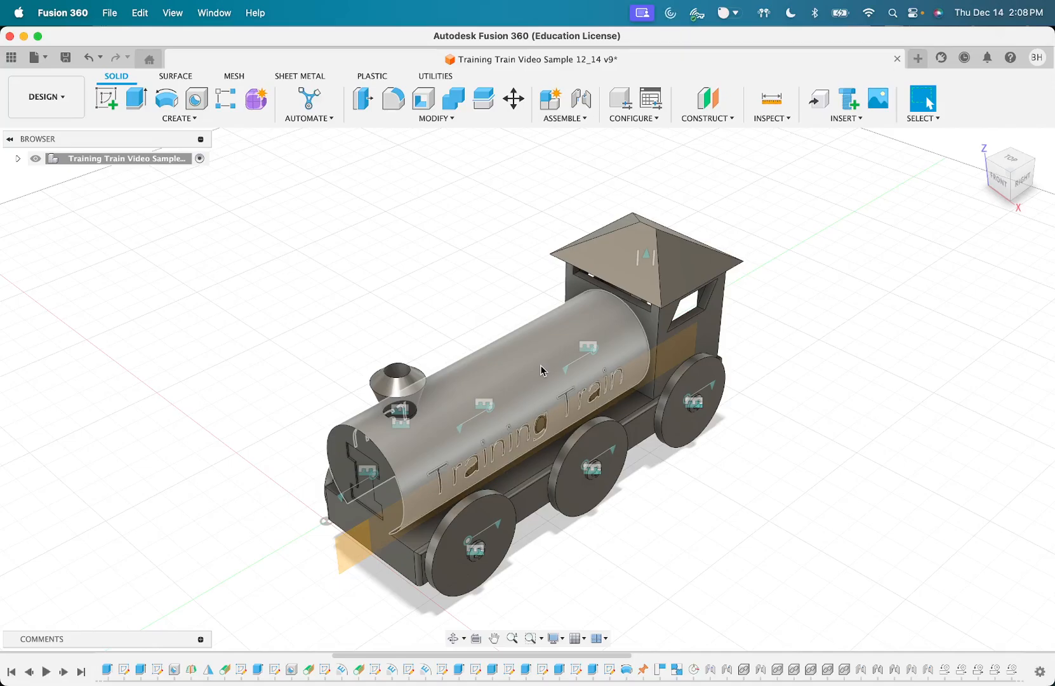
Open the physical material library for the Training Train Body component
{"action": "left_click", "coordinate": [17, 158]}
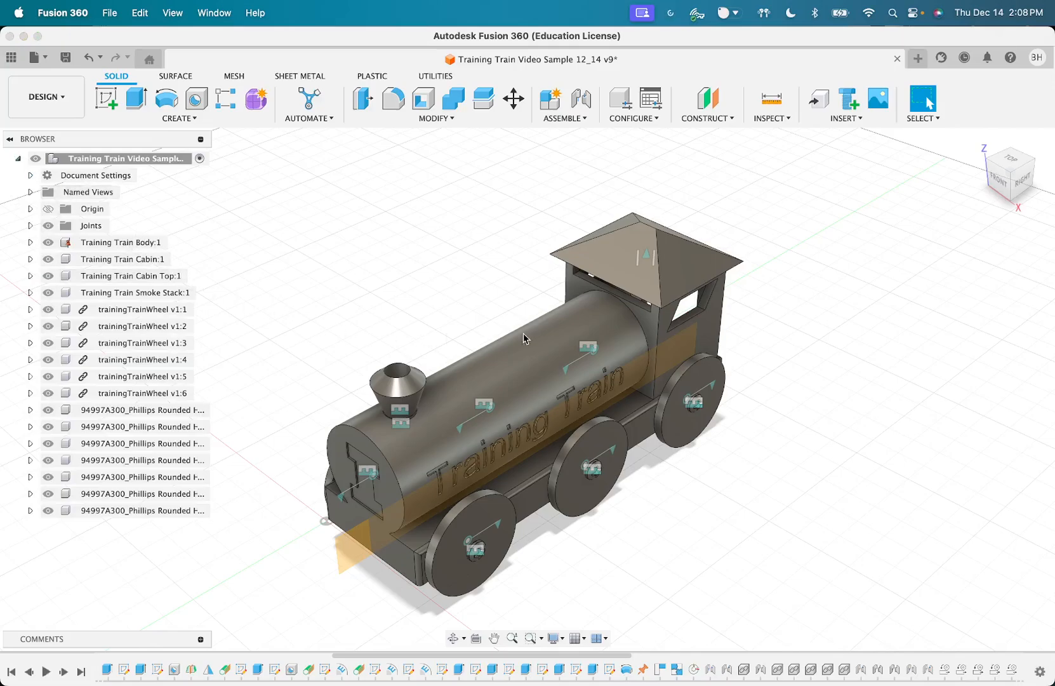
{"action": "left_click", "coordinate": [93, 245]}
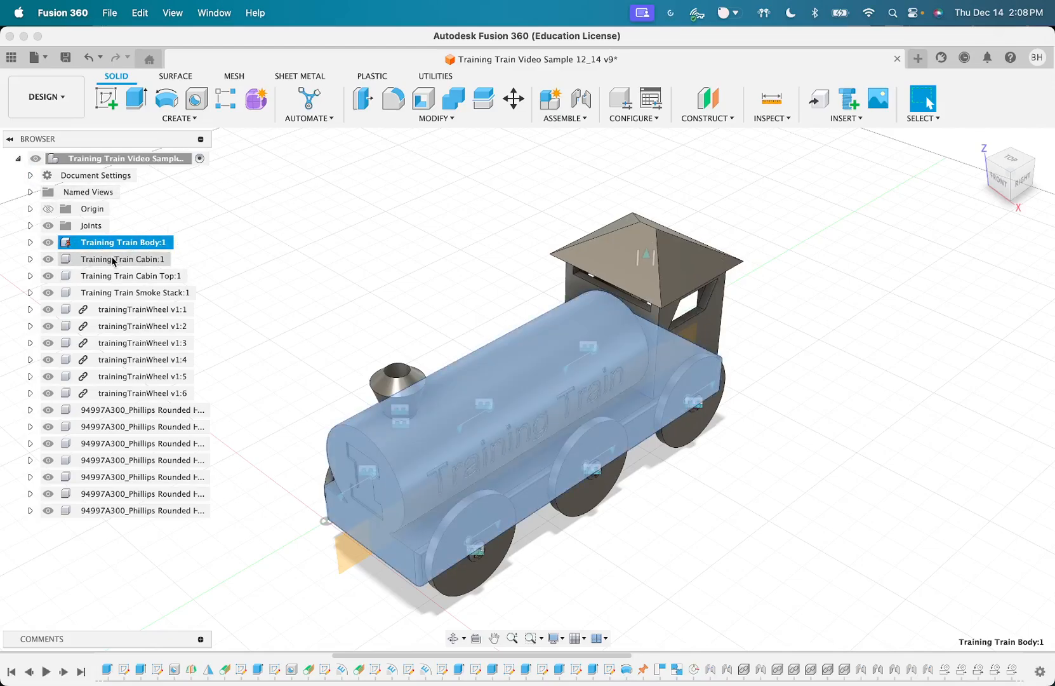
{"action": "right_click", "coordinate": [108, 249]}
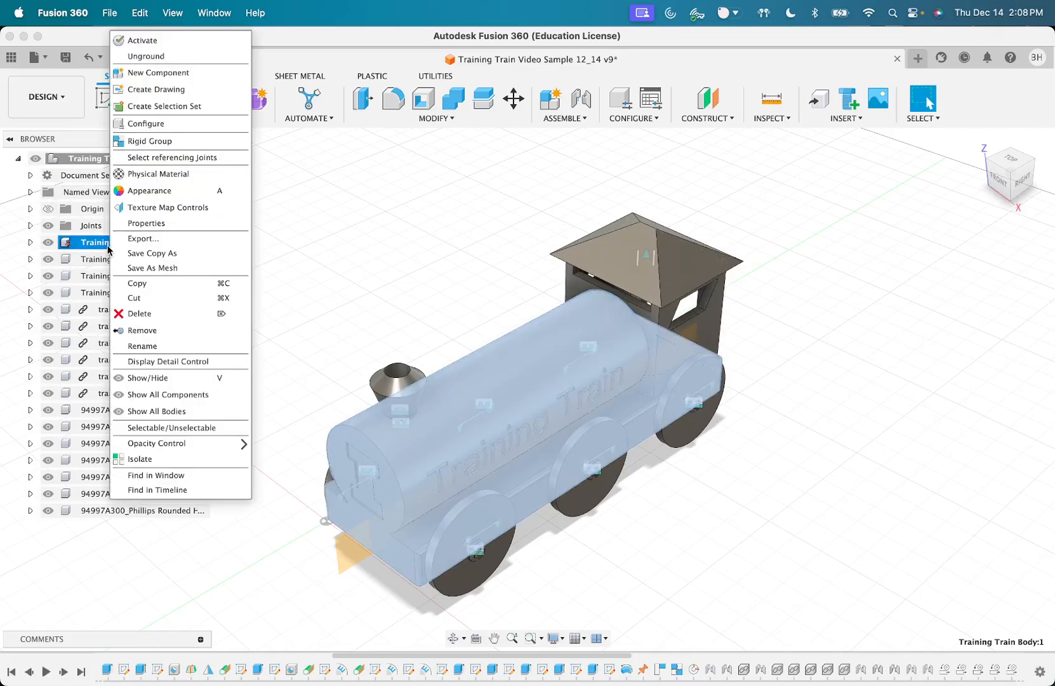
{"action": "left_click", "coordinate": [152, 175]}
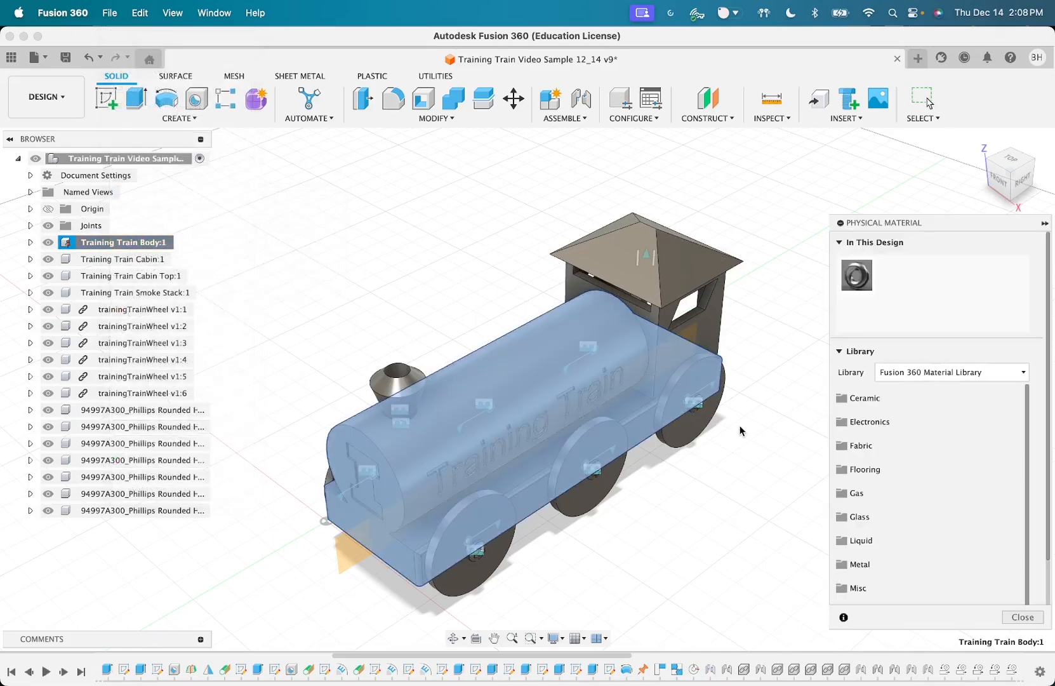
{"action": "left_click", "coordinate": [97, 244]}
Look through the plastics in the Fusion 360 Material Library and apply ABS Plastic to the train body
{"action": "scroll", "coordinate": [870, 419], "scroll_direction": "down", "scroll_amount": 3}
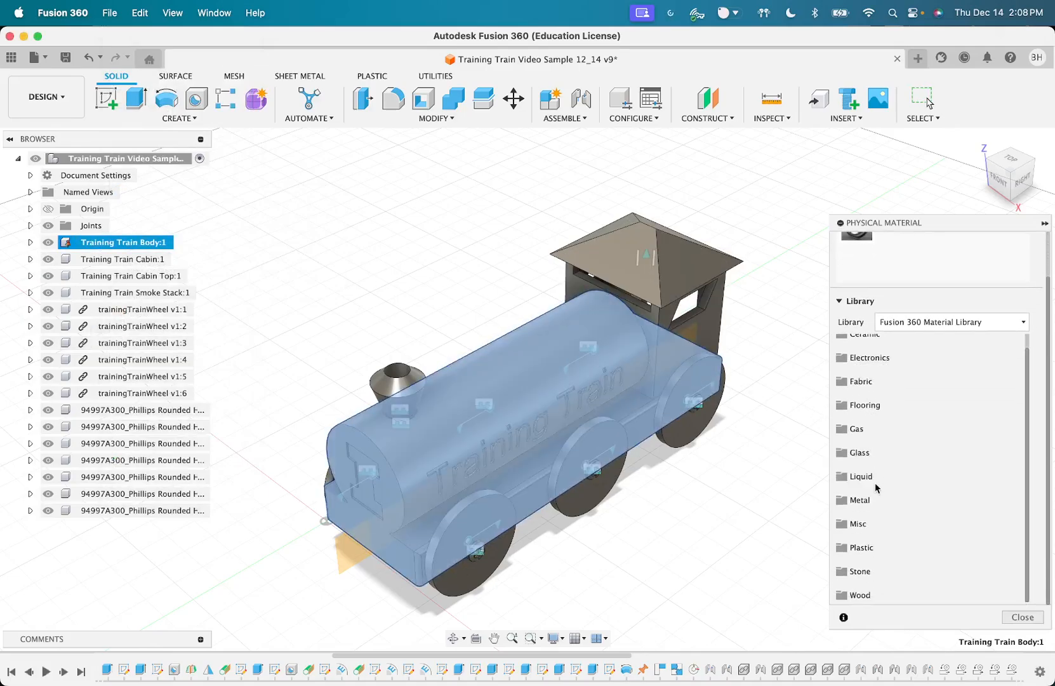
{"action": "left_click", "coordinate": [869, 547]}
{"action": "scroll", "coordinate": [897, 558], "scroll_direction": "down", "scroll_amount": 4}
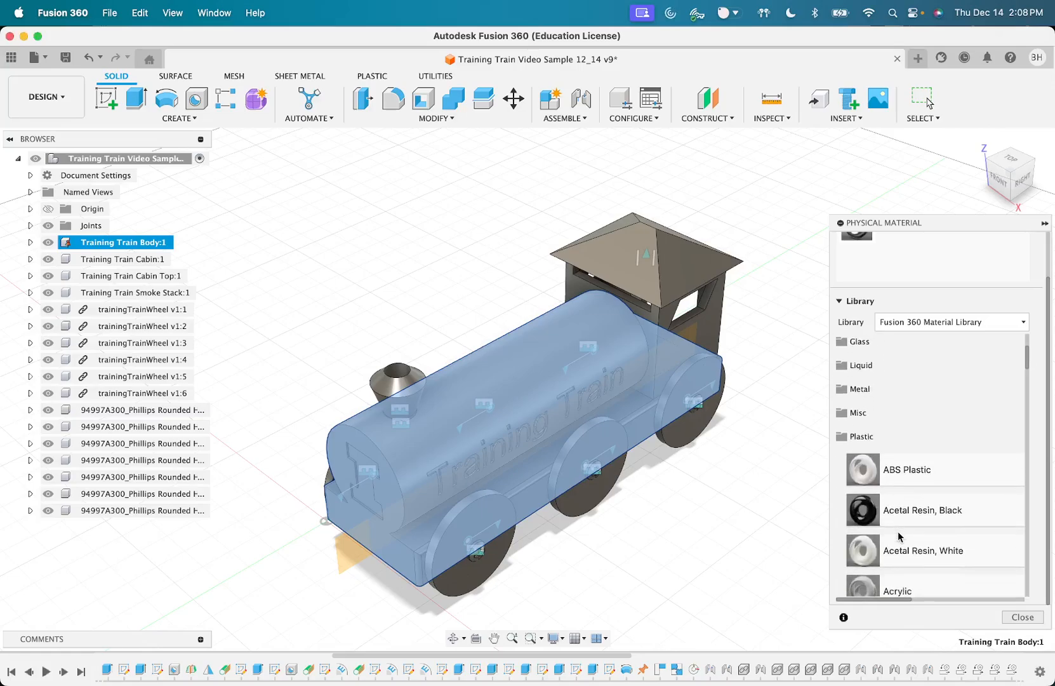
{"action": "scroll", "coordinate": [898, 537], "scroll_direction": "down", "scroll_amount": 2}
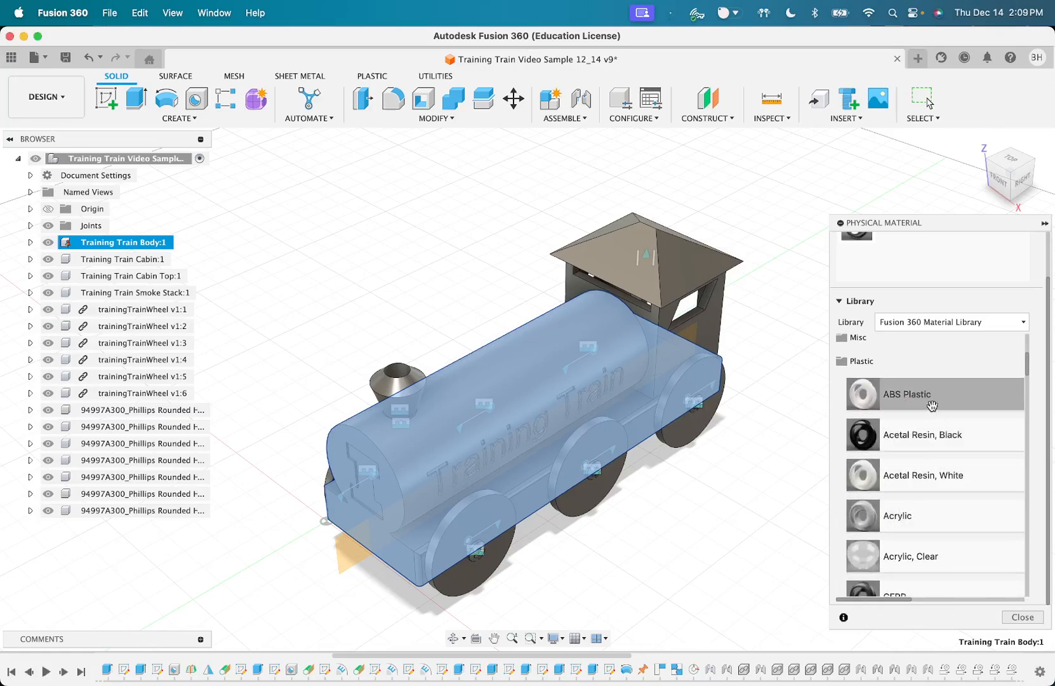
{"action": "scroll", "coordinate": [940, 509], "scroll_direction": "down", "scroll_amount": 8}
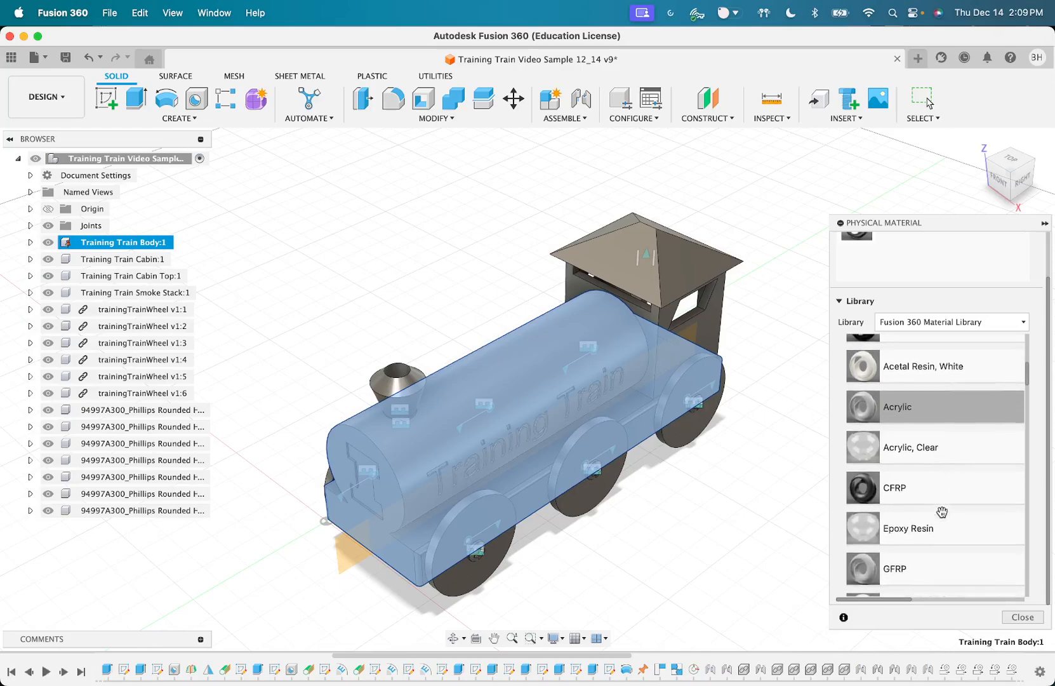
{"action": "scroll", "coordinate": [942, 512], "scroll_direction": "down", "scroll_amount": 10}
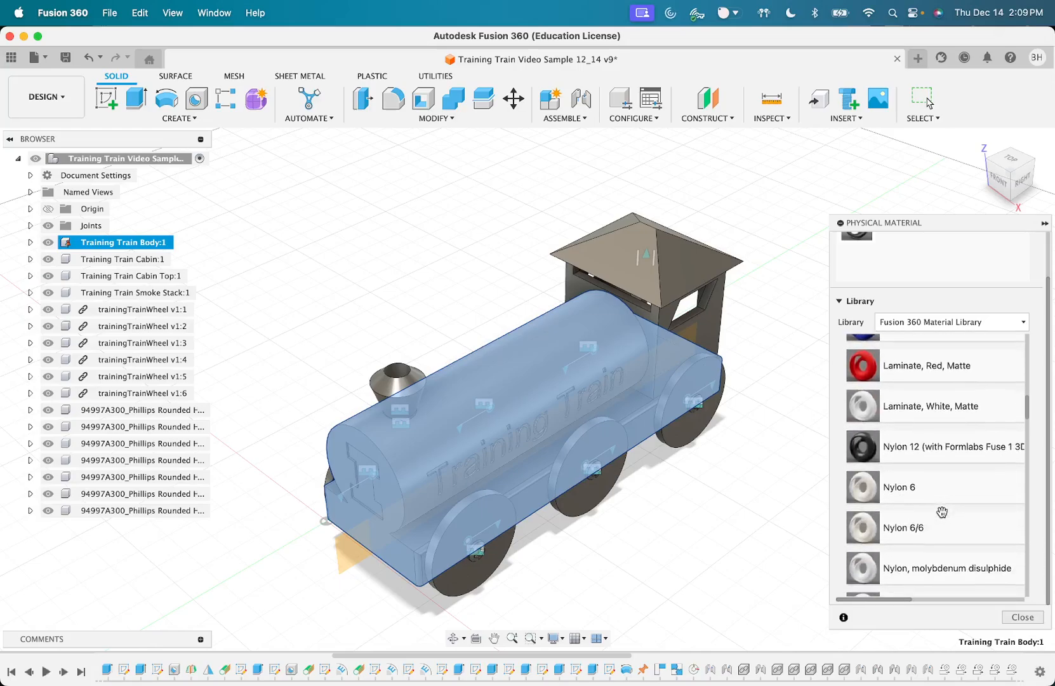
{"action": "scroll", "coordinate": [942, 512], "scroll_direction": "down", "scroll_amount": 7}
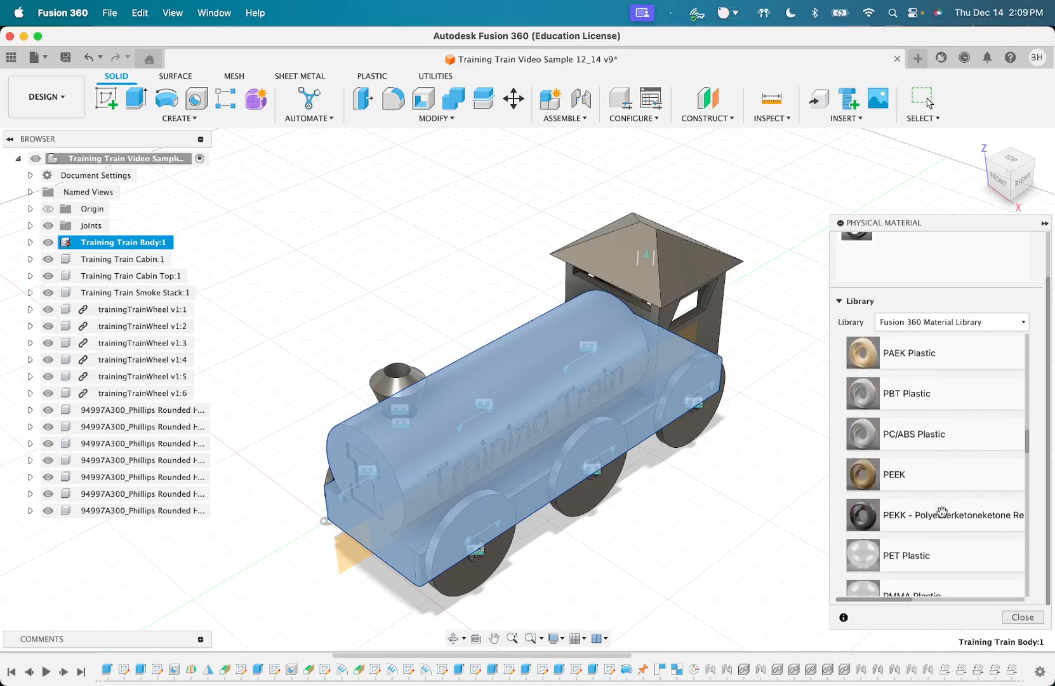
{"action": "scroll", "coordinate": [942, 509], "scroll_direction": "down", "scroll_amount": 4}
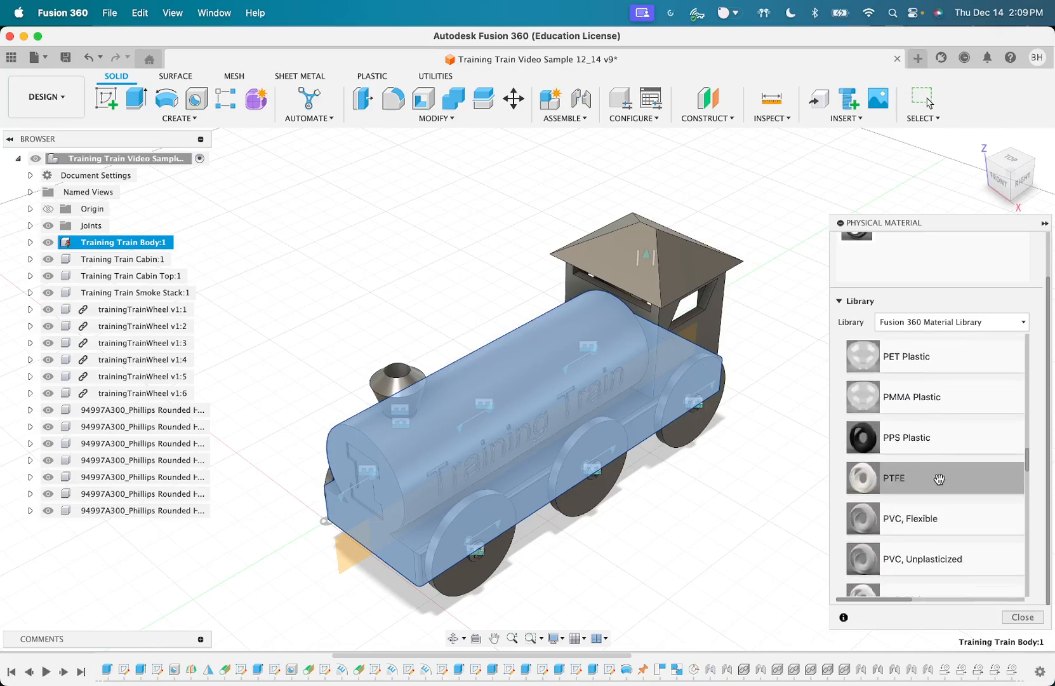
{"action": "scroll", "coordinate": [938, 537], "scroll_direction": "down", "scroll_amount": 3}
{"action": "scroll", "coordinate": [909, 530], "scroll_direction": "down", "scroll_amount": 6}
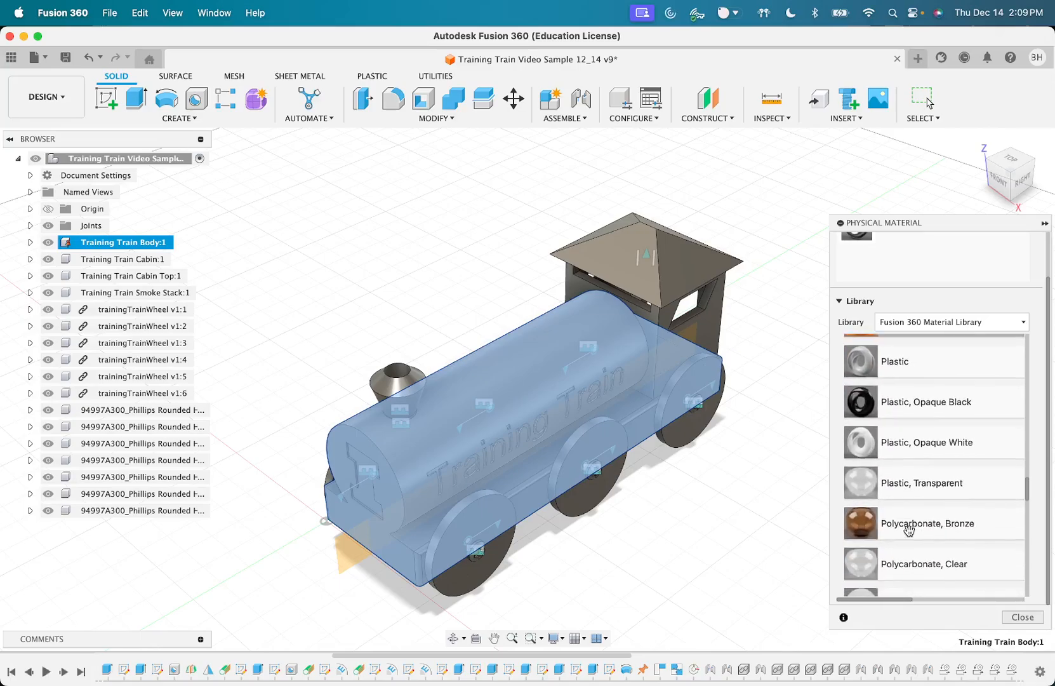
{"action": "scroll", "coordinate": [928, 495], "scroll_direction": "down", "scroll_amount": 2}
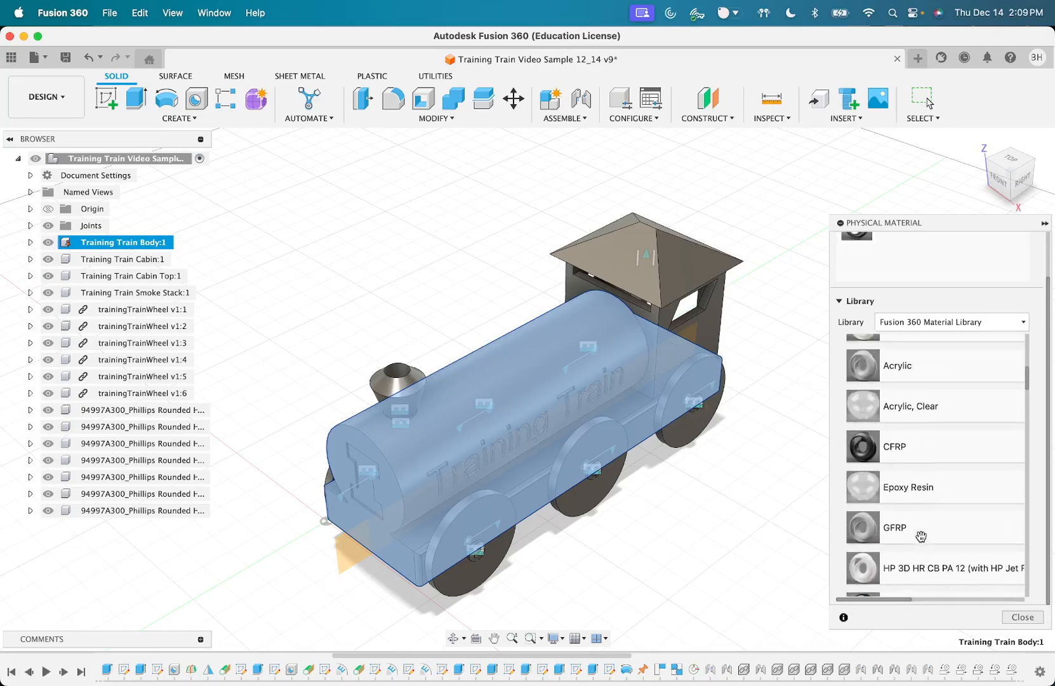
{"action": "left_click_drag", "start_coordinate": [920, 515], "coordinate": [486, 427]}
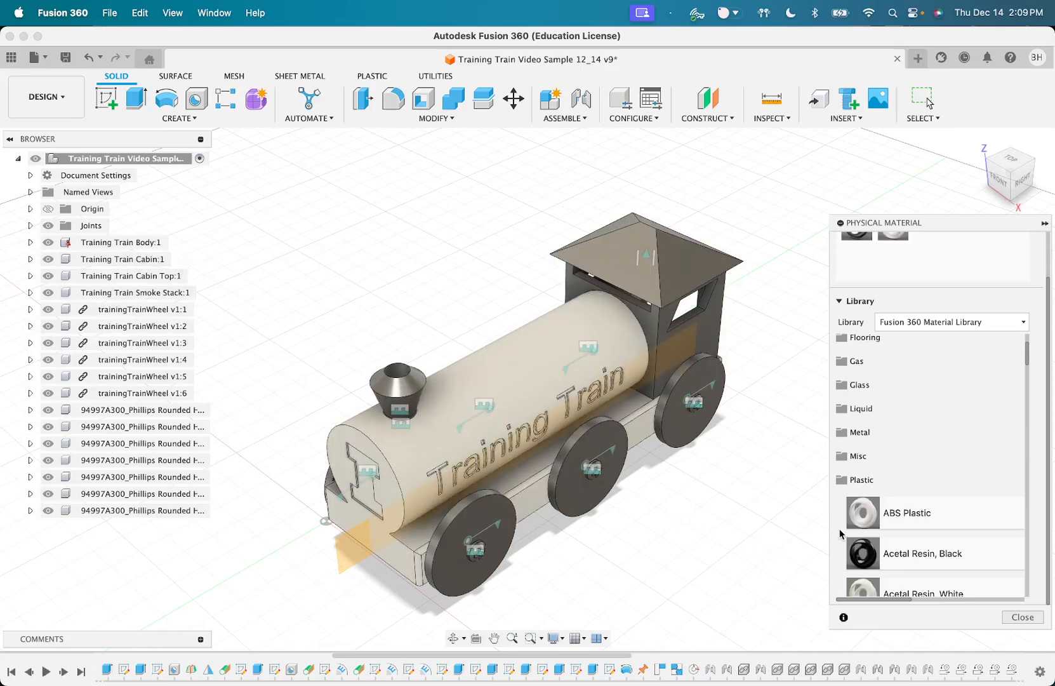
Browse the plastic materials and assign Acrylic, Clear to the train's cabin
{"action": "scroll", "coordinate": [911, 515], "scroll_direction": "down", "scroll_amount": 2}
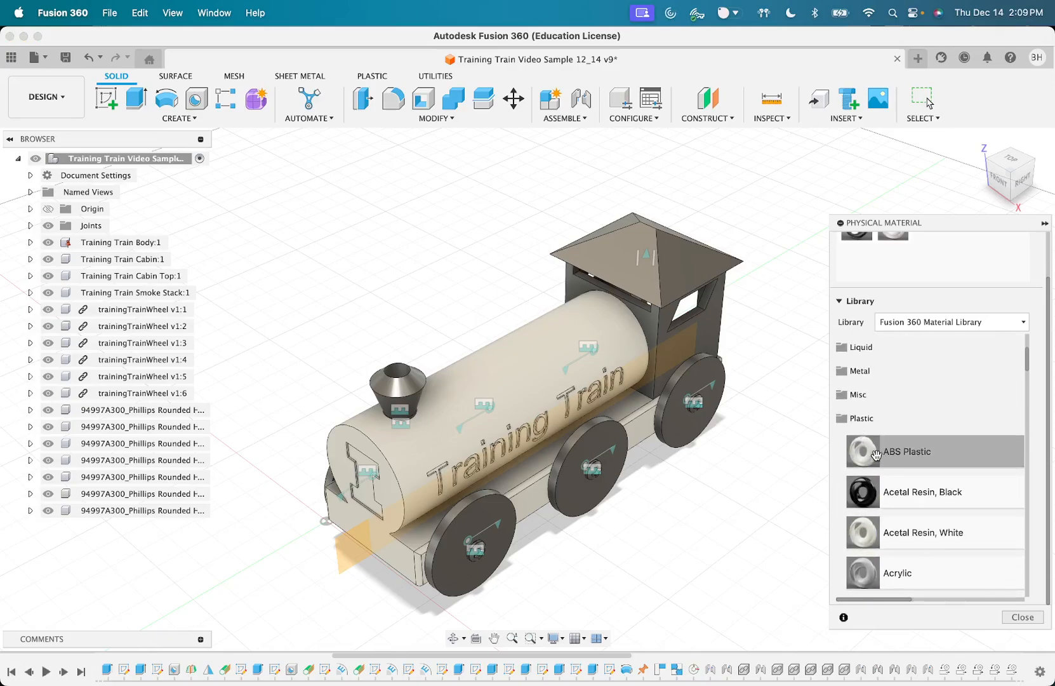
{"action": "scroll", "coordinate": [878, 525], "scroll_direction": "down", "scroll_amount": 10}
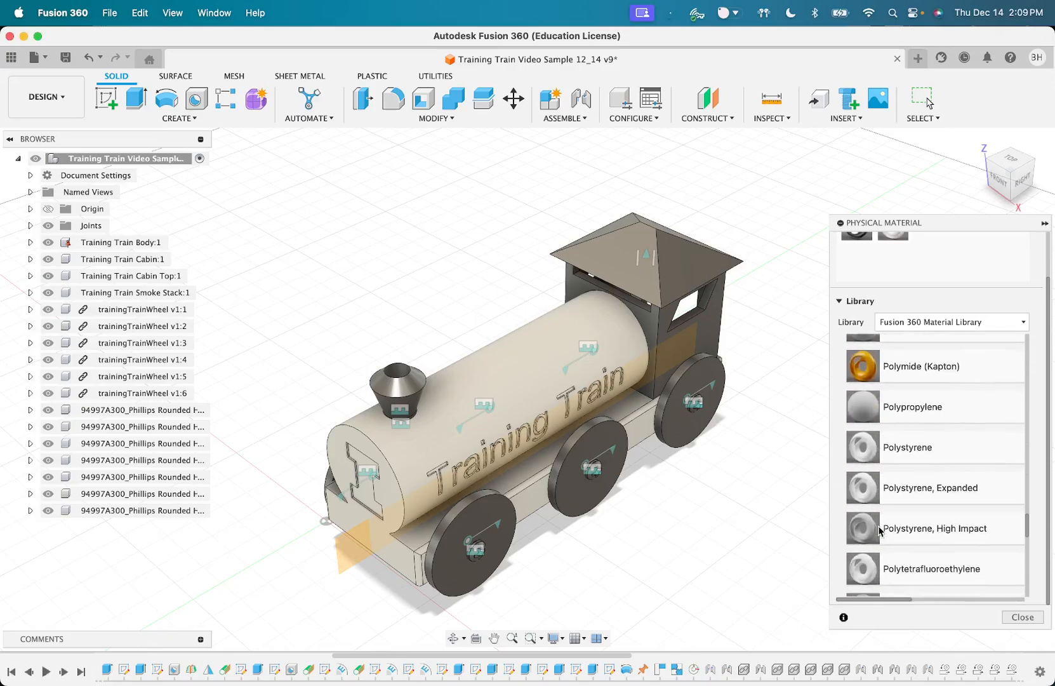
{"action": "scroll", "coordinate": [879, 529], "scroll_direction": "down", "scroll_amount": 5}
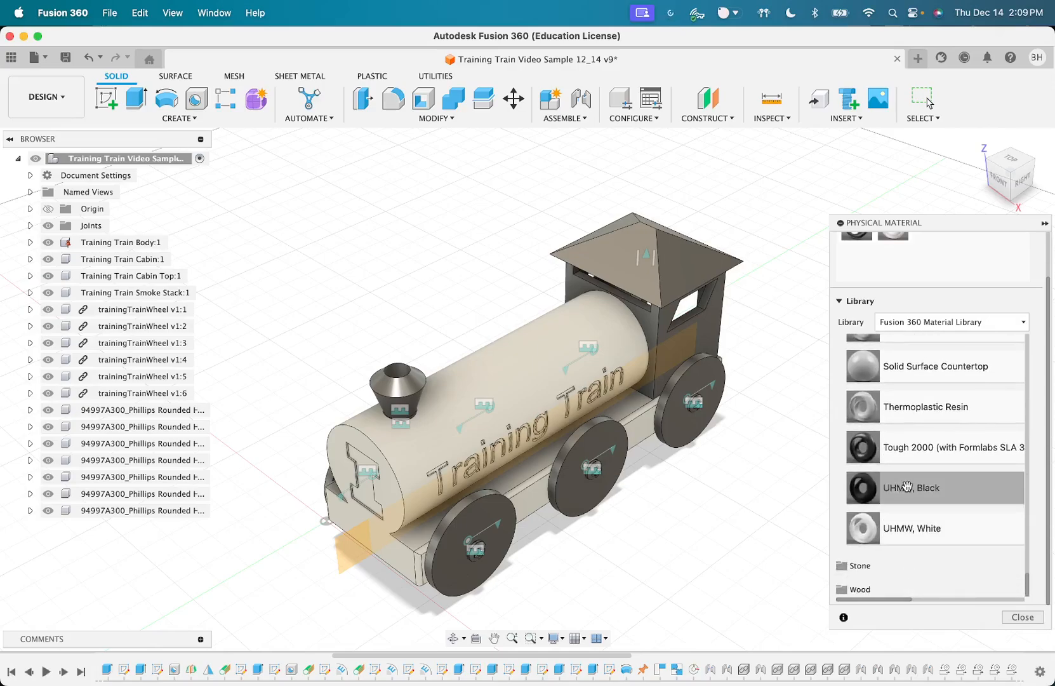
{"action": "scroll", "coordinate": [906, 486], "scroll_direction": "up", "scroll_amount": 6}
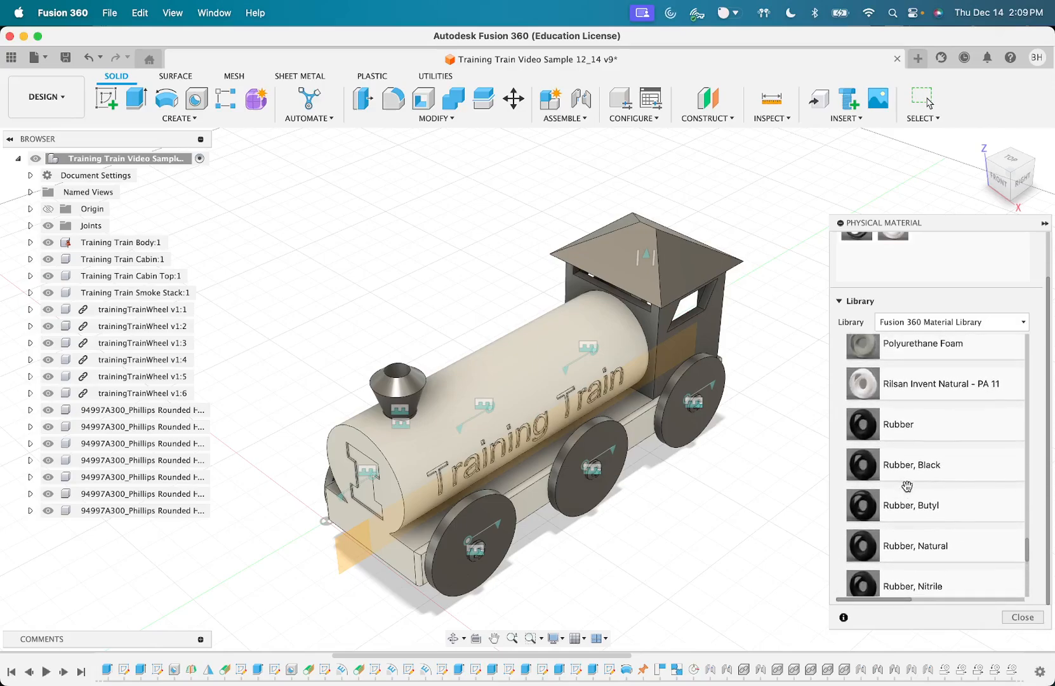
{"action": "scroll", "coordinate": [907, 486], "scroll_direction": "up", "scroll_amount": 3}
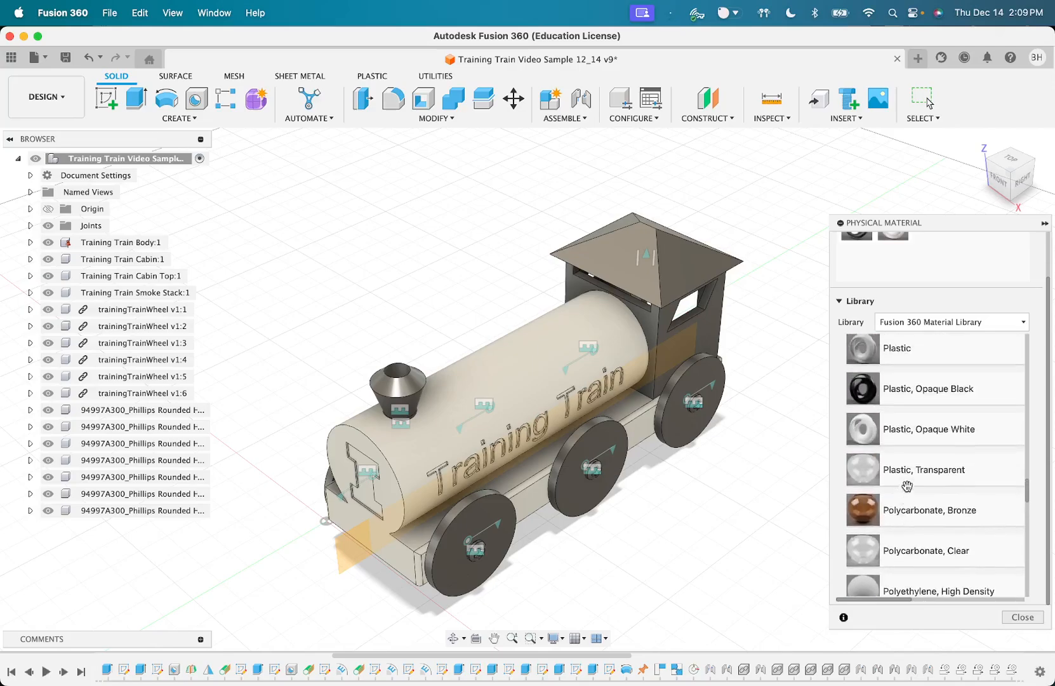
{"action": "scroll", "coordinate": [907, 486], "scroll_direction": "up", "scroll_amount": 4}
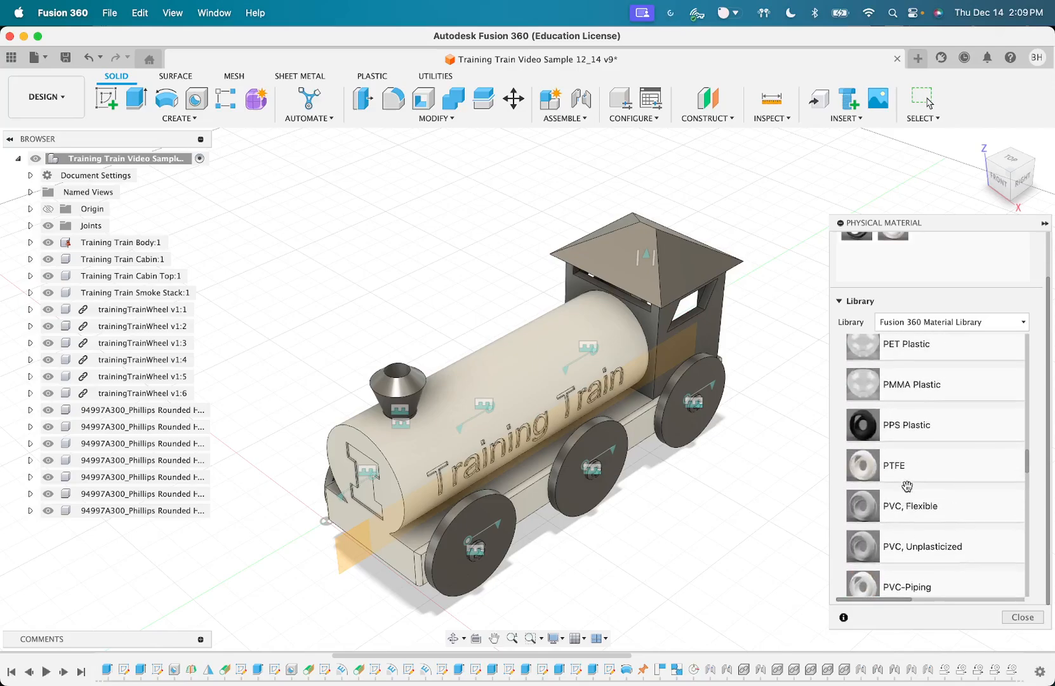
{"action": "scroll", "coordinate": [906, 487], "scroll_direction": "up", "scroll_amount": 6}
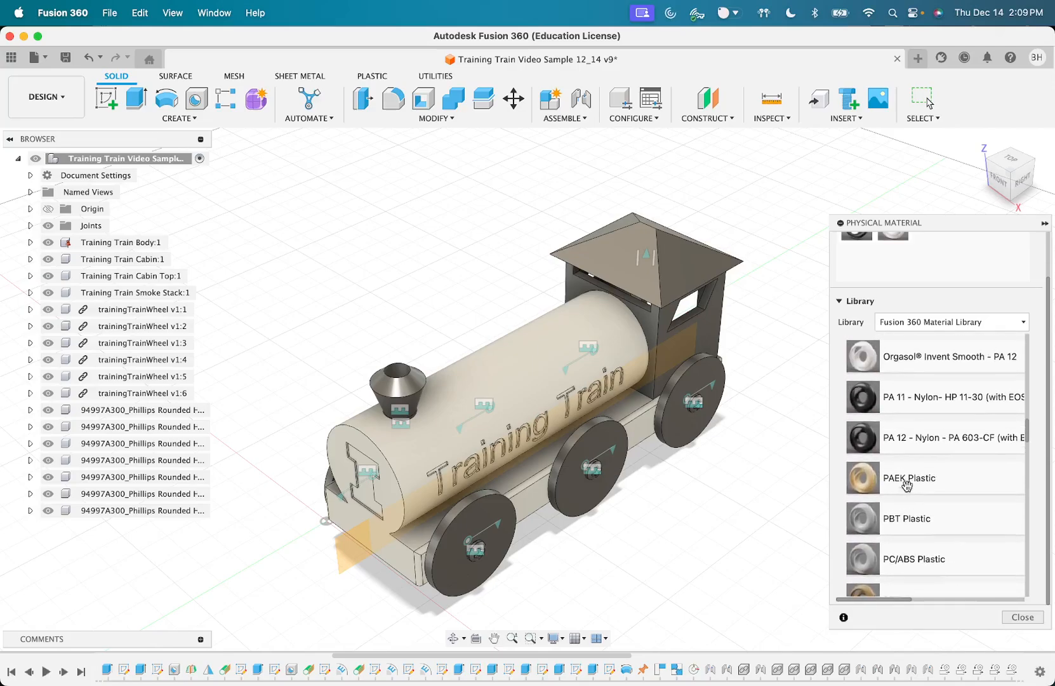
{"action": "scroll", "coordinate": [906, 486], "scroll_direction": "up", "scroll_amount": 6}
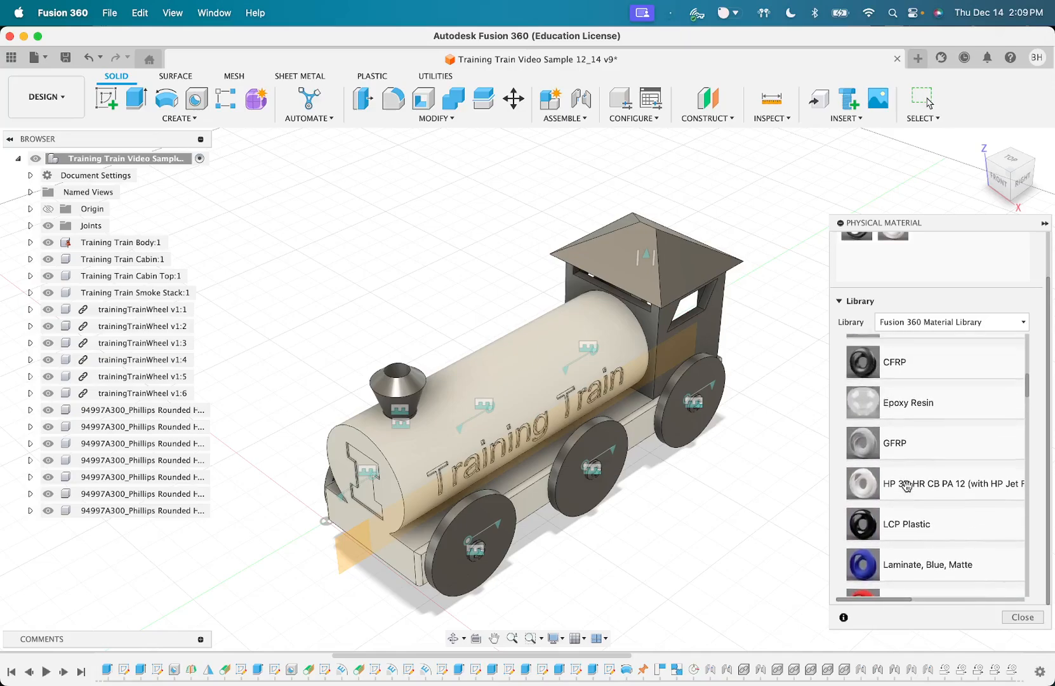
{"action": "scroll", "coordinate": [906, 486], "scroll_direction": "up", "scroll_amount": 1}
{"action": "left_click_drag", "start_coordinate": [920, 479], "coordinate": [711, 327]}
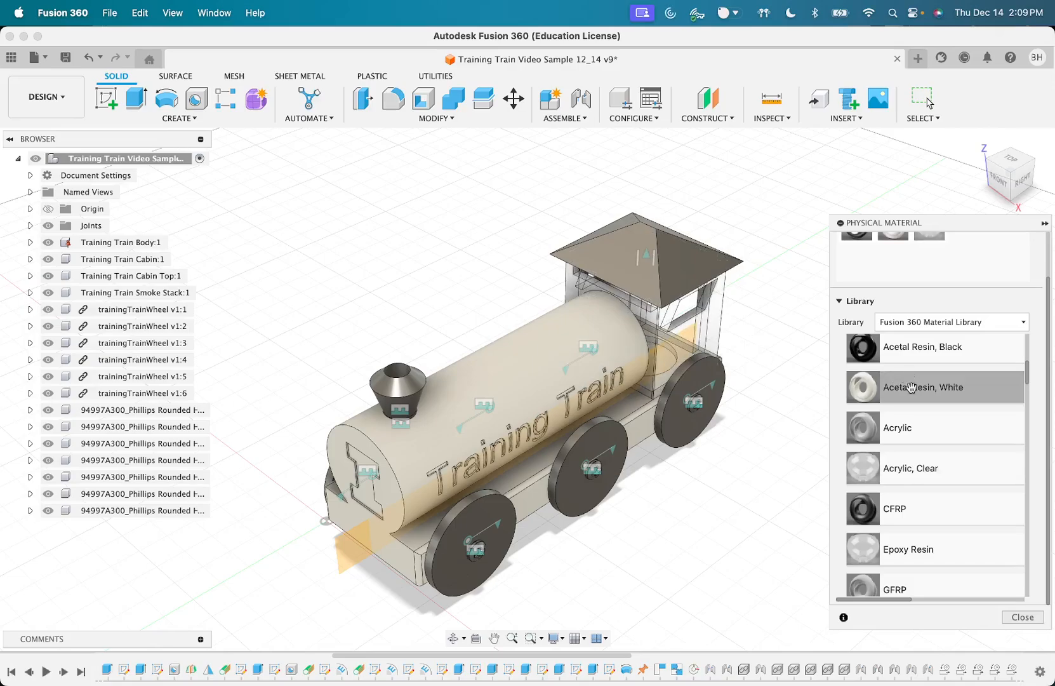
Assign the Acetal Resin, White plastic to the smoke stack
{"action": "scroll", "coordinate": [916, 423], "scroll_direction": "up", "scroll_amount": 2}
{"action": "scroll", "coordinate": [916, 423], "scroll_direction": "up", "scroll_amount": 1}
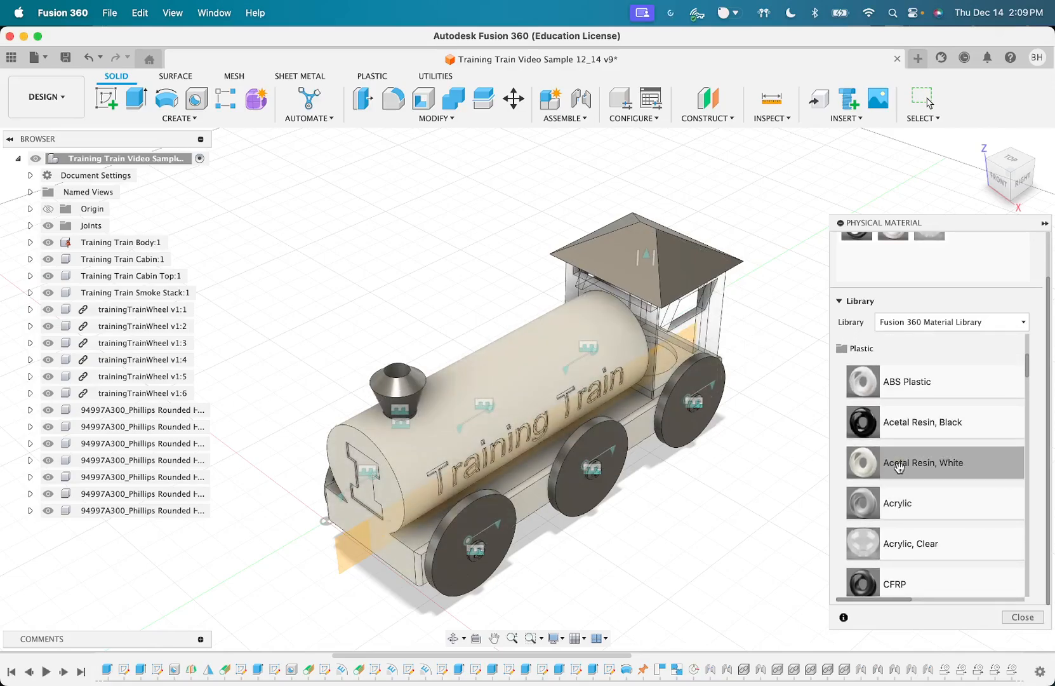
{"action": "left_click_drag", "start_coordinate": [931, 471], "coordinate": [393, 396]}
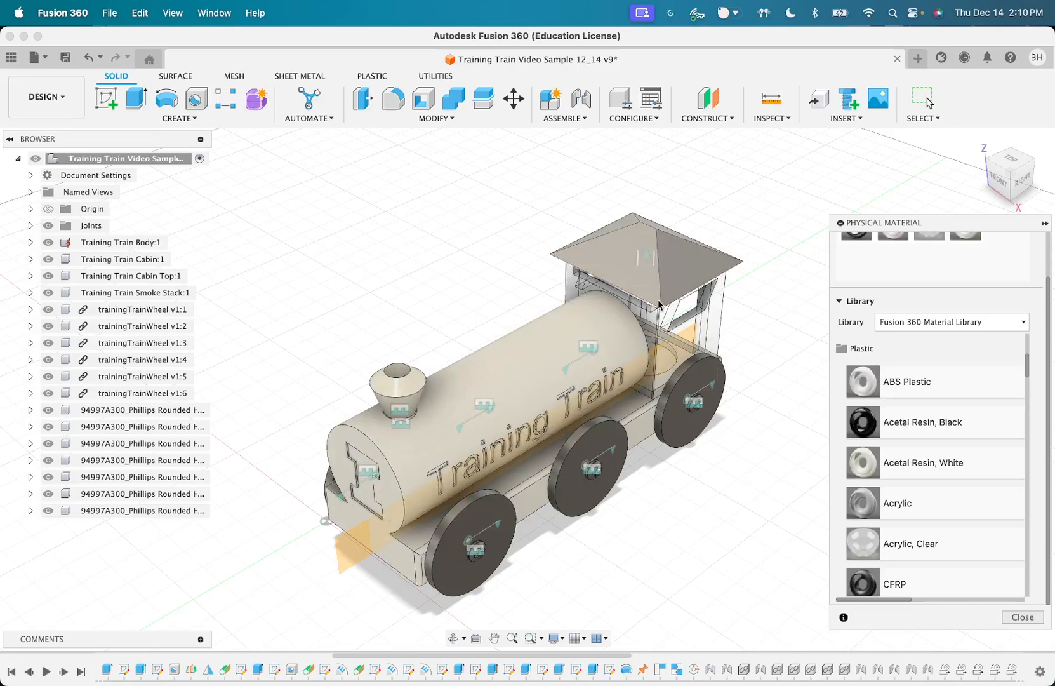
Switch from the plastic to the wood materials and apply Oak, White to the cabin top
{"action": "left_click", "coordinate": [851, 349]}
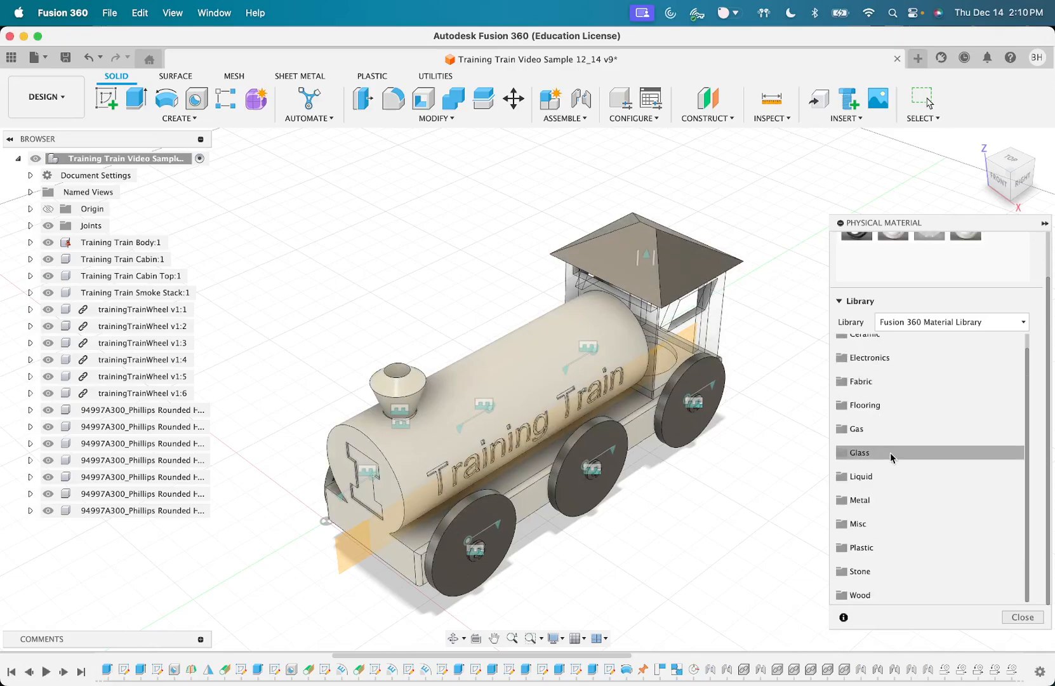
{"action": "left_click", "coordinate": [868, 591]}
{"action": "scroll", "coordinate": [889, 559], "scroll_direction": "down", "scroll_amount": 5}
{"action": "scroll", "coordinate": [906, 539], "scroll_direction": "down", "scroll_amount": 6}
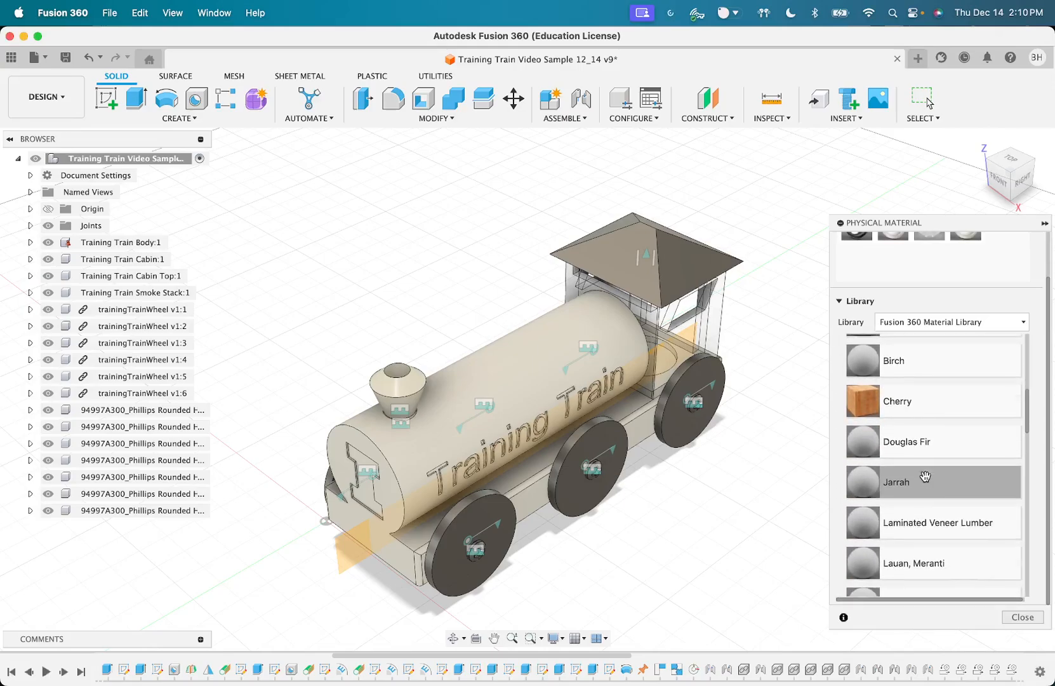
{"action": "scroll", "coordinate": [920, 525], "scroll_direction": "down", "scroll_amount": 3}
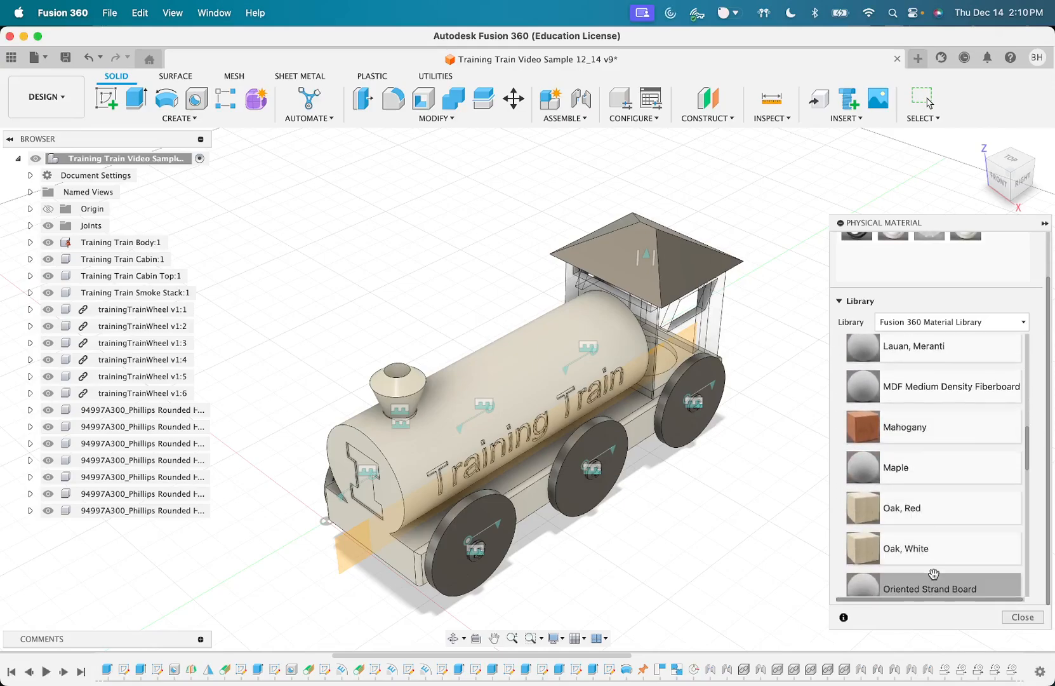
{"action": "left_click_drag", "start_coordinate": [936, 545], "coordinate": [686, 257]}
Look through the remaining wood materials and the library categories, and close the physical material library
{"action": "scroll", "coordinate": [911, 485], "scroll_direction": "down", "scroll_amount": 10}
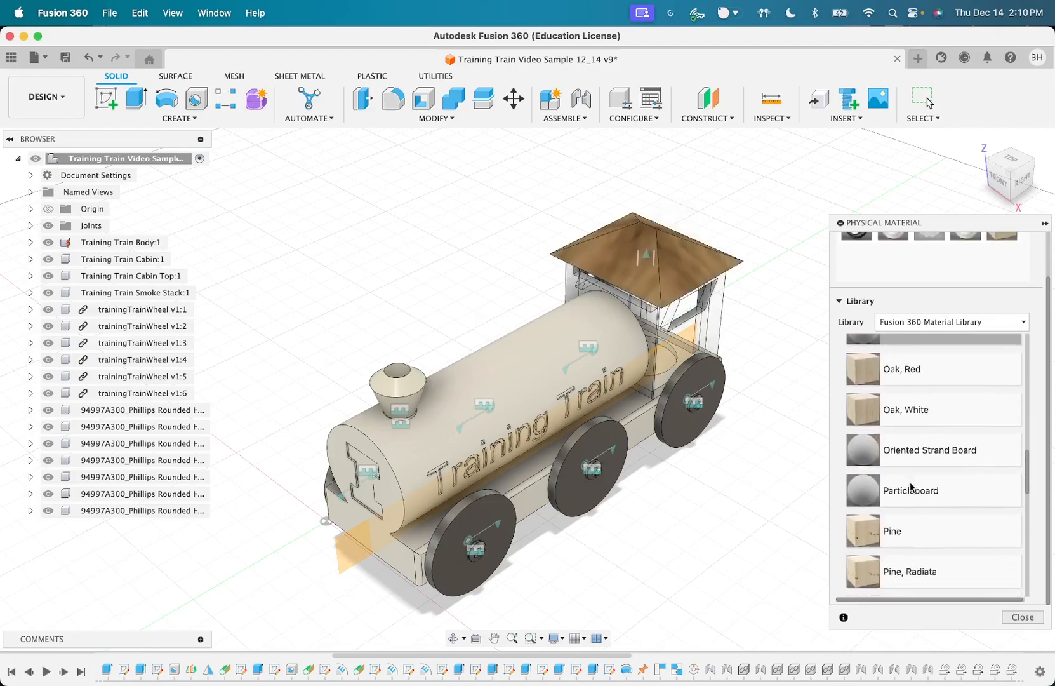
{"action": "scroll", "coordinate": [912, 486], "scroll_direction": "down", "scroll_amount": 10}
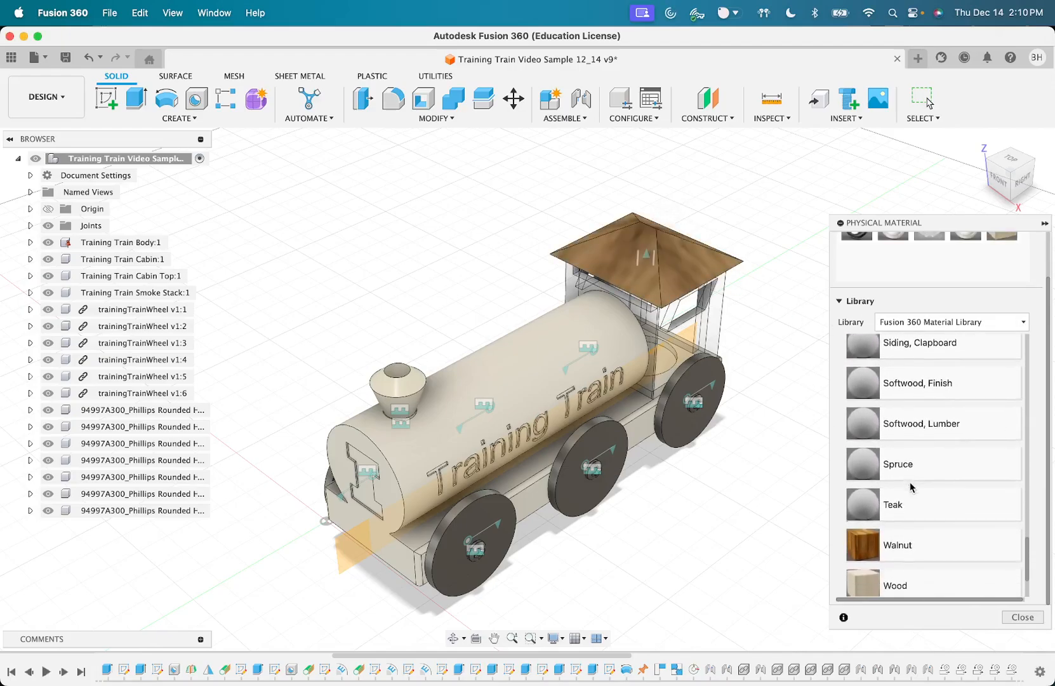
{"action": "scroll", "coordinate": [909, 519], "scroll_direction": "up", "scroll_amount": 15}
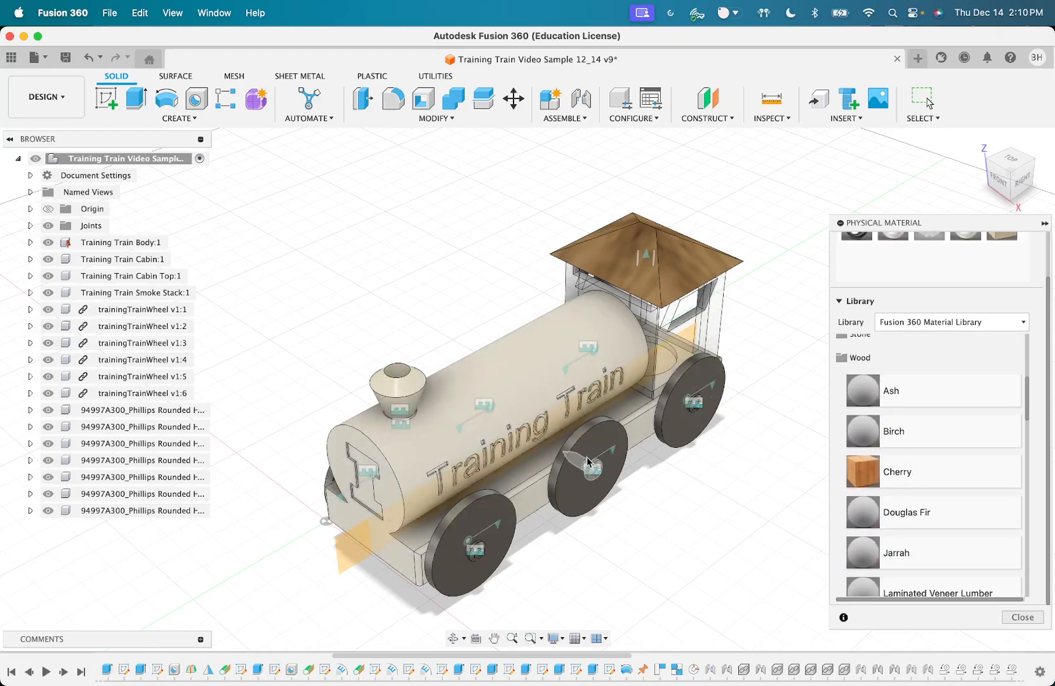
{"action": "scroll", "coordinate": [917, 445], "scroll_direction": "up", "scroll_amount": 10}
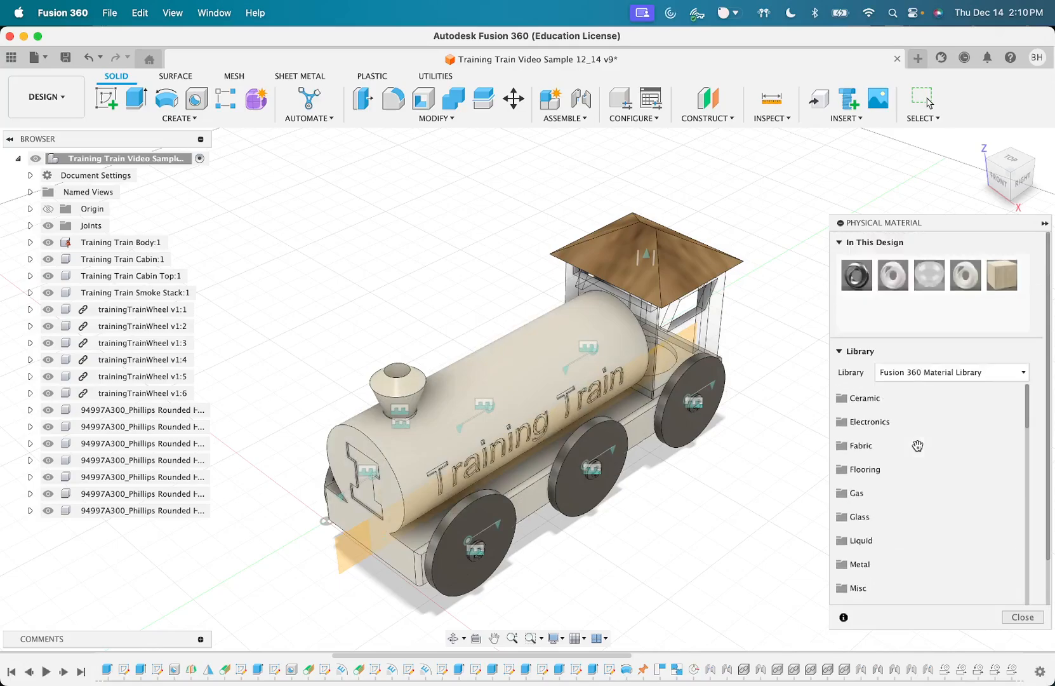
{"action": "scroll", "coordinate": [883, 533], "scroll_direction": "down", "scroll_amount": 5}
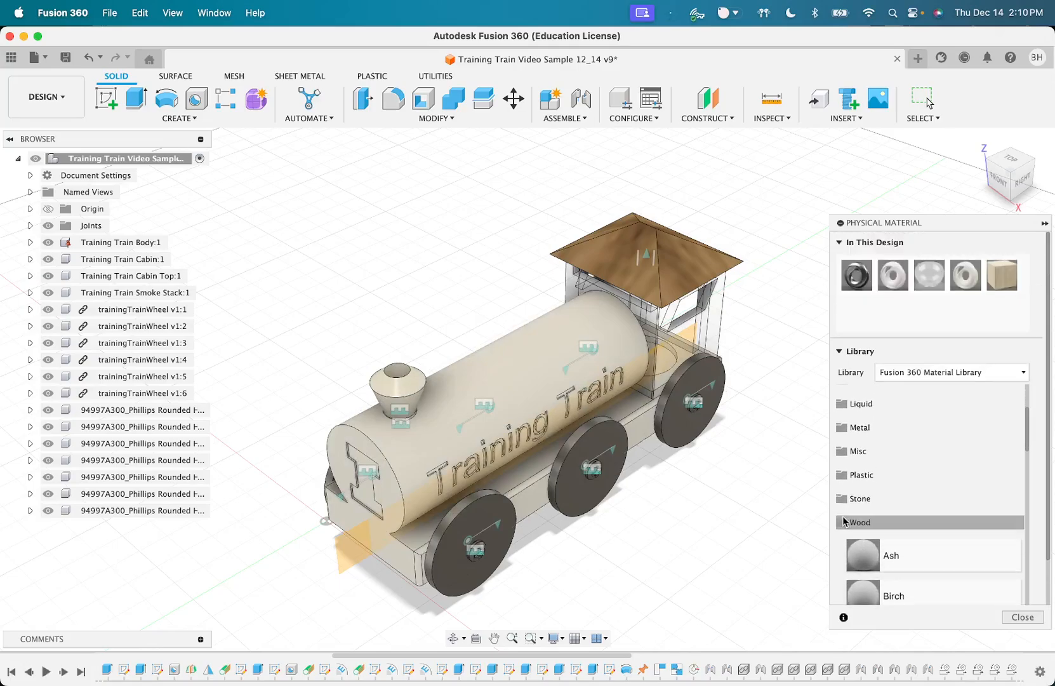
{"action": "scroll", "coordinate": [884, 432], "scroll_direction": "up", "scroll_amount": 5}
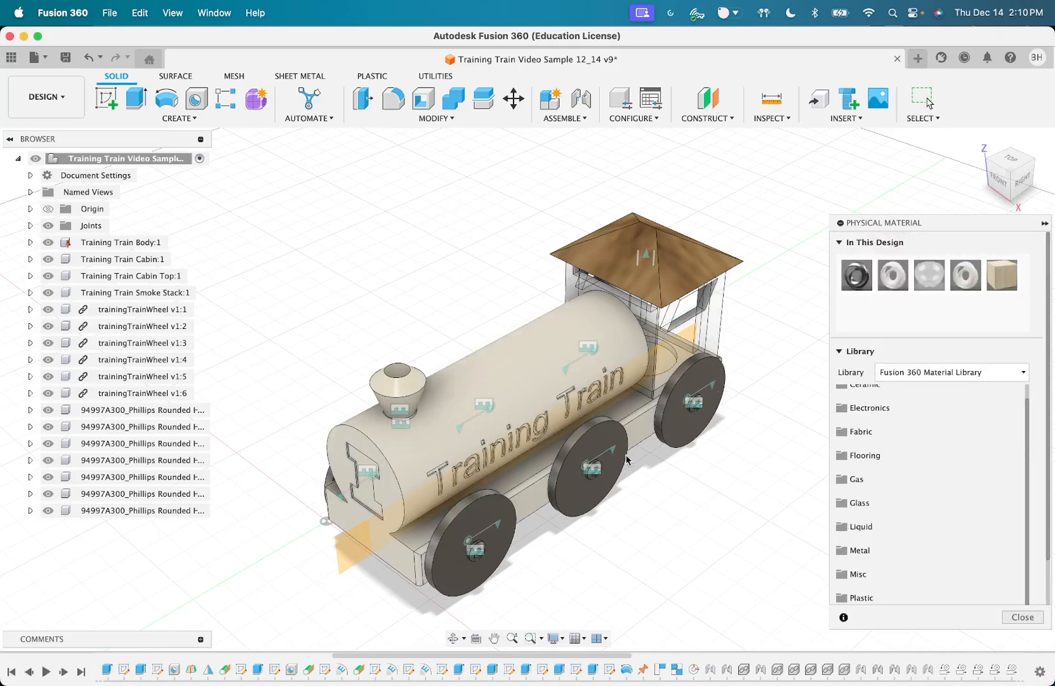
{"action": "left_click", "coordinate": [1022, 617]}
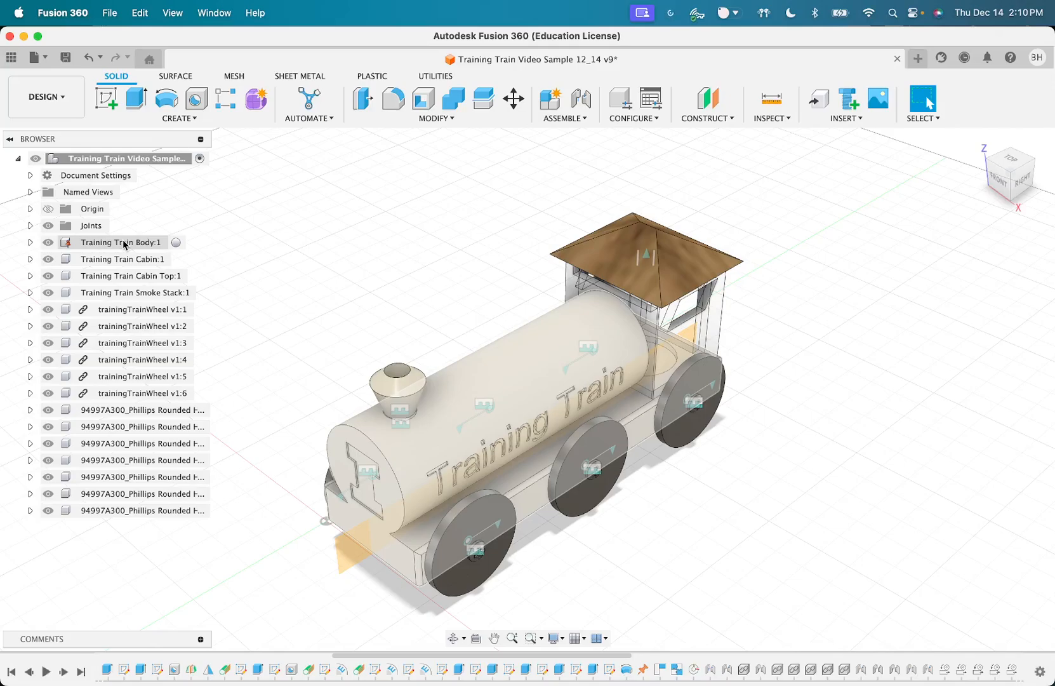
Create a new full-assembly drawing from the design with ISO standard, mm units and an A3 (420mm x 297mm) sheet, skipping the initial base view
{"action": "left_click", "coordinate": [61, 96]}
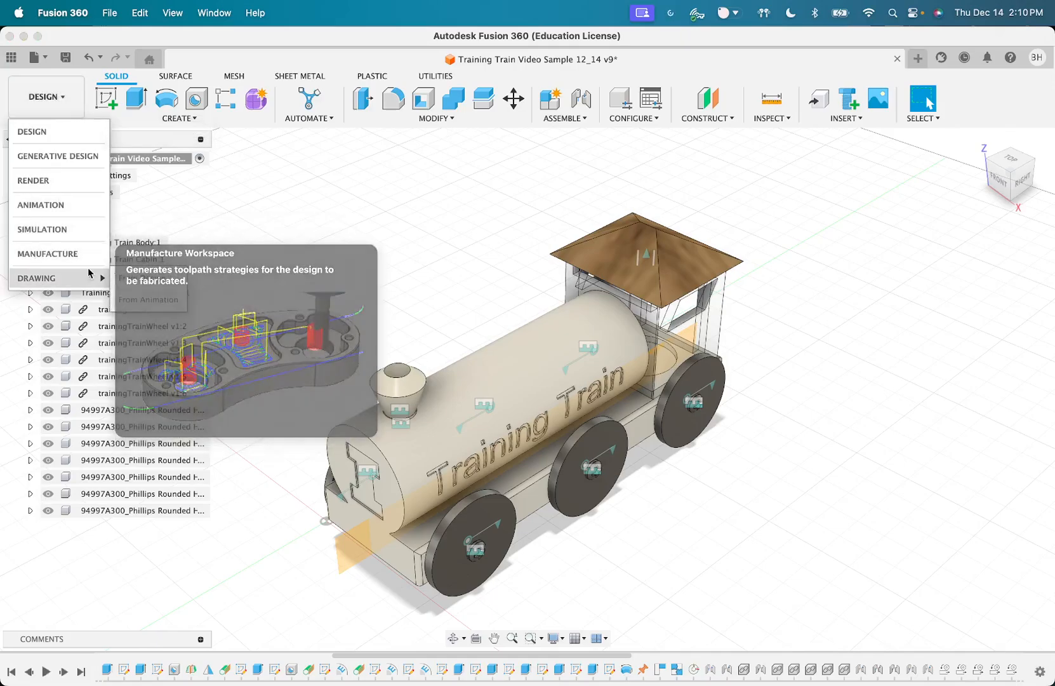
{"action": "mouse_move", "coordinate": [89, 277]}
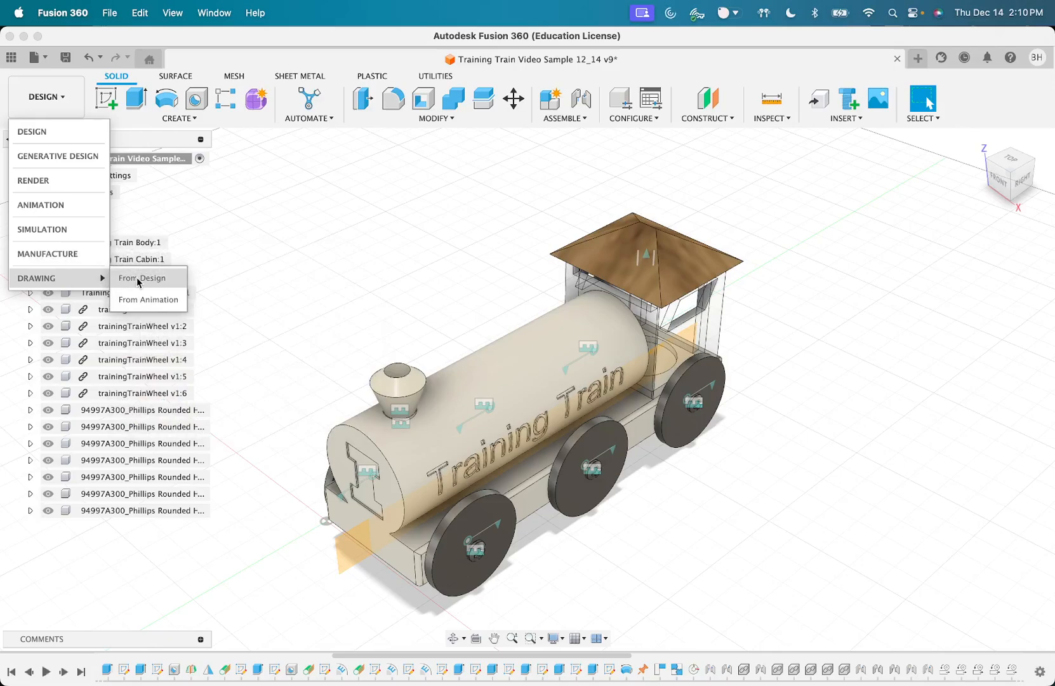
{"action": "left_click", "coordinate": [139, 279]}
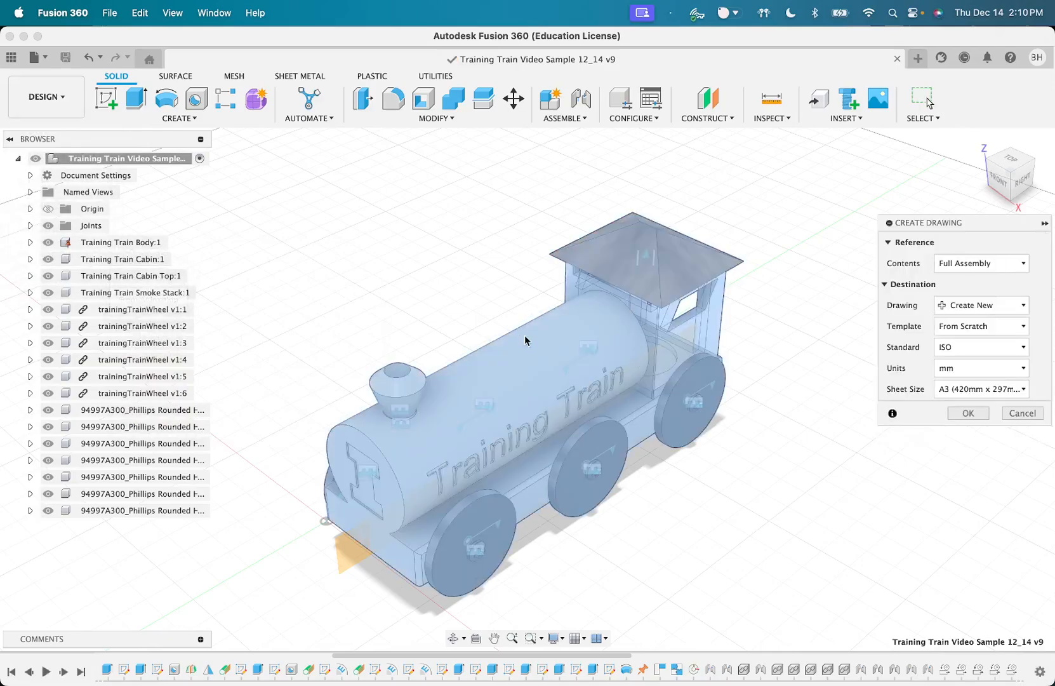
{"action": "left_click", "coordinate": [968, 305]}
{"action": "left_click", "coordinate": [967, 305]}
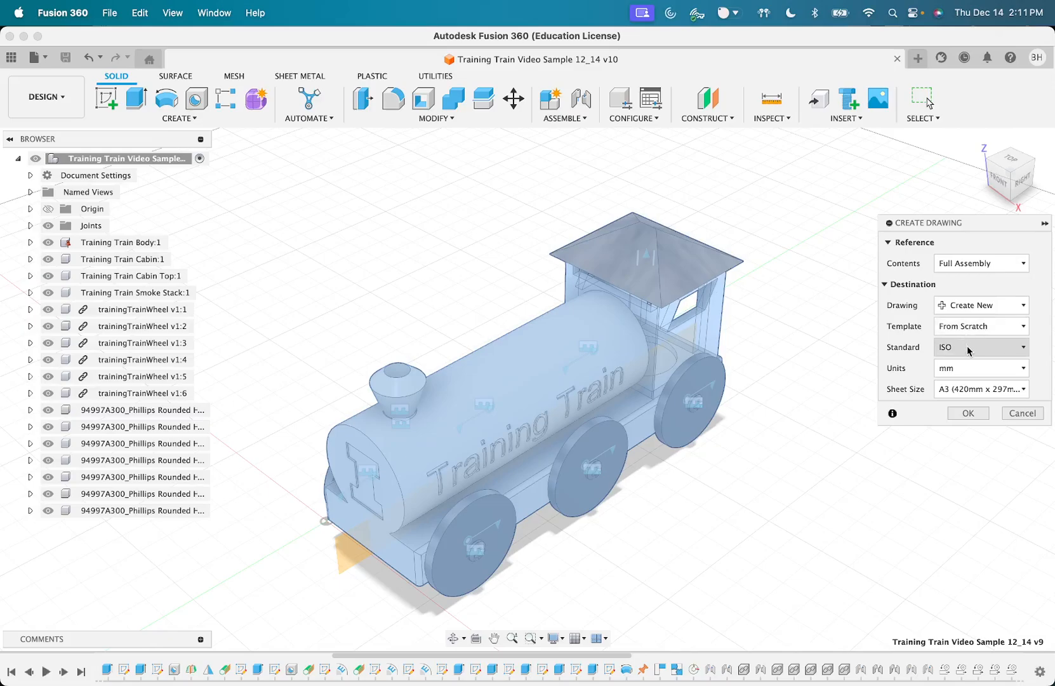
{"action": "left_click", "coordinate": [966, 389]}
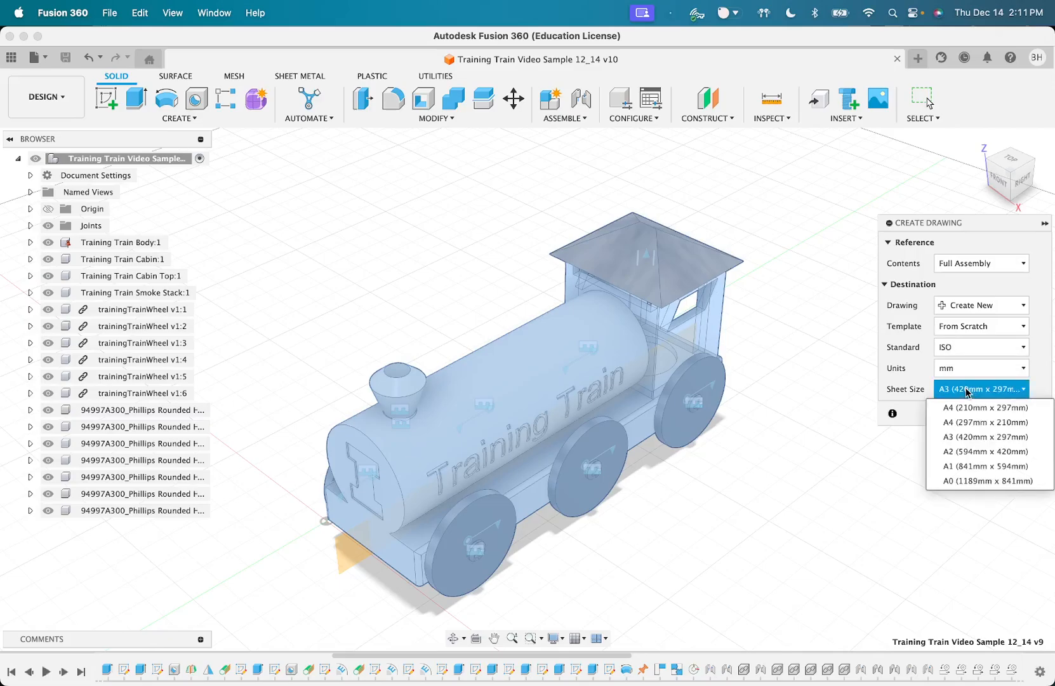
{"action": "left_click", "coordinate": [979, 437]}
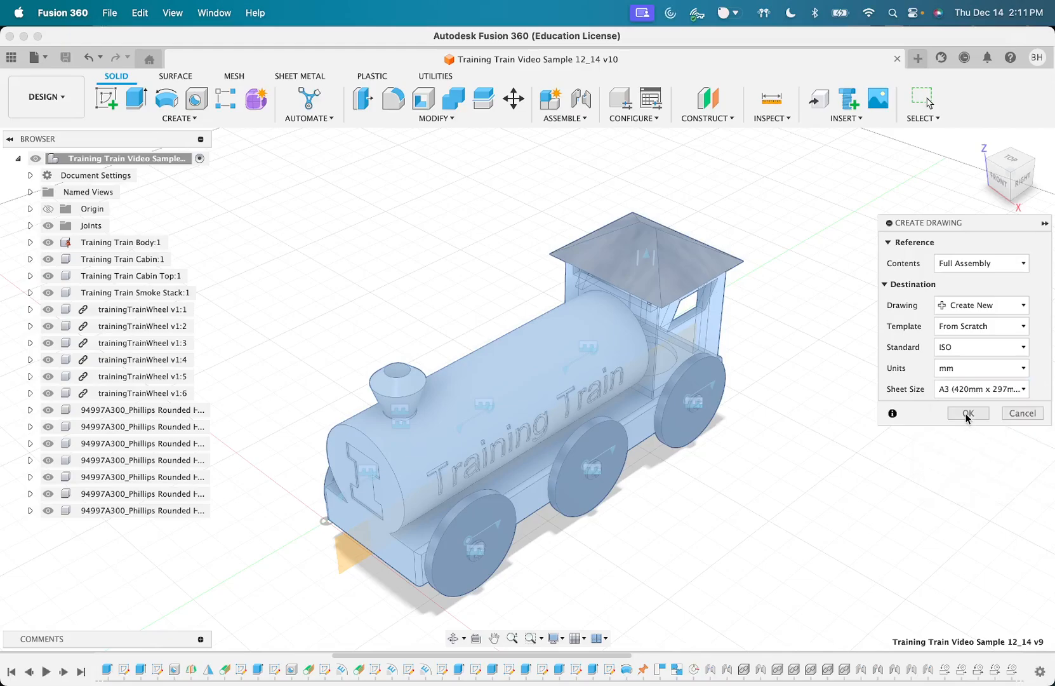
{"action": "left_click", "coordinate": [966, 414]}
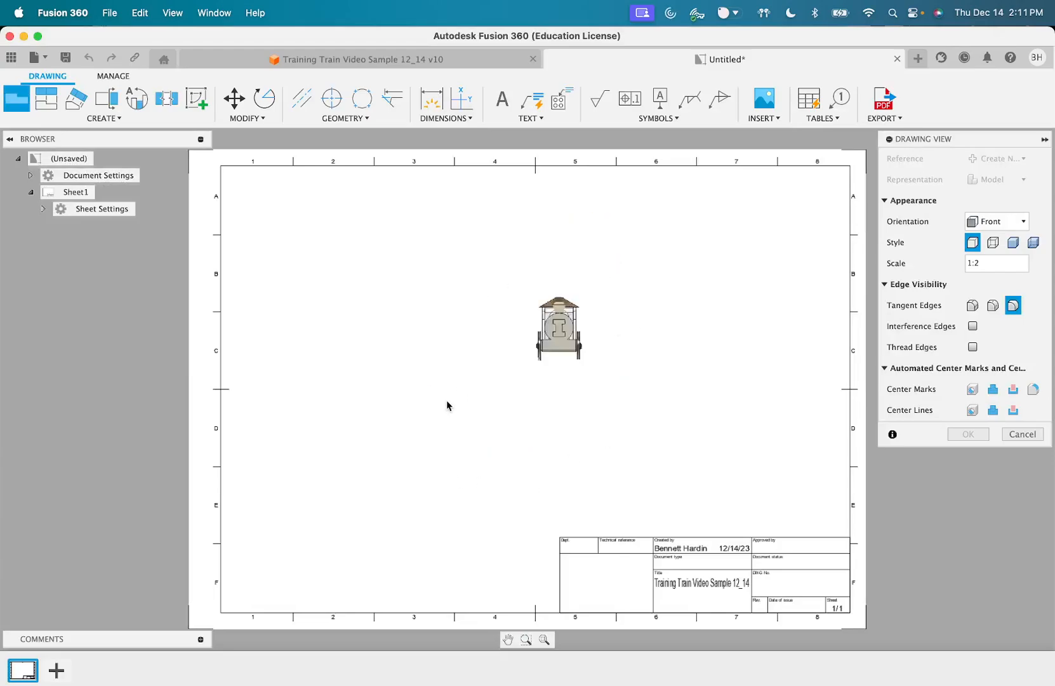
{"action": "left_click", "coordinate": [520, 359]}
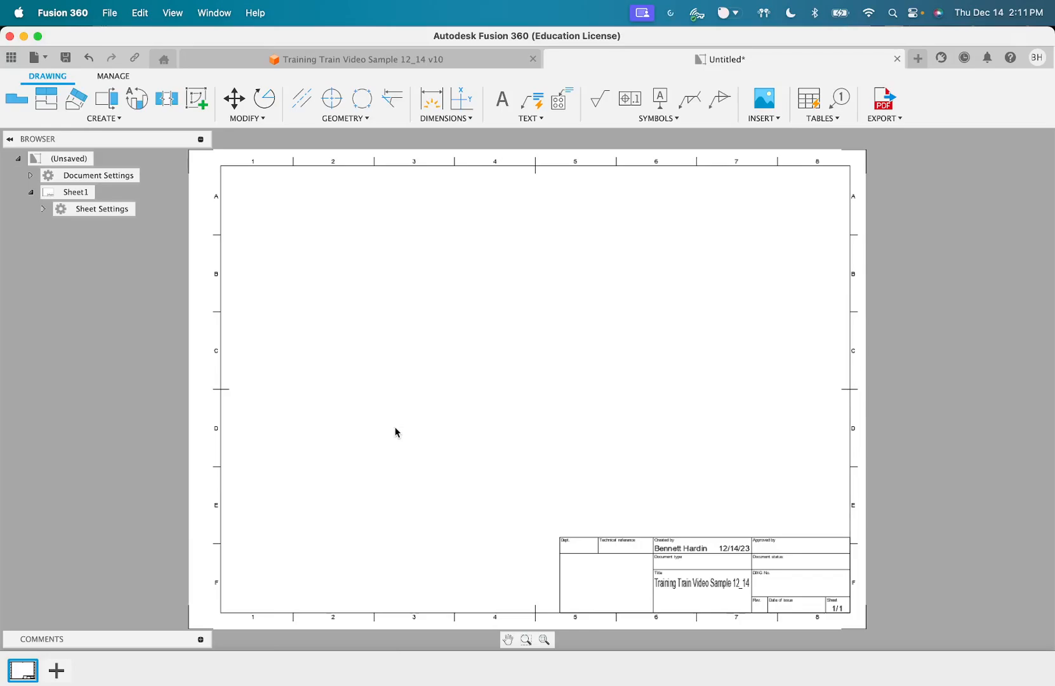
Add five more blank sheets to the drawing
{"action": "left_click", "coordinate": [56, 671]}
{"action": "left_click", "coordinate": [90, 671]}
{"action": "left_click", "coordinate": [125, 671]}
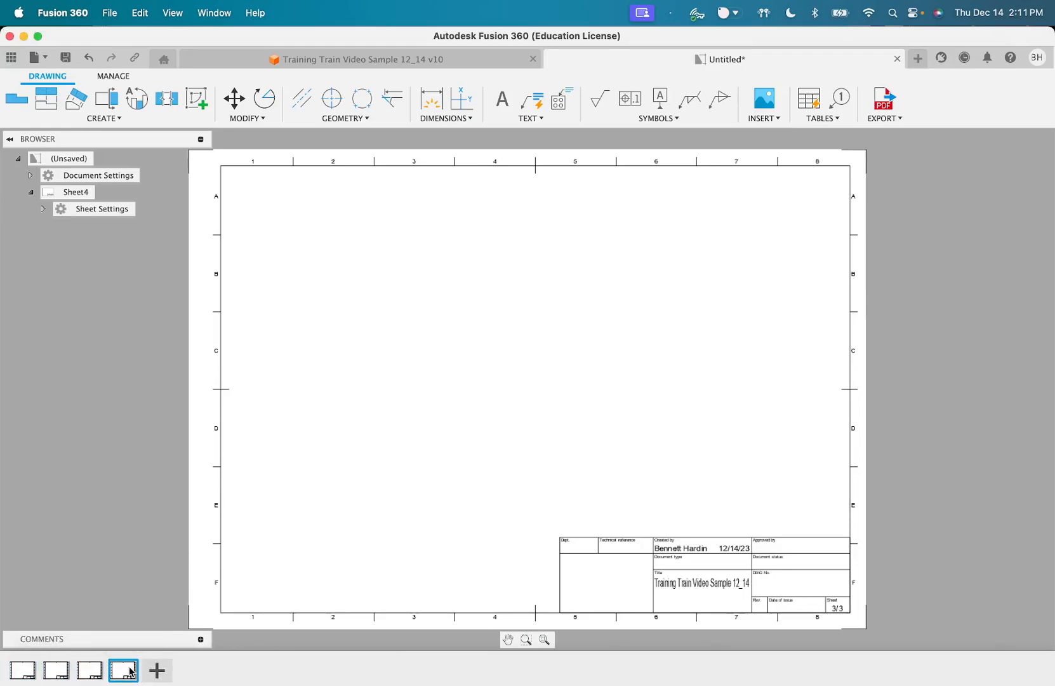
{"action": "left_click", "coordinate": [157, 670]}
{"action": "left_click", "coordinate": [190, 669]}
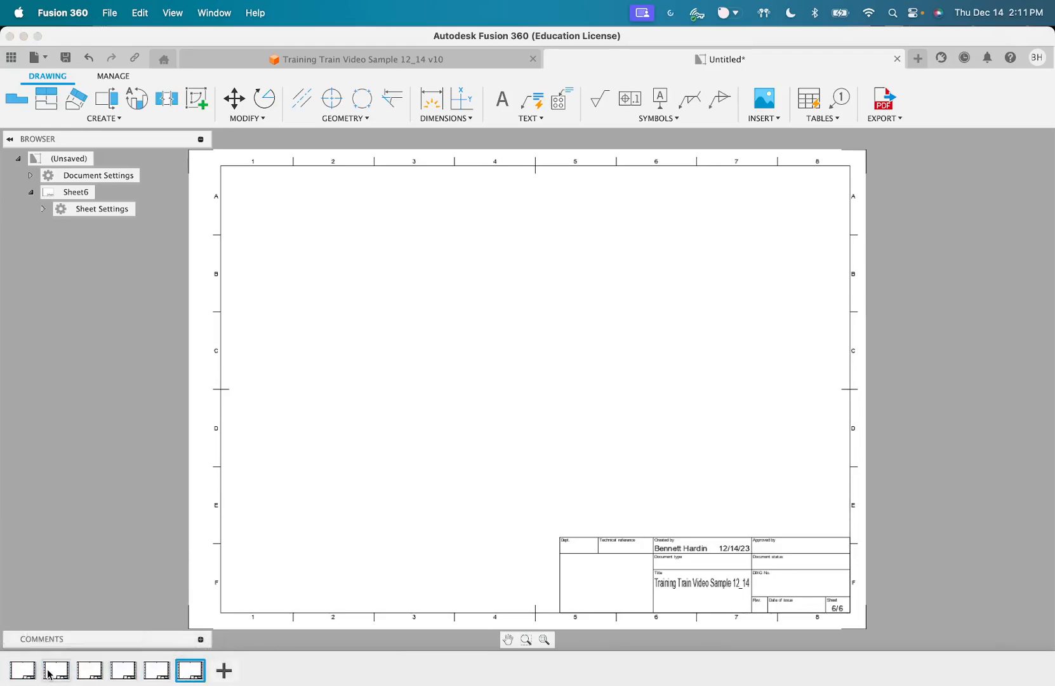
Look through the added sheets, return to the first sheet and delete its title block
{"action": "left_click", "coordinate": [51, 673]}
{"action": "left_click", "coordinate": [90, 671]}
{"action": "left_click", "coordinate": [129, 677]}
{"action": "left_click", "coordinate": [163, 677]}
{"action": "left_click", "coordinate": [196, 675]}
{"action": "left_click", "coordinate": [23, 671]}
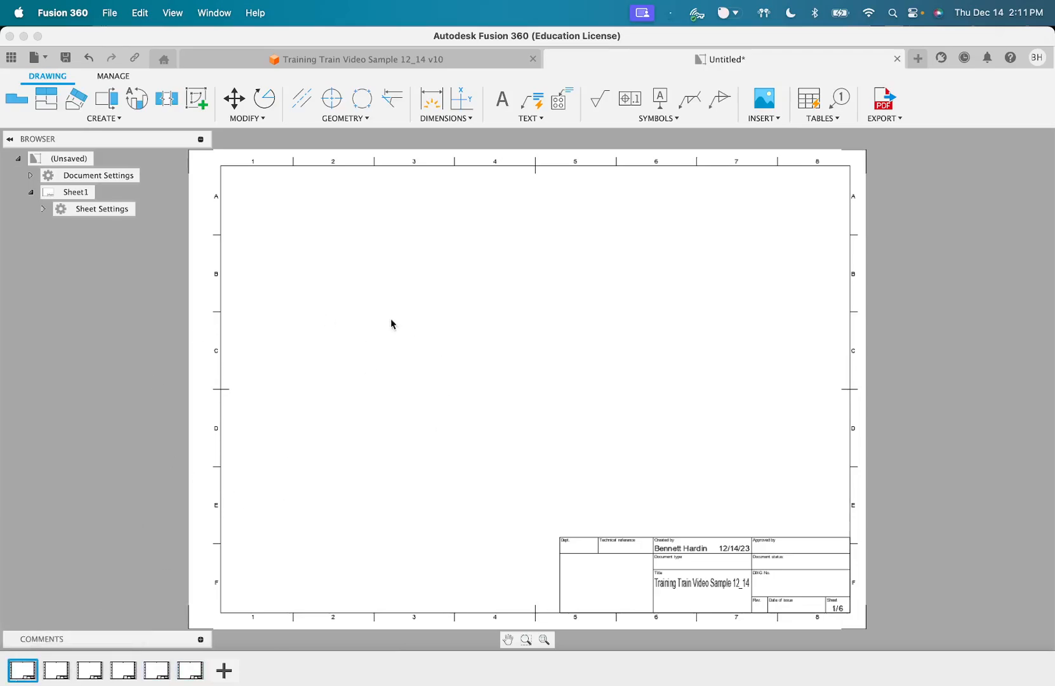
{"action": "left_click", "coordinate": [606, 539]}
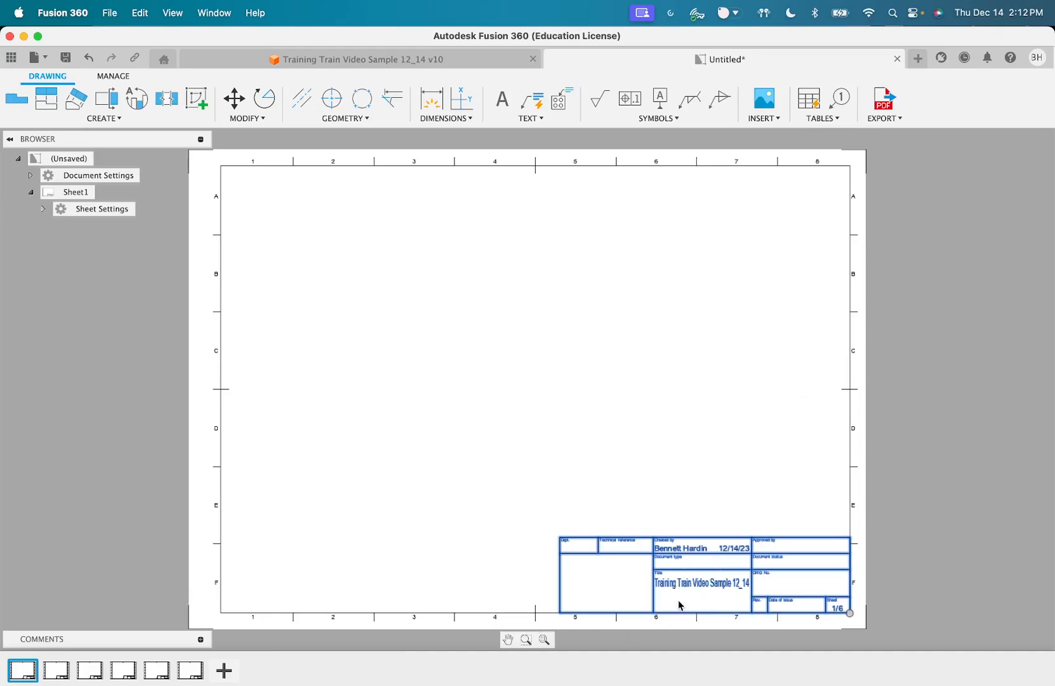
{"action": "key", "text": "Delete"}
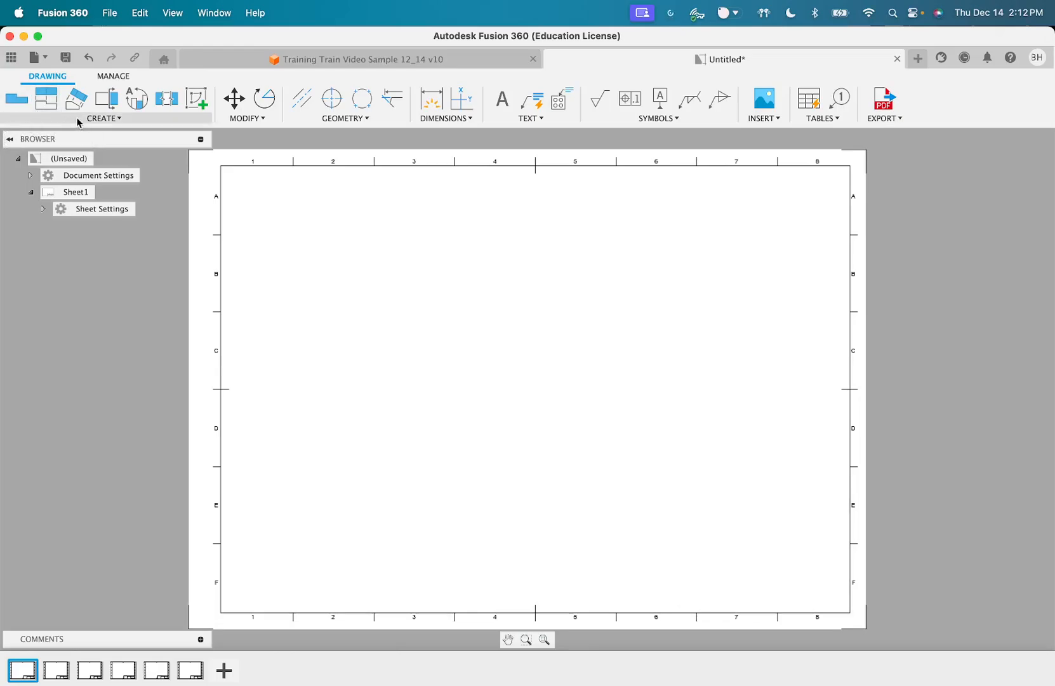
Start a base view of the train model and set its orientation to NE Isometric
{"action": "left_click", "coordinate": [16, 99]}
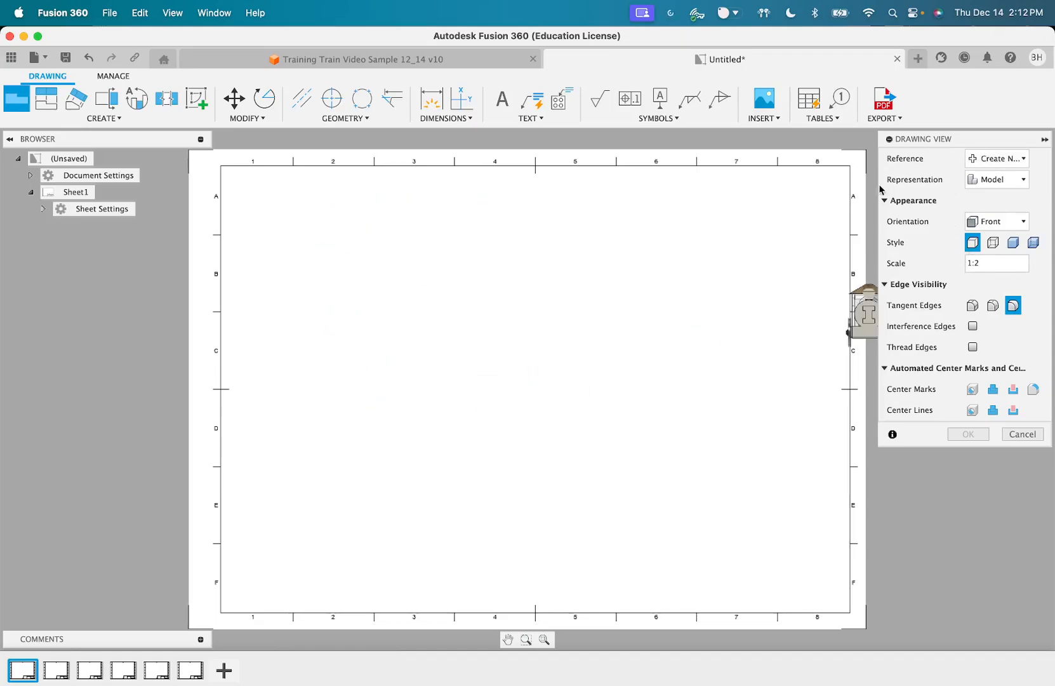
{"action": "left_click", "coordinate": [981, 159]}
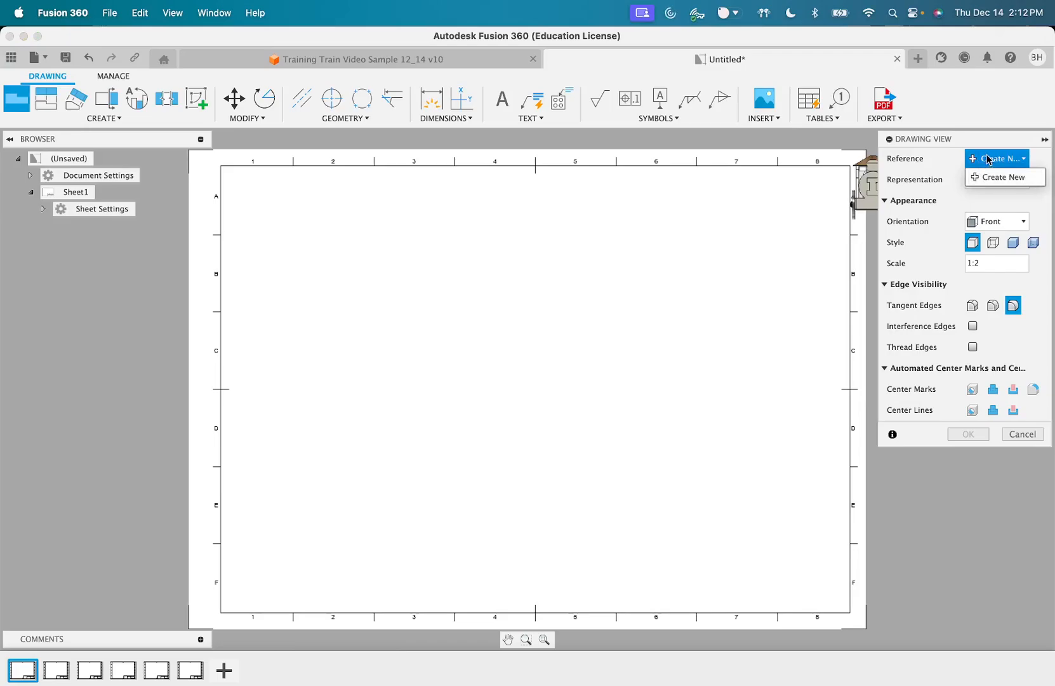
{"action": "left_click", "coordinate": [988, 160]}
{"action": "left_click", "coordinate": [977, 184]}
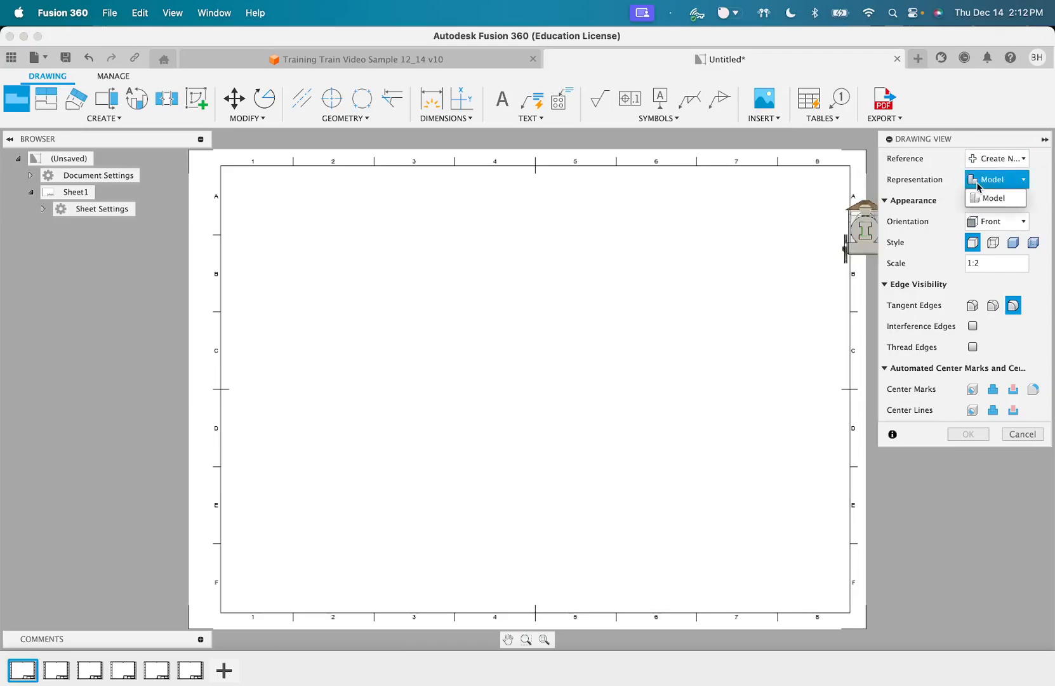
{"action": "left_click", "coordinate": [987, 199]}
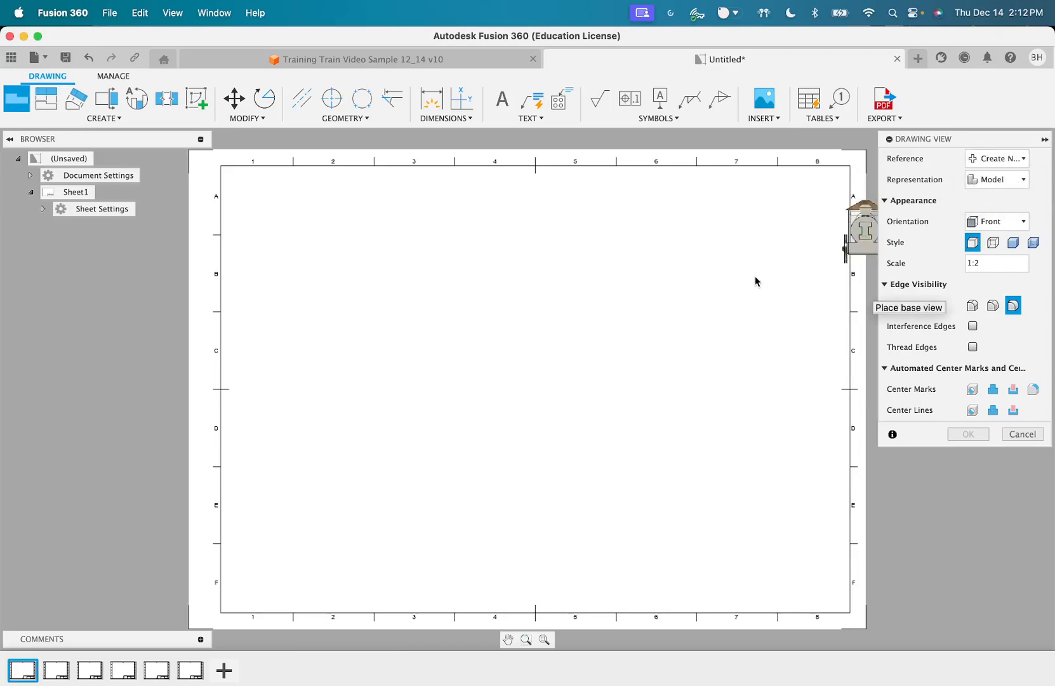
{"action": "left_click", "coordinate": [993, 222]}
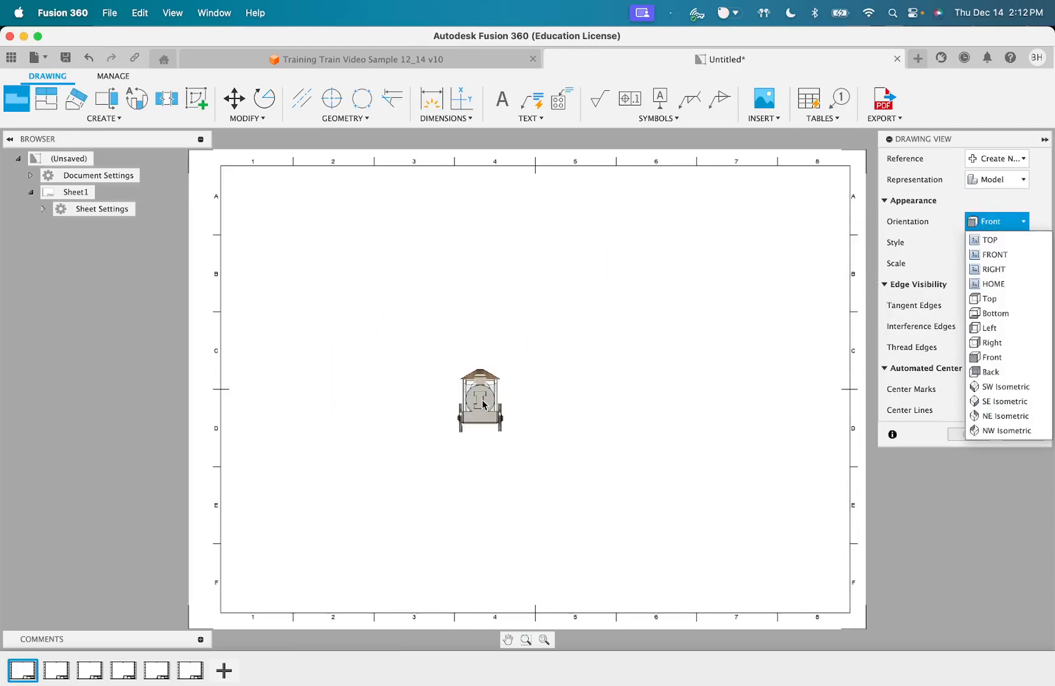
{"action": "left_click", "coordinate": [993, 269]}
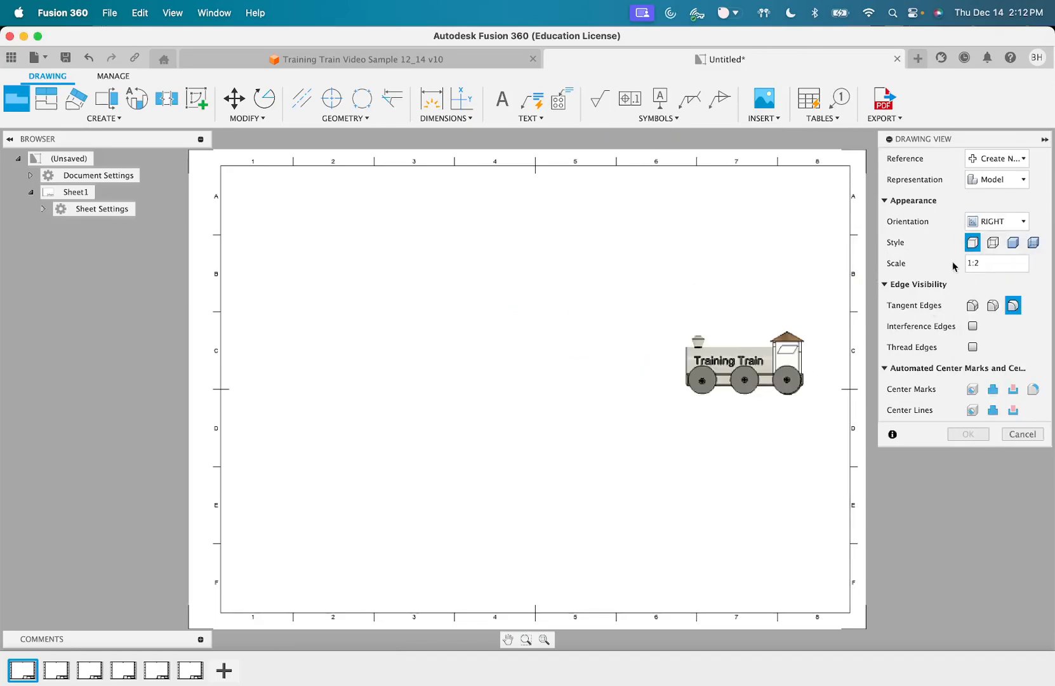
{"action": "left_click", "coordinate": [981, 223]}
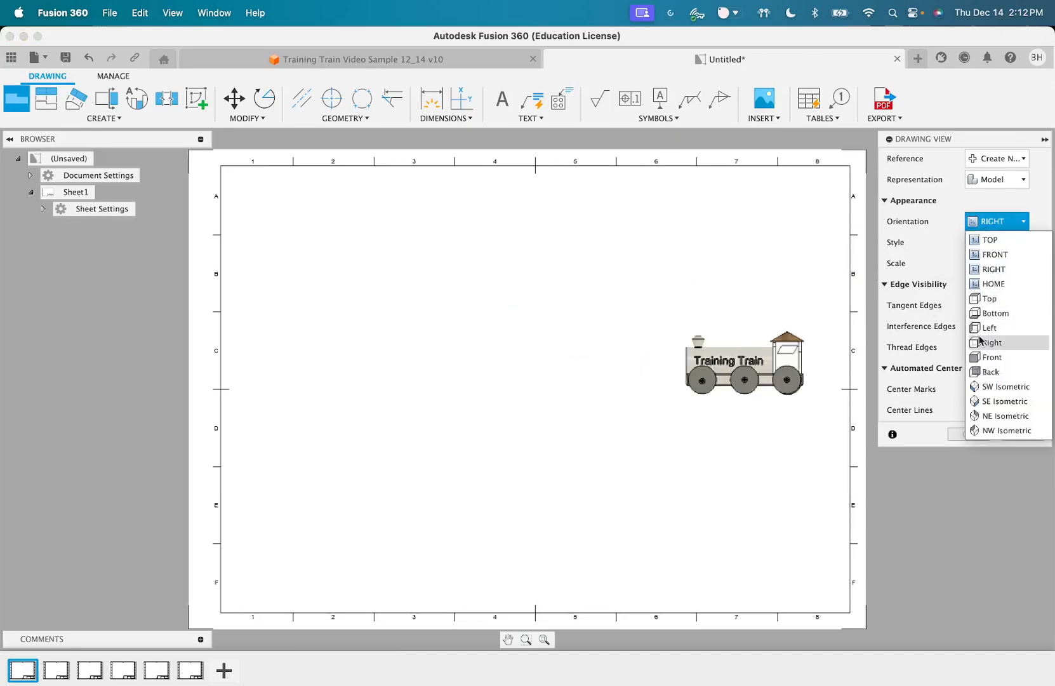
{"action": "left_click", "coordinate": [982, 417]}
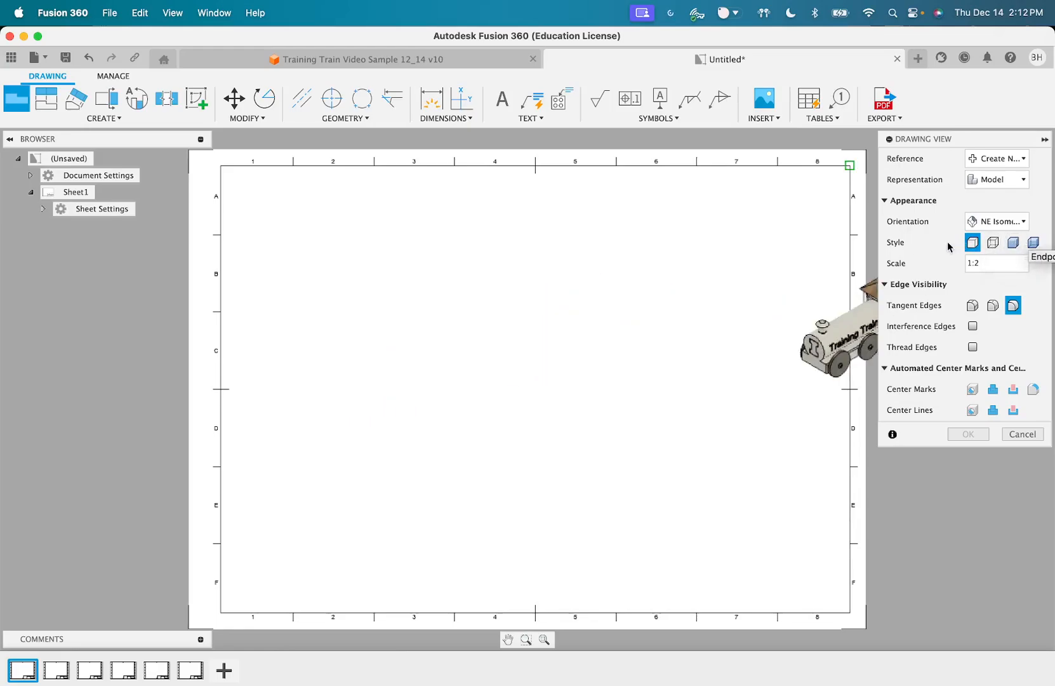
Set the base view's style to Shaded and its scale to 1.25:1, and place it in the lower-left area of the sheet
{"action": "left_click", "coordinate": [993, 242]}
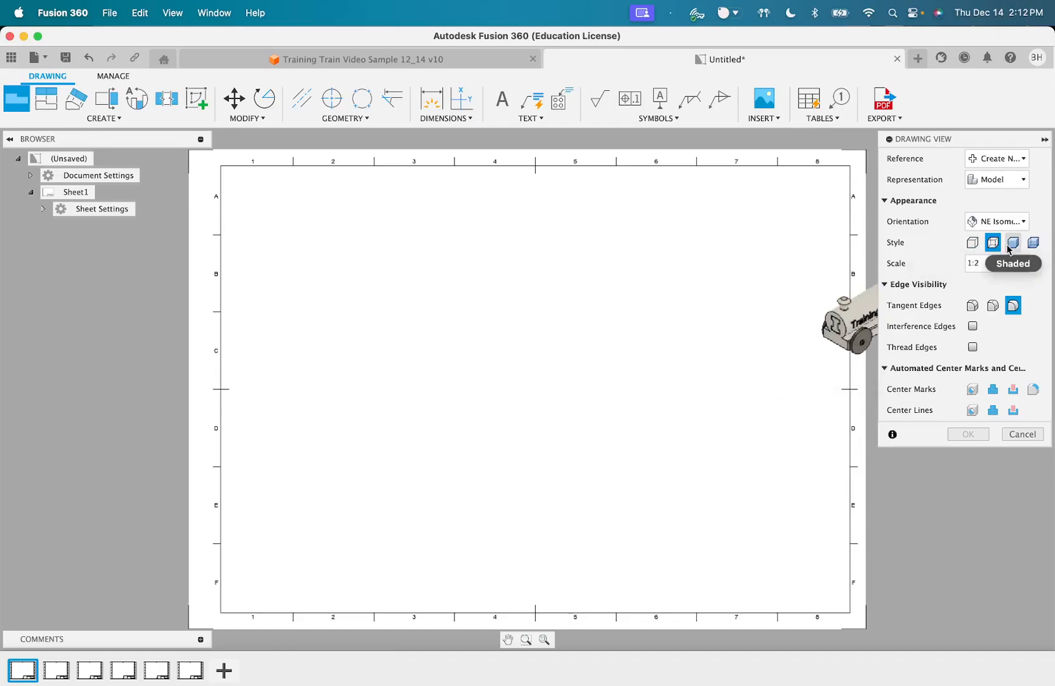
{"action": "left_click", "coordinate": [1015, 247]}
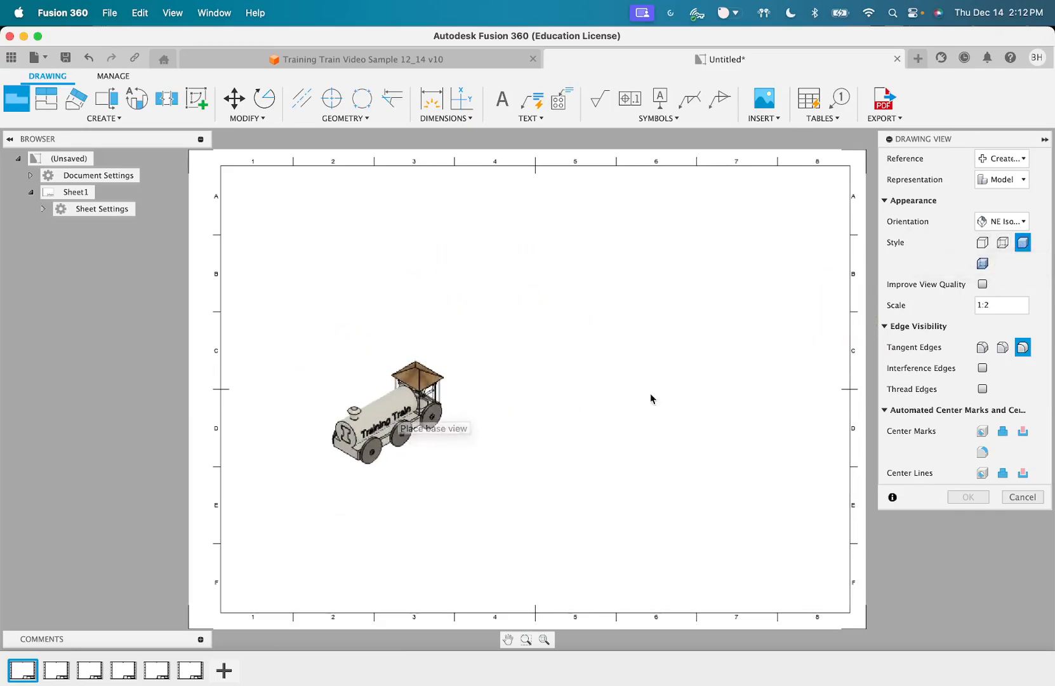
{"action": "double_click", "coordinate": [1008, 303]}
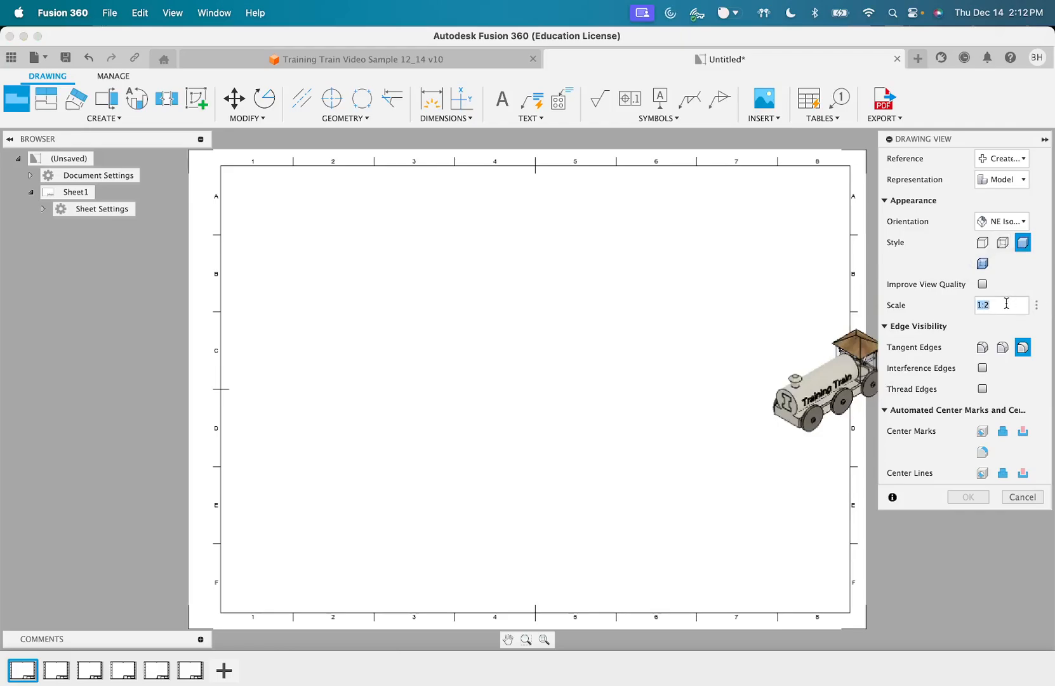
{"action": "type", "text": "1"}
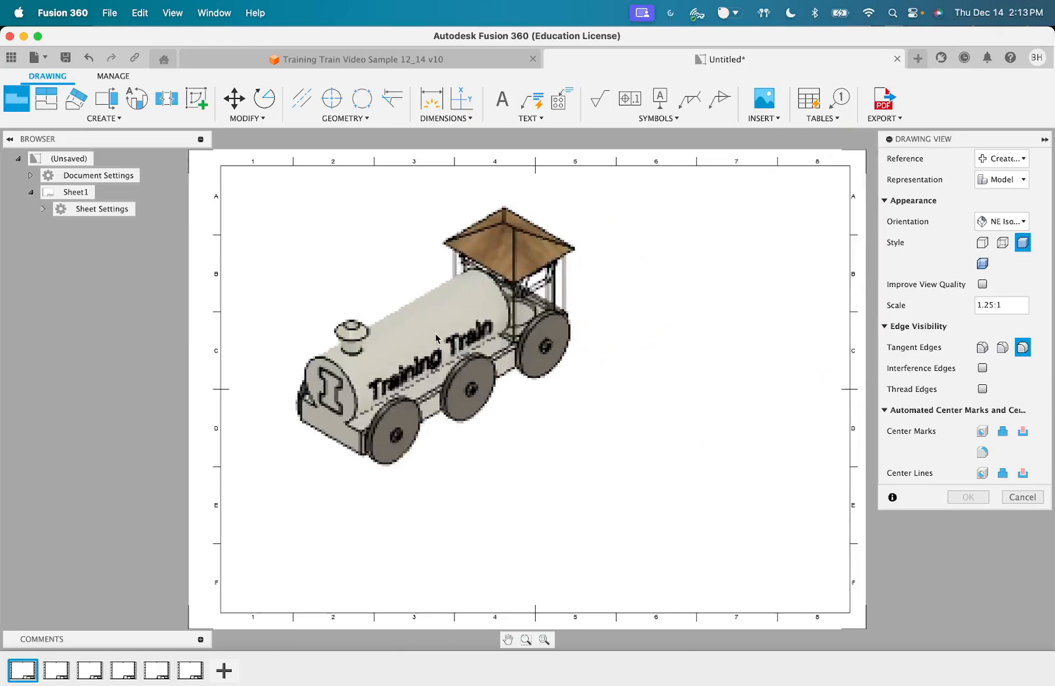
{"action": "left_click", "coordinate": [390, 430]}
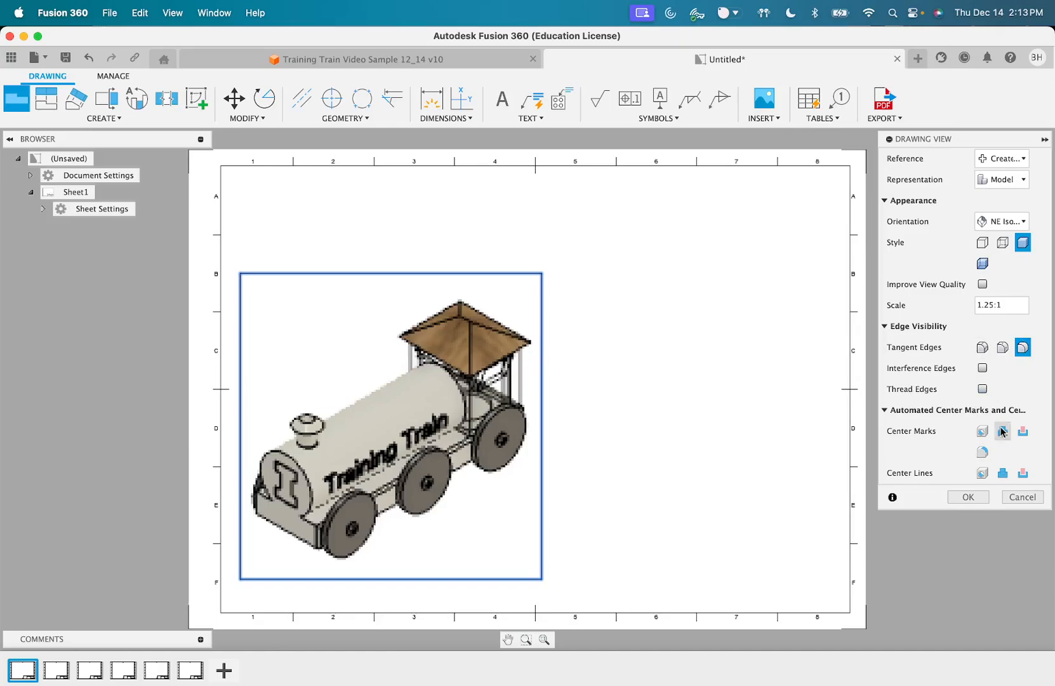
{"action": "left_click", "coordinate": [979, 498]}
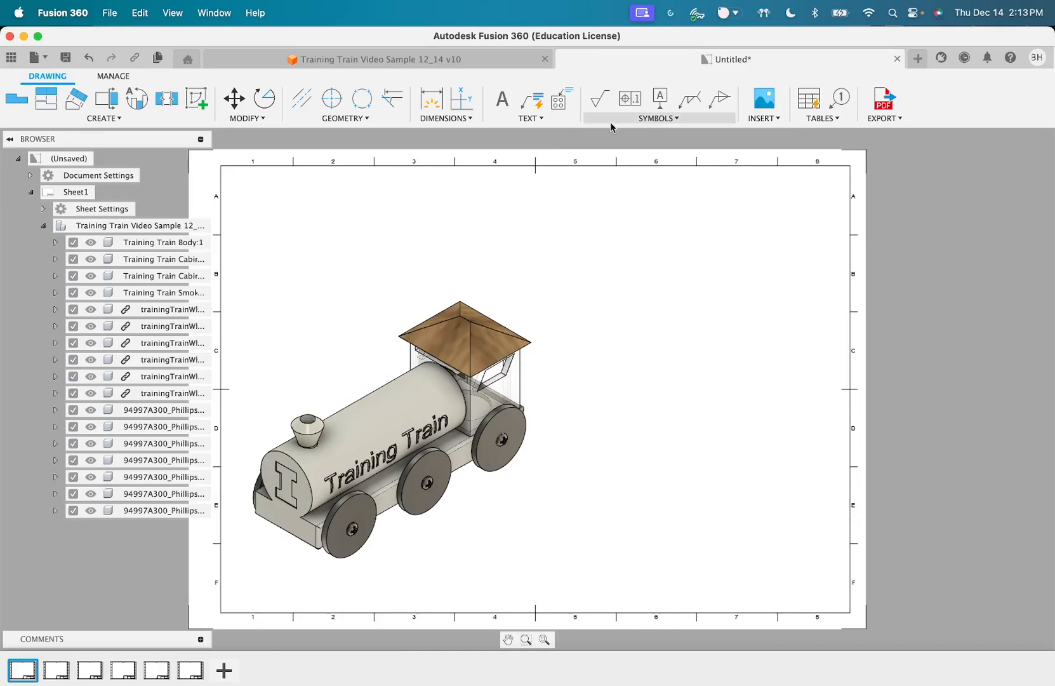
Add a text box above the train view reading "Training Train Drafting Sheets" with a text height of 15 mm
{"action": "left_click", "coordinate": [502, 100]}
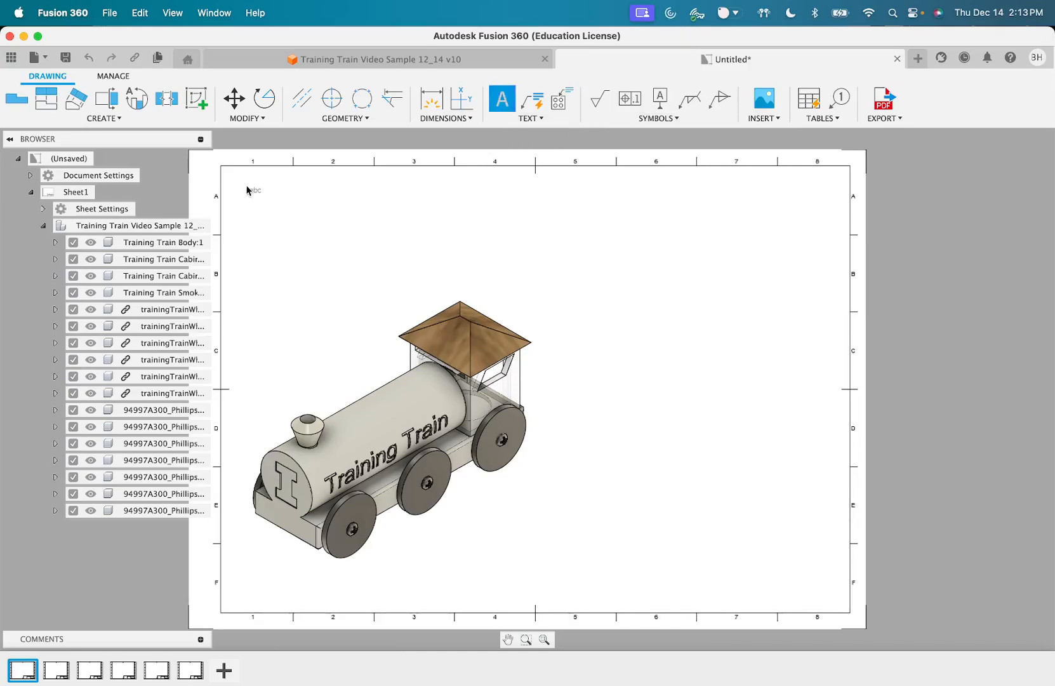
{"action": "left_click", "coordinate": [511, 294]}
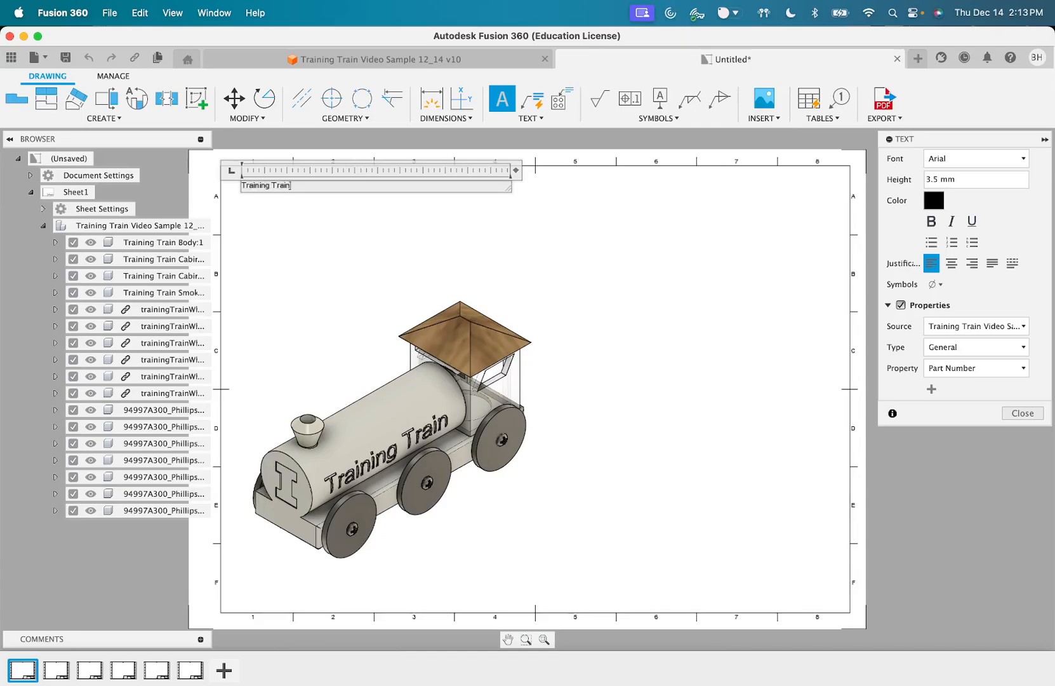
{"action": "type", "text": "Training Train Drafting Sheets"}
{"action": "left_click_drag", "start_coordinate": [958, 180], "coordinate": [925, 181]}
{"action": "type", "text": "15"}
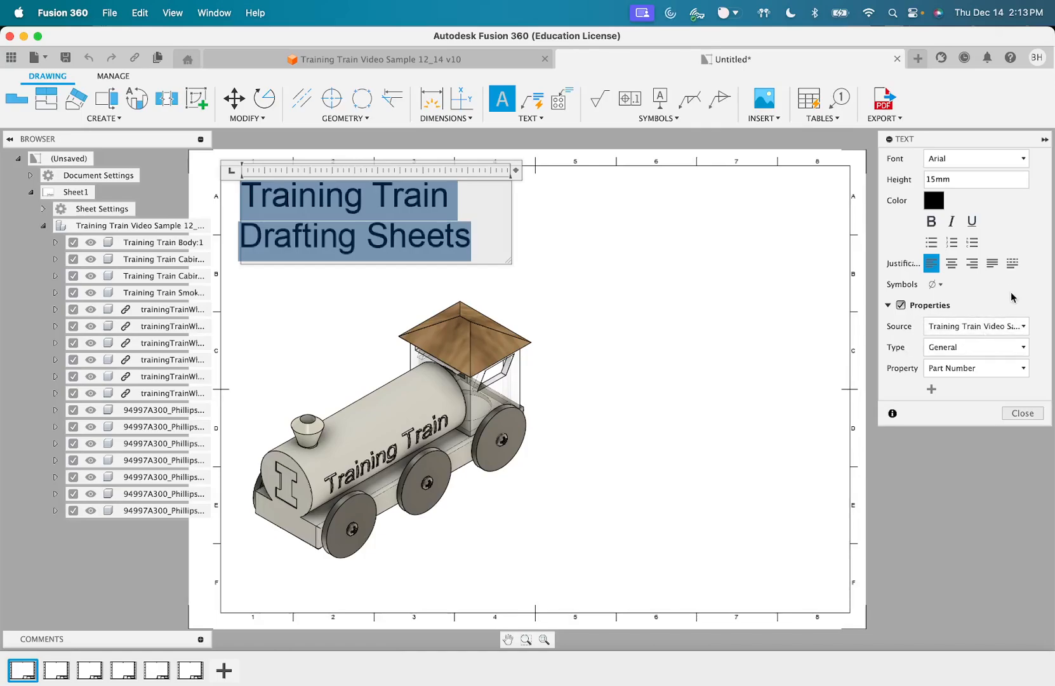
{"action": "left_click", "coordinate": [935, 328]}
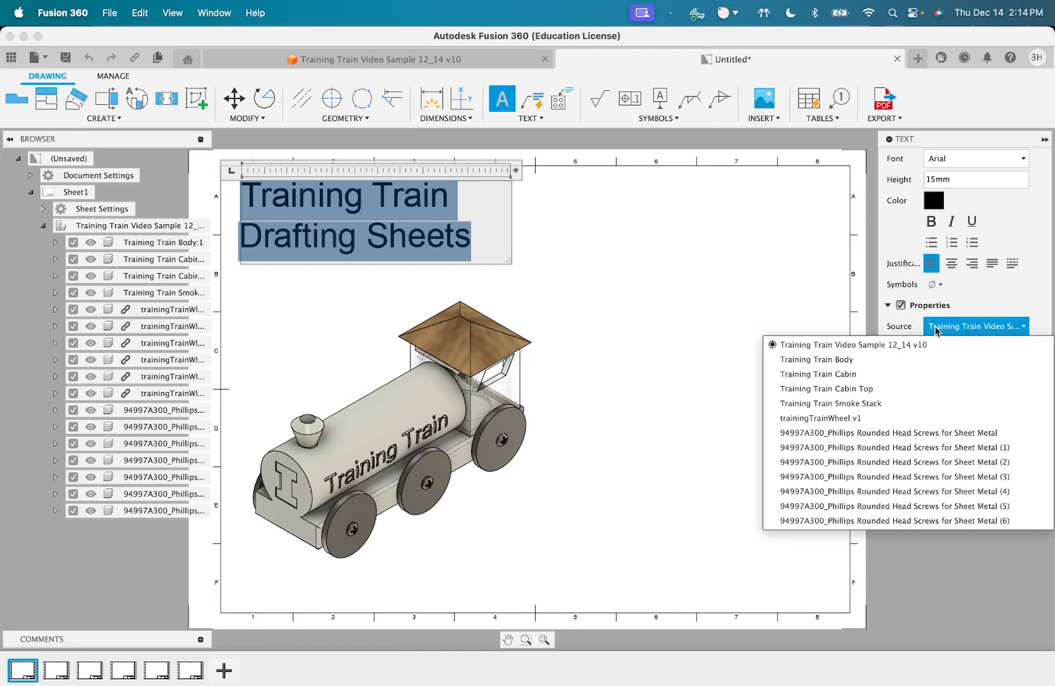
{"action": "left_click", "coordinate": [935, 328]}
{"action": "left_click", "coordinate": [952, 346]}
{"action": "left_click", "coordinate": [949, 365]}
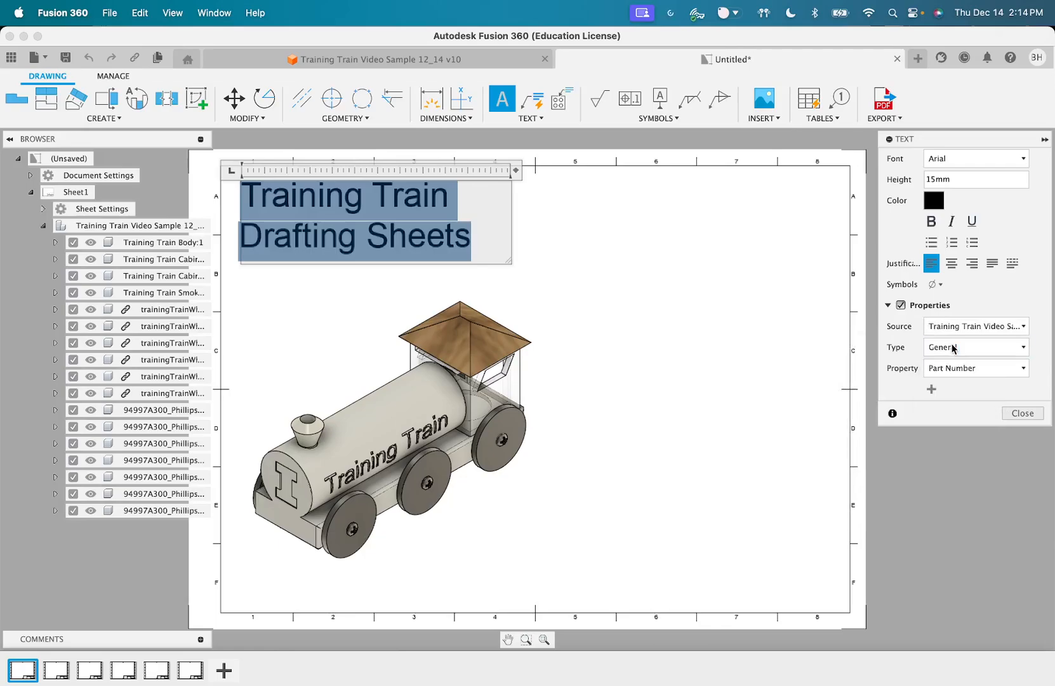
{"action": "left_click", "coordinate": [951, 367]}
{"action": "left_click", "coordinate": [955, 386]}
Replace the cover title by re-entering "Training Train Drafting Sheets" at 15 mm text height, and finish the text box
{"action": "key", "text": "BackSpace"}
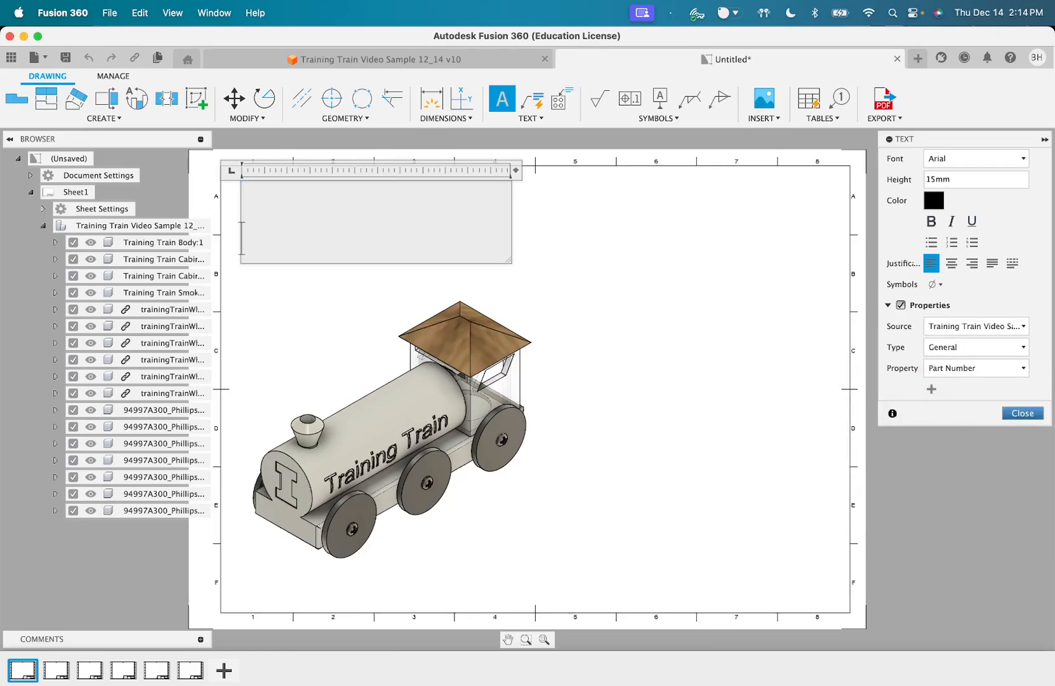
{"action": "type", "text": "Tra"}
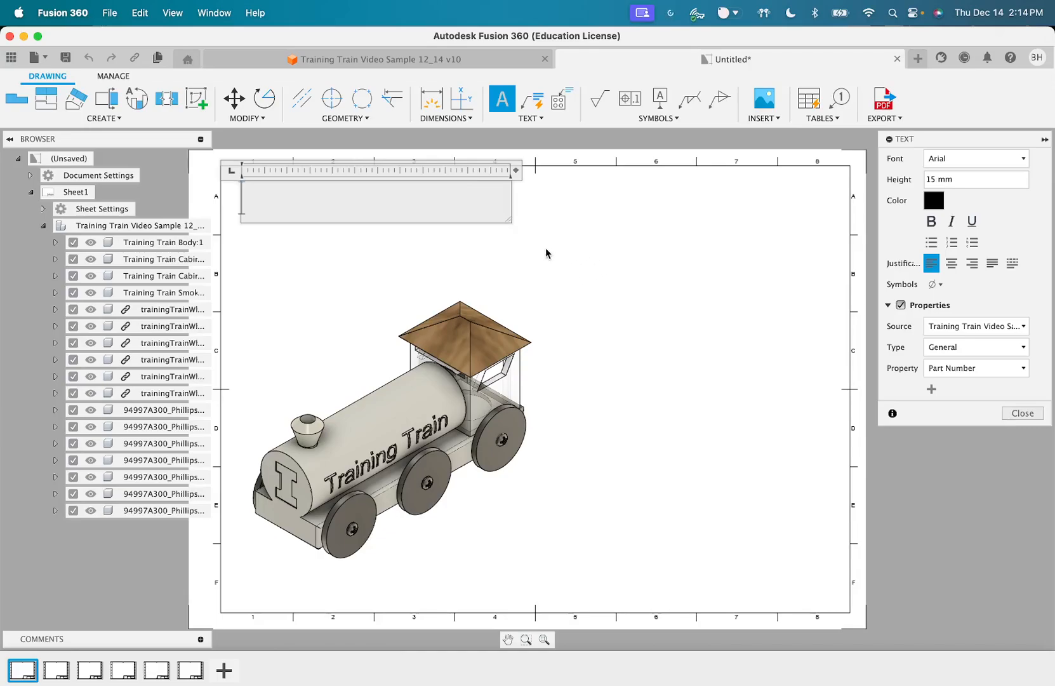
{"action": "type", "text": "ining Train "}
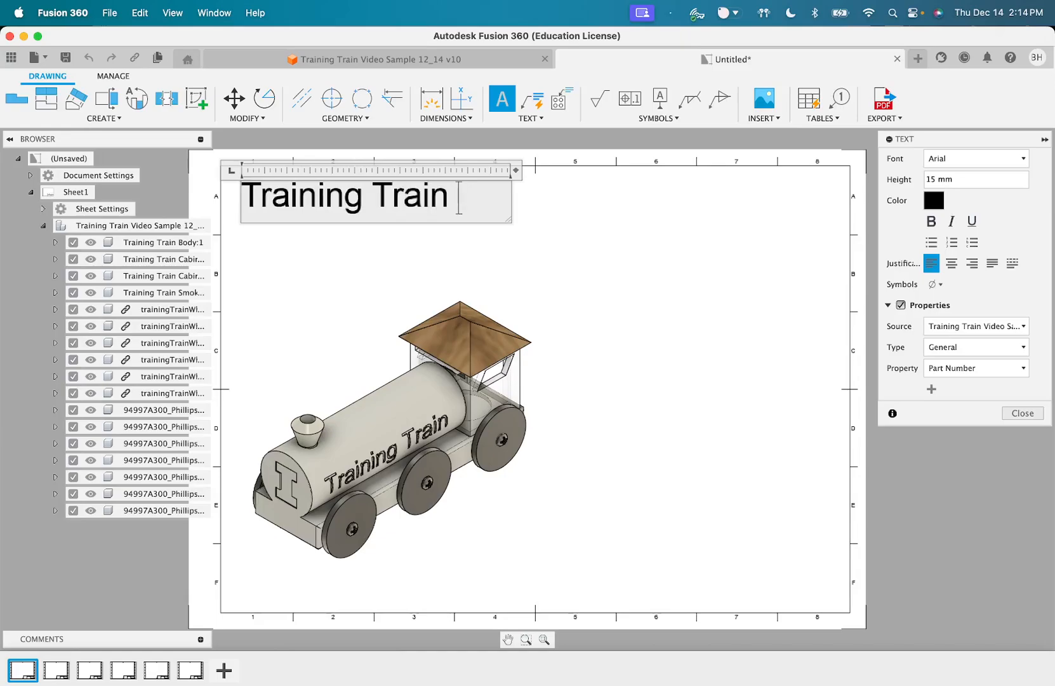
{"action": "type", "text": "Drafting"}
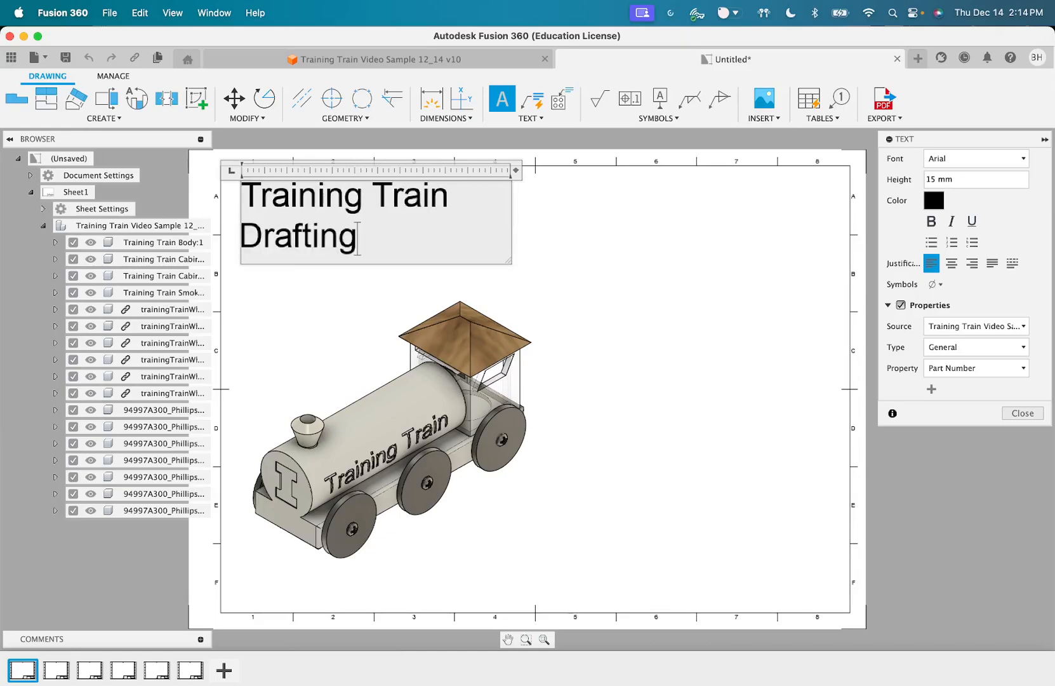
{"action": "type", "text": " Sheets"}
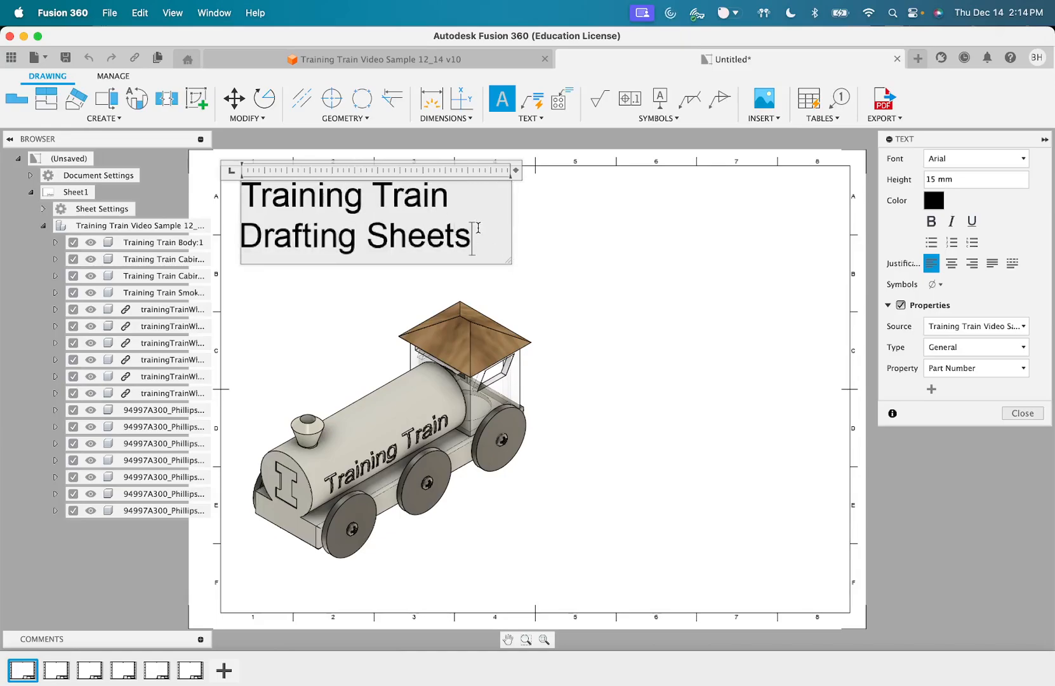
{"action": "key", "text": "Return"}
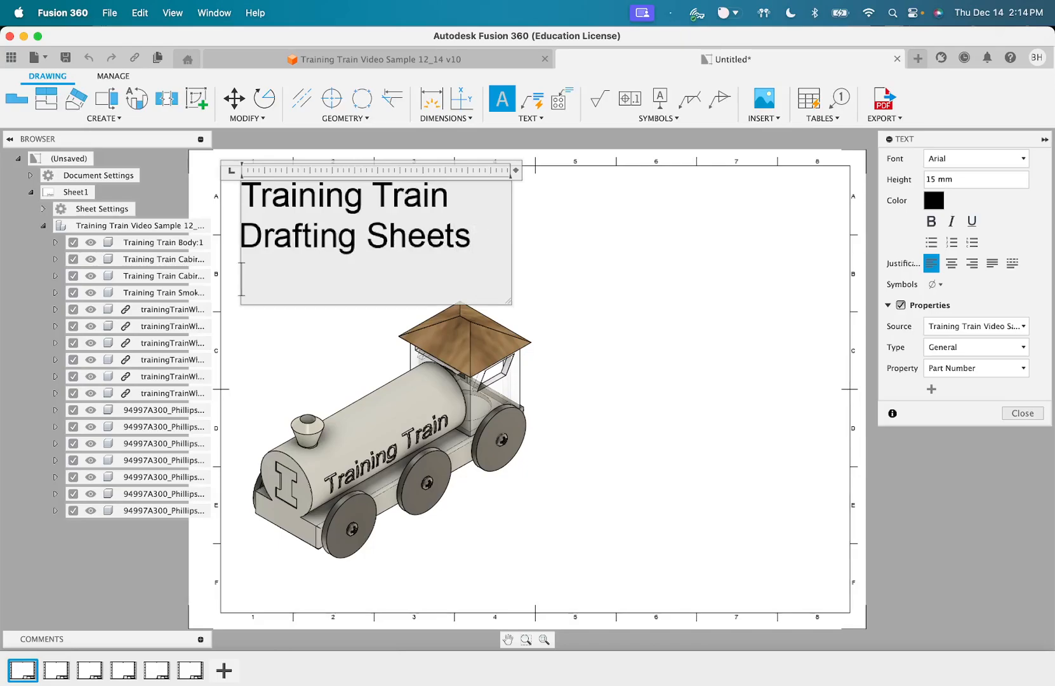
{"action": "key", "text": "BackSpace"}
{"action": "left_click", "coordinate": [1023, 413]}
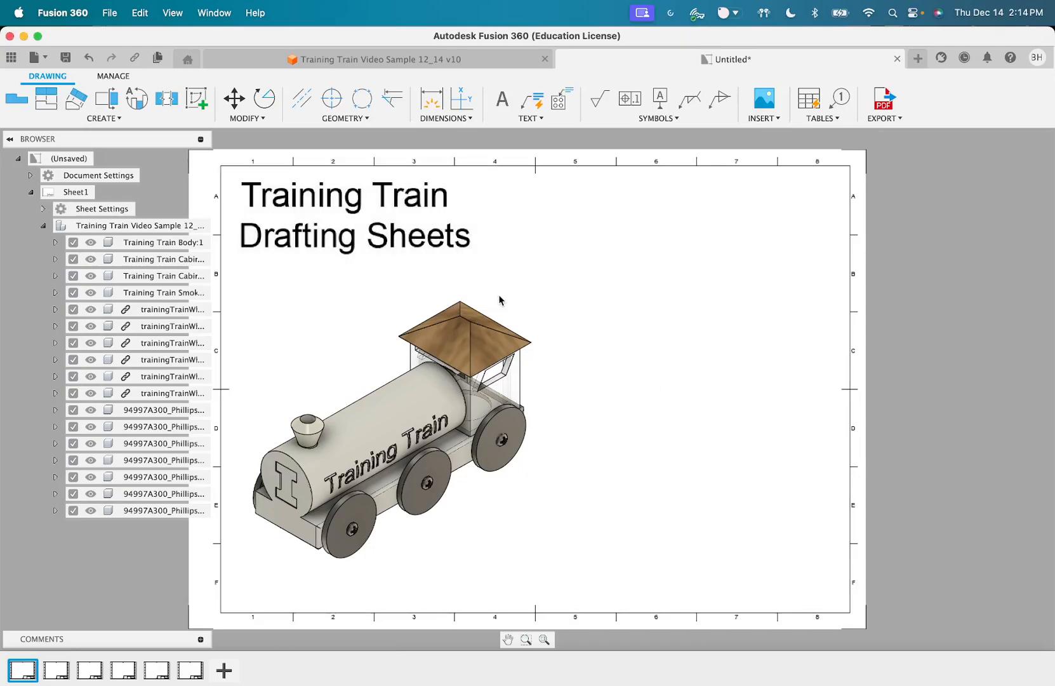
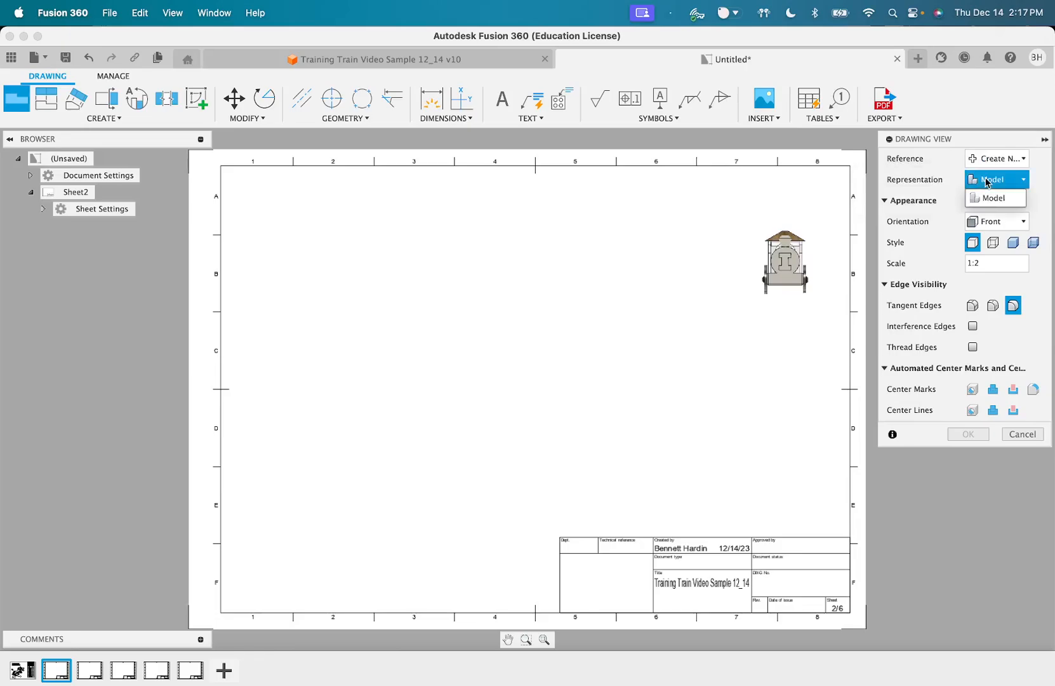
Place a Front base view of the model on Sheet2's left side with Visible and Hidden Edges style at 1:1 scale
{"action": "left_click", "coordinate": [987, 197]}
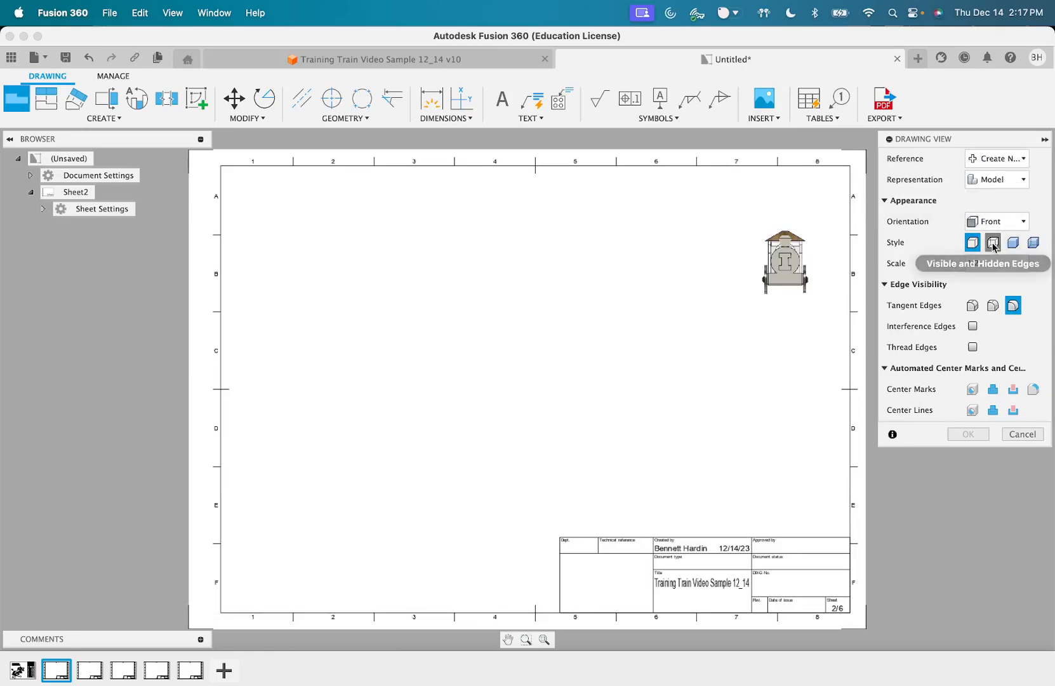
{"action": "left_click", "coordinate": [993, 241]}
{"action": "left_click", "coordinate": [988, 223]}
{"action": "left_click", "coordinate": [988, 222]}
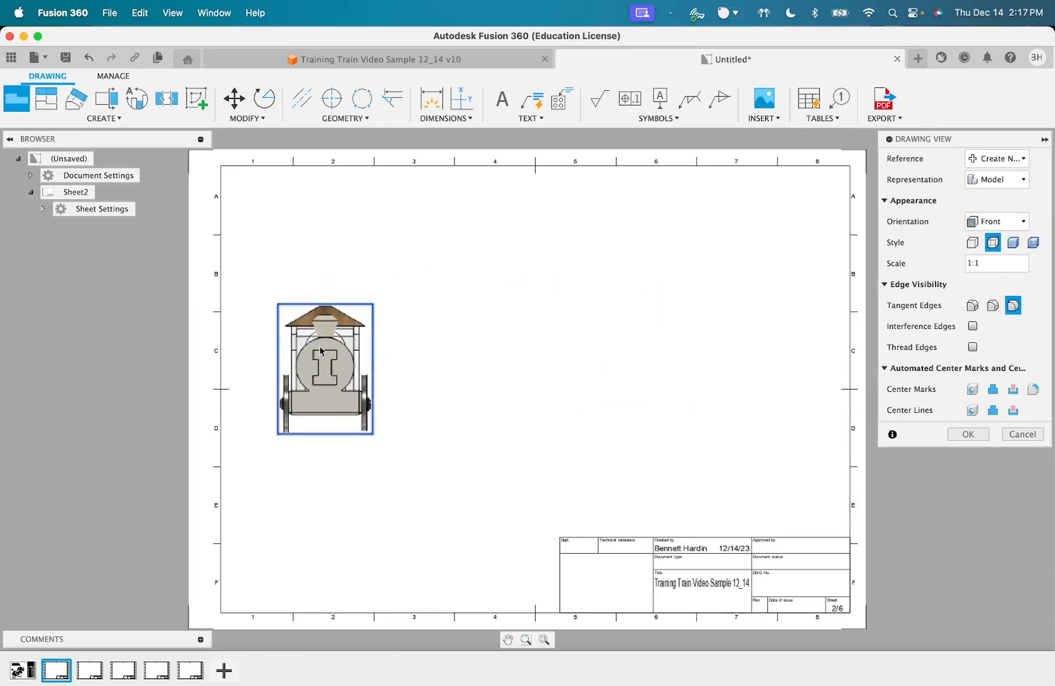
{"action": "left_click", "coordinate": [955, 438]}
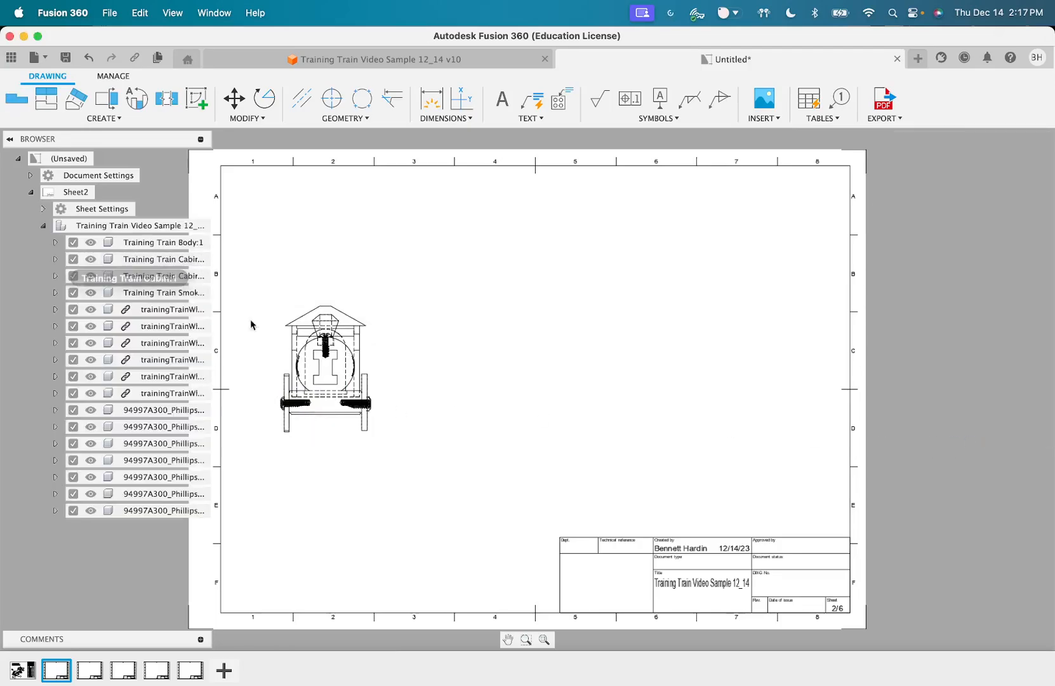
Suppress the cabin, cabin top, smoke stack and all six wheels in Sheet2's view
{"action": "left_click", "coordinate": [74, 259]}
{"action": "left_click", "coordinate": [73, 276]}
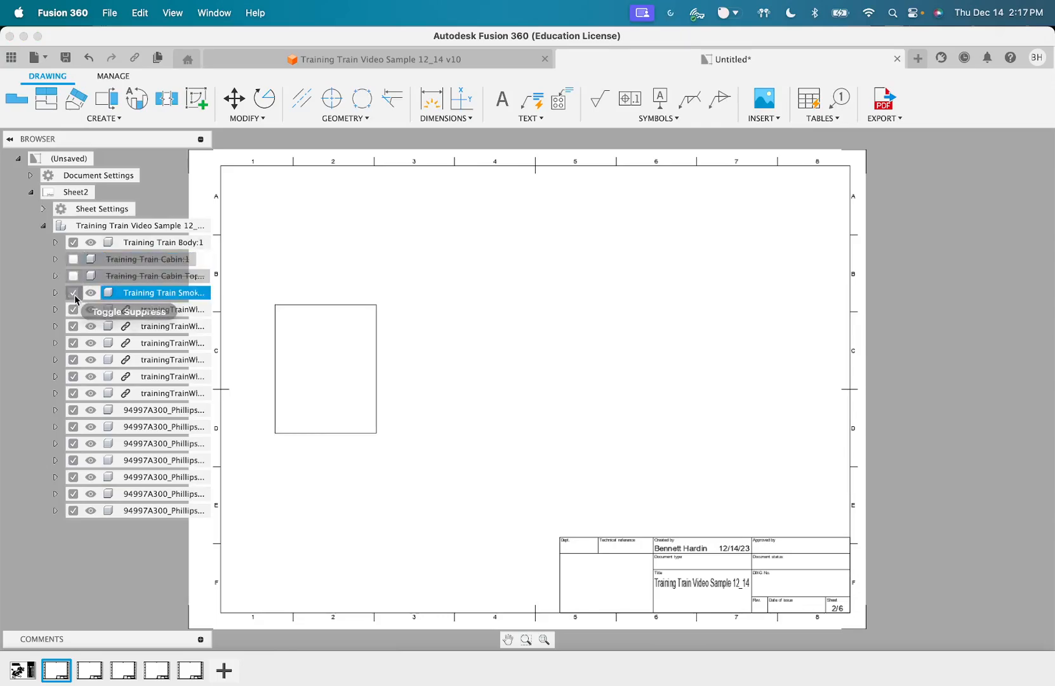
{"action": "left_click", "coordinate": [74, 293]}
{"action": "left_click", "coordinate": [73, 309]}
{"action": "left_click", "coordinate": [74, 326]}
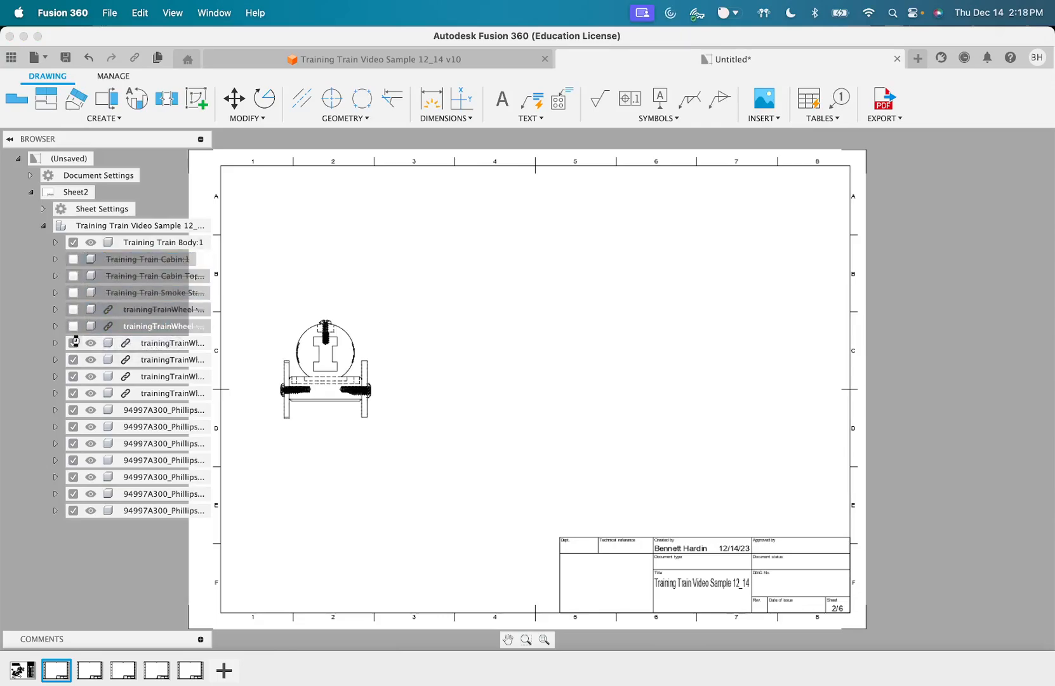
{"action": "left_click", "coordinate": [73, 343]}
{"action": "left_click", "coordinate": [74, 359]}
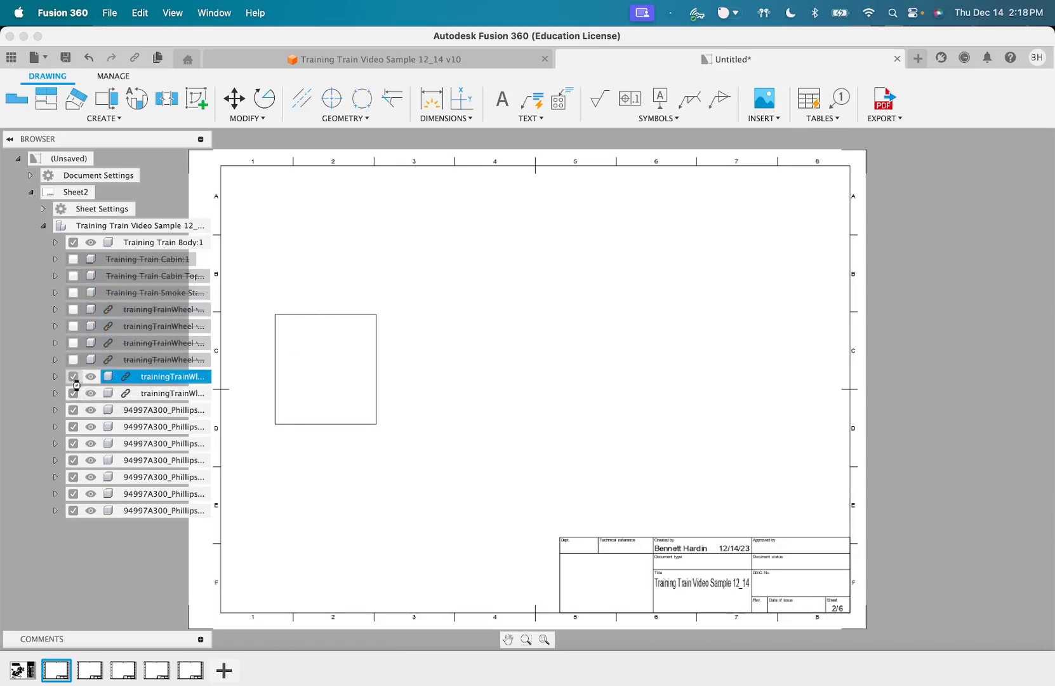
{"action": "left_click", "coordinate": [74, 377]}
{"action": "left_click", "coordinate": [74, 393]}
Suppress all seven 94997A300 Phillips screws in Sheet2's view, leaving only Training Train Body
{"action": "left_click", "coordinate": [74, 410]}
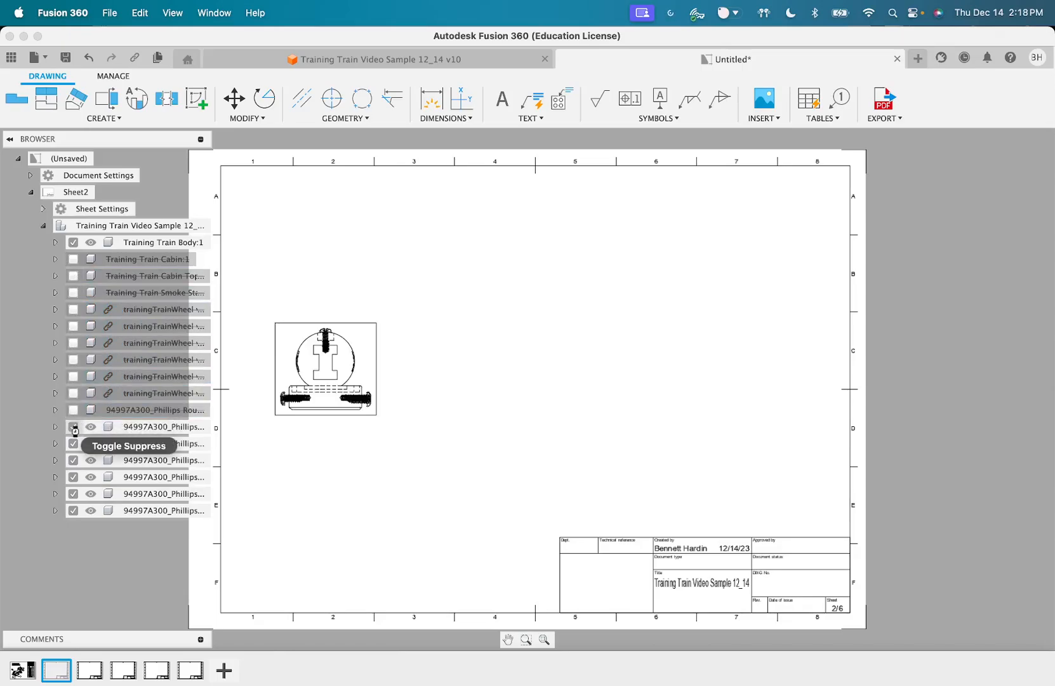
{"action": "left_click", "coordinate": [74, 427]}
{"action": "left_click", "coordinate": [74, 444]}
{"action": "left_click", "coordinate": [74, 460]}
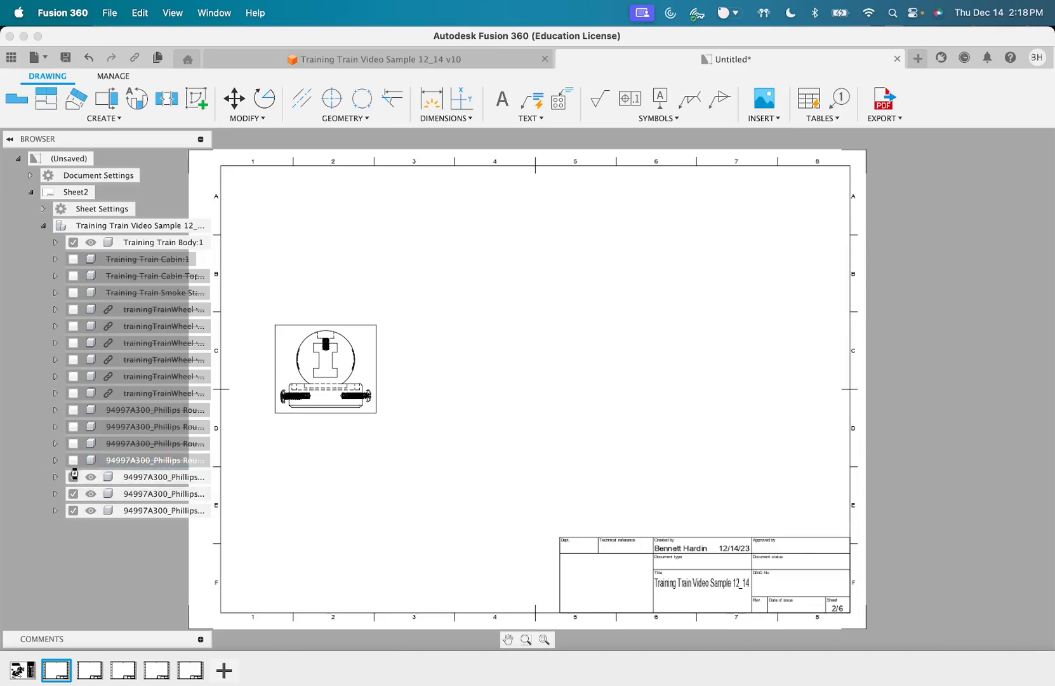
{"action": "left_click", "coordinate": [74, 476]}
{"action": "left_click", "coordinate": [74, 493]}
{"action": "left_click", "coordinate": [74, 510]}
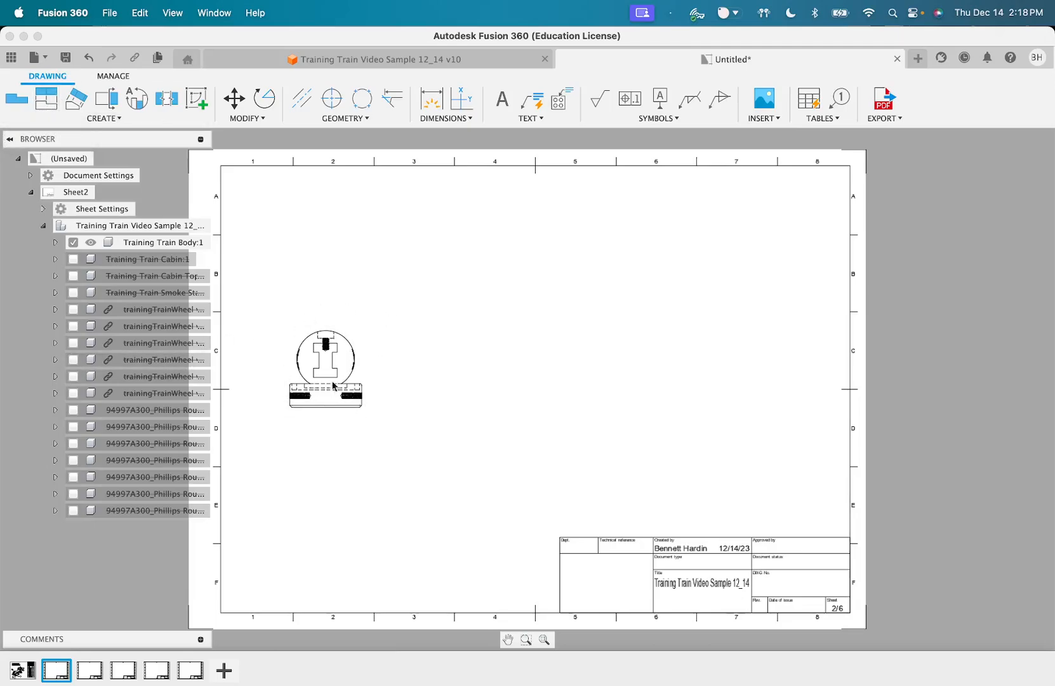
Project three views from the front view: one directly below, a side view to its right, and an isometric view diagonally below right
{"action": "left_click", "coordinate": [46, 99]}
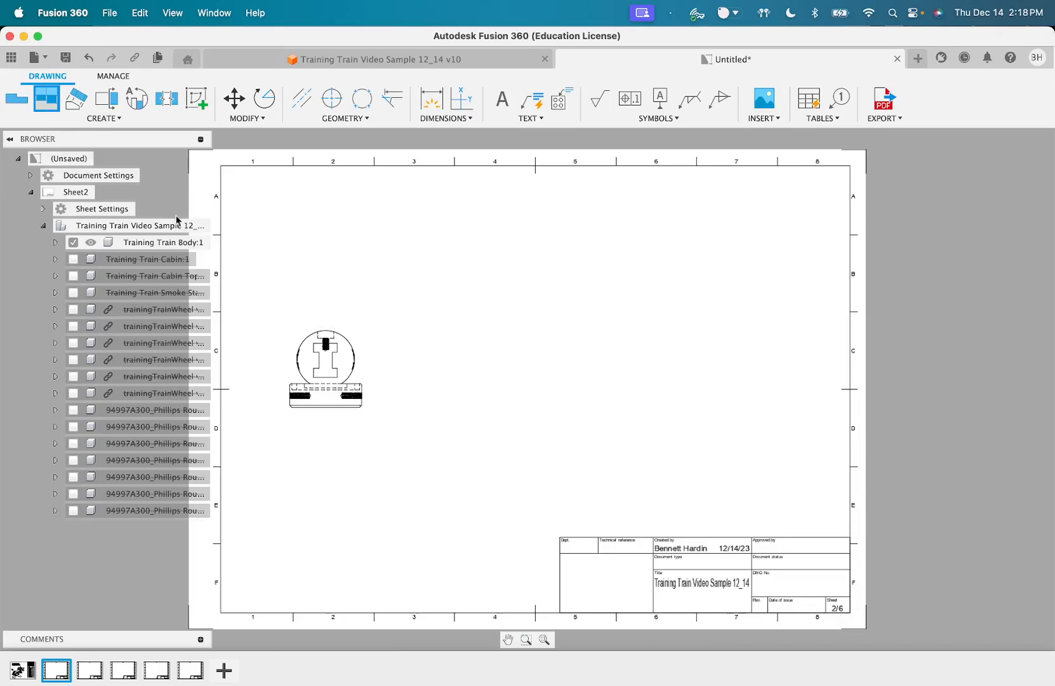
{"action": "left_click", "coordinate": [320, 334]}
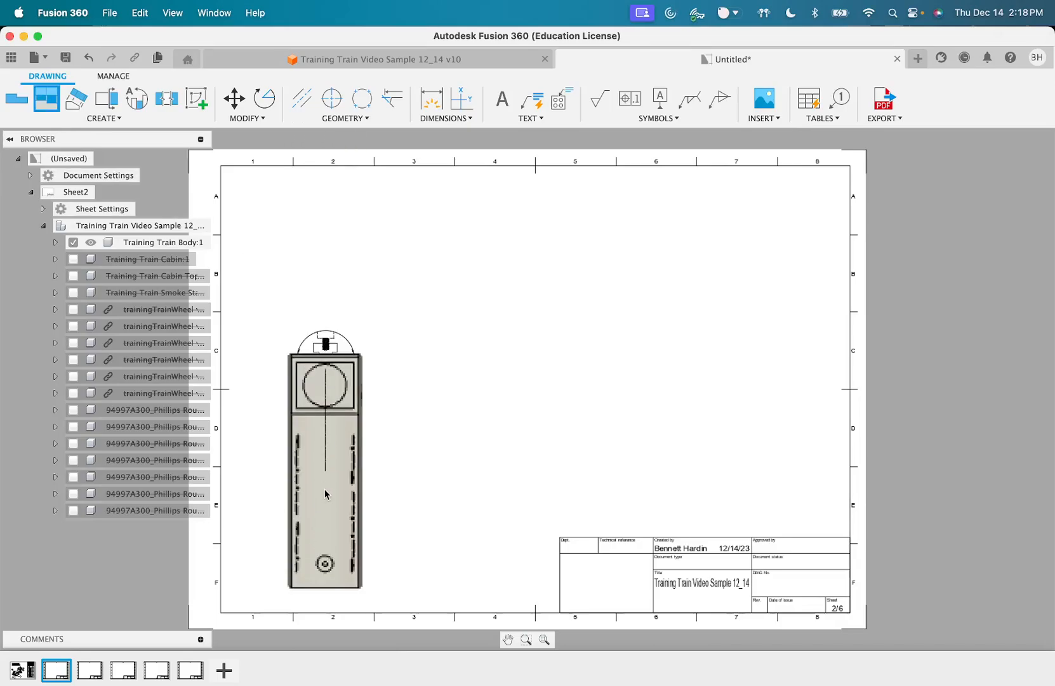
{"action": "left_click", "coordinate": [322, 551]}
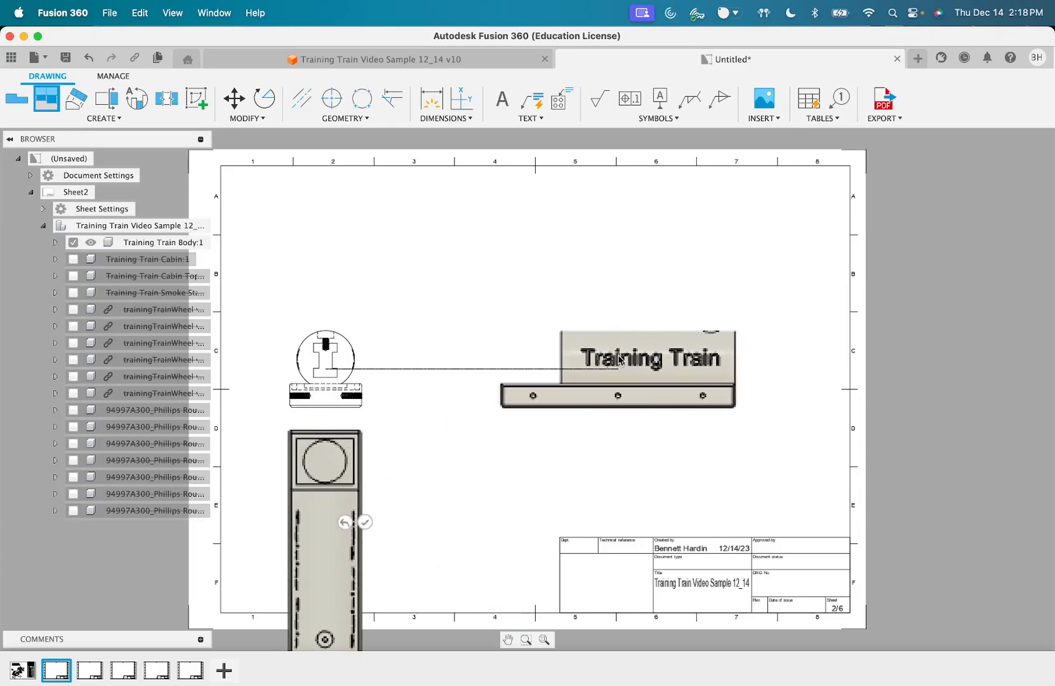
{"action": "left_click", "coordinate": [622, 363]}
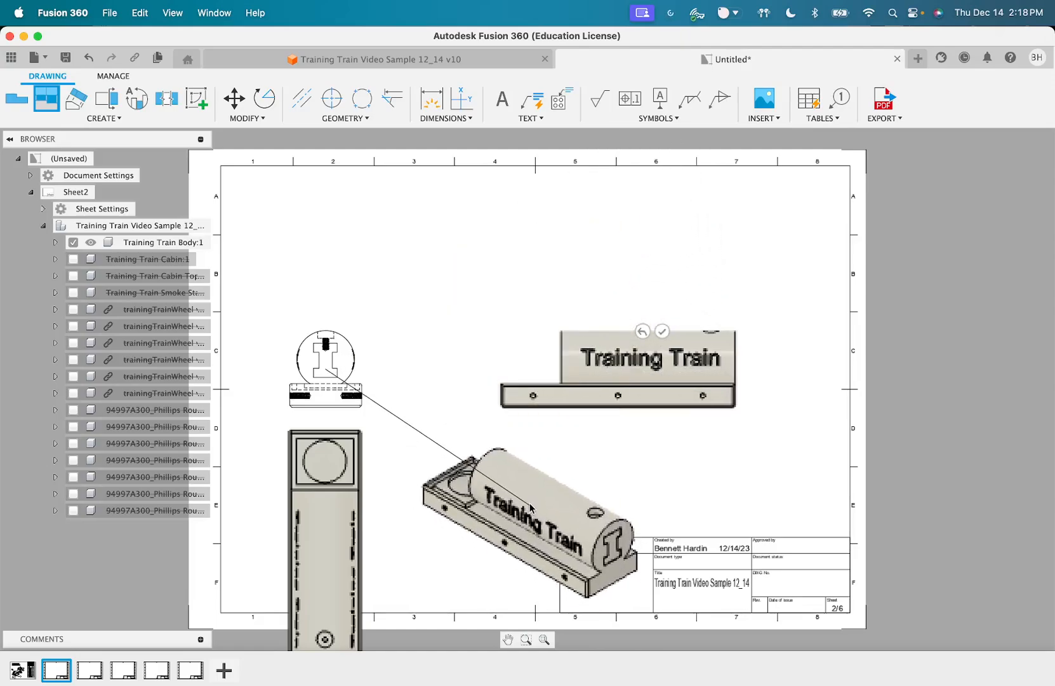
{"action": "left_click", "coordinate": [532, 513]}
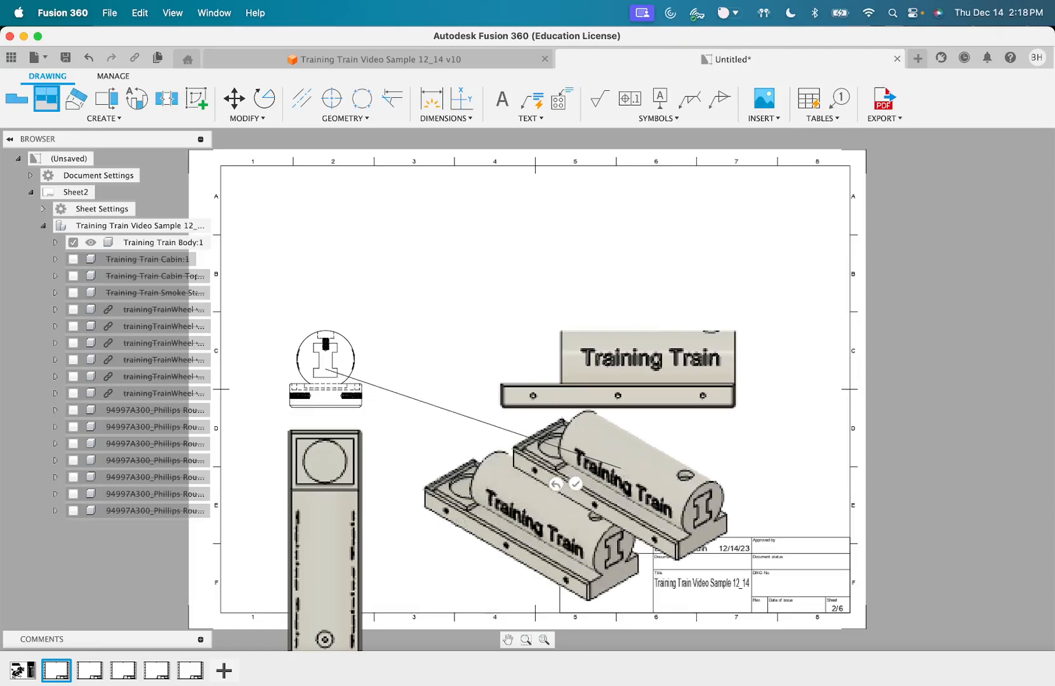
{"action": "key", "text": "Return"}
Rearrange the views: front and side near the sheet's upper border, the lower projection just beneath the front view, and the isometric slightly higher
{"action": "left_click_drag", "start_coordinate": [333, 379], "coordinate": [321, 270]}
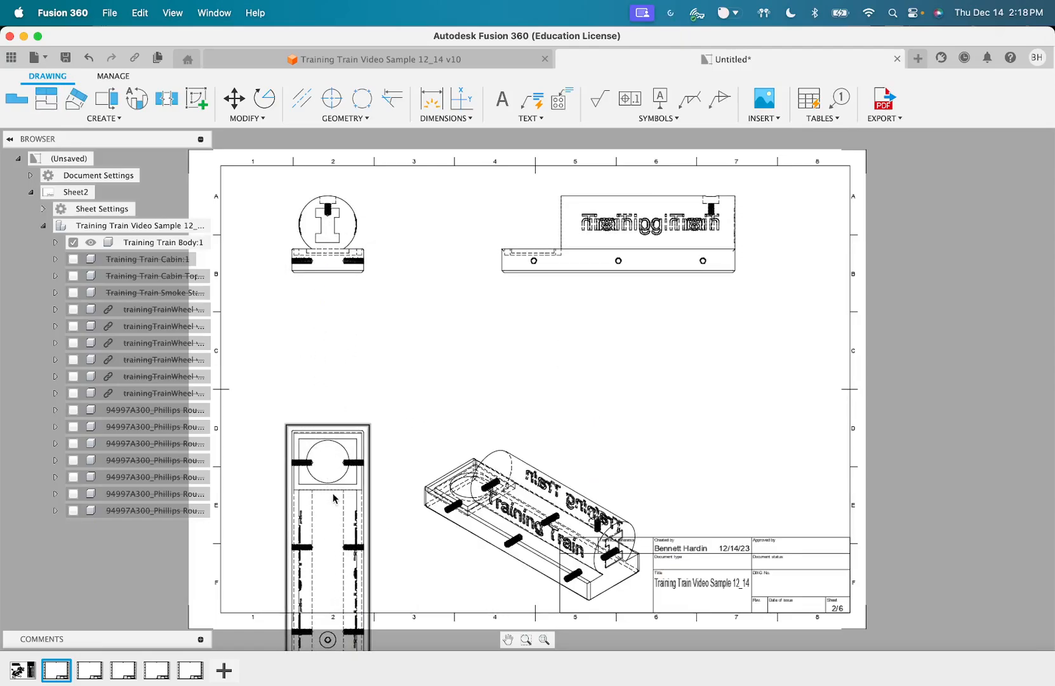
{"action": "left_click_drag", "start_coordinate": [336, 499], "coordinate": [334, 355]}
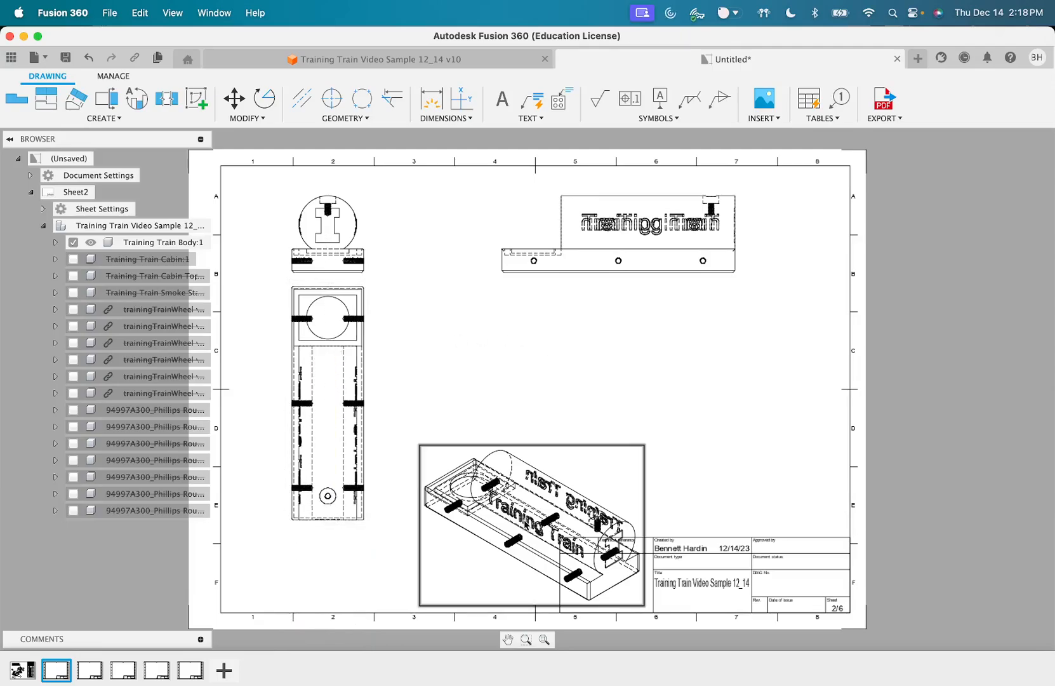
{"action": "left_click_drag", "start_coordinate": [540, 522], "coordinate": [531, 485]}
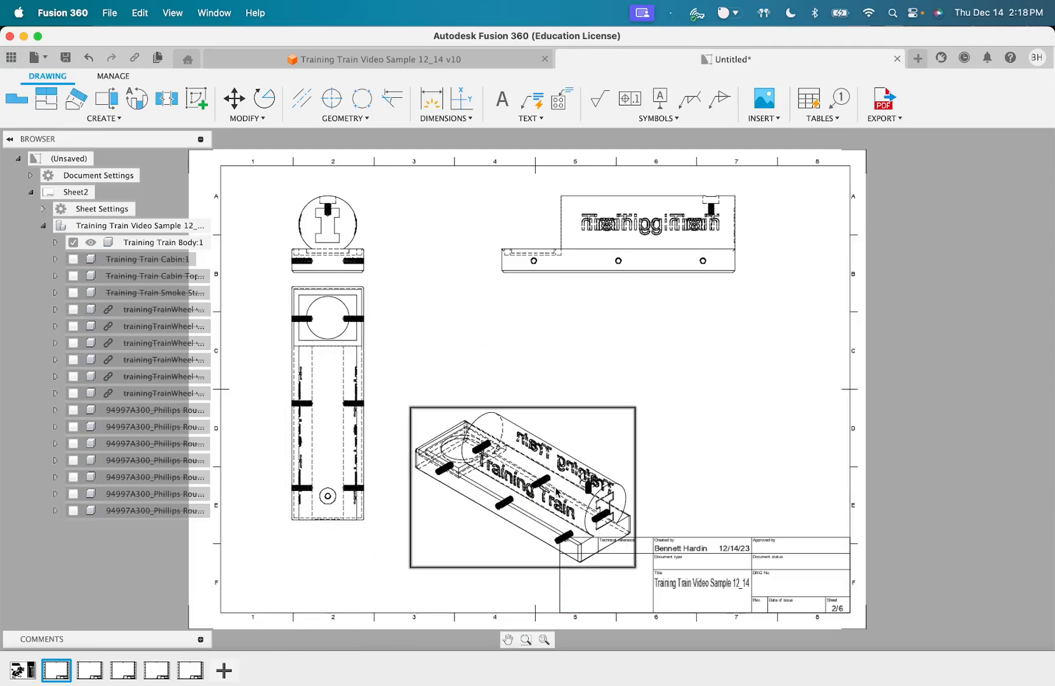
Set the isometric view's scale to 1:3 after trying 1:2
{"action": "double_click", "coordinate": [562, 494]}
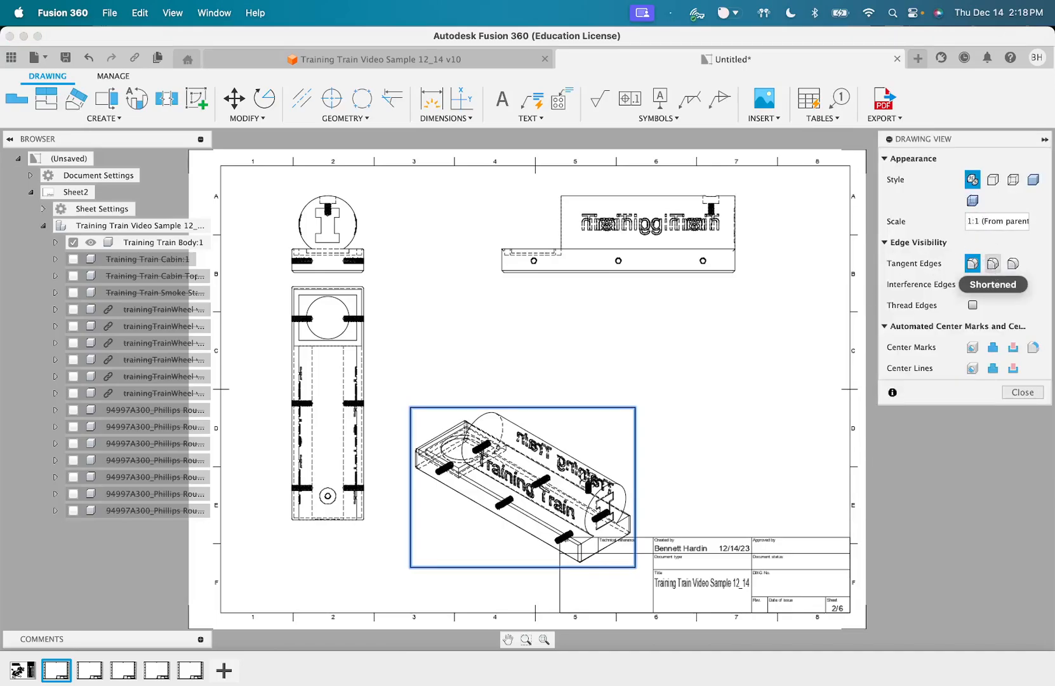
{"action": "key", "text": "Return"}
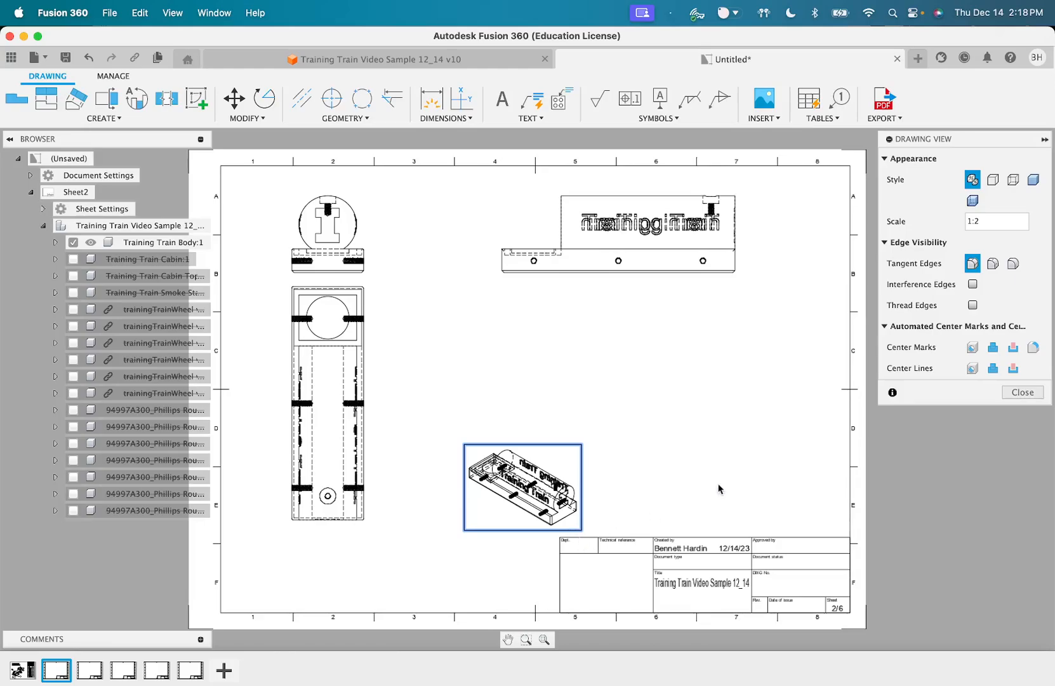
{"action": "key", "text": "BackSpace"}
{"action": "type", "text": "3"}
{"action": "key", "text": "Return"}
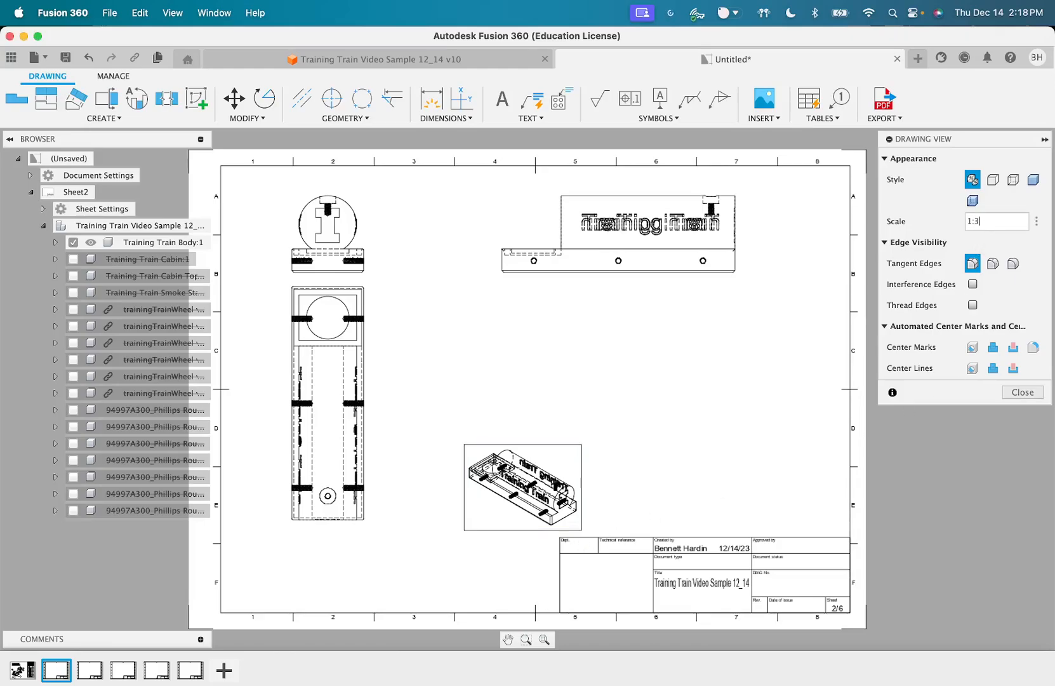
Move the isometric view into the title block's empty cell and set its style to Shaded
{"action": "left_click_drag", "start_coordinate": [548, 506], "coordinate": [633, 605]}
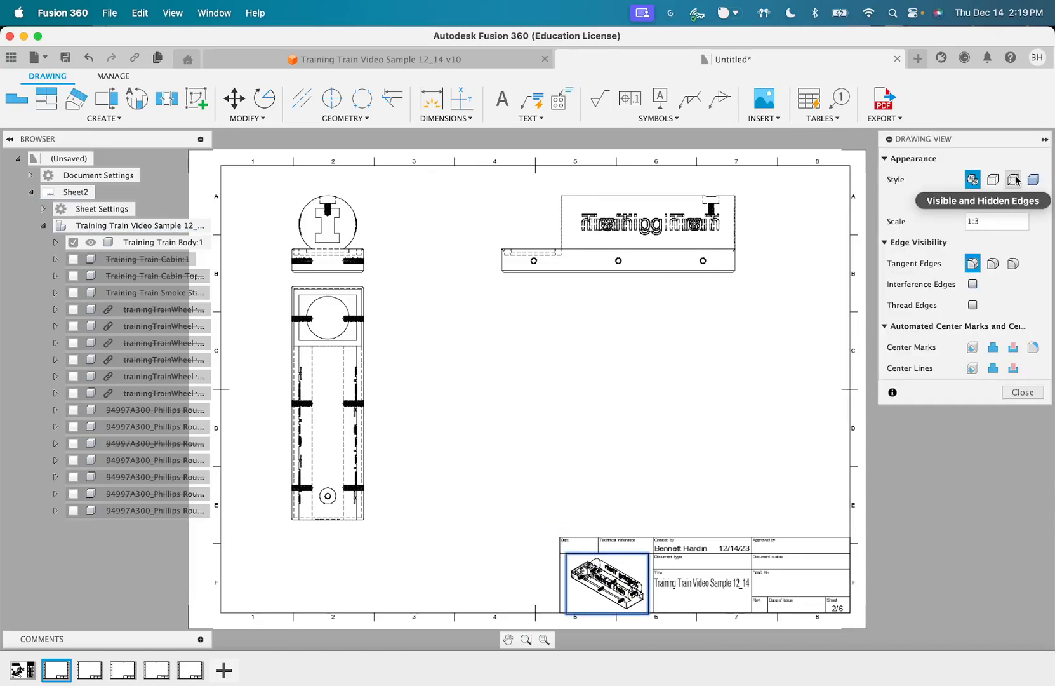
{"action": "left_click", "coordinate": [1031, 184]}
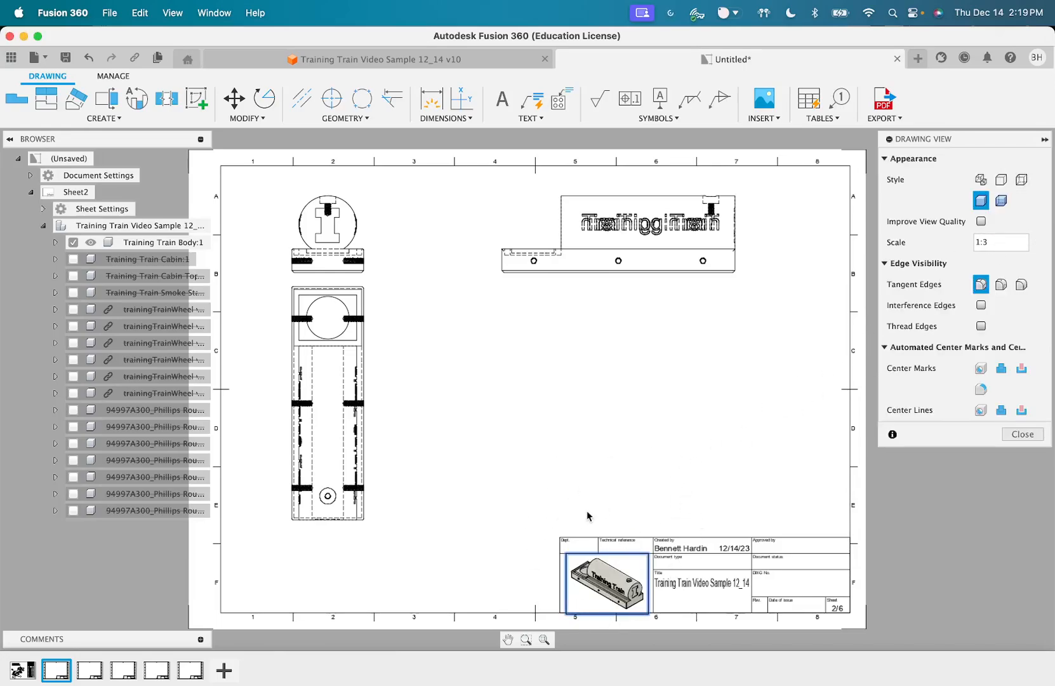
{"action": "left_click", "coordinate": [1025, 433]}
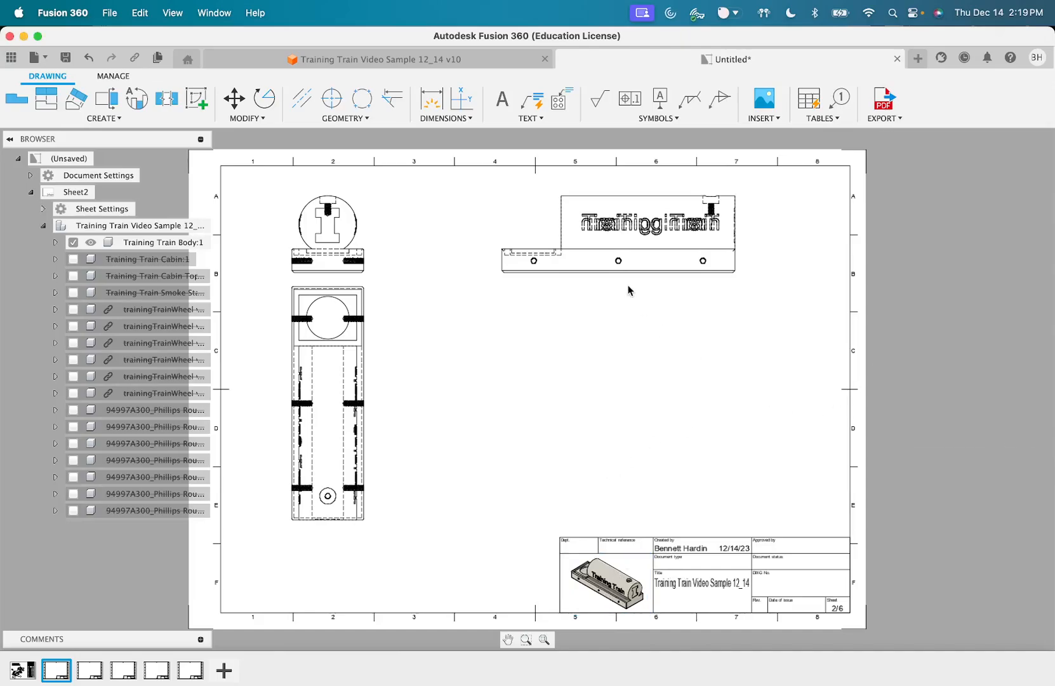
Set the side view with the "Training Train" lettering to show visible edges only
{"action": "double_click", "coordinate": [632, 247]}
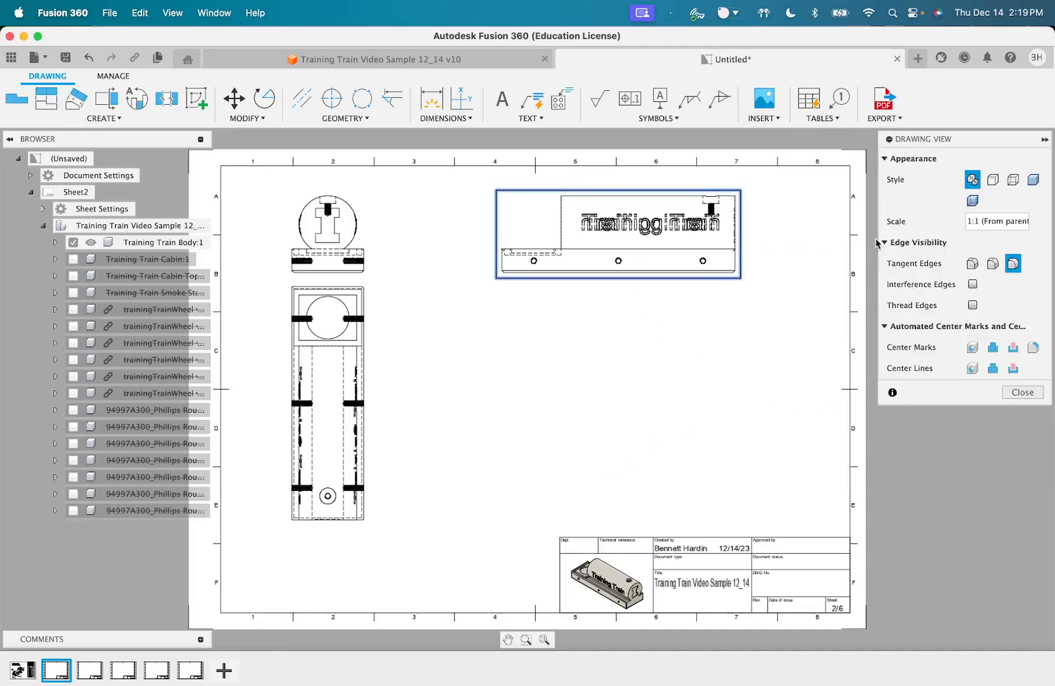
{"action": "left_click", "coordinate": [992, 179]}
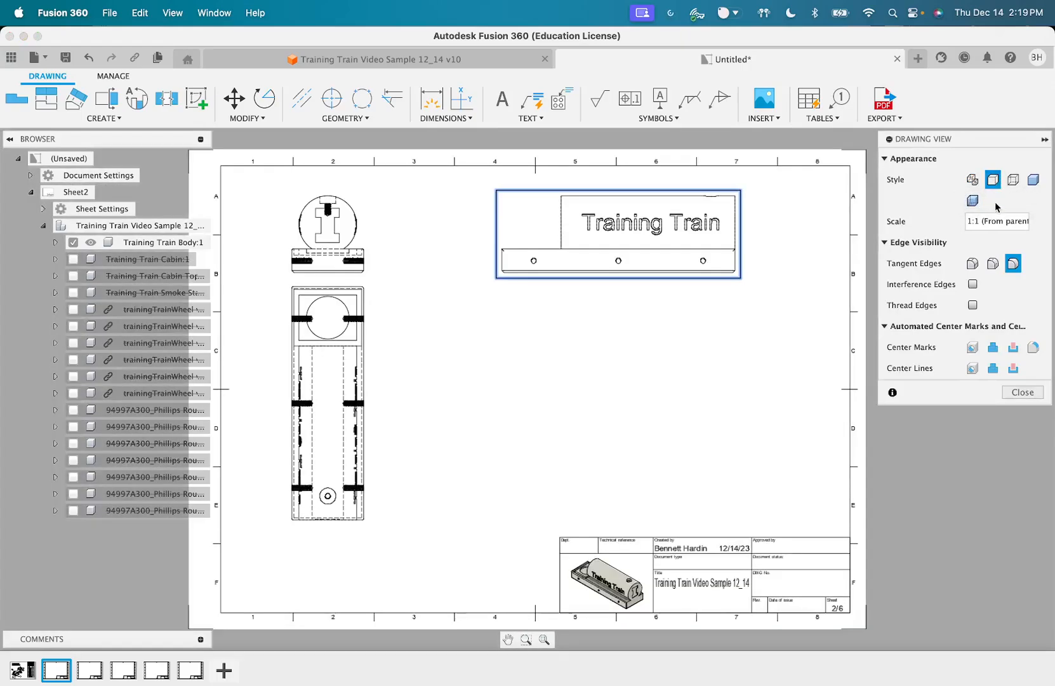
{"action": "left_click", "coordinate": [1022, 392]}
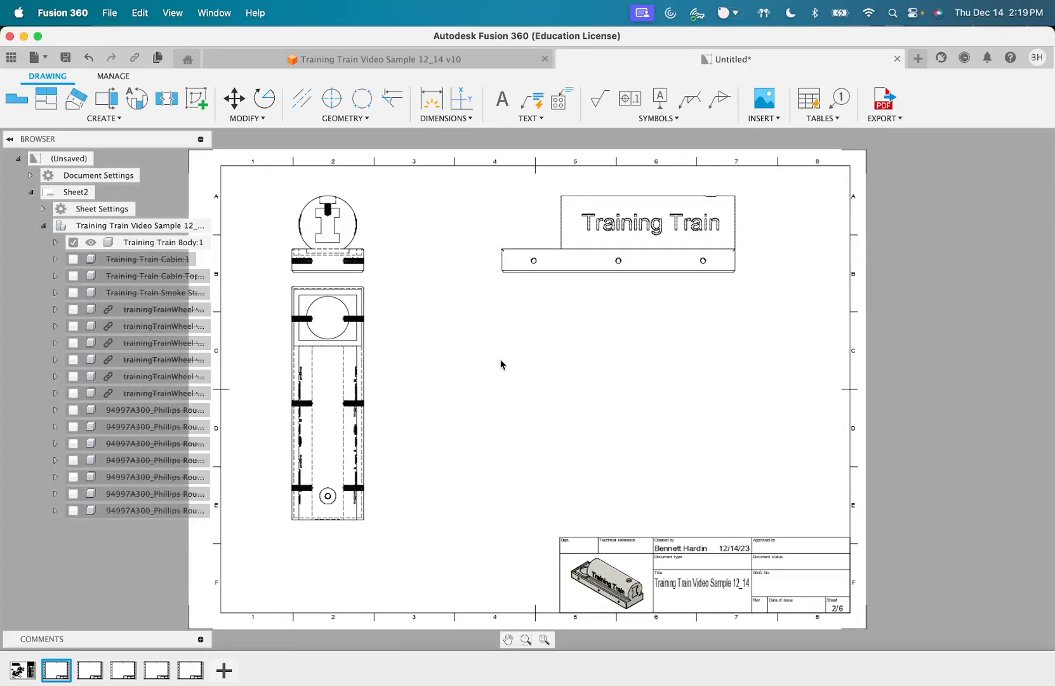
Move the projected view beneath the front view farther down the sheet to widen the gap between them
{"action": "left_click", "coordinate": [347, 380]}
{"action": "left_click_drag", "start_coordinate": [341, 413], "coordinate": [342, 448]}
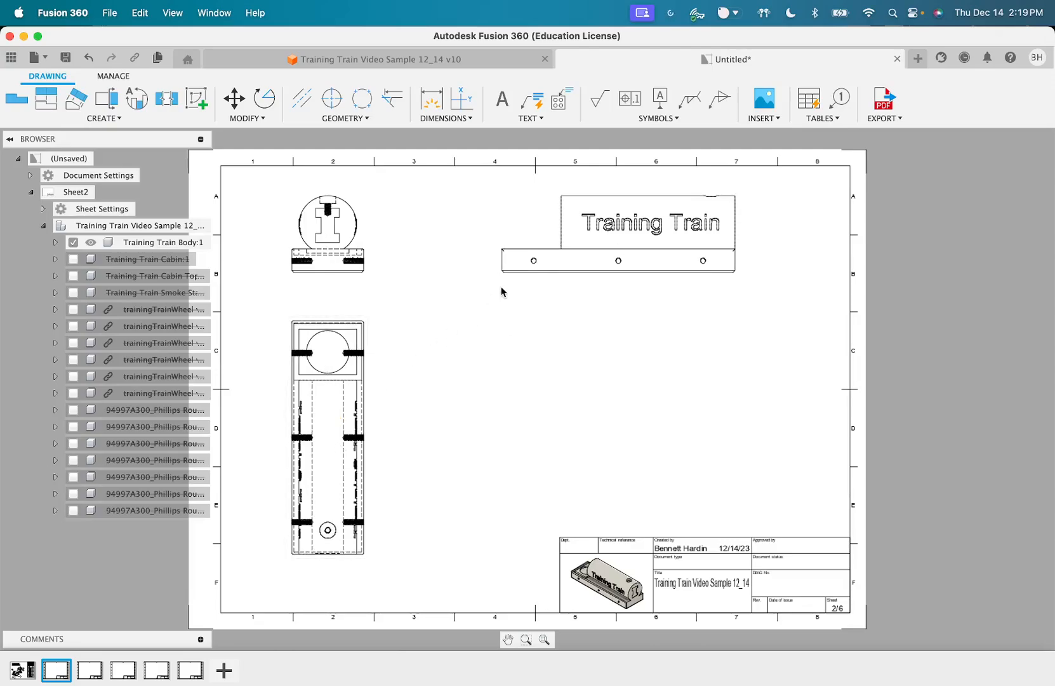
Move the front view slightly down the sheet, shifting its aligned side view with it
{"action": "left_click", "coordinate": [337, 246]}
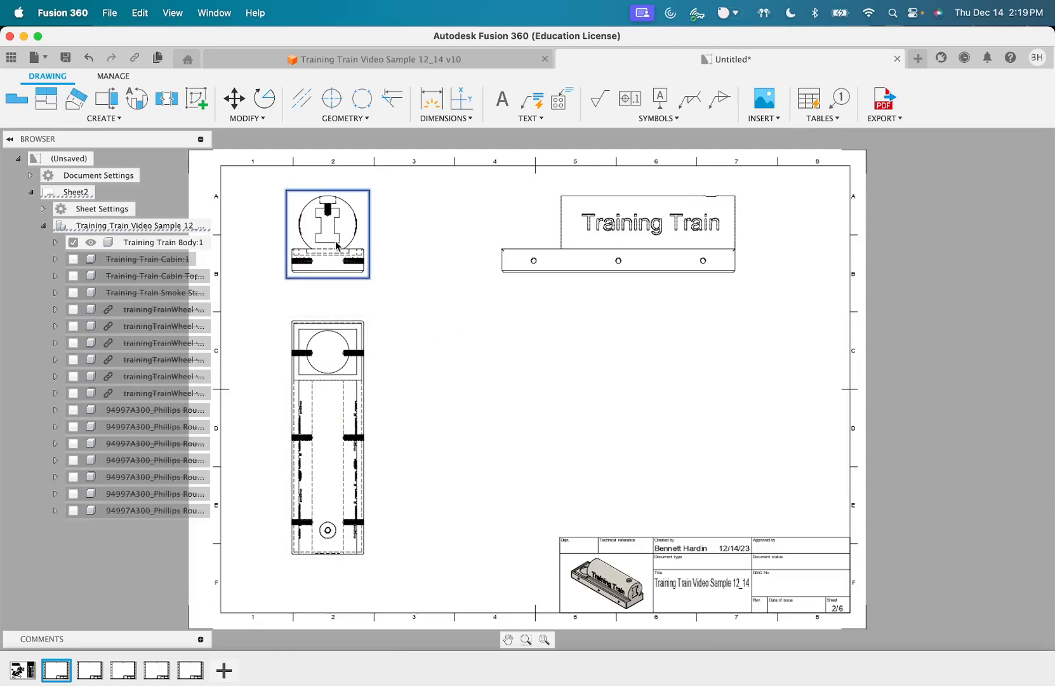
{"action": "left_click_drag", "start_coordinate": [337, 246], "coordinate": [338, 253]}
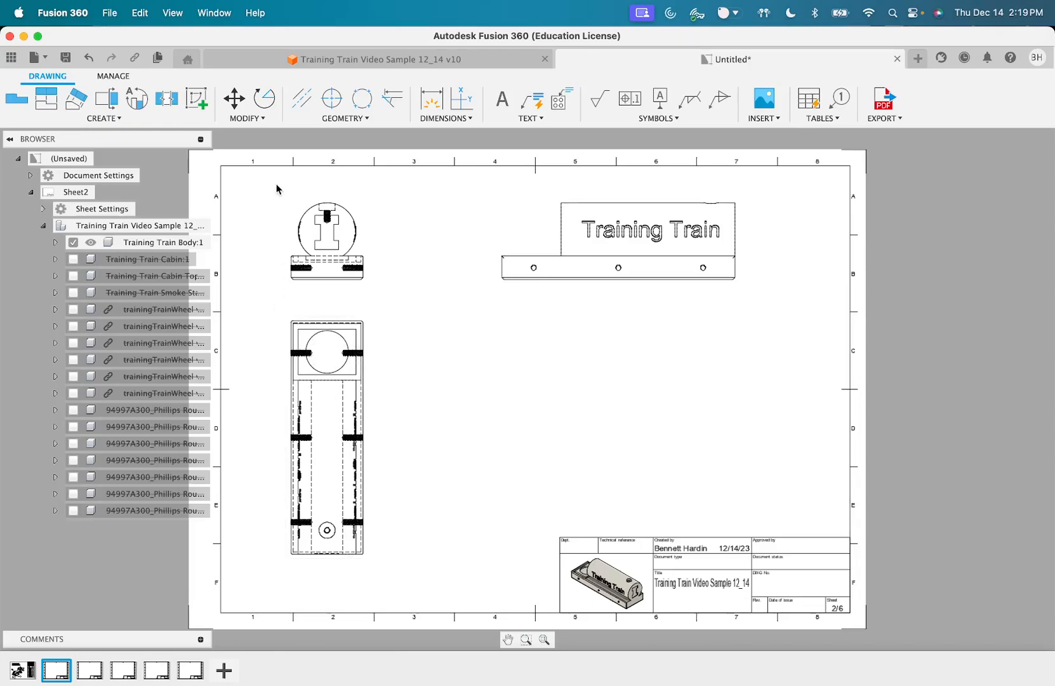
{"action": "left_click", "coordinate": [264, 98]}
{"action": "key", "text": "Escape"}
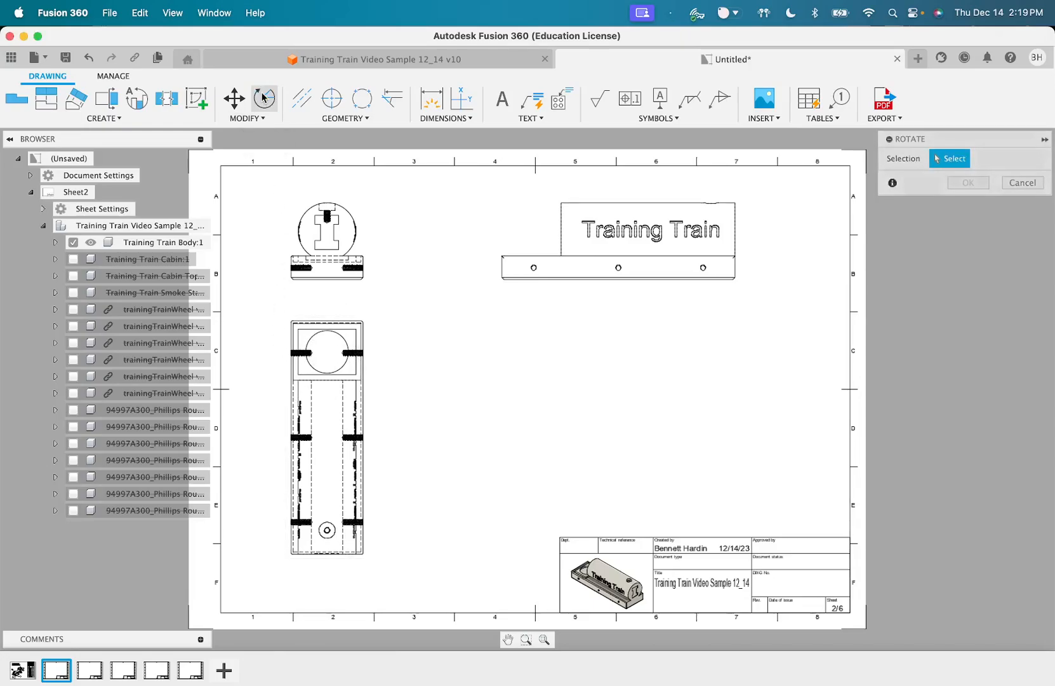
{"action": "left_click", "coordinate": [136, 98]}
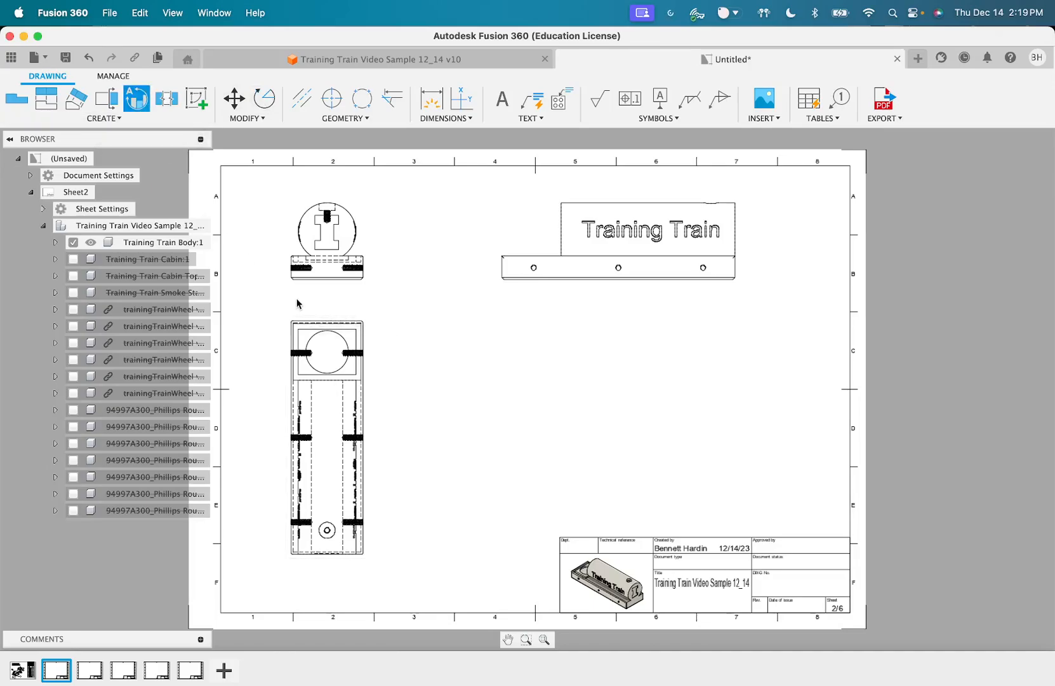
{"action": "left_click", "coordinate": [327, 349]}
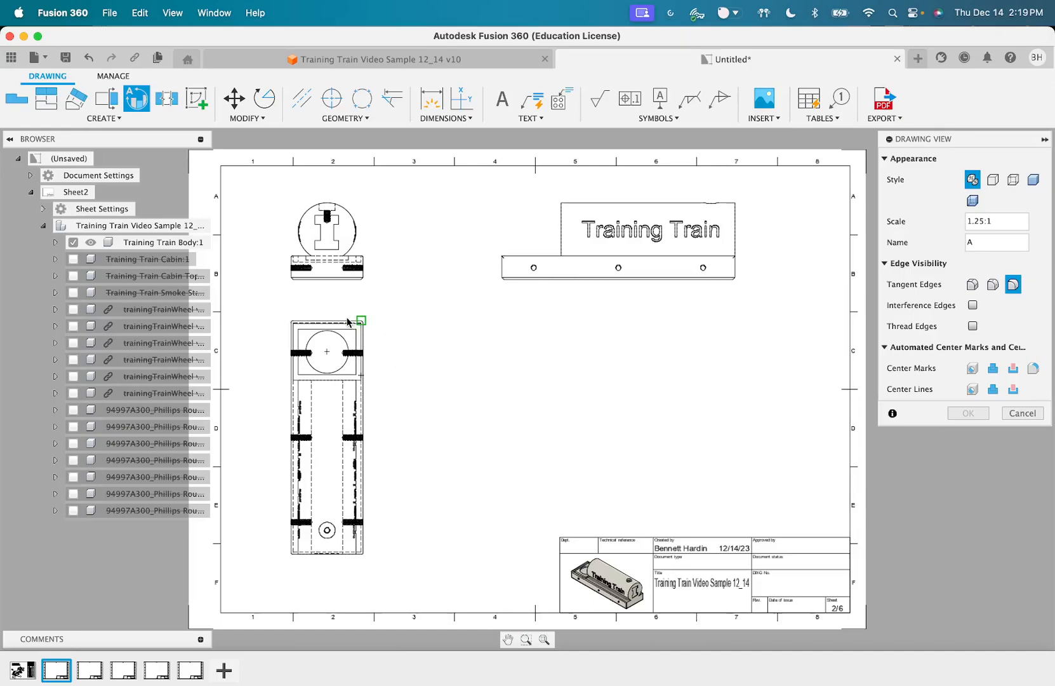
{"action": "left_click", "coordinate": [365, 325]}
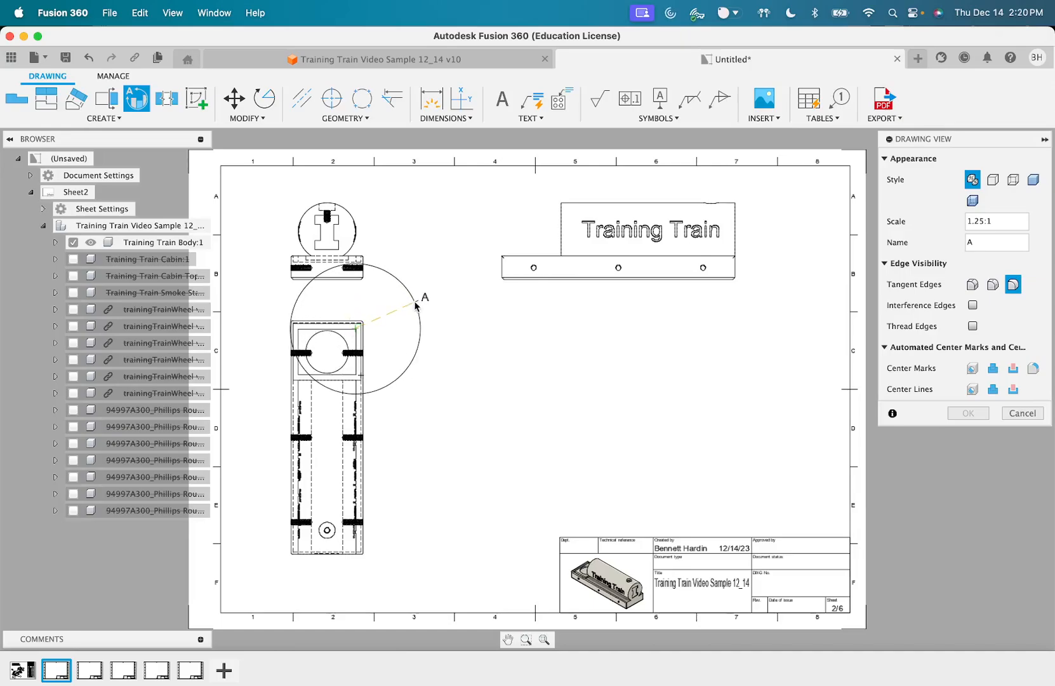
{"action": "key", "text": "Escape"}
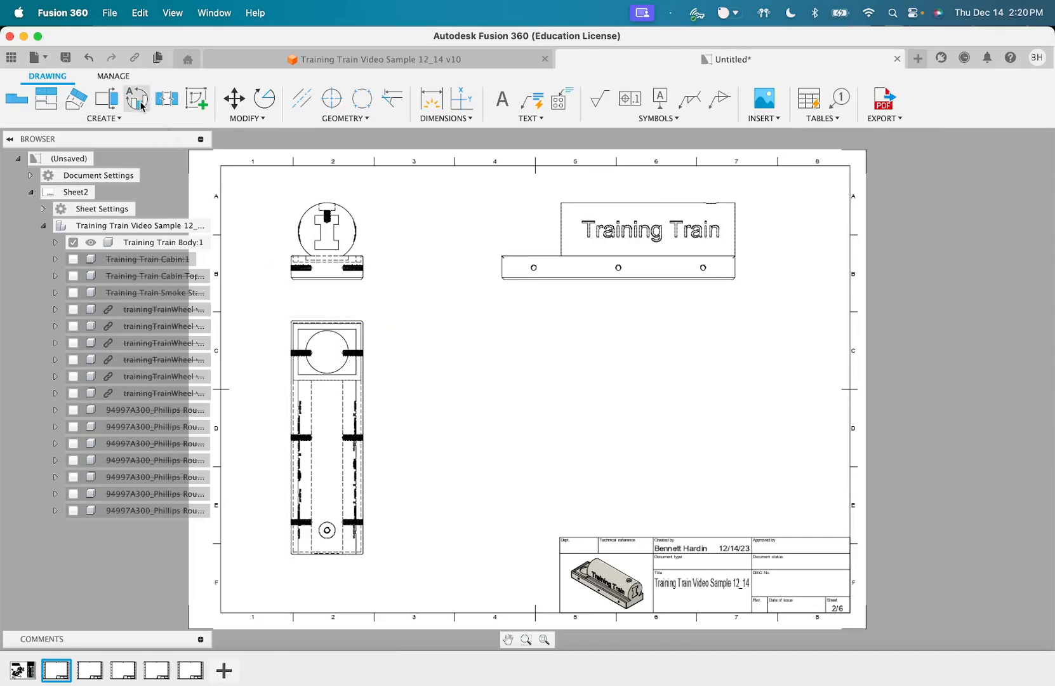
Create detail view A at 1.5:1 around the top view's square recess, place it beside that view, and move its label beneath it
{"action": "left_click", "coordinate": [328, 352]}
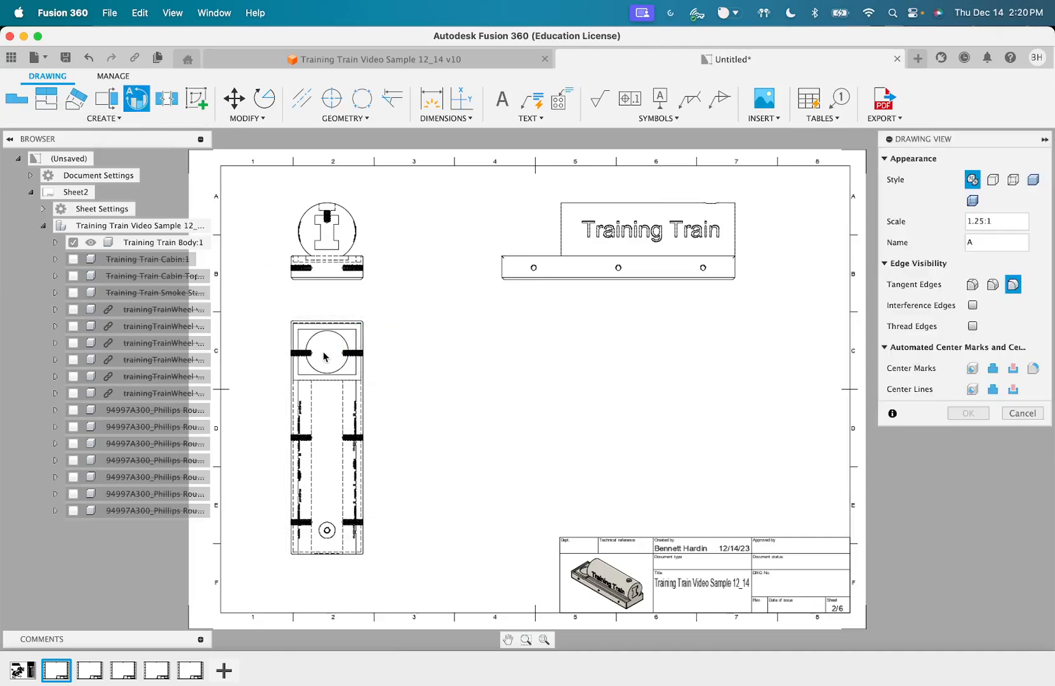
{"action": "left_click", "coordinate": [328, 350]}
{"action": "left_click", "coordinate": [379, 367]}
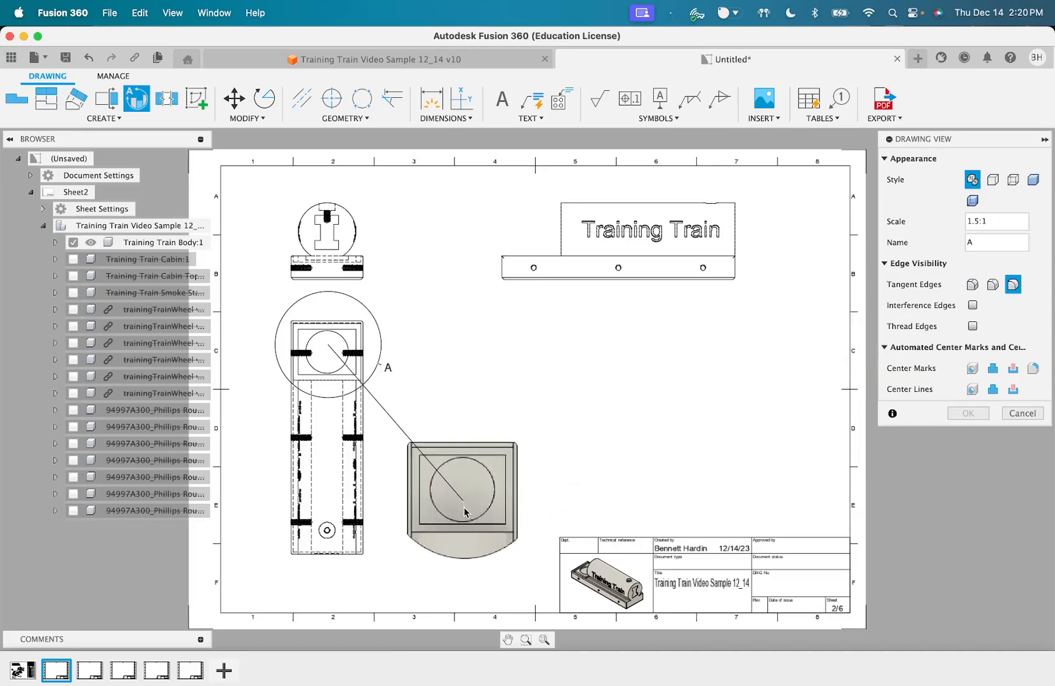
{"action": "left_click", "coordinate": [468, 503]}
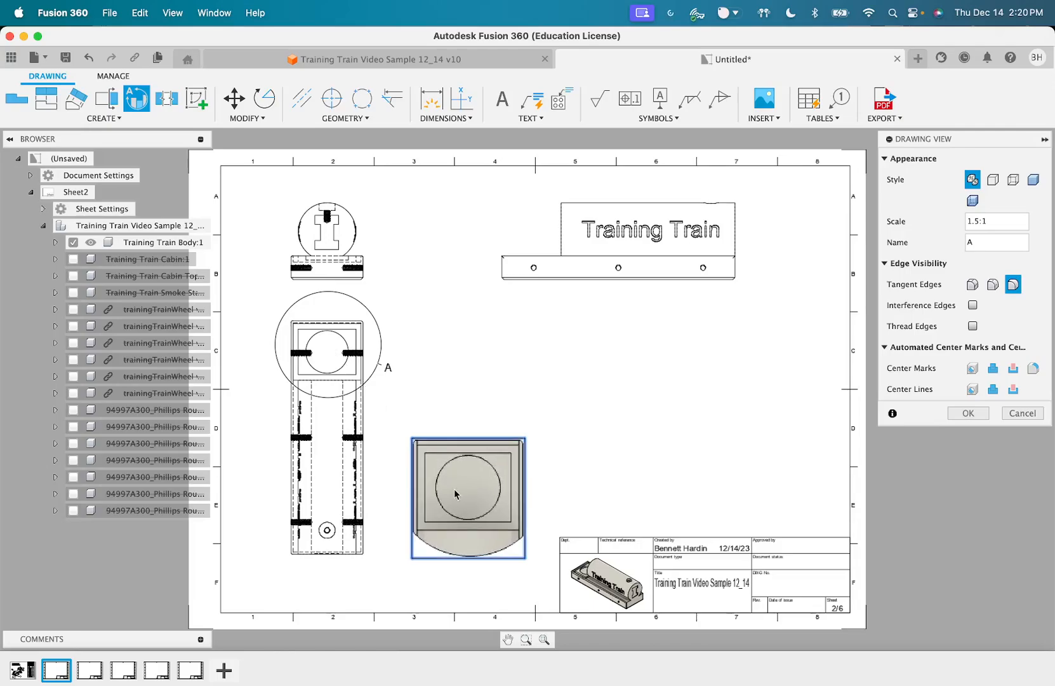
{"action": "left_click", "coordinate": [971, 413]}
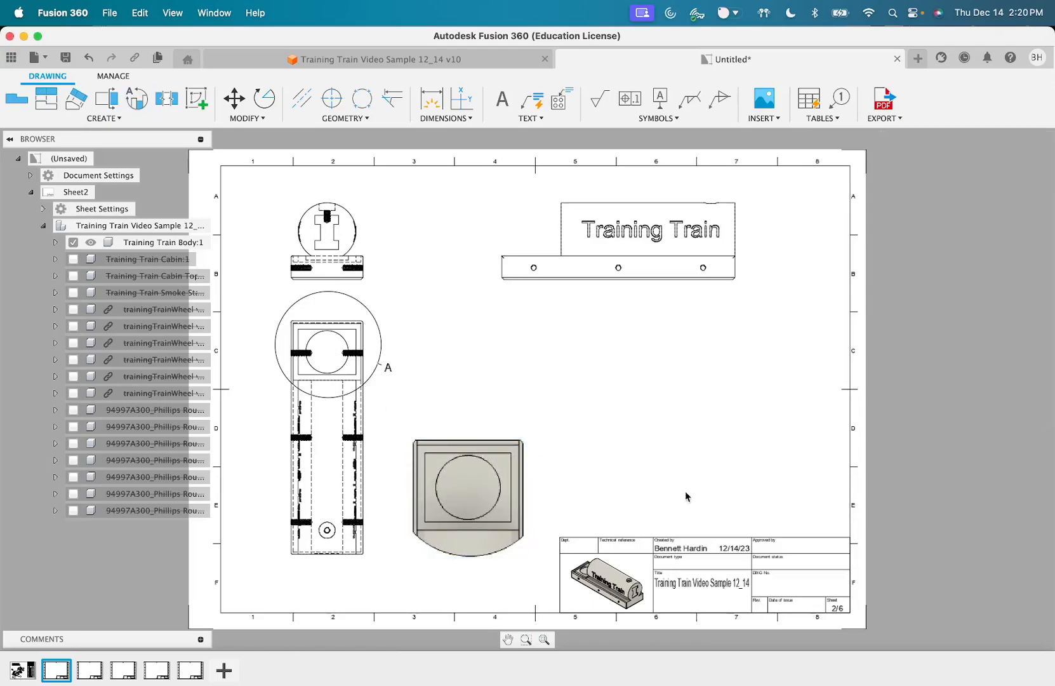
{"action": "left_click_drag", "start_coordinate": [466, 408], "coordinate": [466, 579]}
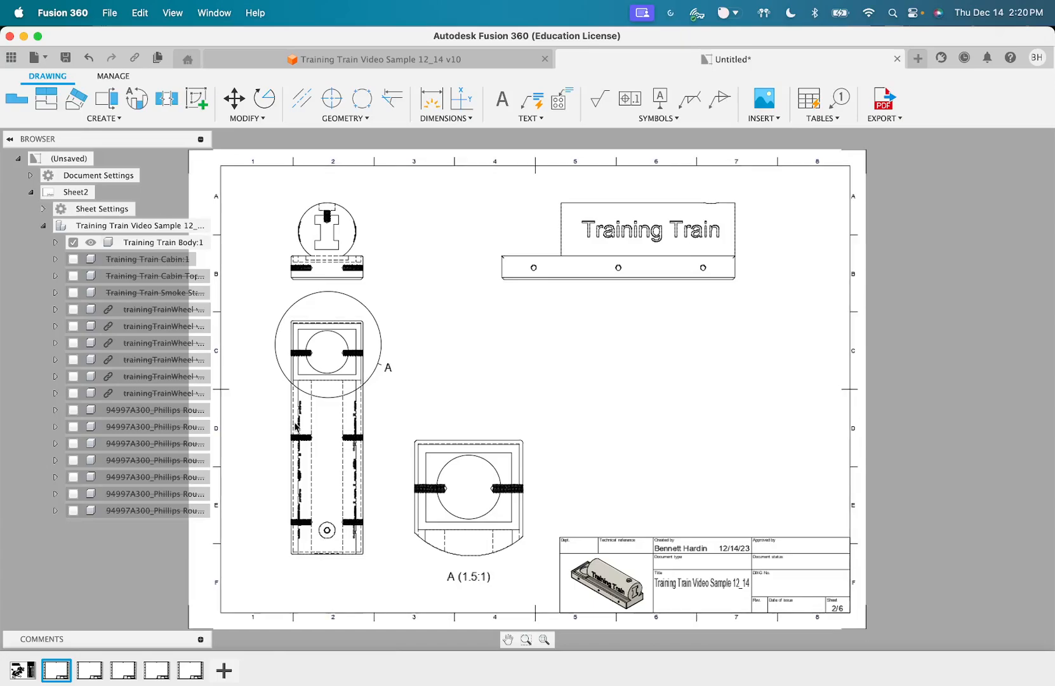
{"action": "left_click", "coordinate": [105, 102]}
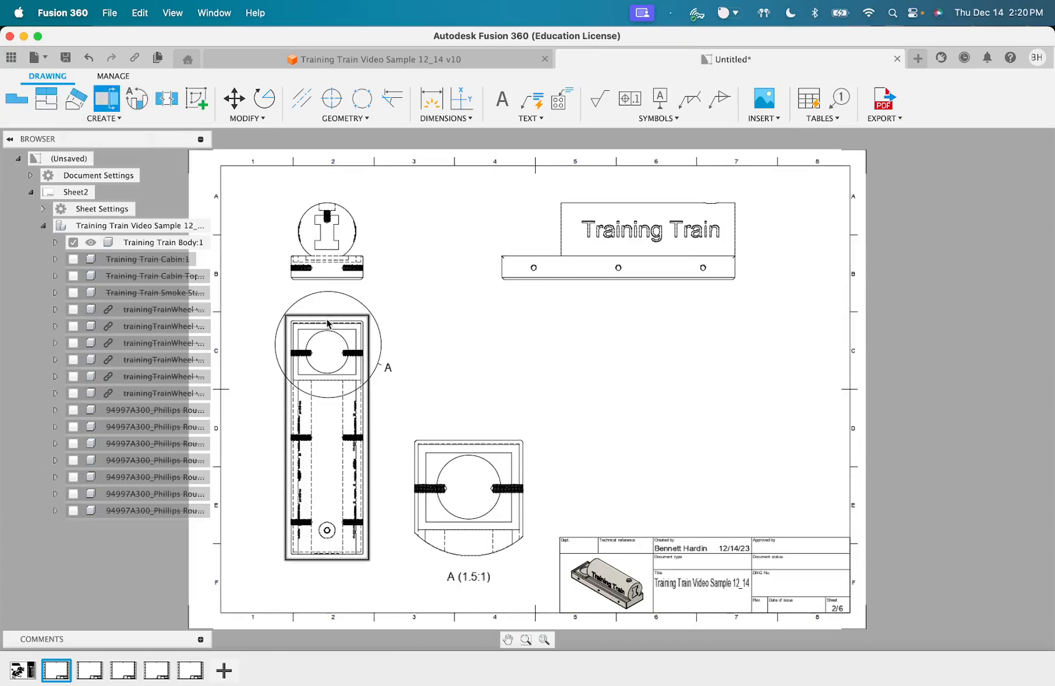
{"action": "left_click", "coordinate": [326, 323]}
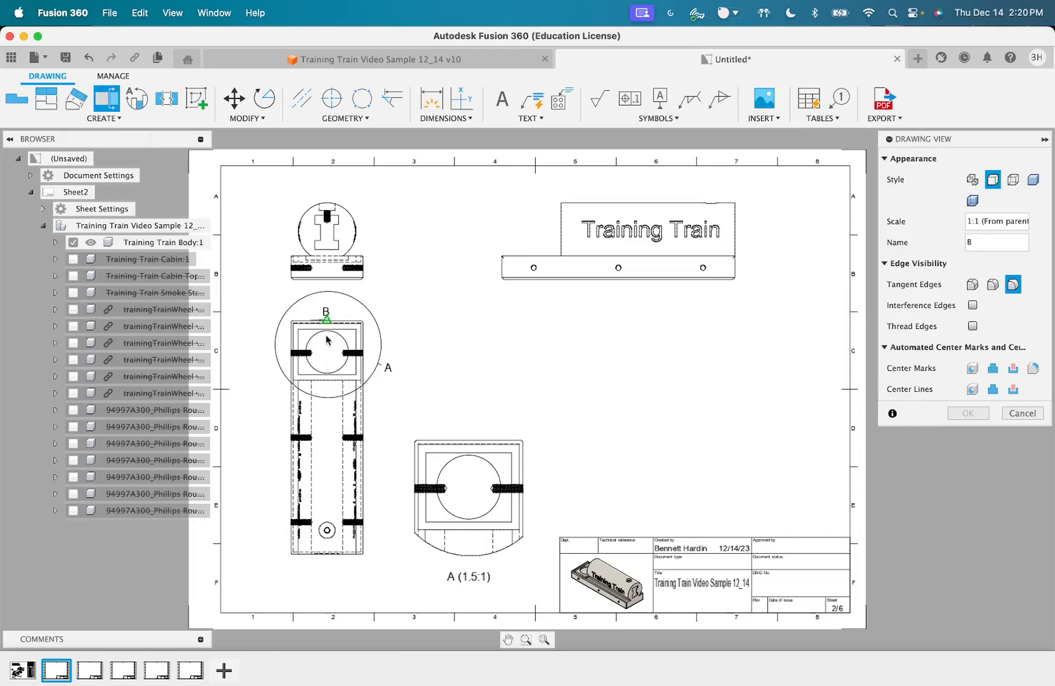
{"action": "left_click", "coordinate": [327, 551]}
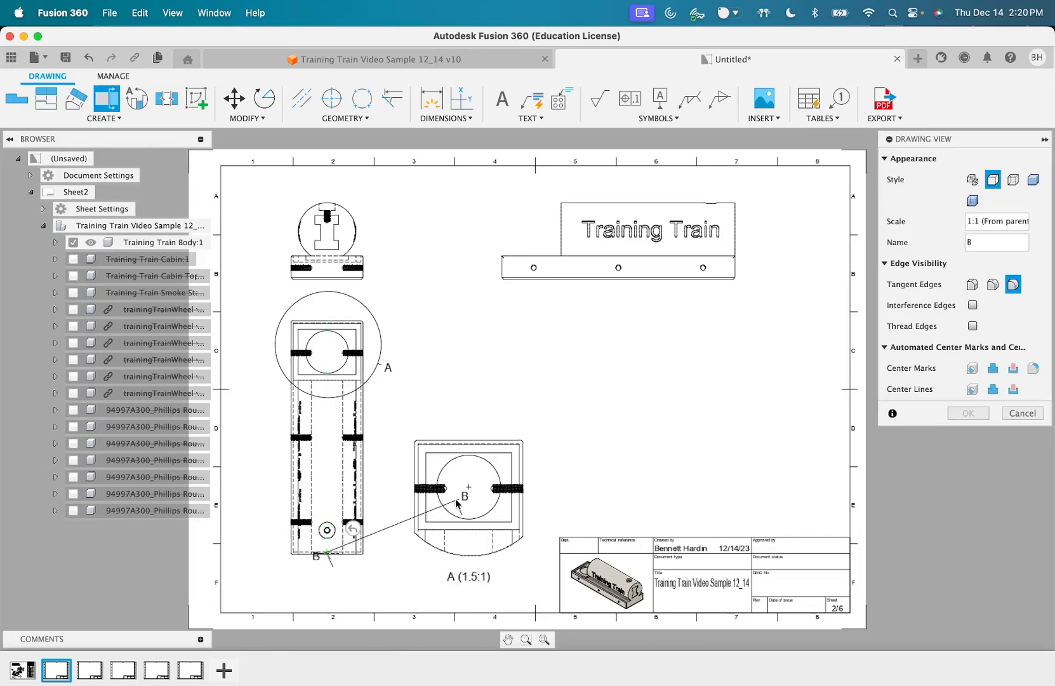
{"action": "left_click", "coordinate": [330, 324]}
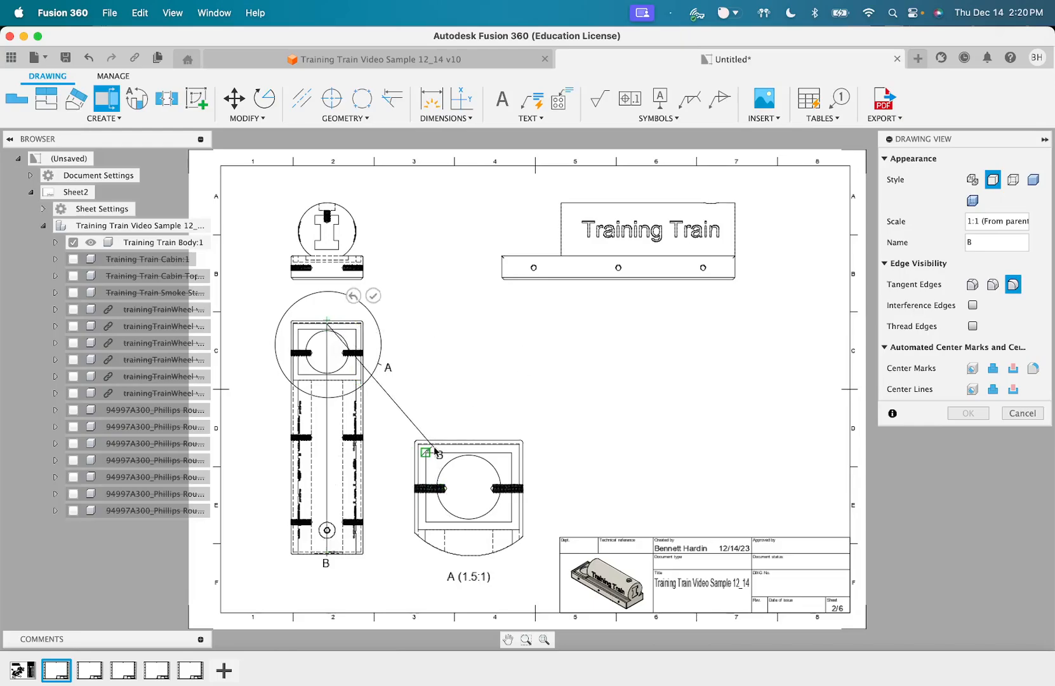
{"action": "key", "text": "Escape"}
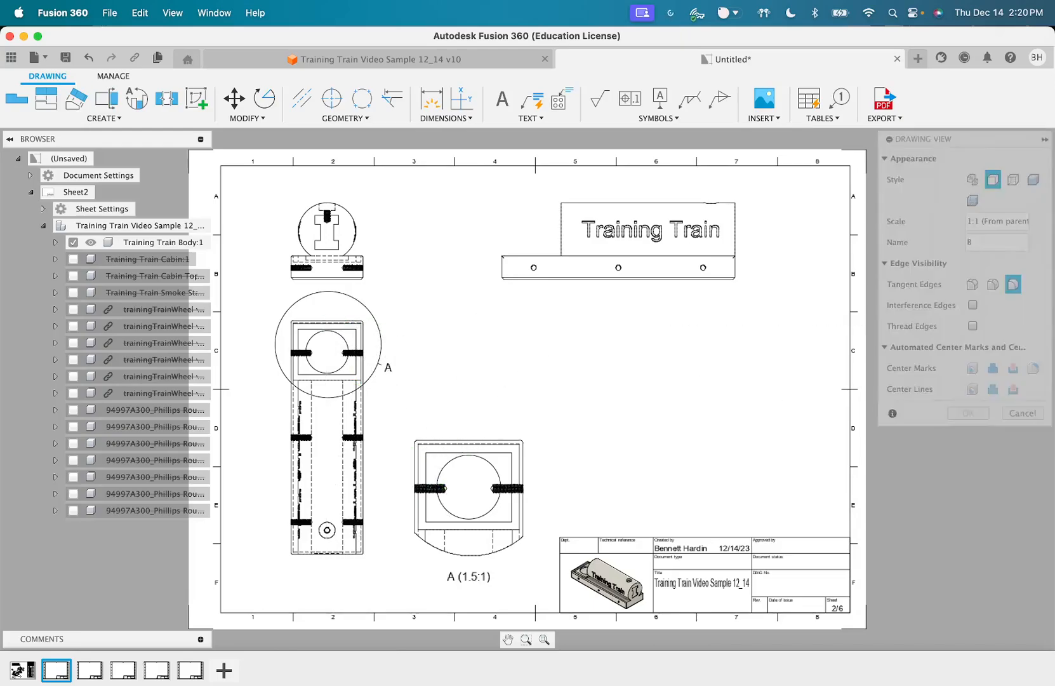
{"action": "left_click", "coordinate": [106, 99]}
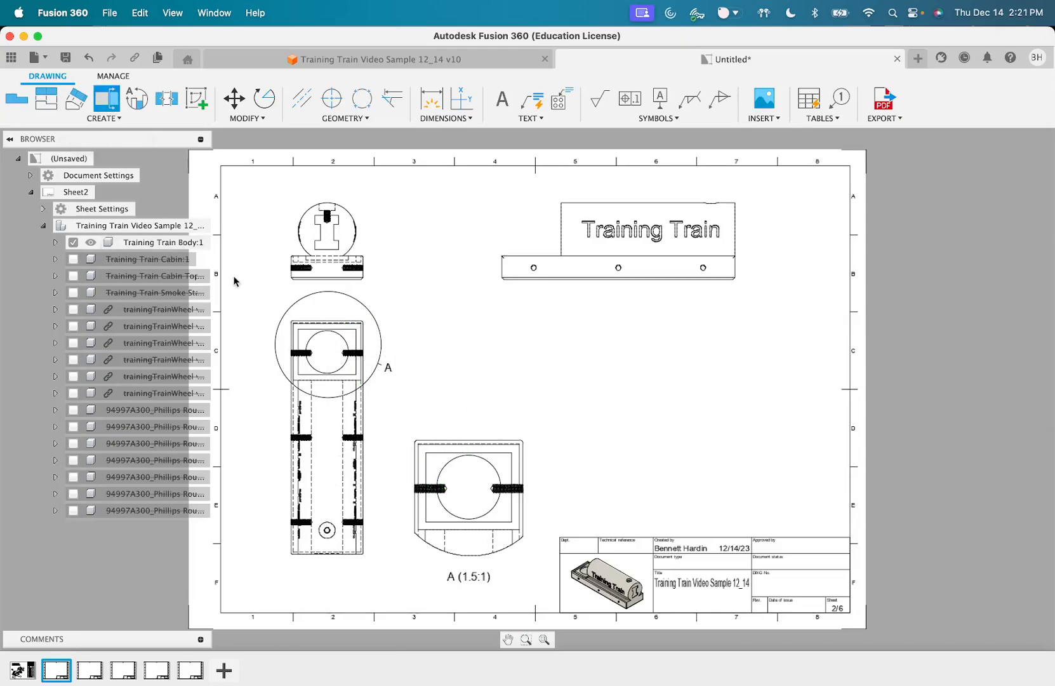
{"action": "left_click", "coordinate": [327, 324]}
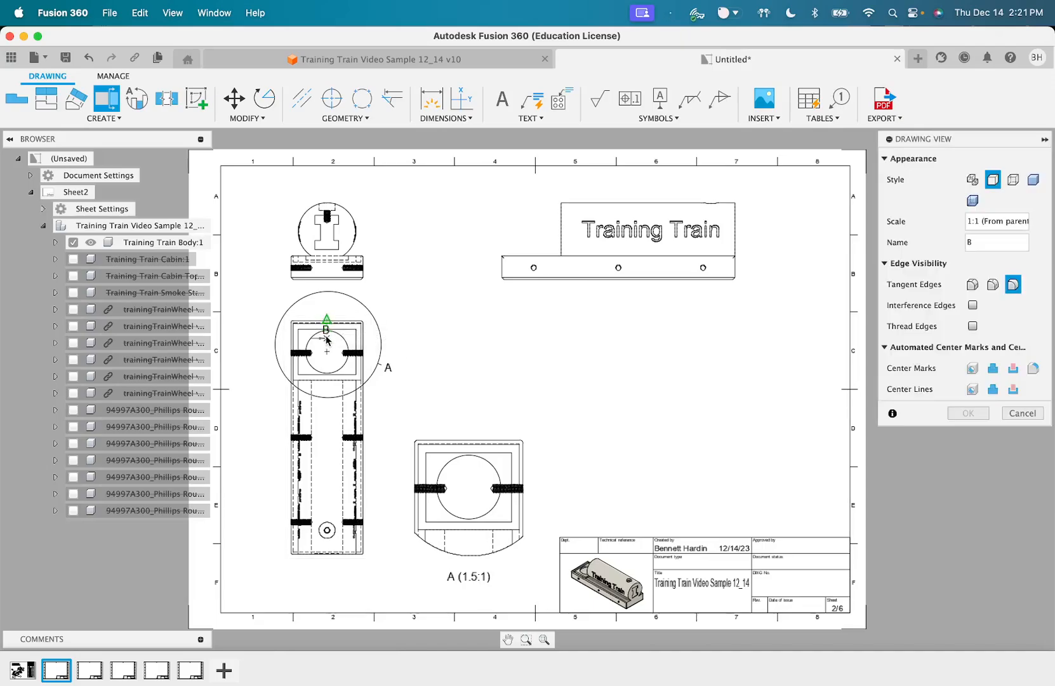
{"action": "left_click", "coordinate": [327, 324]}
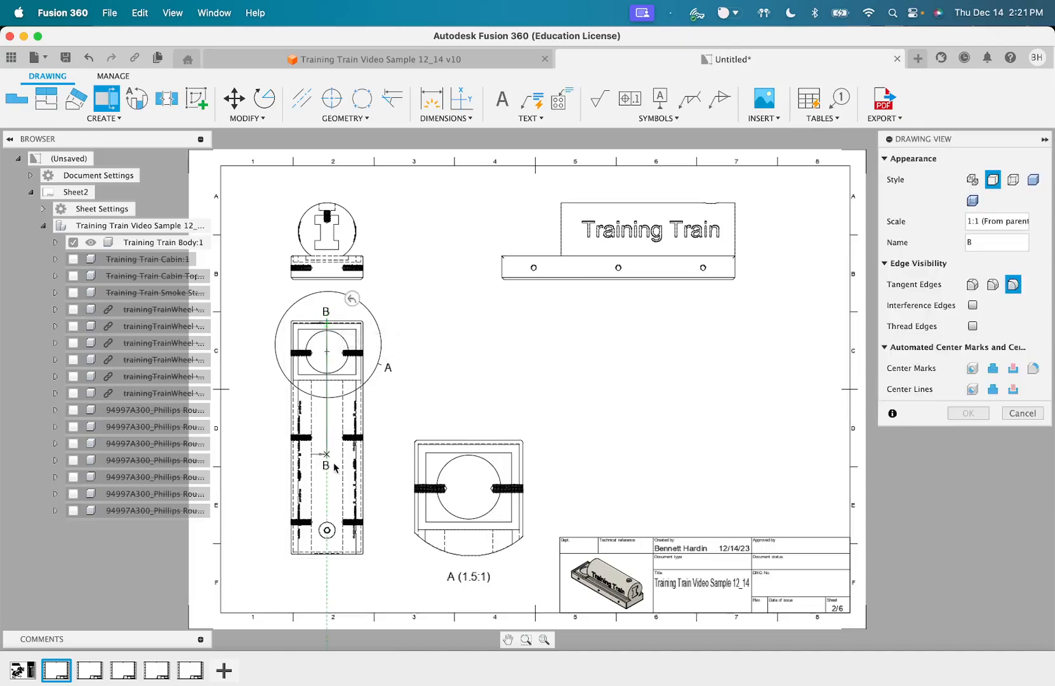
{"action": "left_click", "coordinate": [326, 553]}
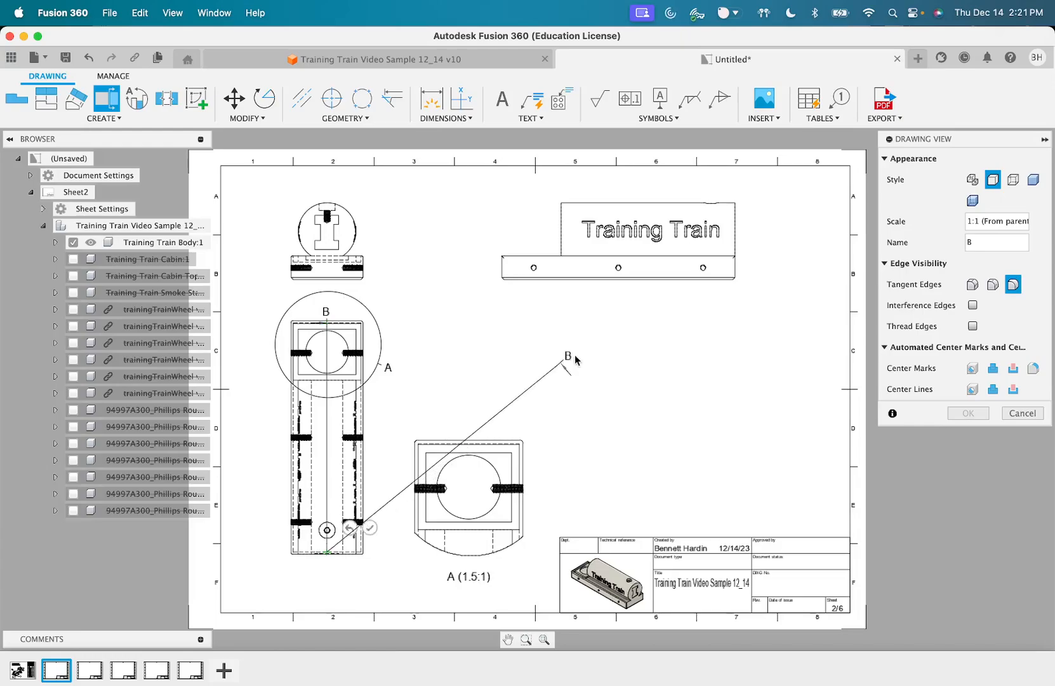
{"action": "left_click", "coordinate": [600, 364]}
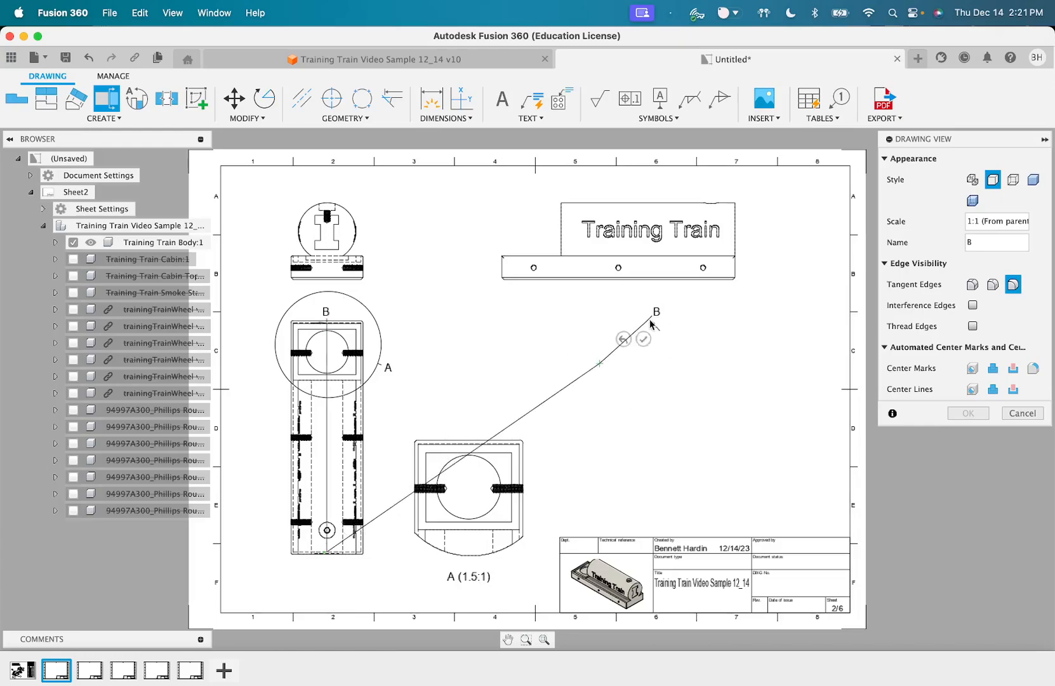
{"action": "key", "text": "Escape"}
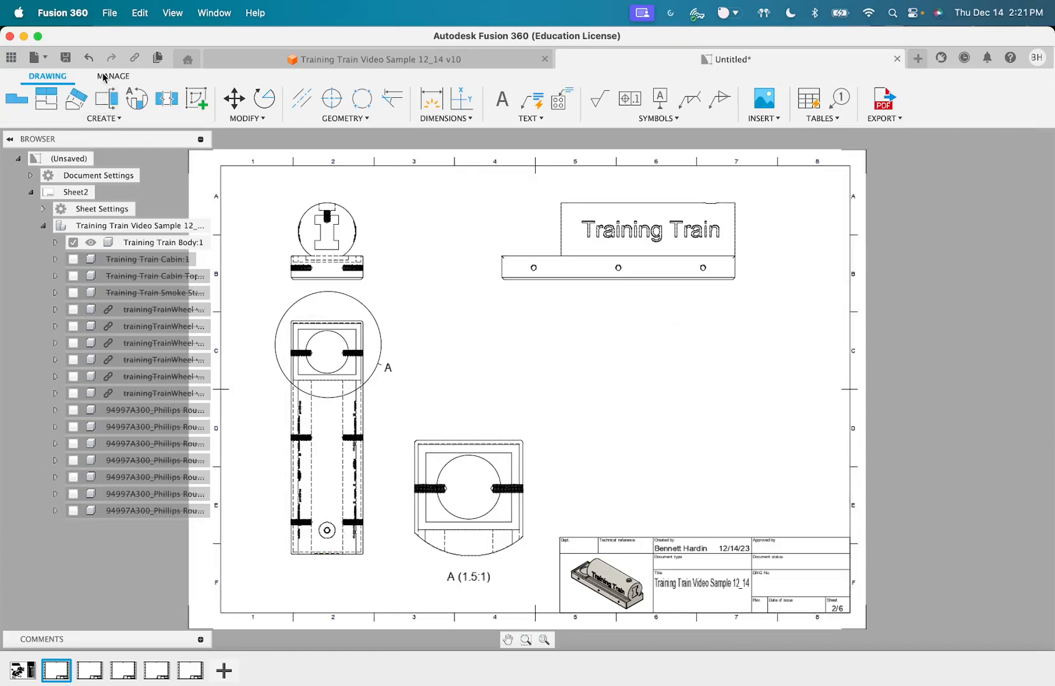
{"action": "left_click", "coordinate": [106, 99]}
{"action": "left_click", "coordinate": [325, 322]}
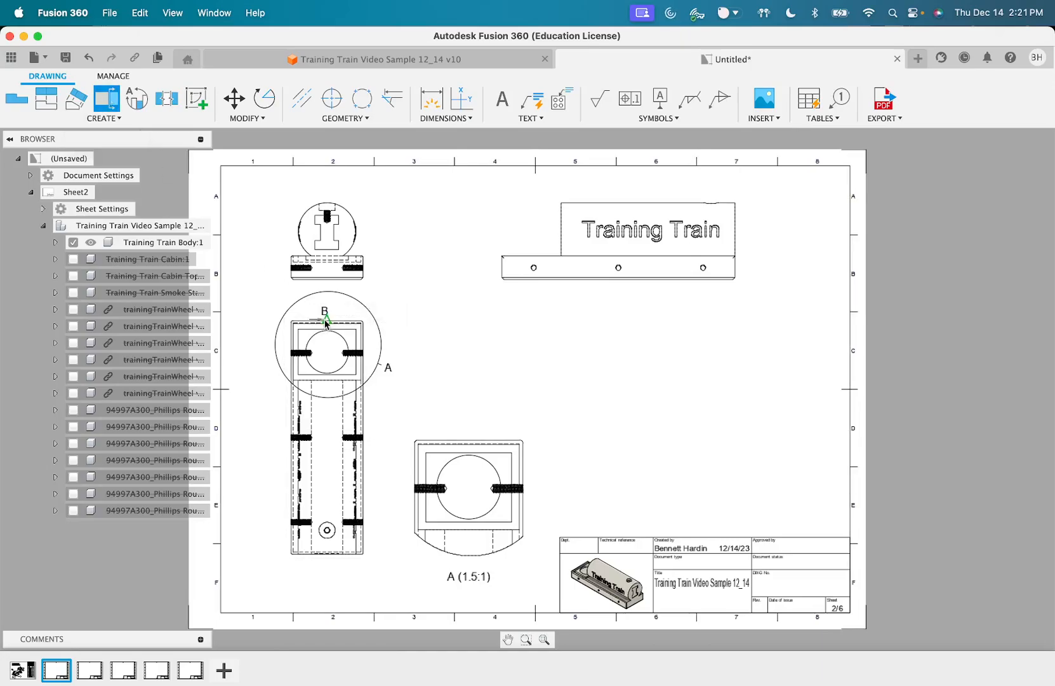
{"action": "left_click", "coordinate": [326, 554]}
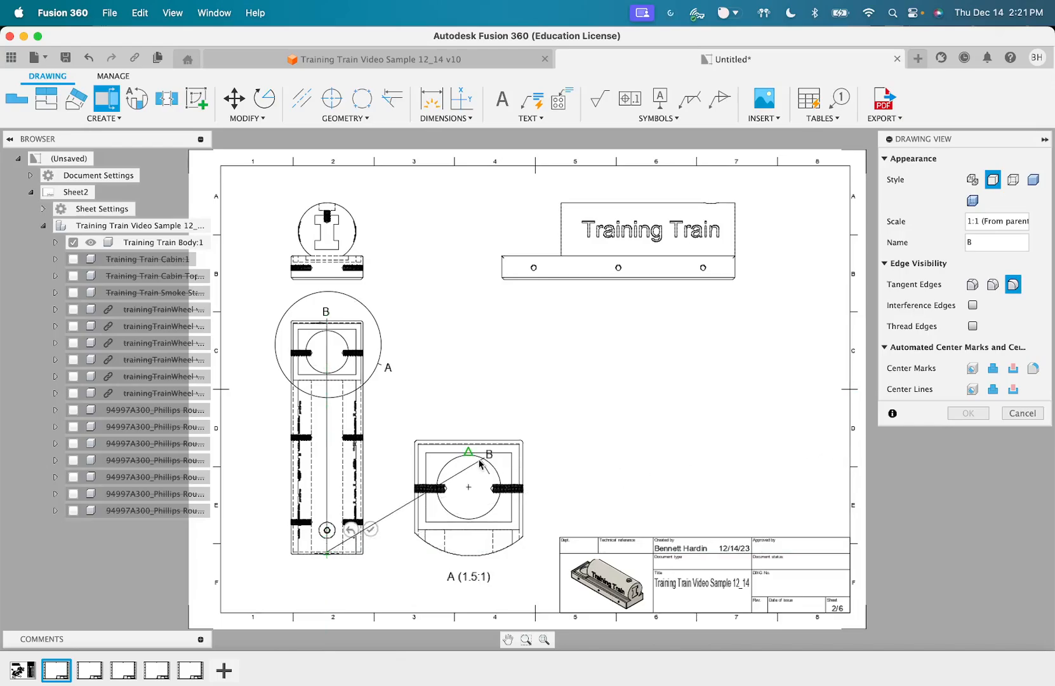
{"action": "key", "text": "Return"}
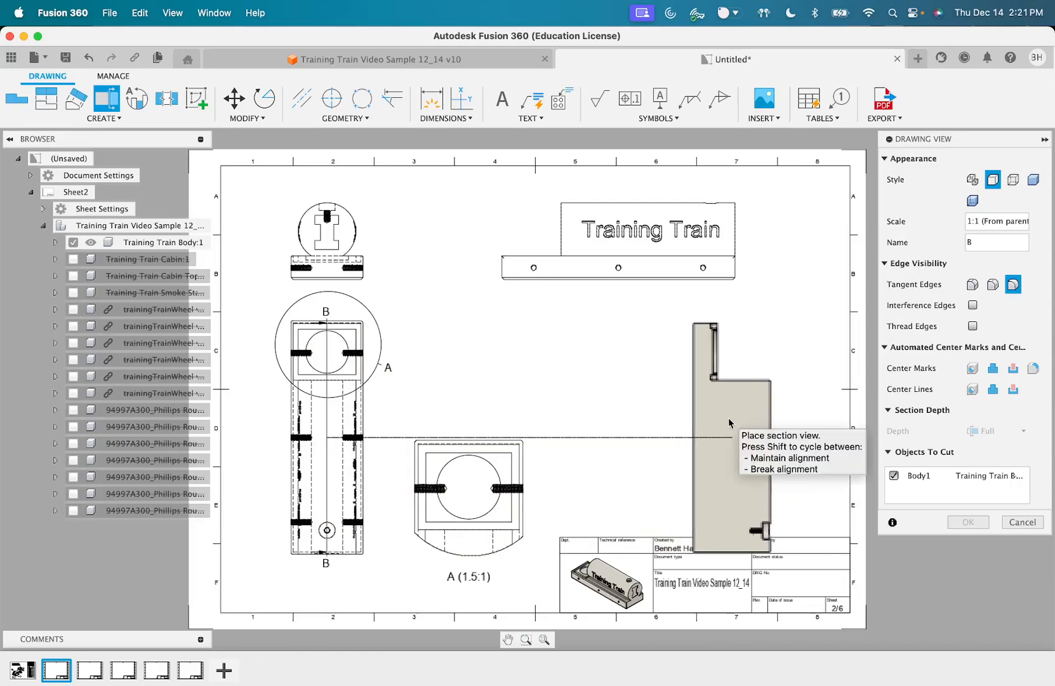
{"action": "key", "text": "Escape"}
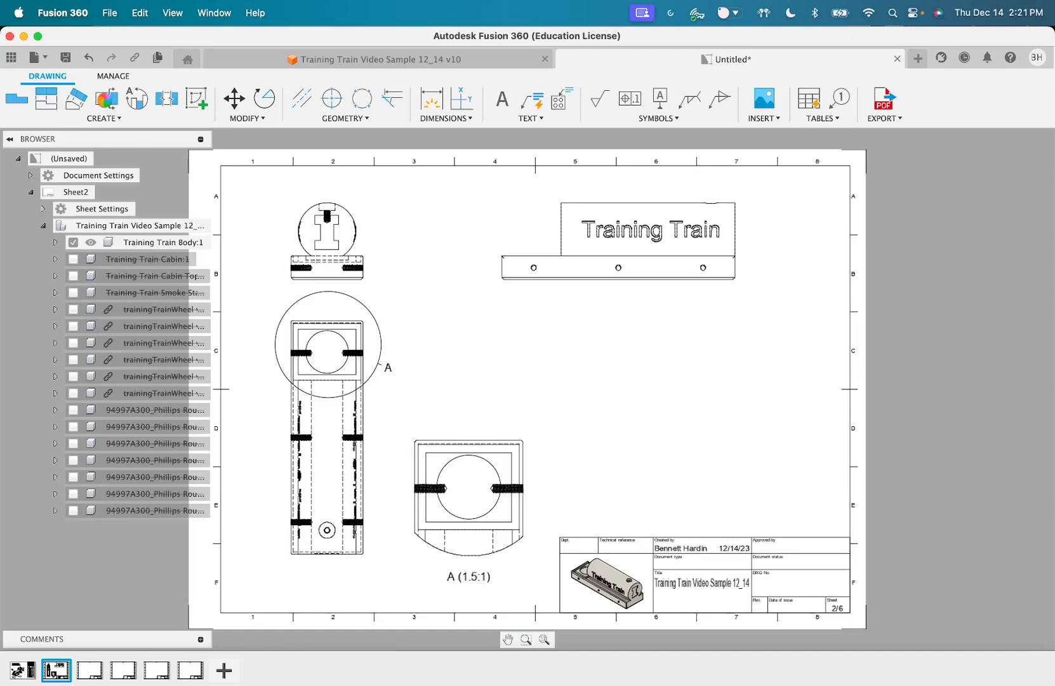
Create full-depth section view B-B along the top view's lengthwise centre, place it above the title block, and move its label into the open space beside it
{"action": "left_click", "coordinate": [107, 101]}
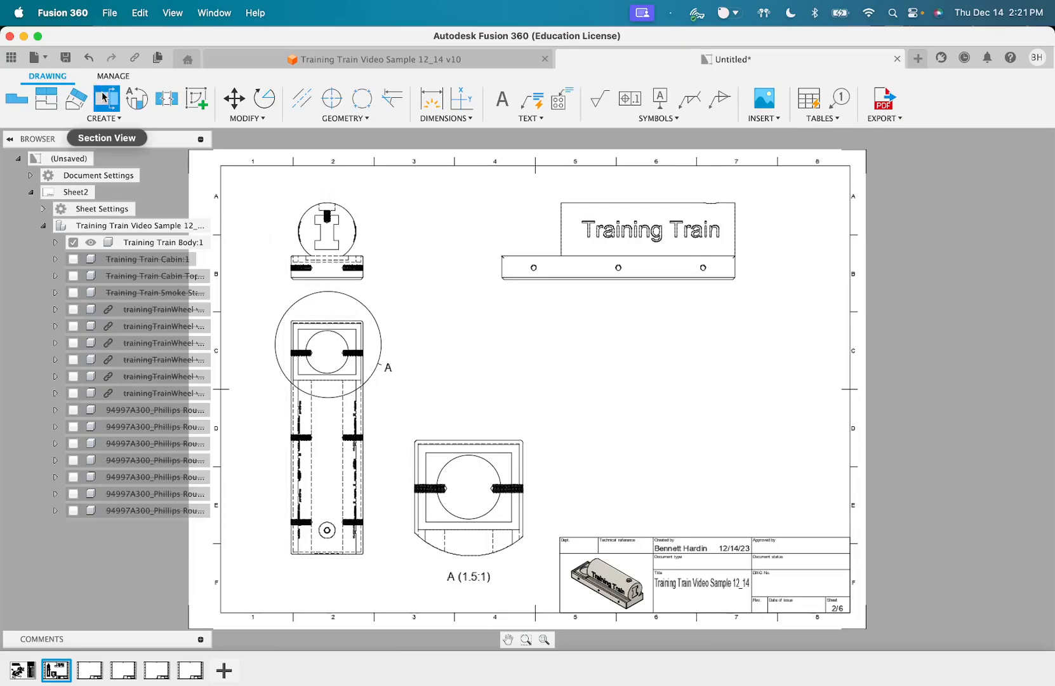
{"action": "left_click", "coordinate": [328, 321]}
{"action": "left_click", "coordinate": [328, 322]}
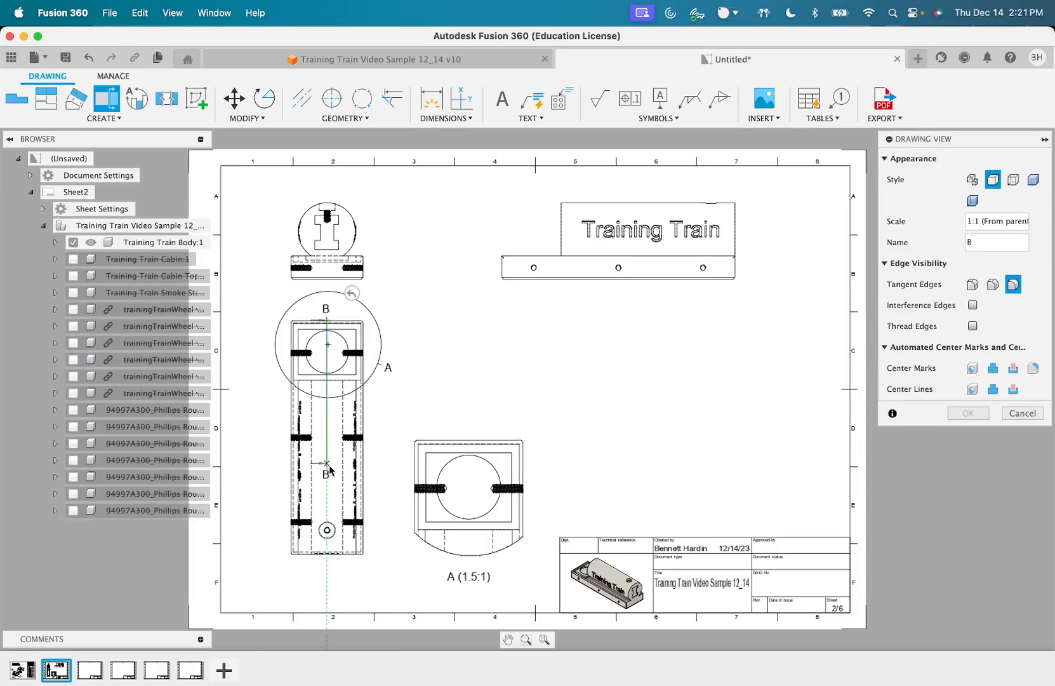
{"action": "left_click", "coordinate": [326, 555]}
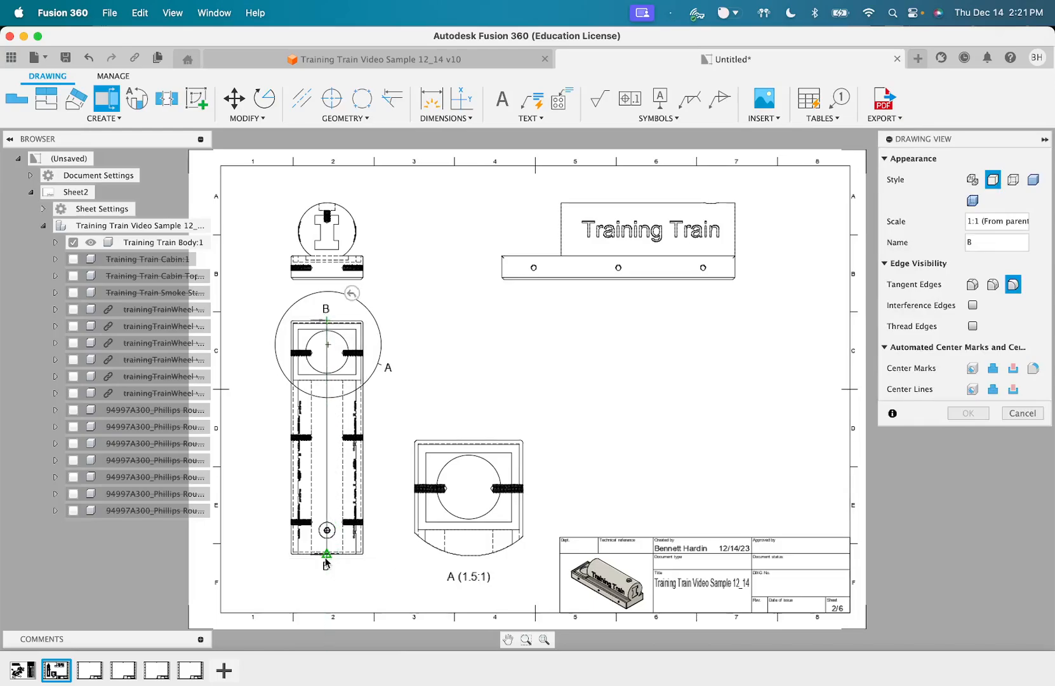
{"action": "key", "text": "Return"}
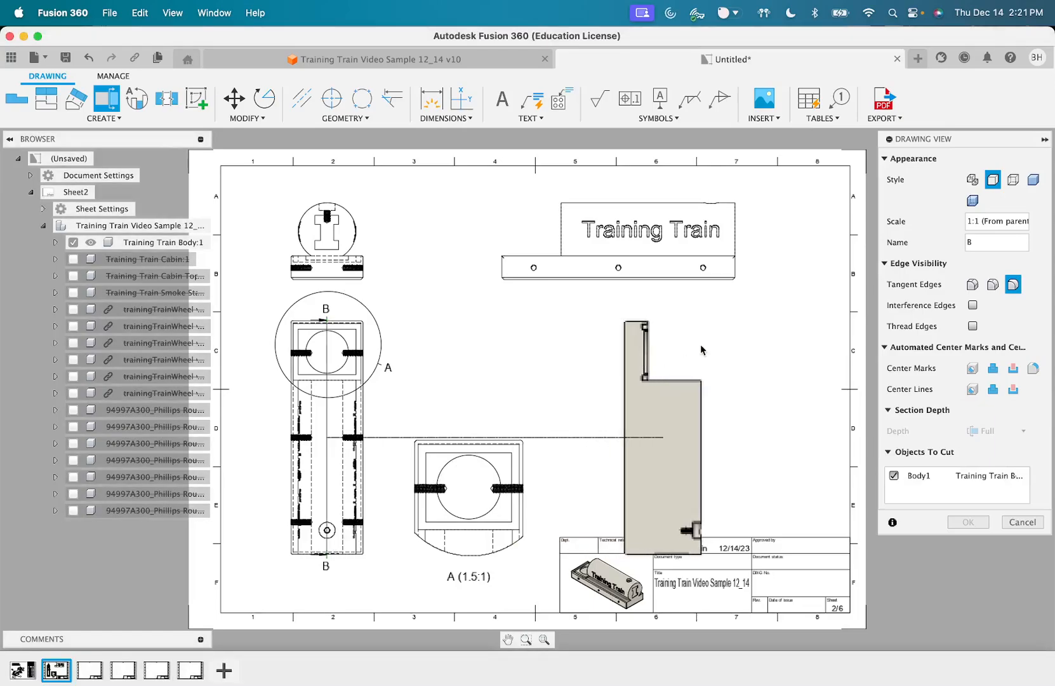
{"action": "left_click", "coordinate": [698, 413]}
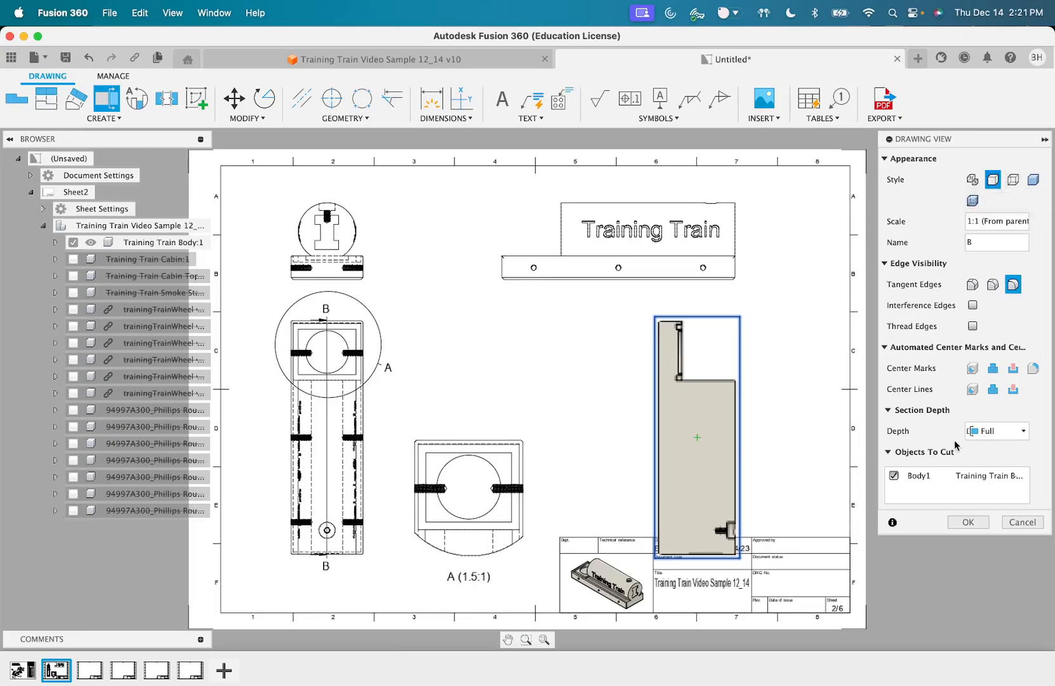
{"action": "left_click", "coordinate": [967, 522]}
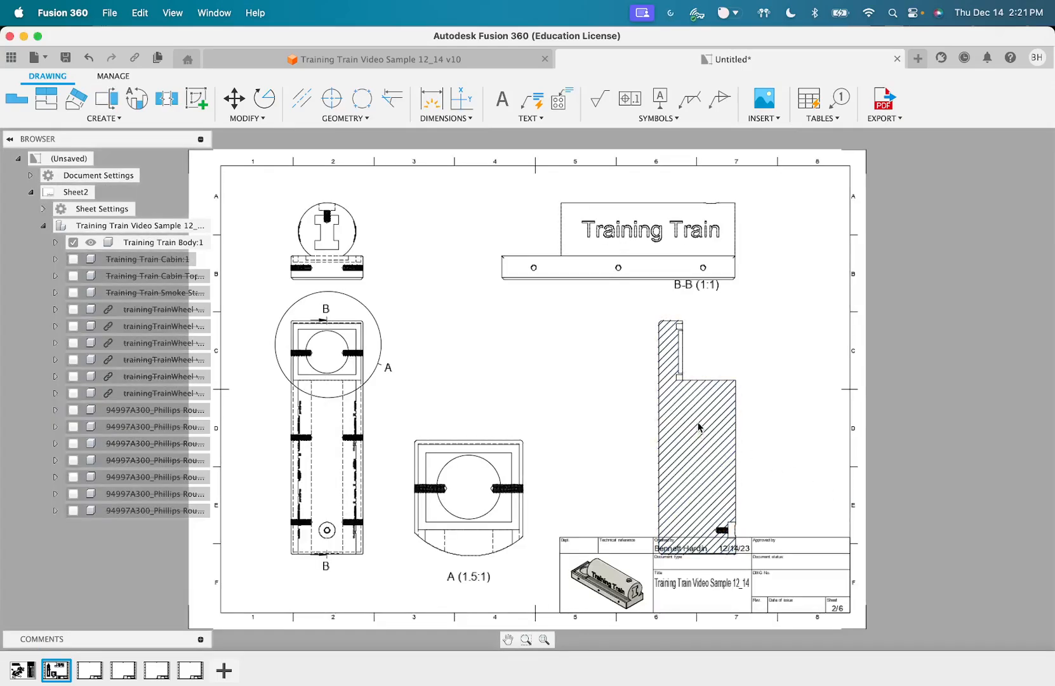
{"action": "left_click", "coordinate": [683, 306]}
{"action": "left_click", "coordinate": [568, 358]}
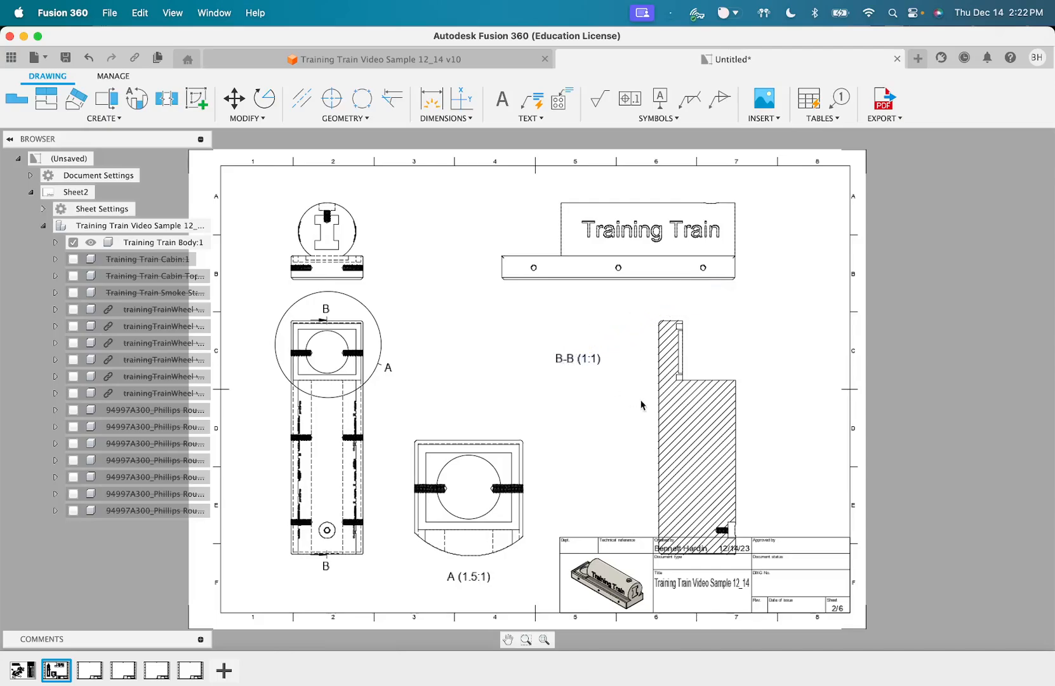
{"action": "left_click", "coordinate": [666, 424]}
{"action": "left_click", "coordinate": [261, 104]}
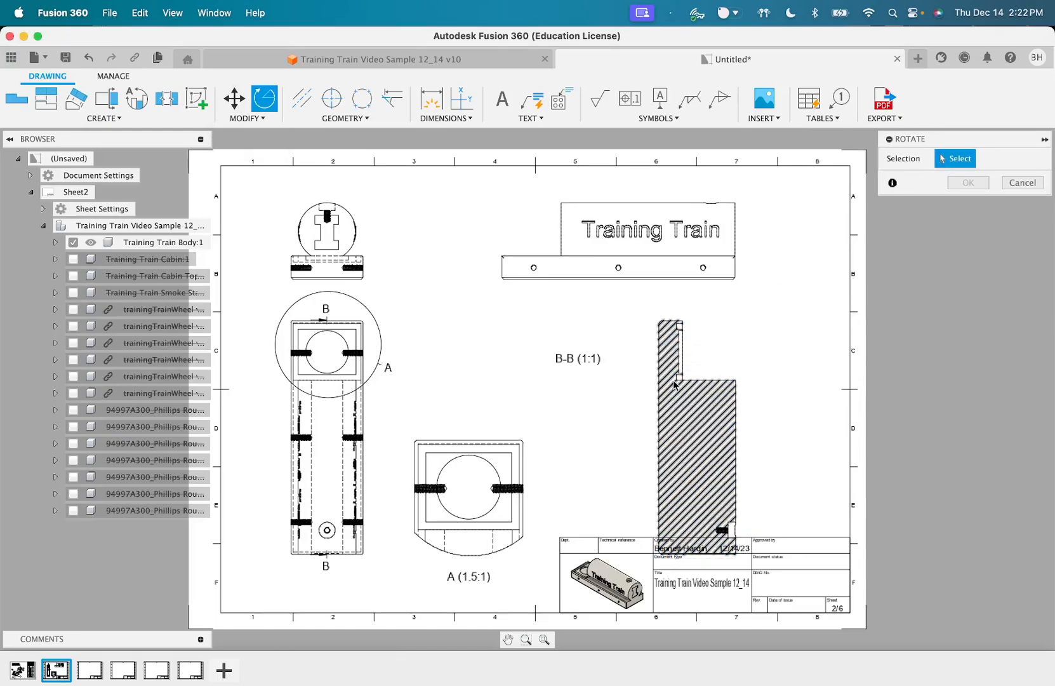
{"action": "left_click", "coordinate": [704, 367]}
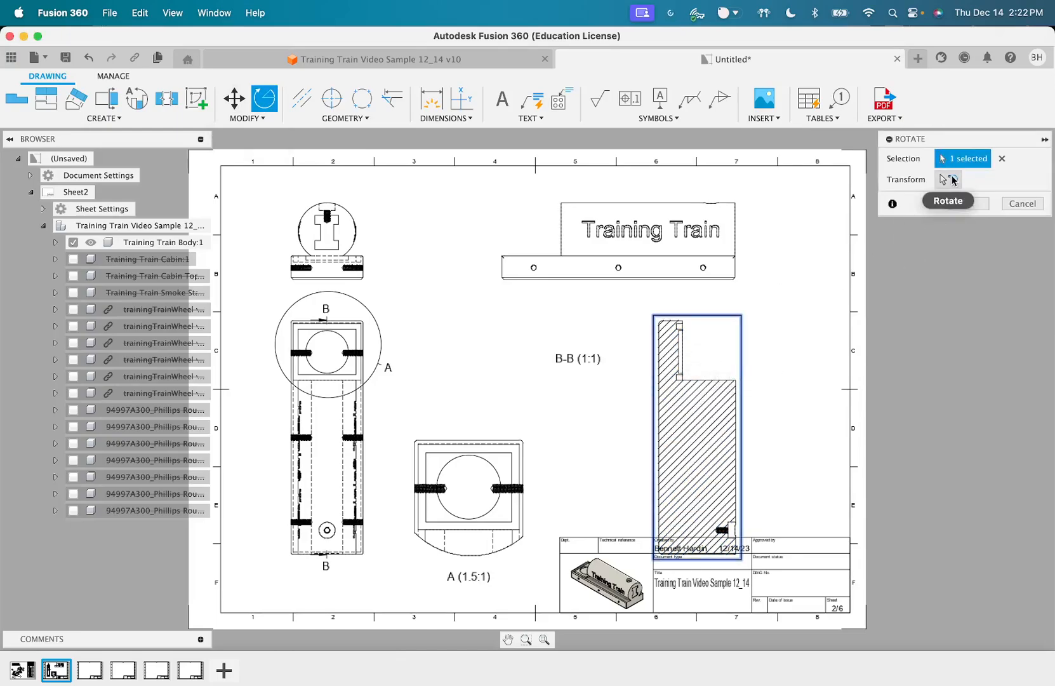
{"action": "left_click", "coordinate": [947, 180]}
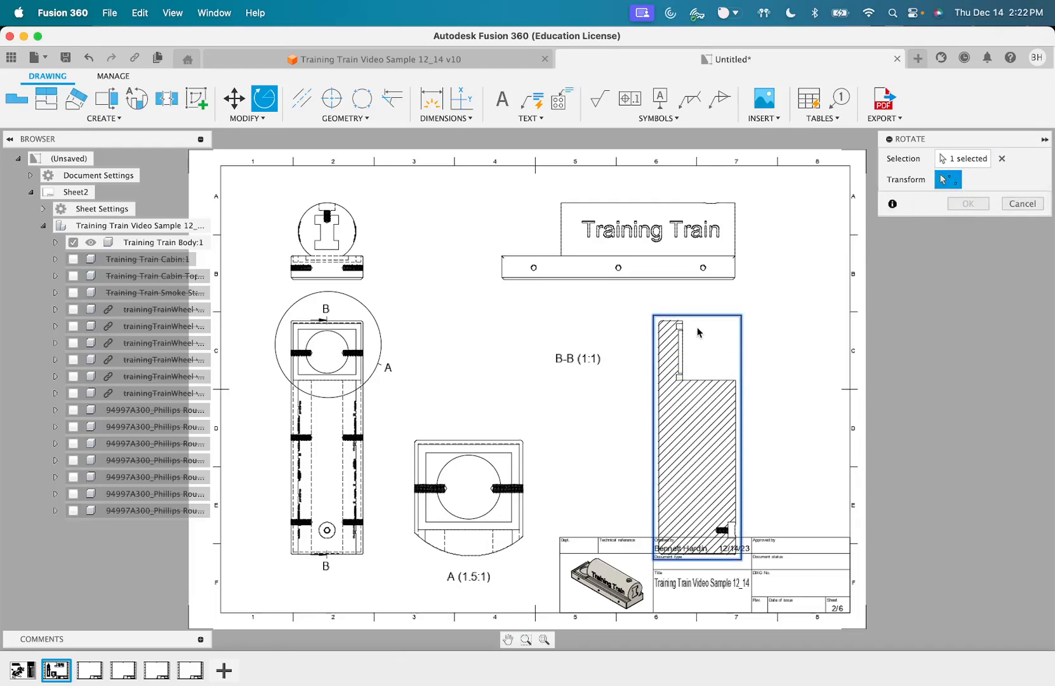
{"action": "left_click", "coordinate": [684, 346]}
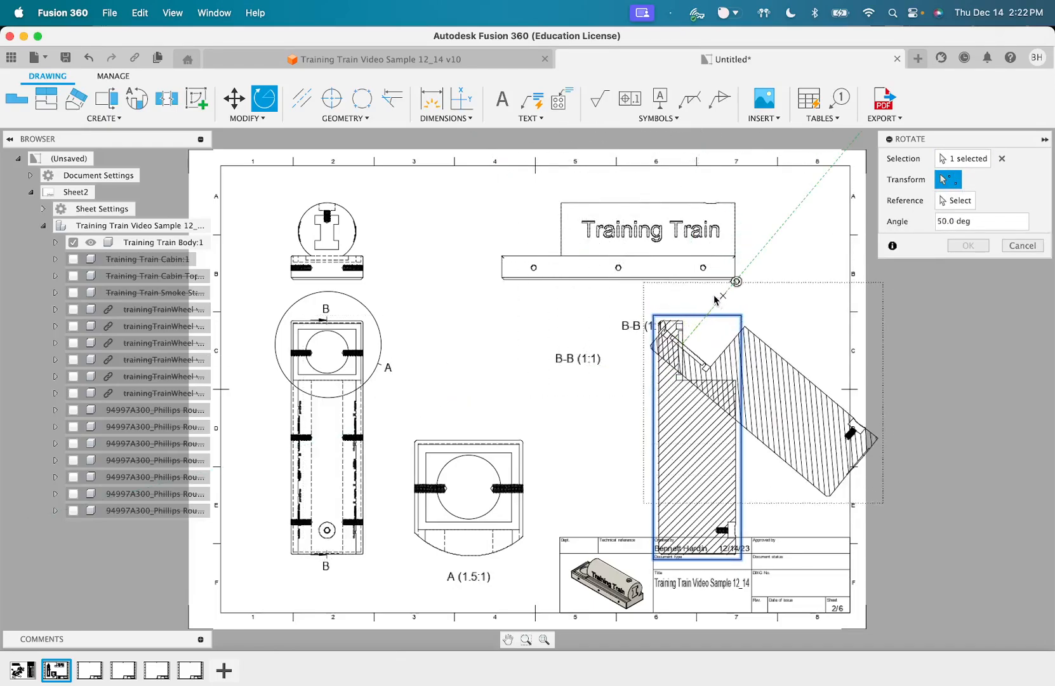
{"action": "left_click", "coordinate": [683, 278]}
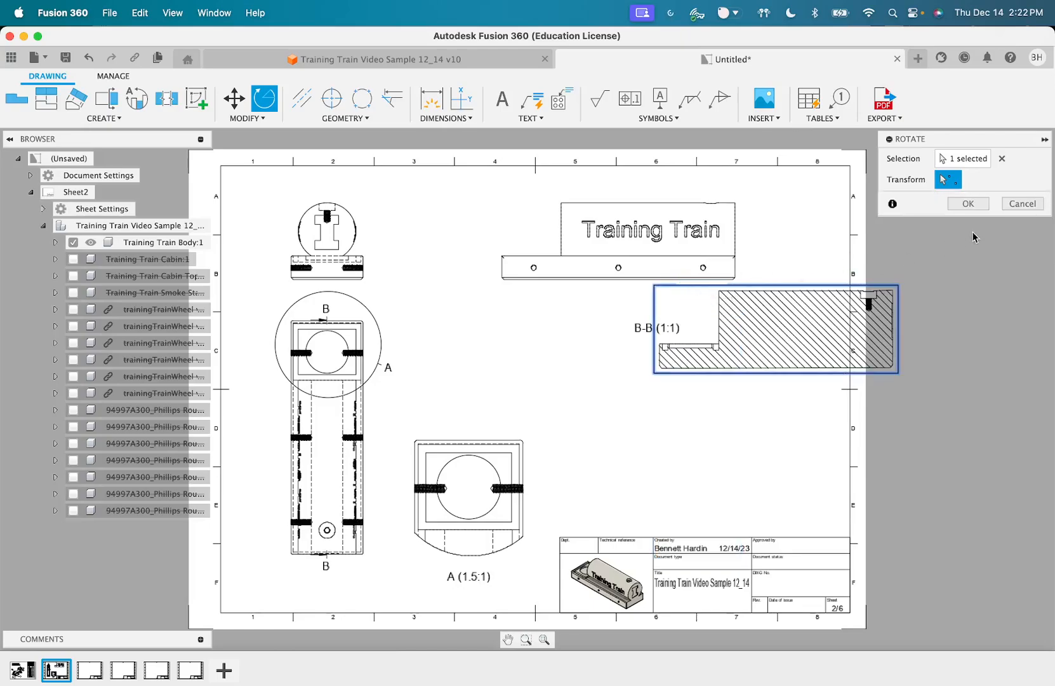
{"action": "left_click", "coordinate": [781, 325]}
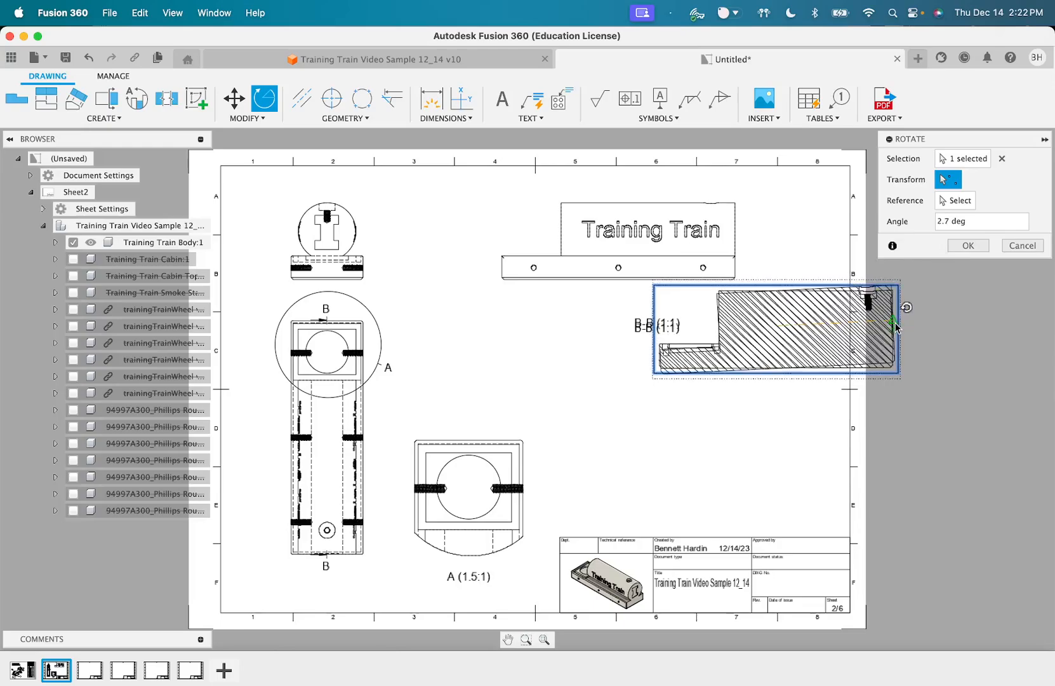
{"action": "left_click", "coordinate": [1022, 245]}
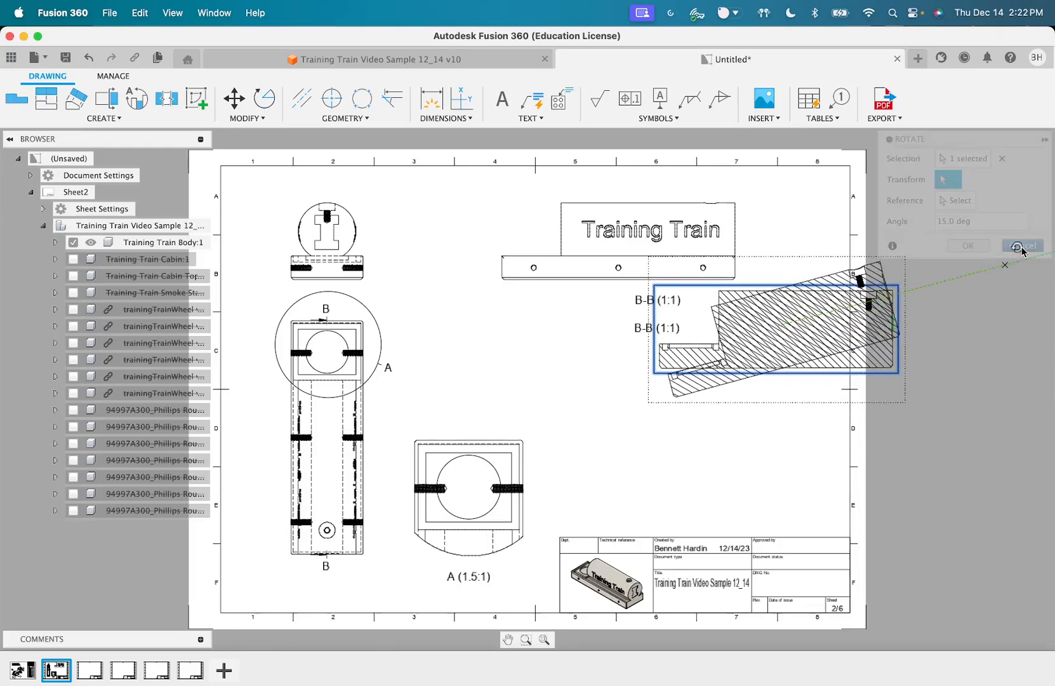
Rotate section view B-B by 90 degrees about a point inside the view so it lies horizontally
{"action": "left_click", "coordinate": [689, 394]}
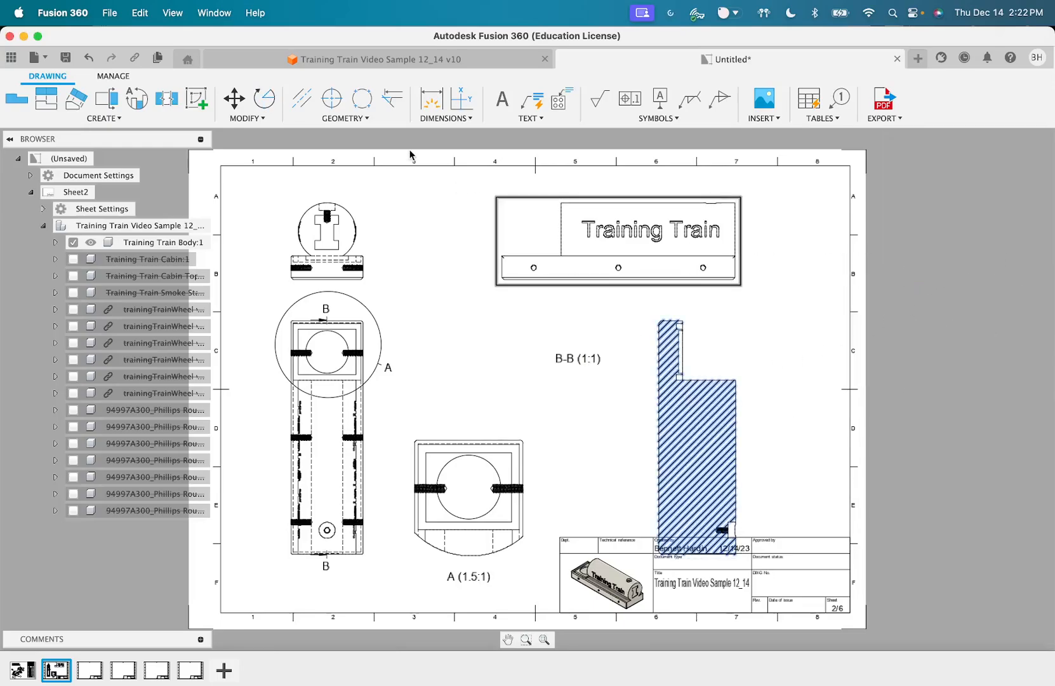
{"action": "left_click", "coordinate": [257, 100]}
{"action": "left_click", "coordinate": [699, 403]}
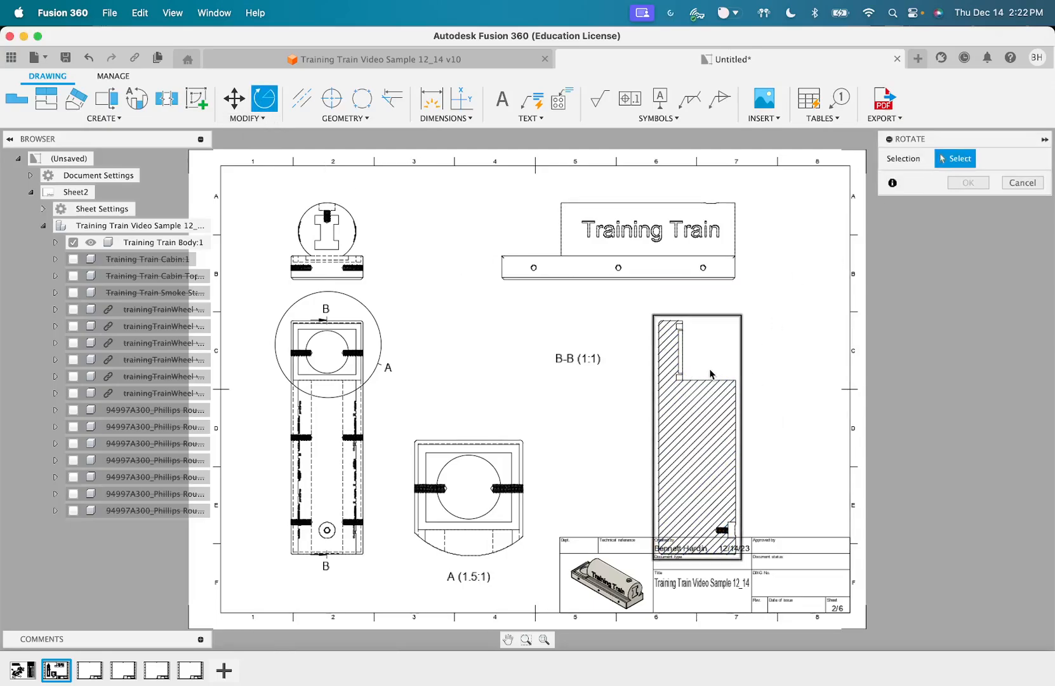
{"action": "left_click", "coordinate": [725, 354]}
{"action": "left_click", "coordinate": [946, 179]}
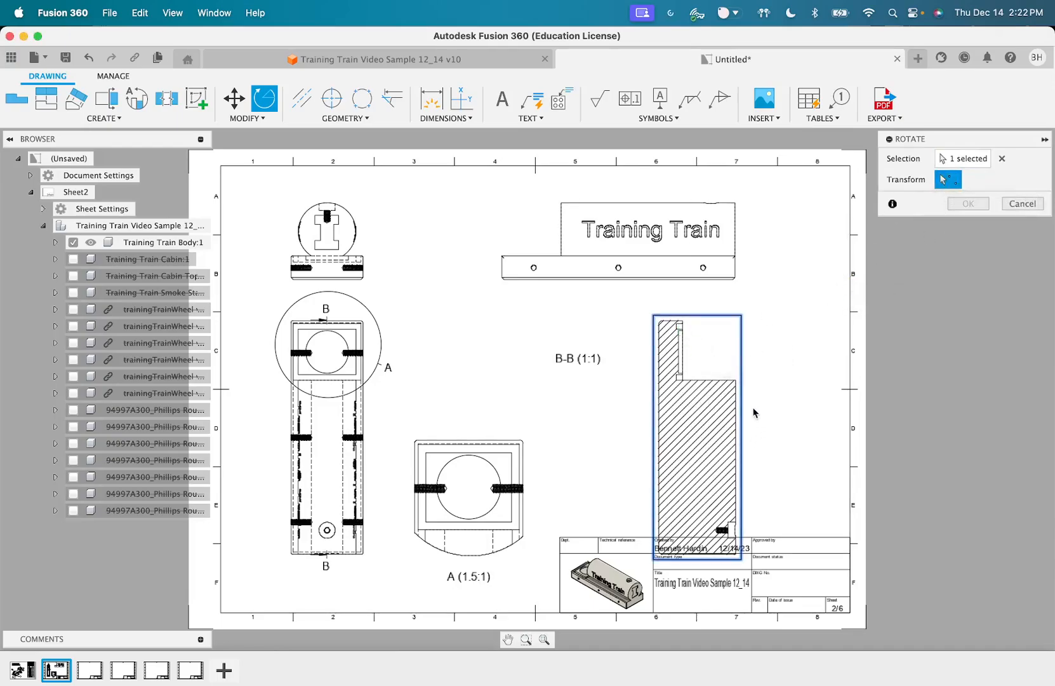
{"action": "left_click", "coordinate": [718, 423]}
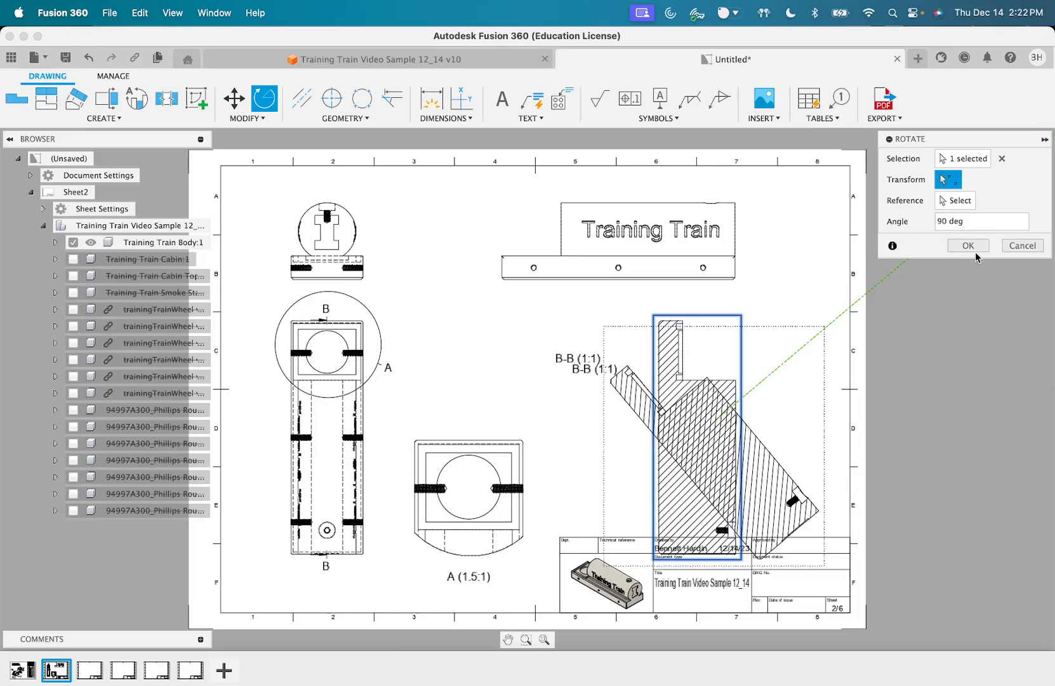
{"action": "left_click", "coordinate": [973, 247]}
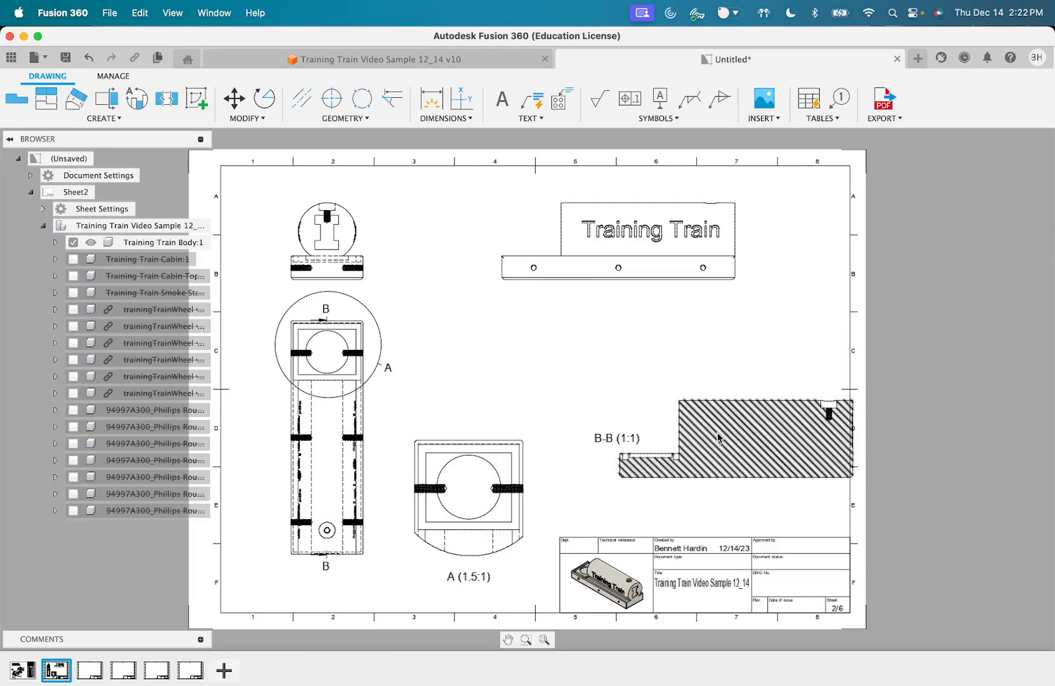
Move section view B-B up beneath the lettered side view and place its label centred below the section
{"action": "key", "text": "m"}
{"action": "left_click", "coordinate": [690, 423]}
{"action": "left_click", "coordinate": [652, 415]}
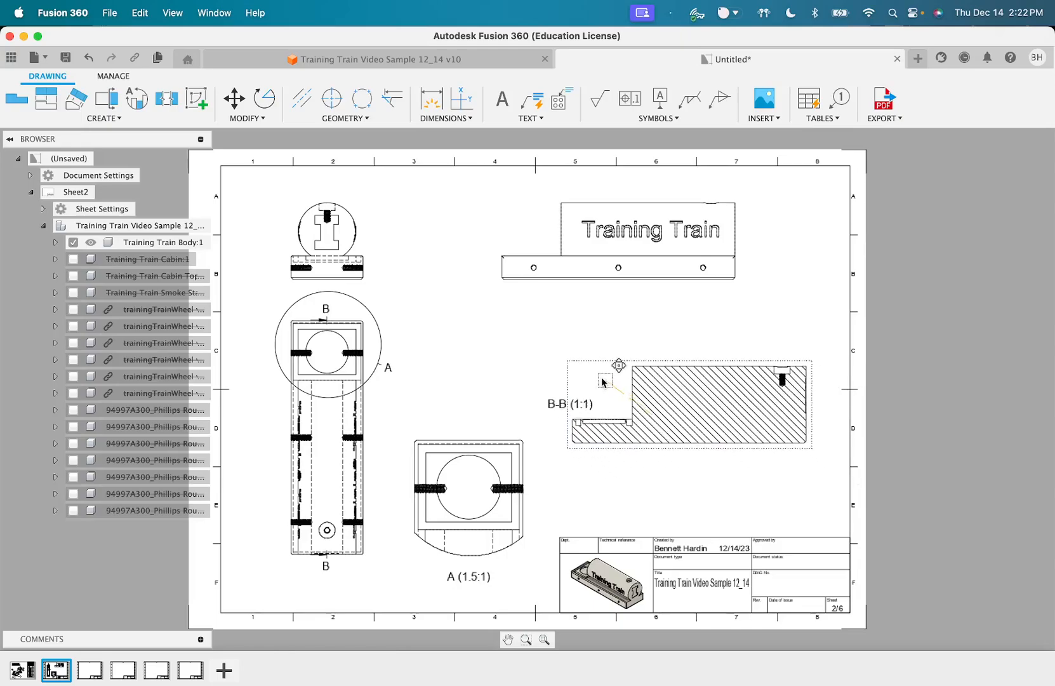
{"action": "left_click", "coordinate": [551, 357]}
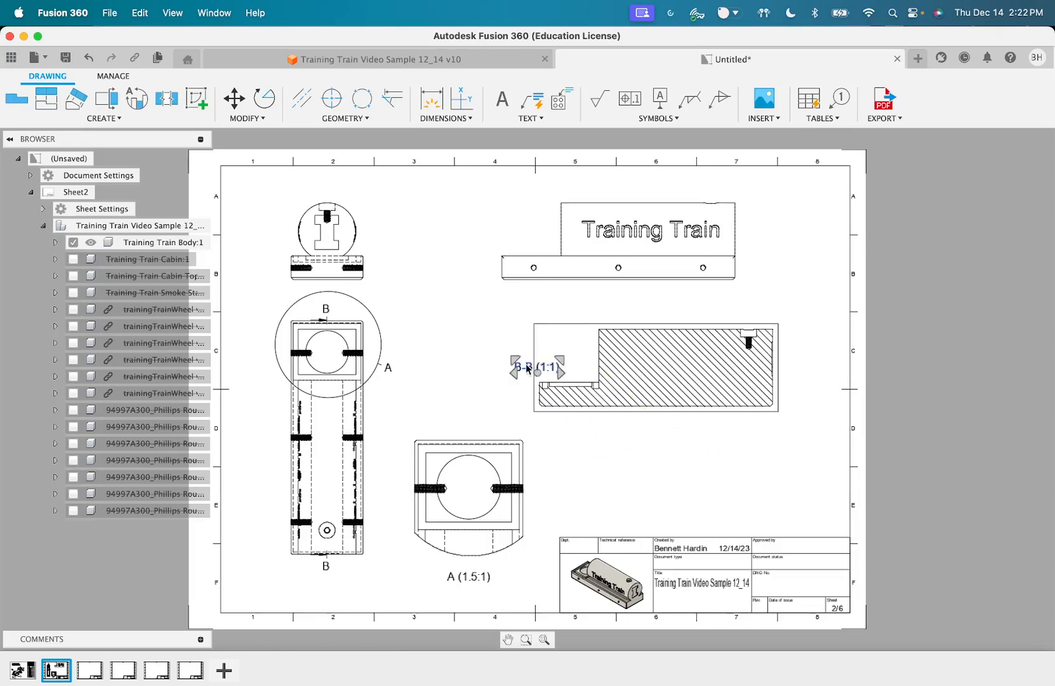
{"action": "left_click_drag", "start_coordinate": [527, 368], "coordinate": [651, 436]}
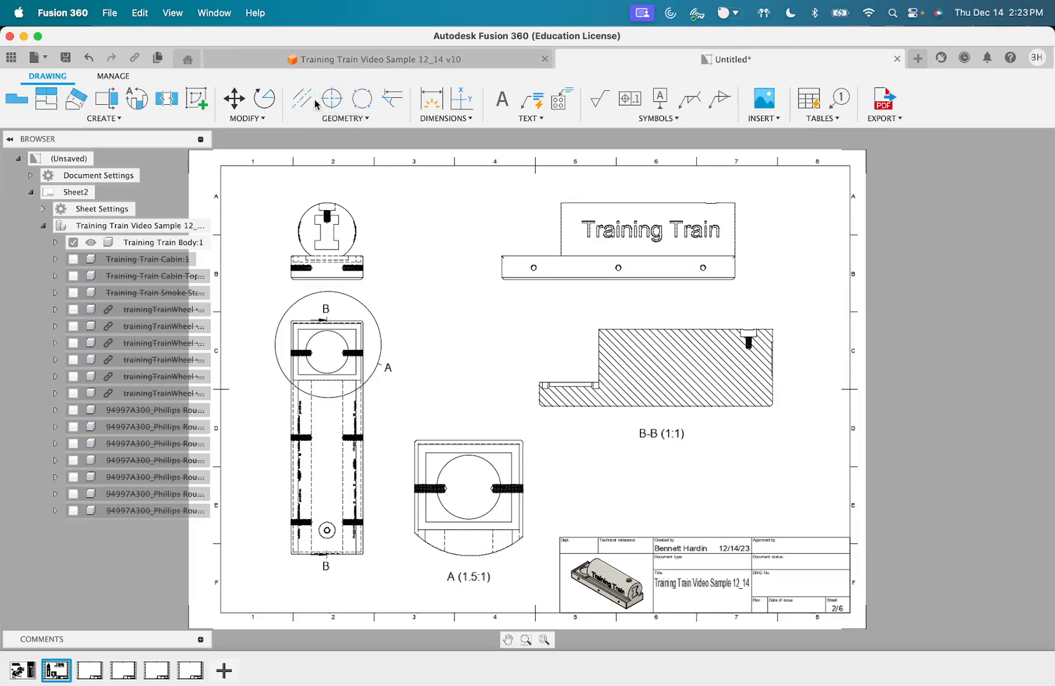
{"action": "left_click", "coordinate": [431, 96]}
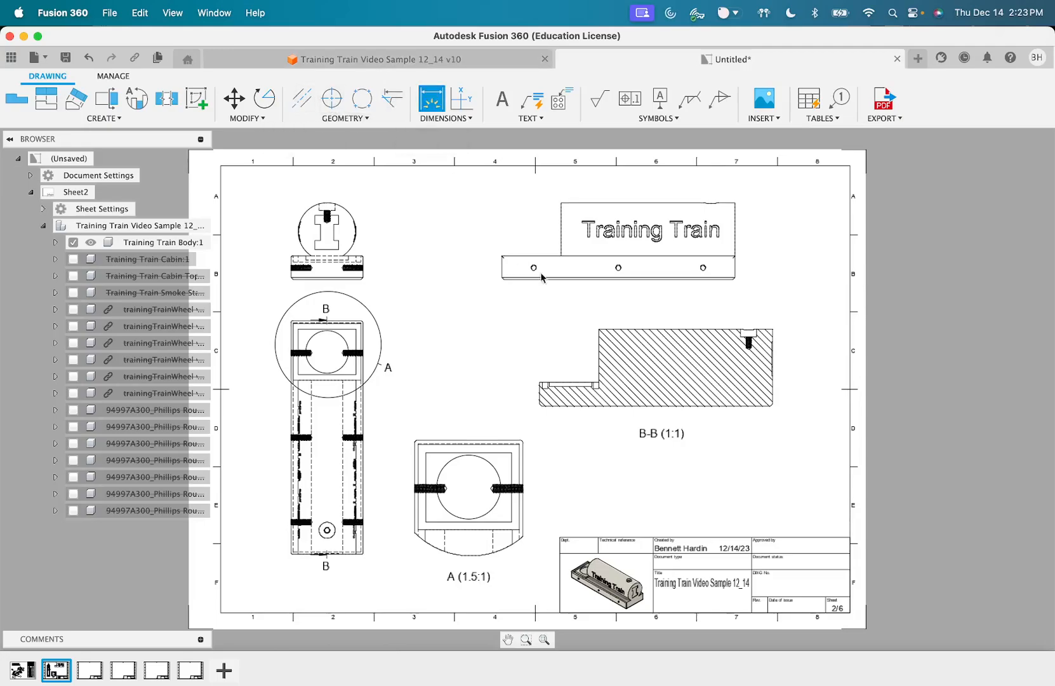
{"action": "left_click", "coordinate": [602, 276]}
{"action": "scroll", "coordinate": [572, 280], "scroll_direction": "up", "scroll_amount": 2}
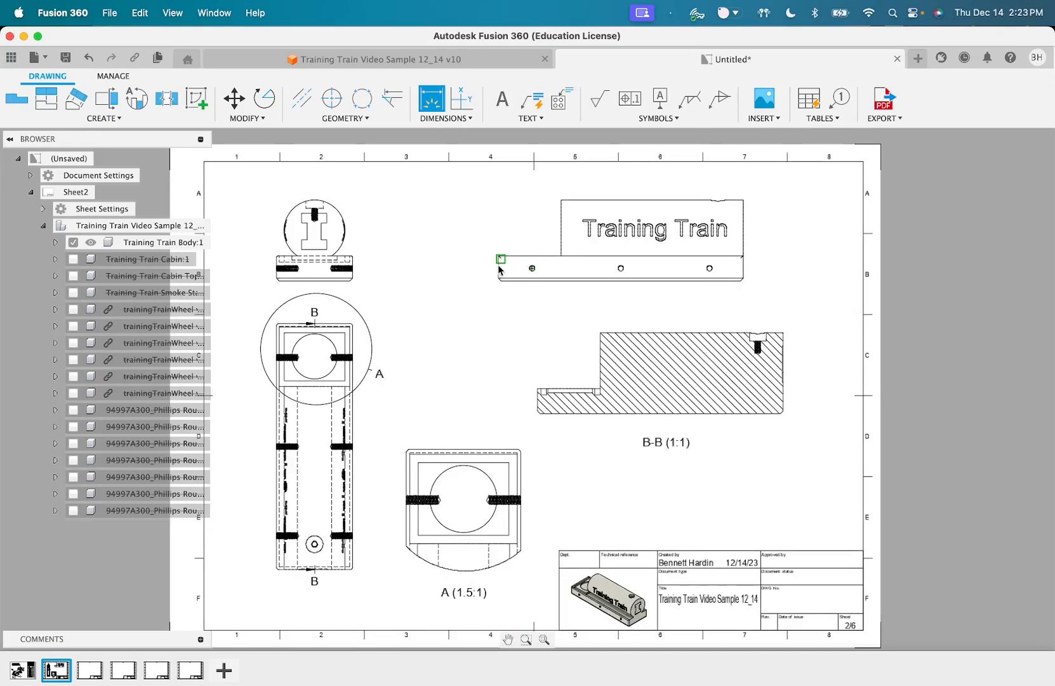
{"action": "scroll", "coordinate": [495, 269], "scroll_direction": "up", "scroll_amount": 2}
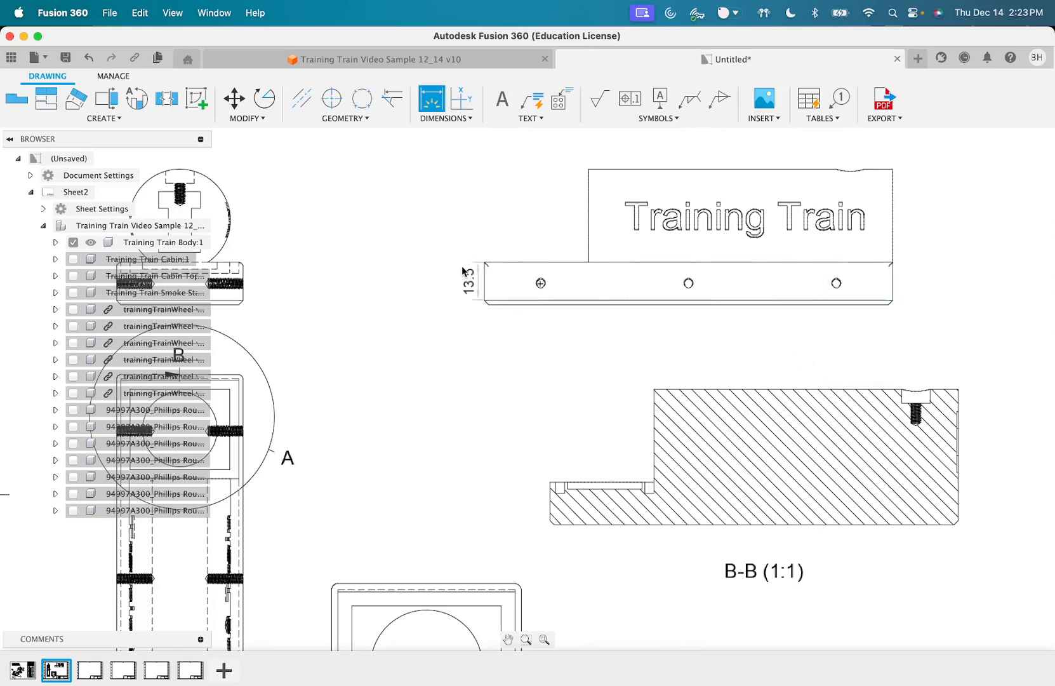
{"action": "left_click", "coordinate": [485, 281]}
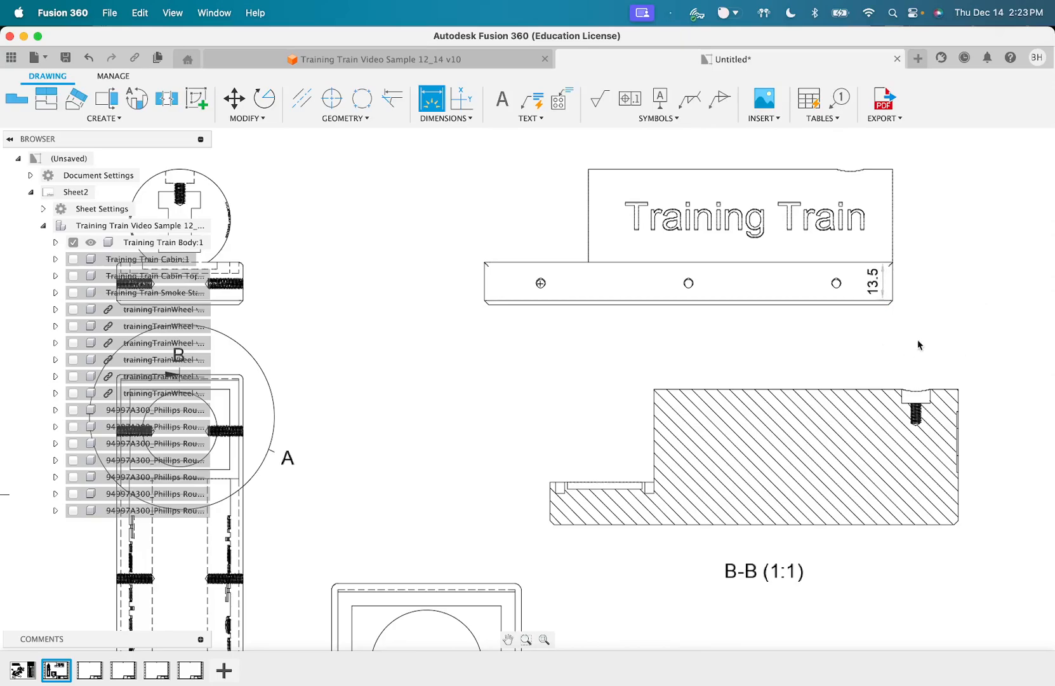
{"action": "left_click", "coordinate": [917, 289]}
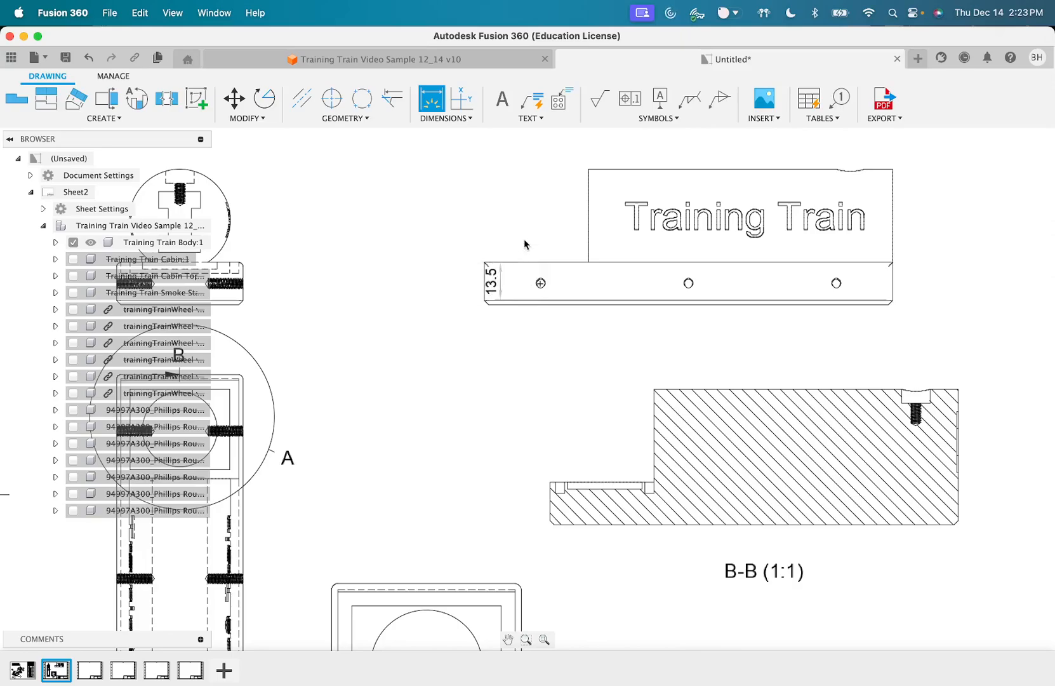
{"action": "key", "text": "Escape"}
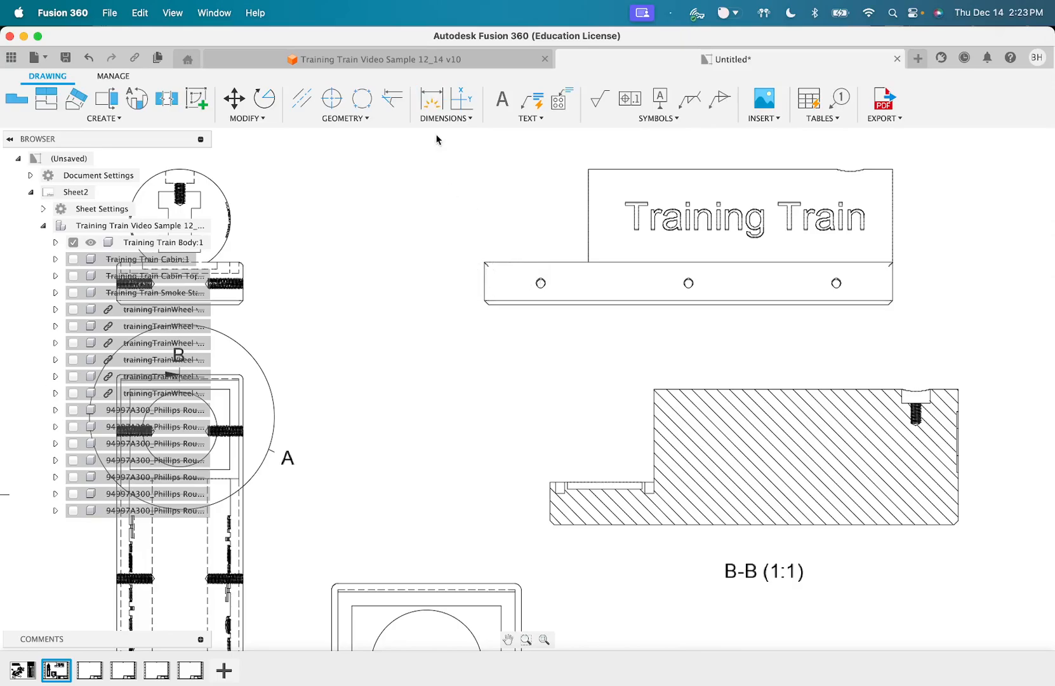
Dimension the base's overall length and its shorter bottom edge, stacking both dimensions below the side view
{"action": "left_click", "coordinate": [436, 112]}
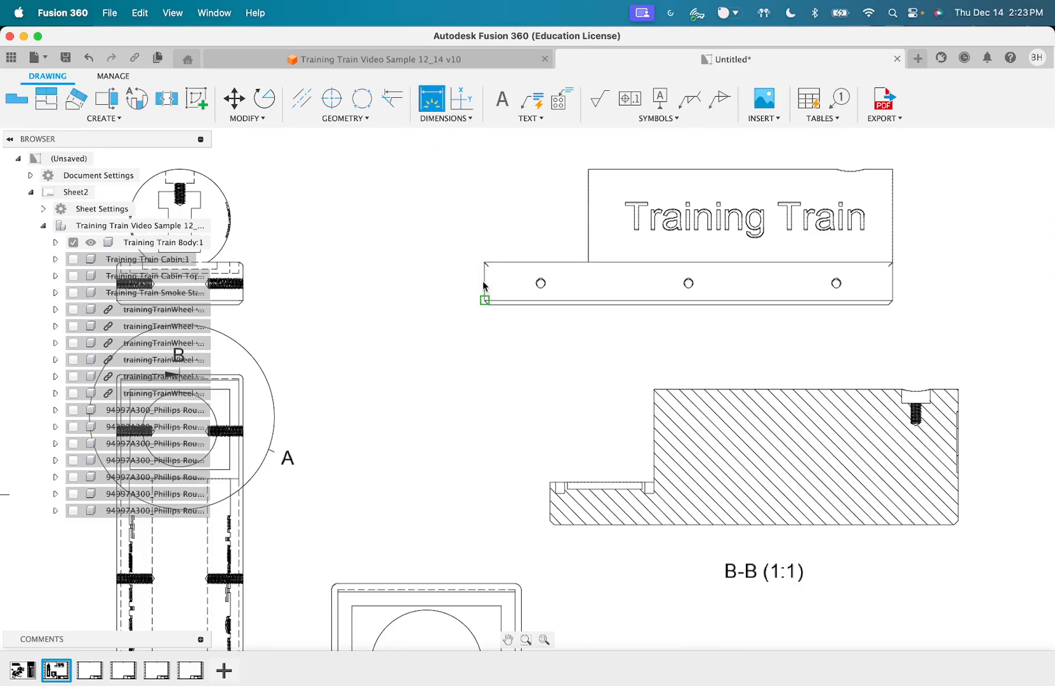
{"action": "left_click", "coordinate": [484, 263]}
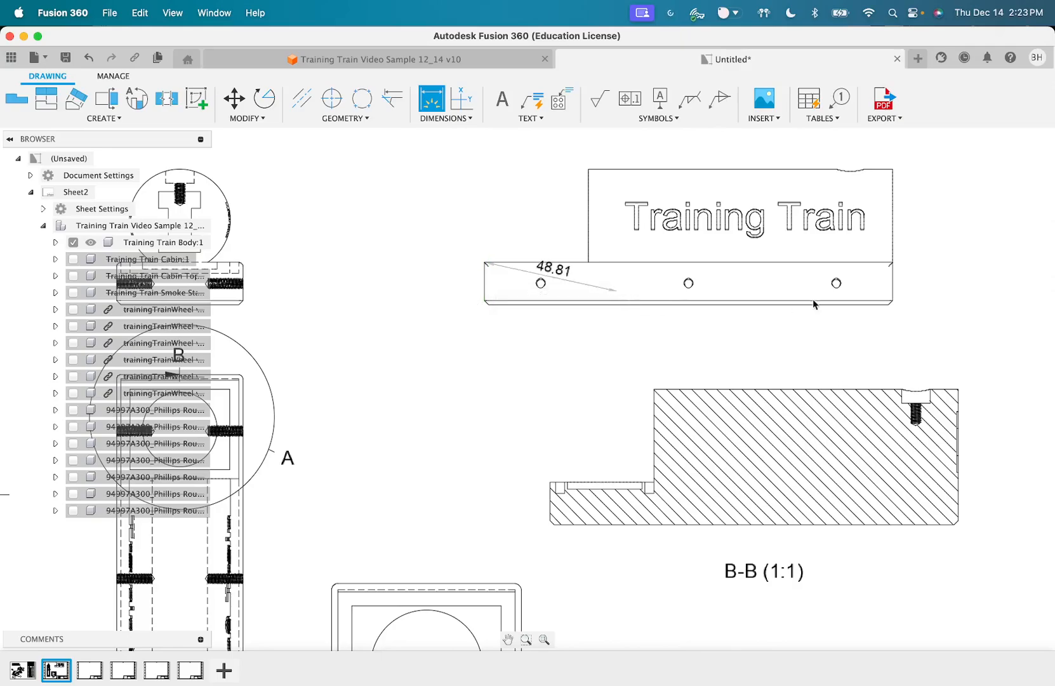
{"action": "left_click", "coordinate": [892, 262]}
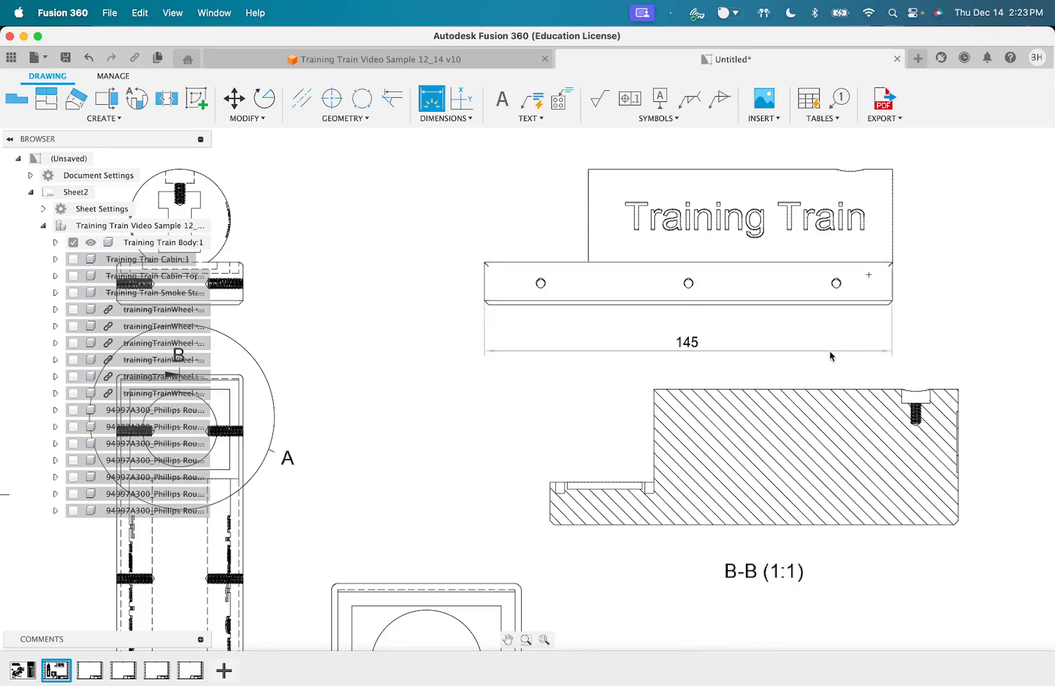
{"action": "left_click", "coordinate": [828, 351]}
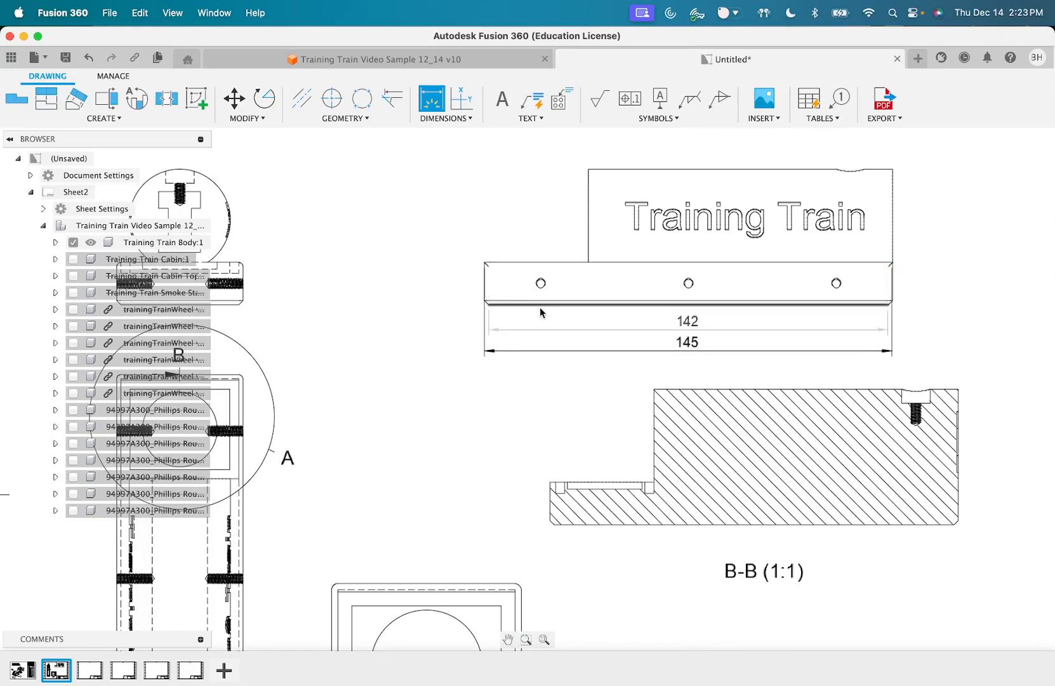
{"action": "left_click", "coordinate": [616, 305]}
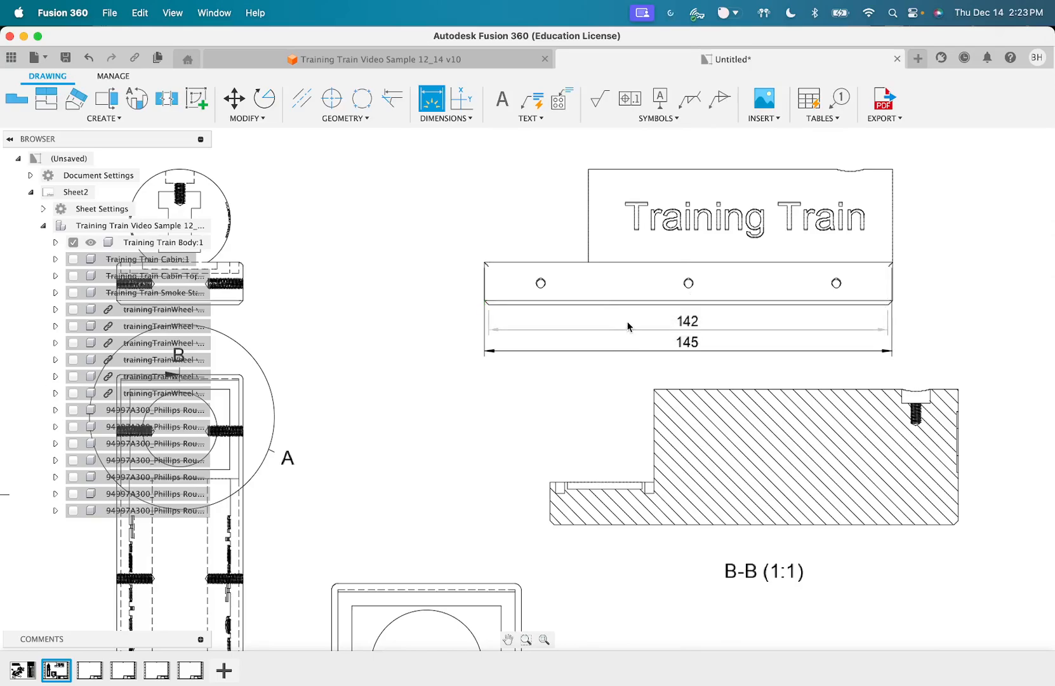
{"action": "left_click", "coordinate": [629, 324]}
{"action": "key", "text": "Escape"}
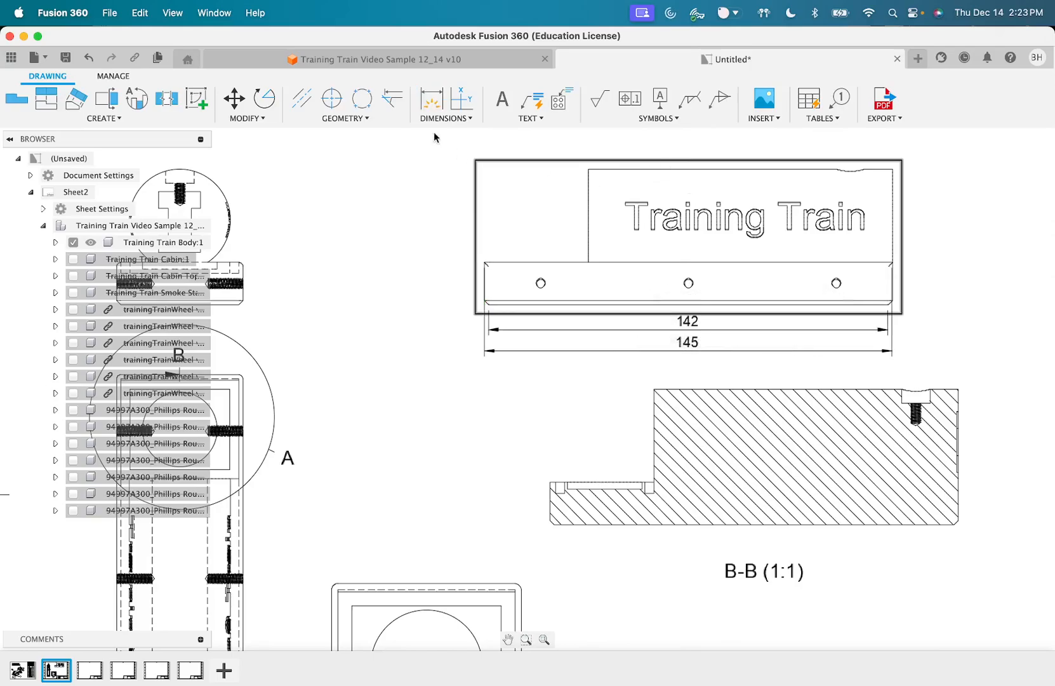
Dimension the raised upper body's full length above the side view and its height beside the view
{"action": "left_click", "coordinate": [431, 99]}
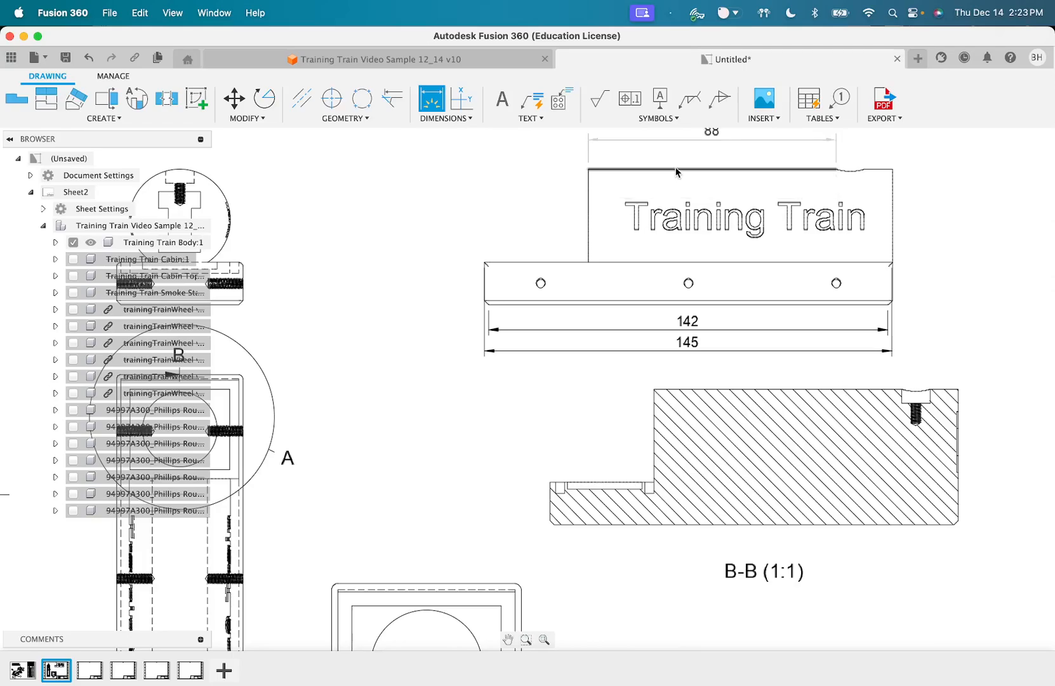
{"action": "left_click", "coordinate": [891, 170]}
{"action": "left_click", "coordinate": [588, 169]}
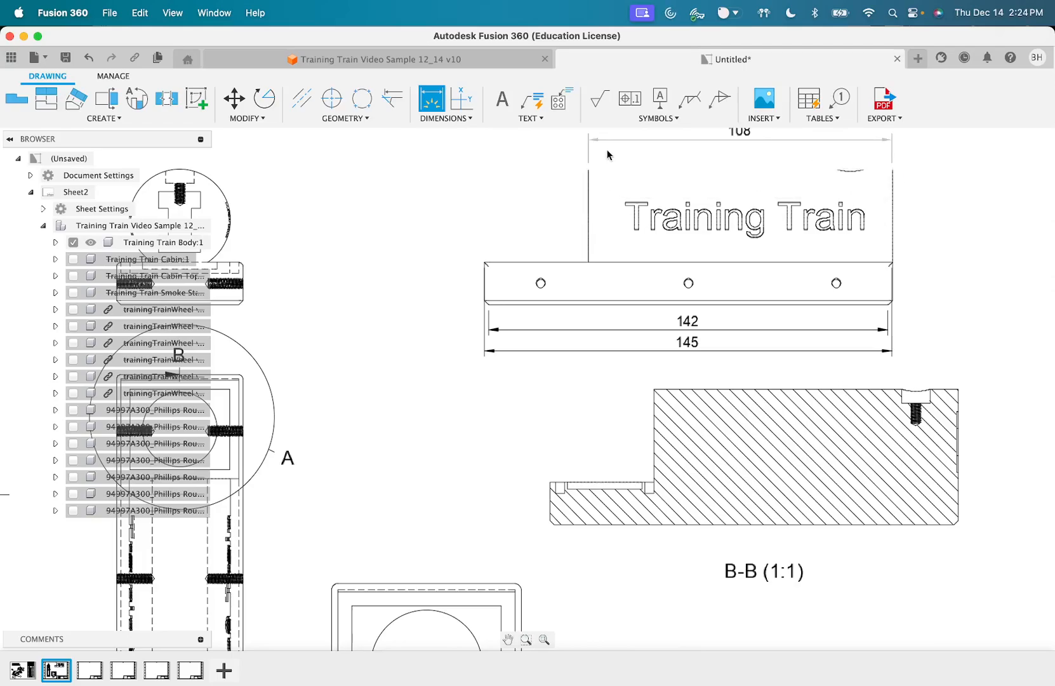
{"action": "left_click", "coordinate": [608, 157]}
{"action": "scroll", "coordinate": [608, 157], "scroll_direction": "up", "scroll_amount": 5}
{"action": "scroll", "coordinate": [607, 157], "scroll_direction": "right", "scroll_amount": 2}
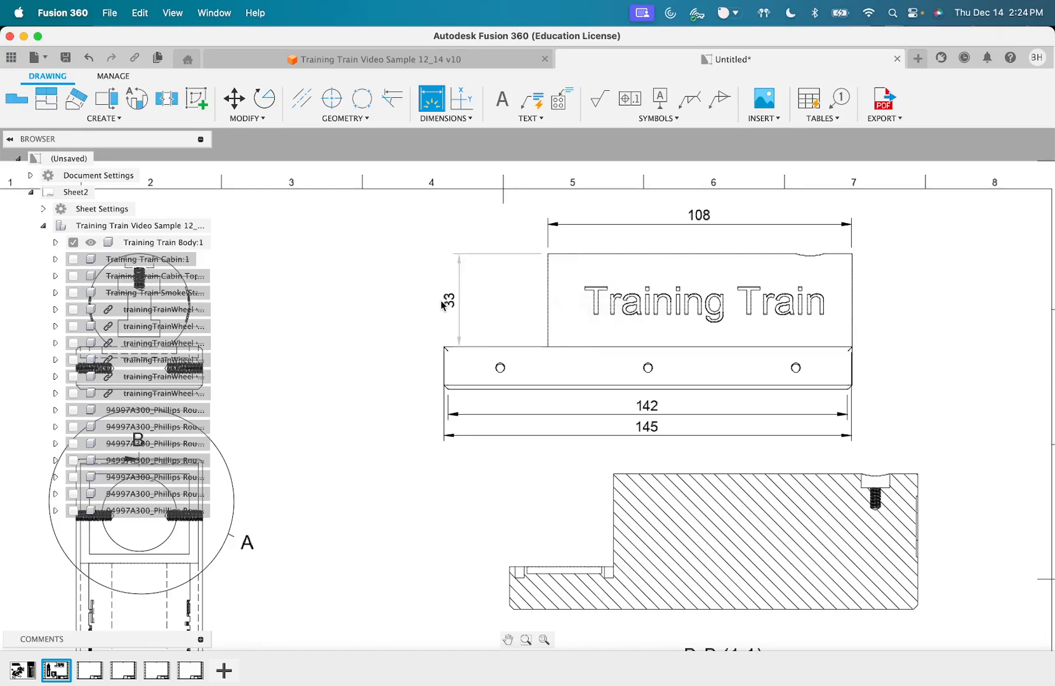
{"action": "left_click", "coordinate": [410, 305]}
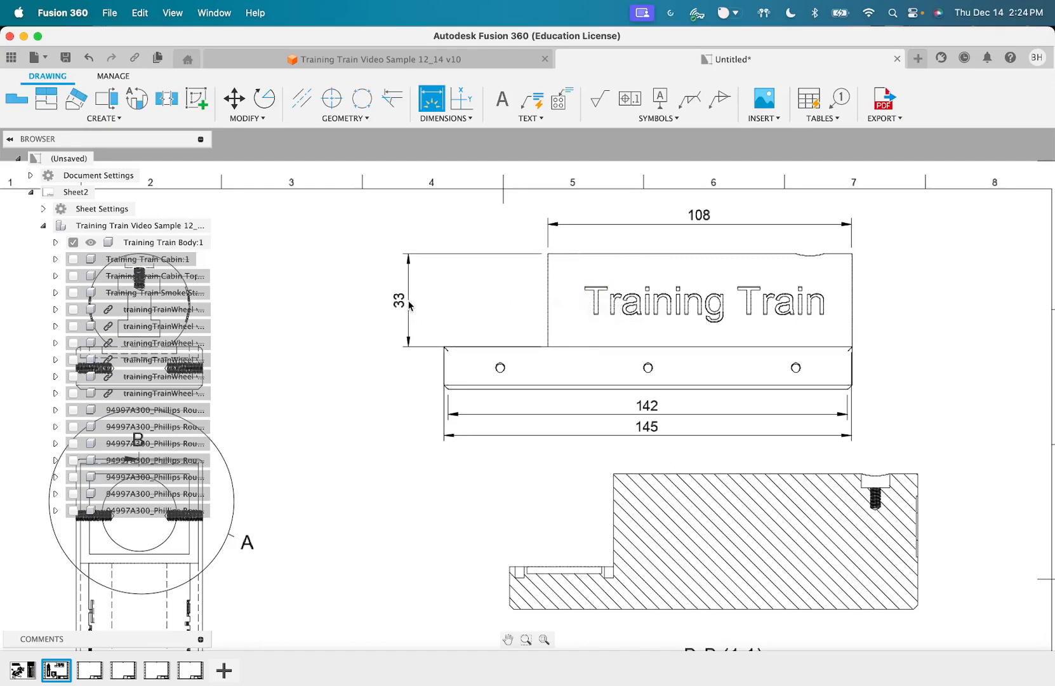
Dimension the height of the first T in the side-view lettering and move that dimension outside the body's height dimension
{"action": "left_click", "coordinate": [598, 289]}
{"action": "left_click", "coordinate": [597, 316]}
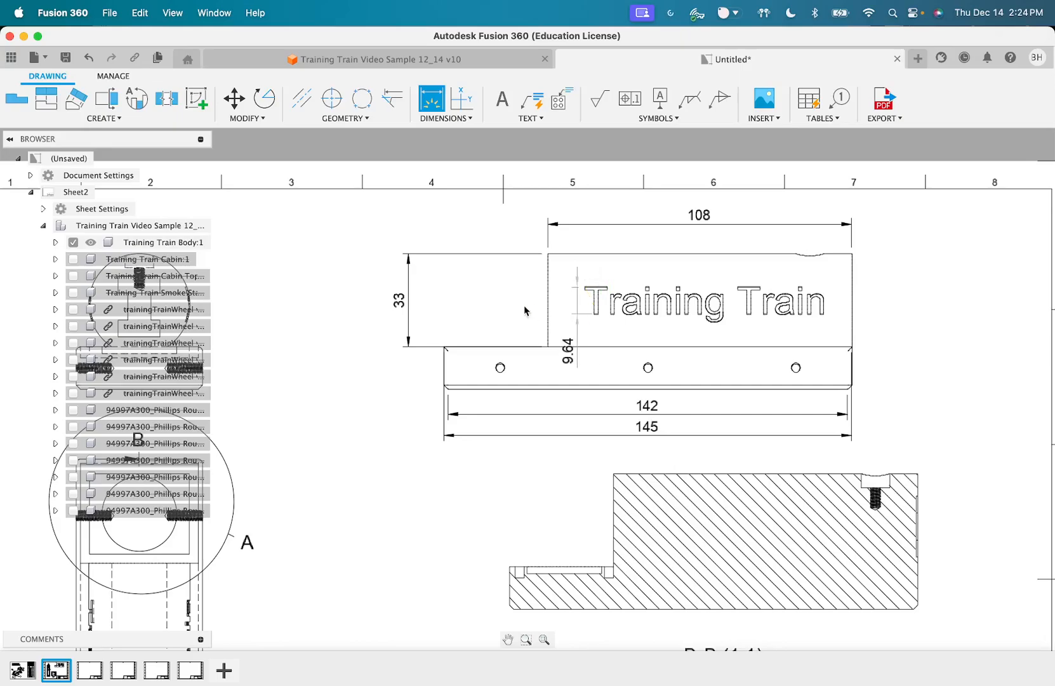
{"action": "left_click", "coordinate": [494, 293]}
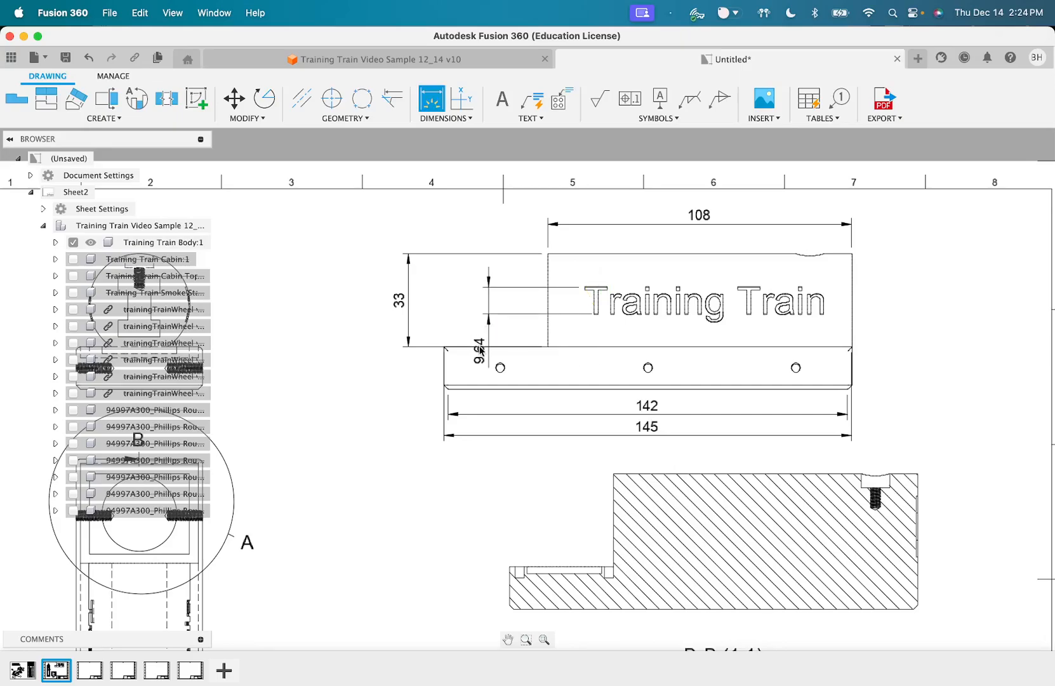
{"action": "key", "text": "Escape"}
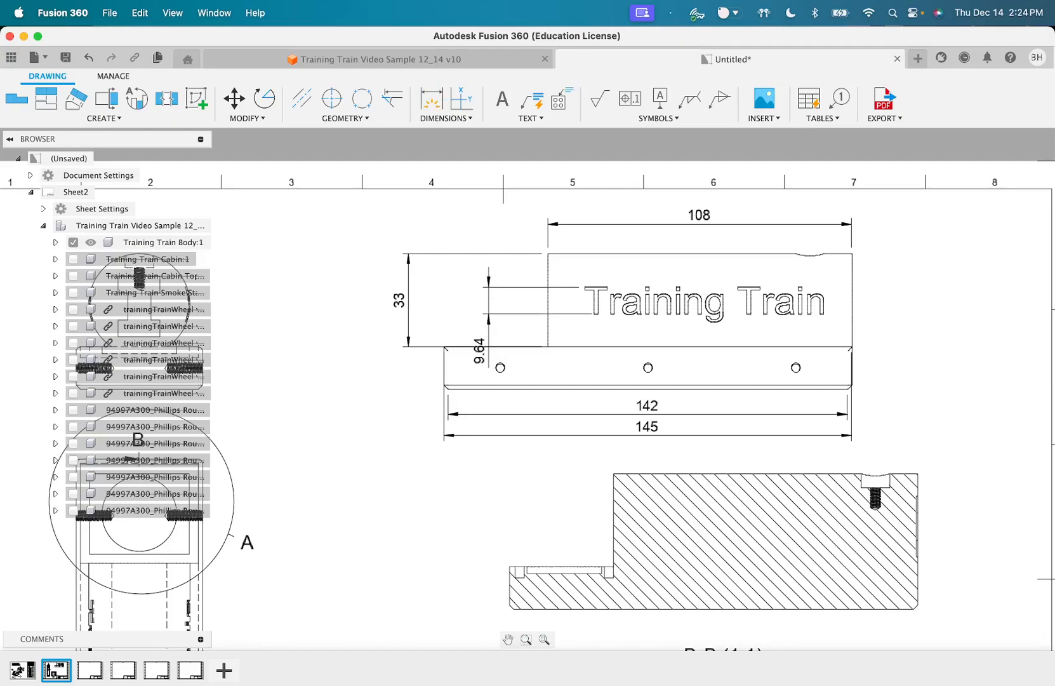
{"action": "left_click", "coordinate": [480, 349]}
{"action": "left_click", "coordinate": [481, 350]}
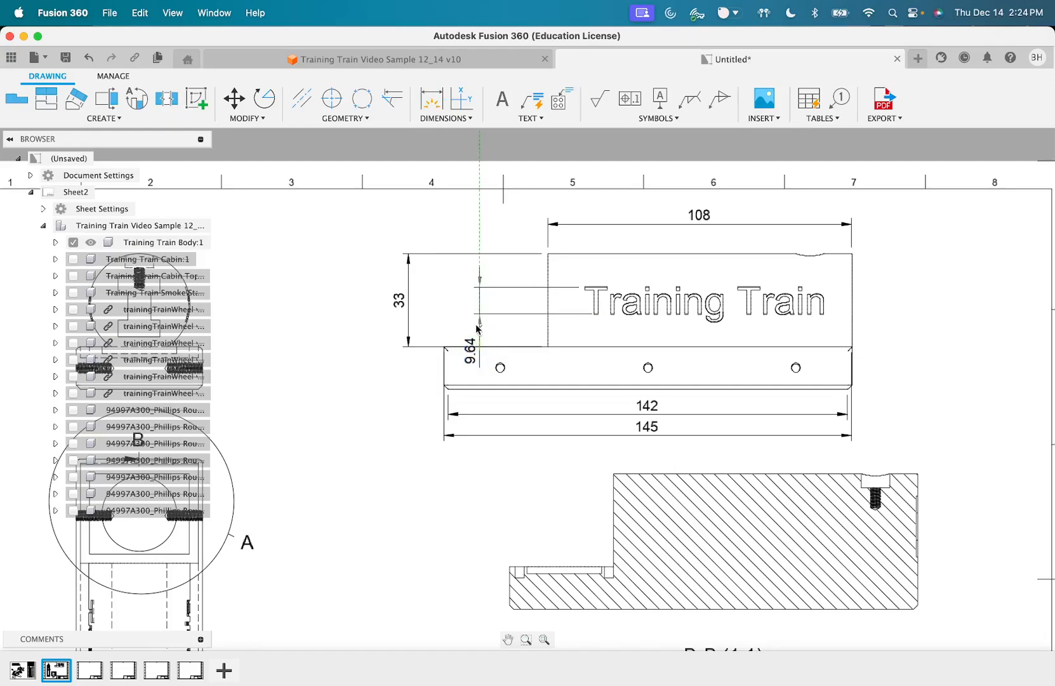
{"action": "left_click", "coordinate": [367, 330]}
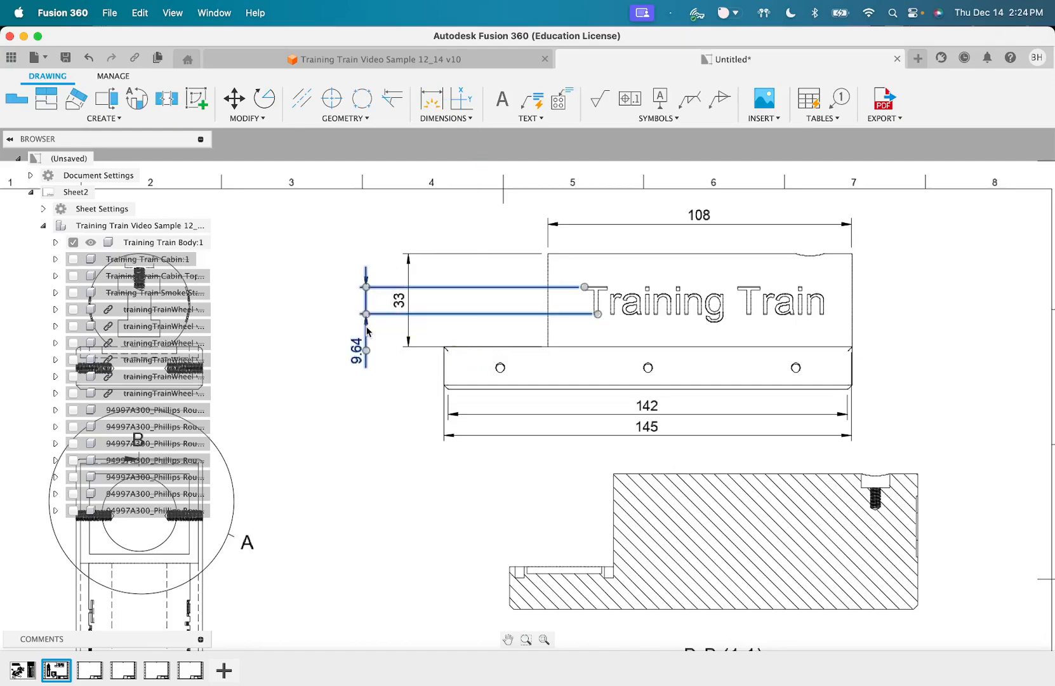
{"action": "left_click", "coordinate": [383, 403]}
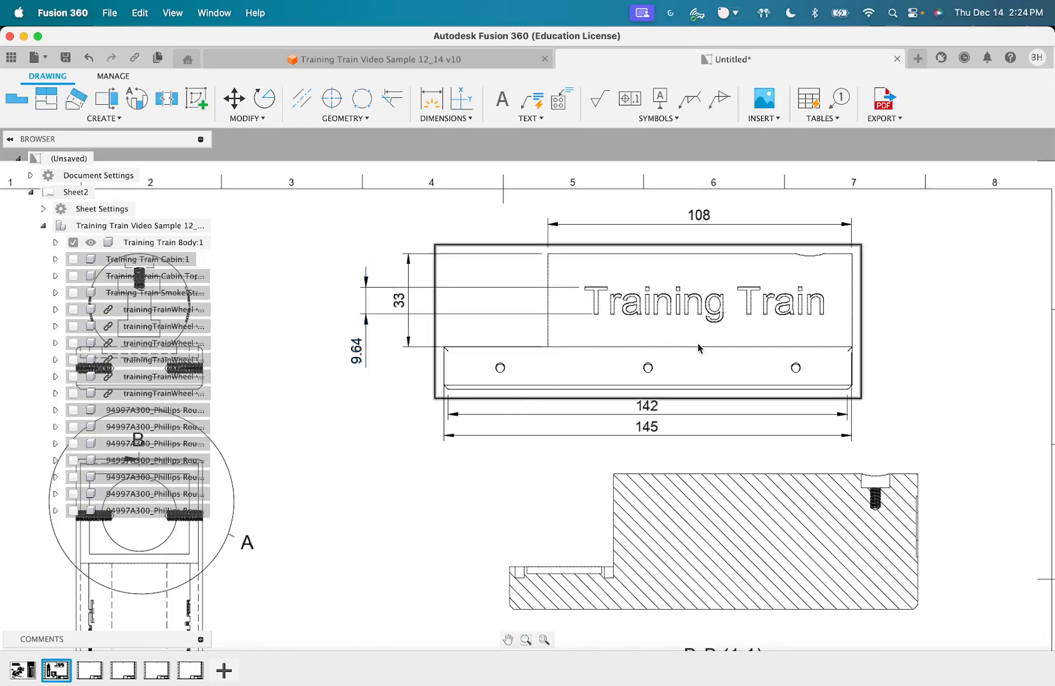
Add a separate hole and thread note to each of the three base holes in the lettered side view
{"action": "scroll", "coordinate": [867, 443], "scroll_direction": "down", "scroll_amount": 2}
{"action": "scroll", "coordinate": [867, 443], "scroll_direction": "right", "scroll_amount": 3}
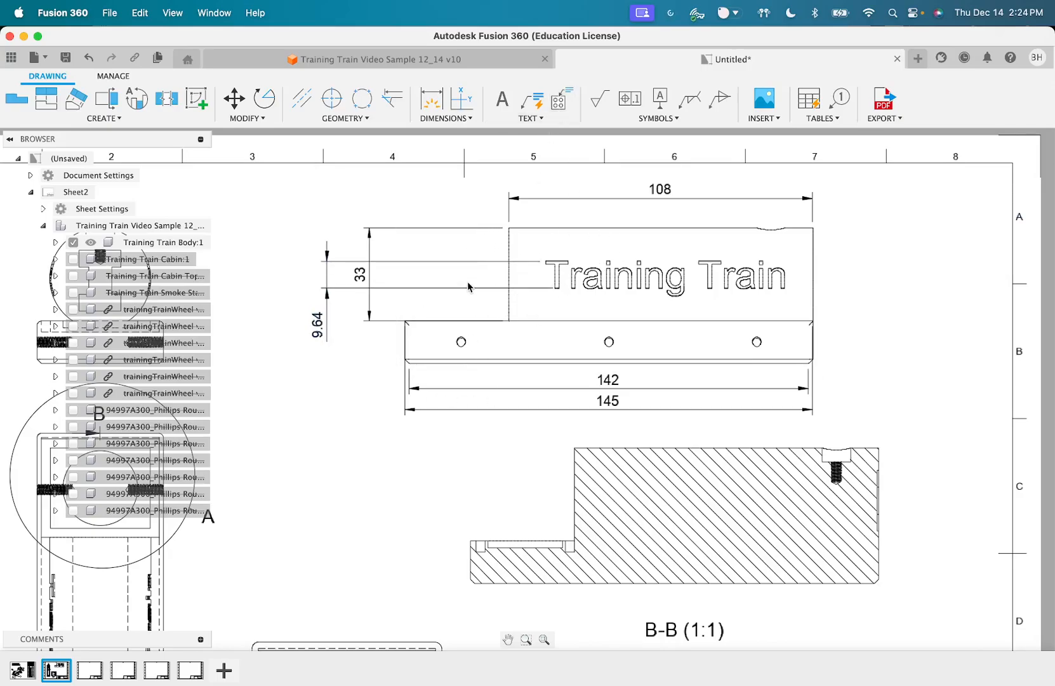
{"action": "scroll", "coordinate": [467, 280], "scroll_direction": "left", "scroll_amount": 3}
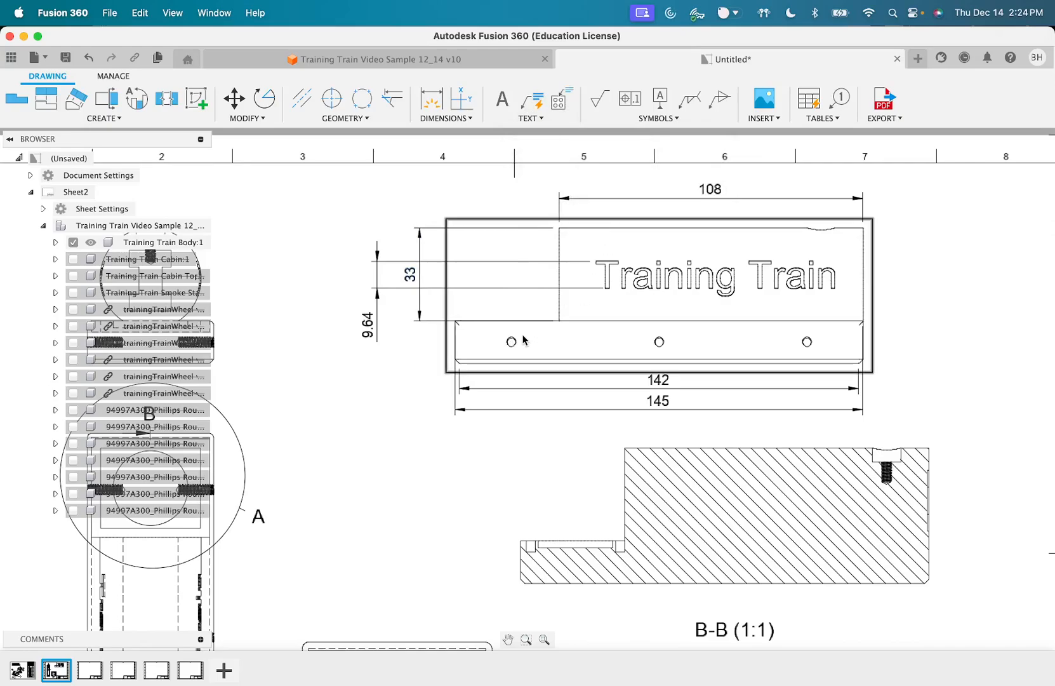
{"action": "left_click", "coordinate": [563, 101]}
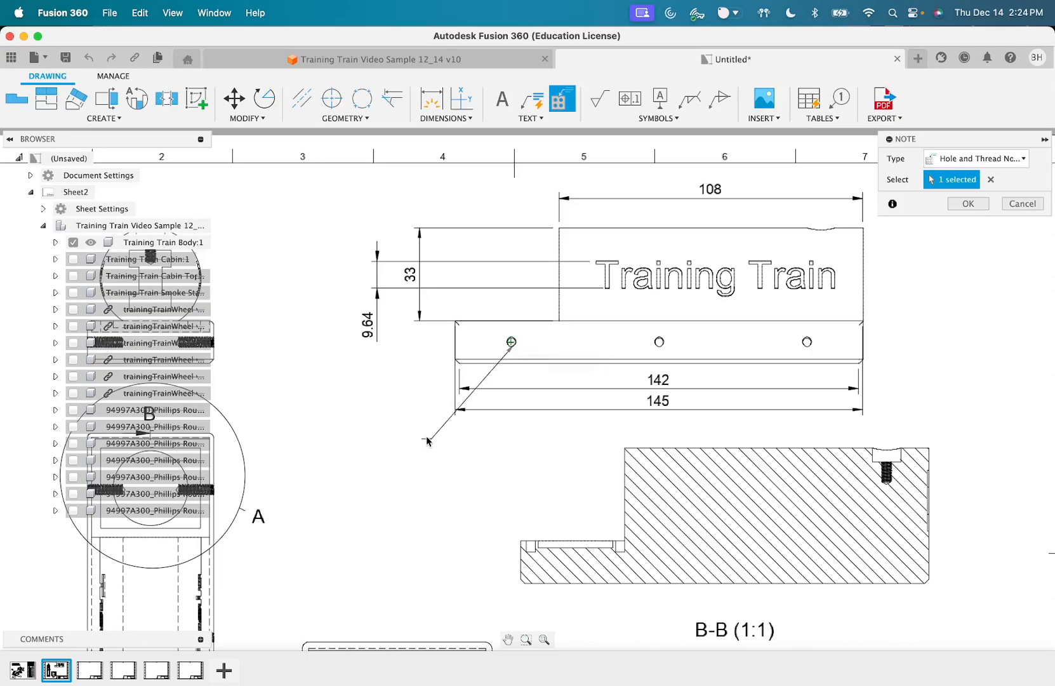
{"action": "left_click", "coordinate": [437, 454]}
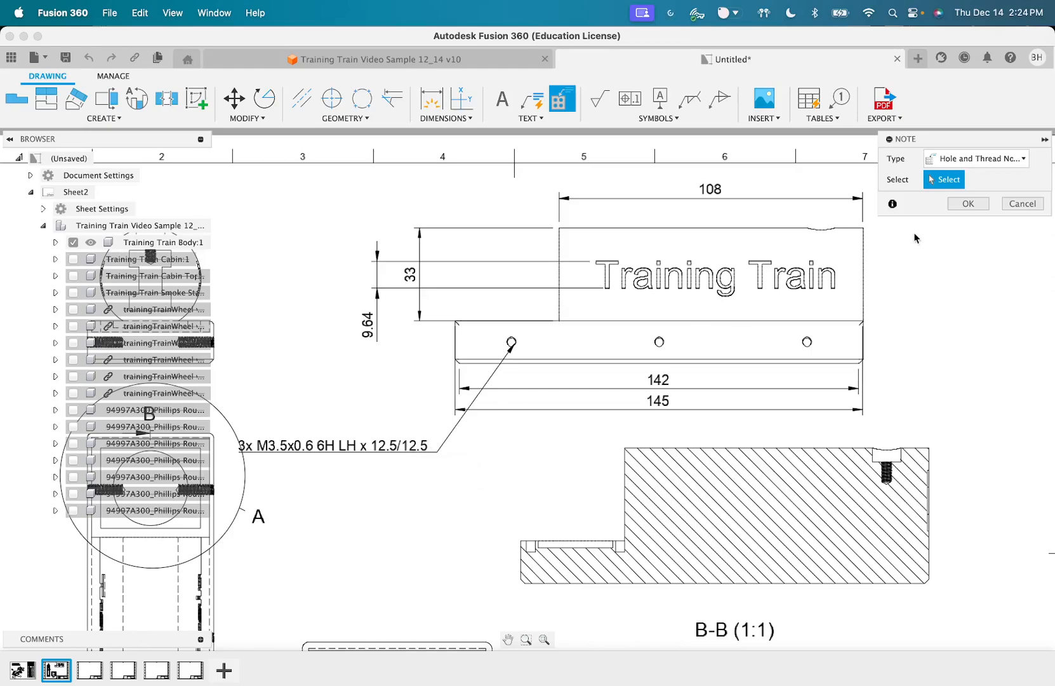
{"action": "left_click", "coordinate": [659, 343]}
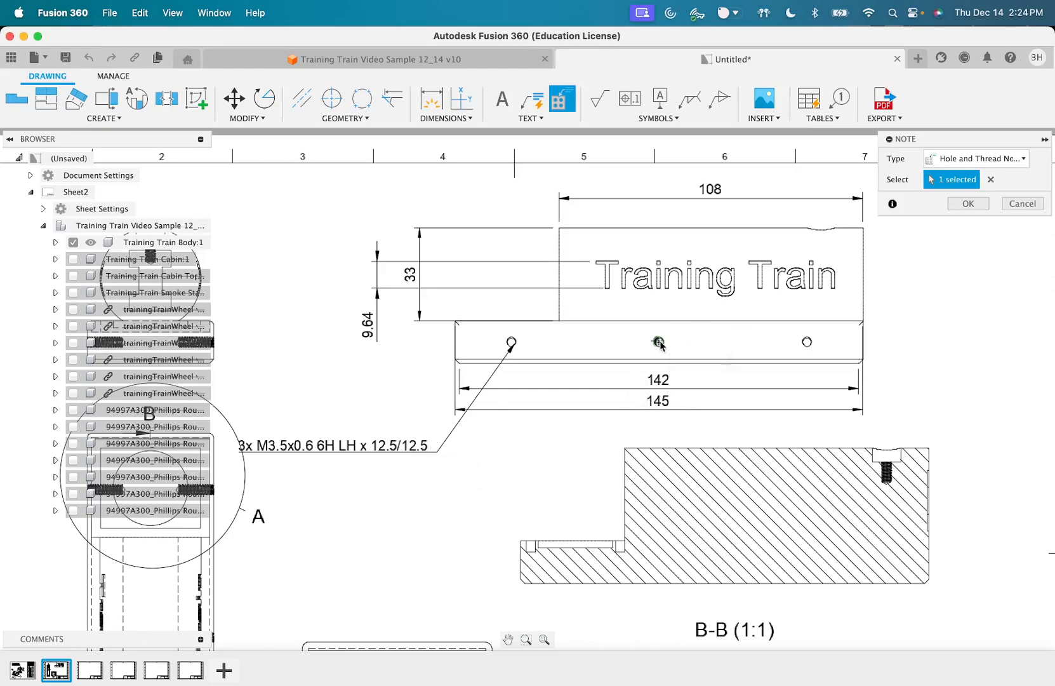
{"action": "left_click", "coordinate": [584, 455]}
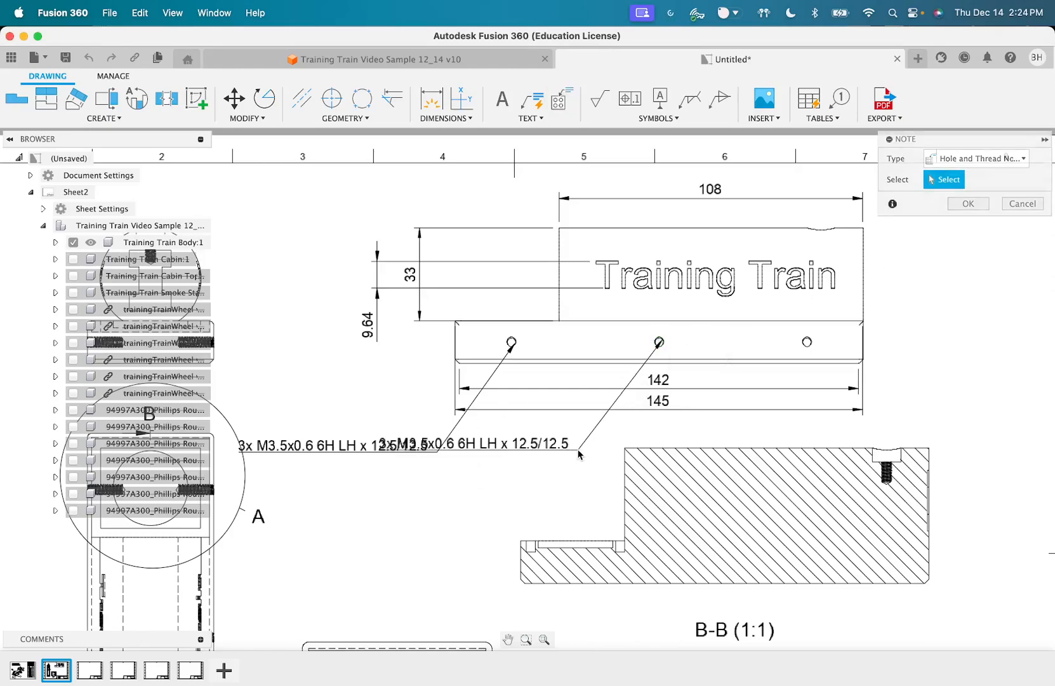
{"action": "left_click", "coordinate": [807, 343]}
{"action": "left_click", "coordinate": [740, 431]}
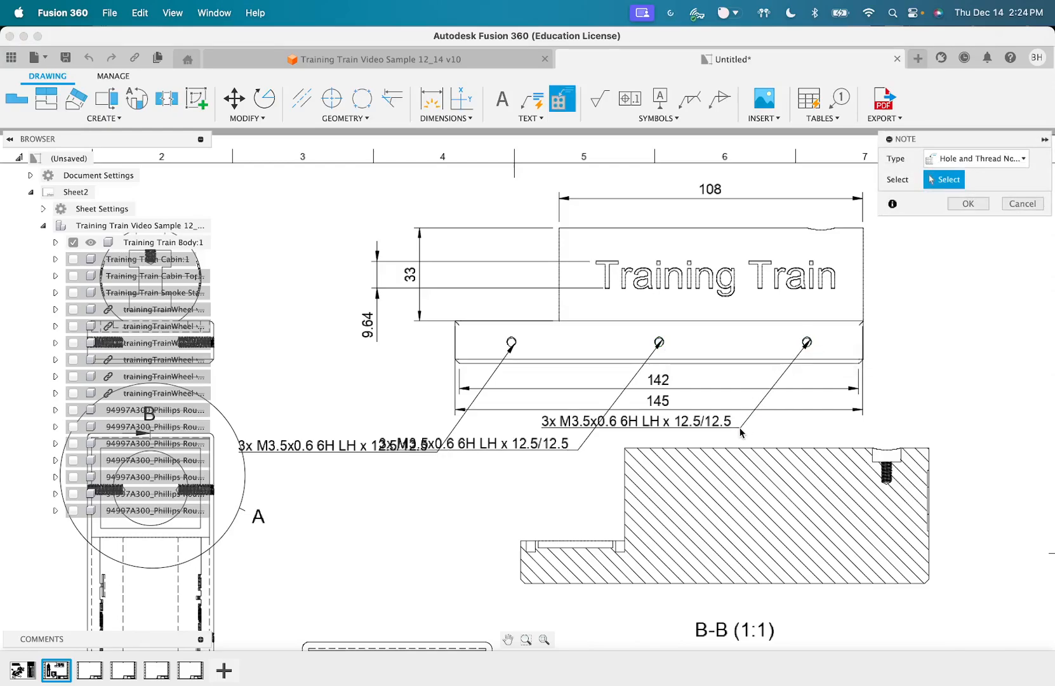
{"action": "left_click", "coordinate": [967, 203]}
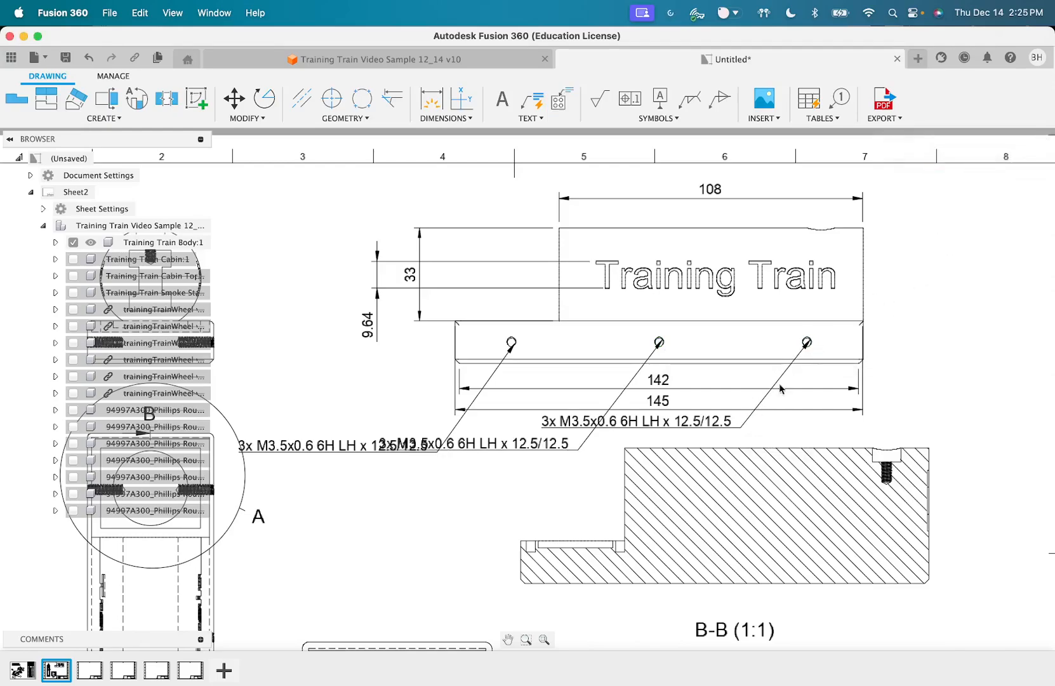
Spread the three thread notes apart so their texts no longer overlap, two below the side view and one beside the base
{"action": "left_click", "coordinate": [726, 428]}
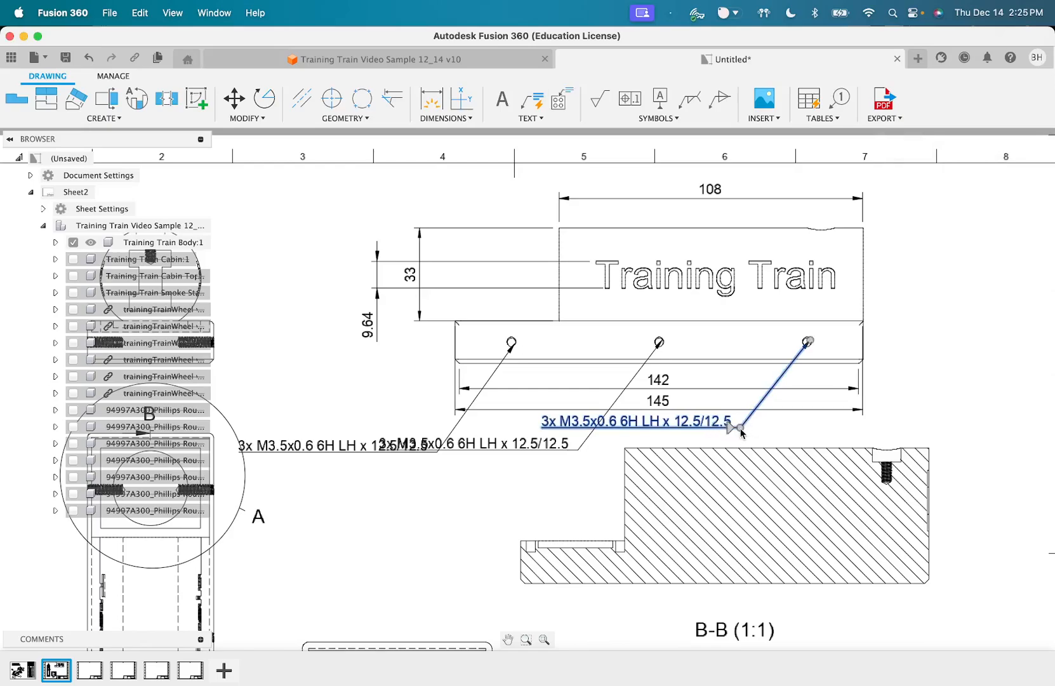
{"action": "left_click_drag", "start_coordinate": [740, 431], "coordinate": [848, 429]}
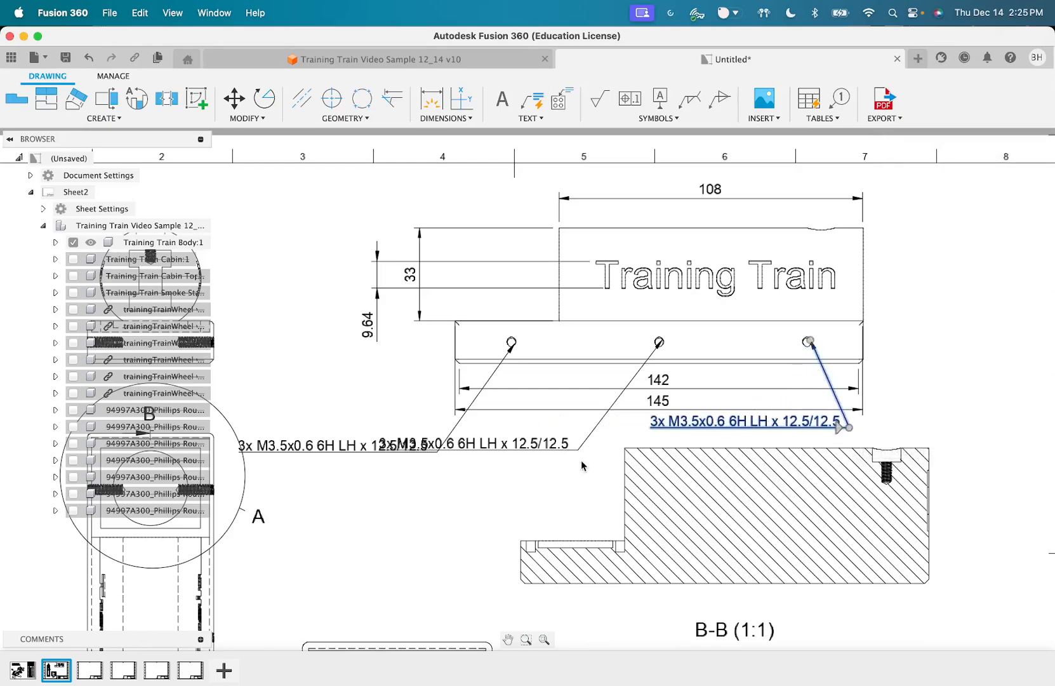
{"action": "left_click", "coordinate": [562, 448]}
{"action": "left_click_drag", "start_coordinate": [574, 452], "coordinate": [640, 435]}
{"action": "left_click", "coordinate": [438, 450]}
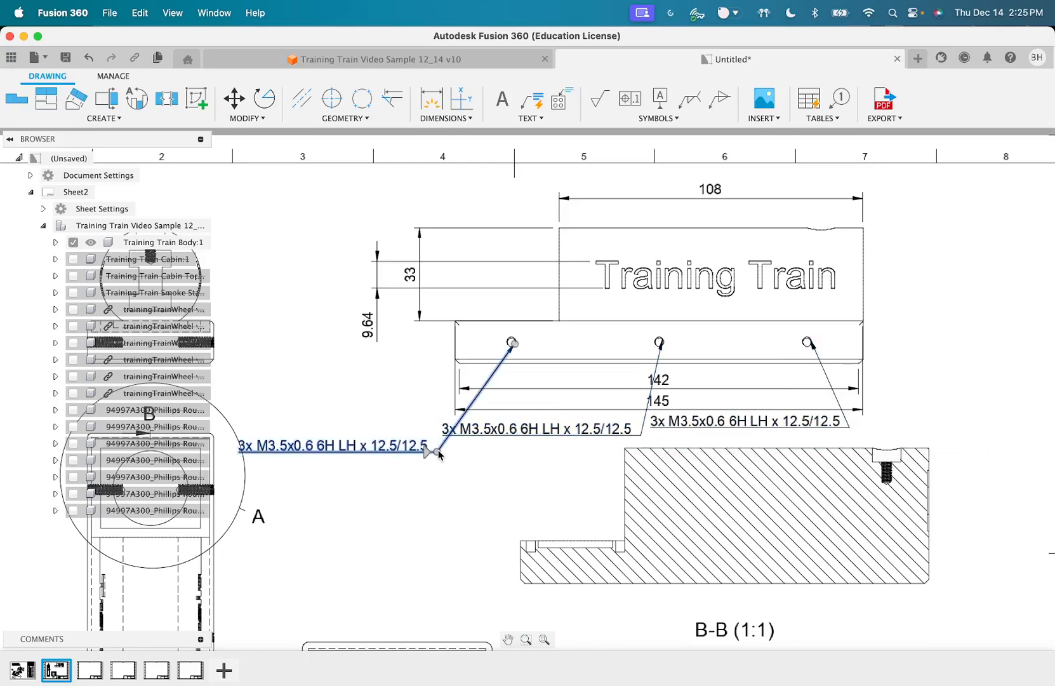
{"action": "left_click_drag", "start_coordinate": [437, 451], "coordinate": [437, 379]}
{"action": "left_click", "coordinate": [429, 468]}
{"action": "scroll", "coordinate": [569, 430], "scroll_direction": "right", "scroll_amount": 2}
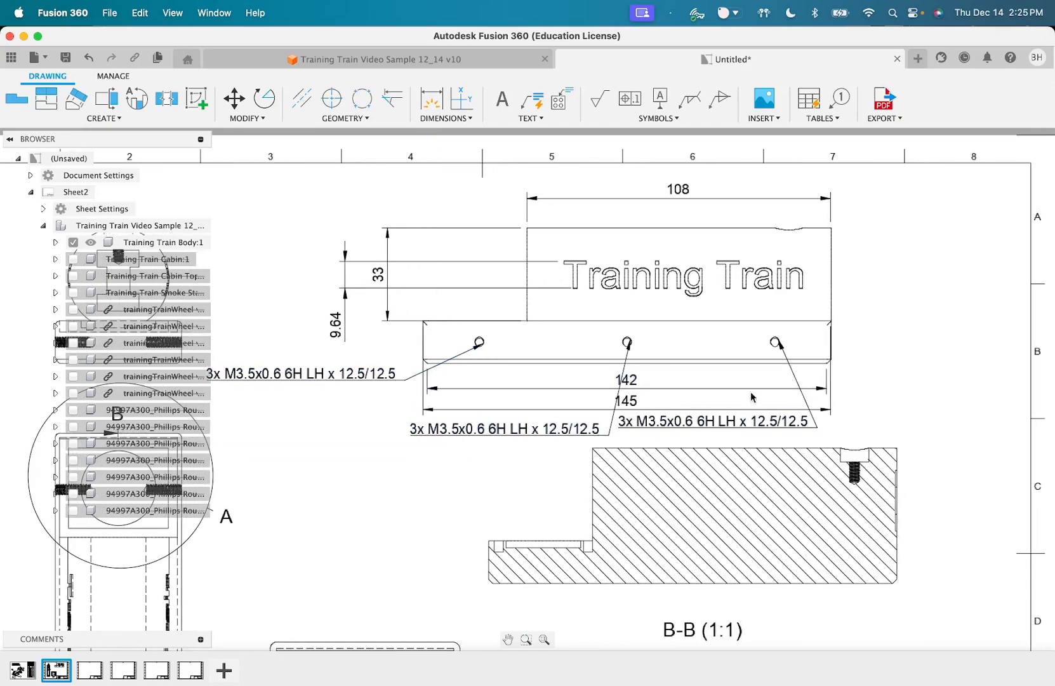
Add a hole and thread note to the centre hole near the lower end of the top view, placing it below the view
{"action": "scroll", "coordinate": [689, 446], "scroll_direction": "down", "scroll_amount": 2}
{"action": "scroll", "coordinate": [483, 466], "scroll_direction": "left", "scroll_amount": 4}
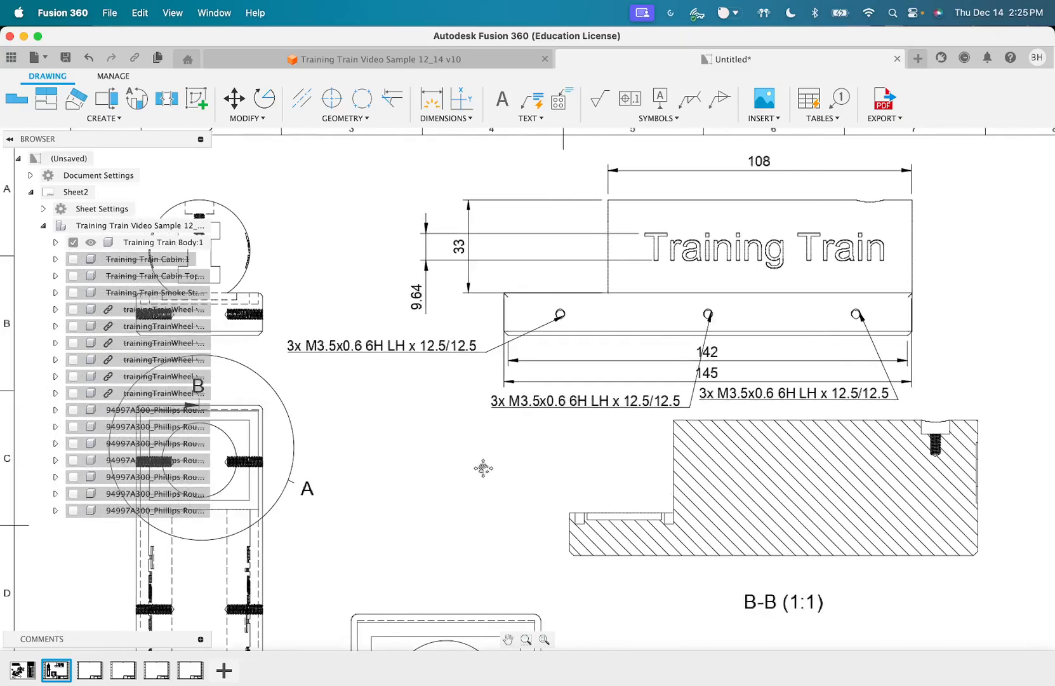
{"action": "scroll", "coordinate": [483, 467], "scroll_direction": "up", "scroll_amount": 2}
{"action": "scroll", "coordinate": [483, 467], "scroll_direction": "right", "scroll_amount": 3}
{"action": "scroll", "coordinate": [483, 466], "scroll_direction": "down", "scroll_amount": 6}
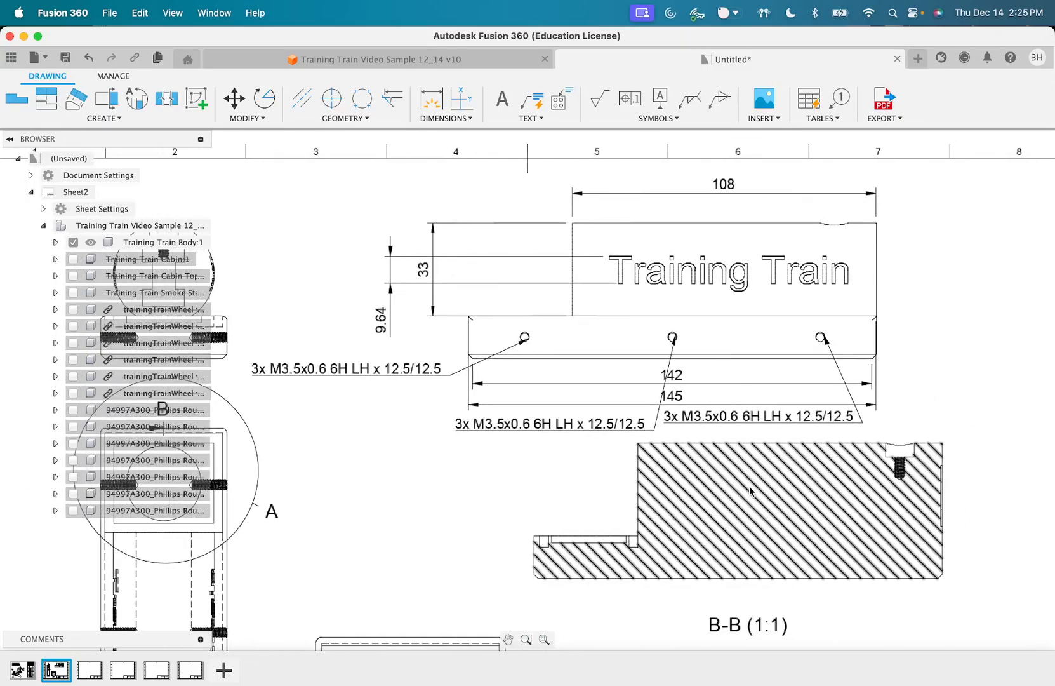
{"action": "scroll", "coordinate": [749, 485], "scroll_direction": "left", "scroll_amount": 7}
{"action": "scroll", "coordinate": [749, 490], "scroll_direction": "down", "scroll_amount": 5}
{"action": "scroll", "coordinate": [734, 342], "scroll_direction": "left", "scroll_amount": 1}
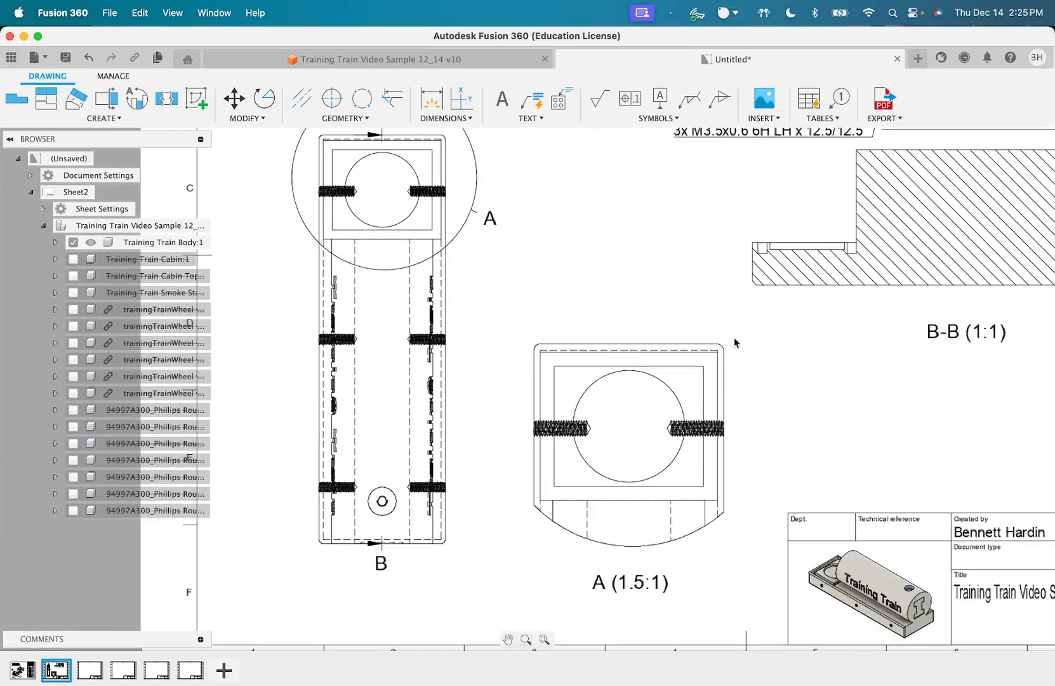
{"action": "left_click", "coordinate": [560, 99]}
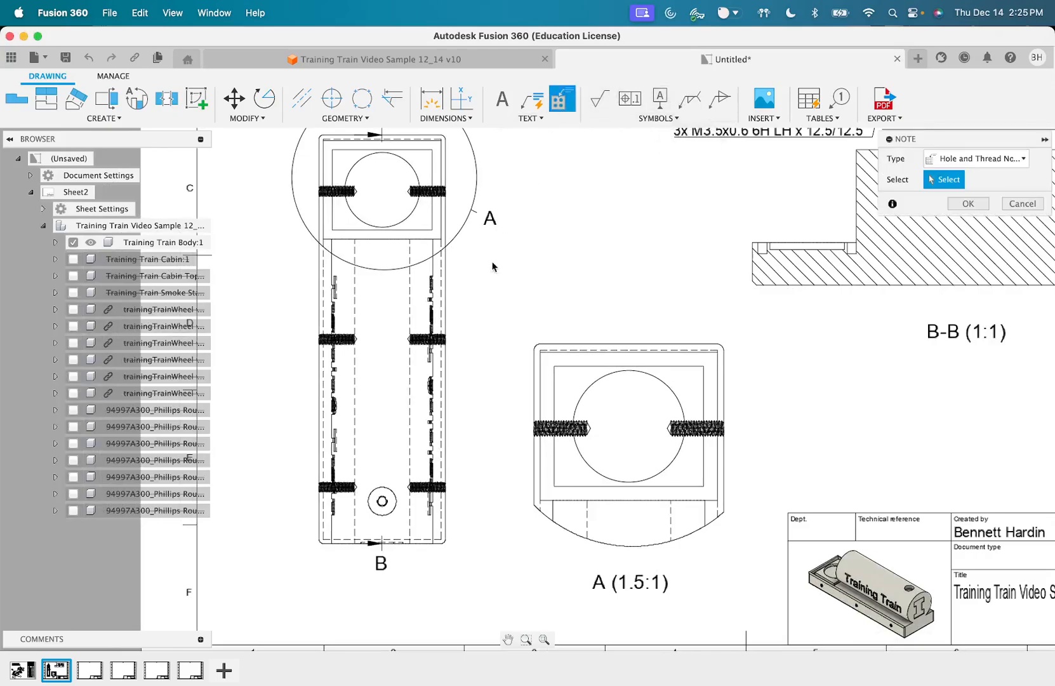
{"action": "left_click", "coordinate": [388, 603]}
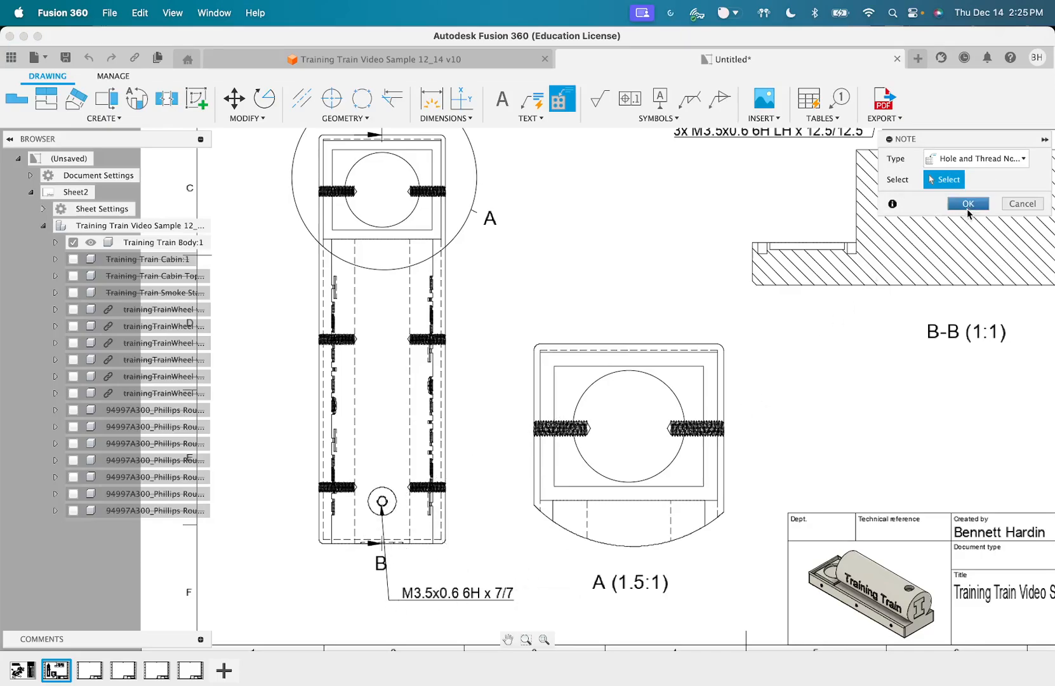
{"action": "left_click", "coordinate": [967, 209]}
Dimension the radius of the round body in the end view, placing the value outside the circle
{"action": "scroll", "coordinate": [387, 366], "scroll_direction": "up", "scroll_amount": 5}
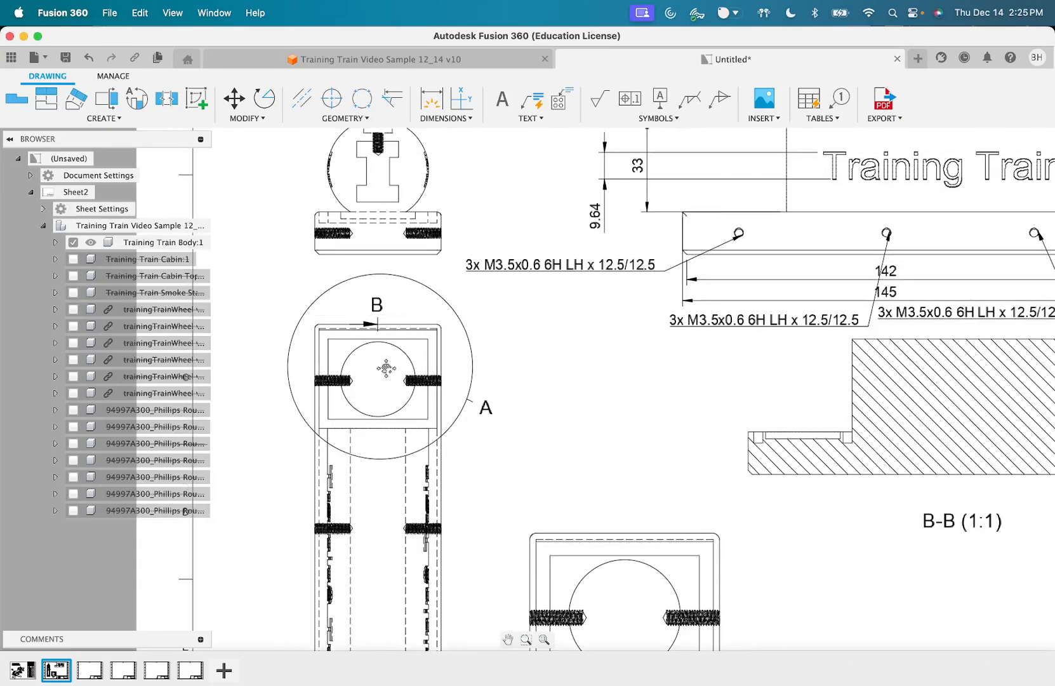
{"action": "scroll", "coordinate": [386, 368], "scroll_direction": "up", "scroll_amount": 2}
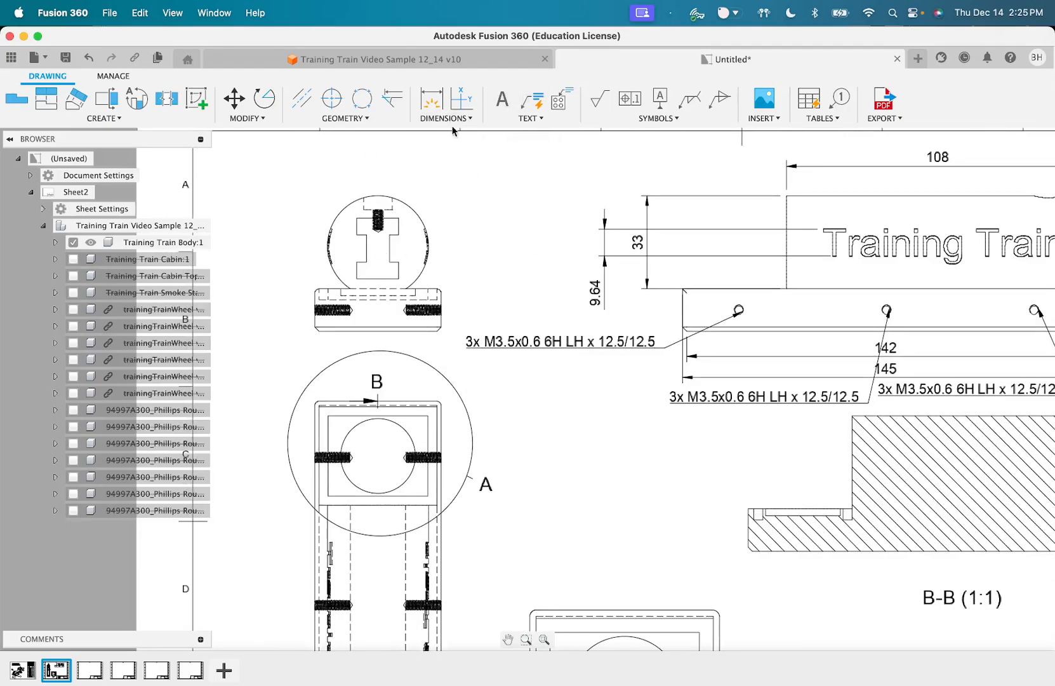
{"action": "scroll", "coordinate": [449, 408], "scroll_direction": "down", "scroll_amount": 1}
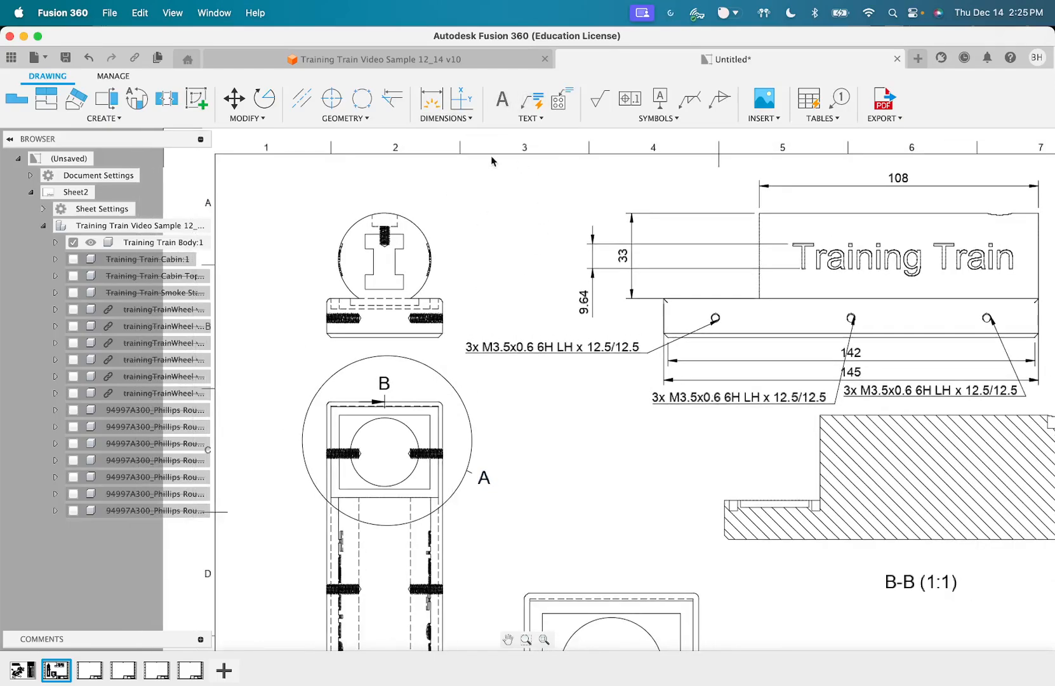
{"action": "left_click", "coordinate": [432, 98]}
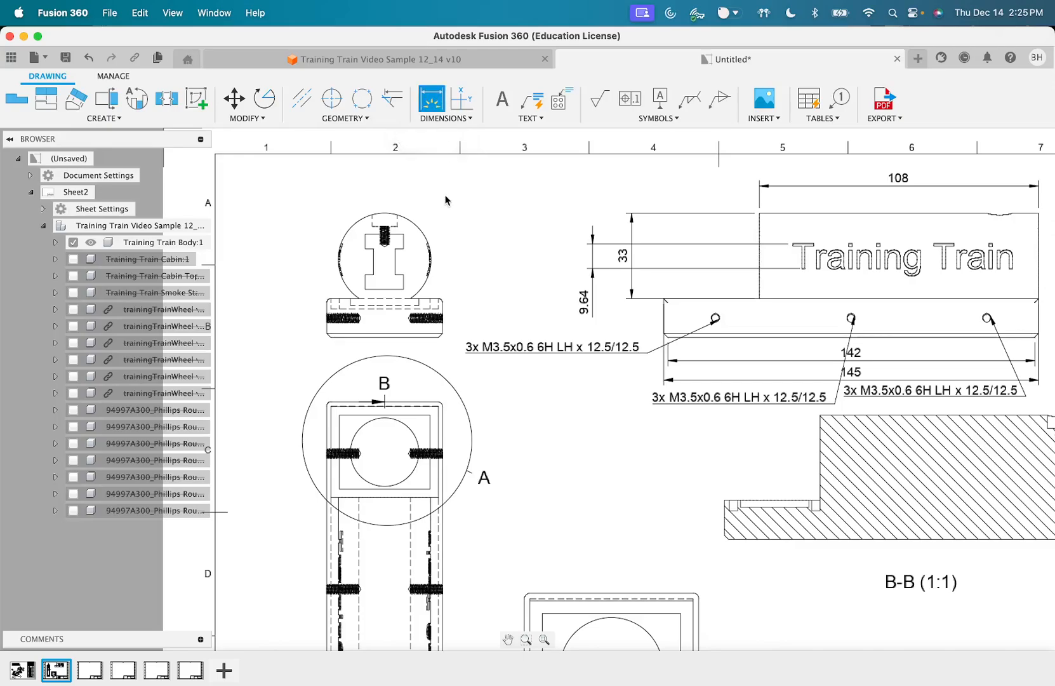
{"action": "left_click", "coordinate": [429, 234]}
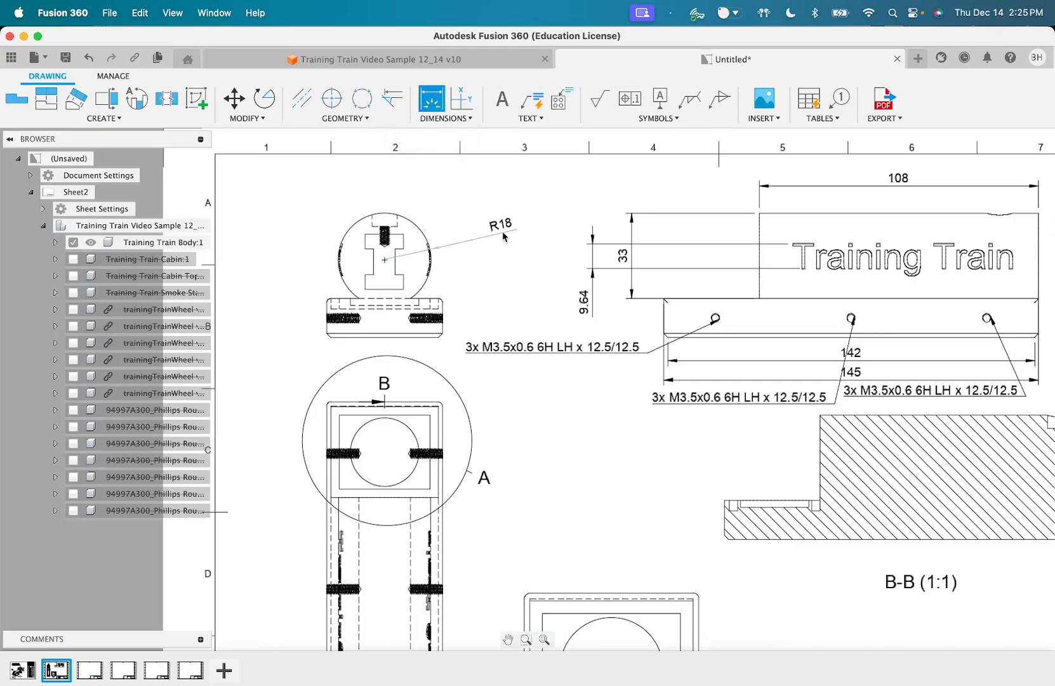
Try a radius dimension on the shallow dip in the side view's upper edge and delete it
{"action": "scroll", "coordinate": [517, 349], "scroll_direction": "down", "scroll_amount": 3}
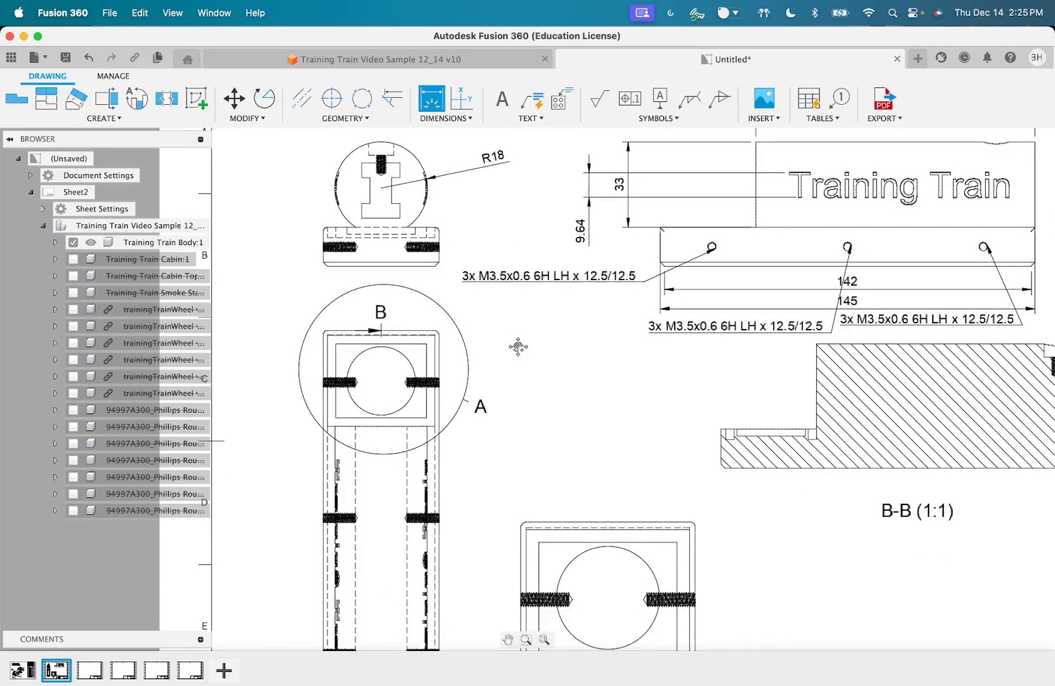
{"action": "scroll", "coordinate": [574, 503], "scroll_direction": "down", "scroll_amount": 3}
{"action": "scroll", "coordinate": [575, 503], "scroll_direction": "right", "scroll_amount": 5}
{"action": "scroll", "coordinate": [574, 503], "scroll_direction": "up", "scroll_amount": 2}
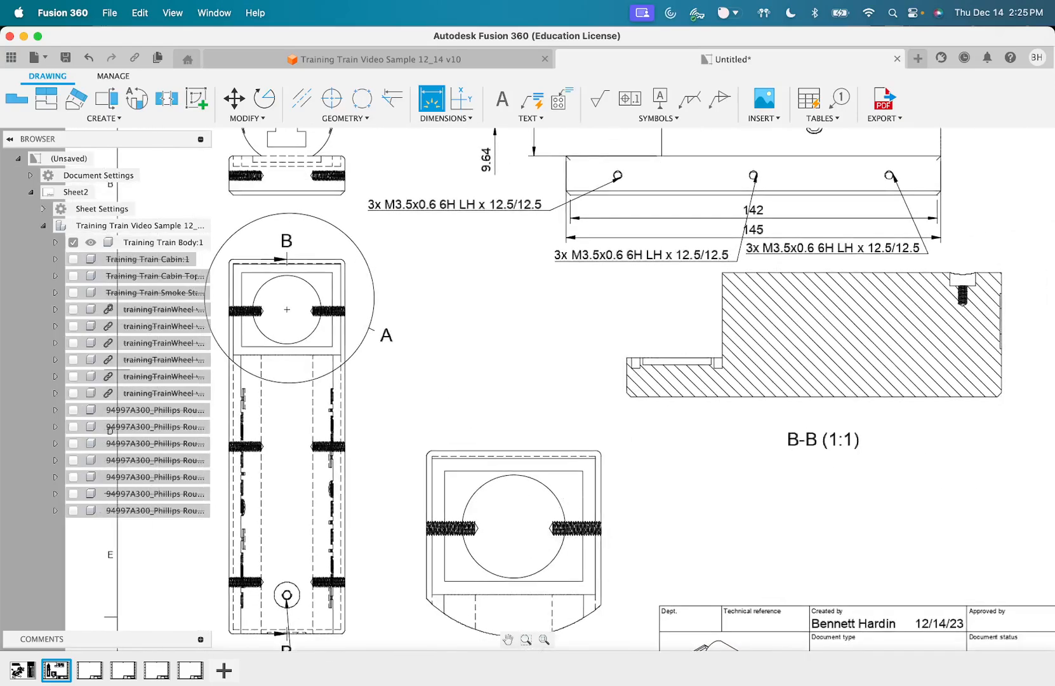
{"action": "scroll", "coordinate": [492, 396], "scroll_direction": "up", "scroll_amount": 3}
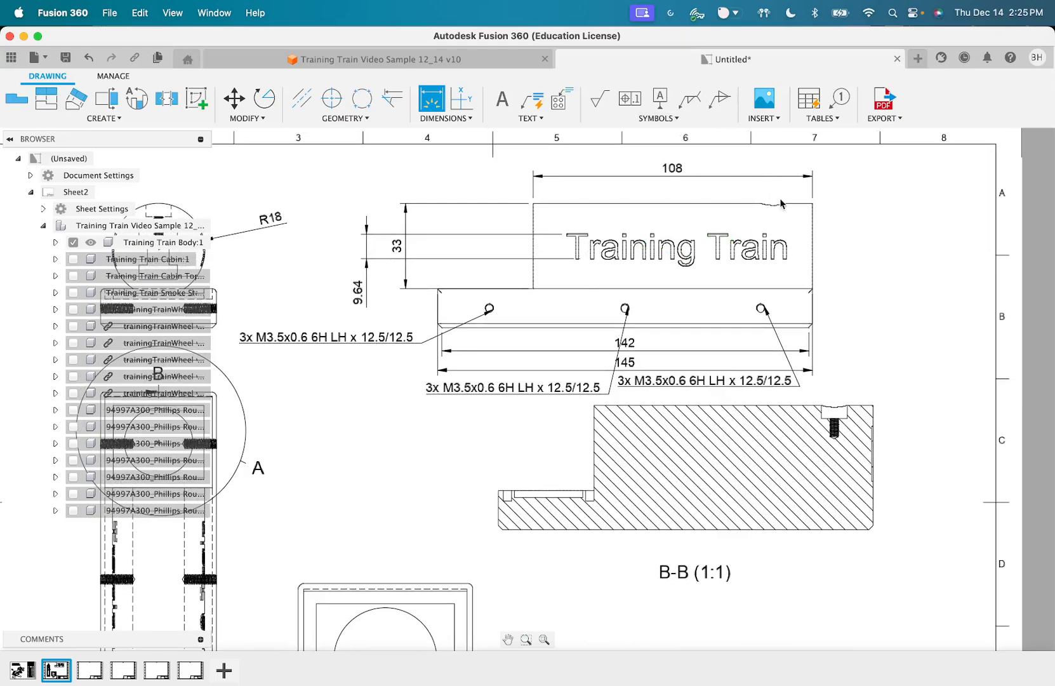
{"action": "left_click", "coordinate": [778, 207]}
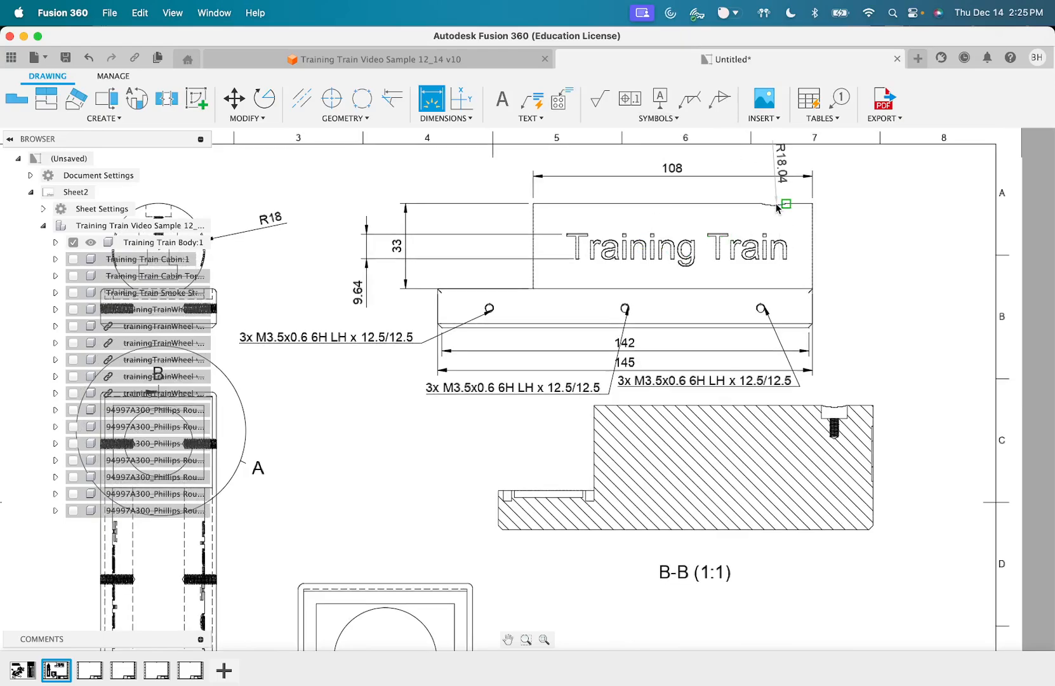
{"action": "left_click", "coordinate": [844, 164]}
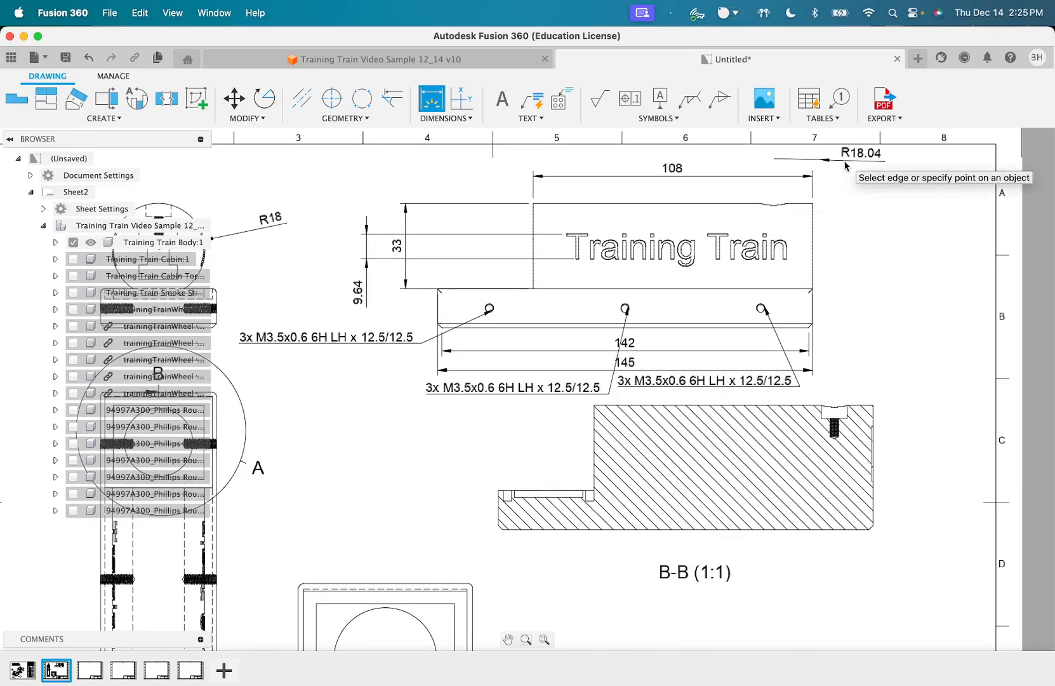
{"action": "key", "text": "Escape"}
{"action": "left_click", "coordinate": [866, 154]}
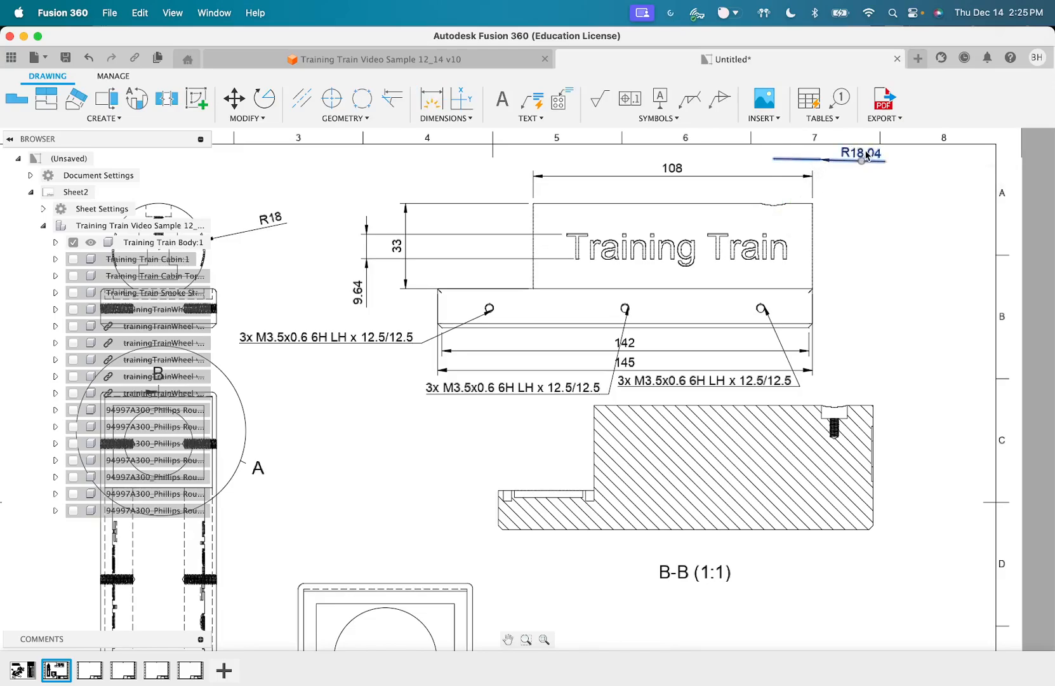
{"action": "key", "text": "Delete"}
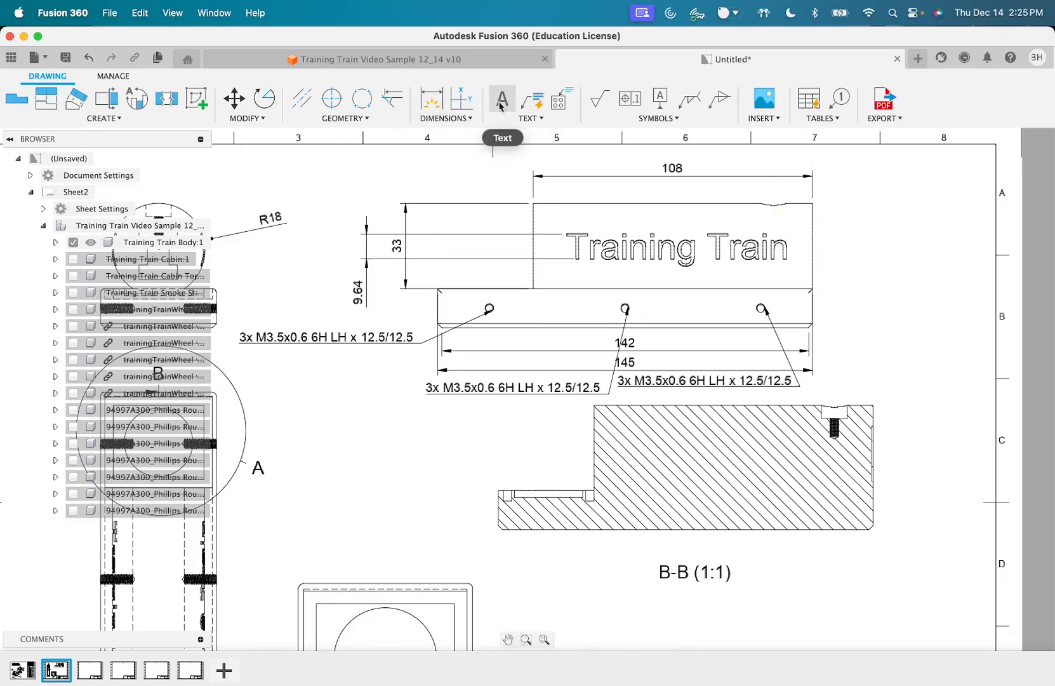
Dimension the radius of the shallow dip in the side view's upper edge, placing the value below the dip over the lettering
{"action": "left_click", "coordinate": [431, 100]}
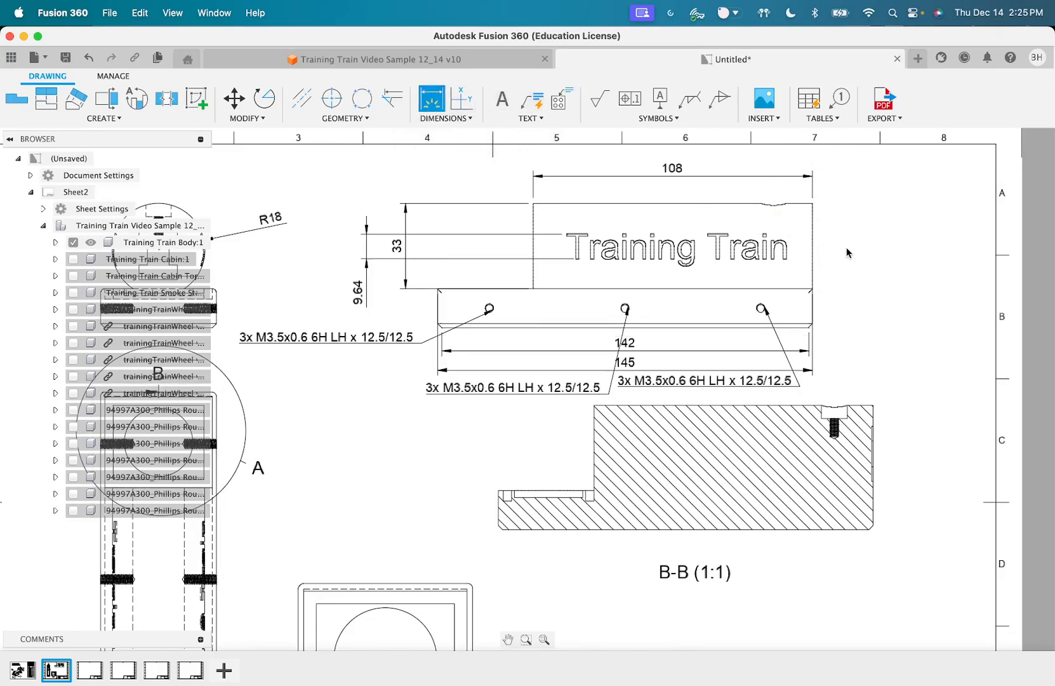
{"action": "left_click", "coordinate": [774, 208]}
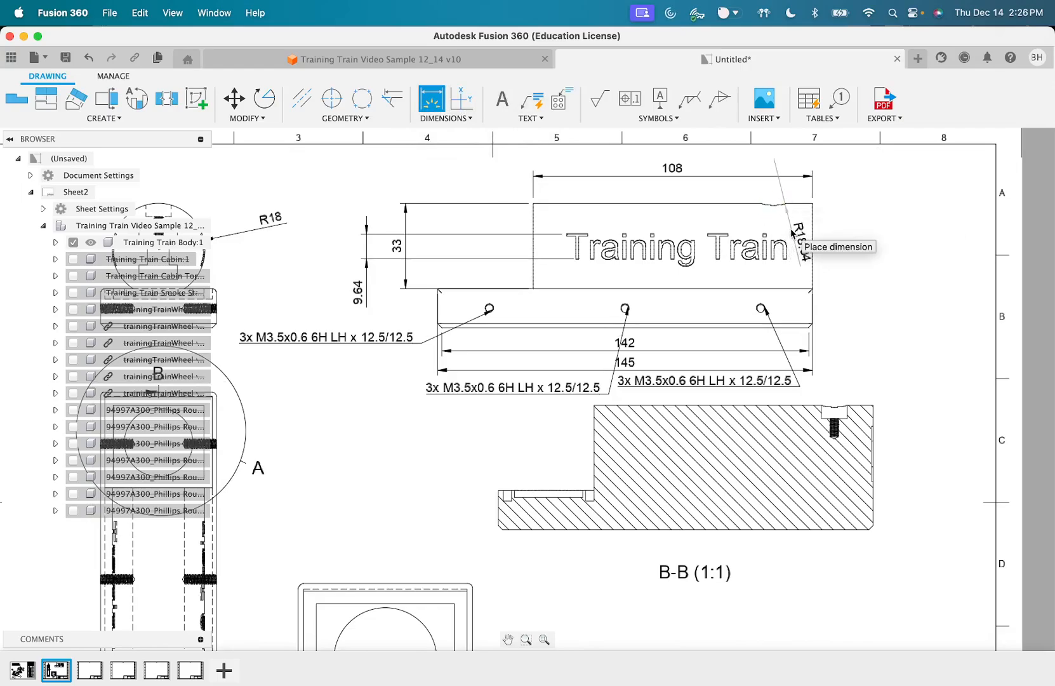
{"action": "left_click", "coordinate": [793, 234]}
{"action": "key", "text": "Escape"}
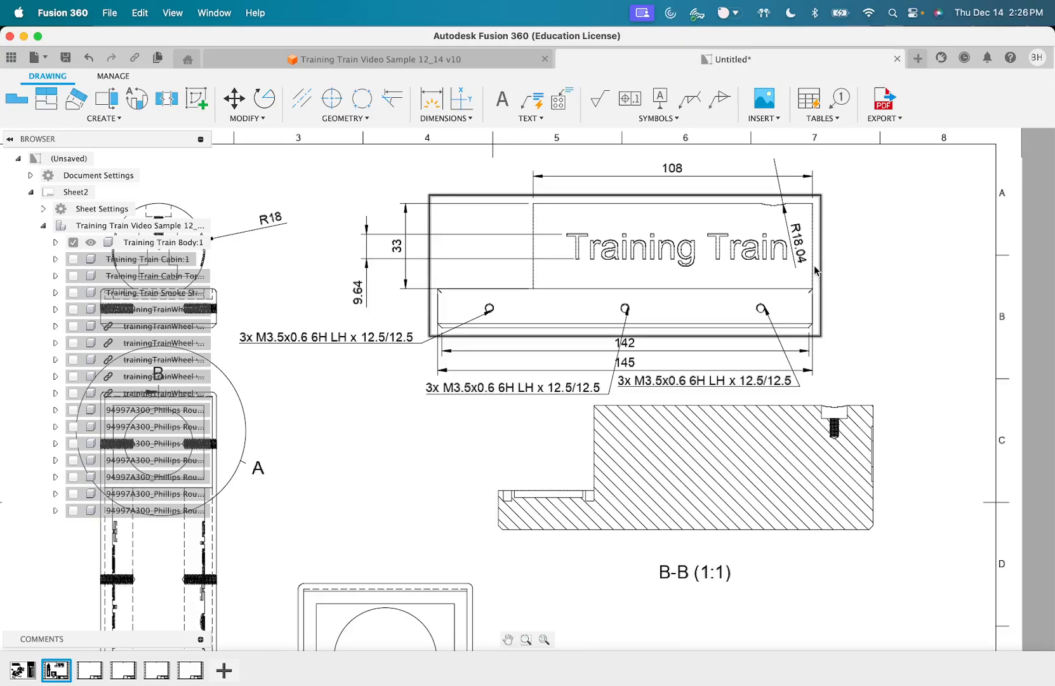
Dimension the overall height of the side view, placing the value outside the front end of the body
{"action": "left_click", "coordinate": [432, 100]}
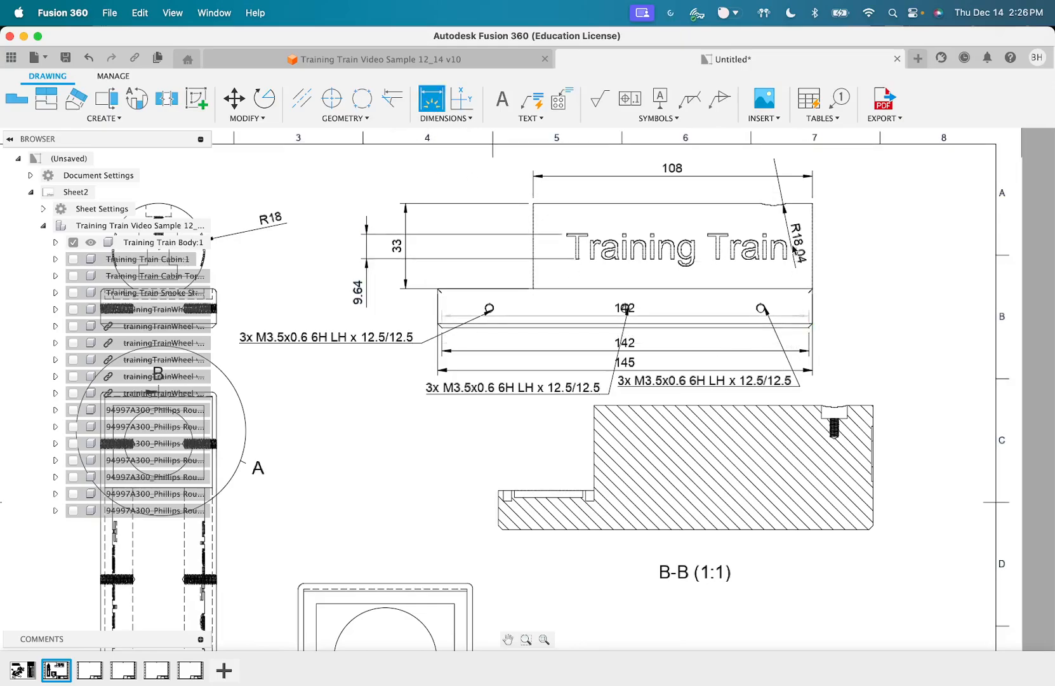
{"action": "left_click", "coordinate": [804, 207]}
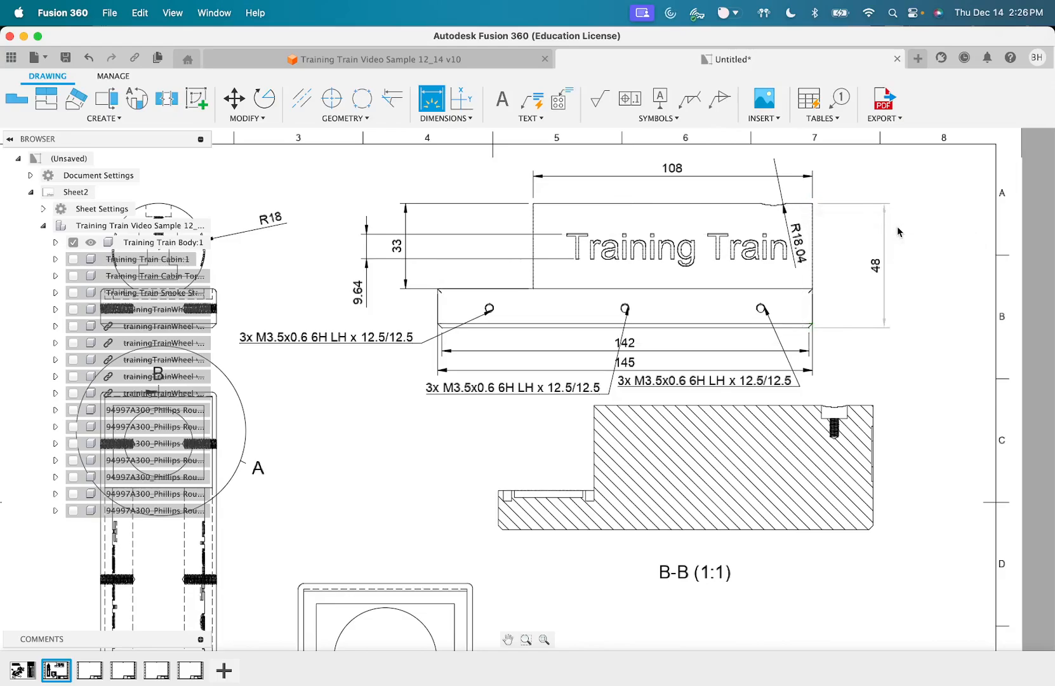
{"action": "left_click", "coordinate": [895, 232]}
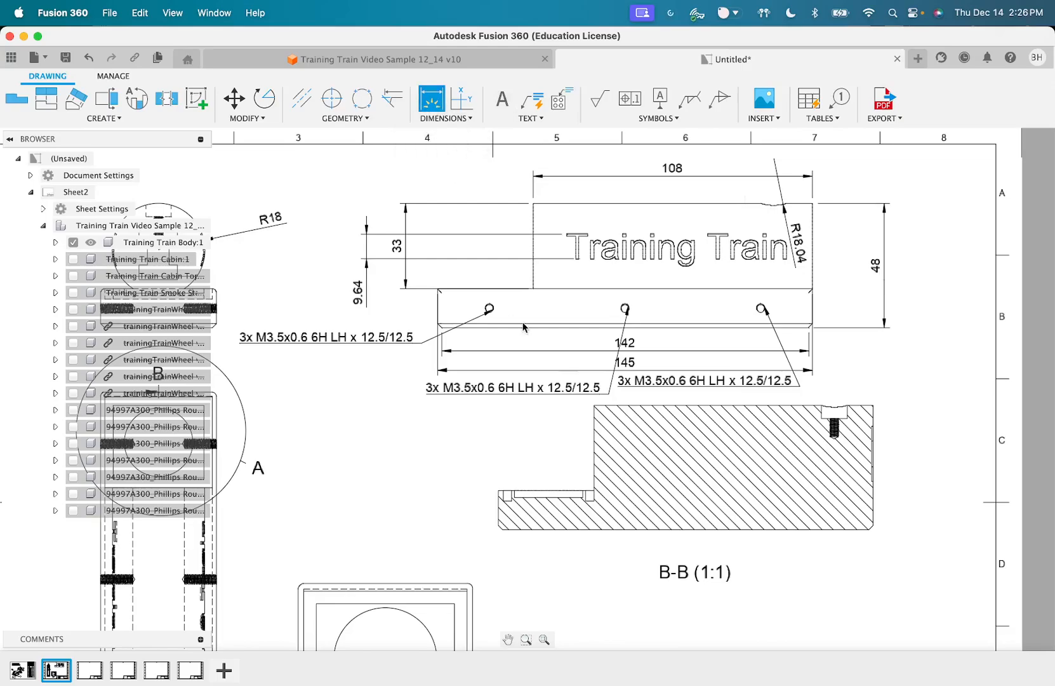
{"action": "scroll", "coordinate": [809, 424], "scroll_direction": "right", "scroll_amount": 3}
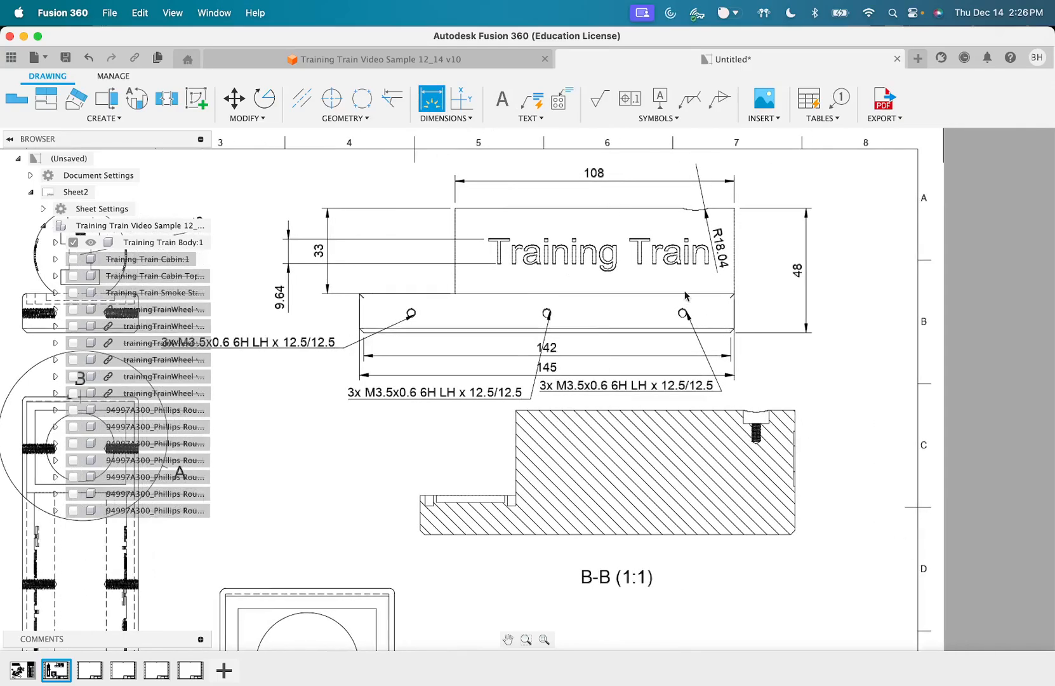
{"action": "scroll", "coordinate": [781, 387], "scroll_direction": "down", "scroll_amount": 2}
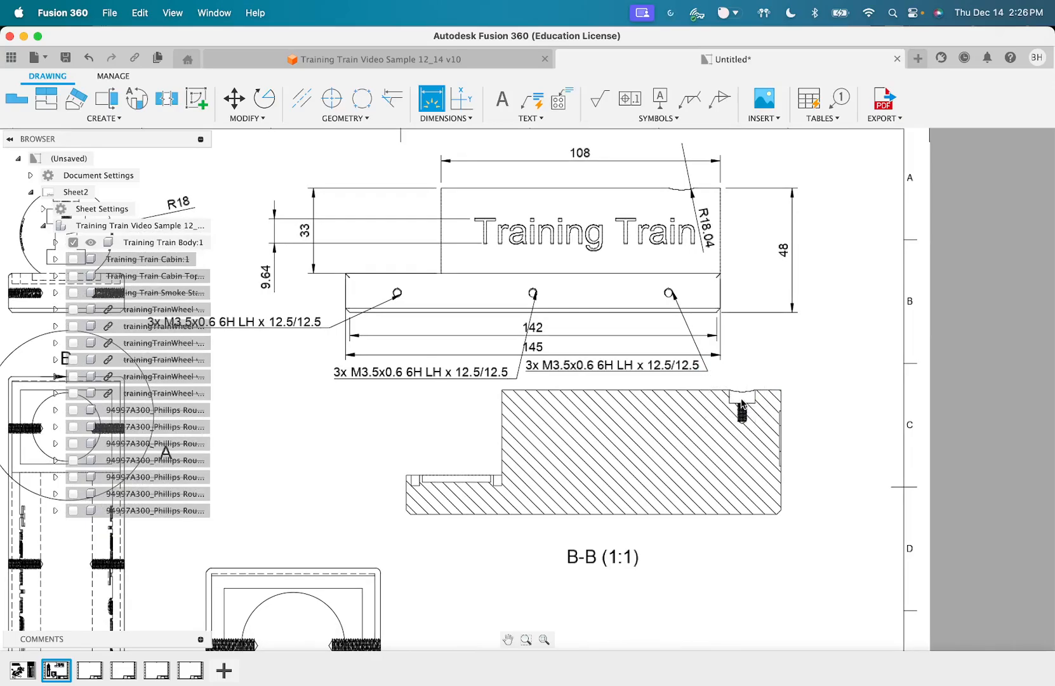
{"action": "key", "text": "Escape"}
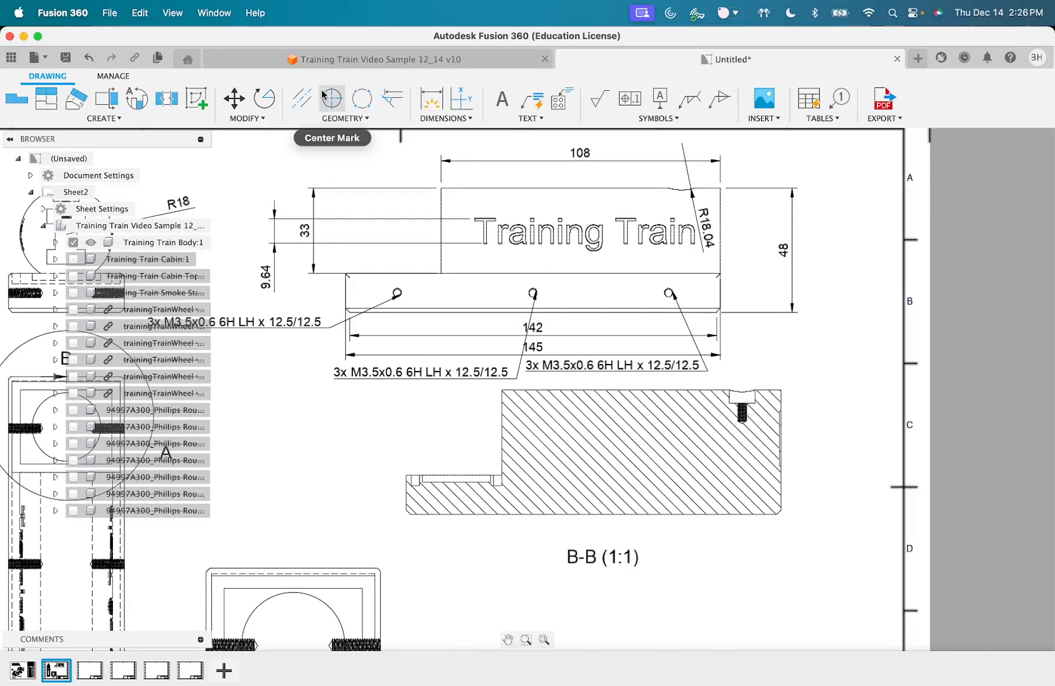
Add a centerline through the counterbored screw hole in section view B-B, using the two side walls of the counterbore
{"action": "left_click", "coordinate": [304, 98]}
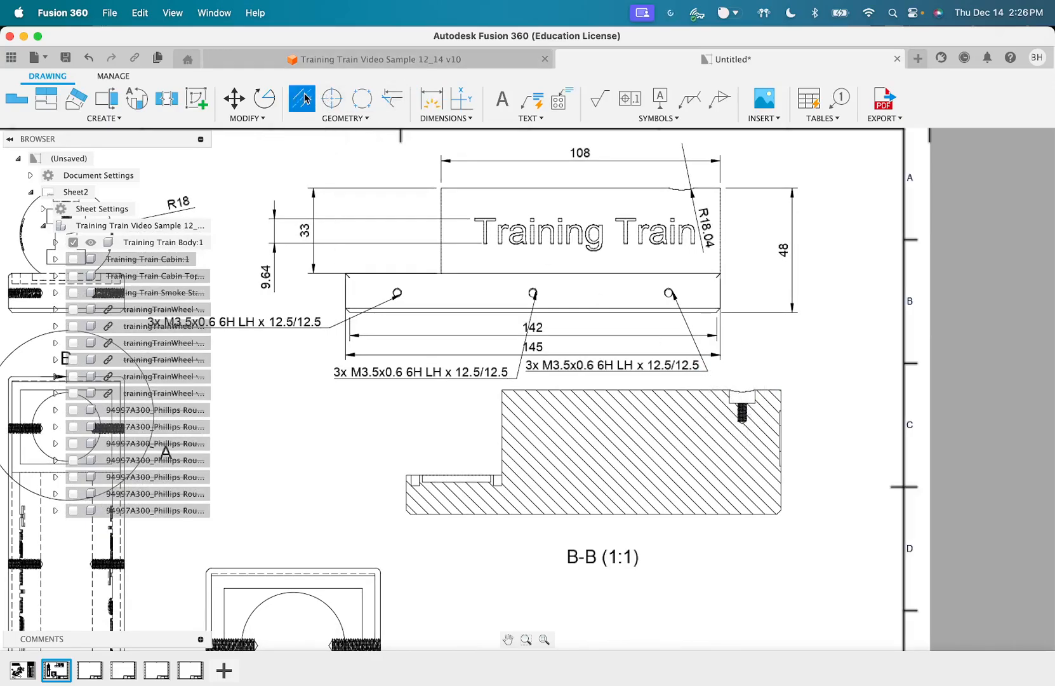
{"action": "left_click", "coordinate": [729, 396]}
{"action": "left_click", "coordinate": [755, 400]}
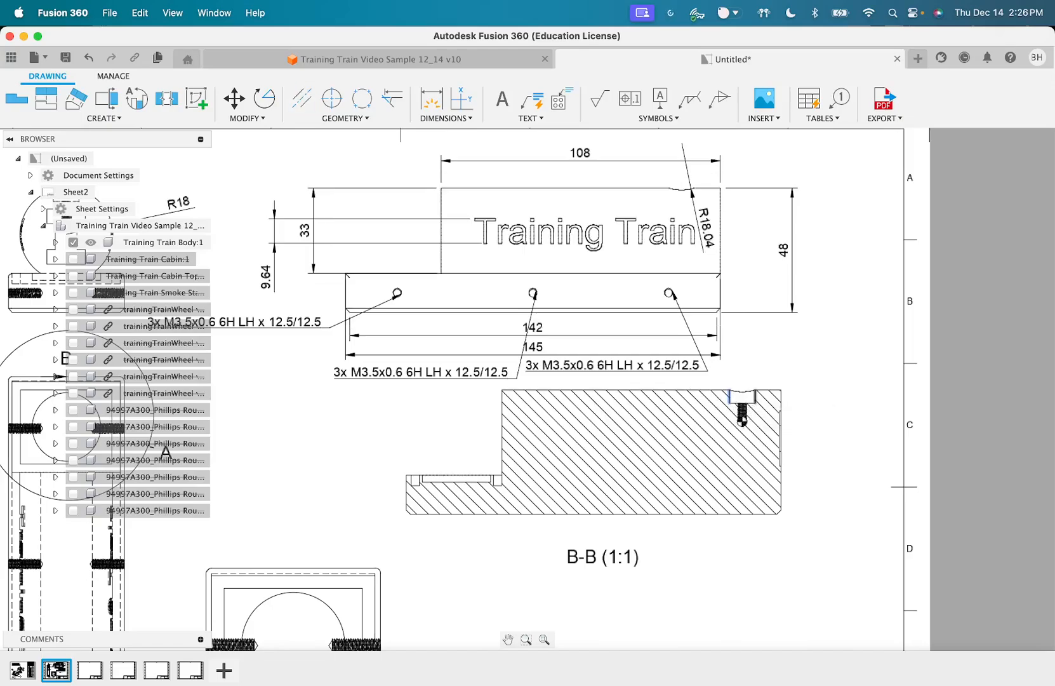
{"action": "left_click", "coordinate": [307, 102]}
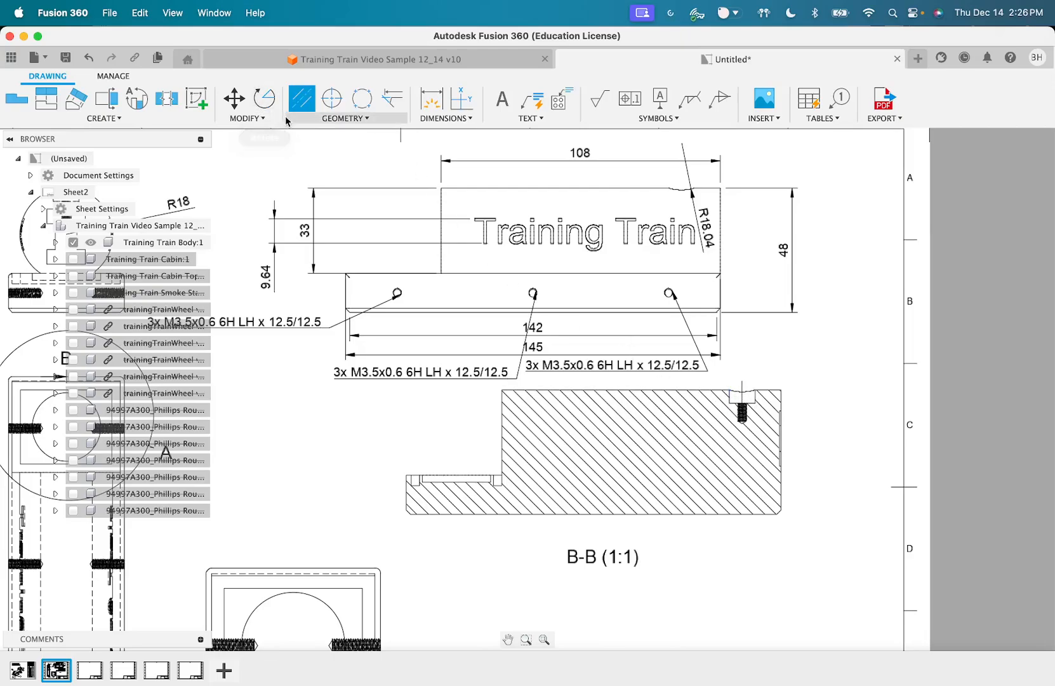
{"action": "key", "text": "Escape"}
Dimension the distance from the screw hole's centerline to the nearby end face in section B-B, placing it above the view
{"action": "left_click", "coordinate": [432, 102]}
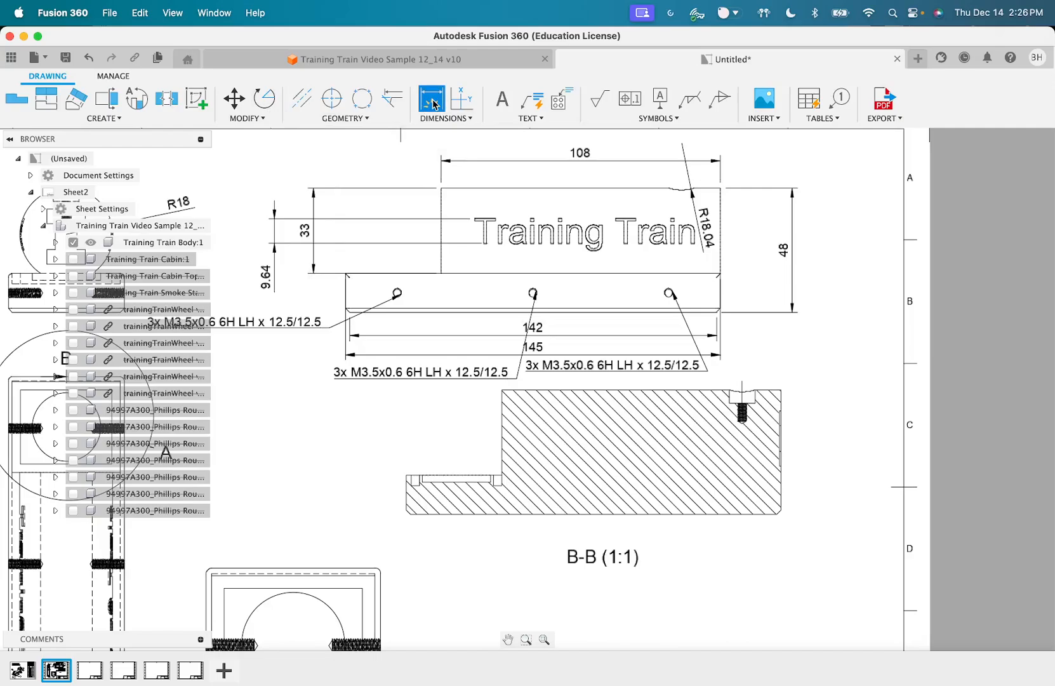
{"action": "left_click", "coordinate": [743, 397]}
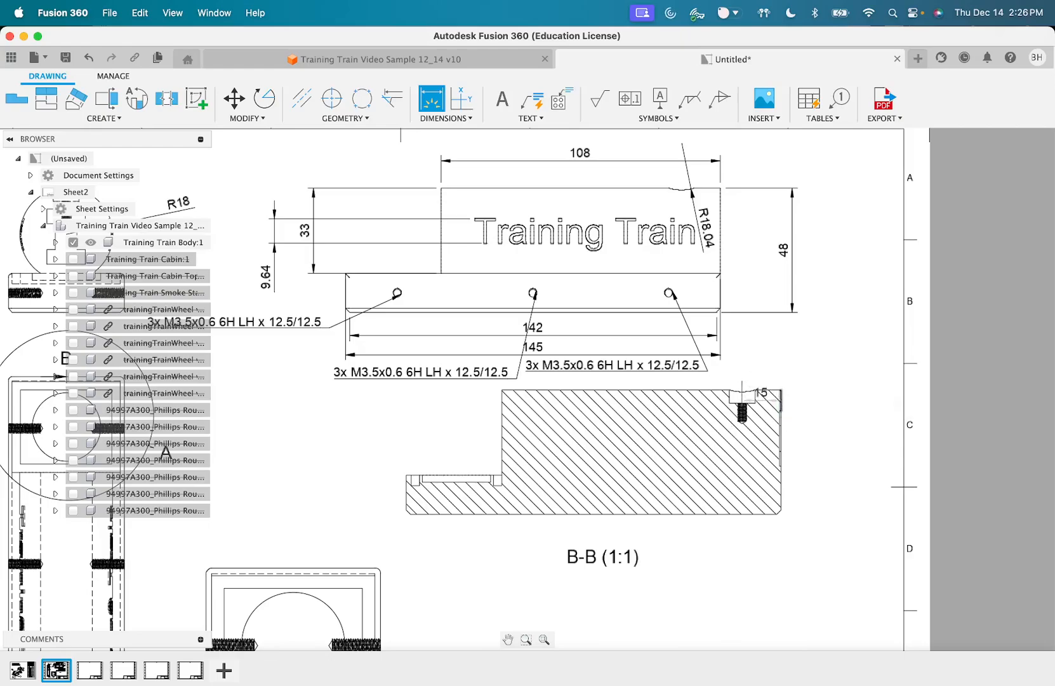
{"action": "key", "text": "Escape"}
{"action": "left_click", "coordinate": [781, 391]}
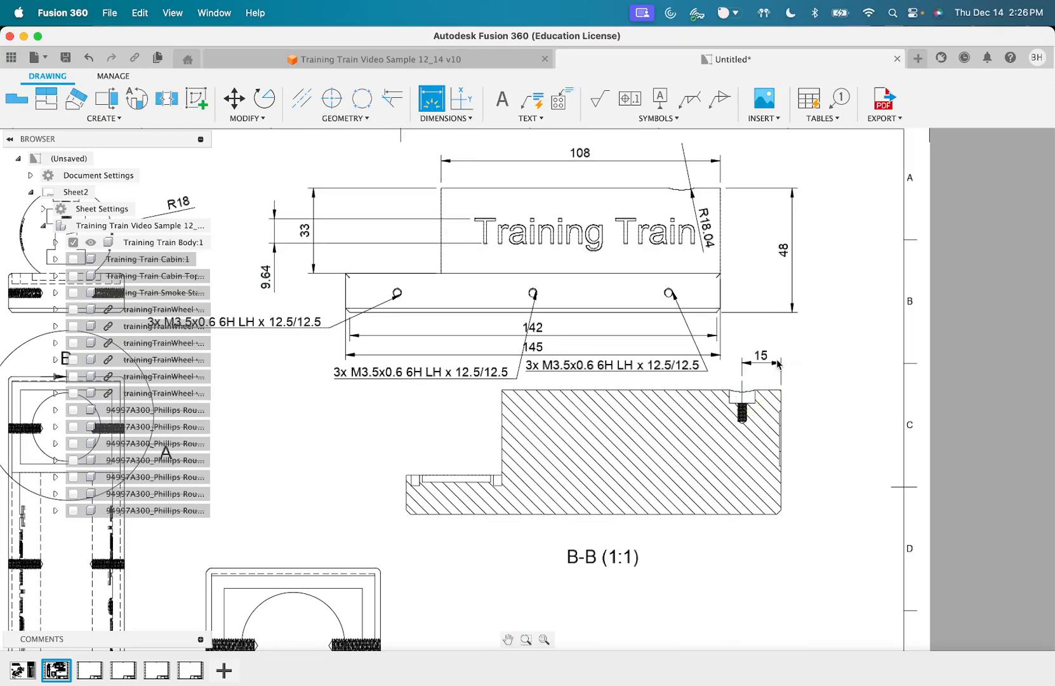
{"action": "key", "text": "Escape"}
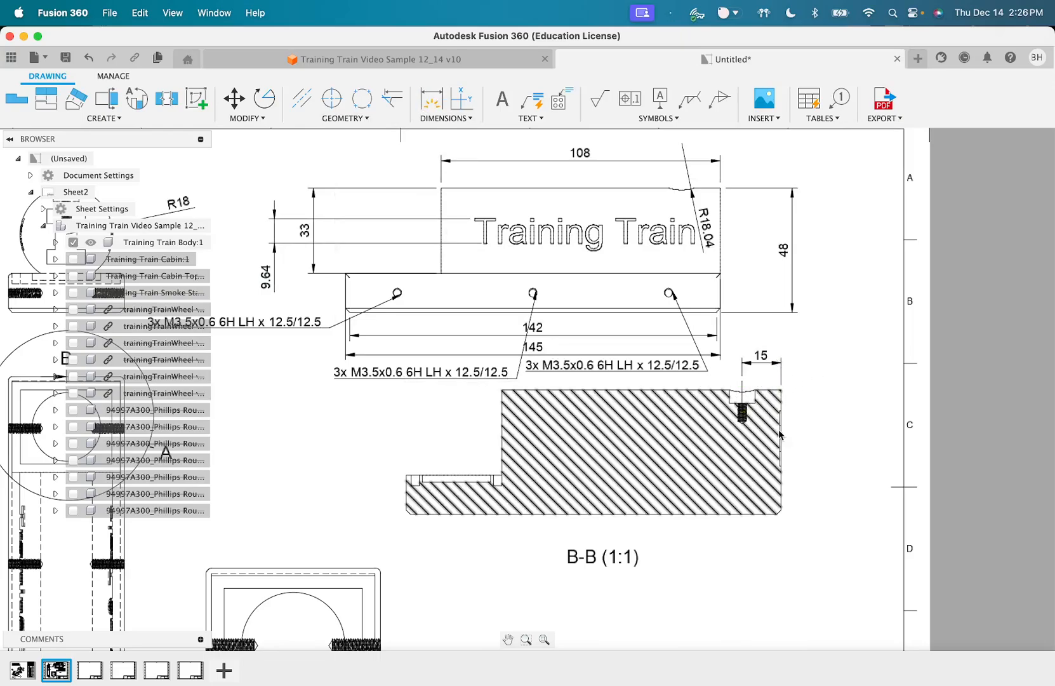
Dimension the depth of the shallow recess in the end face of section B-B, placing the value outside the upper corner
{"action": "left_click", "coordinate": [431, 98]}
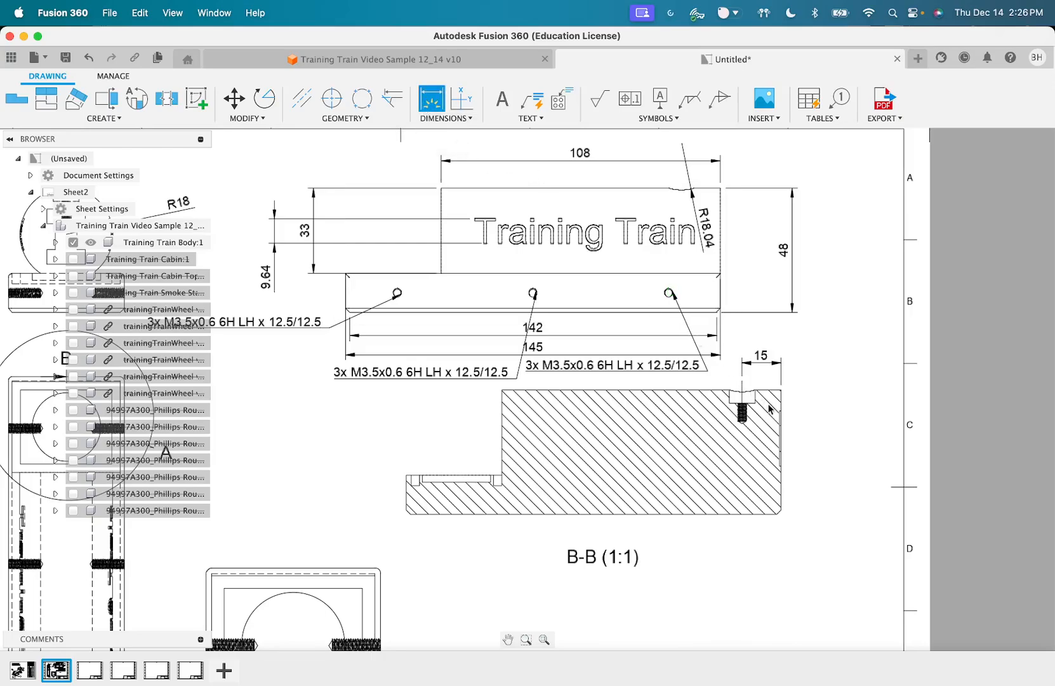
{"action": "scroll", "coordinate": [784, 416], "scroll_direction": "up", "scroll_amount": 10}
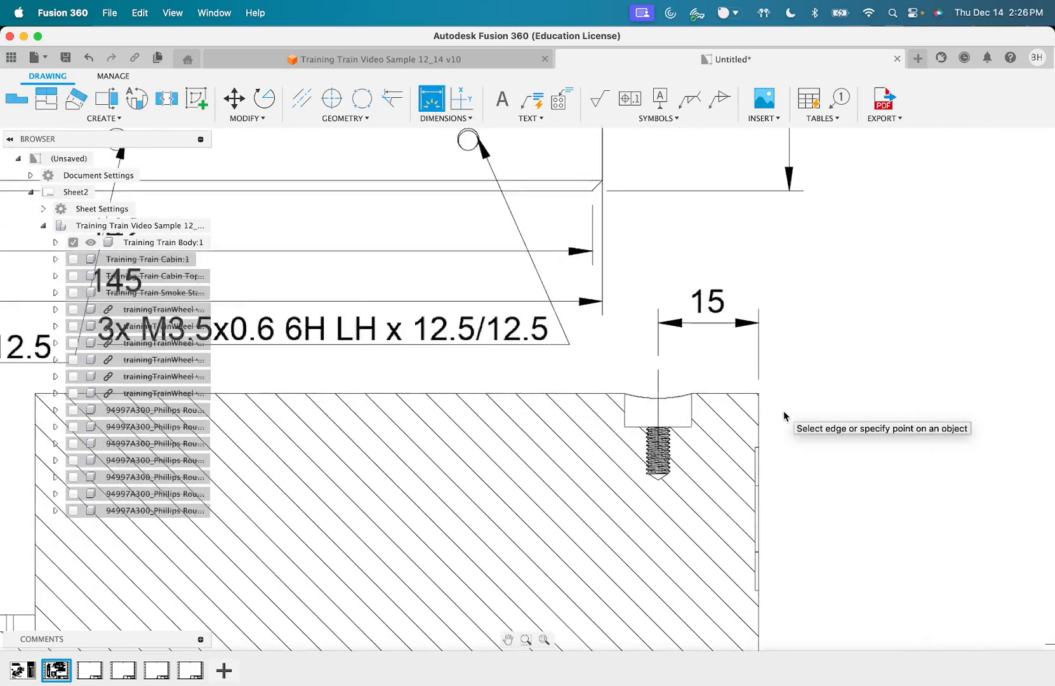
{"action": "scroll", "coordinate": [784, 416], "scroll_direction": "up", "scroll_amount": 4}
{"action": "scroll", "coordinate": [784, 414], "scroll_direction": "down", "scroll_amount": 4}
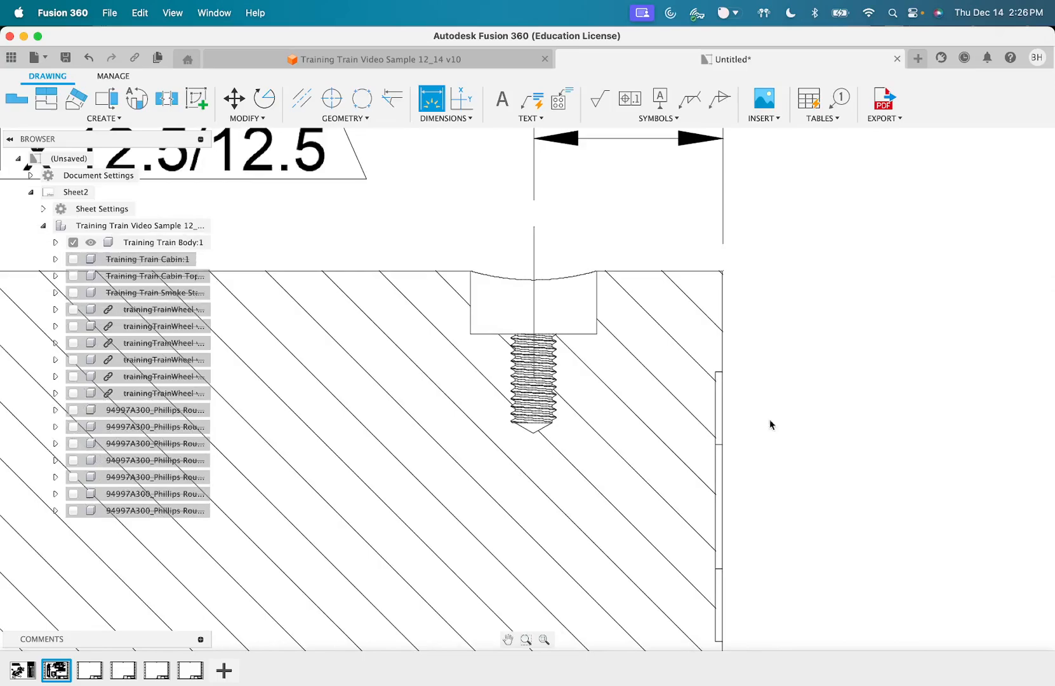
{"action": "left_click", "coordinate": [714, 413]}
{"action": "left_click", "coordinate": [723, 410]}
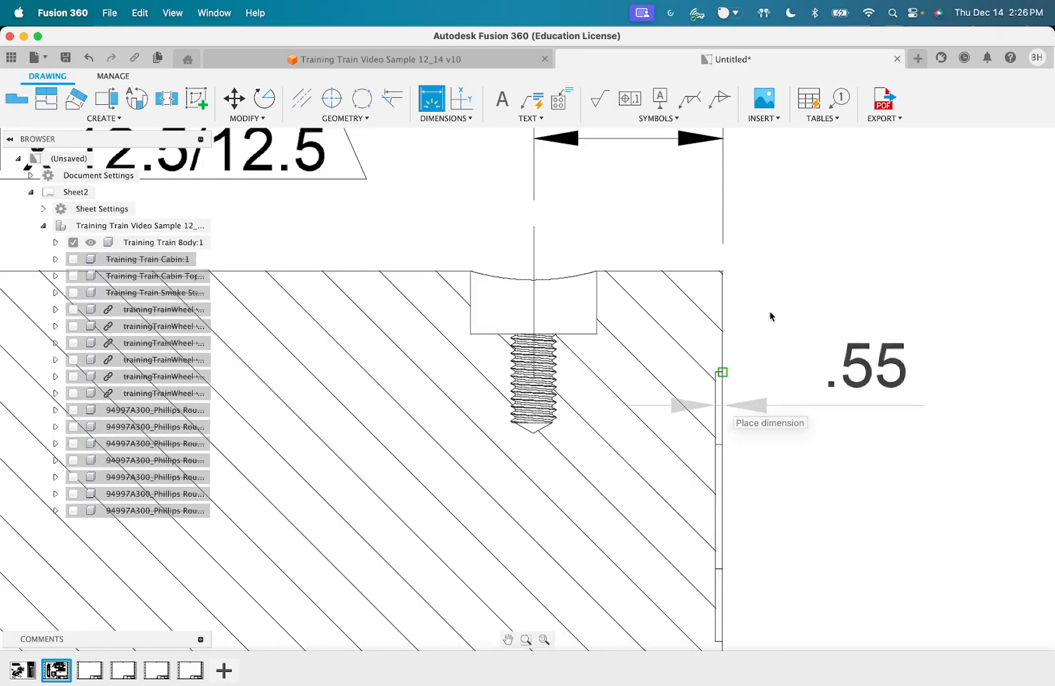
{"action": "left_click", "coordinate": [785, 241]}
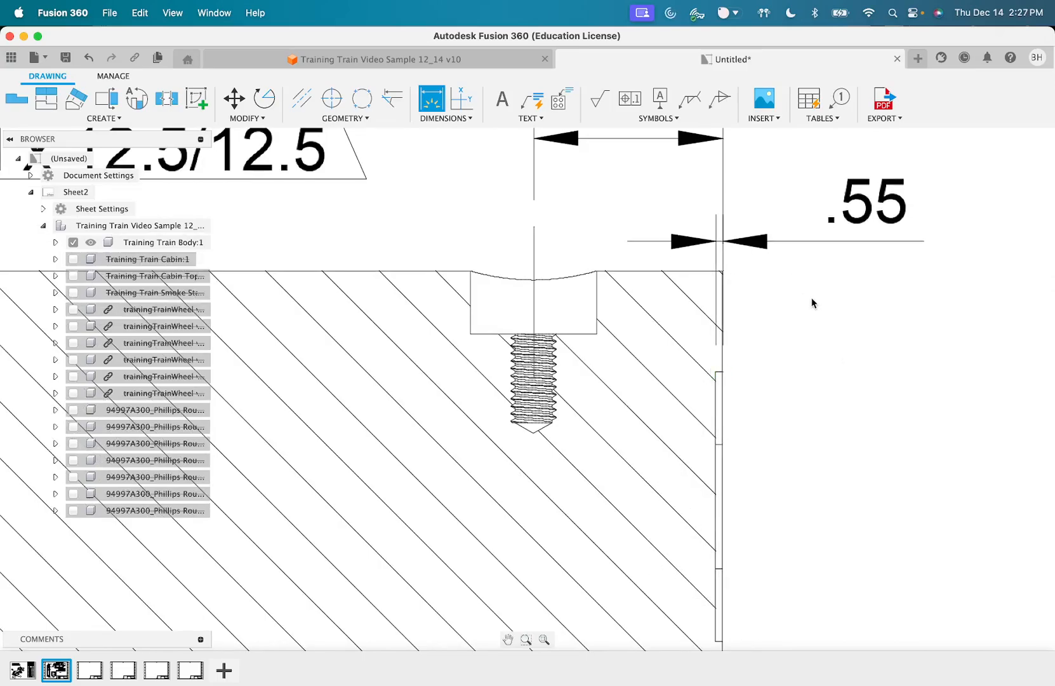
Try an aligned dimension across the lower corner chamfer near the screw-hole end of section B-B and delete it
{"action": "scroll", "coordinate": [815, 330], "scroll_direction": "down", "scroll_amount": 1}
{"action": "scroll", "coordinate": [815, 326], "scroll_direction": "down", "scroll_amount": 5}
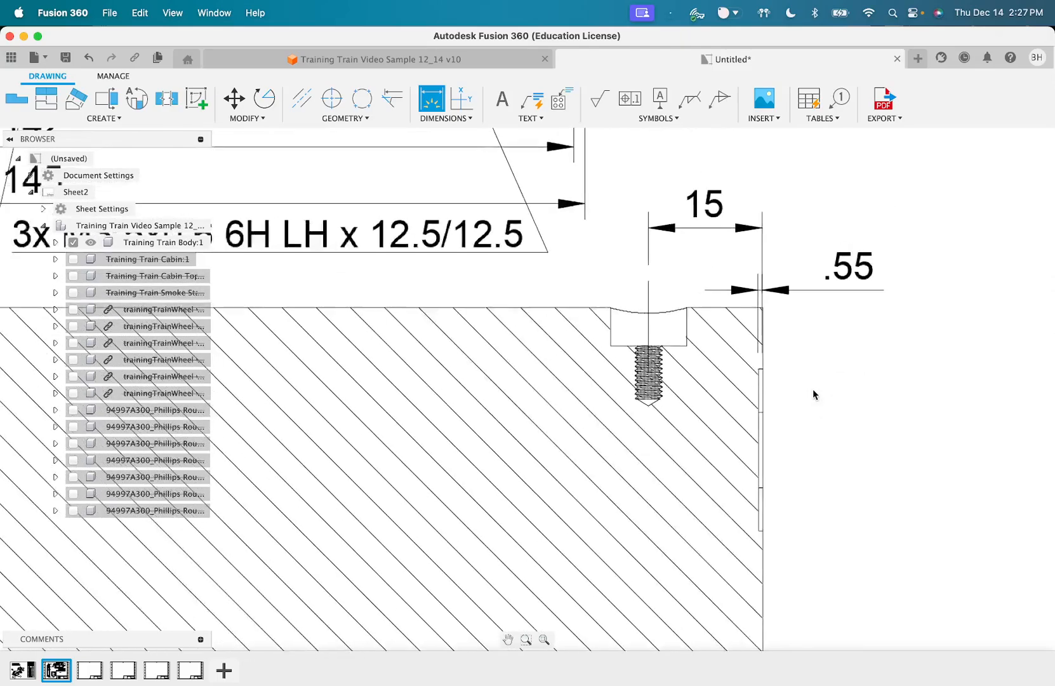
{"action": "middle_click_drag", "start_coordinate": [813, 389], "coordinate": [862, 307]}
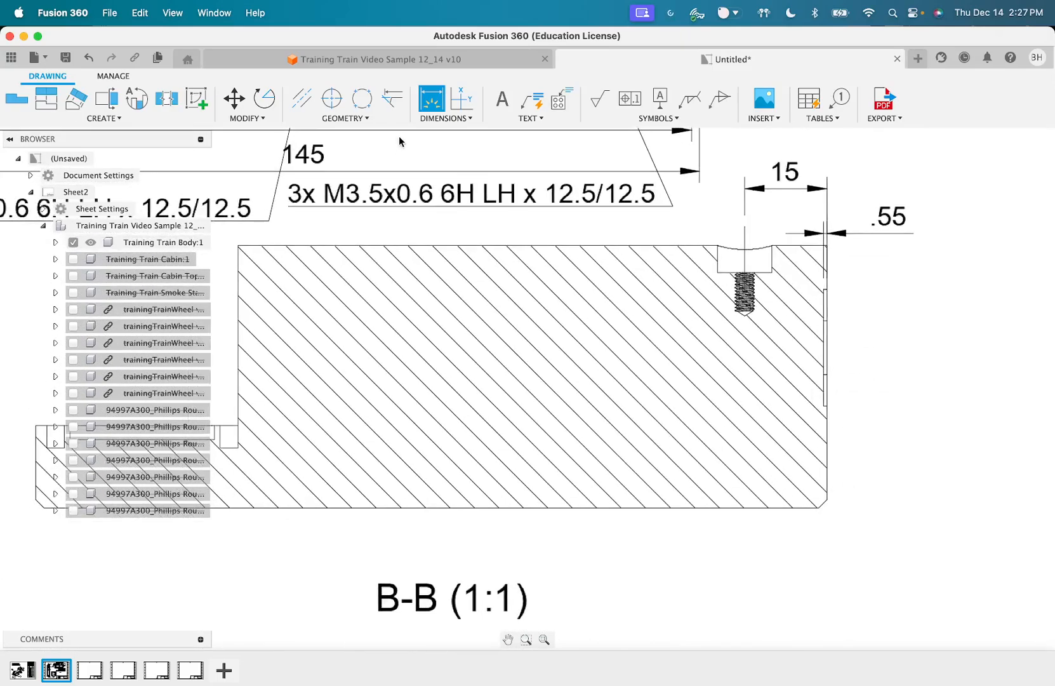
{"action": "left_click", "coordinate": [820, 508]}
{"action": "left_click", "coordinate": [824, 504]}
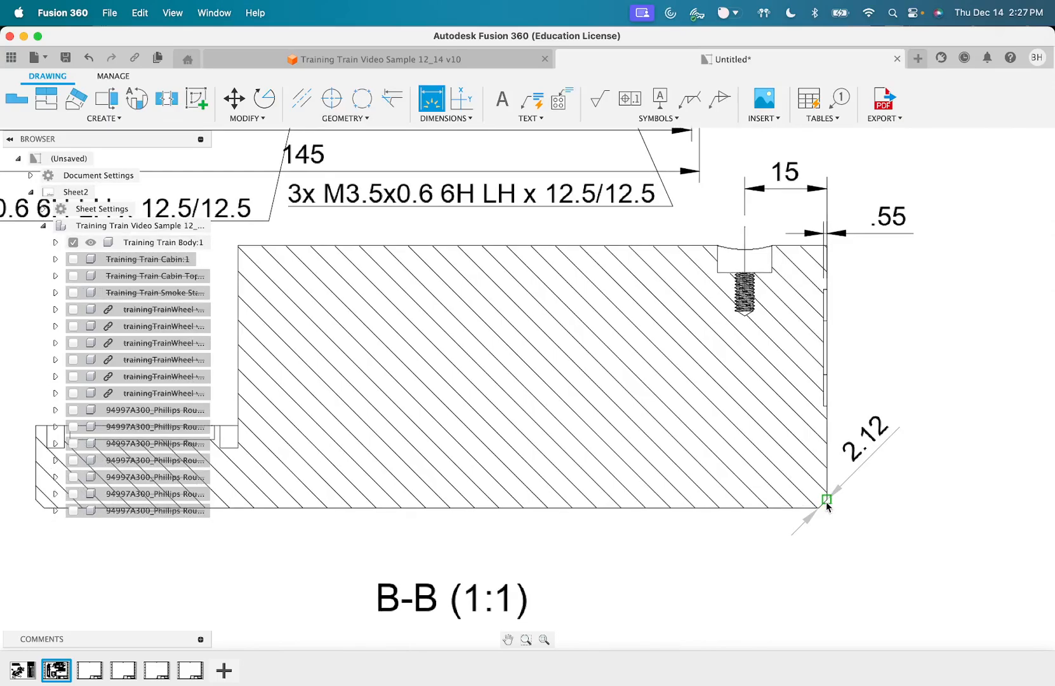
{"action": "left_click", "coordinate": [849, 530]}
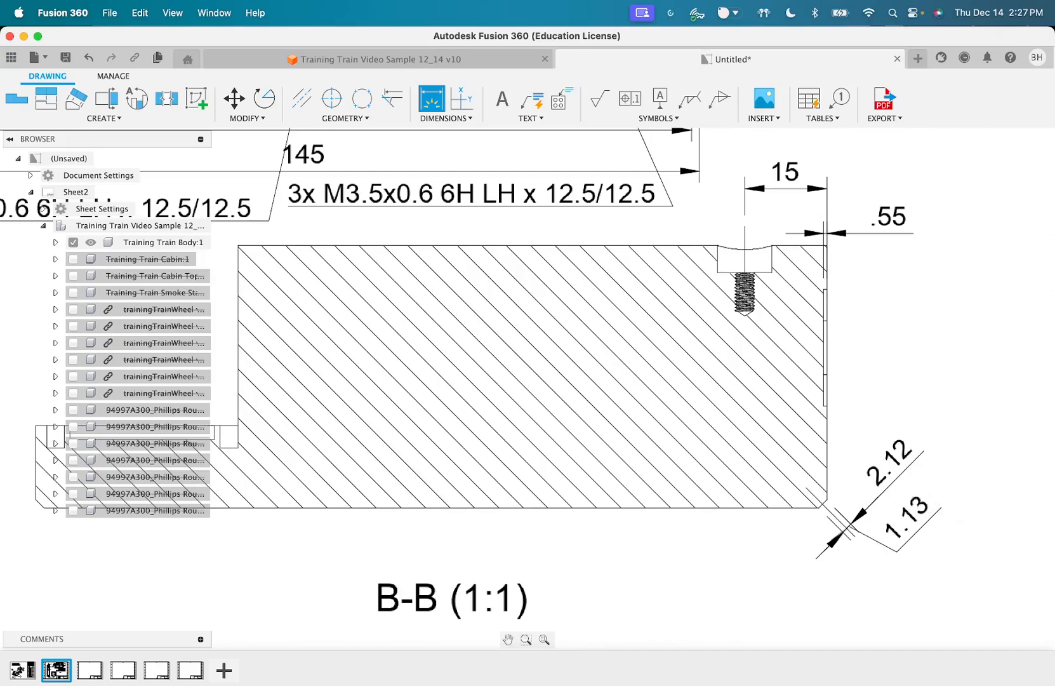
{"action": "key", "text": "Escape"}
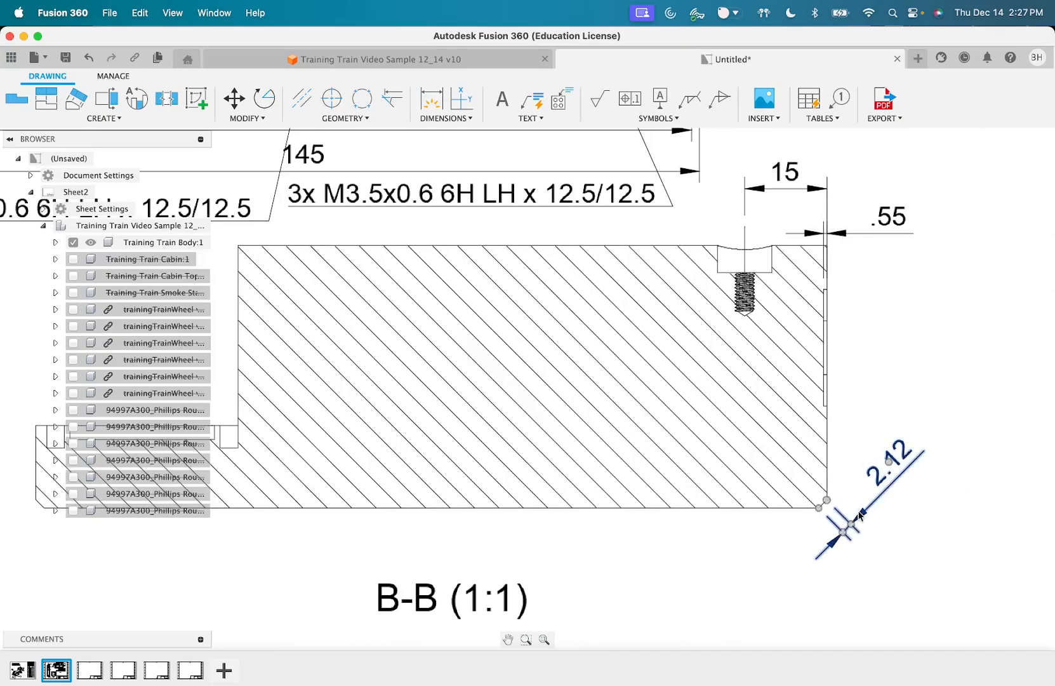
{"action": "key", "text": "Delete"}
{"action": "left_click", "coordinate": [431, 100]}
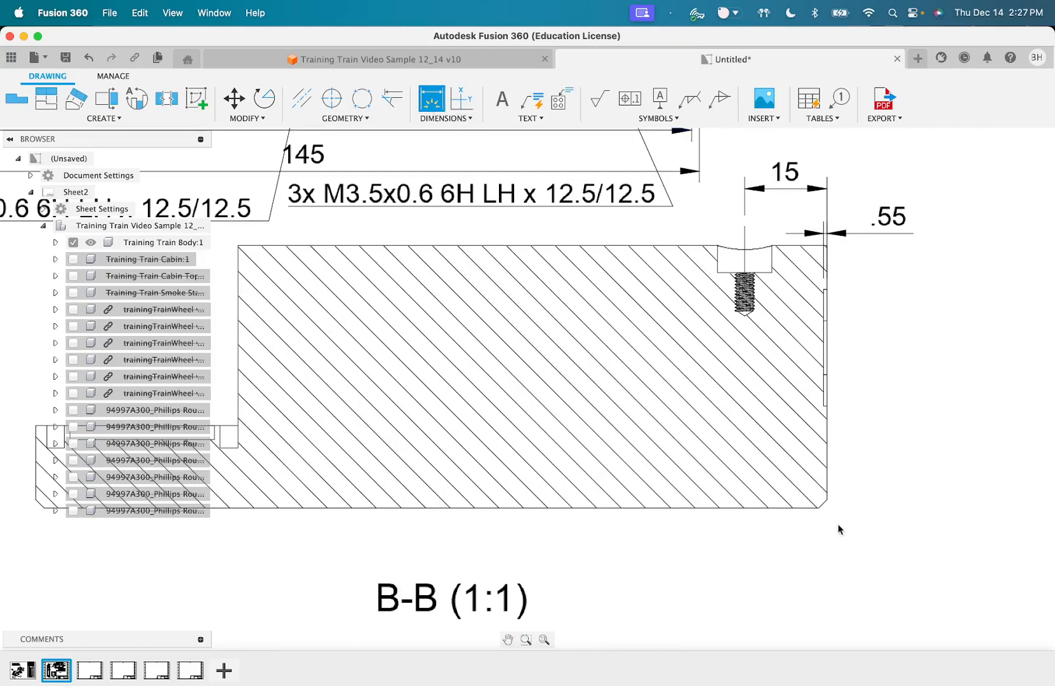
{"action": "left_click", "coordinate": [817, 506]}
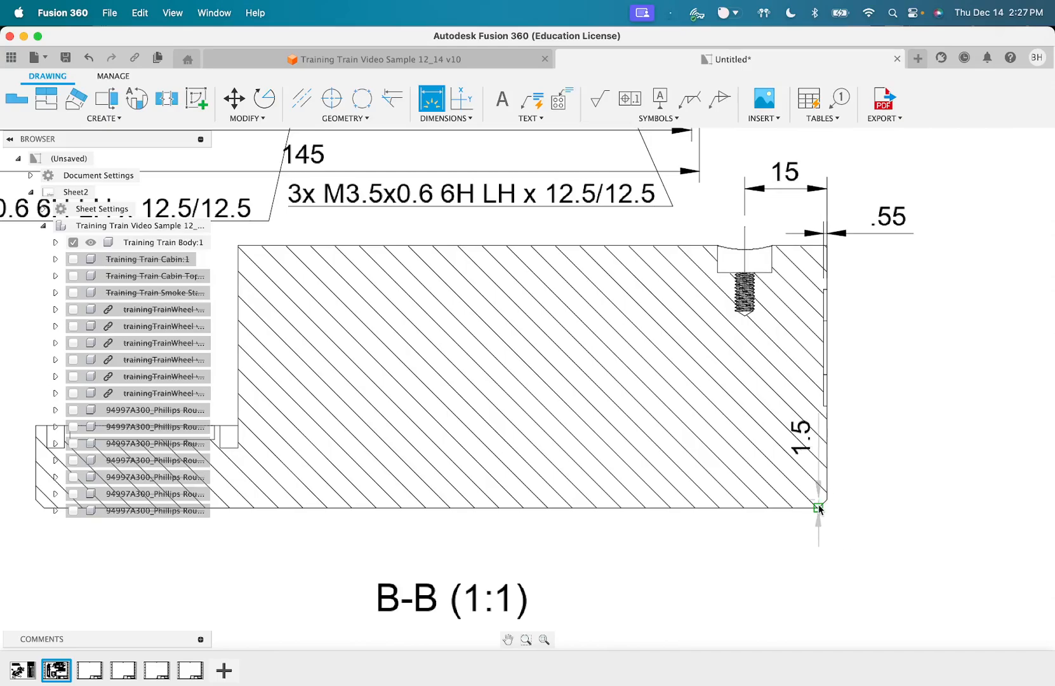
{"action": "key", "text": "Escape"}
Dimension the vertical height of the lower corner chamfer near the screw-hole end of section B-B, placing it outside the end face
{"action": "left_click", "coordinate": [431, 101]}
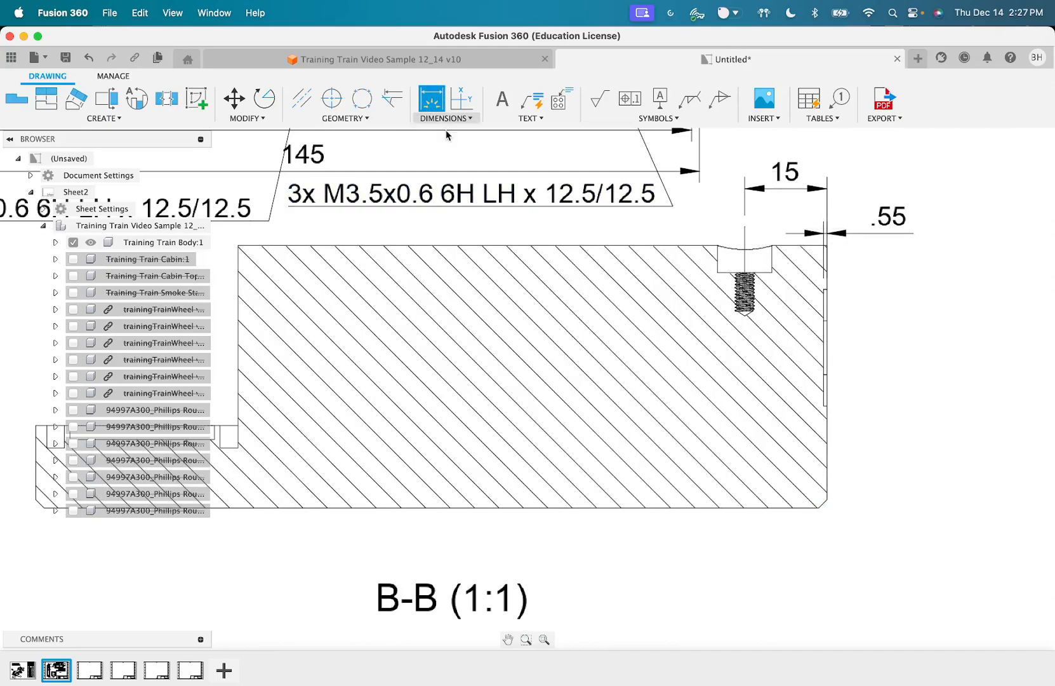
{"action": "scroll", "coordinate": [821, 508], "scroll_direction": "up", "scroll_amount": 3}
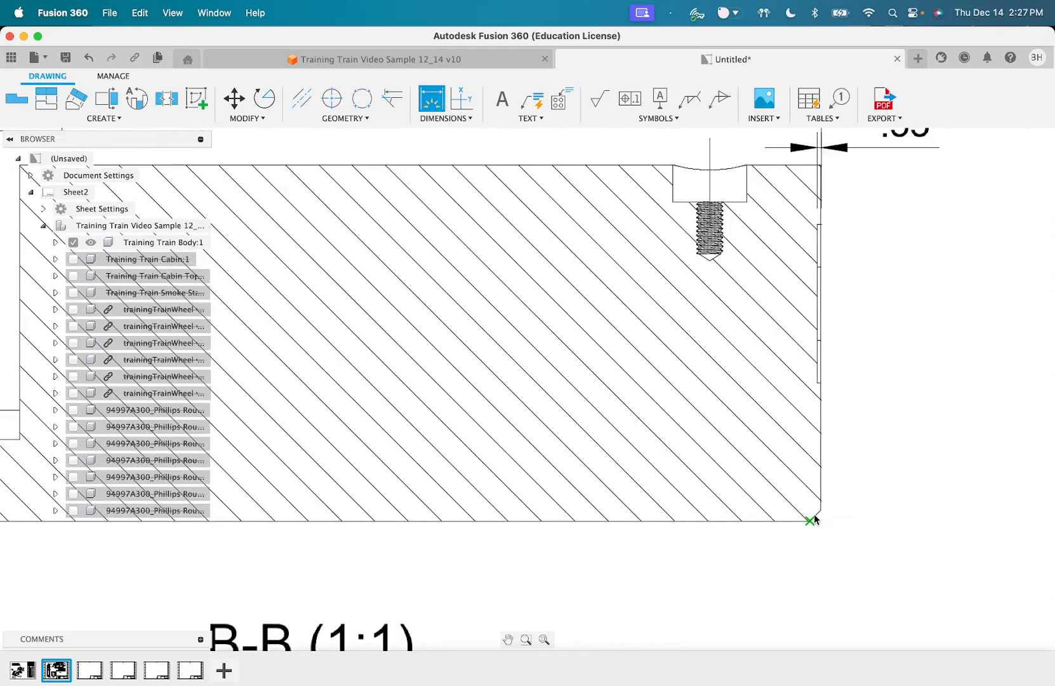
{"action": "scroll", "coordinate": [820, 514], "scroll_direction": "up", "scroll_amount": 2}
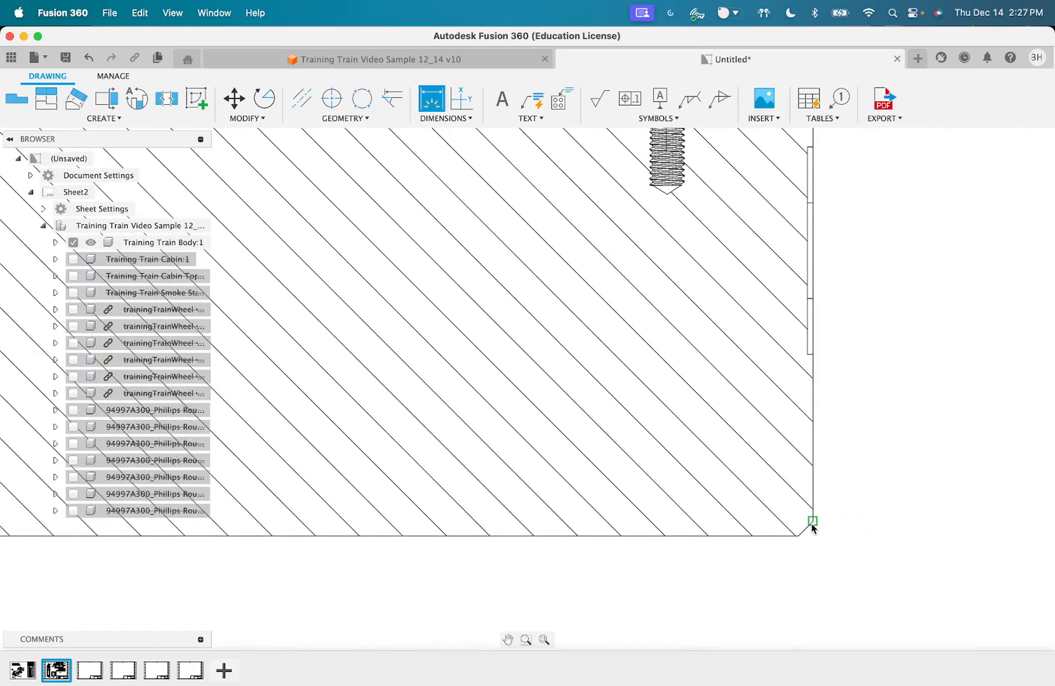
{"action": "scroll", "coordinate": [812, 530], "scroll_direction": "up", "scroll_amount": 2}
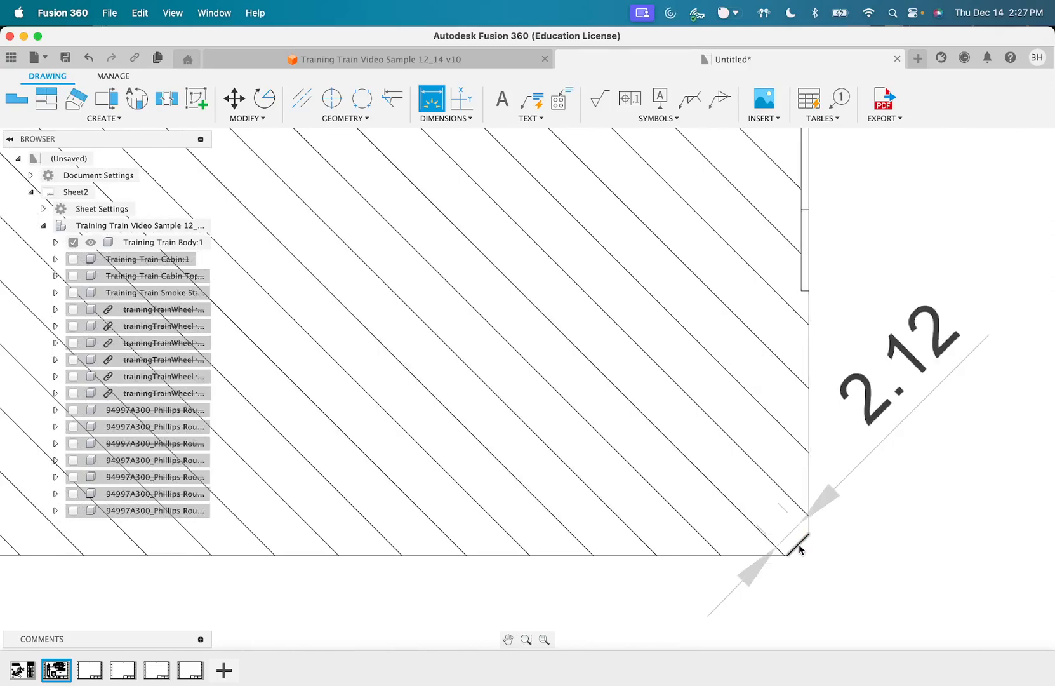
{"action": "left_click", "coordinate": [799, 546]}
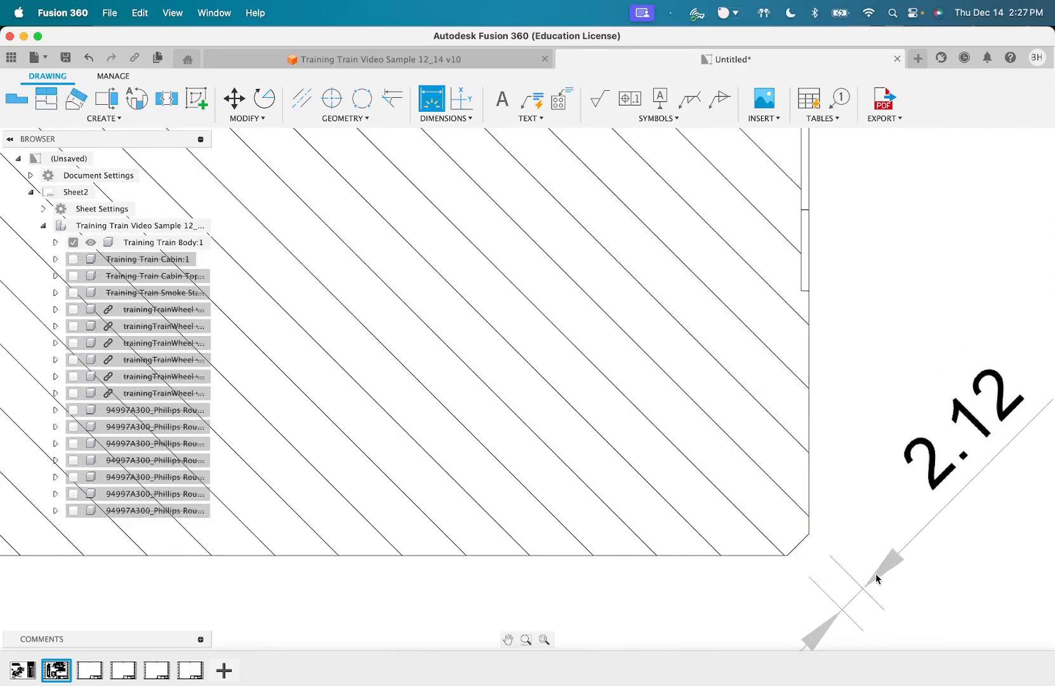
{"action": "scroll", "coordinate": [877, 578], "scroll_direction": "down", "scroll_amount": 3}
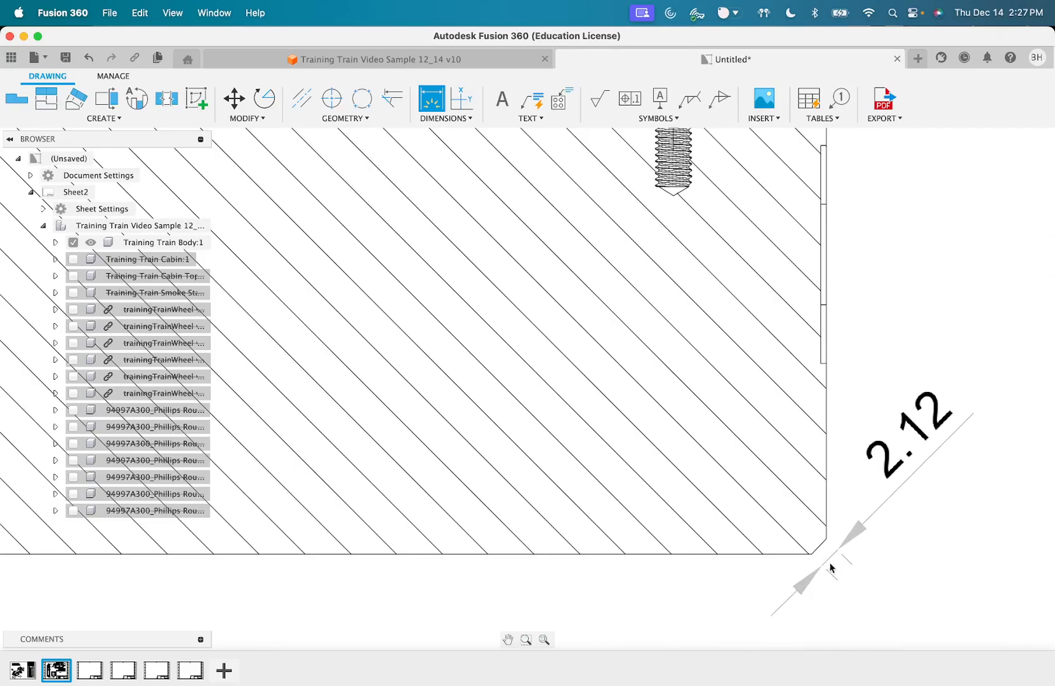
{"action": "scroll", "coordinate": [851, 582], "scroll_direction": "down", "scroll_amount": 3}
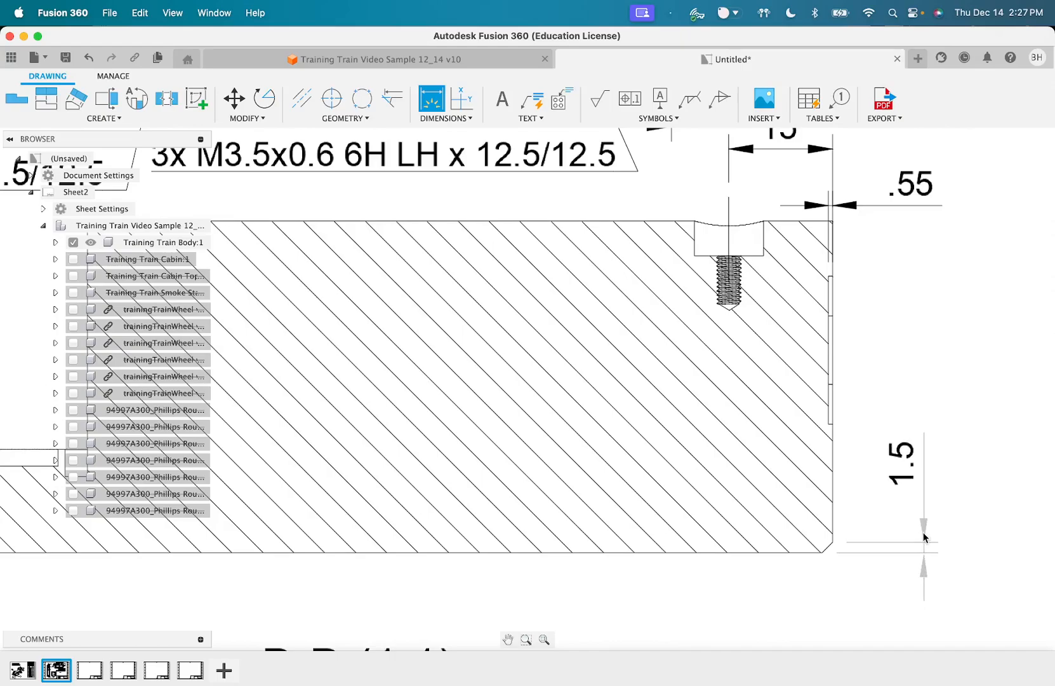
{"action": "left_click", "coordinate": [920, 536]}
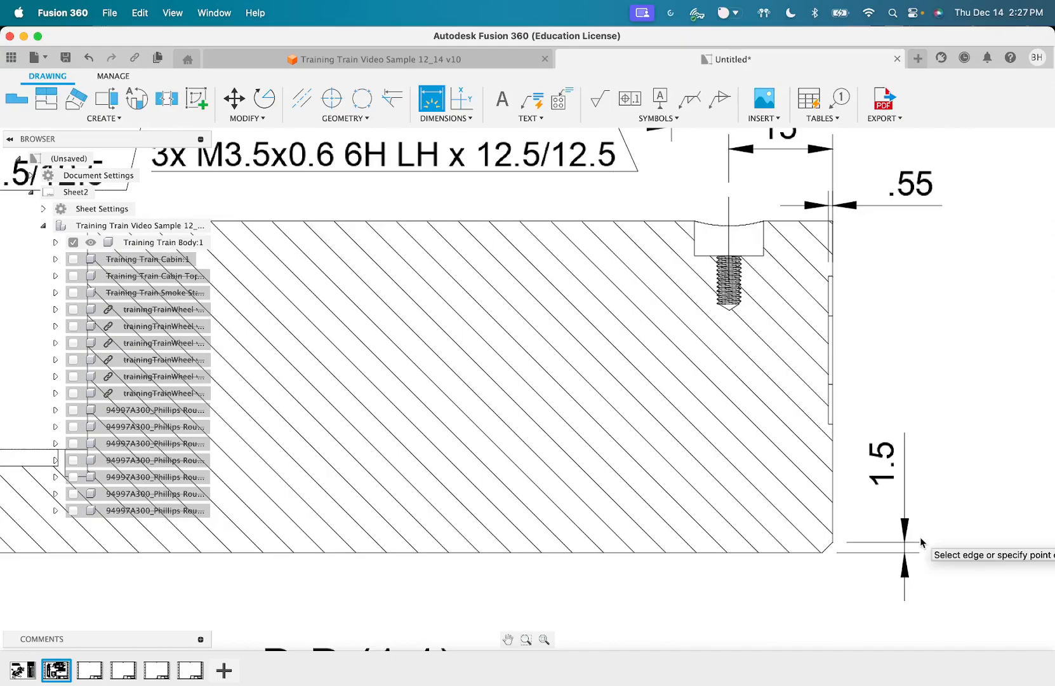
Dimension the width of the shallow recess in the low step of section B-B, placing the value above the step
{"action": "scroll", "coordinate": [921, 540], "scroll_direction": "down", "scroll_amount": 3}
{"action": "scroll", "coordinate": [920, 536], "scroll_direction": "down", "scroll_amount": 1}
{"action": "scroll", "coordinate": [381, 525], "scroll_direction": "up", "scroll_amount": 2}
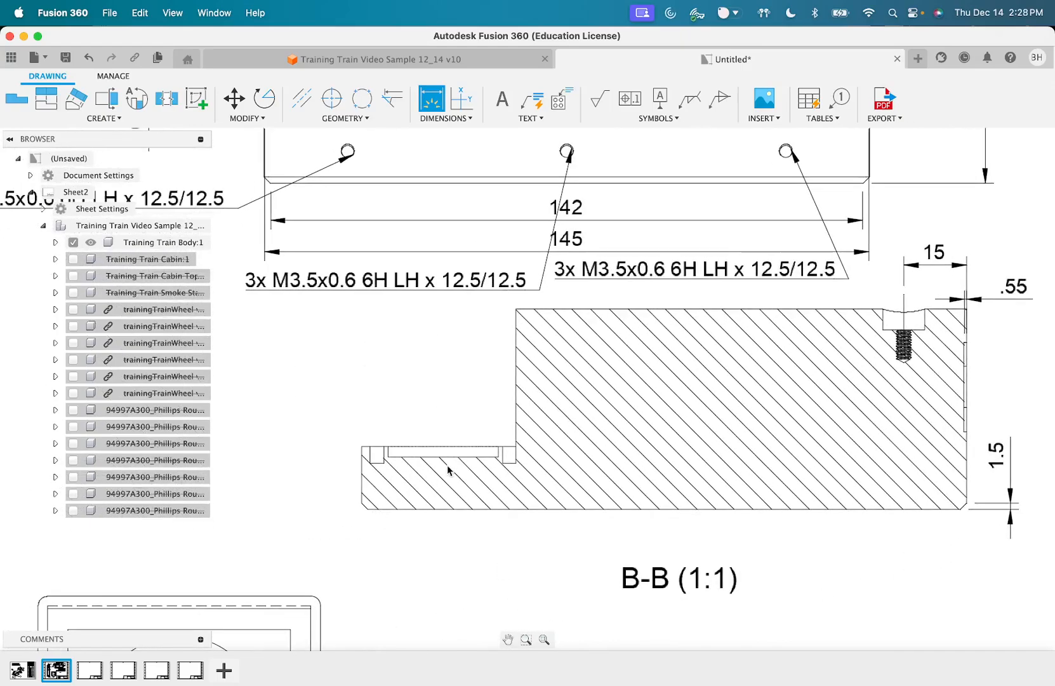
{"action": "scroll", "coordinate": [490, 462], "scroll_direction": "up", "scroll_amount": 2}
{"action": "scroll", "coordinate": [490, 462], "scroll_direction": "up", "scroll_amount": 3}
{"action": "scroll", "coordinate": [490, 464], "scroll_direction": "down", "scroll_amount": 1}
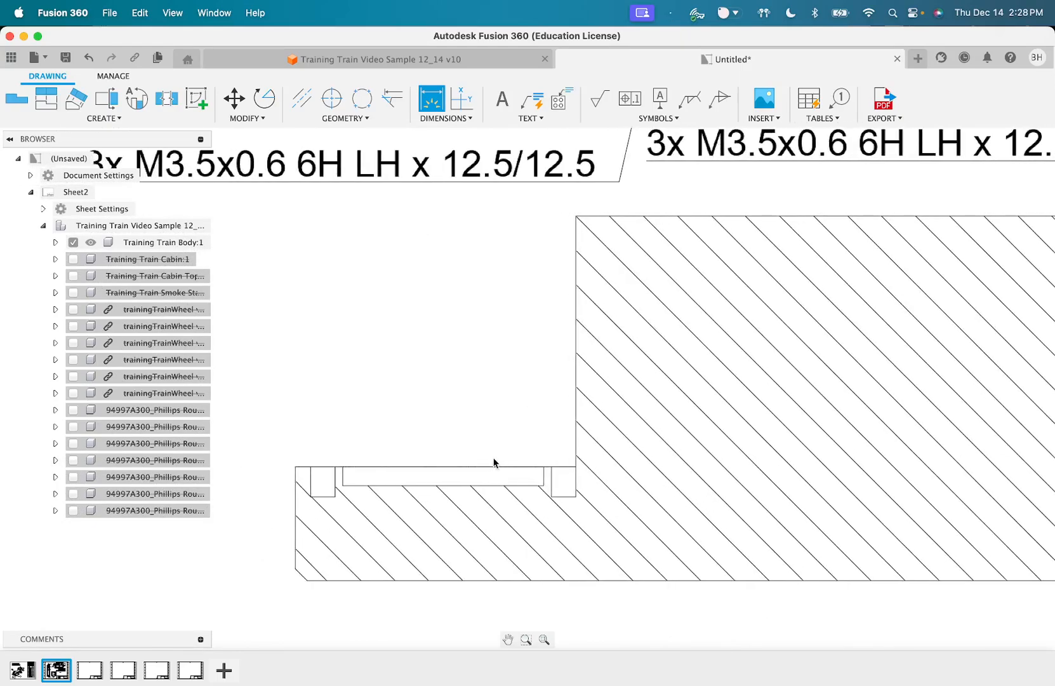
{"action": "left_click", "coordinate": [417, 486]}
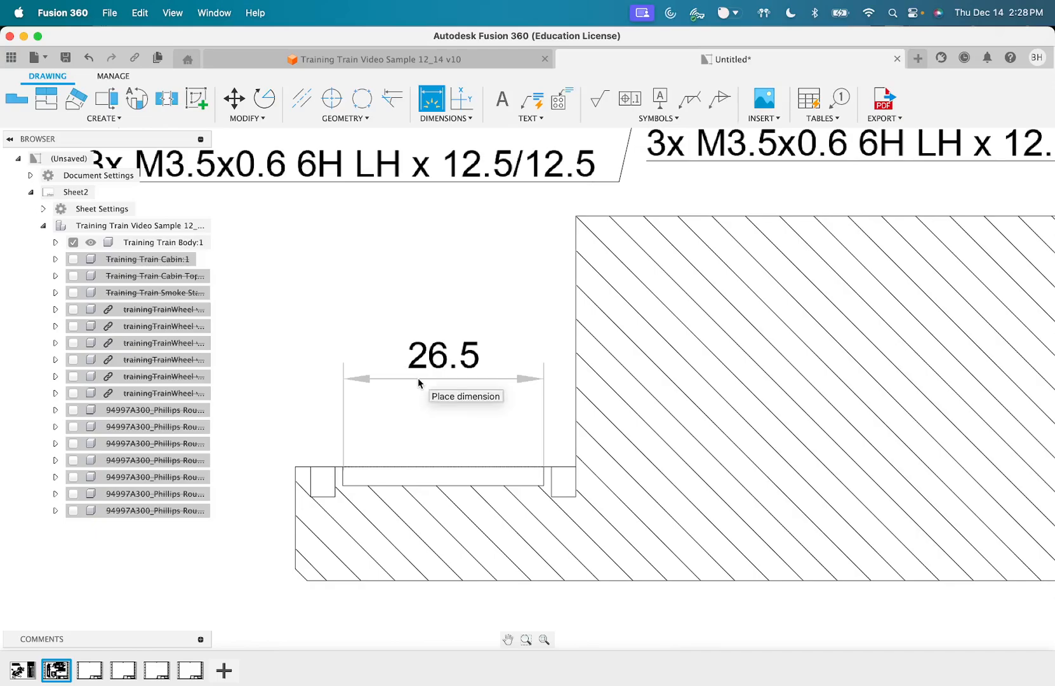
{"action": "left_click", "coordinate": [419, 382]}
Try a width dimension on the groove next to the tall wall in section B-B and delete it
{"action": "left_click", "coordinate": [551, 478]}
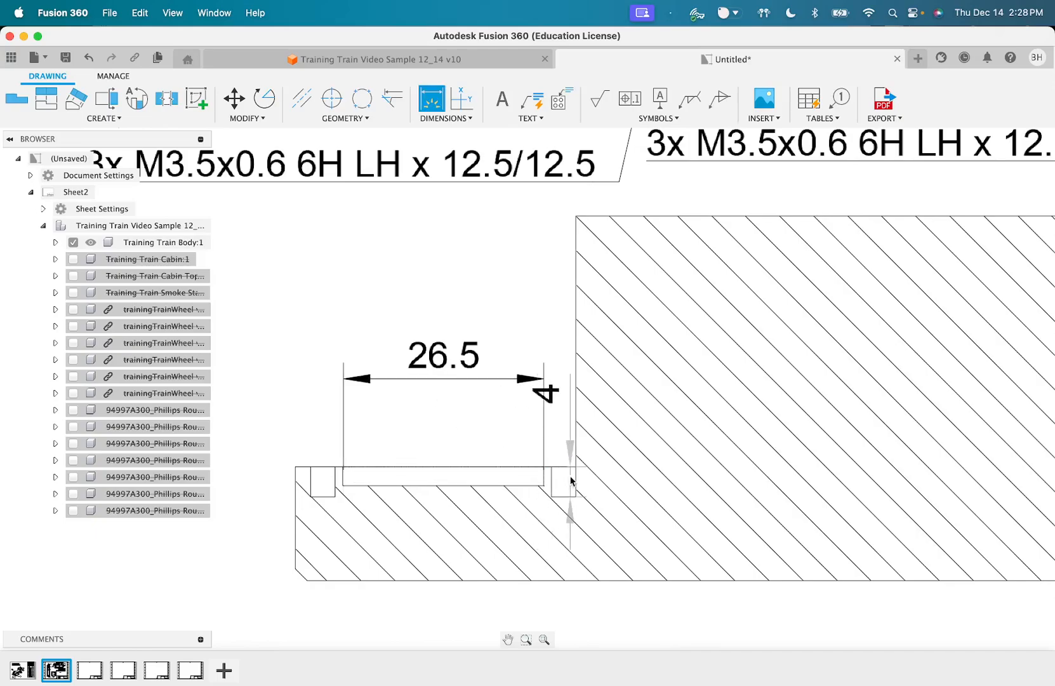
{"action": "left_click", "coordinate": [576, 477]}
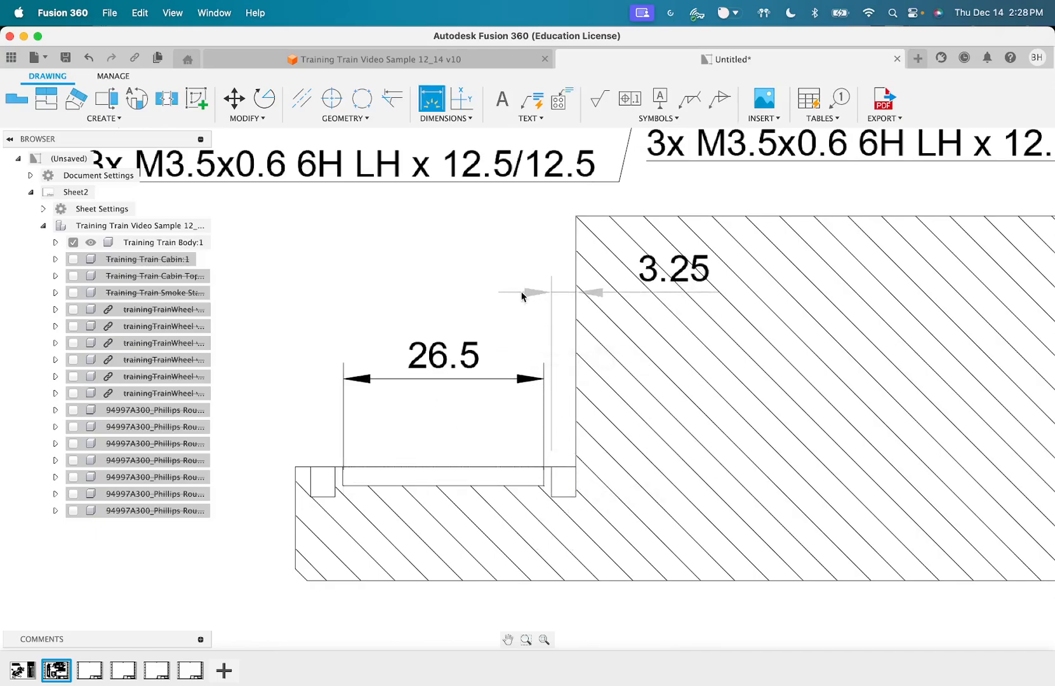
{"action": "left_click", "coordinate": [522, 293]}
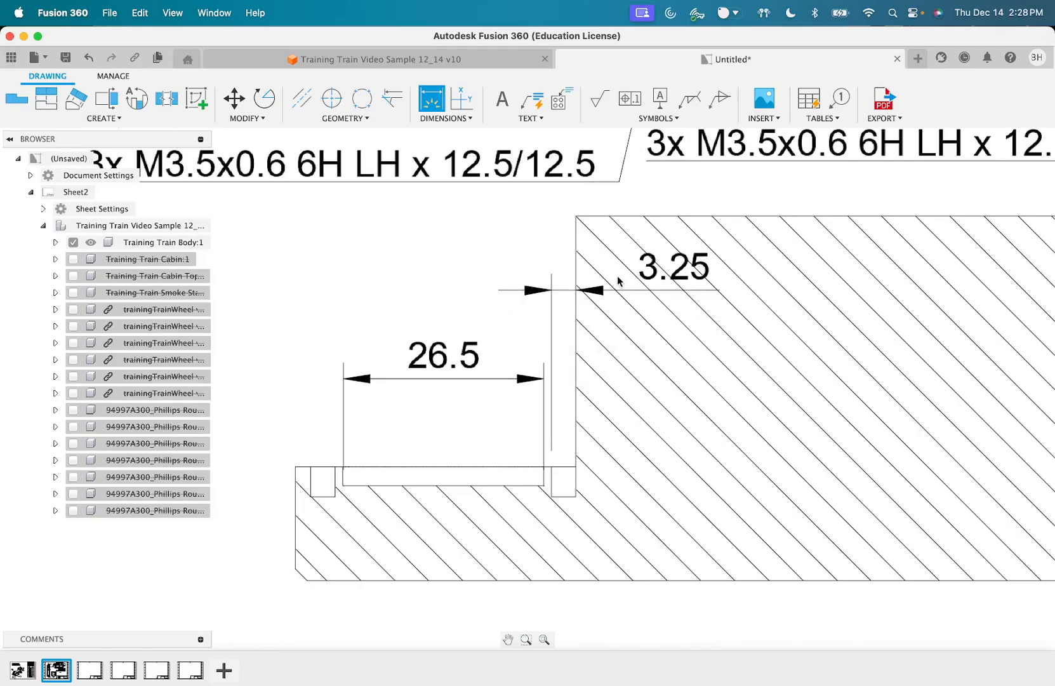
{"action": "left_click", "coordinate": [549, 293]}
{"action": "key", "text": "Escape"}
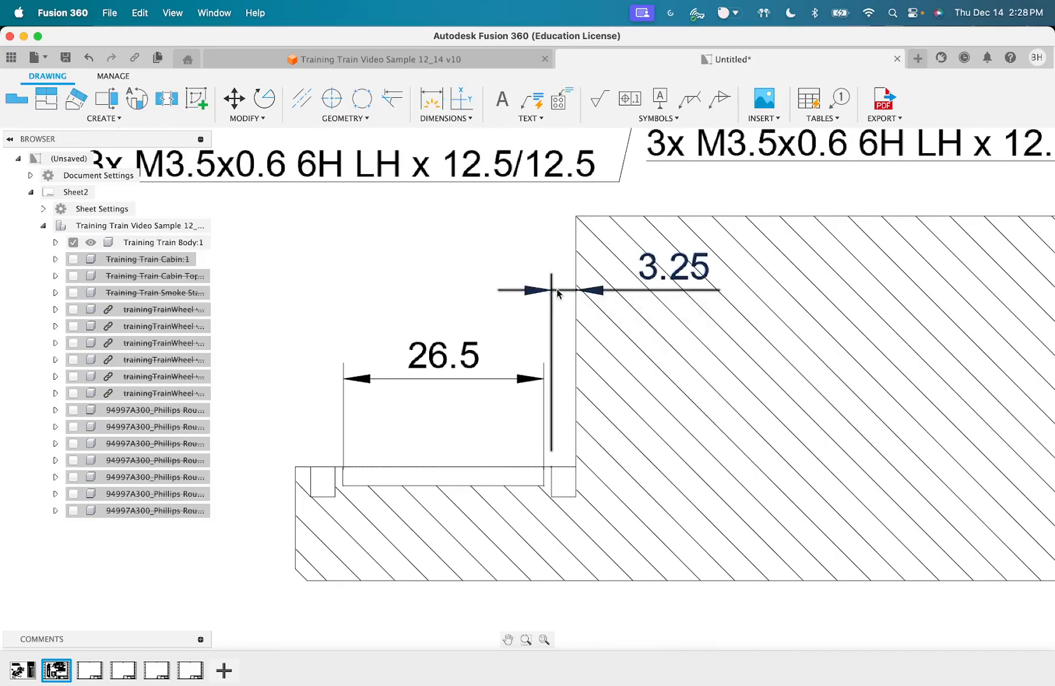
{"action": "key", "text": "Delete"}
Dimension the width of the groove near the outer end of the low step in section B-B, placing it above the recess
{"action": "key", "text": "d"}
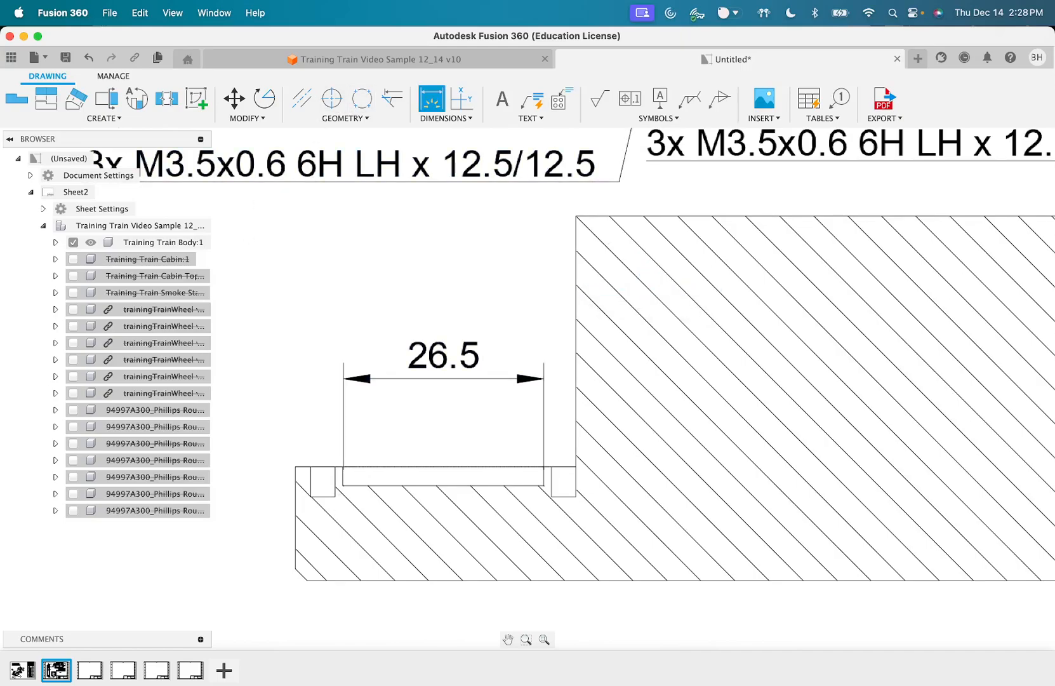
{"action": "left_click", "coordinate": [336, 466]}
{"action": "left_click", "coordinate": [311, 467]}
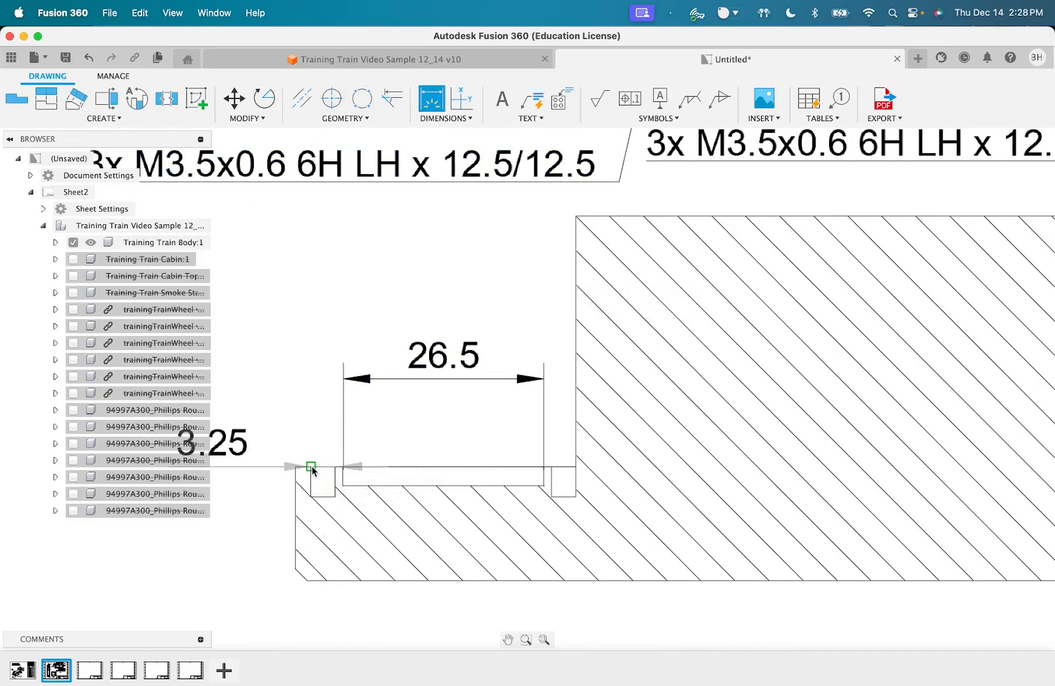
{"action": "left_click", "coordinate": [311, 312]}
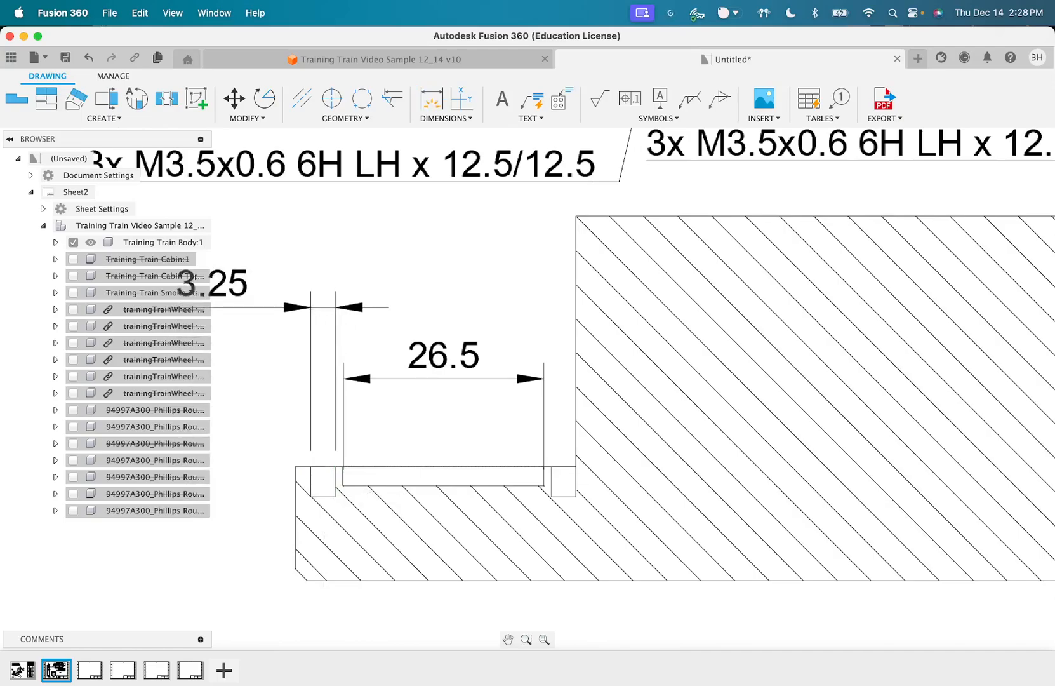
Dimension the depths of the shallow recess and the outer groove in section B-B, placing both values beyond the low step's outer end
{"action": "middle_click_drag", "start_coordinate": [507, 508], "coordinate": [543, 471]}
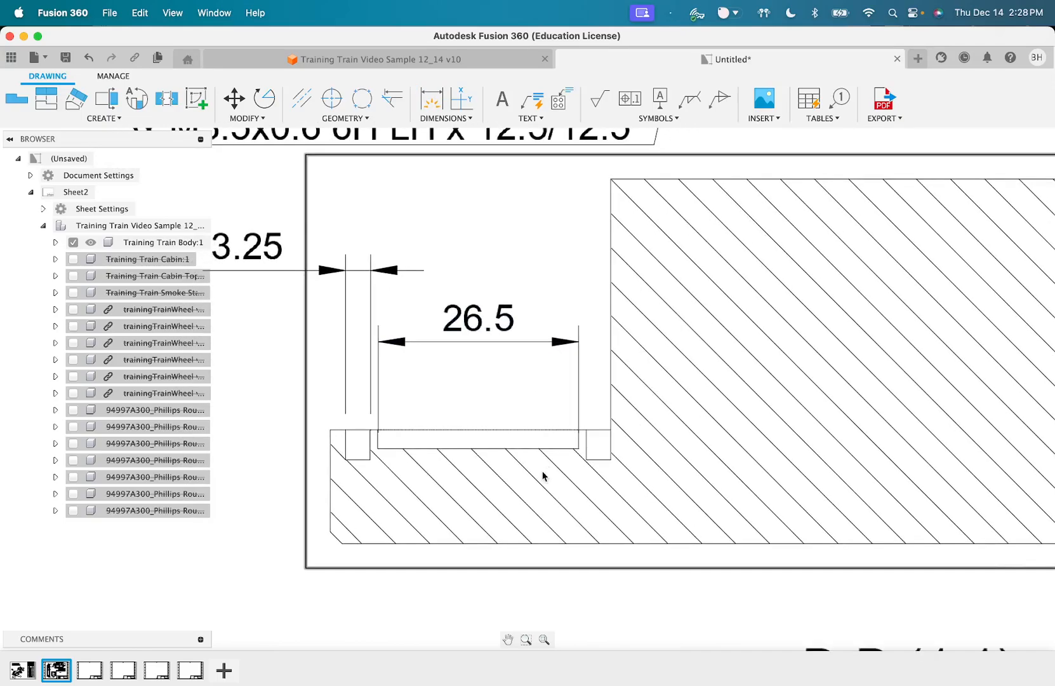
{"action": "left_click", "coordinate": [431, 100]}
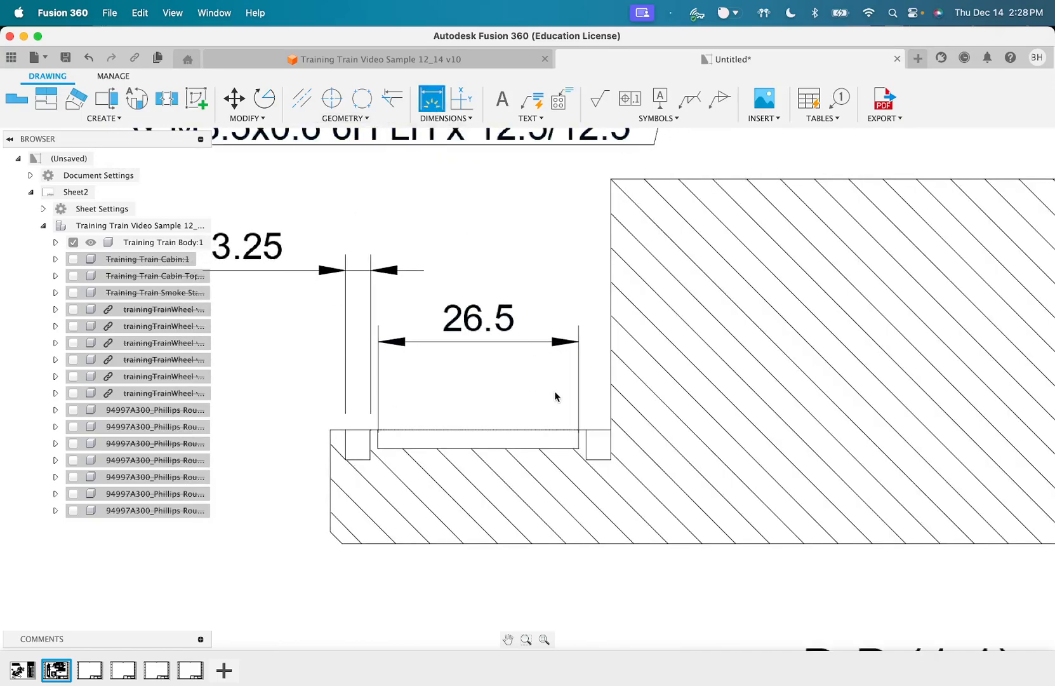
{"action": "left_click", "coordinate": [379, 442]}
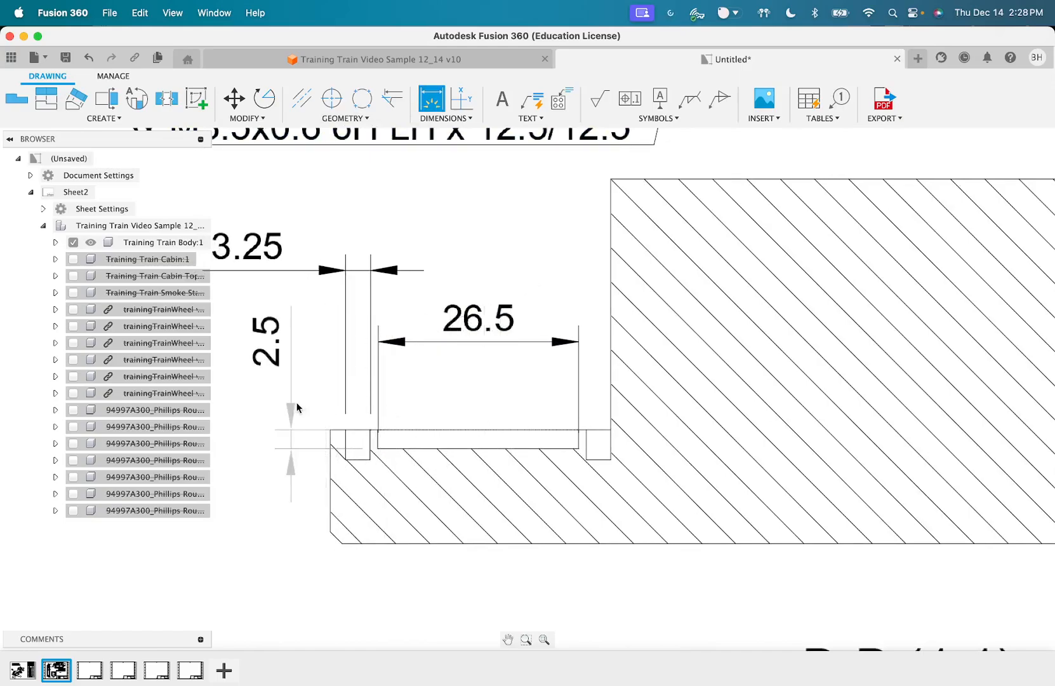
{"action": "left_click", "coordinate": [347, 444]}
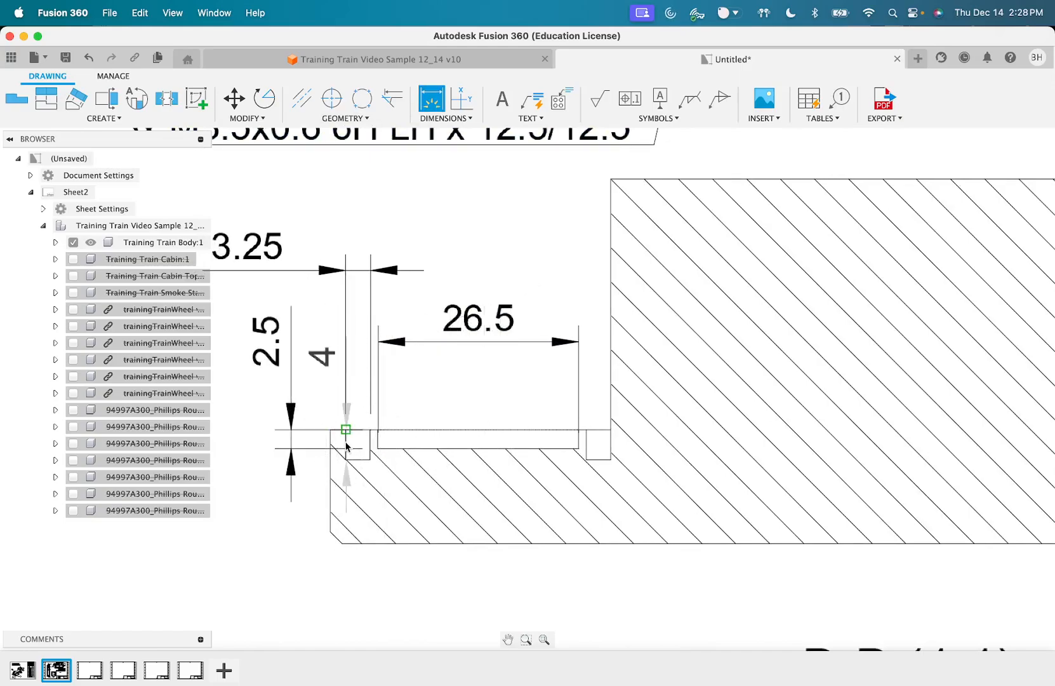
{"action": "scroll", "coordinate": [229, 434], "scroll_direction": "left", "scroll_amount": 4}
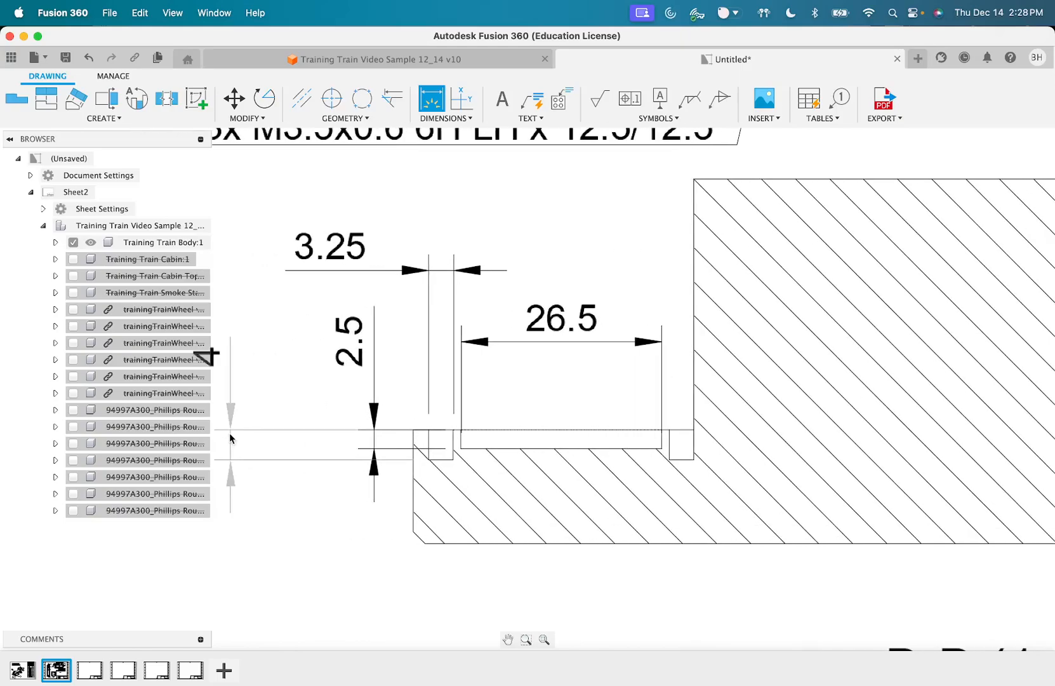
{"action": "left_click", "coordinate": [311, 430]}
Dimension the counterbore depth of the screw hole in section B-B, placing the value outside the end face
{"action": "scroll", "coordinate": [311, 431], "scroll_direction": "down", "scroll_amount": 1}
{"action": "scroll", "coordinate": [310, 433], "scroll_direction": "down", "scroll_amount": 5}
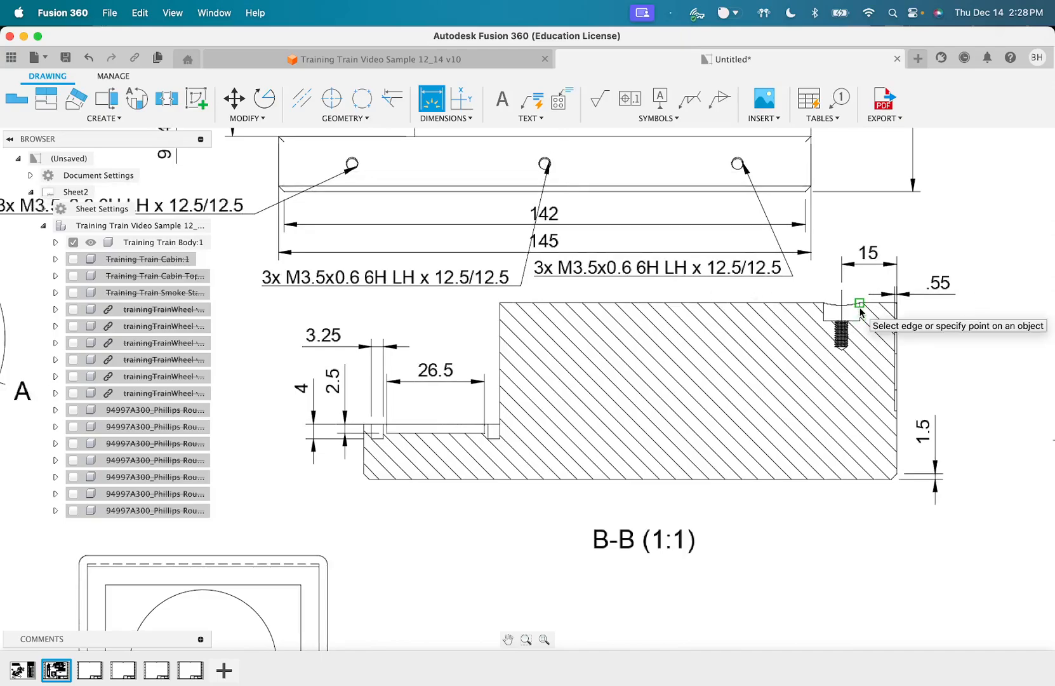
{"action": "scroll", "coordinate": [860, 312], "scroll_direction": "up", "scroll_amount": 5}
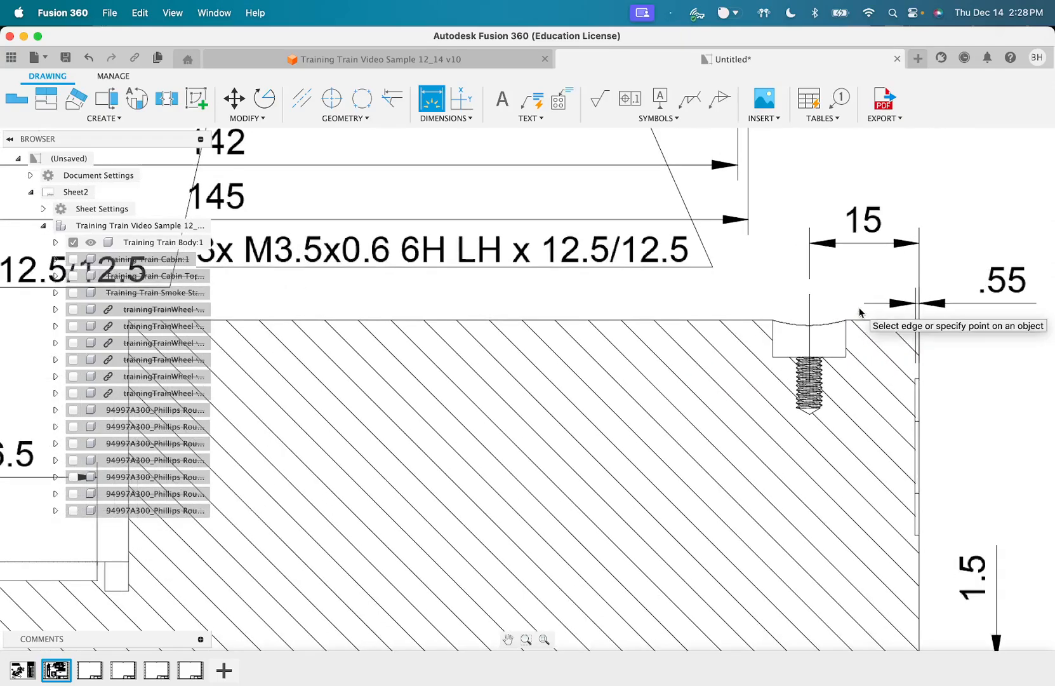
{"action": "left_click", "coordinate": [846, 339]}
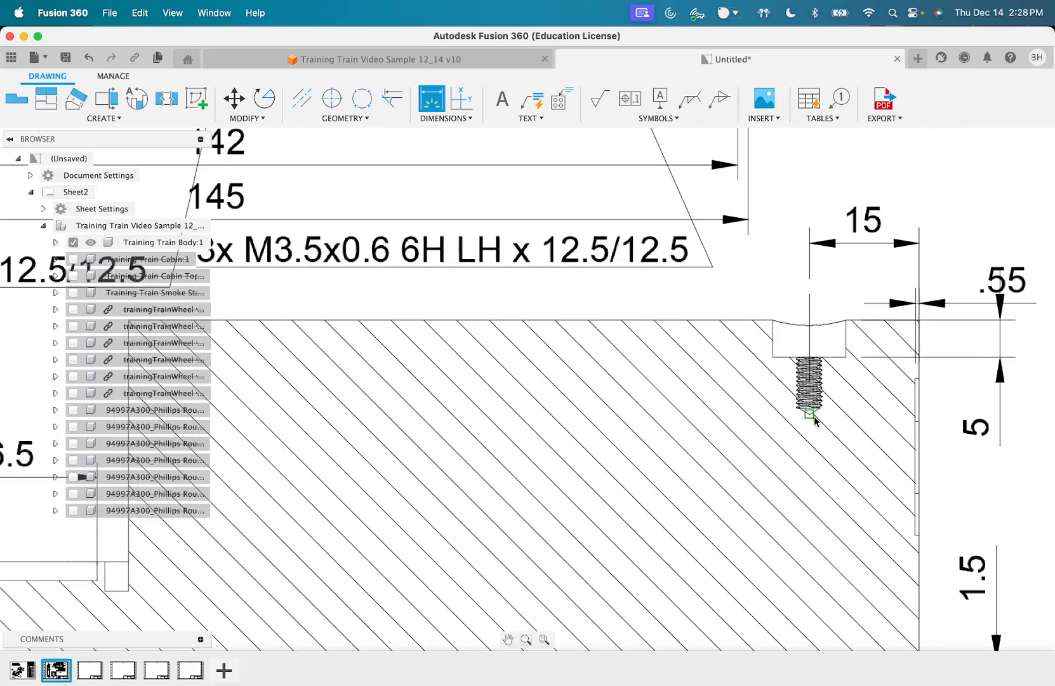
{"action": "left_click", "coordinate": [810, 416]}
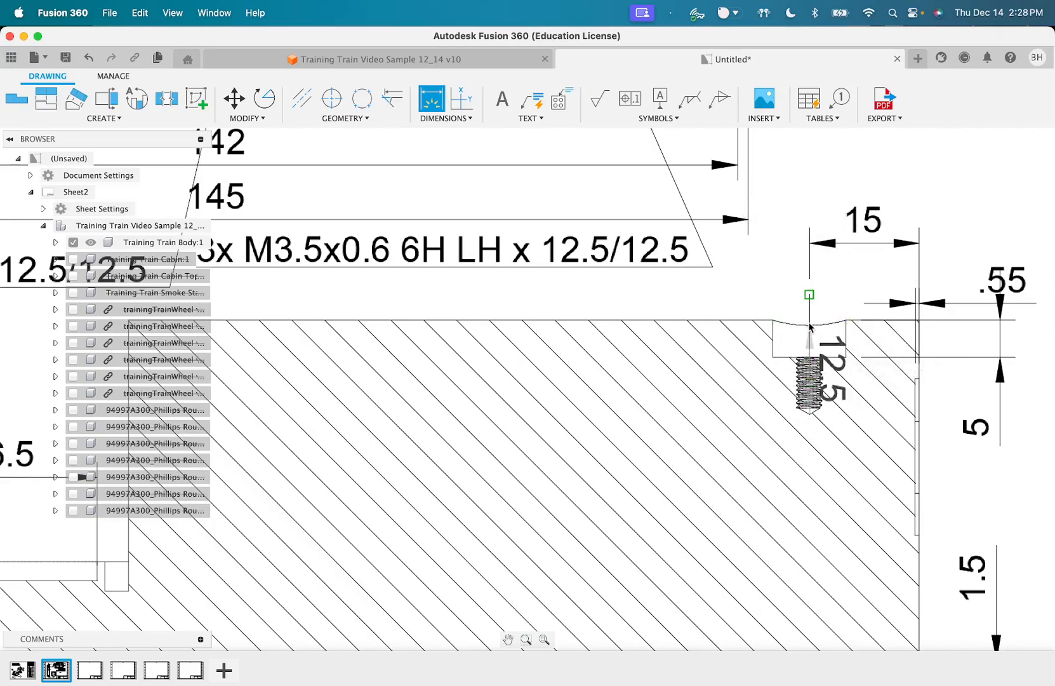
{"action": "key", "text": "Escape"}
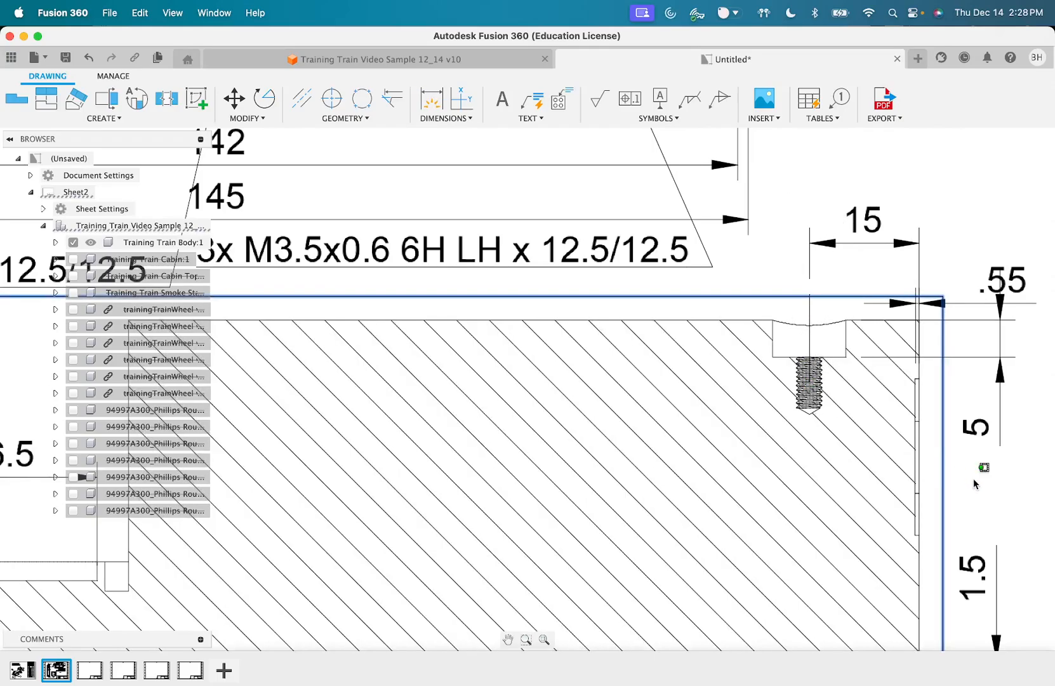
Delete the 26.5 recess width dimension from section B-B
{"action": "scroll", "coordinate": [975, 484], "scroll_direction": "down", "scroll_amount": 2}
{"action": "scroll", "coordinate": [974, 483], "scroll_direction": "down", "scroll_amount": 3}
{"action": "scroll", "coordinate": [515, 547], "scroll_direction": "left", "scroll_amount": 5}
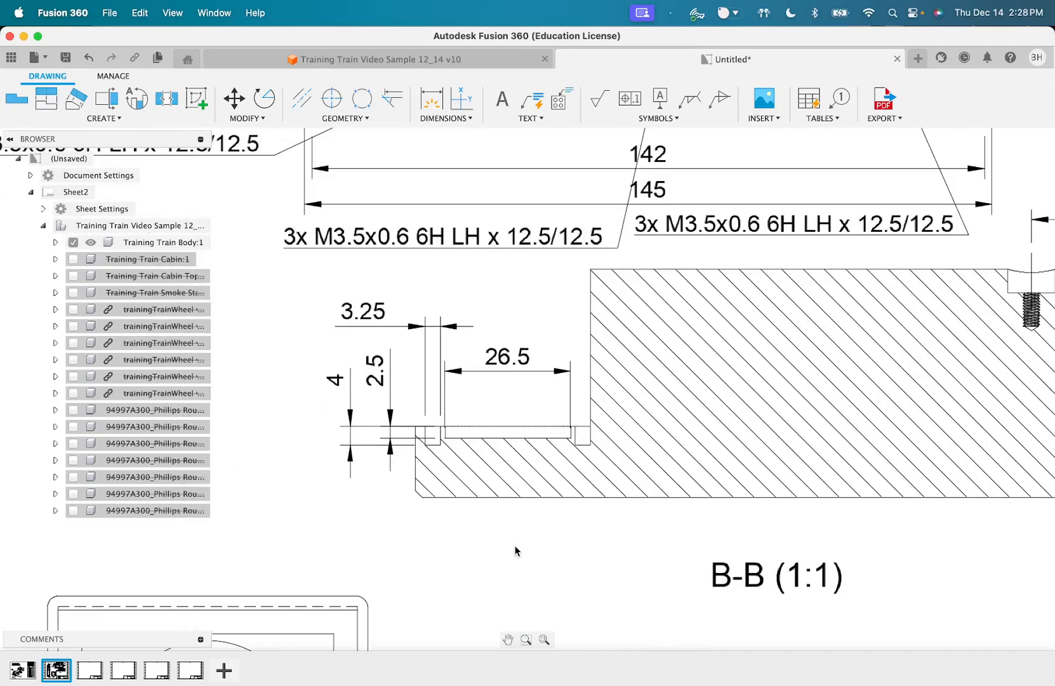
{"action": "scroll", "coordinate": [515, 550], "scroll_direction": "down", "scroll_amount": 2}
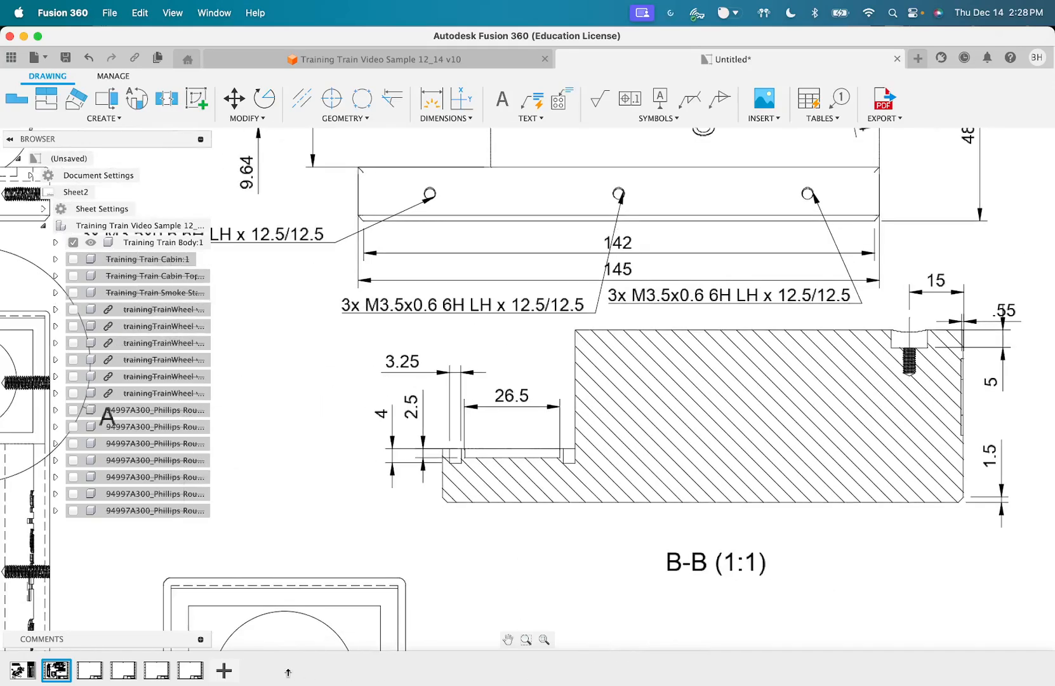
{"action": "scroll", "coordinate": [388, 497], "scroll_direction": "down", "scroll_amount": 5}
{"action": "scroll", "coordinate": [388, 497], "scroll_direction": "left", "scroll_amount": 5}
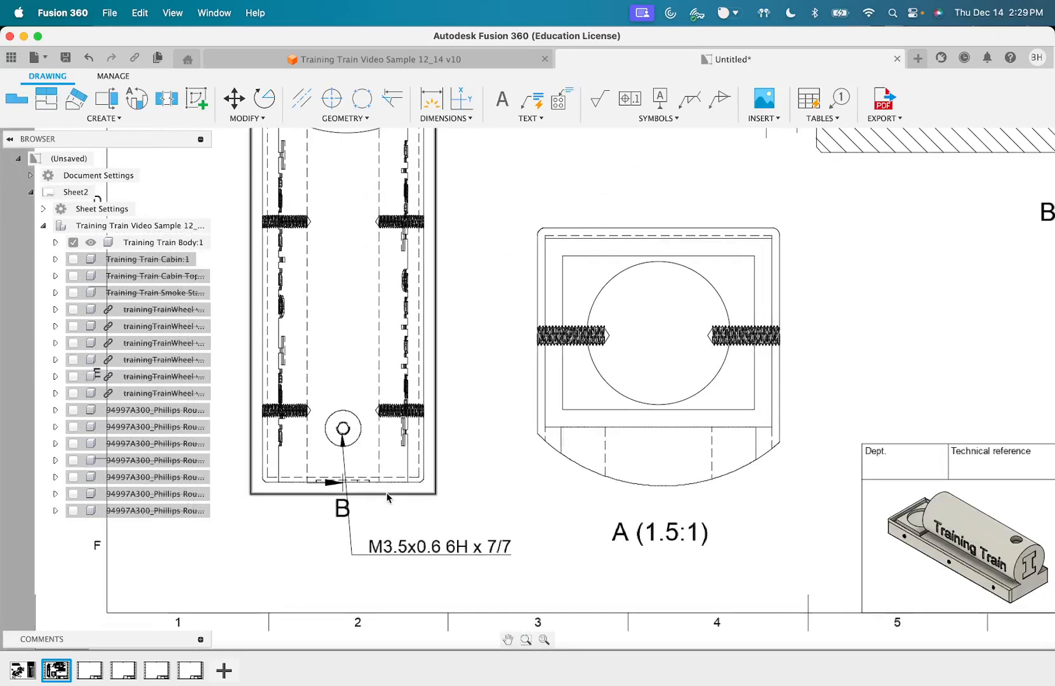
{"action": "scroll", "coordinate": [480, 461], "scroll_direction": "up", "scroll_amount": 5}
{"action": "scroll", "coordinate": [481, 462], "scroll_direction": "right", "scroll_amount": 3}
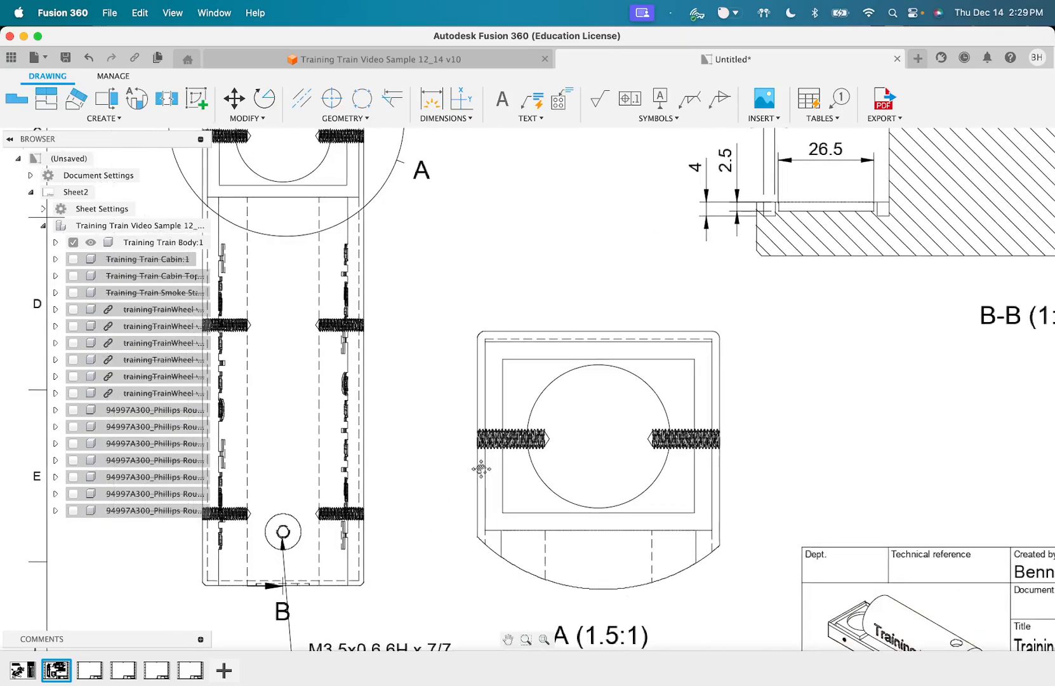
{"action": "left_click", "coordinate": [778, 230]}
{"action": "key", "text": "Delete"}
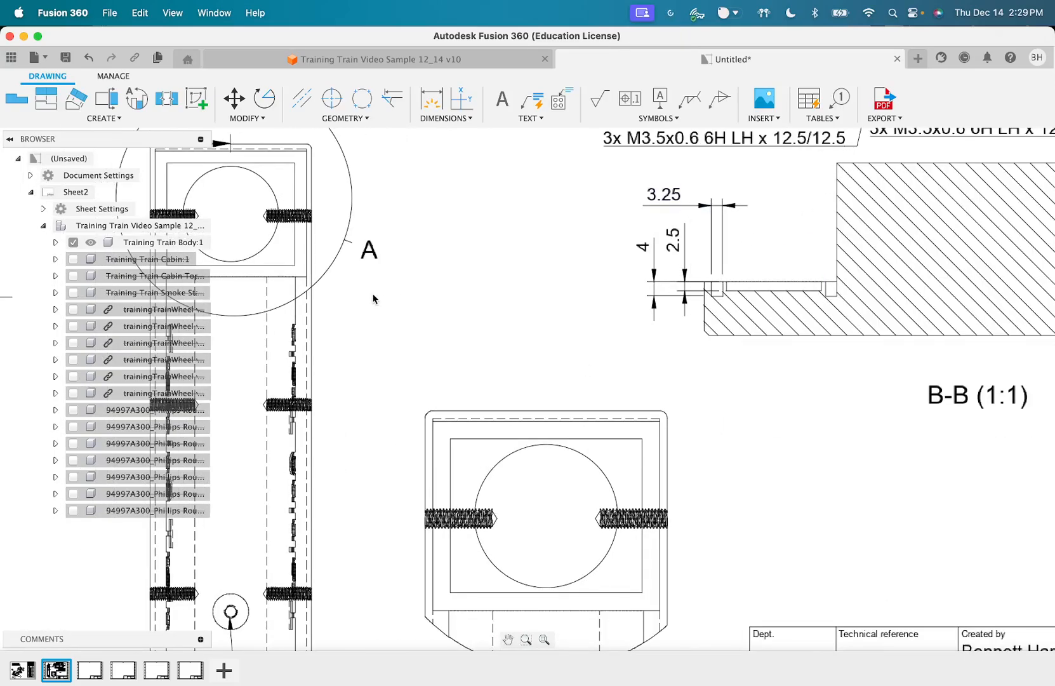
Dimension the diameter of the circle in detail view A, placing the value above the view
{"action": "left_click", "coordinate": [431, 100]}
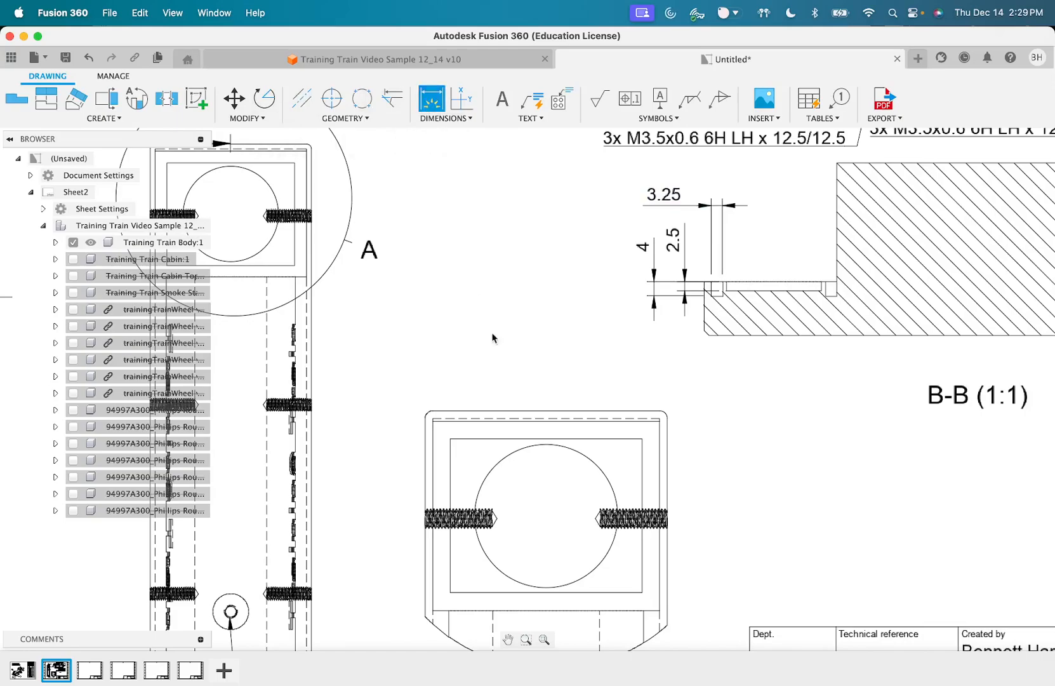
{"action": "left_click", "coordinate": [588, 458]}
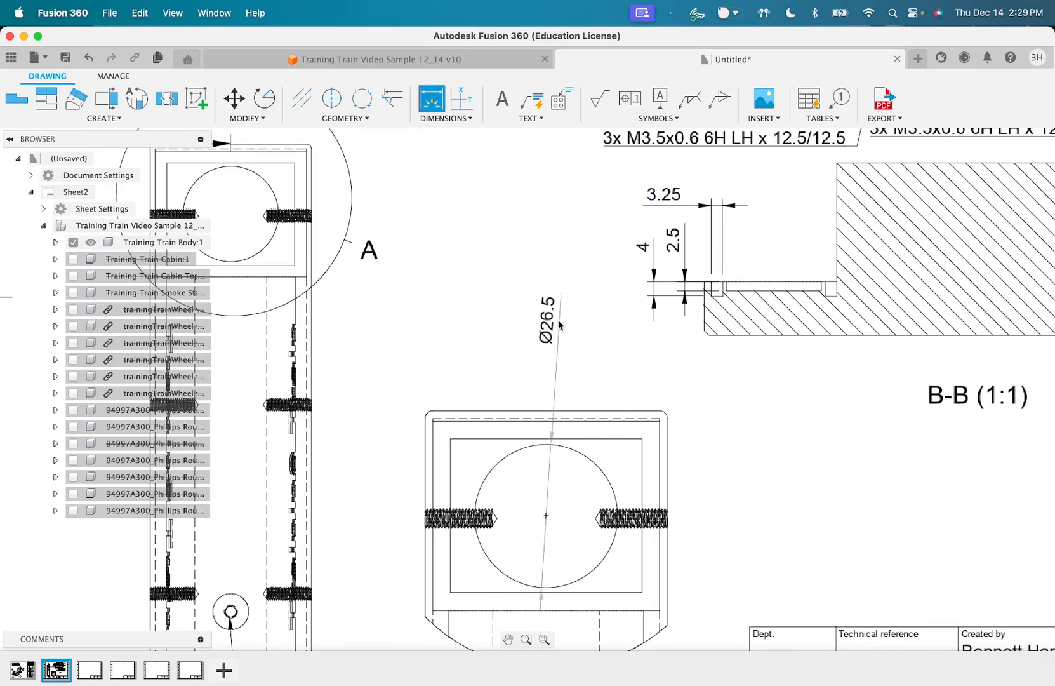
{"action": "left_click", "coordinate": [559, 325]}
{"action": "key", "text": "Escape"}
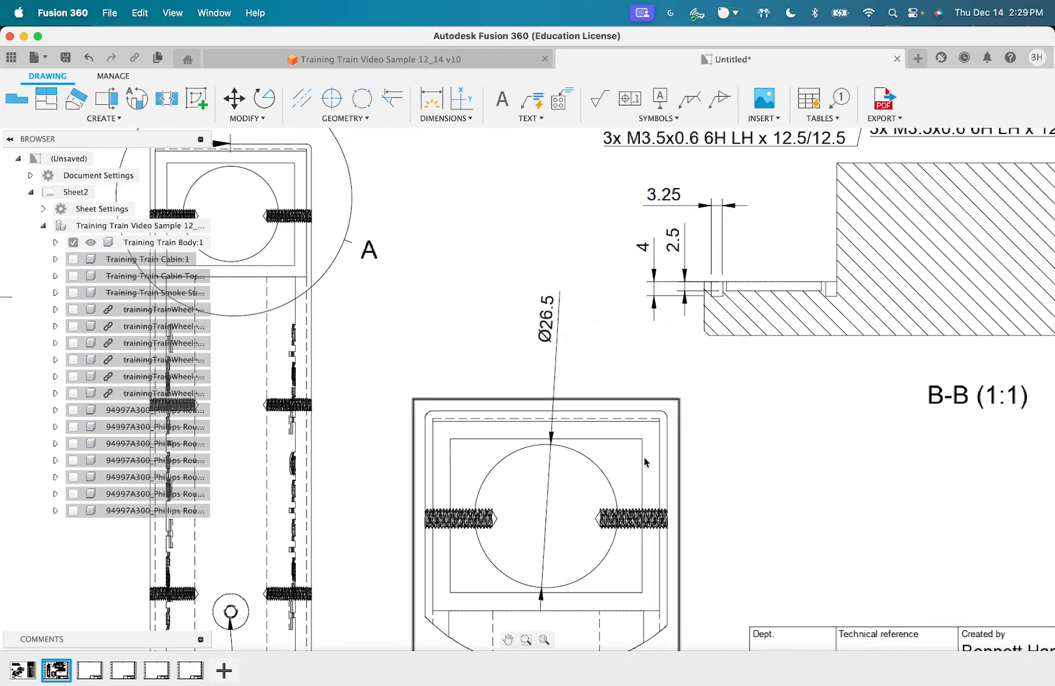
Dimension the widths of the inner and surrounding rectangles above detail A, and move the circle's diameter label outside the view's left edge
{"action": "left_click", "coordinate": [431, 100]}
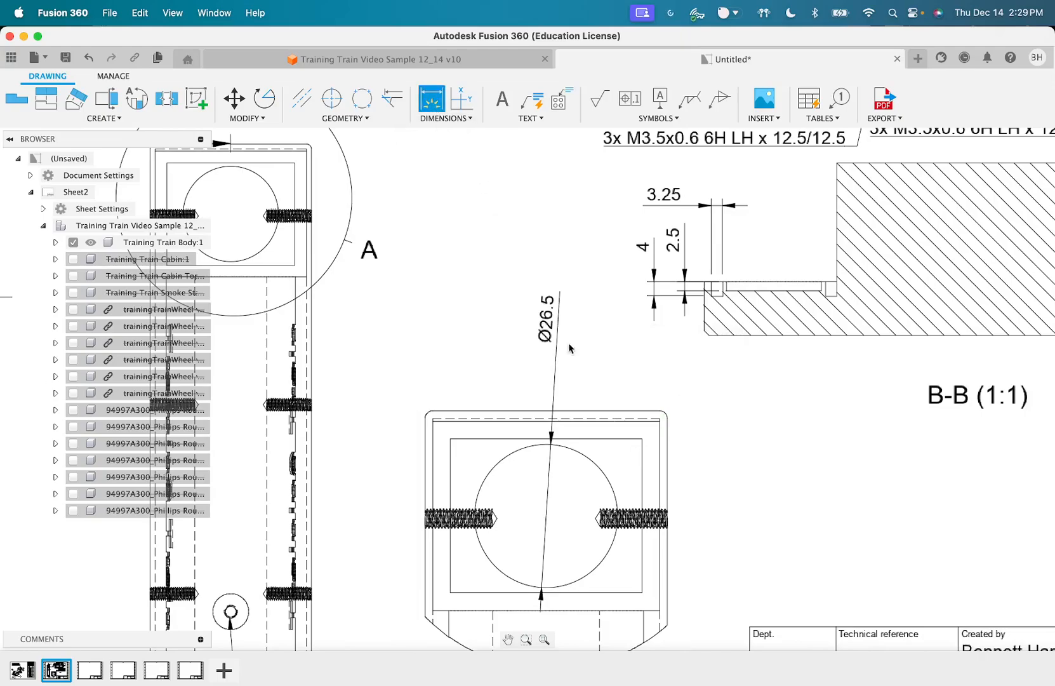
{"action": "left_click", "coordinate": [615, 439]}
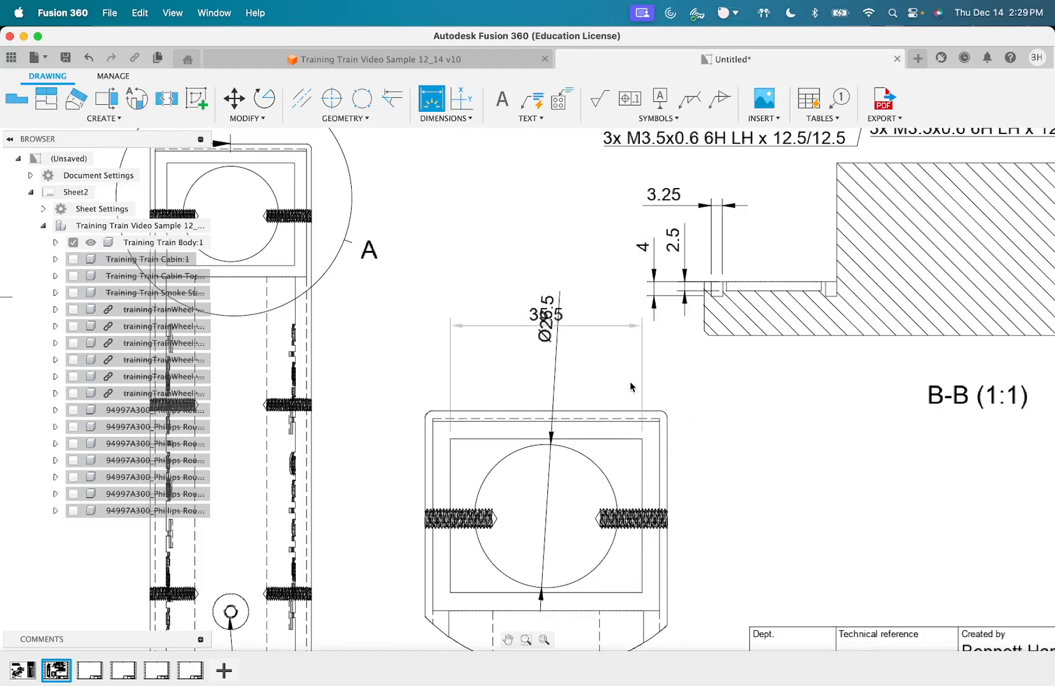
{"action": "left_click", "coordinate": [595, 382]}
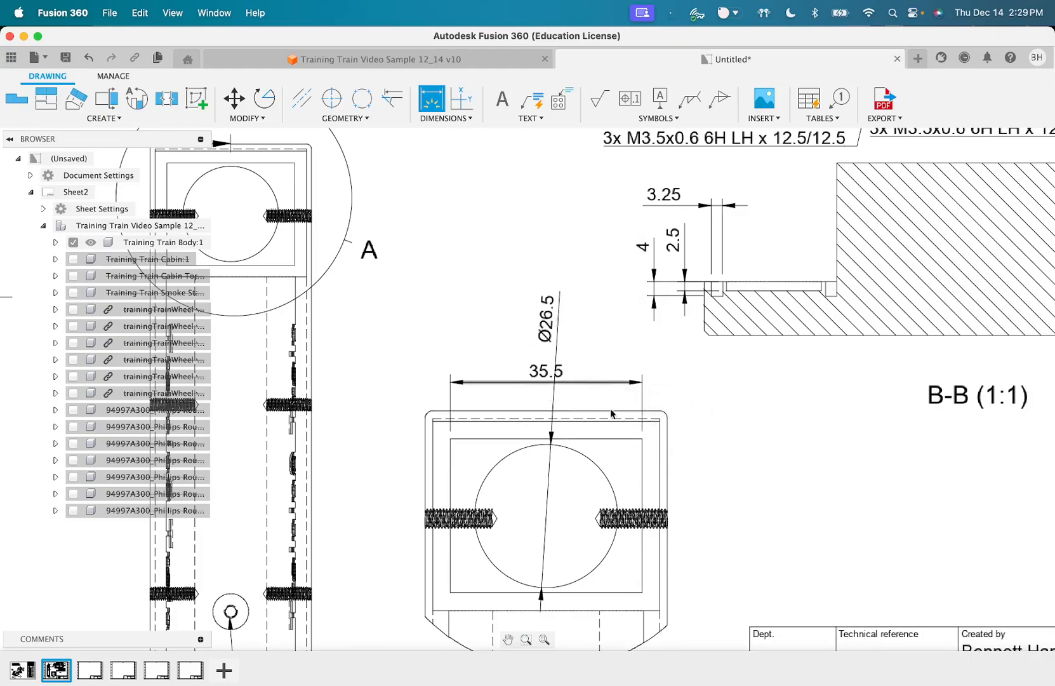
{"action": "left_click", "coordinate": [622, 425]}
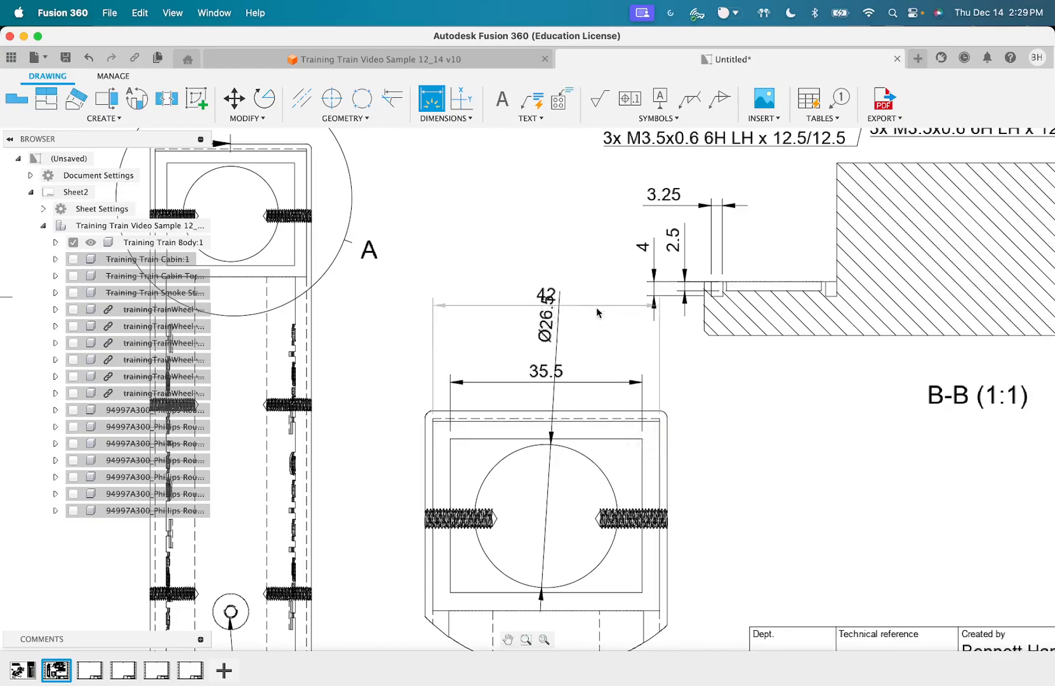
{"action": "left_click", "coordinate": [582, 356]}
{"action": "key", "text": "Escape"}
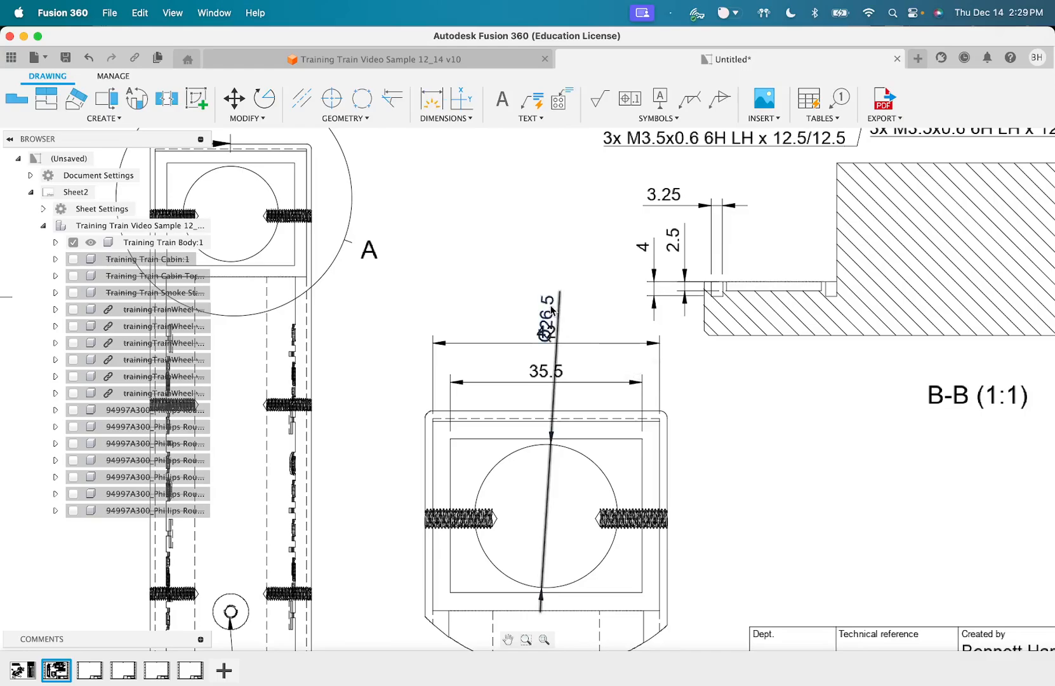
{"action": "left_click_drag", "start_coordinate": [556, 320], "coordinate": [383, 462]}
Dimension the heights of the inner and surrounding rectangles in detail A, stacking both values to the right of the view
{"action": "key", "text": "d"}
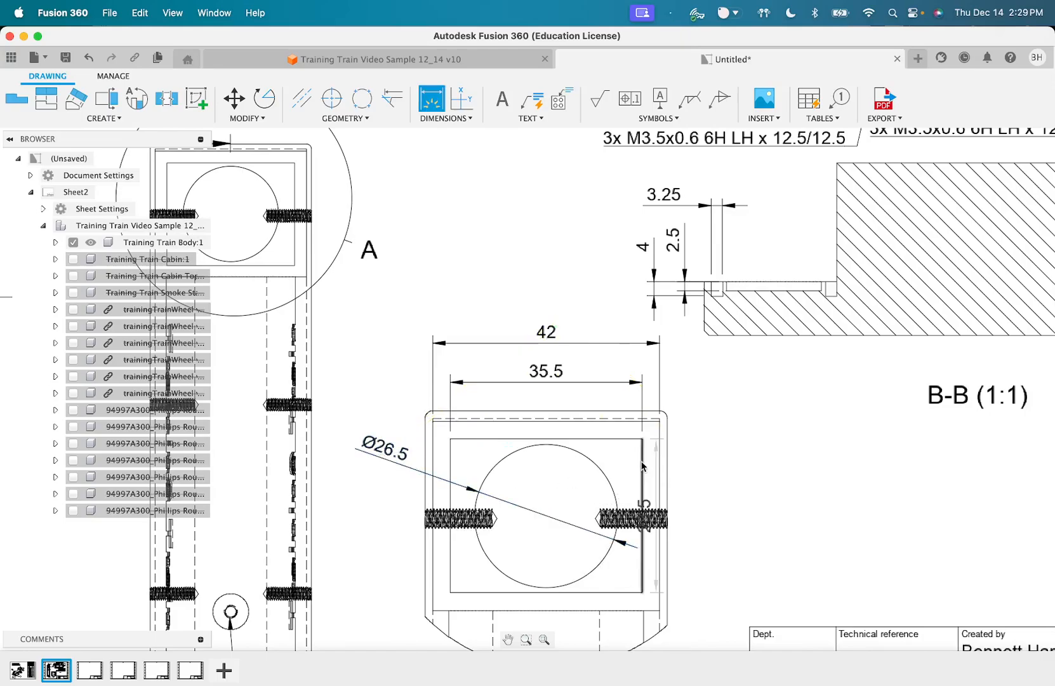
{"action": "left_click", "coordinate": [642, 468]}
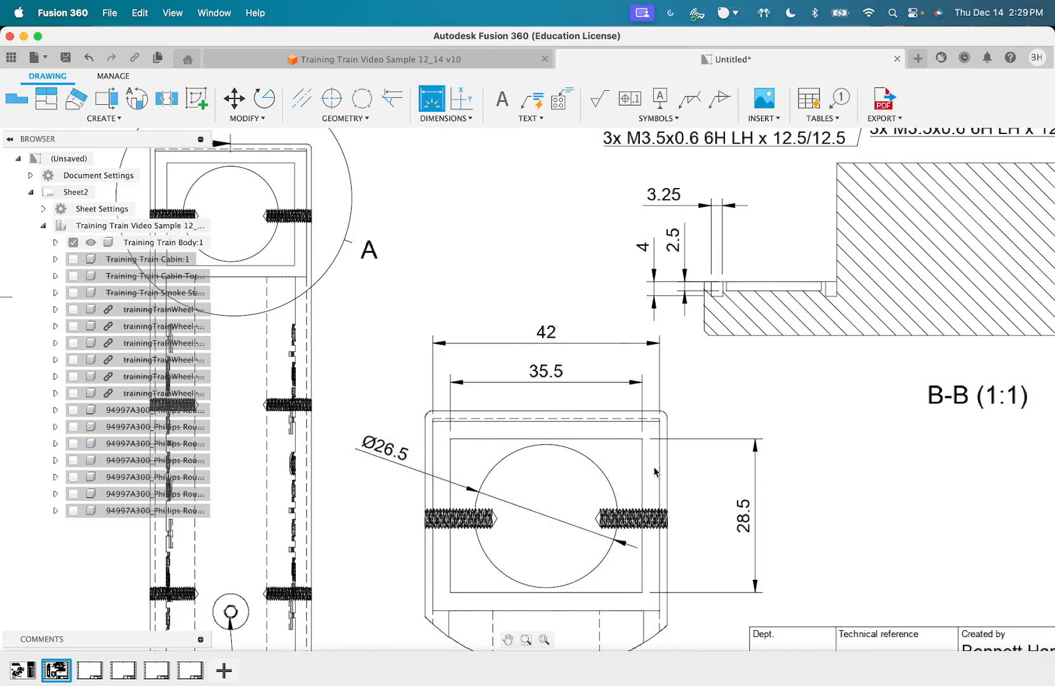
{"action": "left_click", "coordinate": [661, 471]}
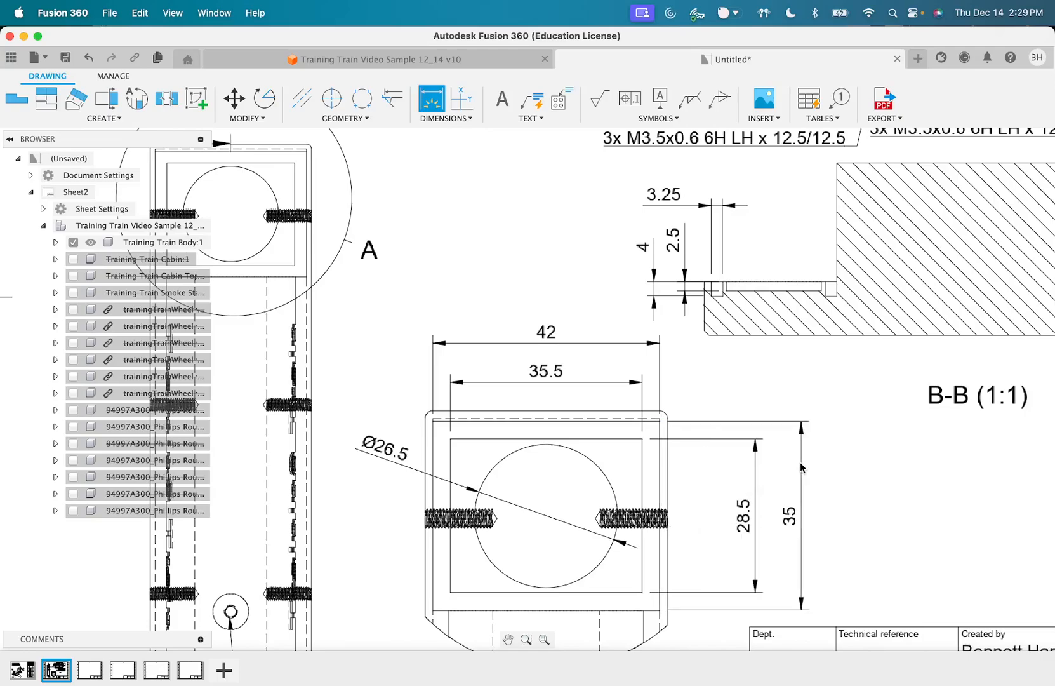
{"action": "scroll", "coordinate": [621, 550], "scroll_direction": "down", "scroll_amount": 5}
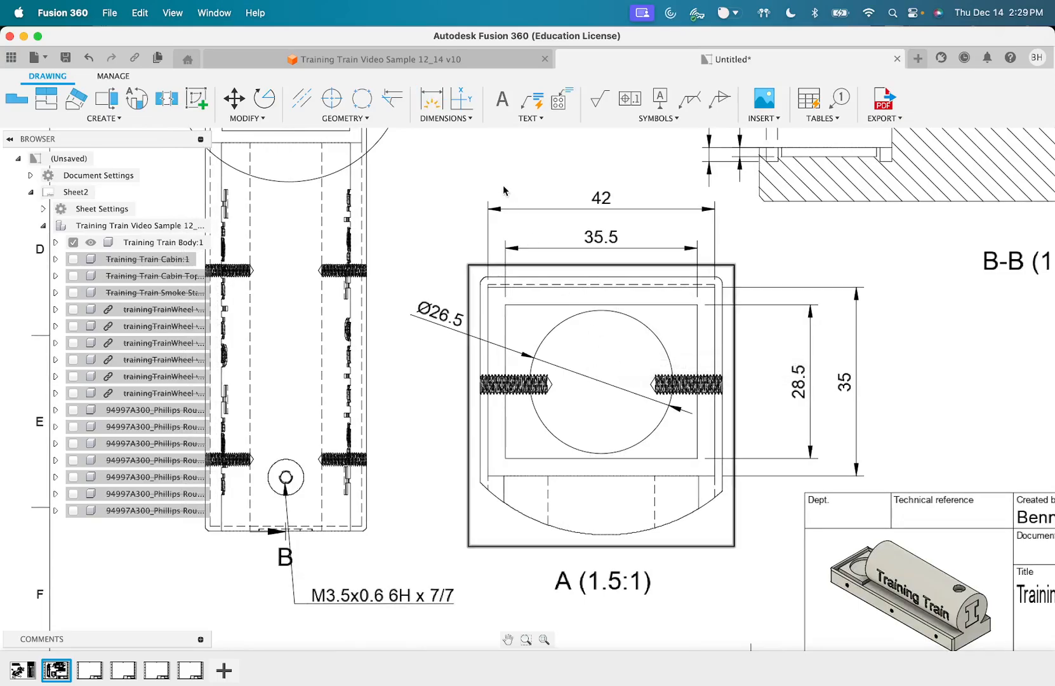
{"action": "key", "text": "Escape"}
Add a center mark to the circle in detail A and dimension the horizontal distance from its center to the body's right outer edge
{"action": "left_click", "coordinate": [331, 98]}
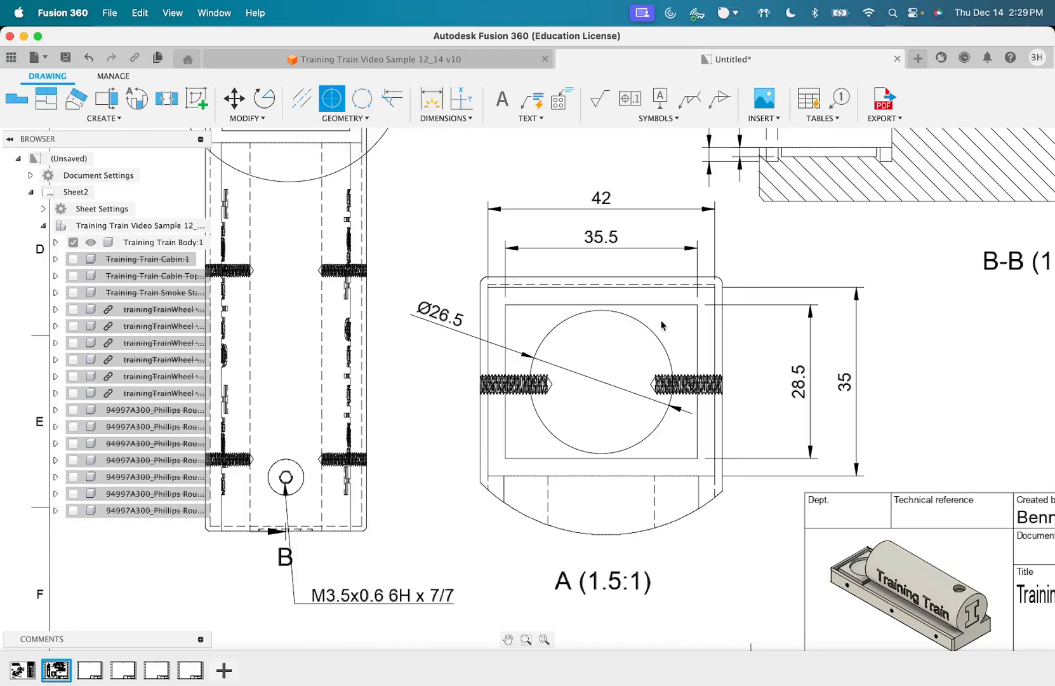
{"action": "key", "text": "Escape"}
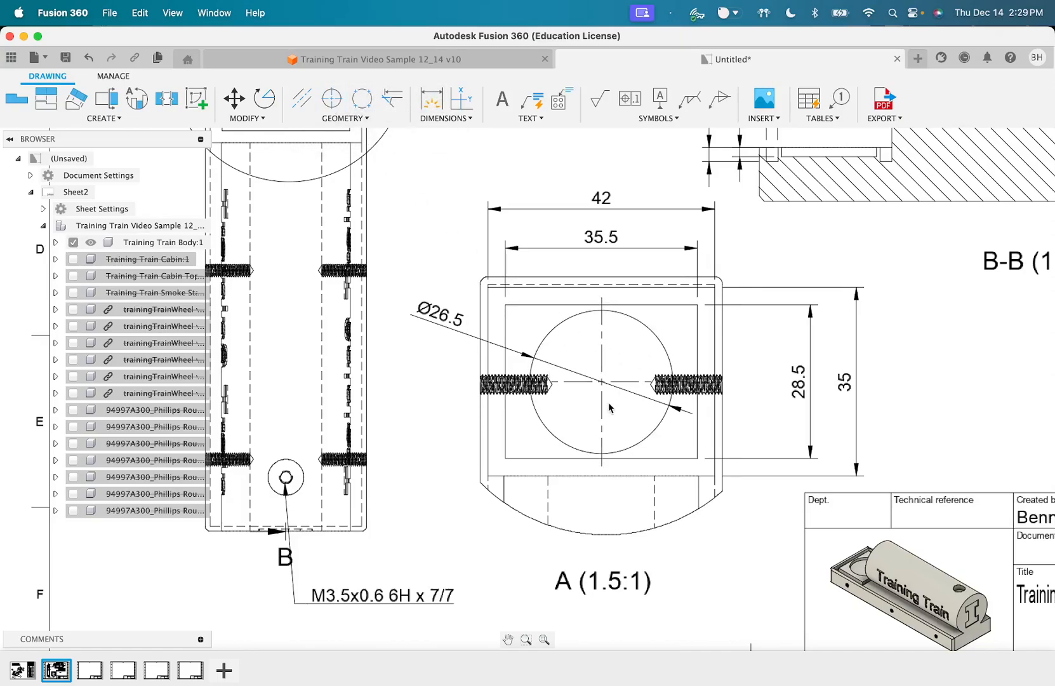
{"action": "scroll", "coordinate": [608, 405], "scroll_direction": "down", "scroll_amount": 2}
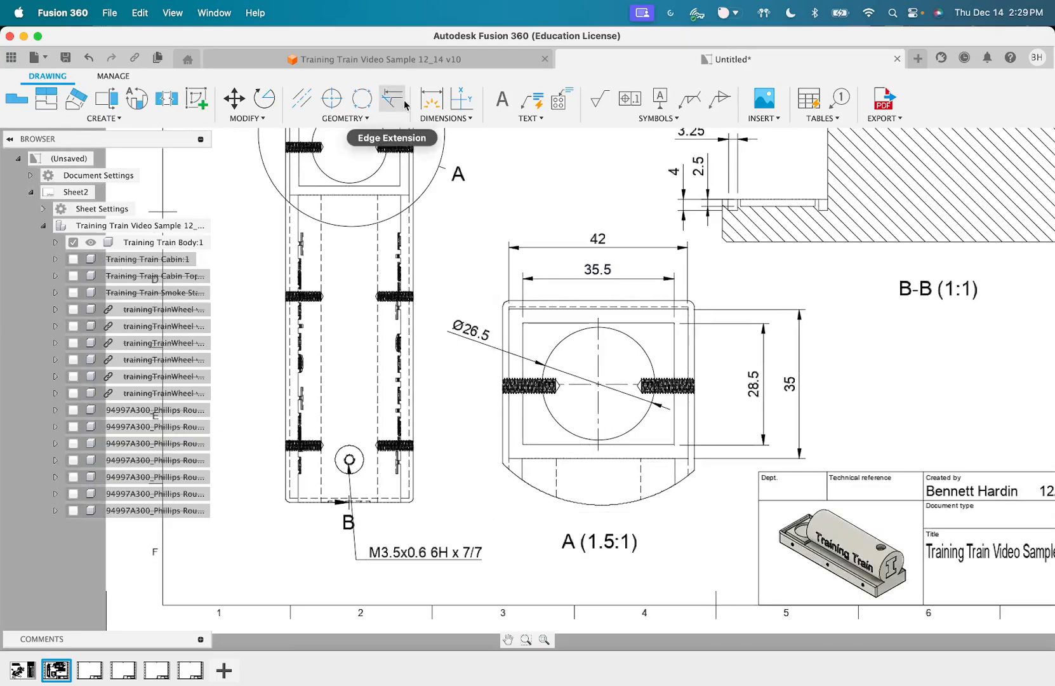
{"action": "left_click", "coordinate": [424, 105]}
{"action": "left_click", "coordinate": [599, 384]}
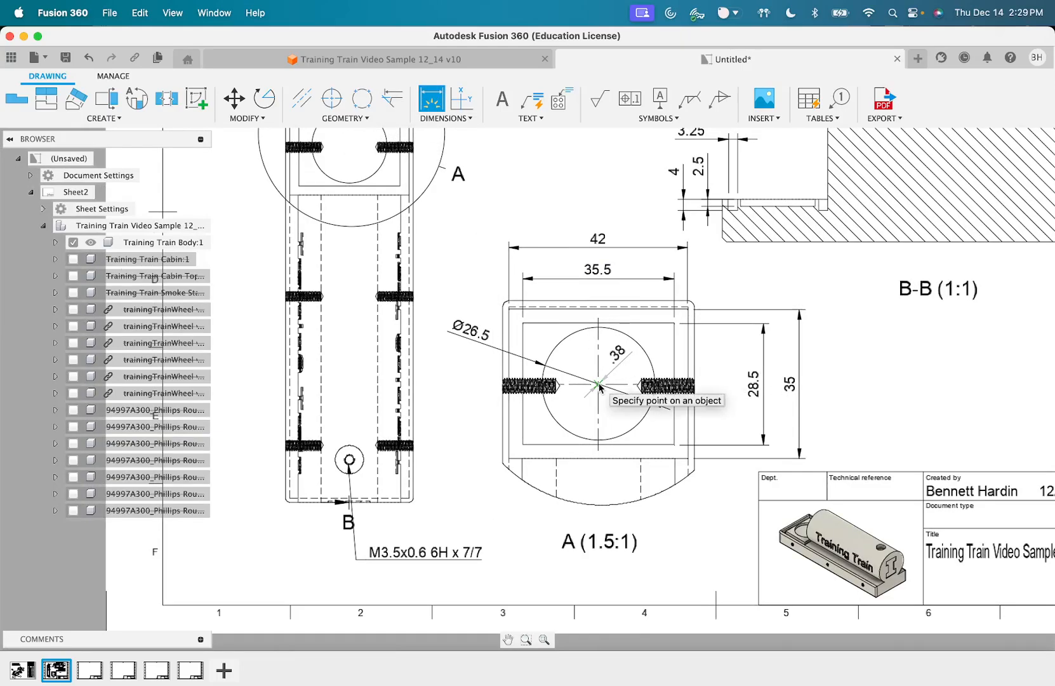
{"action": "left_click", "coordinate": [698, 375]}
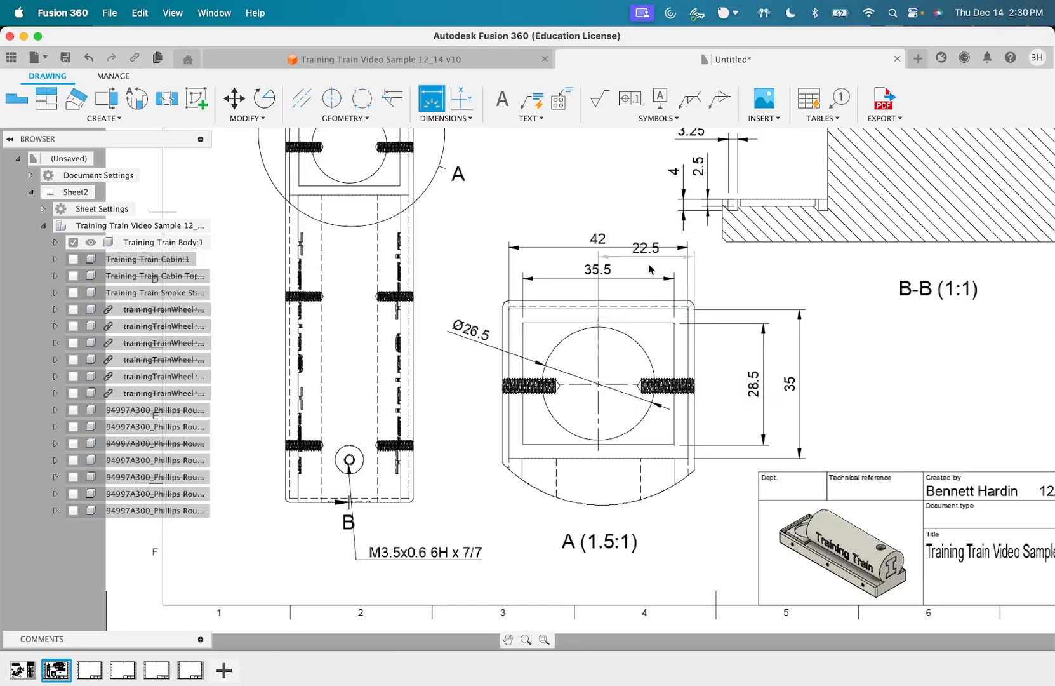
{"action": "left_click", "coordinate": [650, 296]}
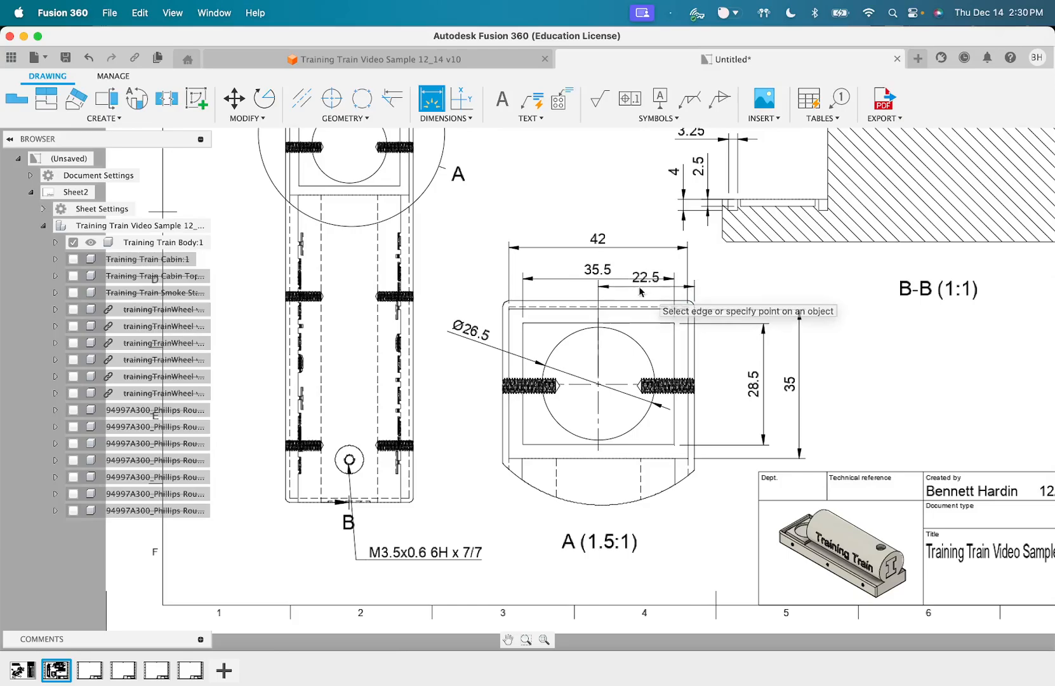
{"action": "key", "text": "Escape"}
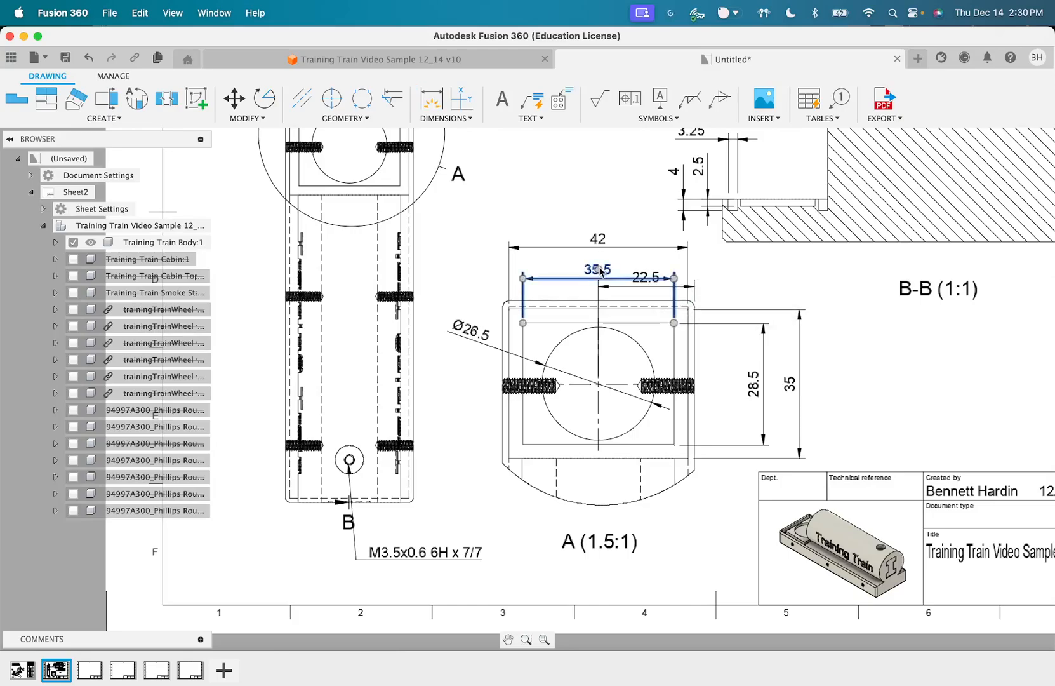
Raise the 35.5 width dimension in detail A and dimension the vertical distance from the circle's center to the body's upper outer edge
{"action": "left_click", "coordinate": [600, 269]}
{"action": "left_click", "coordinate": [600, 269]}
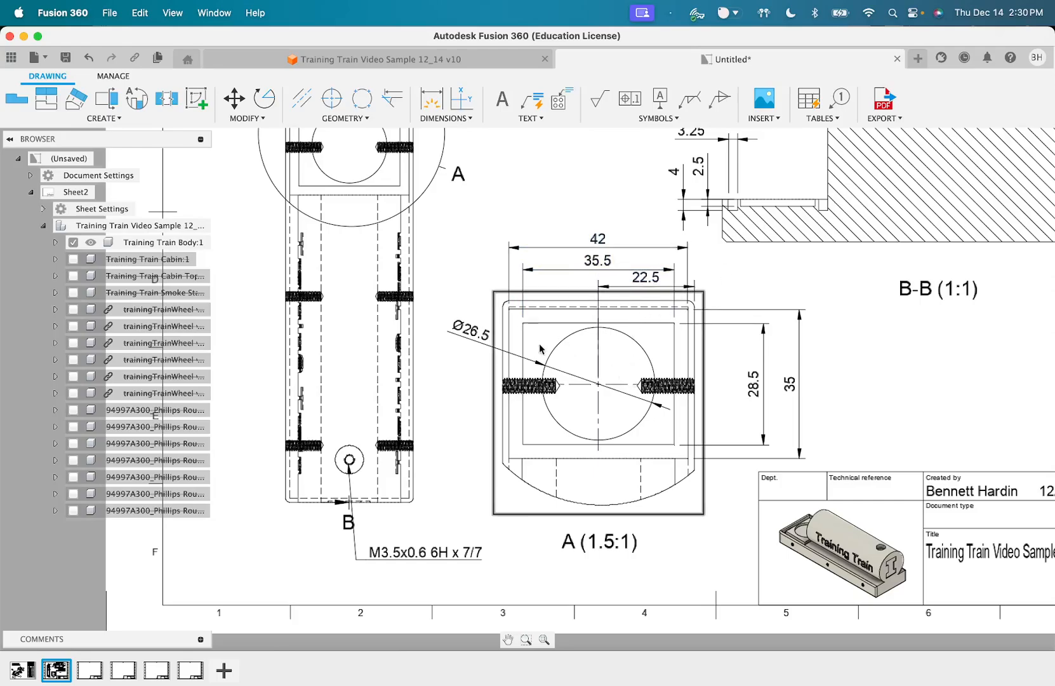
{"action": "left_click", "coordinate": [598, 385]}
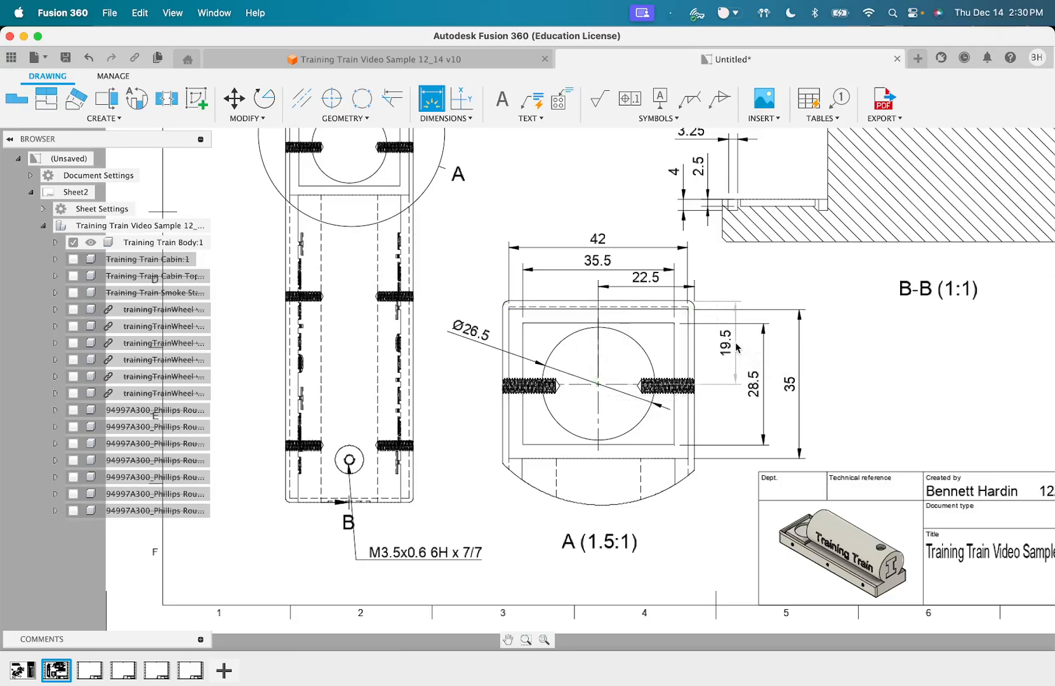
{"action": "left_click", "coordinate": [737, 348]}
Dimension the overall width of the train body in the plan view, placing the value below the M3.5 hole note
{"action": "scroll", "coordinate": [532, 392], "scroll_direction": "down", "scroll_amount": 2}
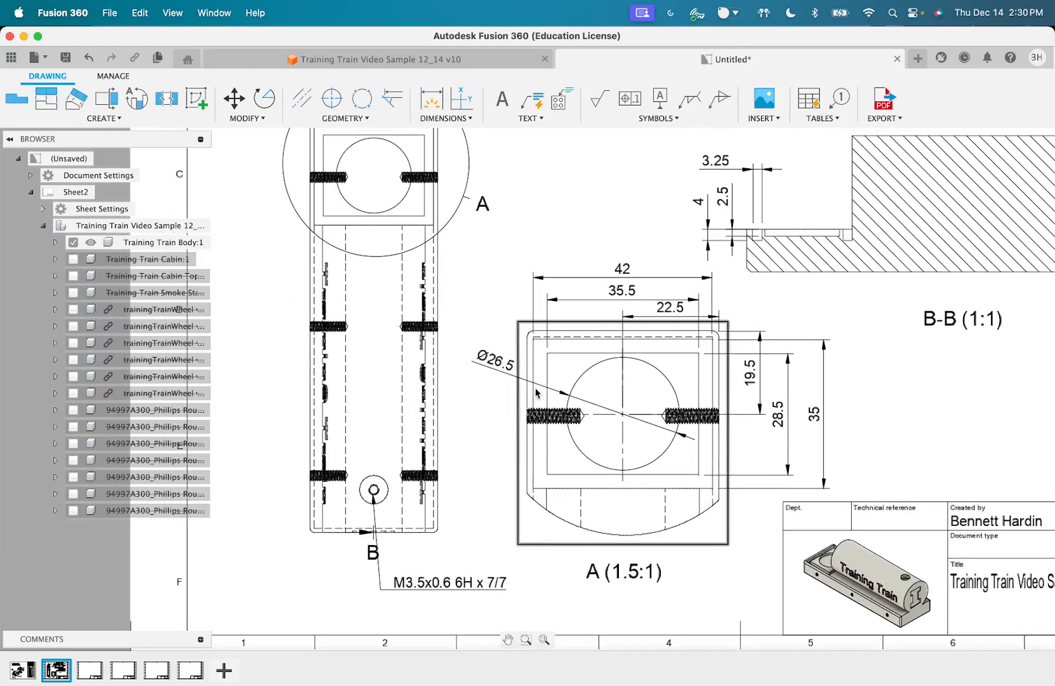
{"action": "scroll", "coordinate": [665, 505], "scroll_direction": "down", "scroll_amount": 3}
{"action": "scroll", "coordinate": [665, 505], "scroll_direction": "up", "scroll_amount": 3}
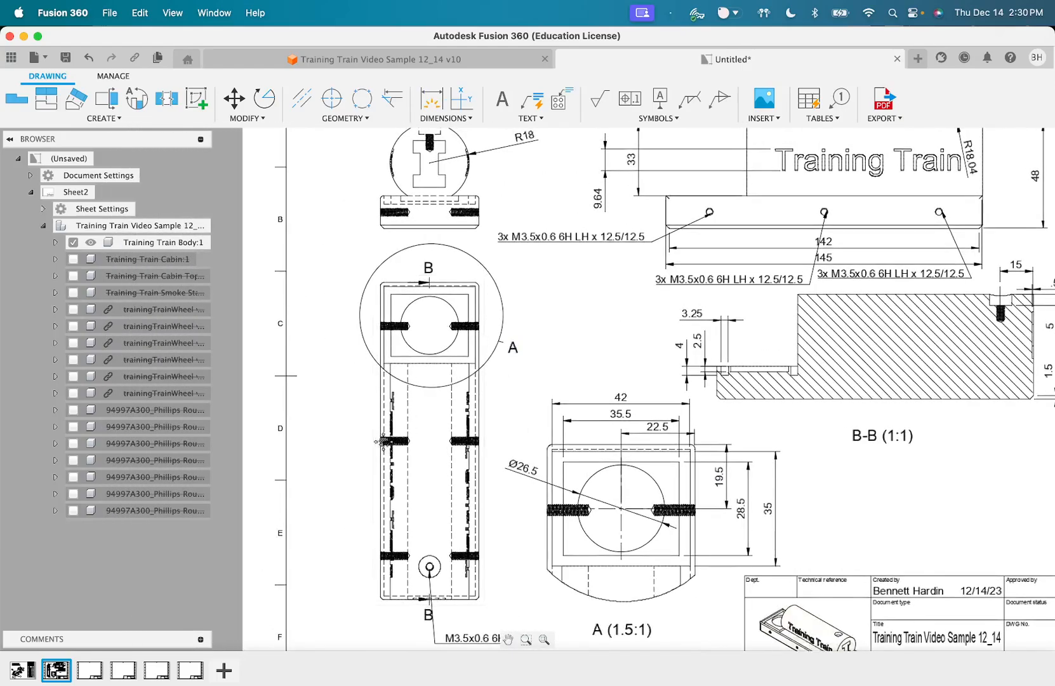
{"action": "scroll", "coordinate": [385, 444], "scroll_direction": "up", "scroll_amount": 2}
{"action": "scroll", "coordinate": [453, 216], "scroll_direction": "up", "scroll_amount": 2}
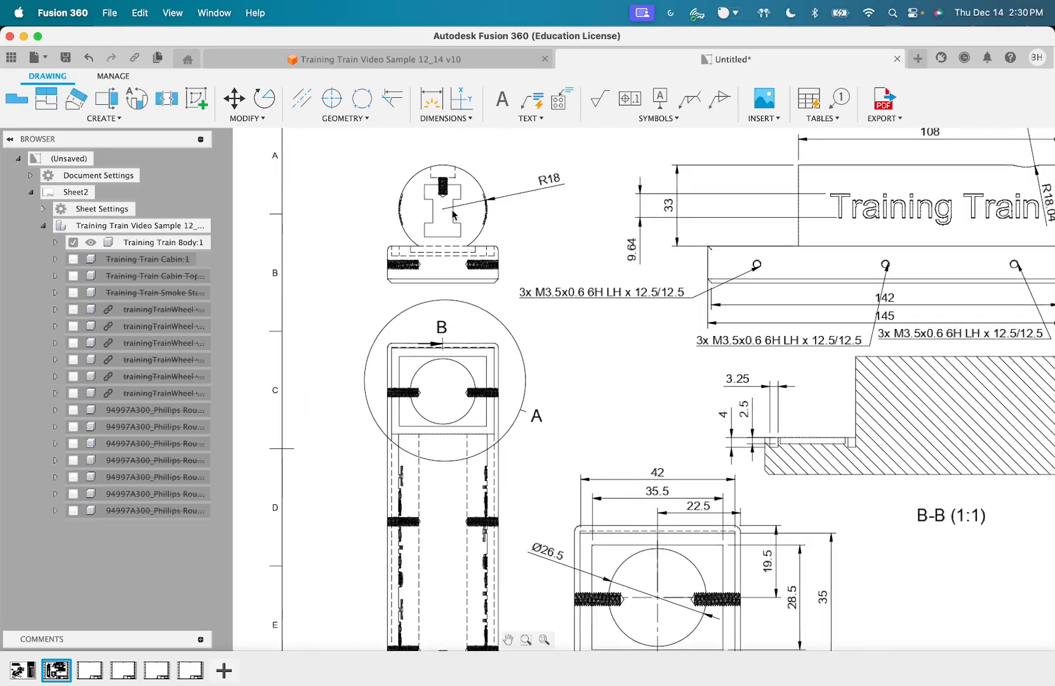
{"action": "scroll", "coordinate": [407, 406], "scroll_direction": "down", "scroll_amount": 3}
{"action": "scroll", "coordinate": [410, 409], "scroll_direction": "down", "scroll_amount": 2}
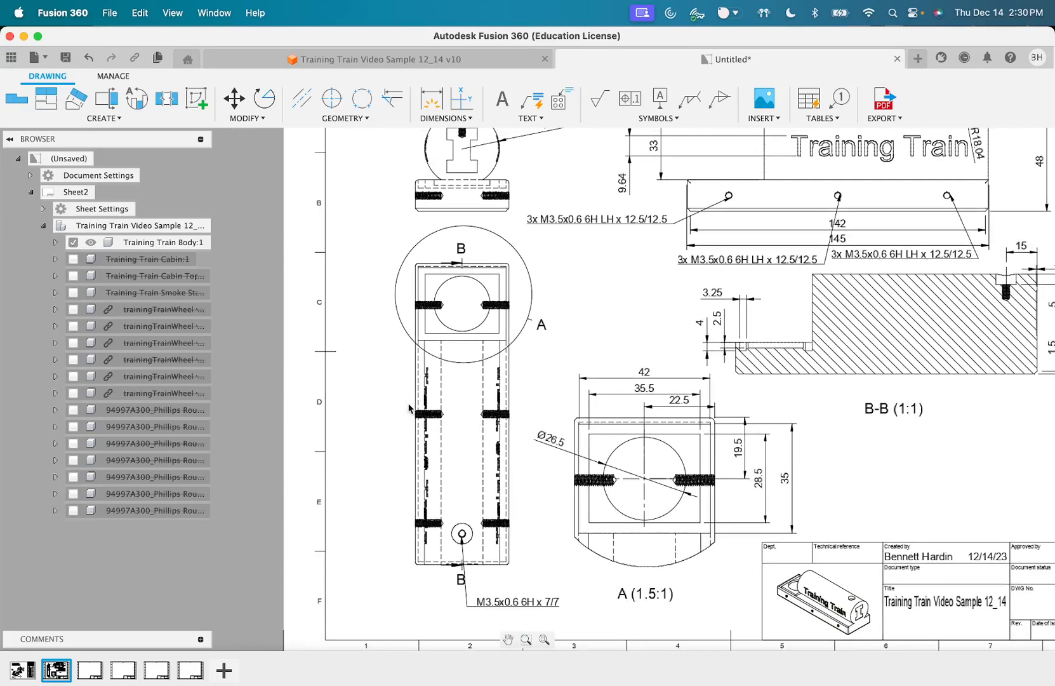
{"action": "scroll", "coordinate": [421, 560], "scroll_direction": "right", "scroll_amount": 1}
{"action": "key", "text": "d"}
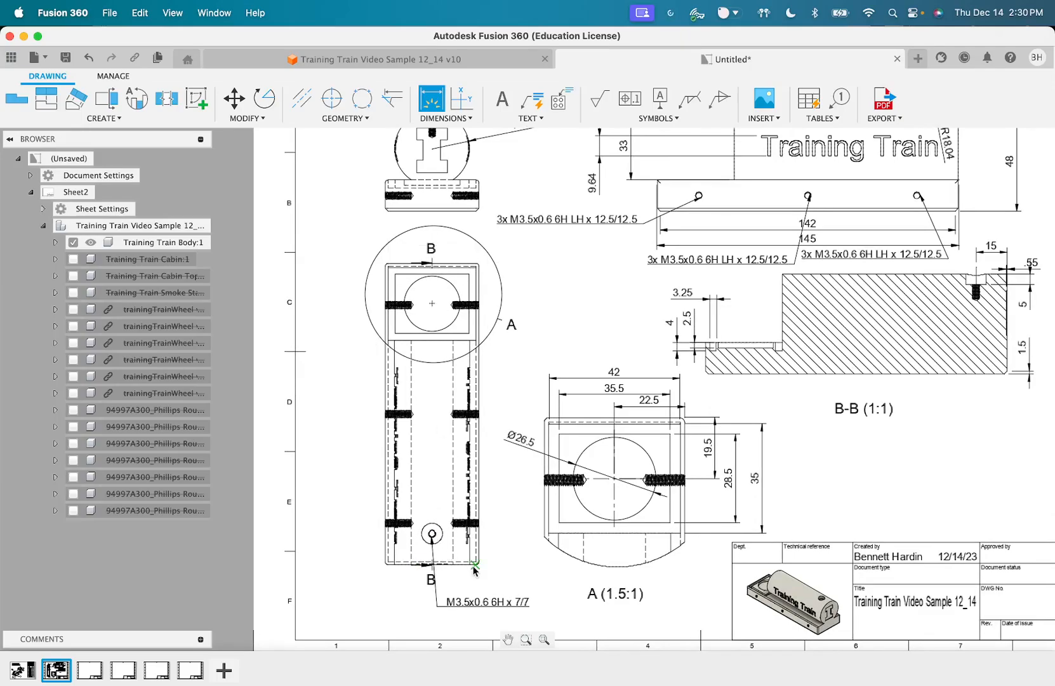
{"action": "left_click", "coordinate": [477, 479]}
{"action": "left_click", "coordinate": [386, 462]}
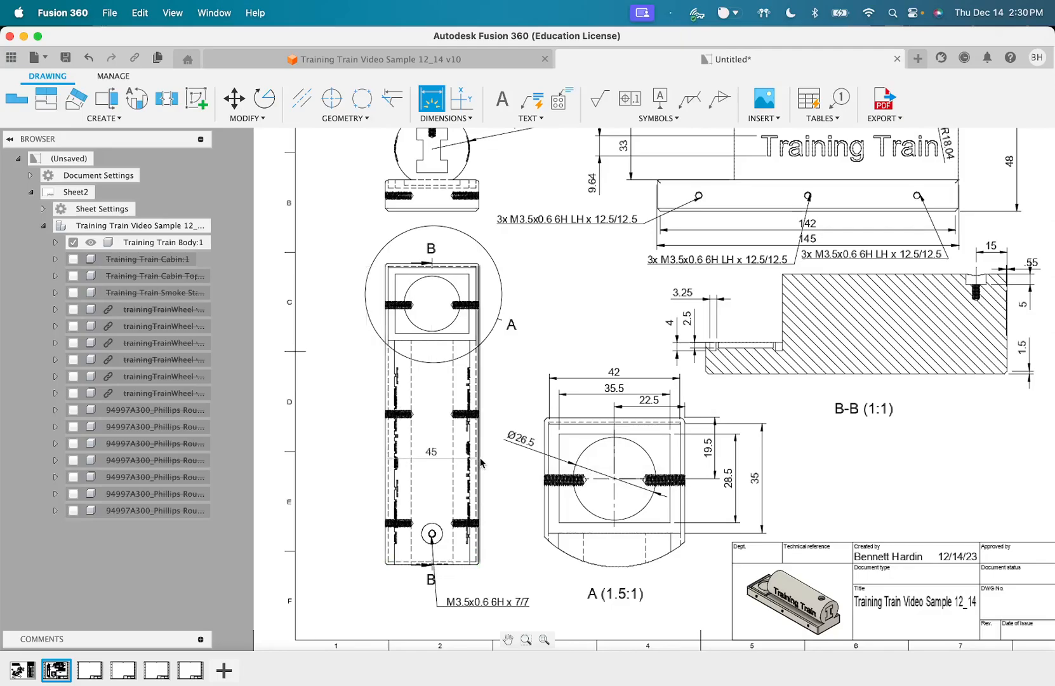
{"action": "left_click", "coordinate": [446, 629]}
{"action": "key", "text": "Escape"}
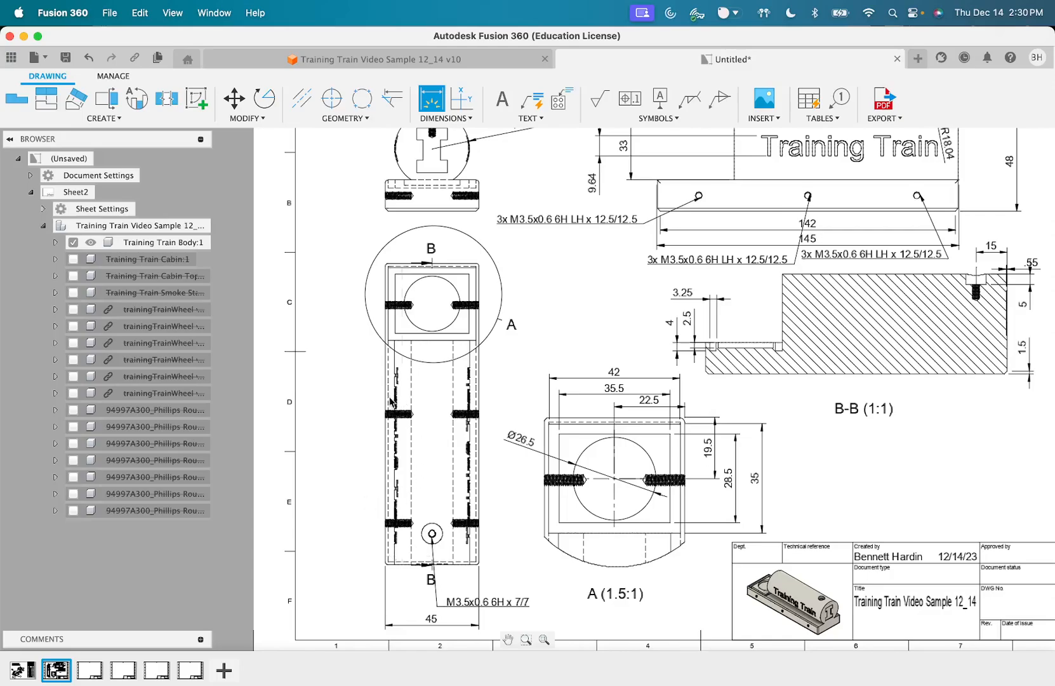
{"action": "middle_click_drag", "start_coordinate": [782, 321], "coordinate": [734, 340]}
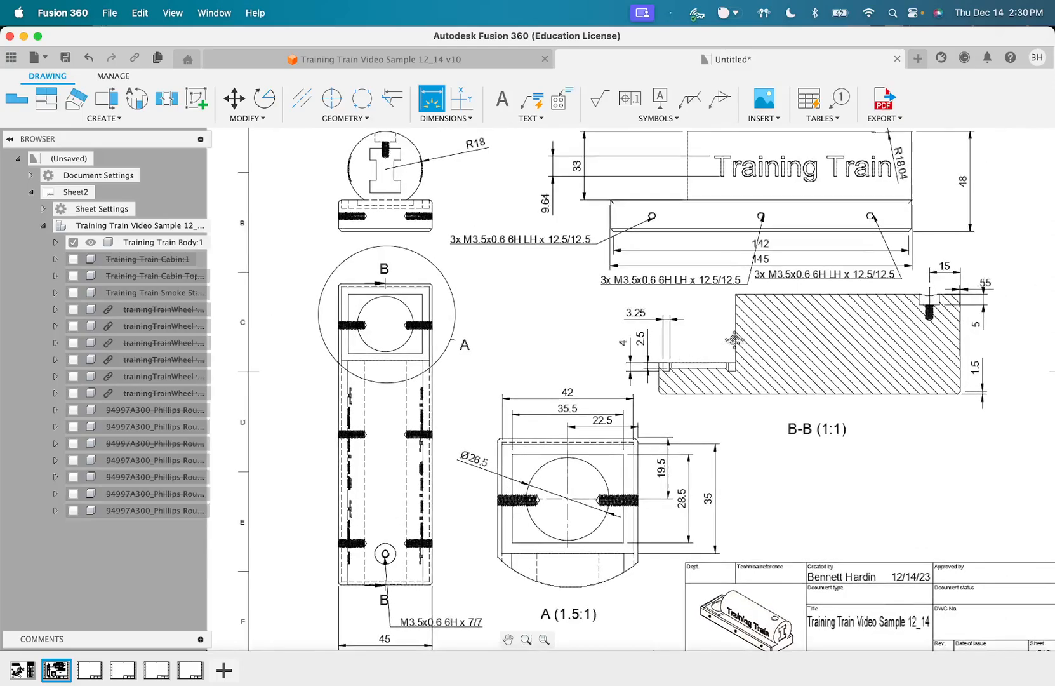
{"action": "scroll", "coordinate": [479, 438], "scroll_direction": "down", "scroll_amount": 3}
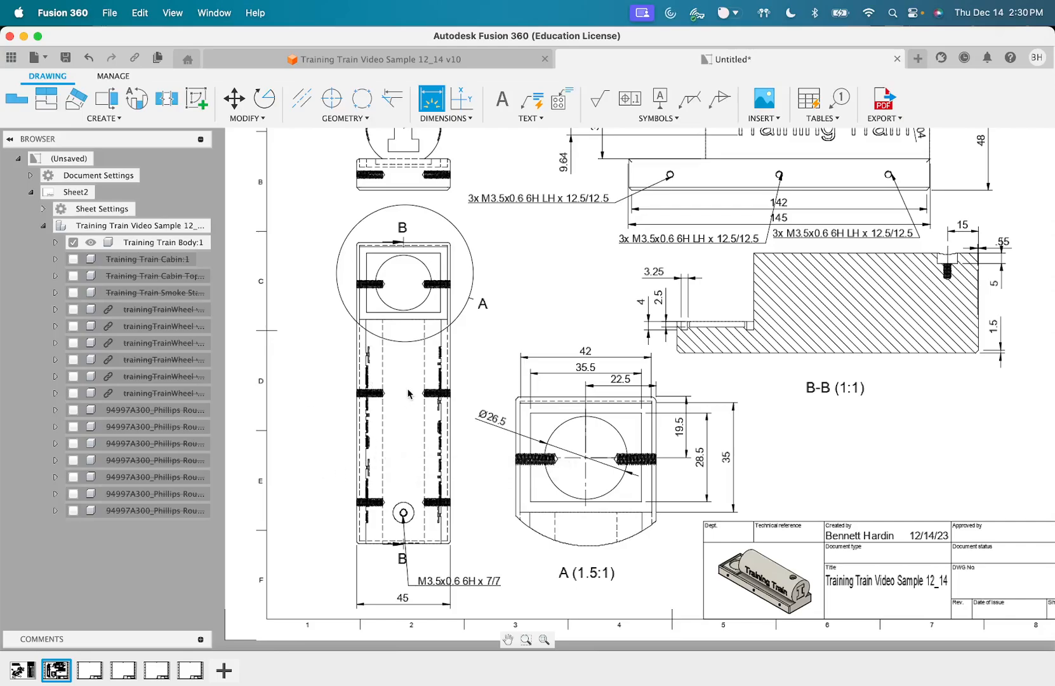
{"action": "scroll", "coordinate": [393, 325], "scroll_direction": "up", "scroll_amount": 3}
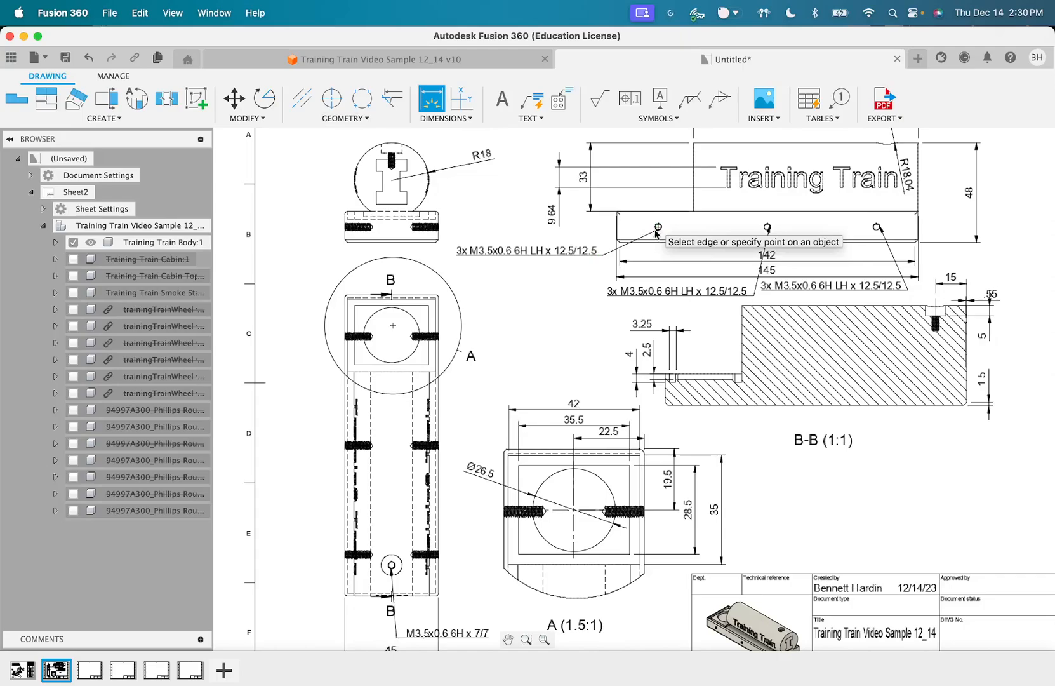
{"action": "scroll", "coordinate": [346, 209], "scroll_direction": "up", "scroll_amount": 3}
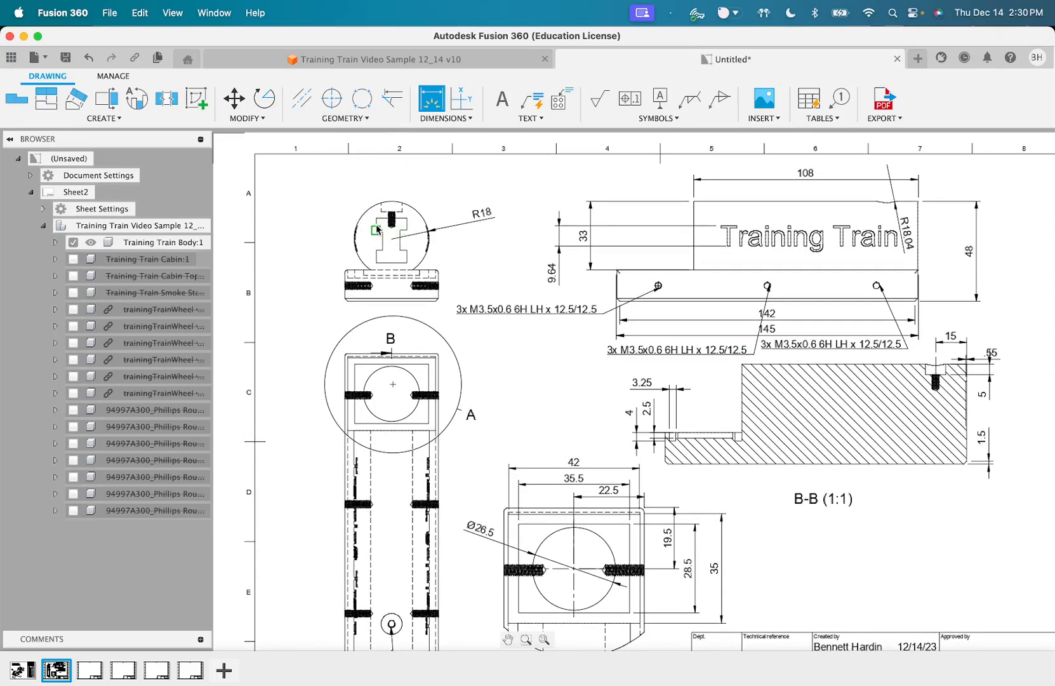
{"action": "left_click", "coordinate": [400, 260]}
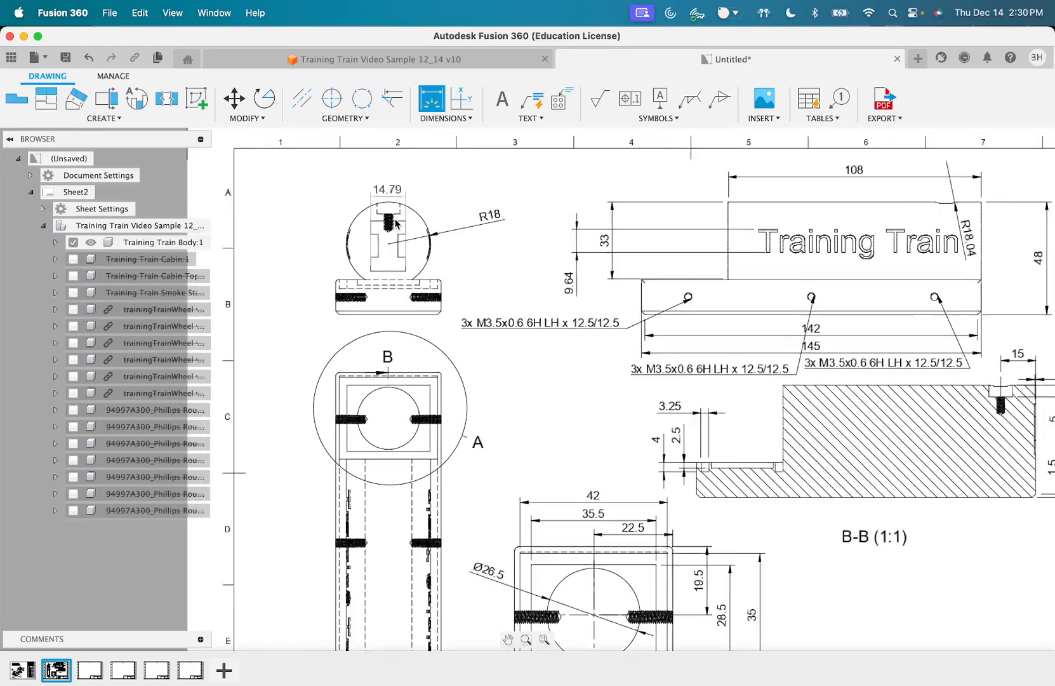
{"action": "scroll", "coordinate": [399, 222], "scroll_direction": "up", "scroll_amount": 2}
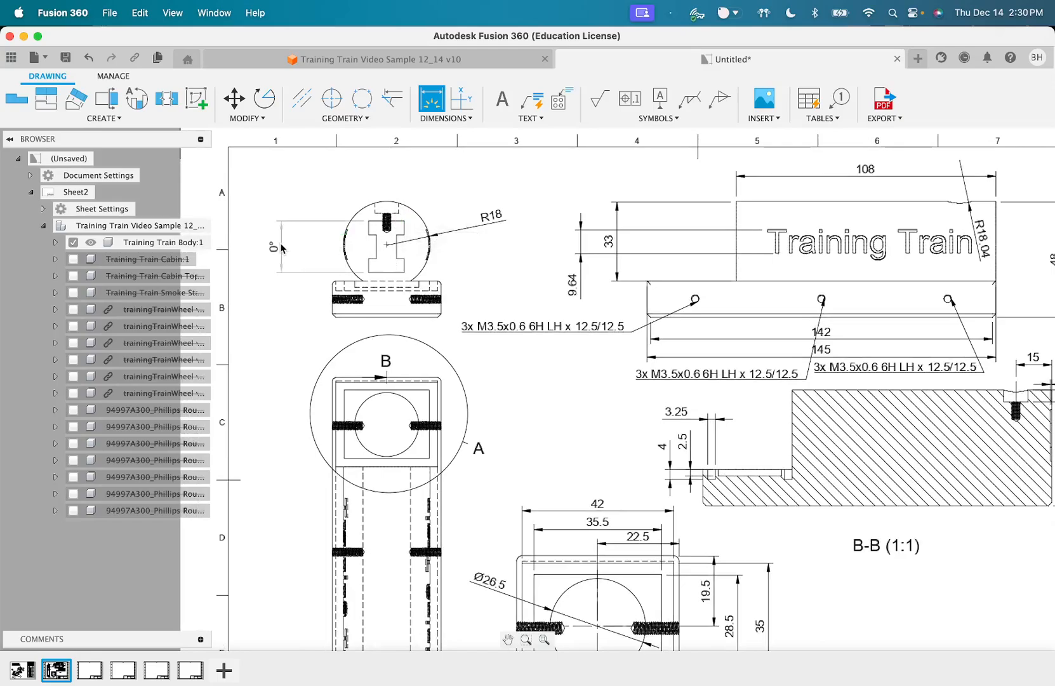
{"action": "key", "text": "Escape"}
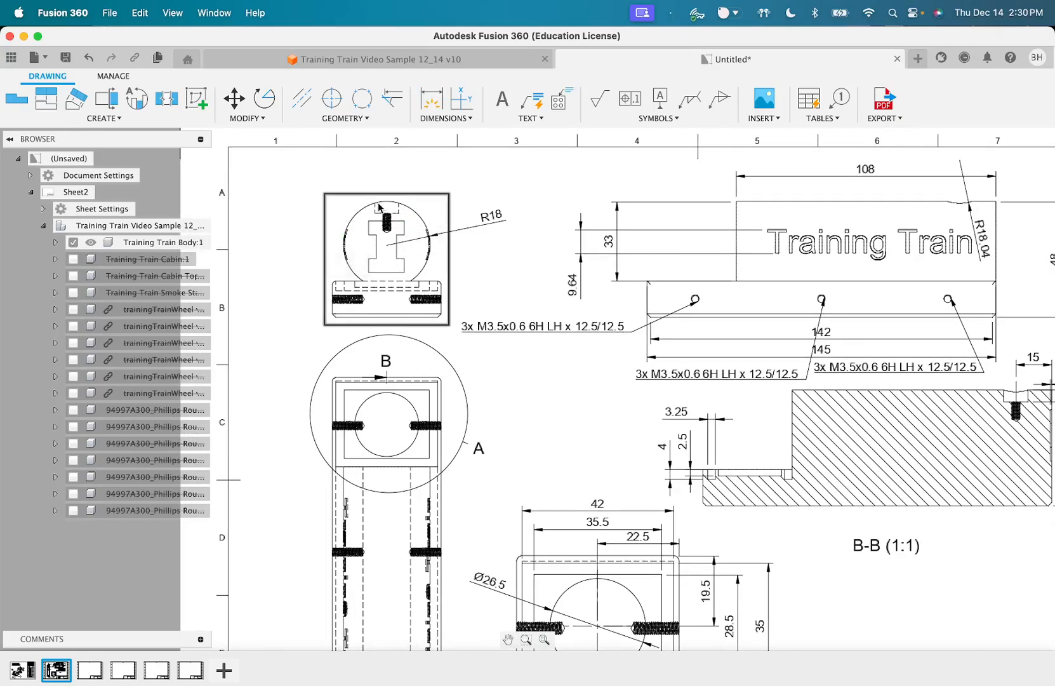
{"action": "left_click", "coordinate": [431, 100]}
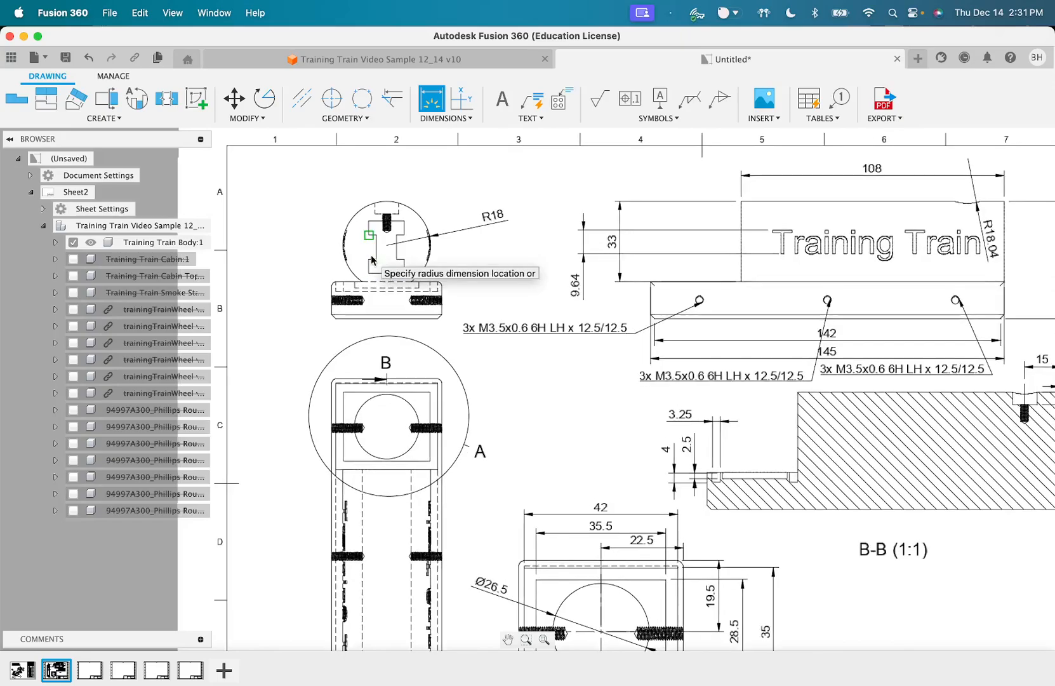
{"action": "scroll", "coordinate": [378, 269], "scroll_direction": "up", "scroll_amount": 3}
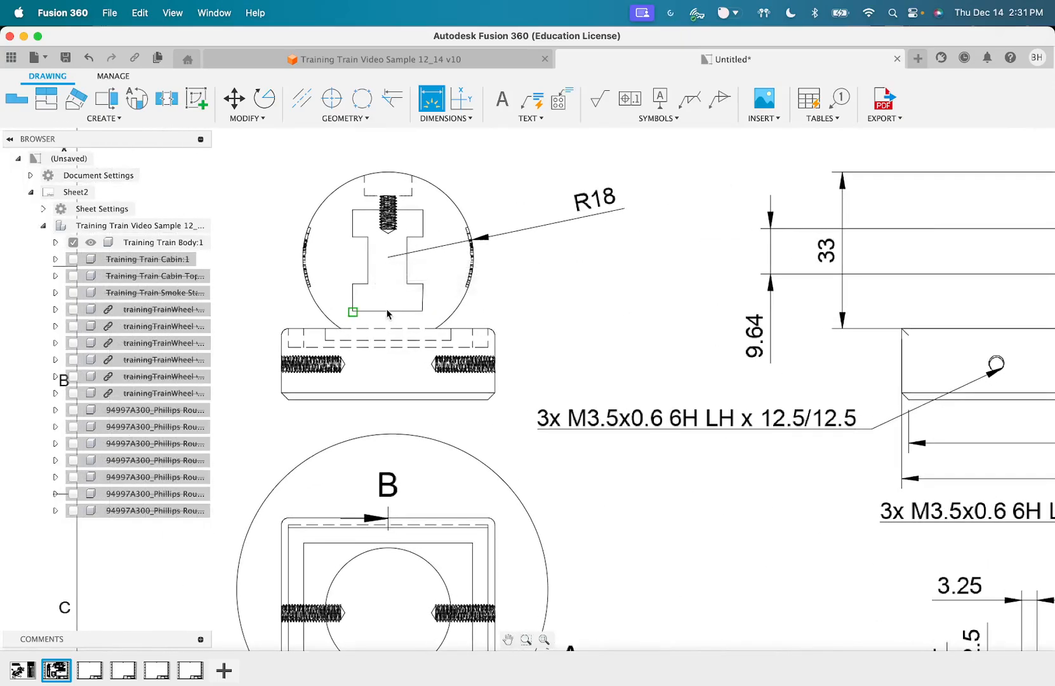
{"action": "key", "text": "Escape"}
{"action": "left_click", "coordinate": [433, 103]}
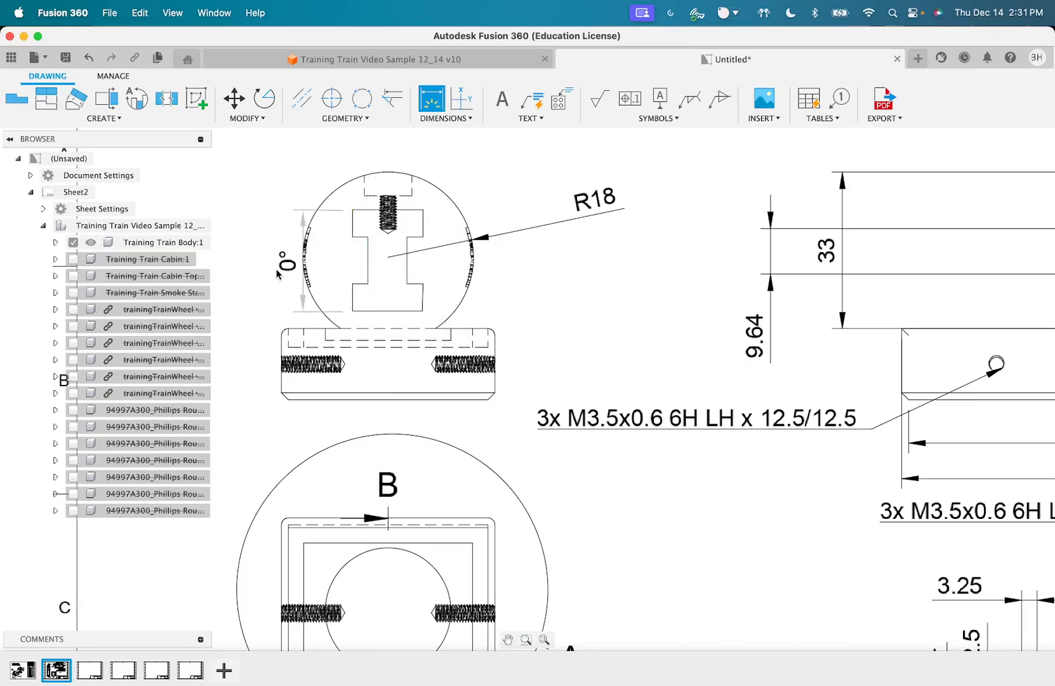
{"action": "key", "text": "Escape"}
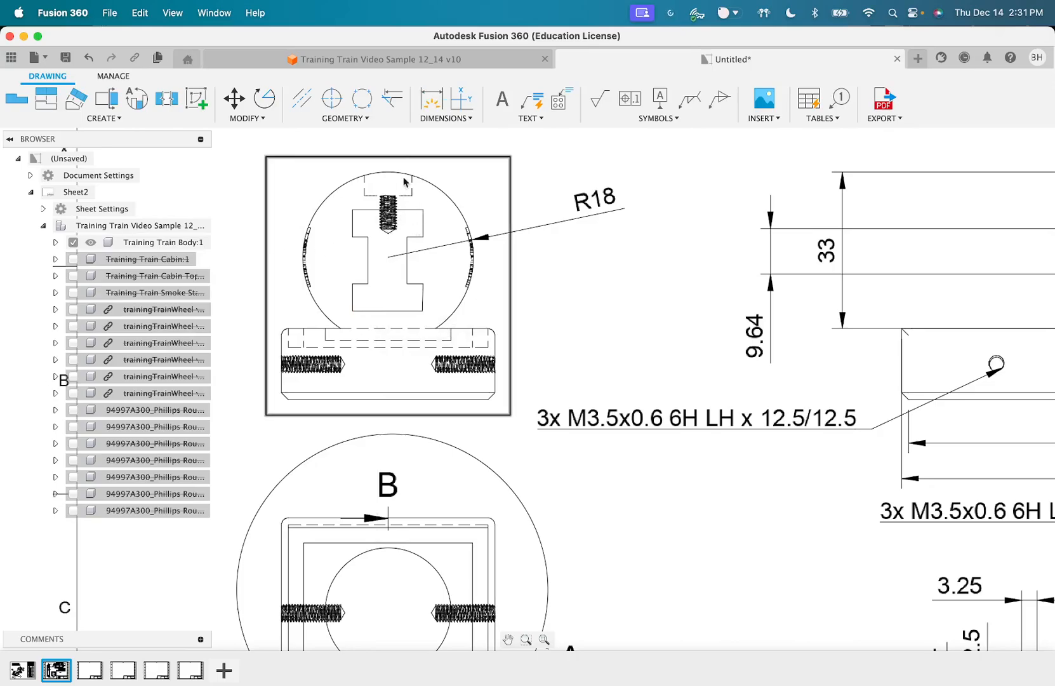
Dimension the overall width and height of the I-shaped profile in the end view, placing the width above and the height to its left
{"action": "left_click", "coordinate": [431, 99]}
{"action": "left_click", "coordinate": [379, 311]}
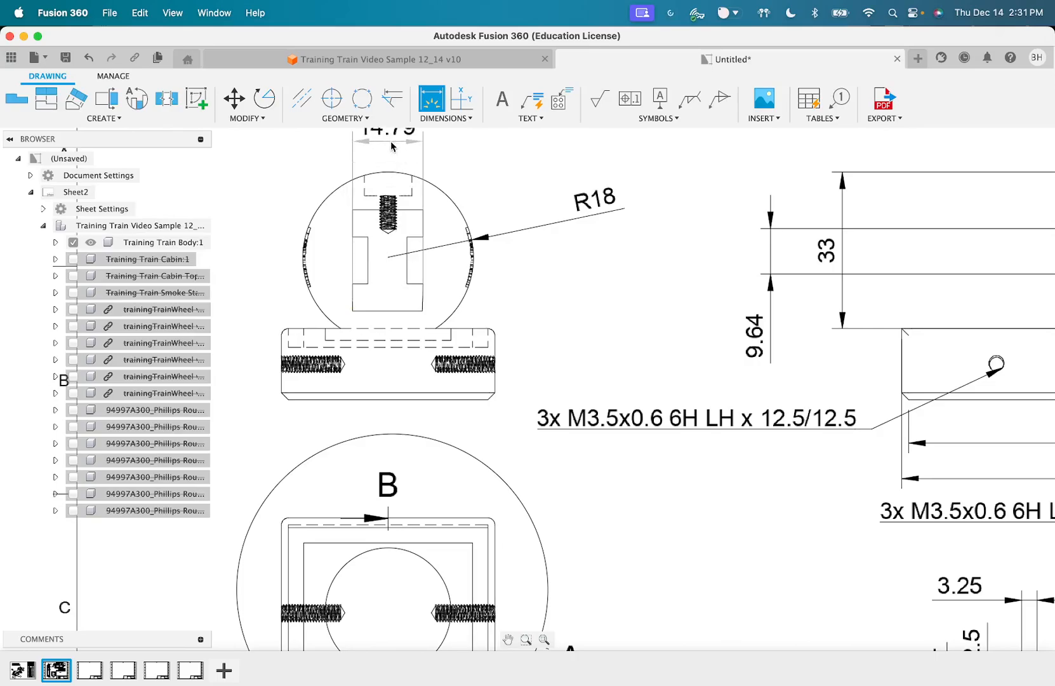
{"action": "left_click", "coordinate": [389, 141]}
{"action": "left_click", "coordinate": [430, 101]}
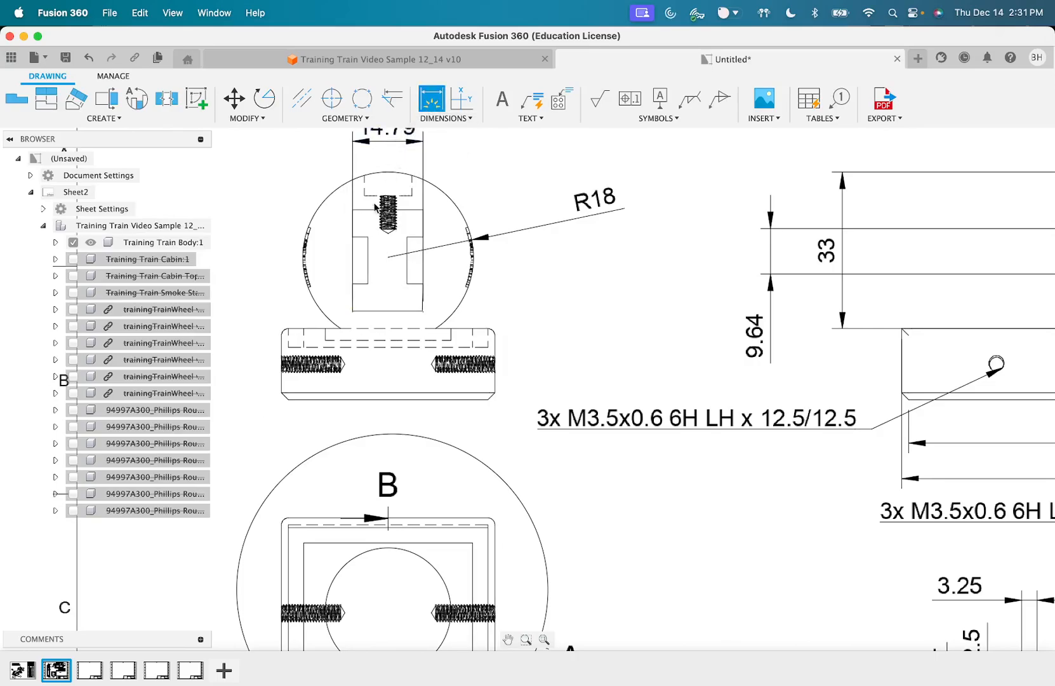
{"action": "left_click", "coordinate": [353, 210]}
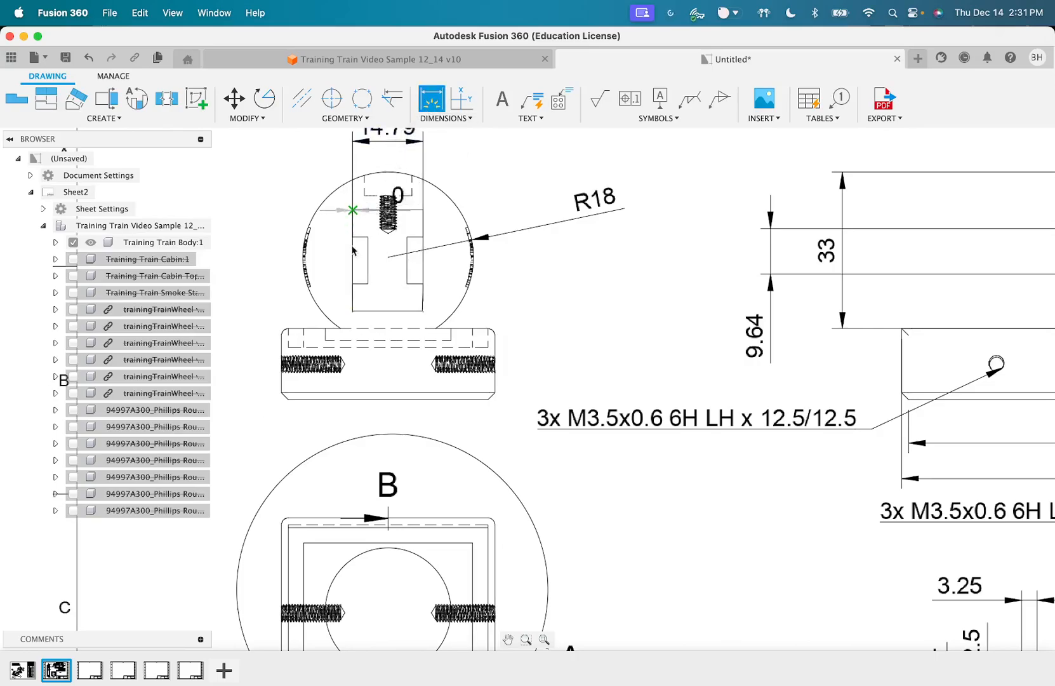
{"action": "left_click", "coordinate": [354, 311]}
{"action": "left_click", "coordinate": [267, 277]}
Add center marks to the three M3.5 threaded holes along the base in the side view
{"action": "scroll", "coordinate": [705, 343], "scroll_direction": "down", "scroll_amount": 2}
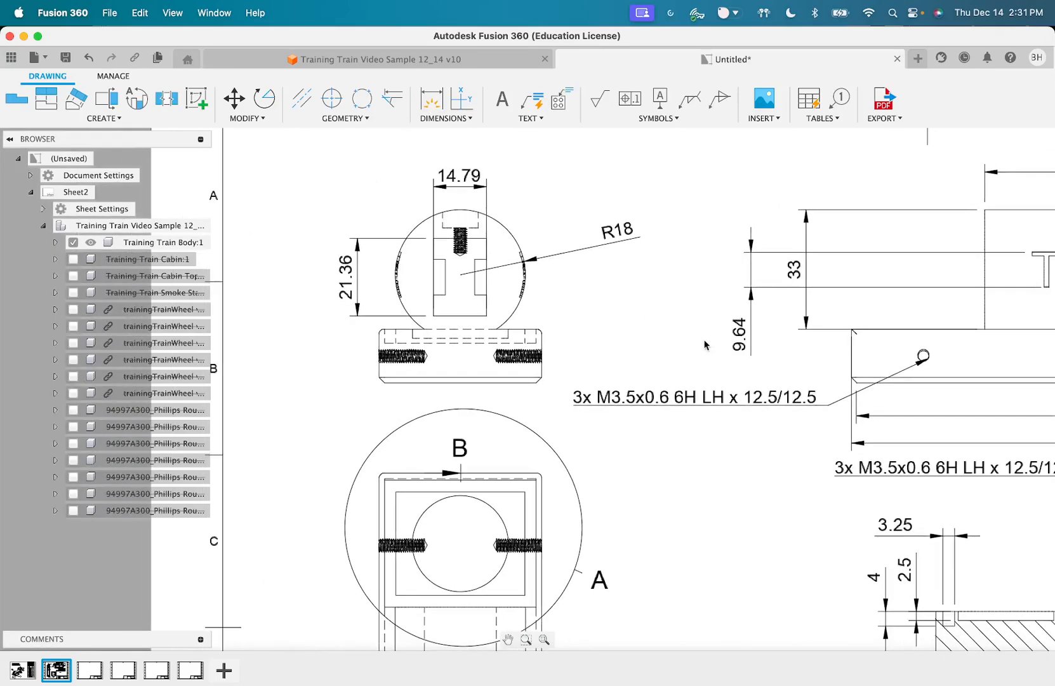
{"action": "scroll", "coordinate": [655, 341], "scroll_direction": "down", "scroll_amount": 2}
{"action": "scroll", "coordinate": [655, 341], "scroll_direction": "right", "scroll_amount": 2}
{"action": "scroll", "coordinate": [655, 341], "scroll_direction": "down", "scroll_amount": 5}
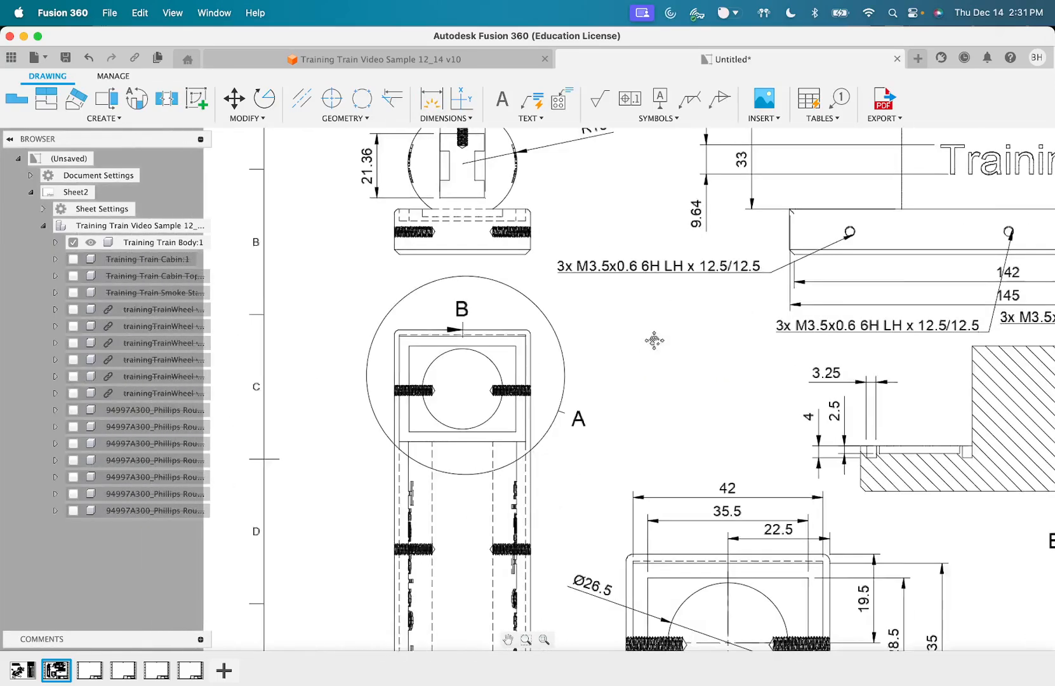
{"action": "scroll", "coordinate": [655, 341], "scroll_direction": "down", "scroll_amount": 1}
{"action": "scroll", "coordinate": [577, 351], "scroll_direction": "down", "scroll_amount": 1}
{"action": "scroll", "coordinate": [578, 351], "scroll_direction": "right", "scroll_amount": 4}
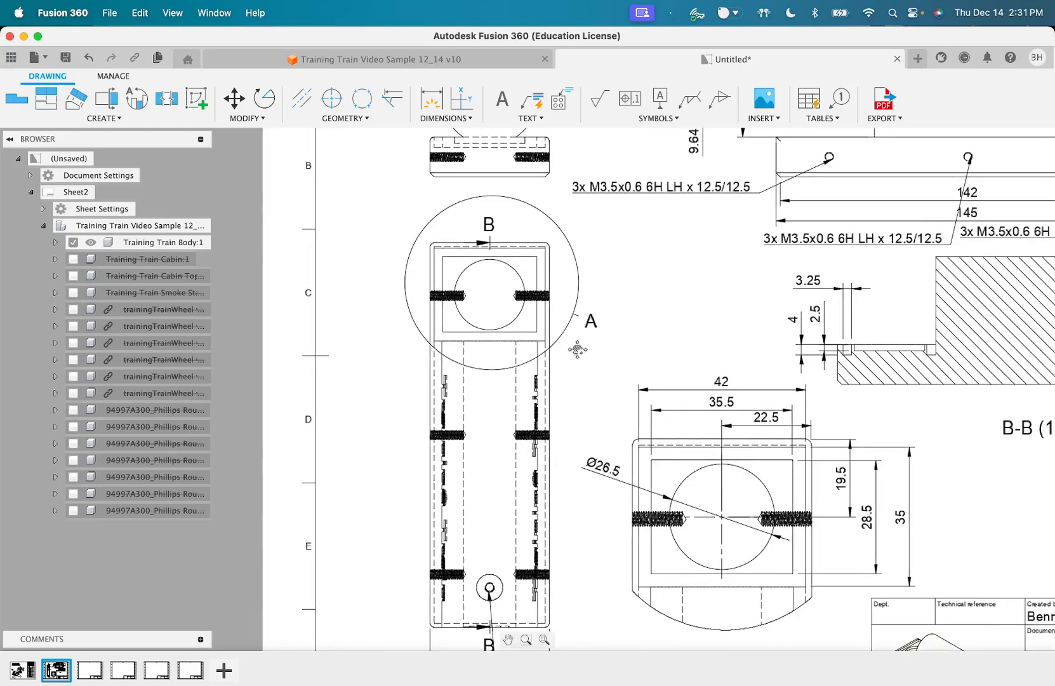
{"action": "scroll", "coordinate": [743, 262], "scroll_direction": "up", "scroll_amount": 3}
{"action": "scroll", "coordinate": [743, 261], "scroll_direction": "right", "scroll_amount": 4}
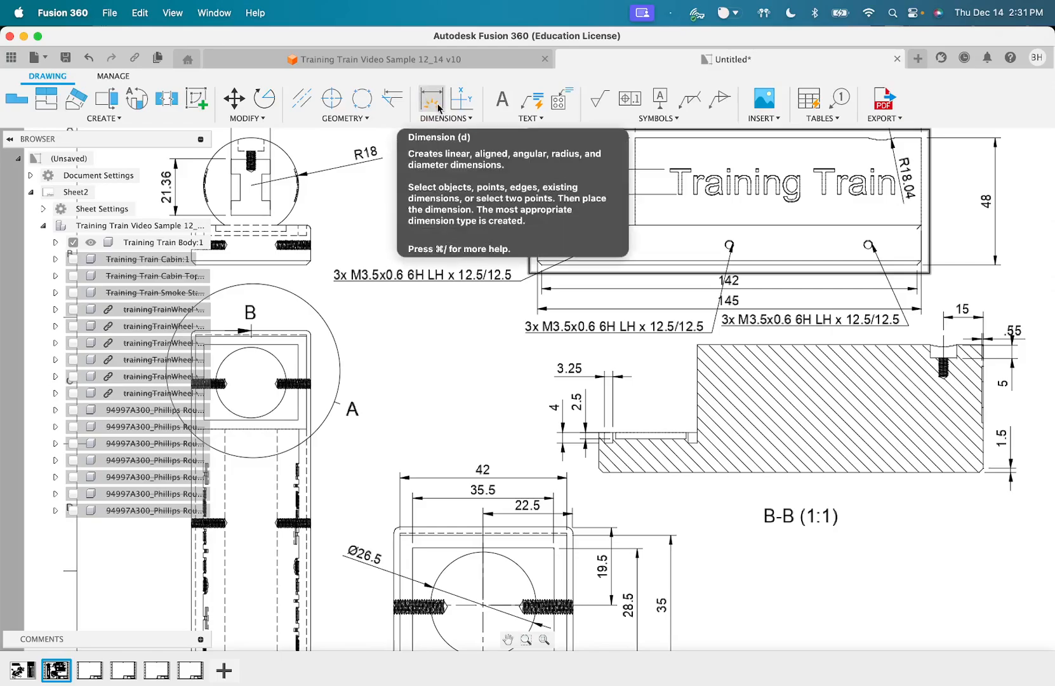
{"action": "left_click", "coordinate": [333, 100]}
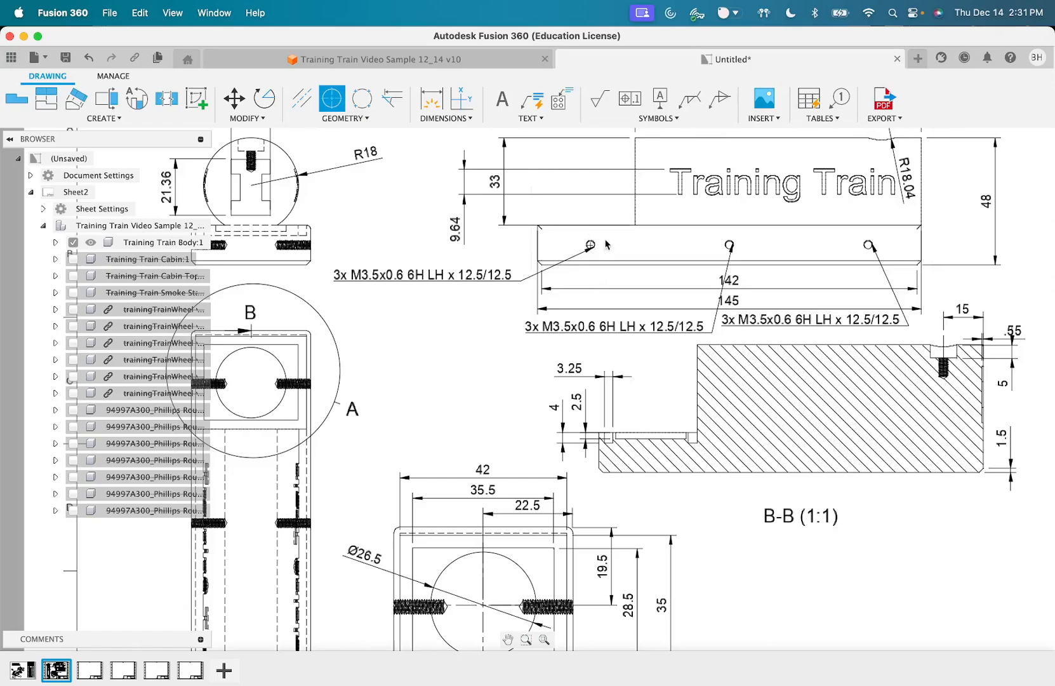
{"action": "left_click", "coordinate": [728, 241]}
{"action": "key", "text": "Escape"}
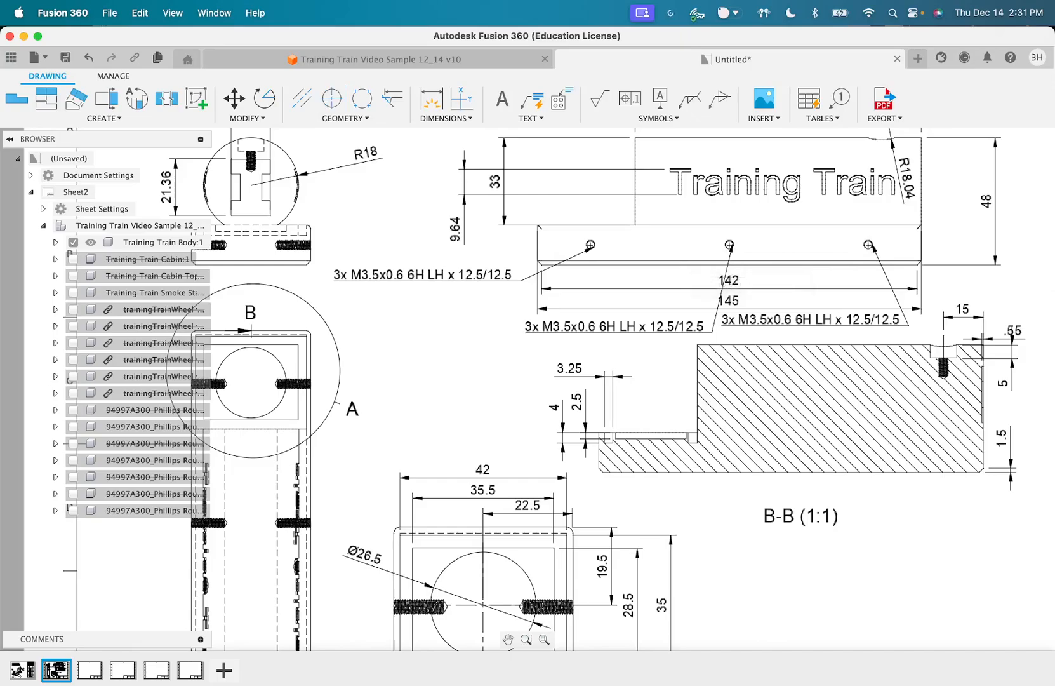
Dimension the horizontal spacing between the centers of each neighboring pair of M3.5 holes in the side view, placing the values between the holes
{"action": "left_click", "coordinate": [431, 98]}
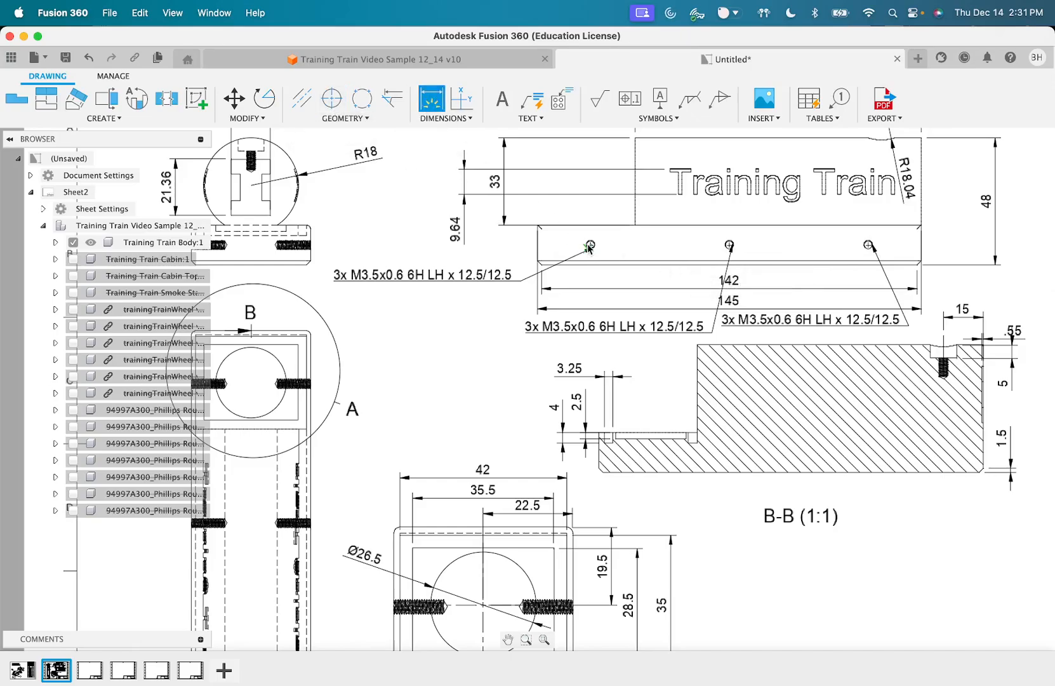
{"action": "left_click", "coordinate": [590, 246]}
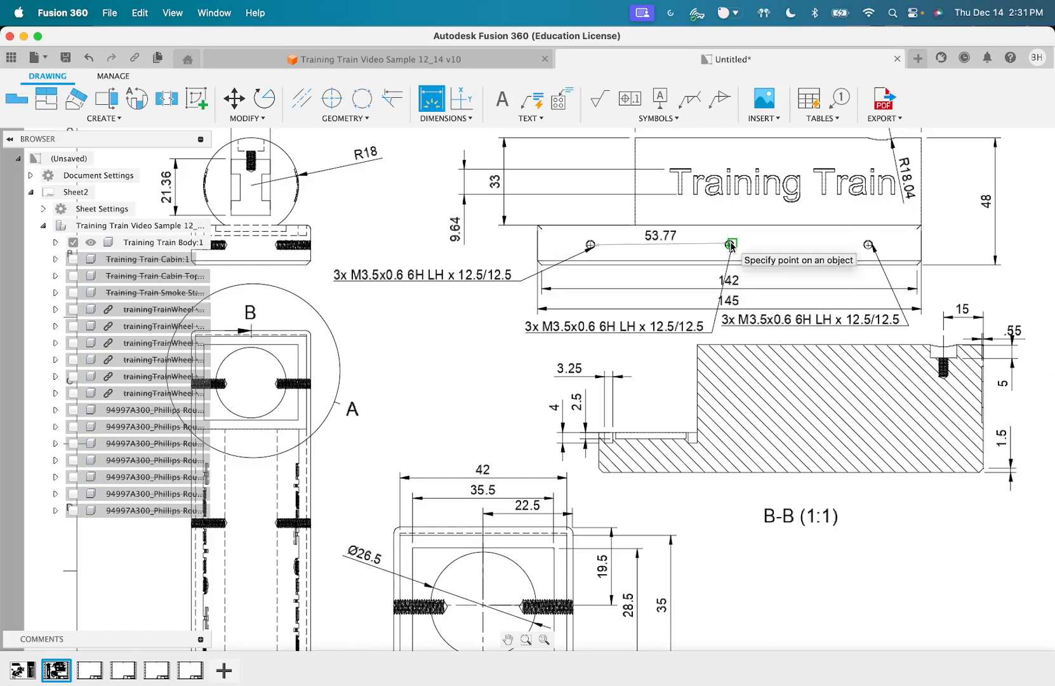
{"action": "left_click", "coordinate": [730, 245]}
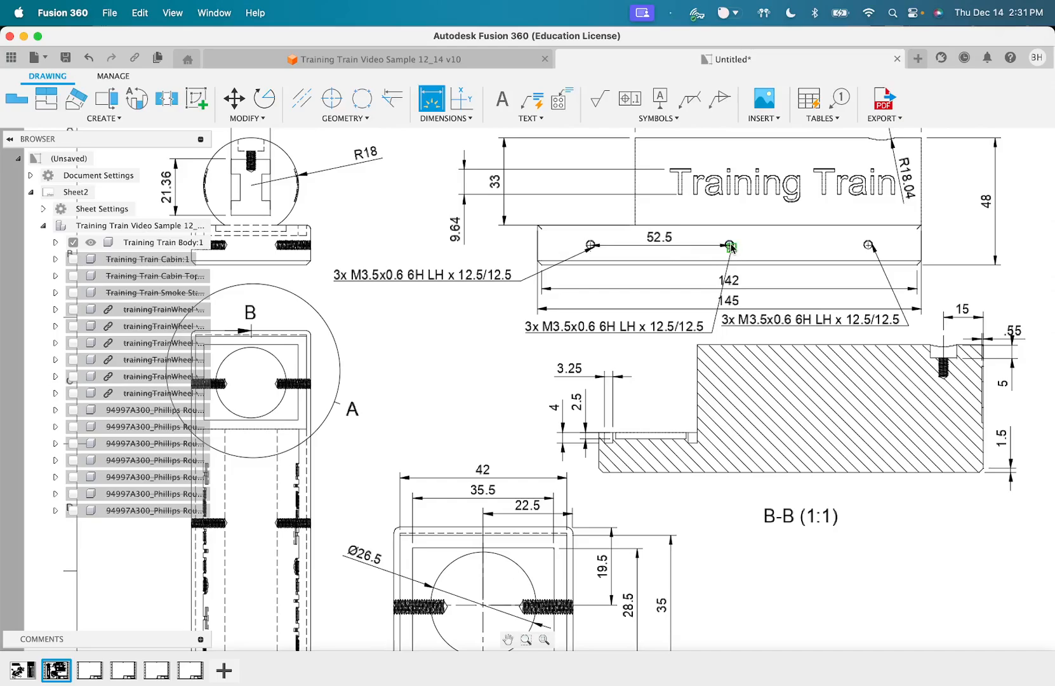
{"action": "scroll", "coordinate": [730, 246], "scroll_direction": "up", "scroll_amount": 5}
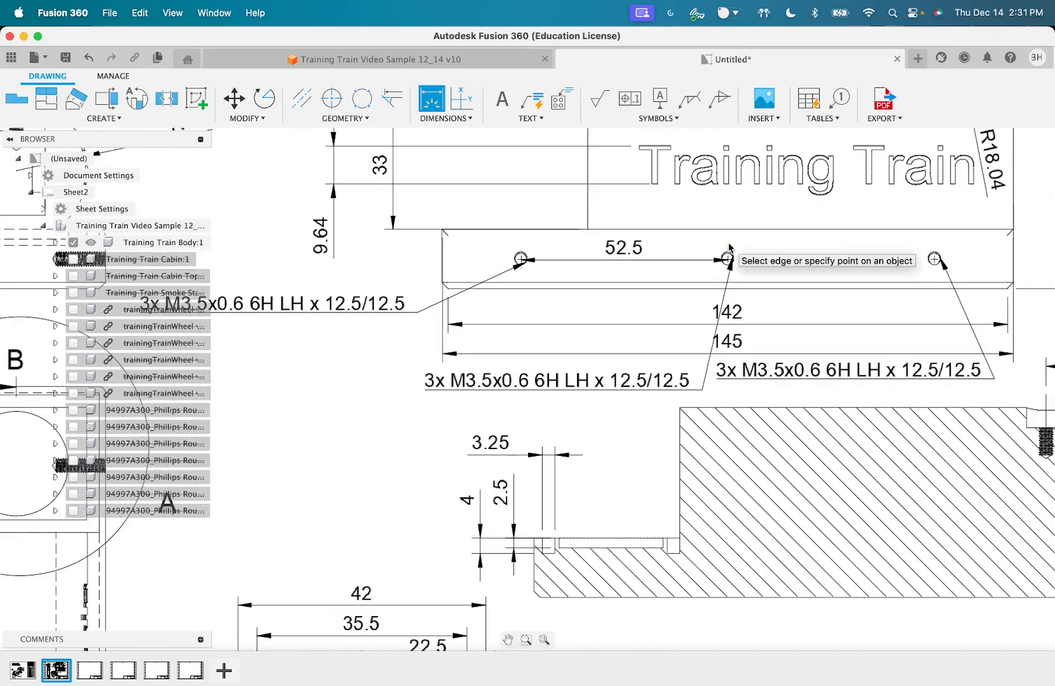
{"action": "left_click", "coordinate": [722, 276]}
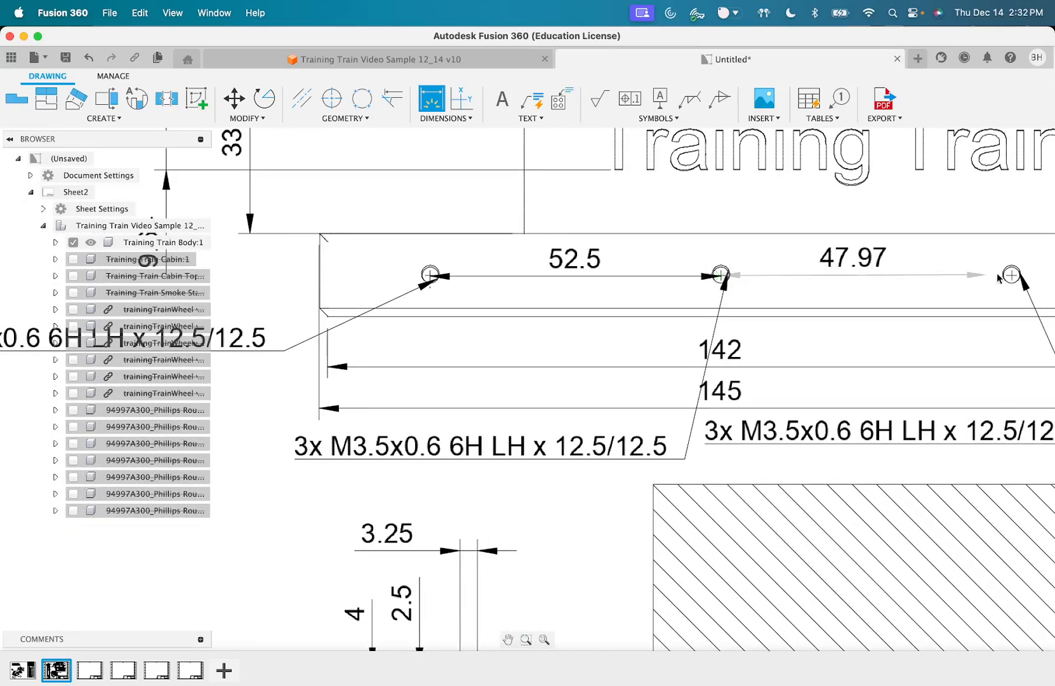
{"action": "left_click", "coordinate": [1014, 279]}
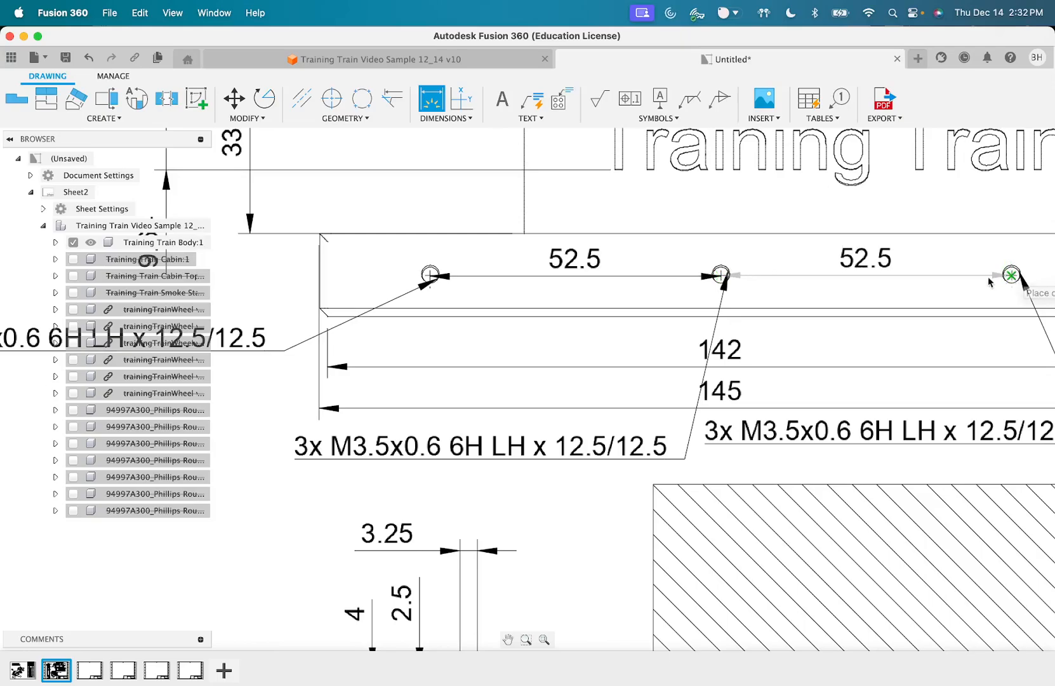
{"action": "left_click", "coordinate": [950, 273]}
{"action": "scroll", "coordinate": [950, 273], "scroll_direction": "right", "scroll_amount": 4}
{"action": "left_click", "coordinate": [844, 286]}
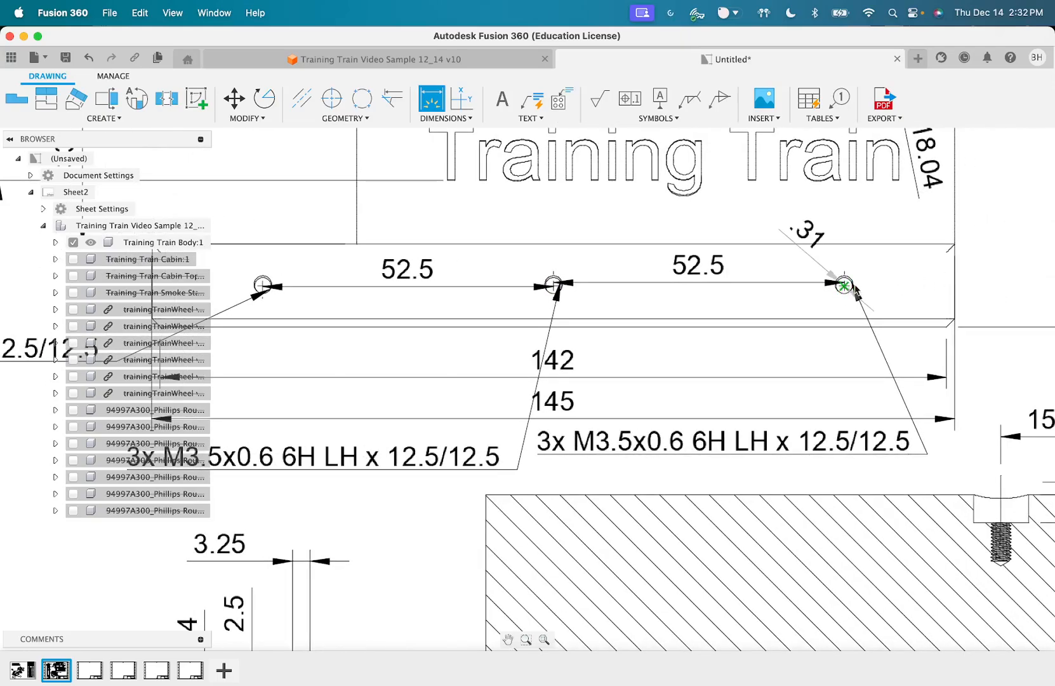
{"action": "key", "text": "Escape"}
{"action": "left_click", "coordinate": [954, 294]}
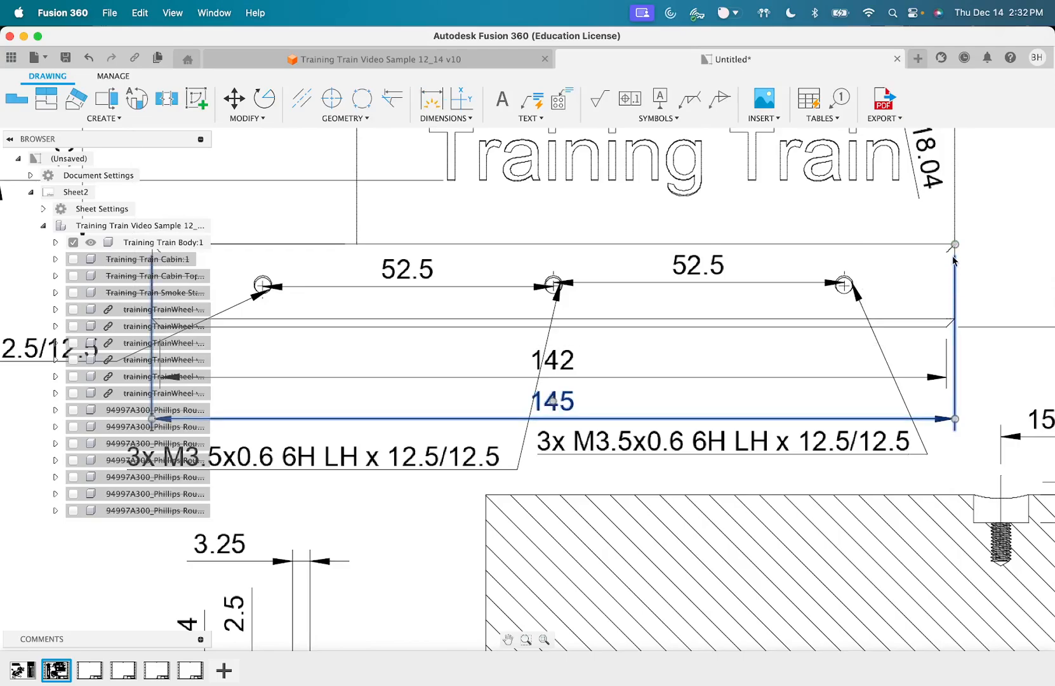
{"action": "left_click", "coordinate": [954, 258]}
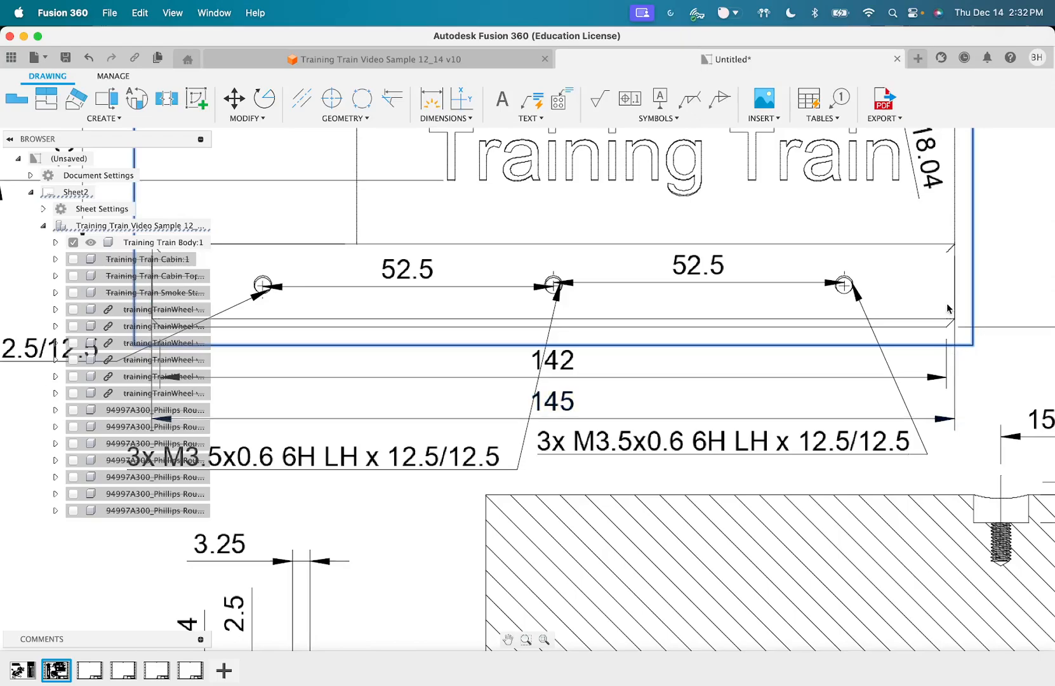
{"action": "scroll", "coordinate": [706, 329], "scroll_direction": "left", "scroll_amount": 3}
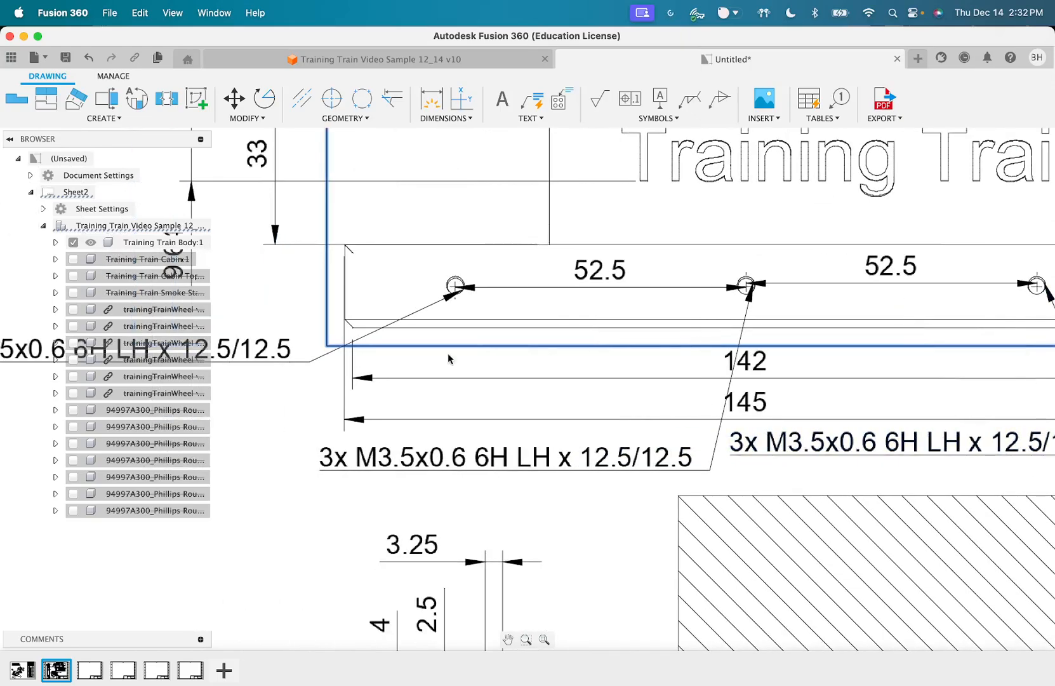
{"action": "double_click", "coordinate": [346, 254]}
{"action": "key", "text": "Escape"}
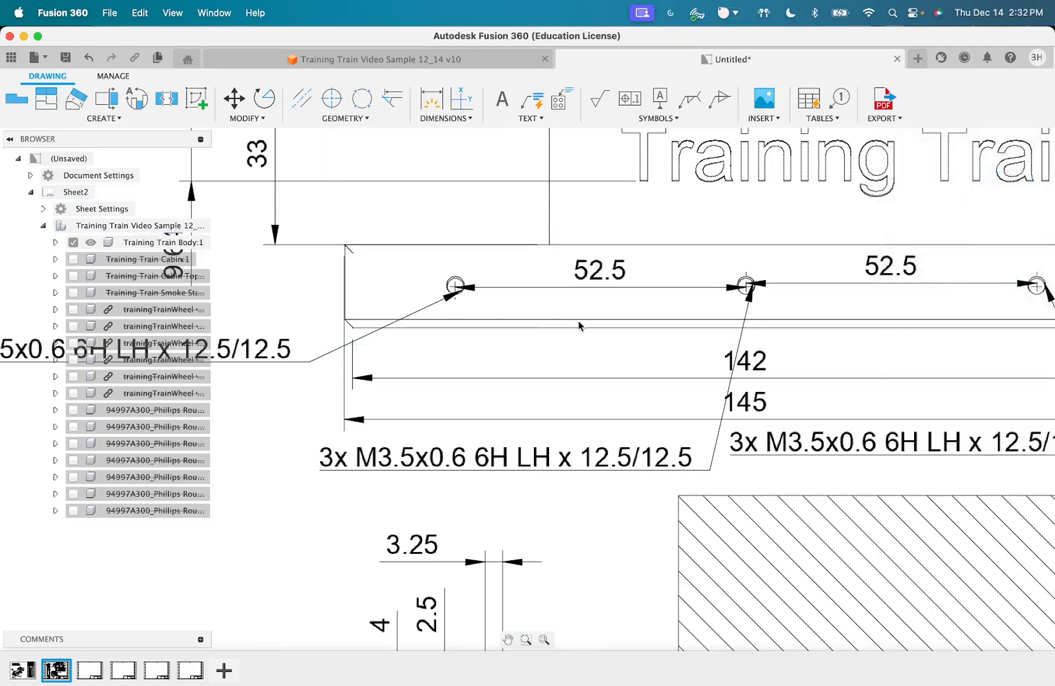
{"action": "left_click", "coordinate": [425, 108]}
{"action": "left_click", "coordinate": [453, 293]}
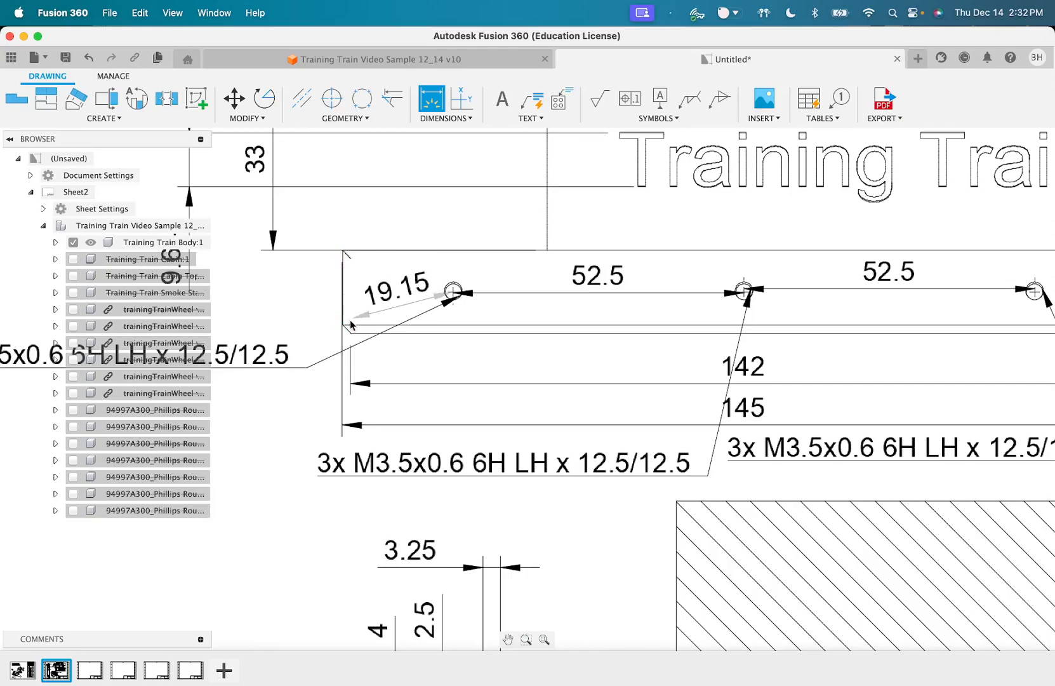
{"action": "key", "text": "Escape"}
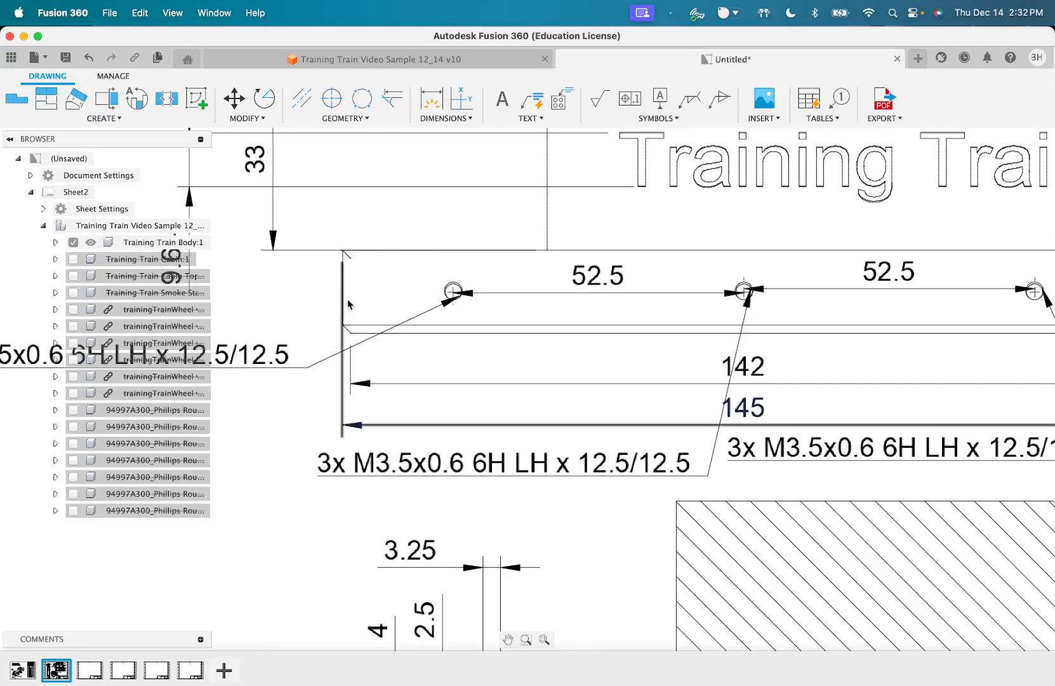
Delete the 145 overall length dimension below the side view and start a new dimension
{"action": "left_click", "coordinate": [343, 264]}
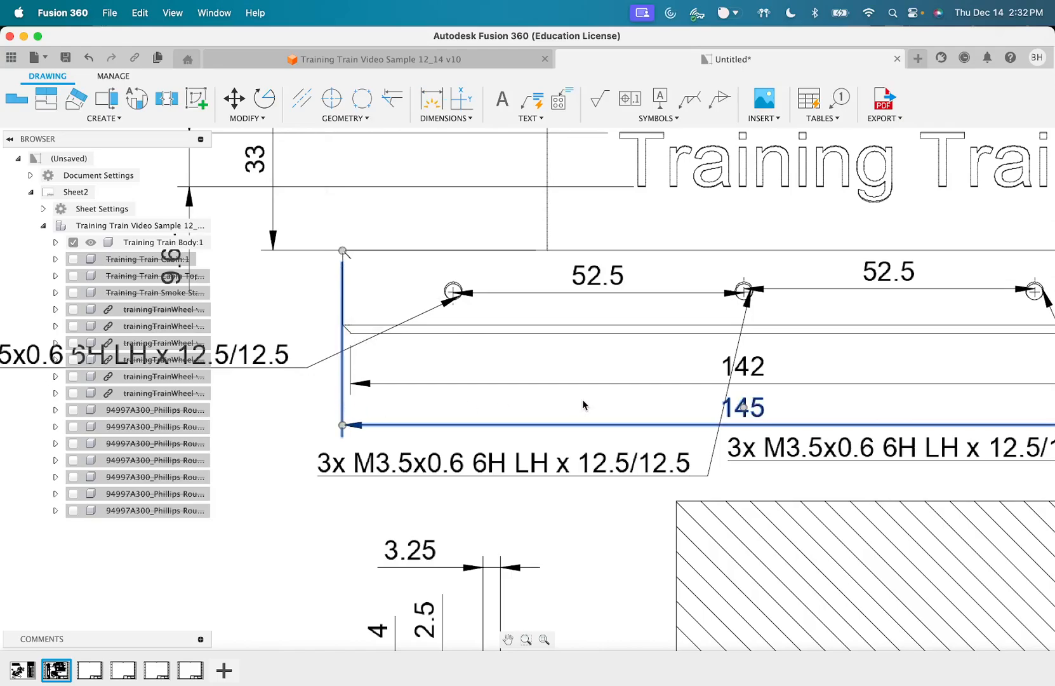
{"action": "key", "text": "Delete"}
{"action": "left_click", "coordinate": [431, 100]}
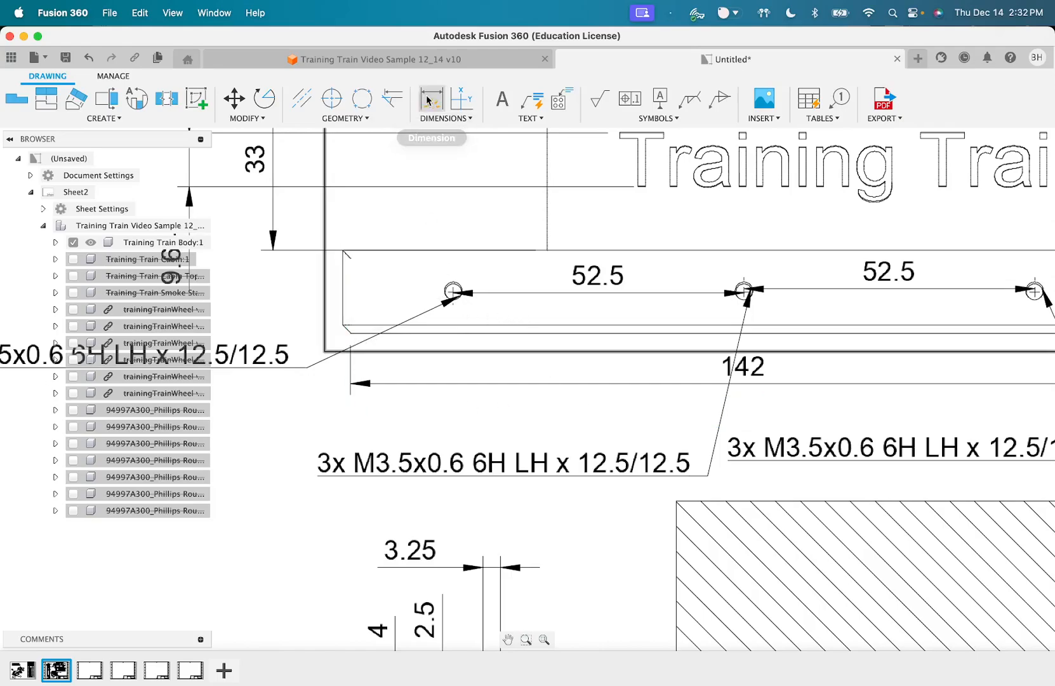
Dimension the horizontal distance from the side view's leftmost hole to the body's left edge
{"action": "left_click", "coordinate": [453, 291]}
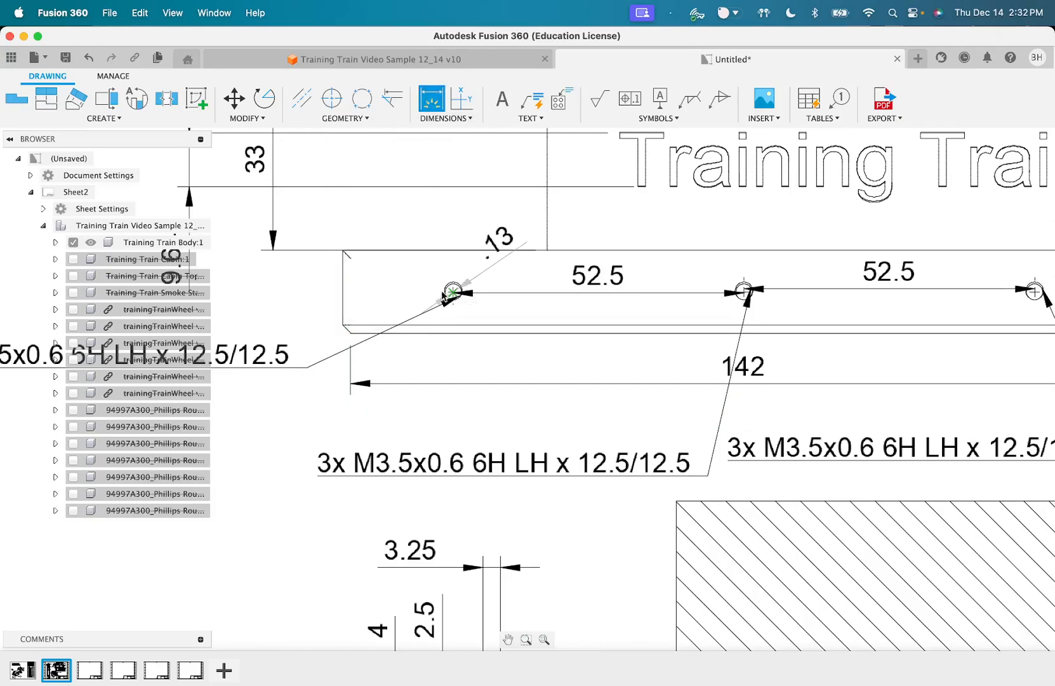
{"action": "left_click", "coordinate": [343, 250]}
{"action": "left_click", "coordinate": [346, 289]}
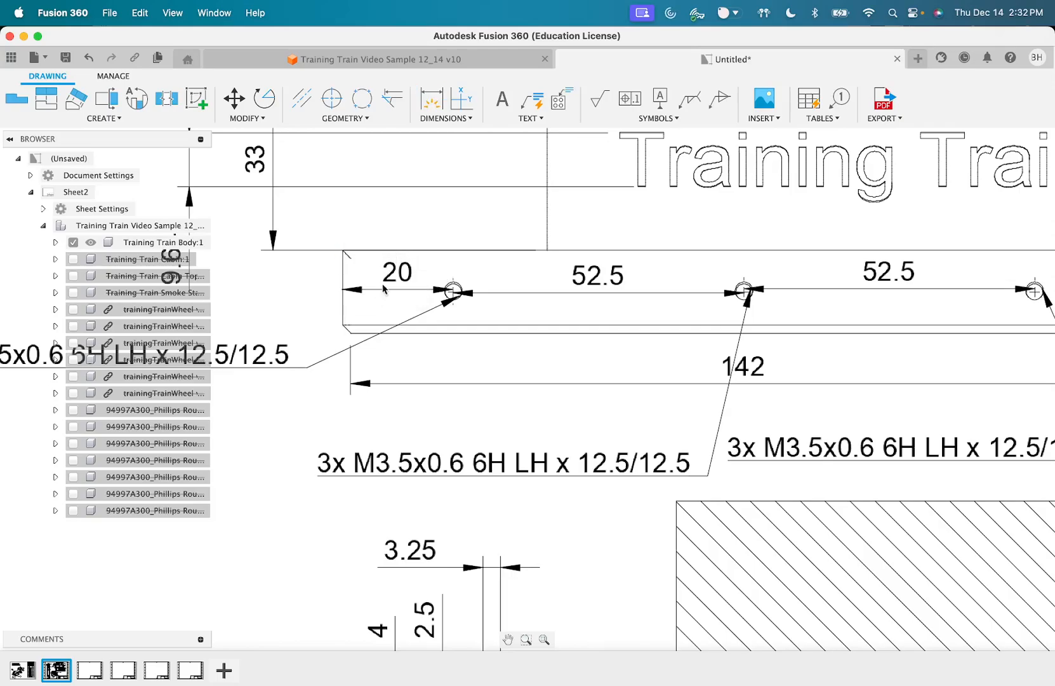
Dimension the body's overall length between its two vertical end edges in the side view, placing it below the existing length dimension
{"action": "left_click", "coordinate": [343, 278]}
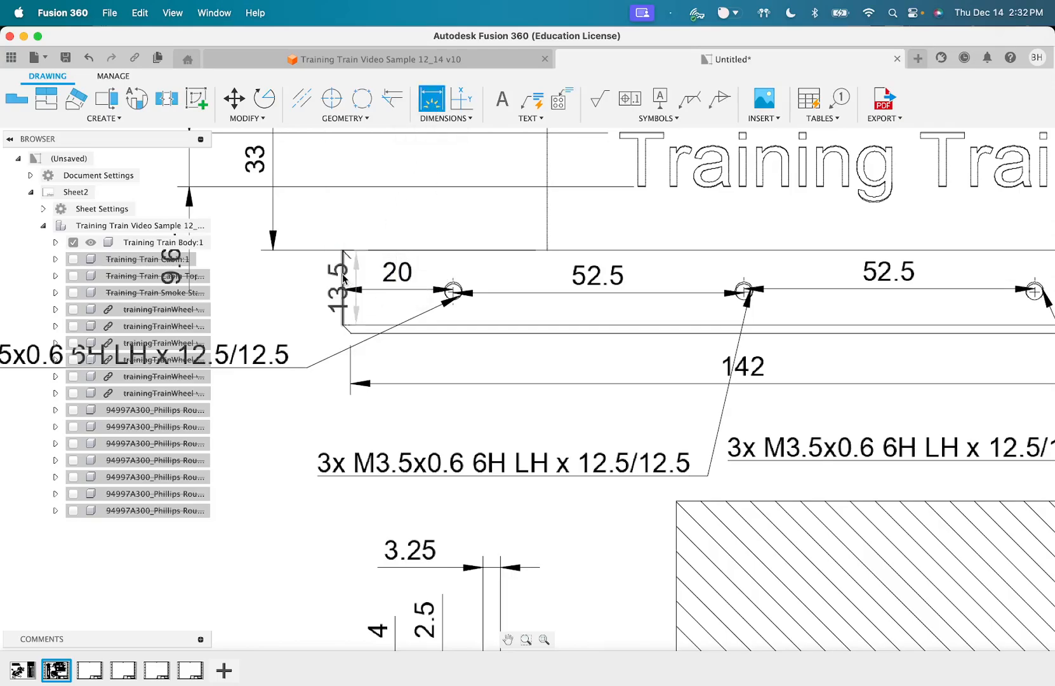
{"action": "left_click", "coordinate": [344, 278]}
{"action": "middle_click_drag", "start_coordinate": [484, 291], "coordinate": [316, 306]}
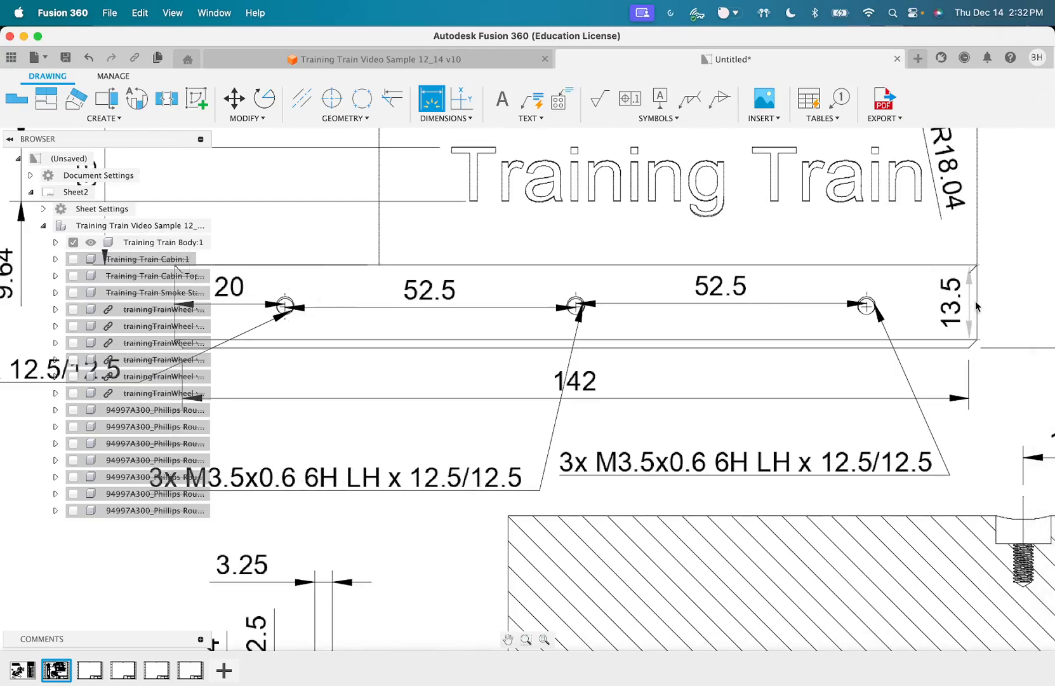
{"action": "left_click", "coordinate": [975, 307]}
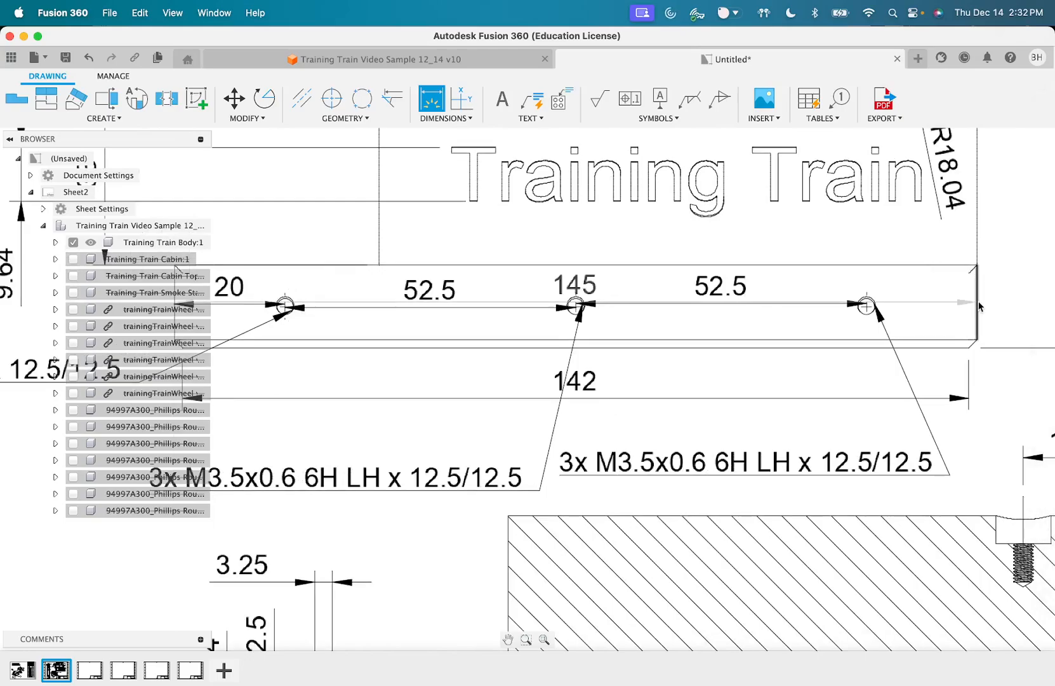
{"action": "left_click", "coordinate": [814, 439]}
{"action": "key", "text": "Escape"}
Enter "Training Train Body" as the second title line in the sheet's title block
{"action": "scroll", "coordinate": [573, 478], "scroll_direction": "down", "scroll_amount": 2}
{"action": "scroll", "coordinate": [573, 478], "scroll_direction": "down", "scroll_amount": 4}
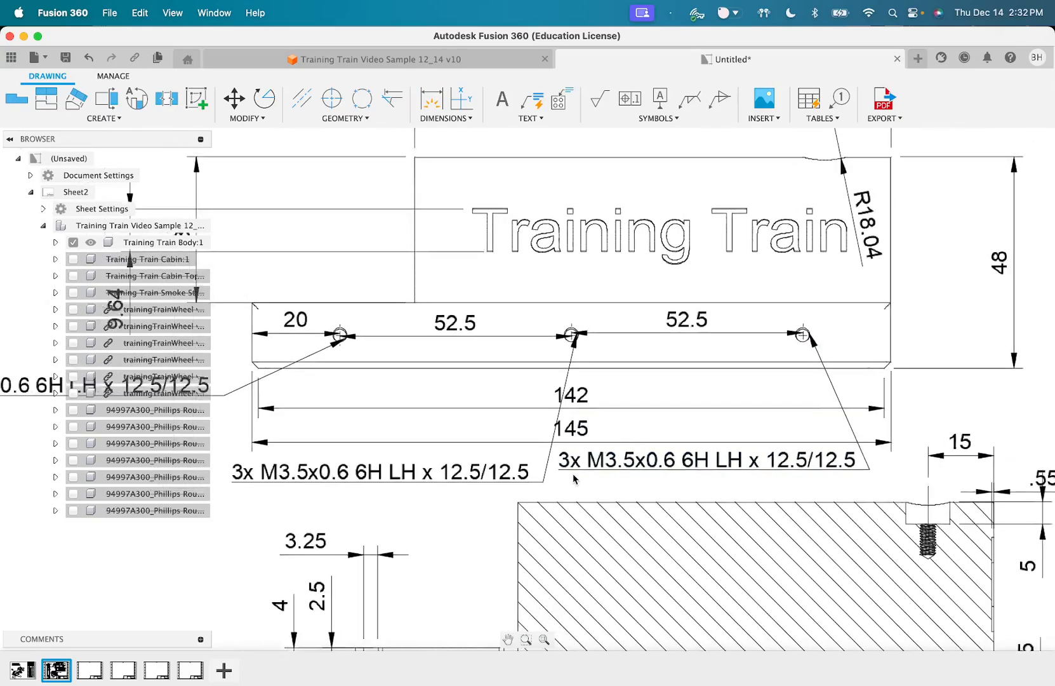
{"action": "middle_click_drag", "start_coordinate": [509, 492], "coordinate": [572, 473]}
{"action": "scroll", "coordinate": [572, 474], "scroll_direction": "left", "scroll_amount": 2}
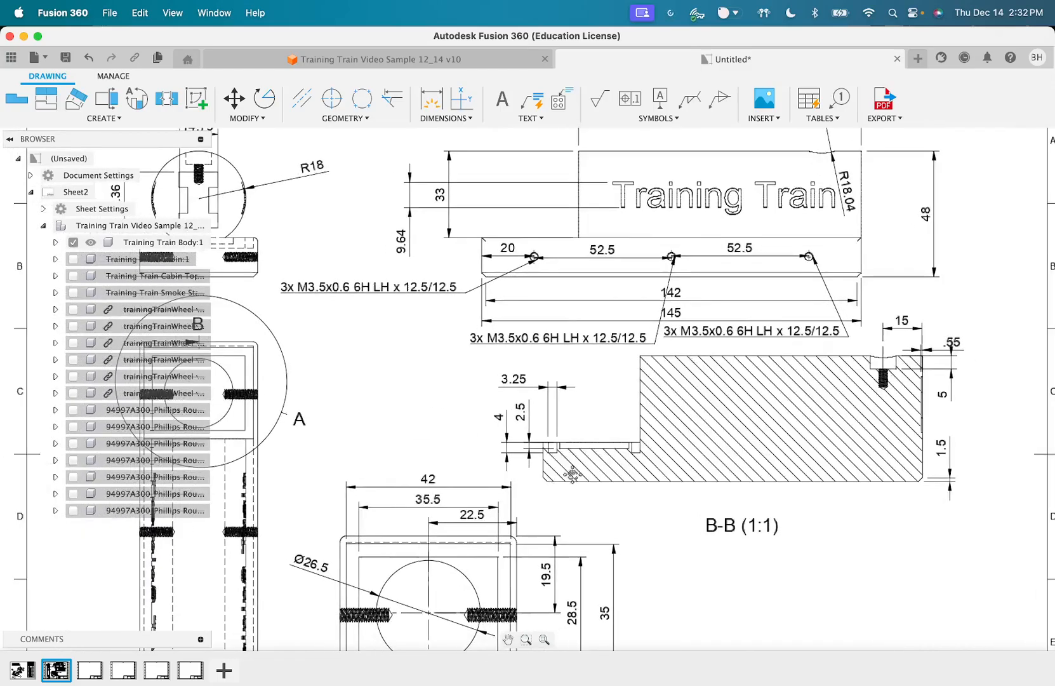
{"action": "scroll", "coordinate": [573, 478], "scroll_direction": "down", "scroll_amount": 5}
{"action": "scroll", "coordinate": [573, 486], "scroll_direction": "down", "scroll_amount": 3}
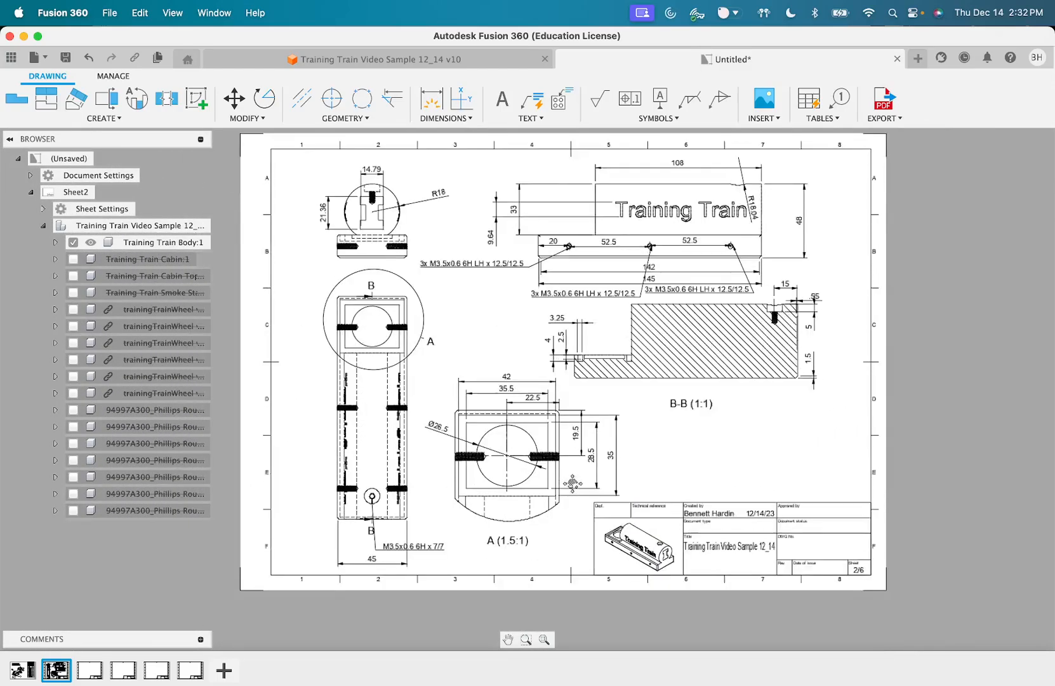
{"action": "scroll", "coordinate": [770, 498], "scroll_direction": "up", "scroll_amount": 1}
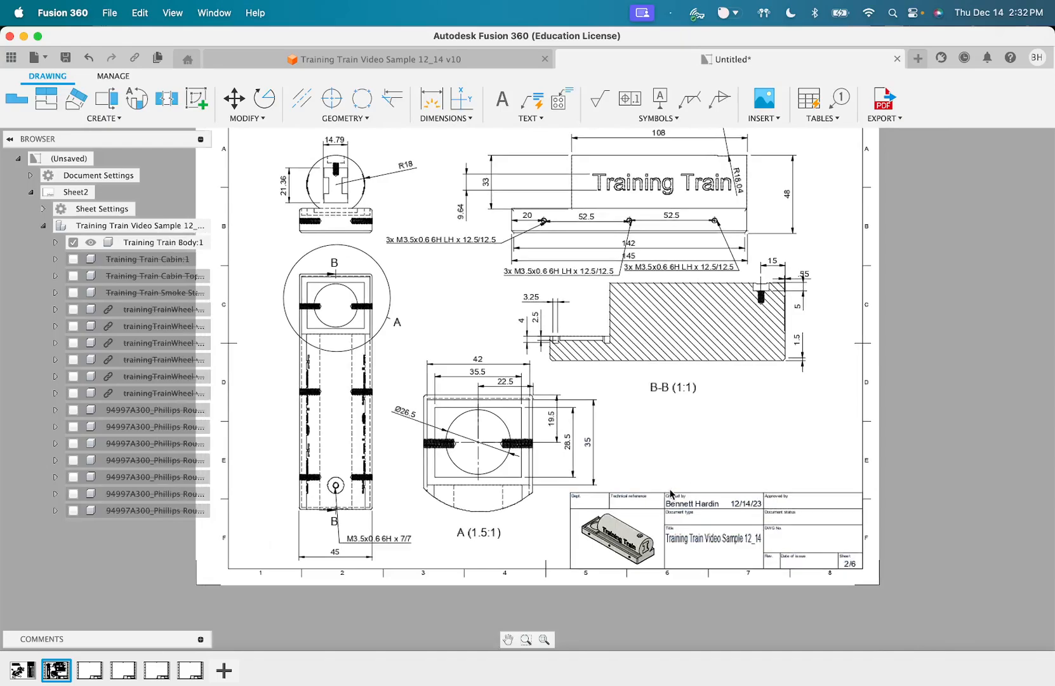
{"action": "scroll", "coordinate": [798, 527], "scroll_direction": "up", "scroll_amount": 1}
{"action": "scroll", "coordinate": [798, 527], "scroll_direction": "up", "scroll_amount": 1}
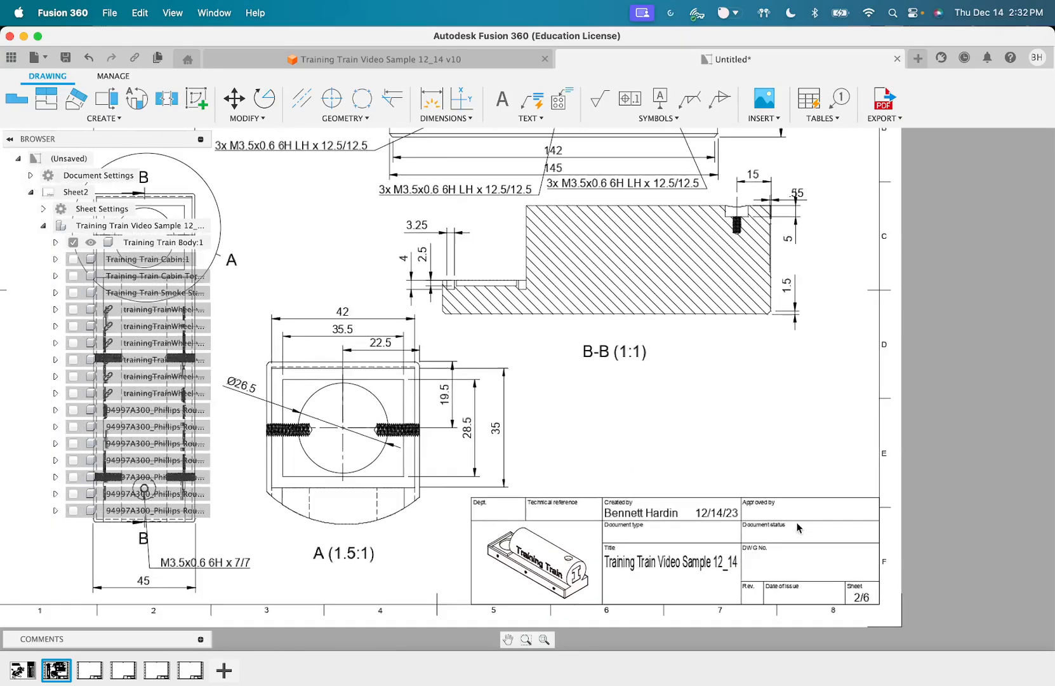
{"action": "double_click", "coordinate": [635, 583]}
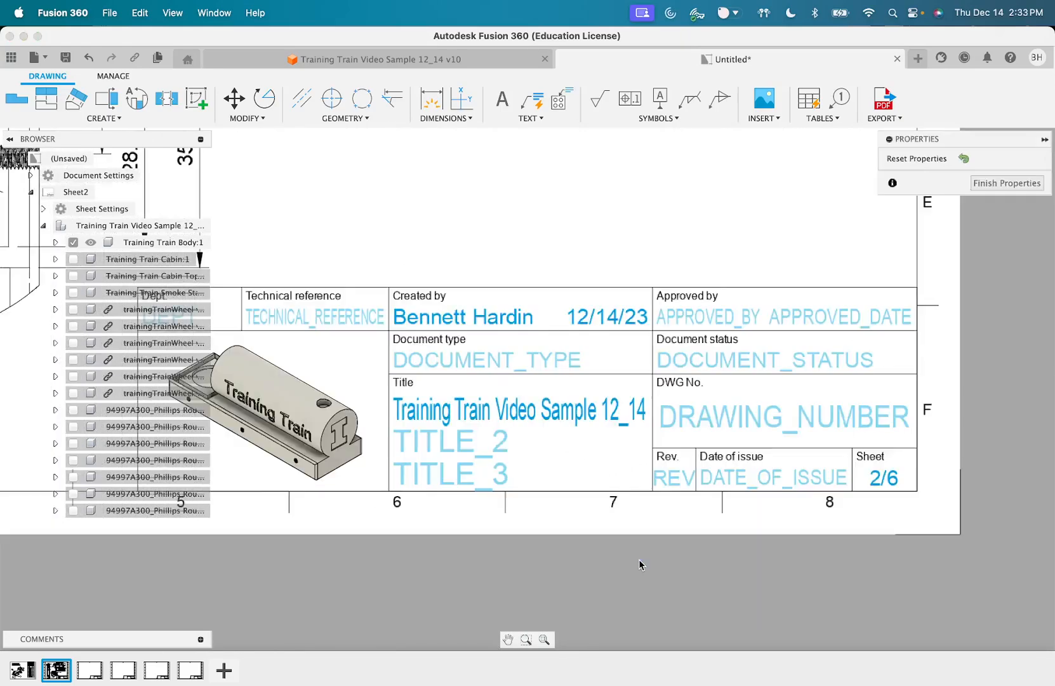
{"action": "left_click", "coordinate": [474, 439]}
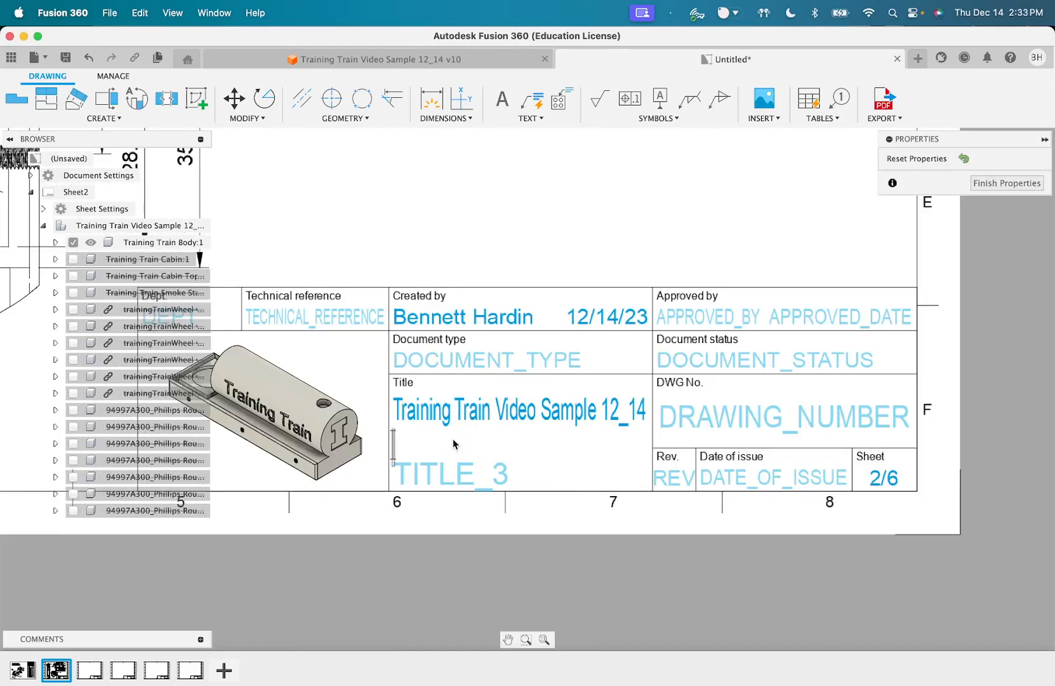
{"action": "type", "text": "Train"}
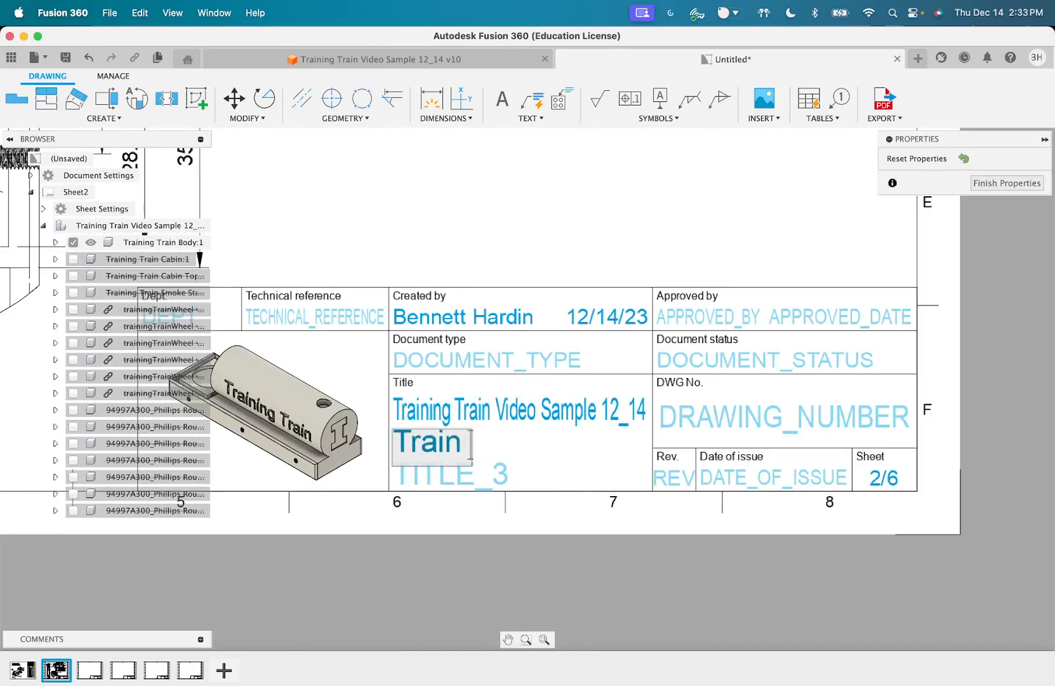
{"action": "type", "text": " B"}
{"action": "key", "text": "BackSpace"}
{"action": "key", "text": "BackSpace"}
{"action": "type", "text": "ing"}
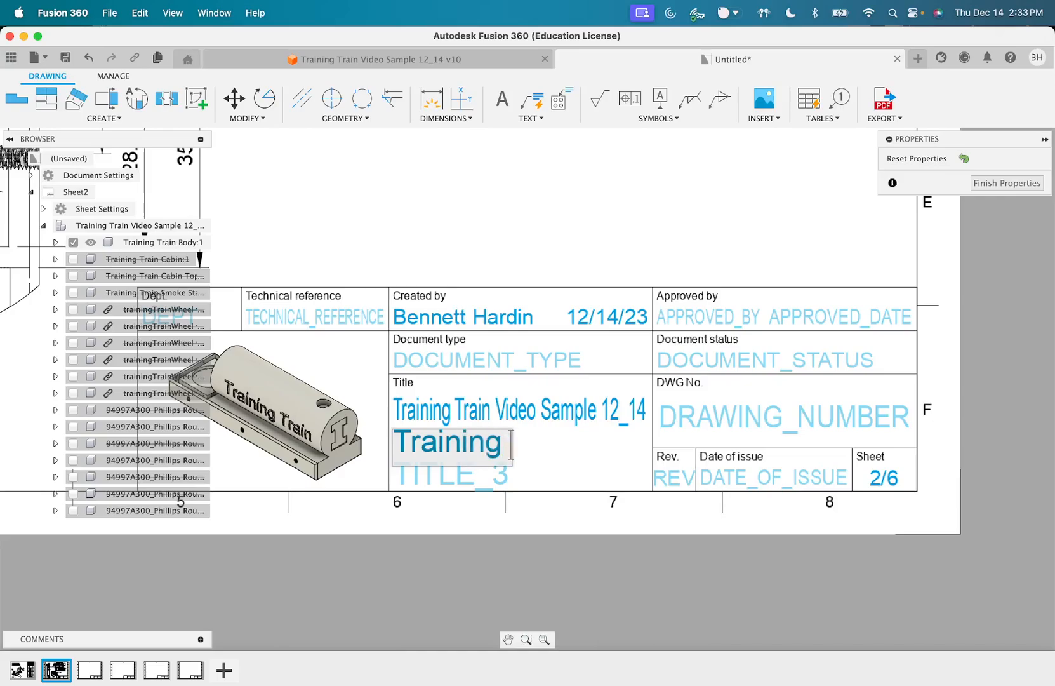
{"action": "type", "text": " Train BOd"}
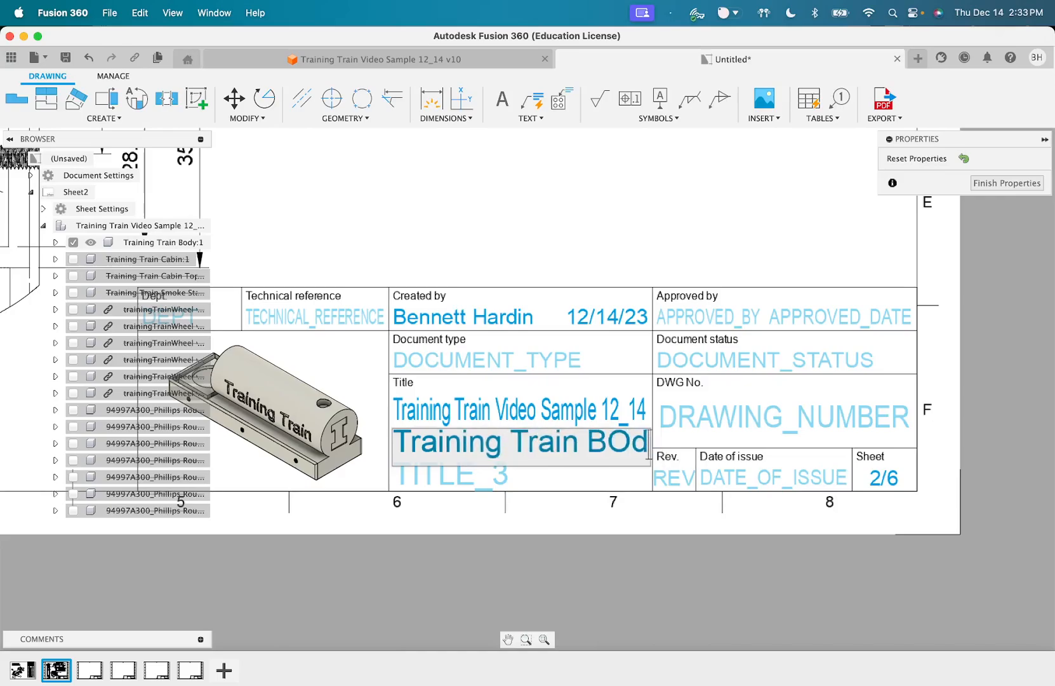
{"action": "key", "text": "BackSpace"}
{"action": "key", "text": "BackSpace"}
{"action": "type", "text": "ody"}
{"action": "key", "text": "Return"}
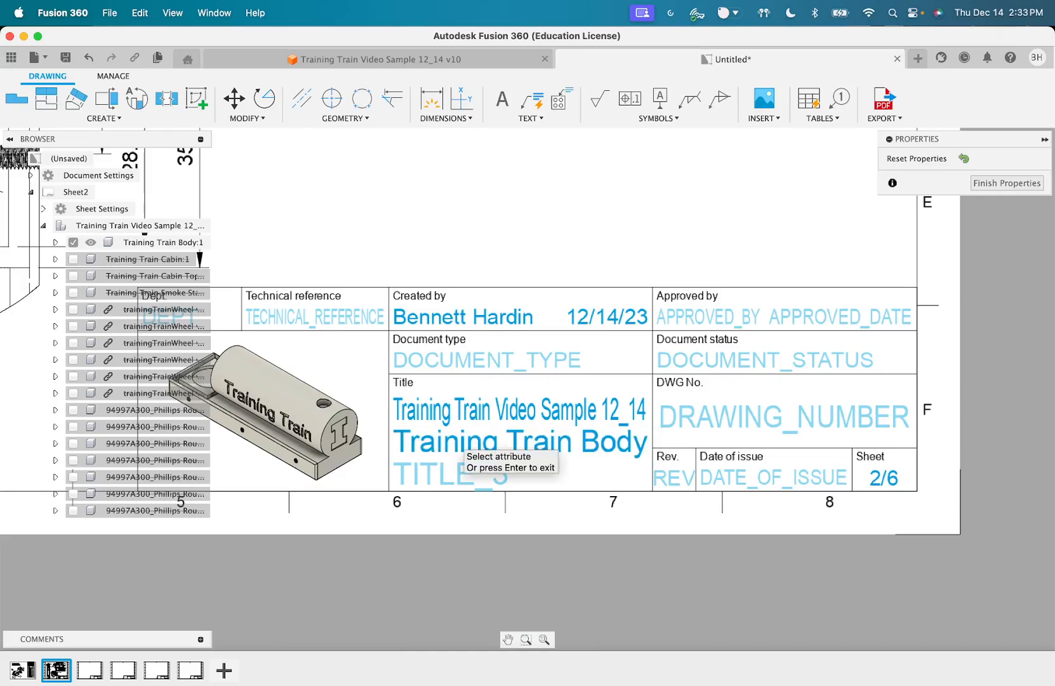
Enter "Scale 1:1" as the third title line and finish editing the title block properties
{"action": "left_click", "coordinate": [445, 480]}
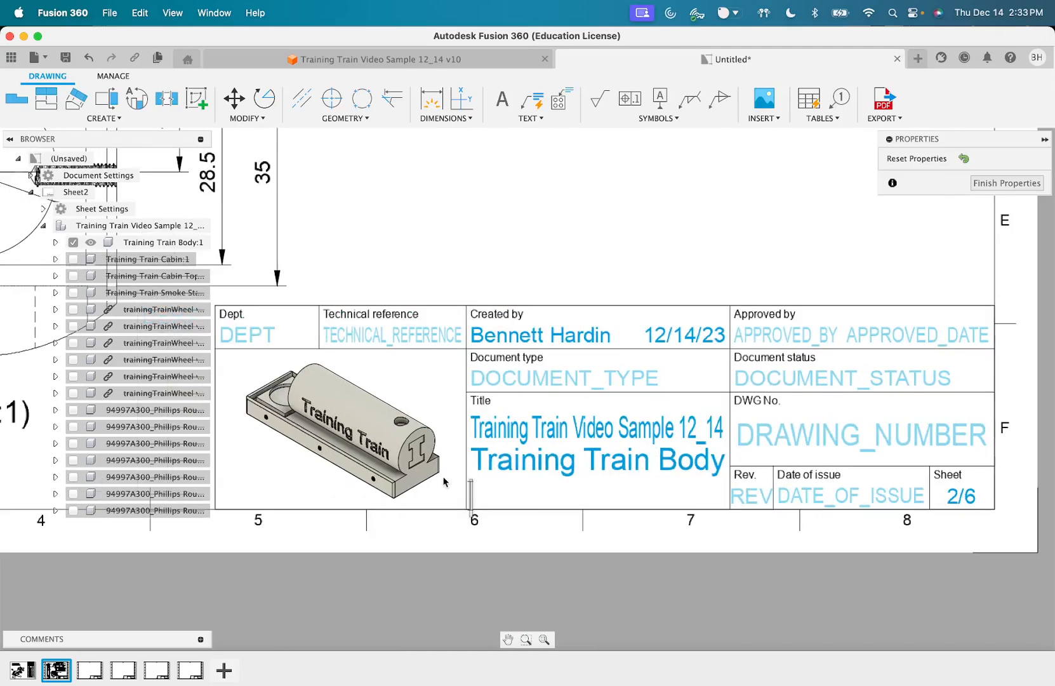
{"action": "scroll", "coordinate": [462, 512], "scroll_direction": "down", "scroll_amount": 4}
{"action": "left_click", "coordinate": [468, 547]}
{"action": "middle_click_drag", "start_coordinate": [469, 547], "coordinate": [581, 559]}
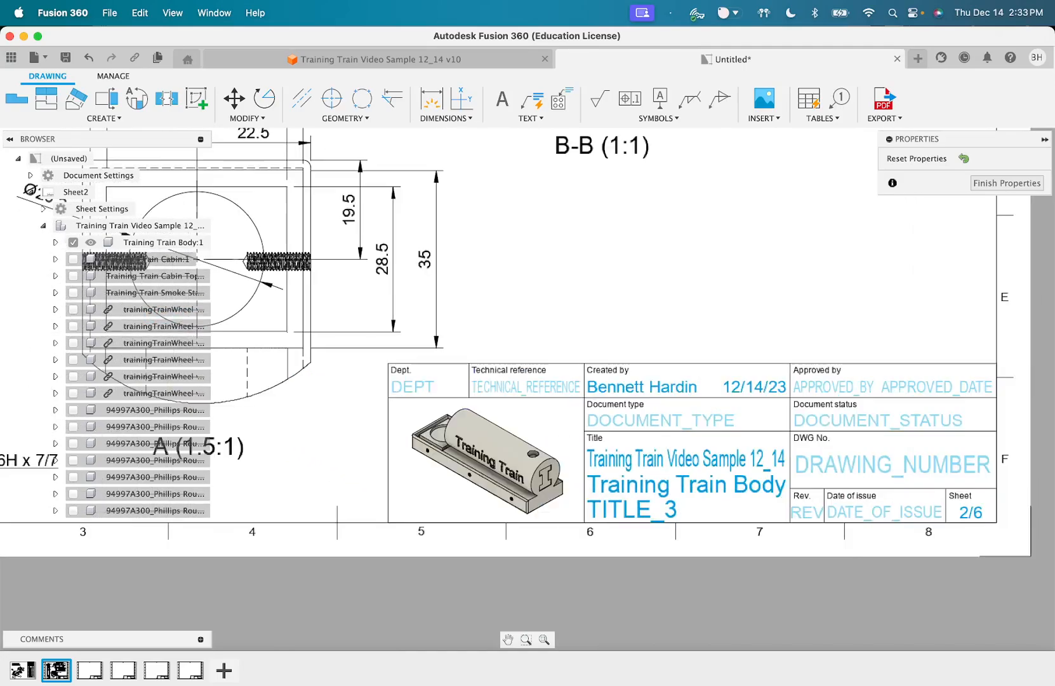
{"action": "scroll", "coordinate": [473, 517], "scroll_direction": "down", "scroll_amount": 3}
{"action": "scroll", "coordinate": [477, 512], "scroll_direction": "down", "scroll_amount": 2}
{"action": "left_click", "coordinate": [561, 512]}
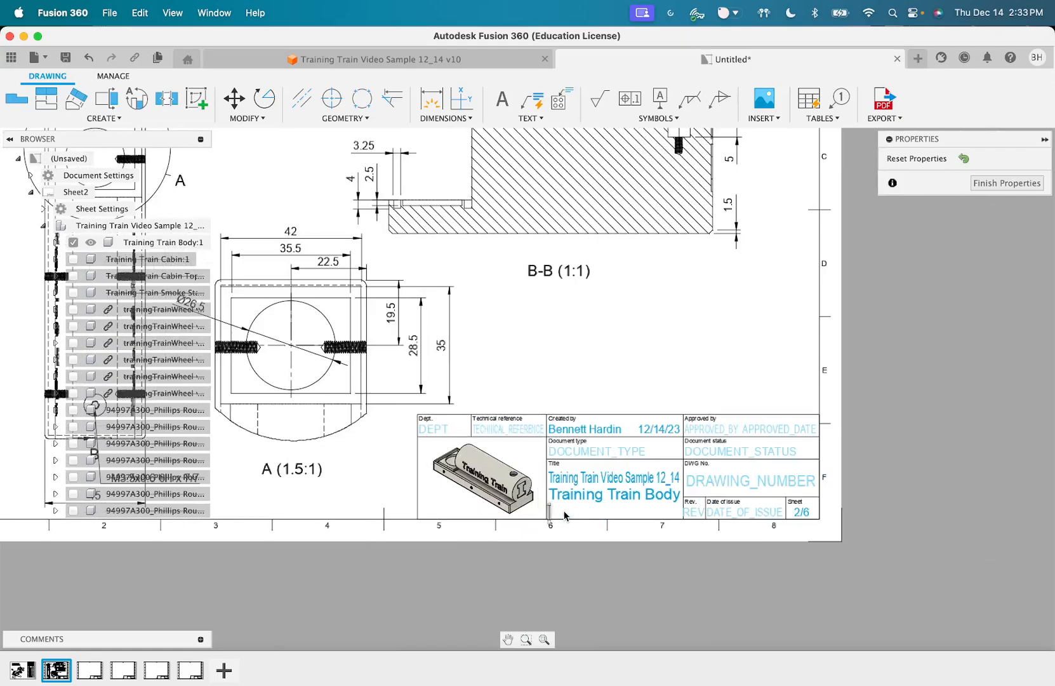
{"action": "type", "text": "Scale 1"}
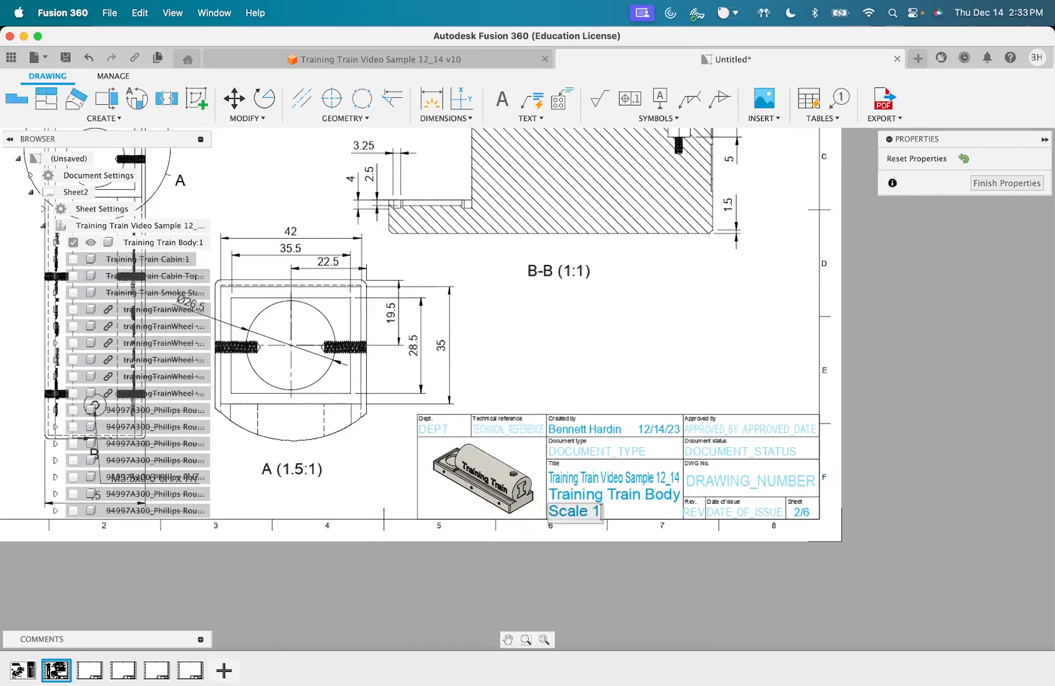
{"action": "type", "text": ":1"}
{"action": "key", "text": "Return"}
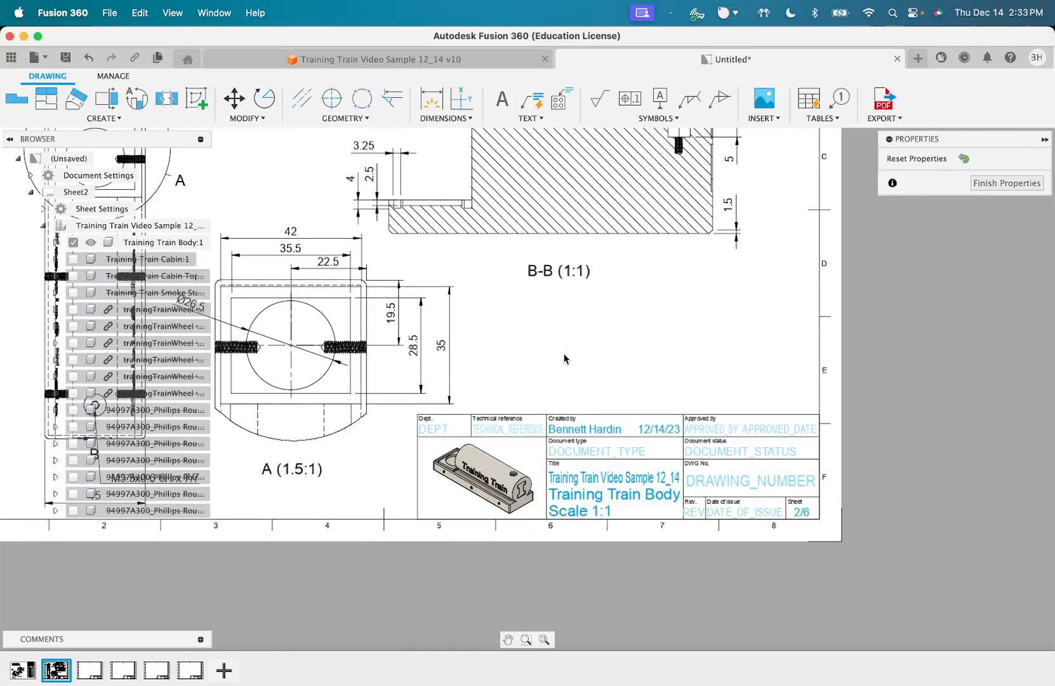
{"action": "scroll", "coordinate": [567, 357], "scroll_direction": "down", "scroll_amount": 2}
{"action": "scroll", "coordinate": [497, 427], "scroll_direction": "up", "scroll_amount": 2}
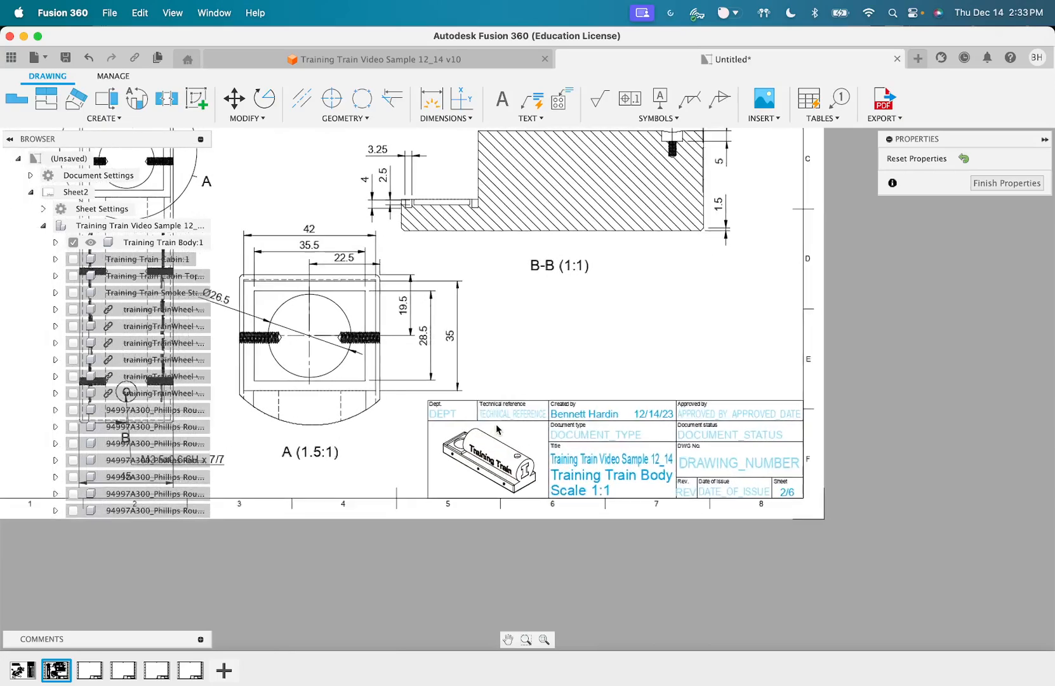
{"action": "scroll", "coordinate": [497, 427], "scroll_direction": "up", "scroll_amount": 1}
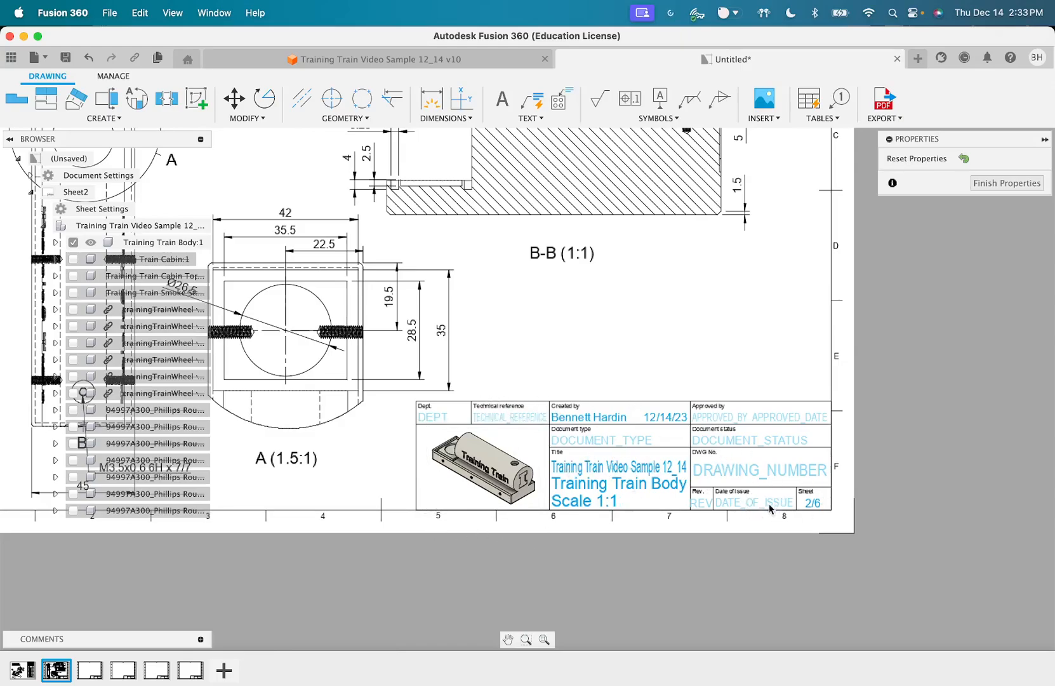
{"action": "scroll", "coordinate": [664, 438], "scroll_direction": "down", "scroll_amount": 4}
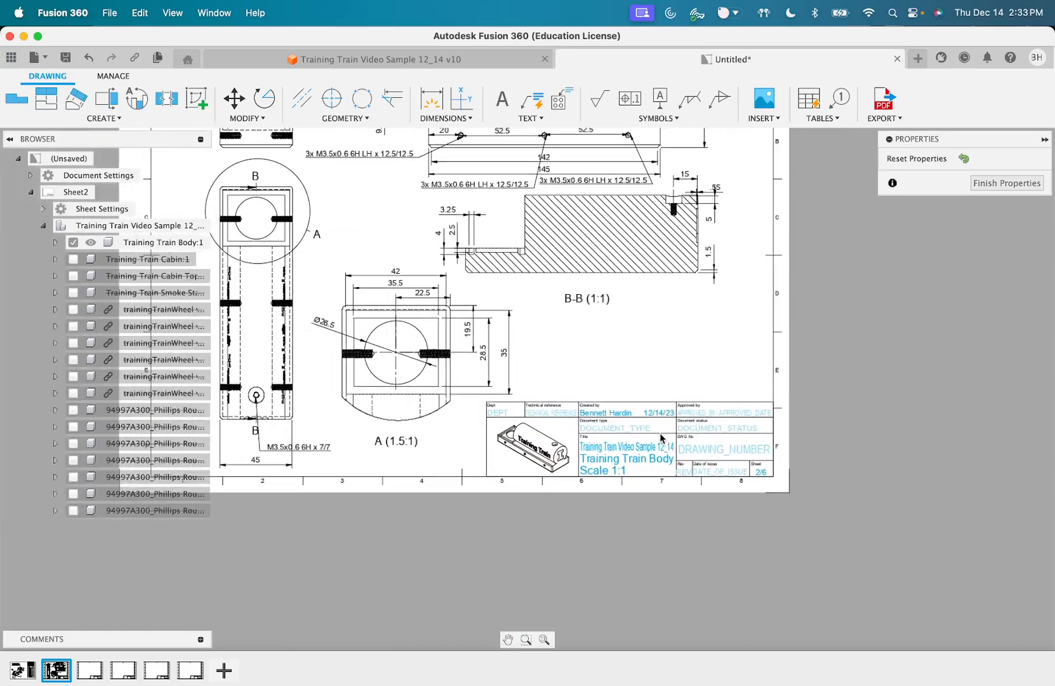
{"action": "scroll", "coordinate": [660, 442], "scroll_direction": "up", "scroll_amount": 3}
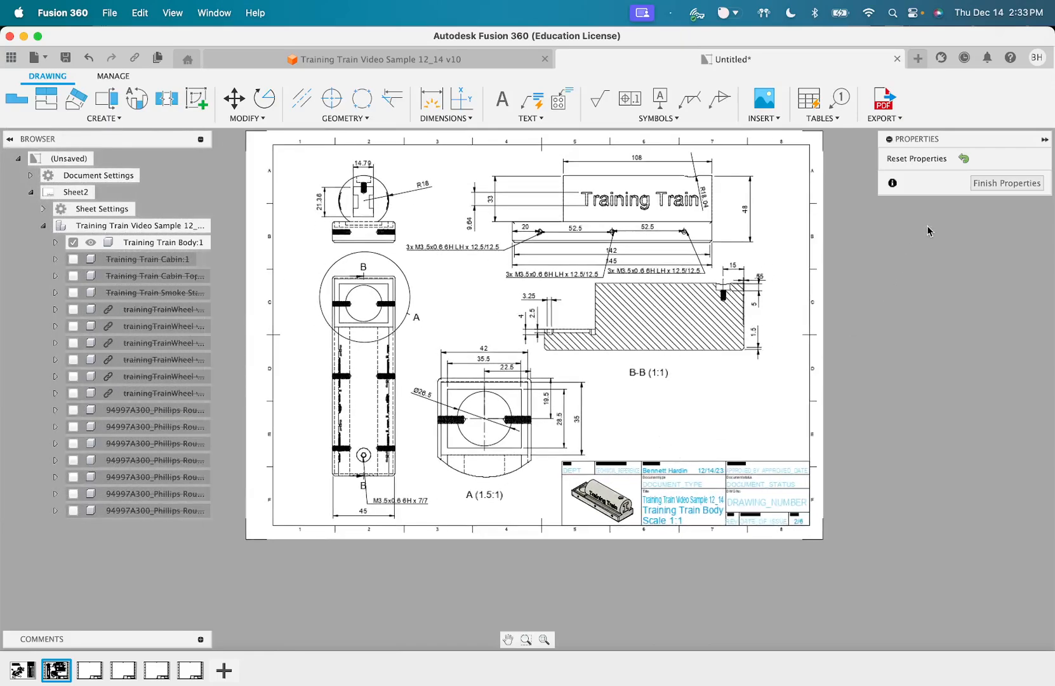
{"action": "left_click", "coordinate": [1006, 183]}
Place a front base view of the train on the left part of the third sheet at scale 2:1 with hidden edges shown
{"action": "scroll", "coordinate": [683, 496], "scroll_direction": "down", "scroll_amount": 2}
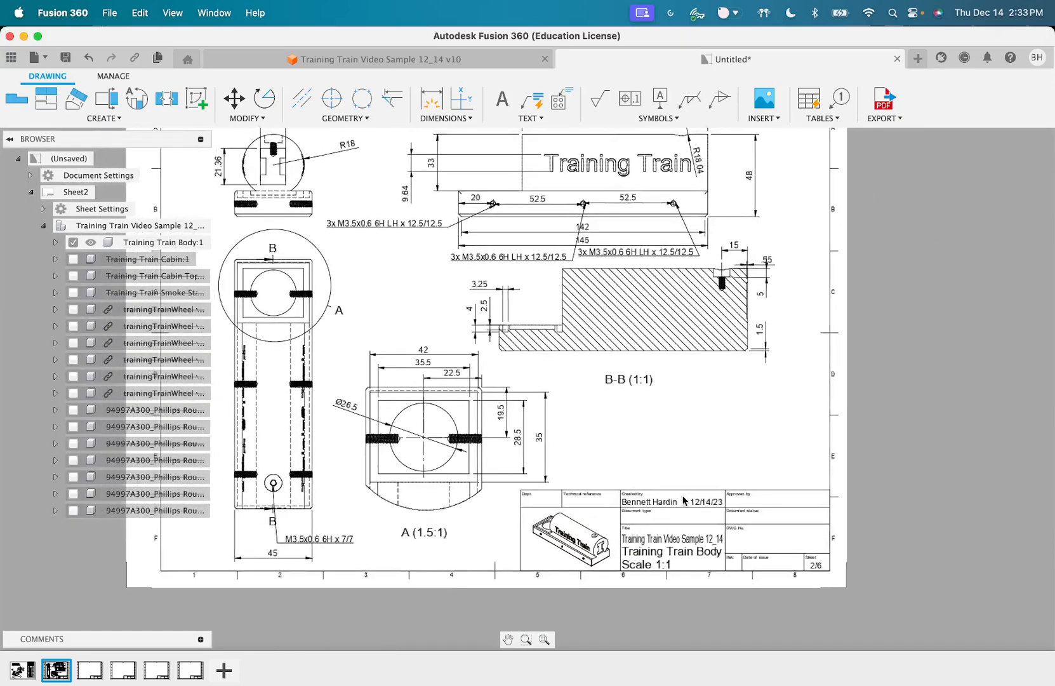
{"action": "scroll", "coordinate": [444, 457], "scroll_direction": "down", "scroll_amount": 2}
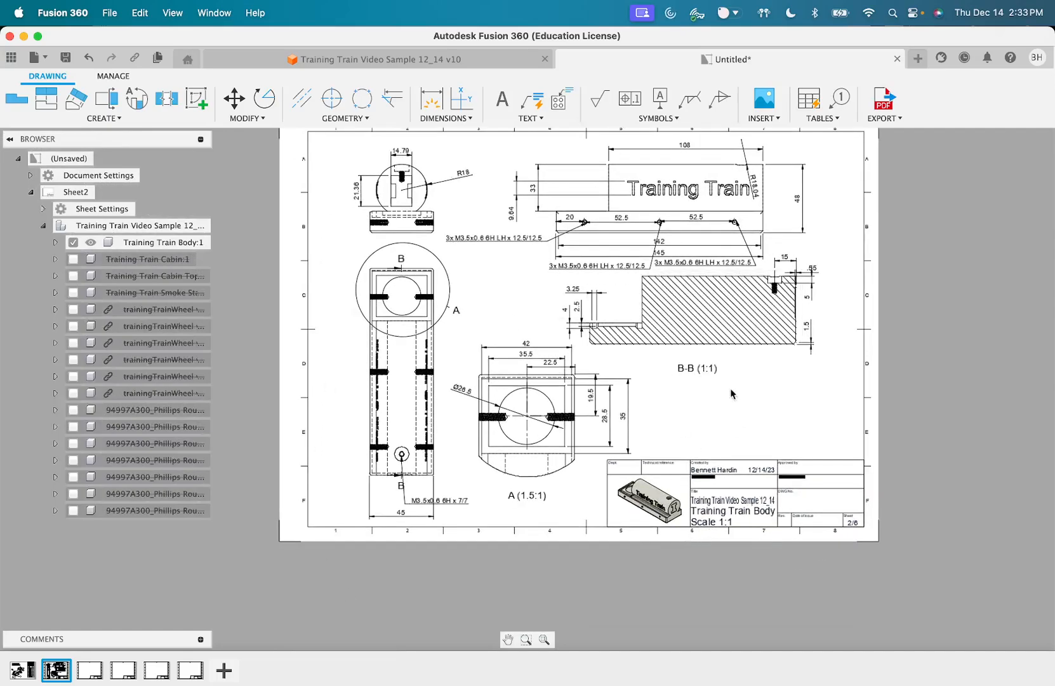
{"action": "left_click", "coordinate": [88, 670]}
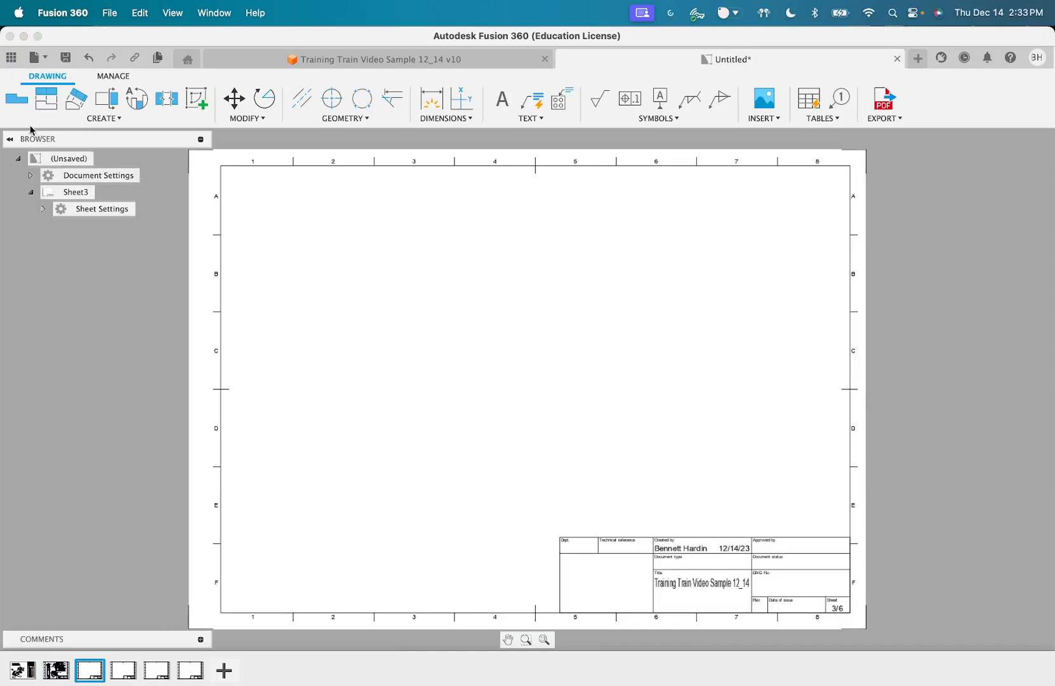
{"action": "left_click", "coordinate": [17, 99]}
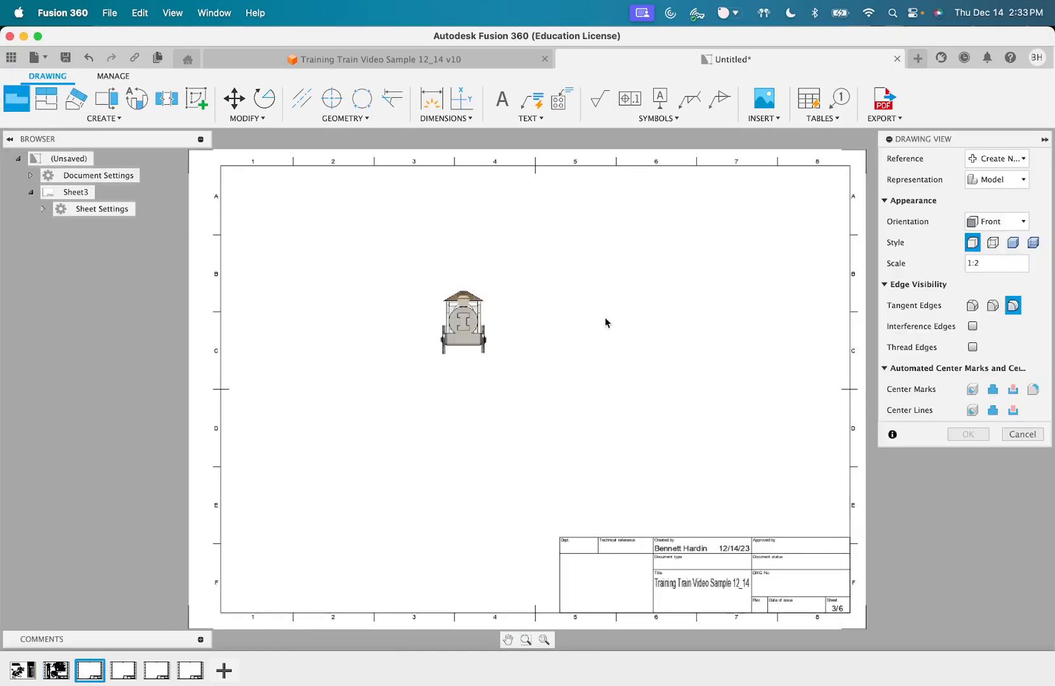
{"action": "left_click", "coordinate": [341, 379]}
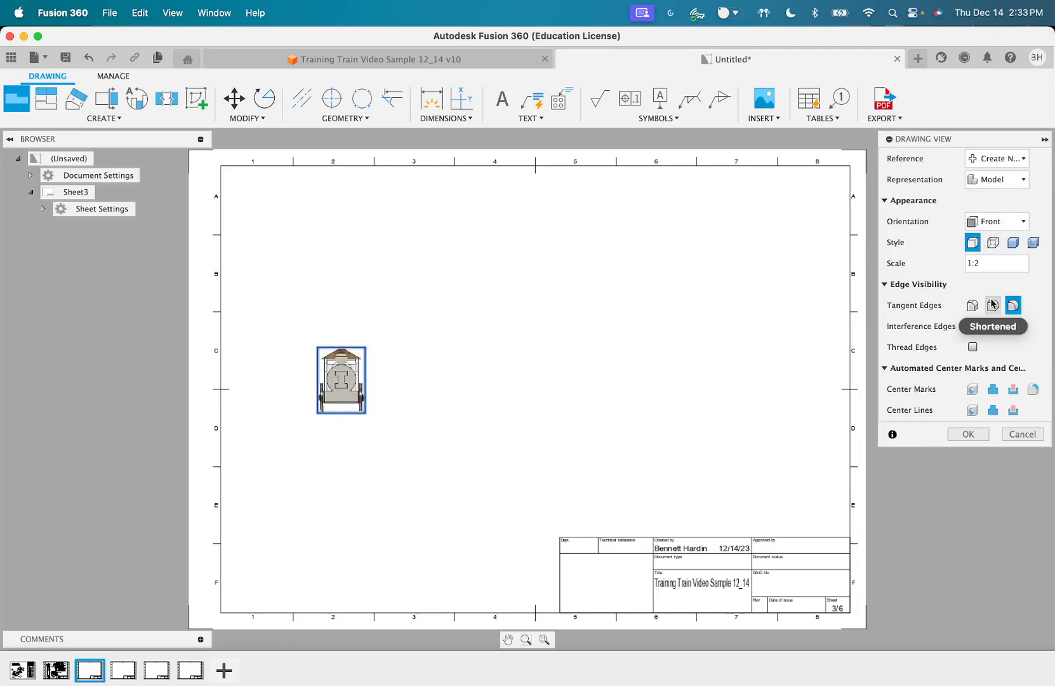
{"action": "left_click", "coordinate": [988, 263]}
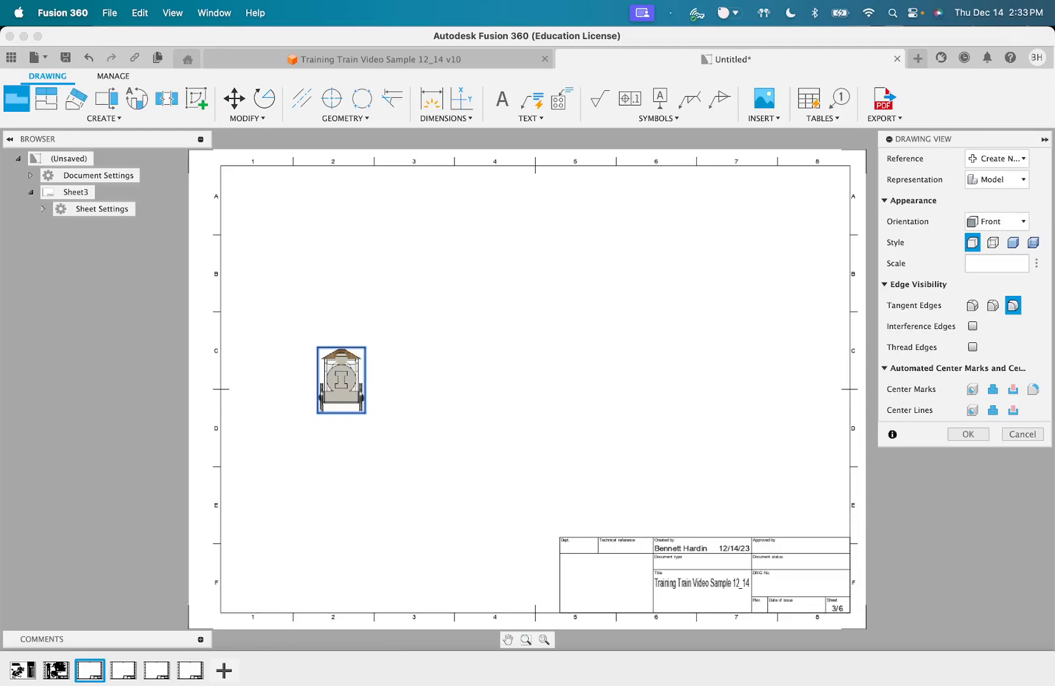
{"action": "type", "text": "2:1"}
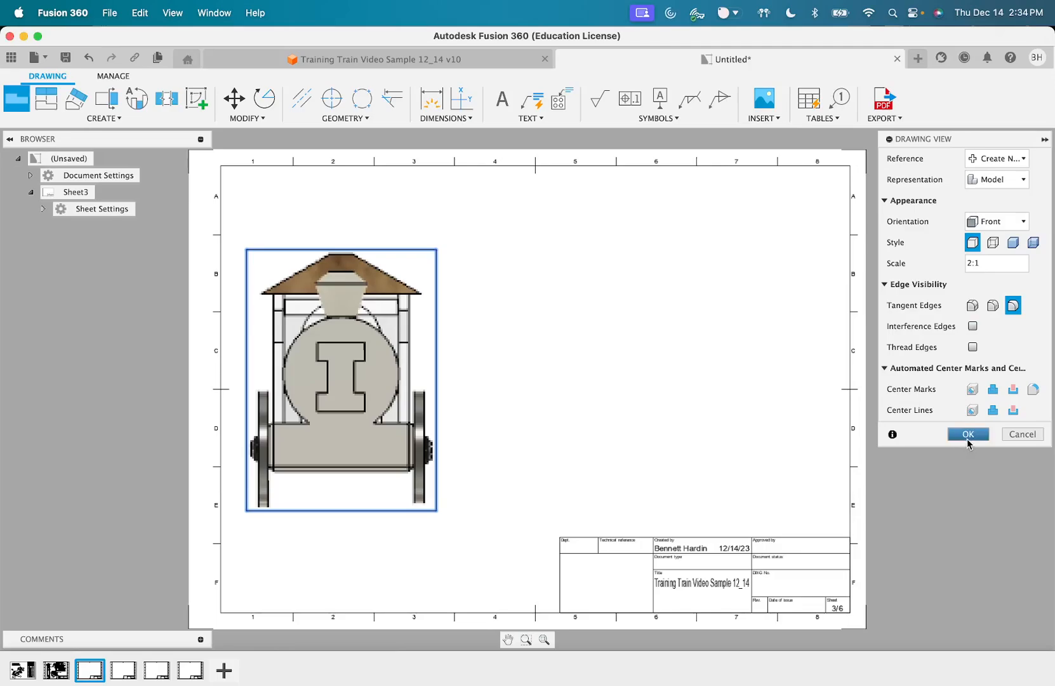
{"action": "left_click", "coordinate": [994, 242]}
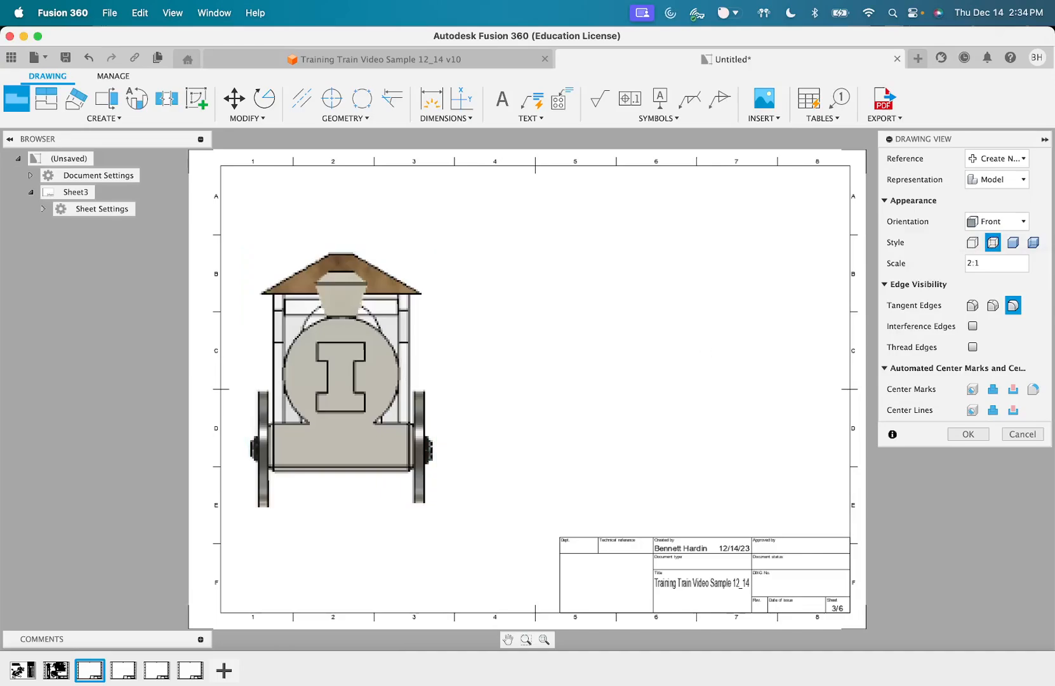
{"action": "left_click", "coordinate": [967, 433]}
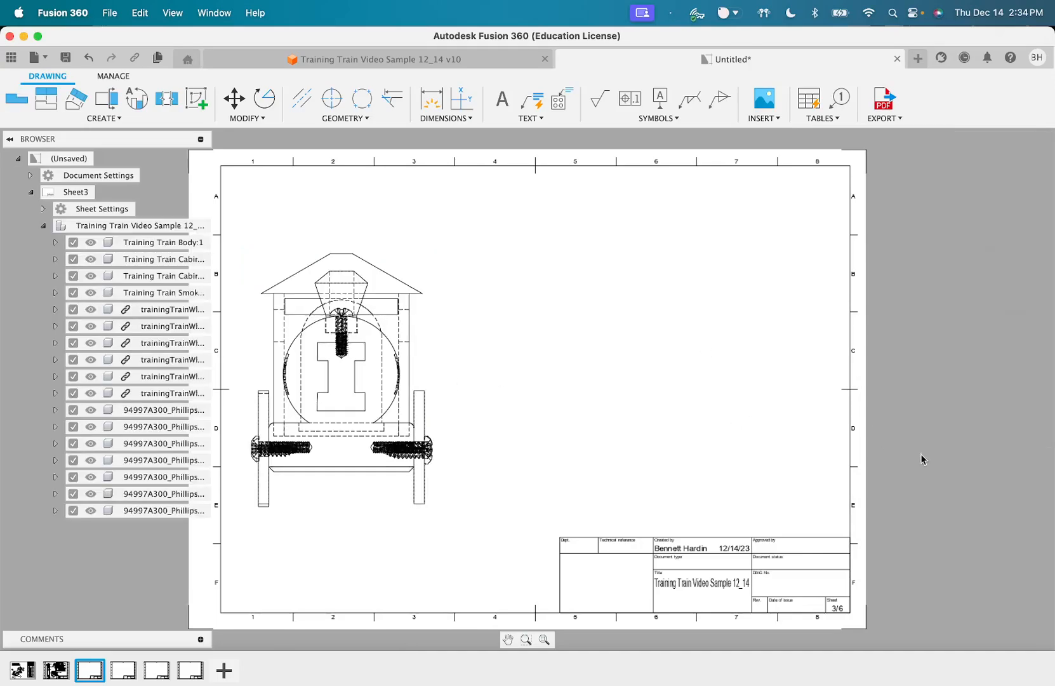
Suppress the train body, cabin top, smoke stack and all six wheels in the third sheet's view, keeping the cabin component
{"action": "left_click", "coordinate": [74, 242]}
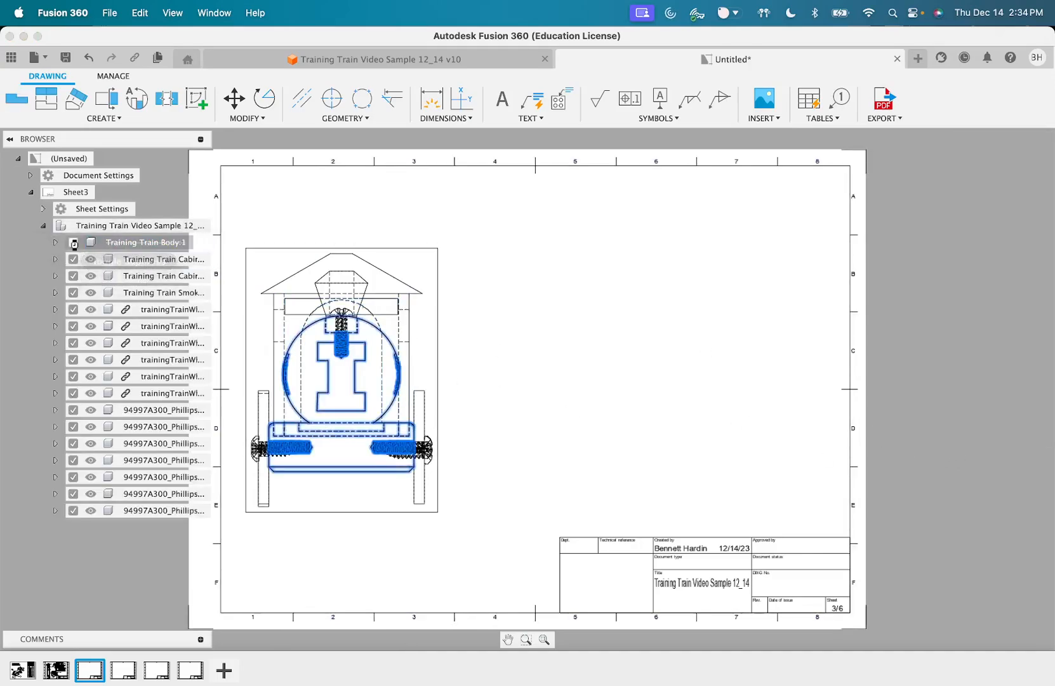
{"action": "left_click", "coordinate": [73, 276]}
{"action": "left_click", "coordinate": [74, 292]}
{"action": "left_click", "coordinate": [74, 309]}
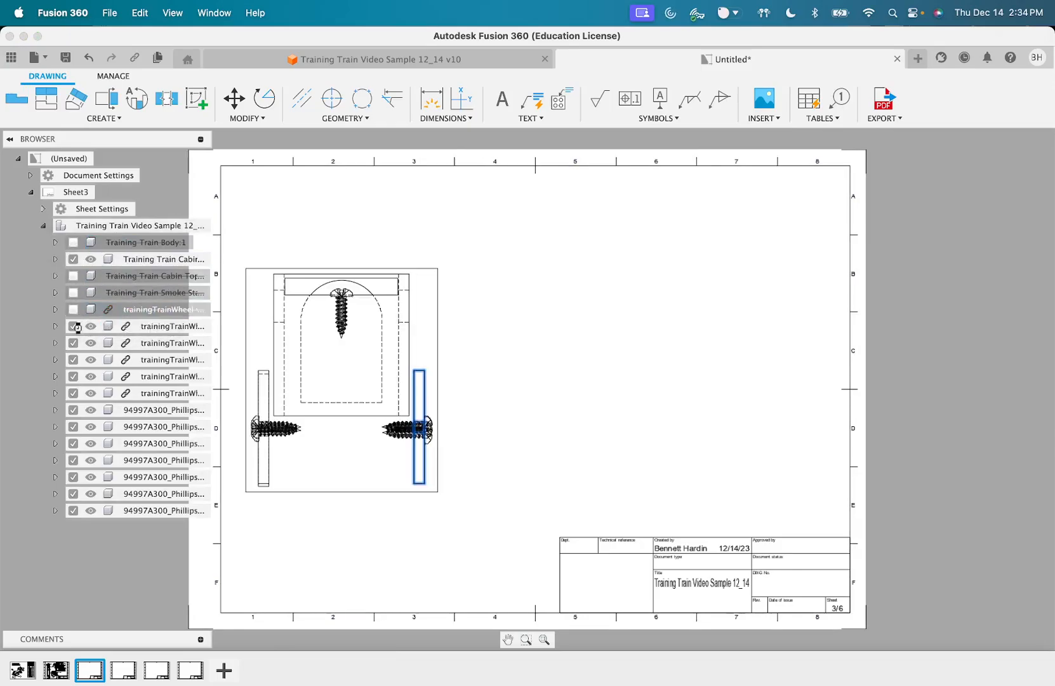
{"action": "left_click", "coordinate": [74, 325]}
{"action": "left_click", "coordinate": [74, 342]}
{"action": "left_click", "coordinate": [73, 359]}
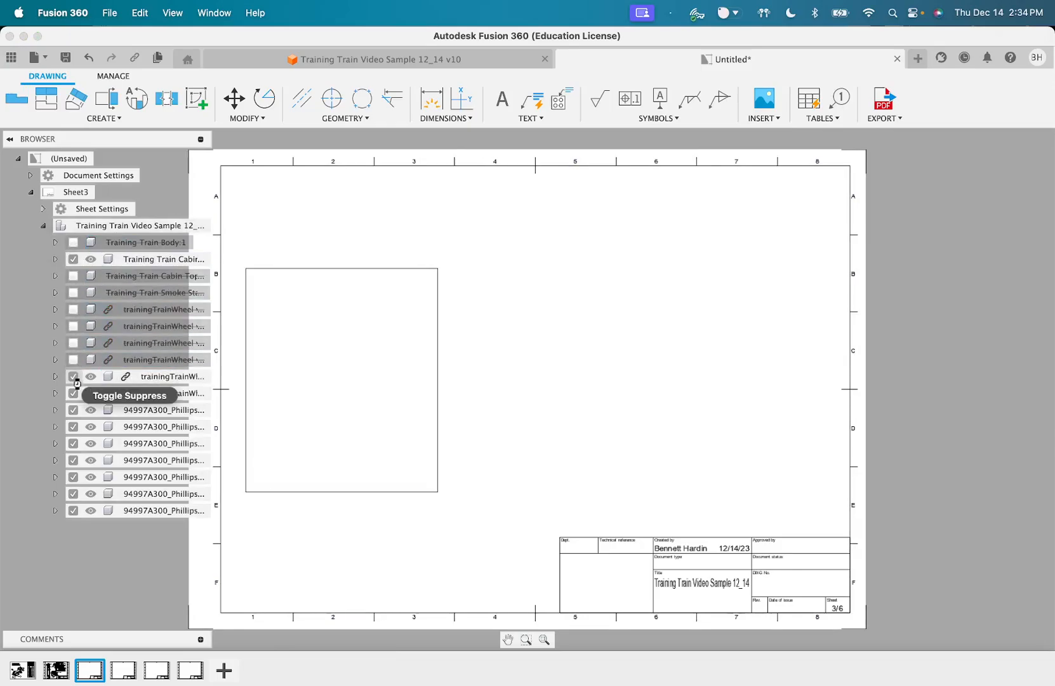
{"action": "left_click", "coordinate": [74, 376]}
{"action": "left_click", "coordinate": [74, 393]}
Suppress all seven 94997A300 Phillips screws in the third sheet's view so only the cabin remains
{"action": "left_click", "coordinate": [74, 410]}
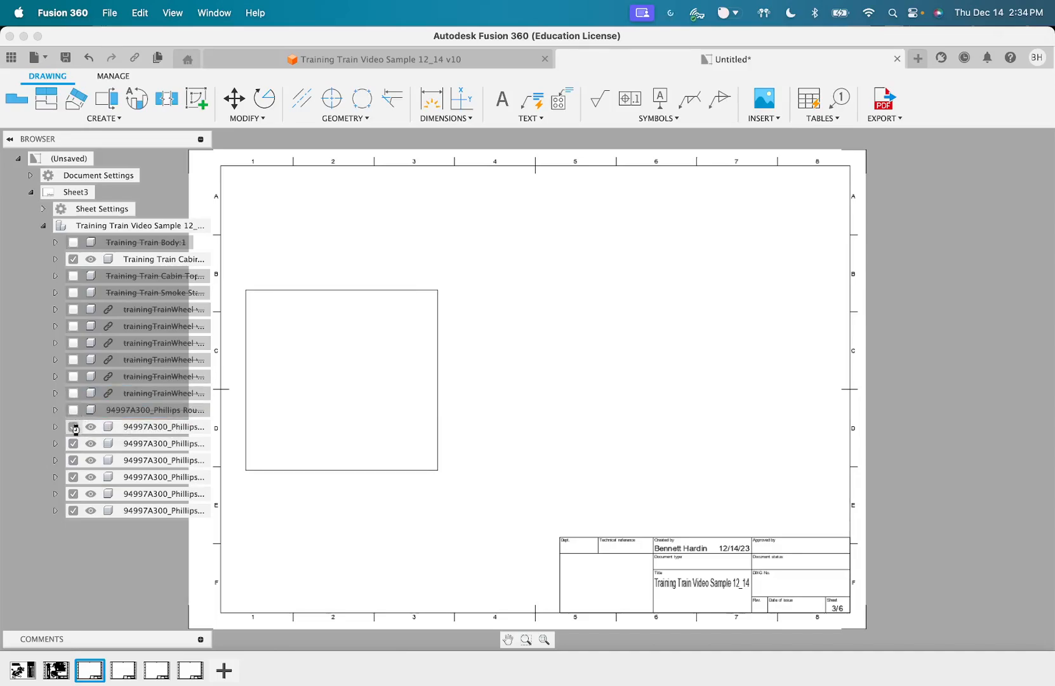
{"action": "left_click", "coordinate": [74, 426]}
{"action": "left_click", "coordinate": [73, 443]}
{"action": "left_click", "coordinate": [74, 460]}
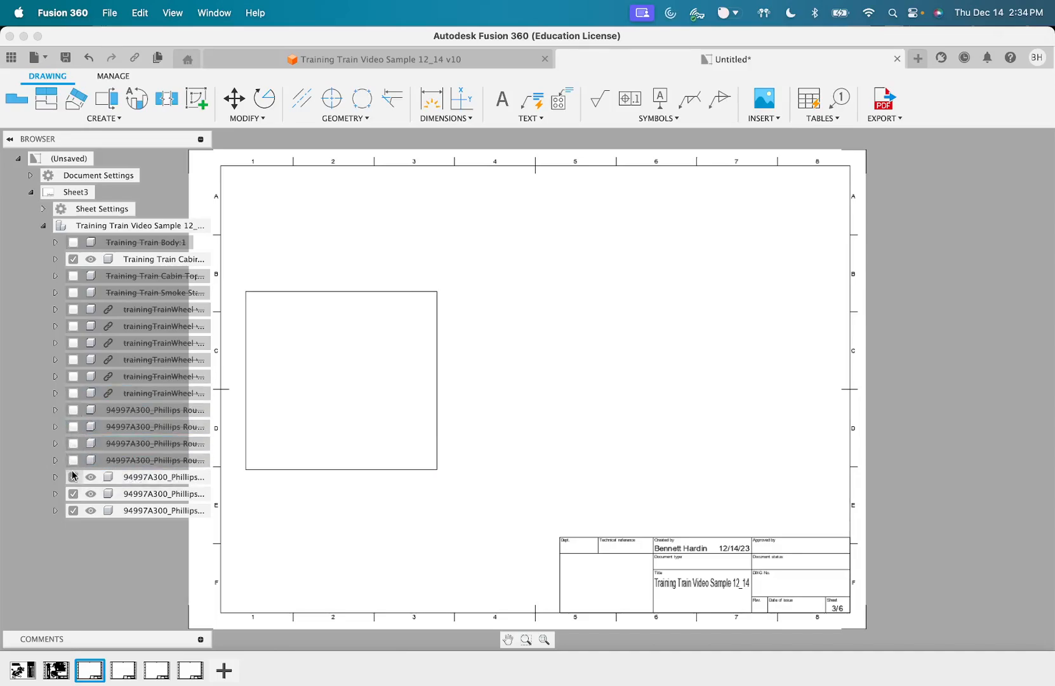
{"action": "left_click", "coordinate": [74, 477]}
{"action": "left_click", "coordinate": [73, 493]}
{"action": "left_click", "coordinate": [73, 511]}
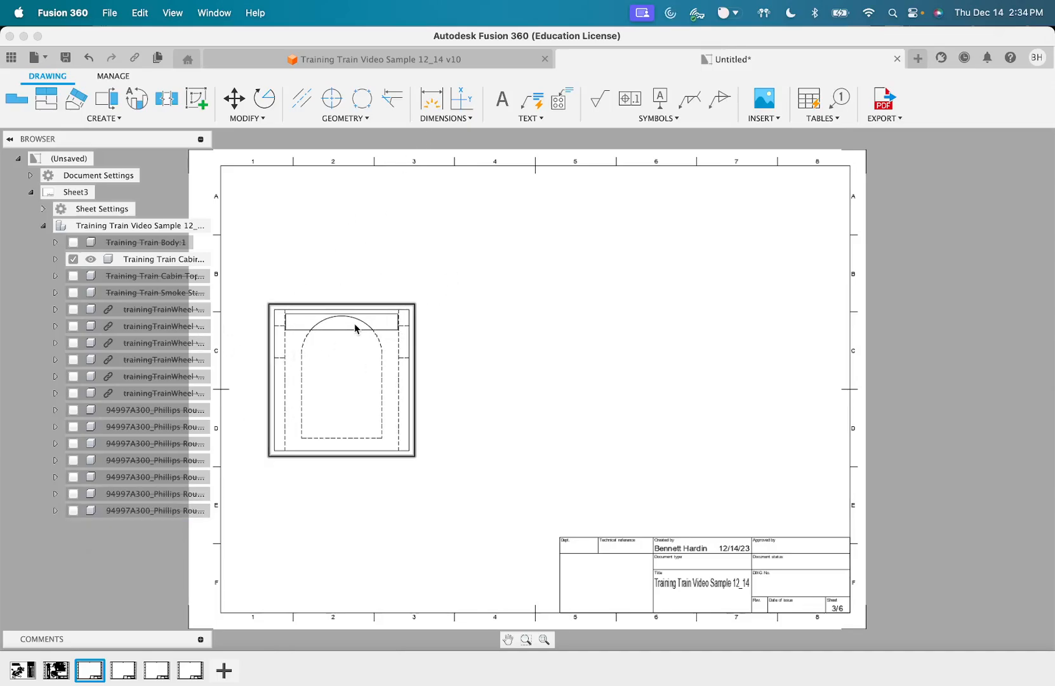
Change the cabin's front view style to visible edges only
{"action": "scroll", "coordinate": [355, 329], "scroll_direction": "up", "scroll_amount": 2}
{"action": "double_click", "coordinate": [390, 370]}
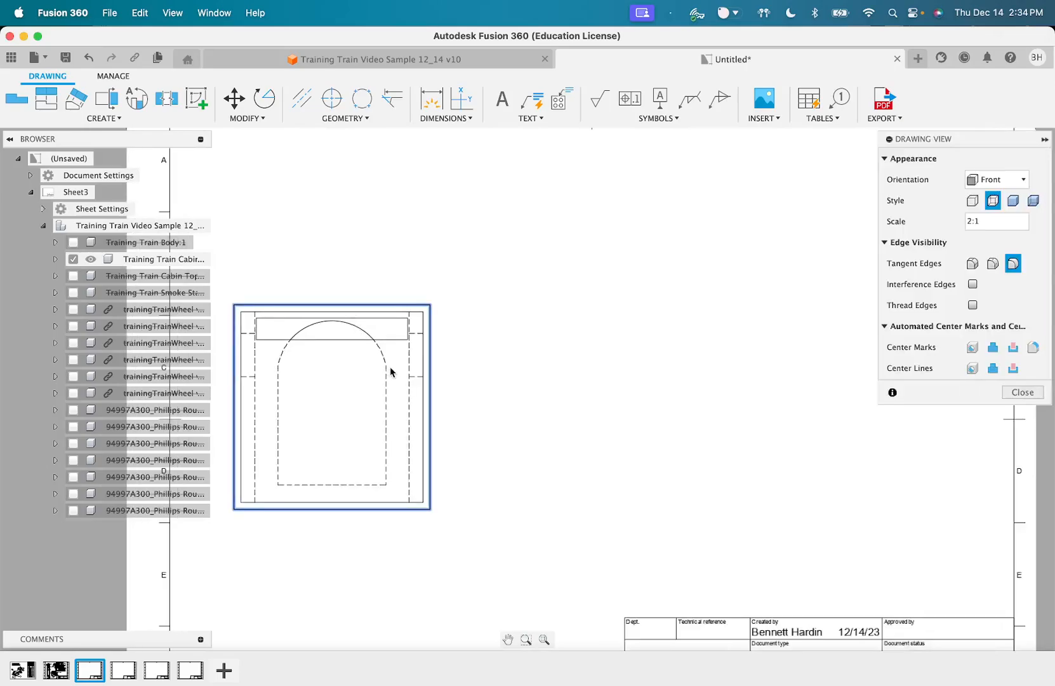
{"action": "left_click", "coordinate": [971, 200]}
{"action": "left_click", "coordinate": [1022, 392]}
{"action": "scroll", "coordinate": [709, 393], "scroll_direction": "down", "scroll_amount": 4}
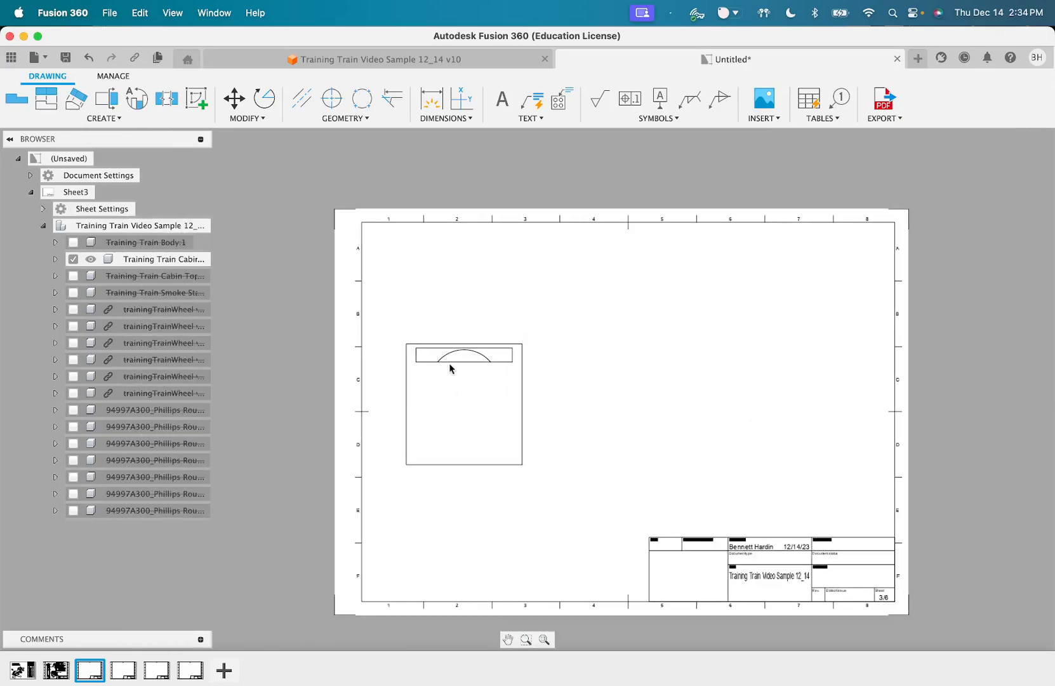
{"action": "double_click", "coordinate": [454, 367]}
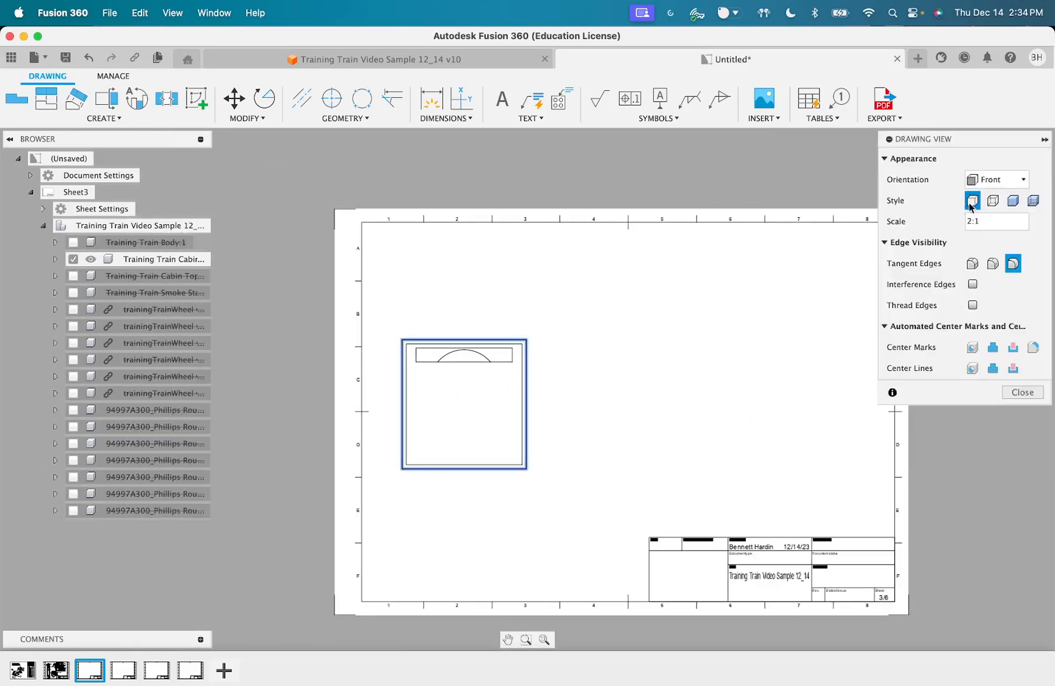
{"action": "left_click", "coordinate": [1021, 392]}
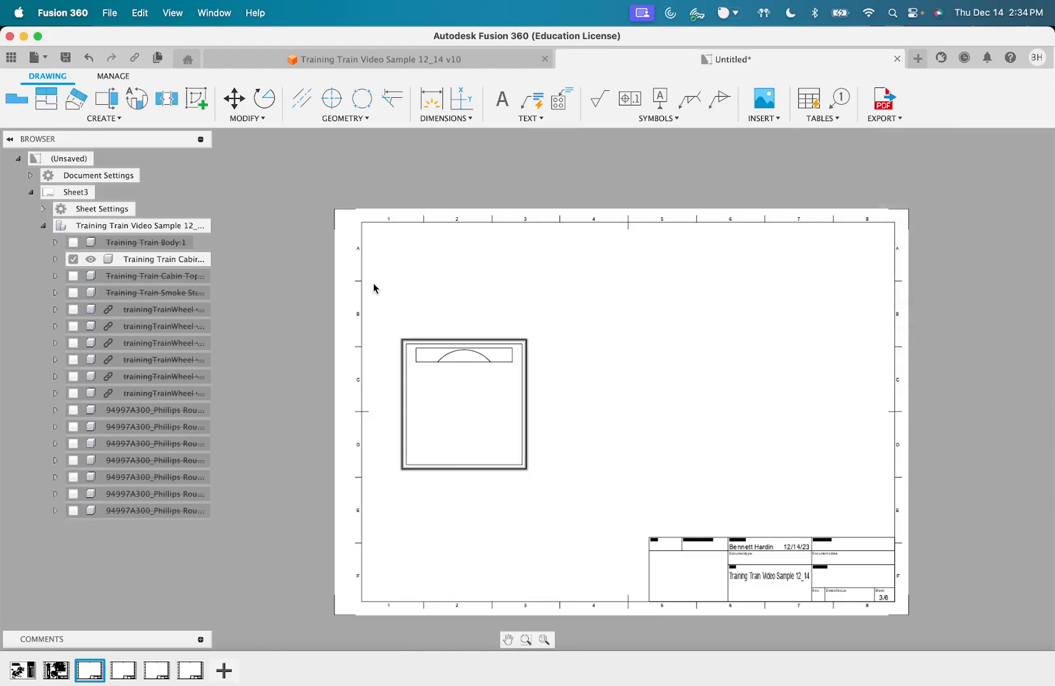
Project a top view above and a side view to the right of the cabin's front view, deleting the extra side view
{"action": "left_click", "coordinate": [45, 99]}
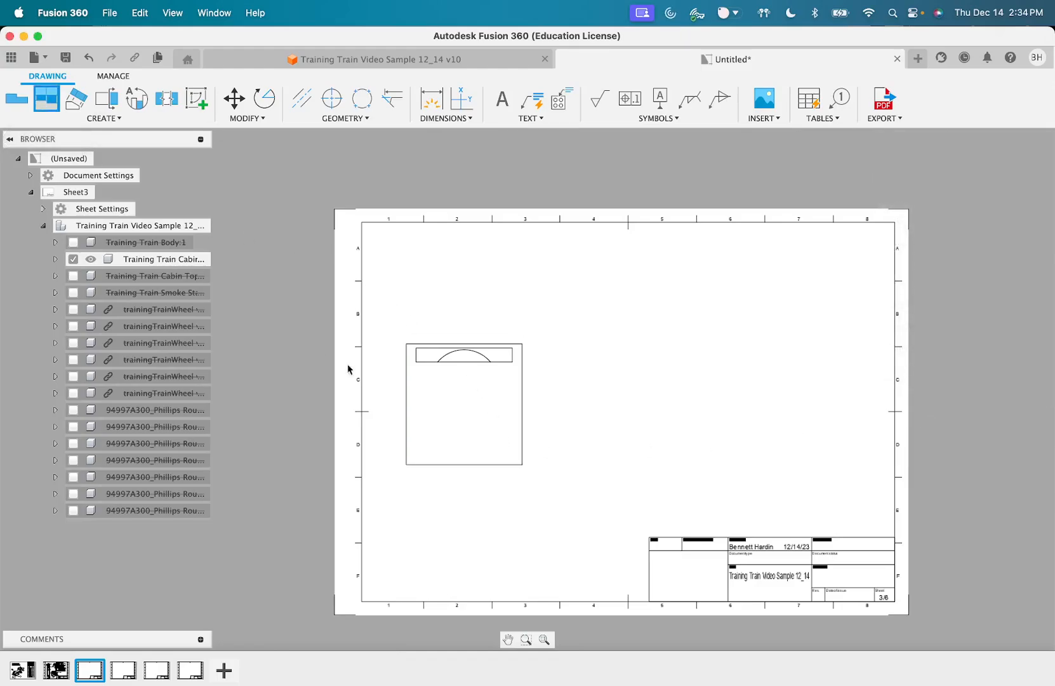
{"action": "left_click", "coordinate": [501, 431]}
{"action": "left_click", "coordinate": [470, 276]}
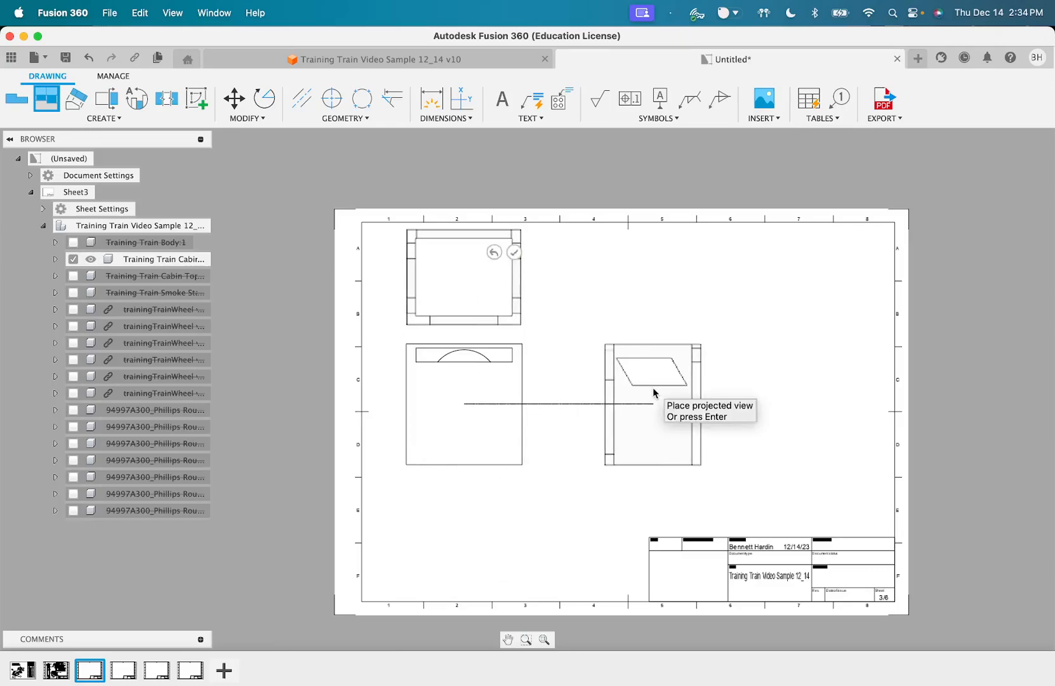
{"action": "left_click", "coordinate": [653, 389]}
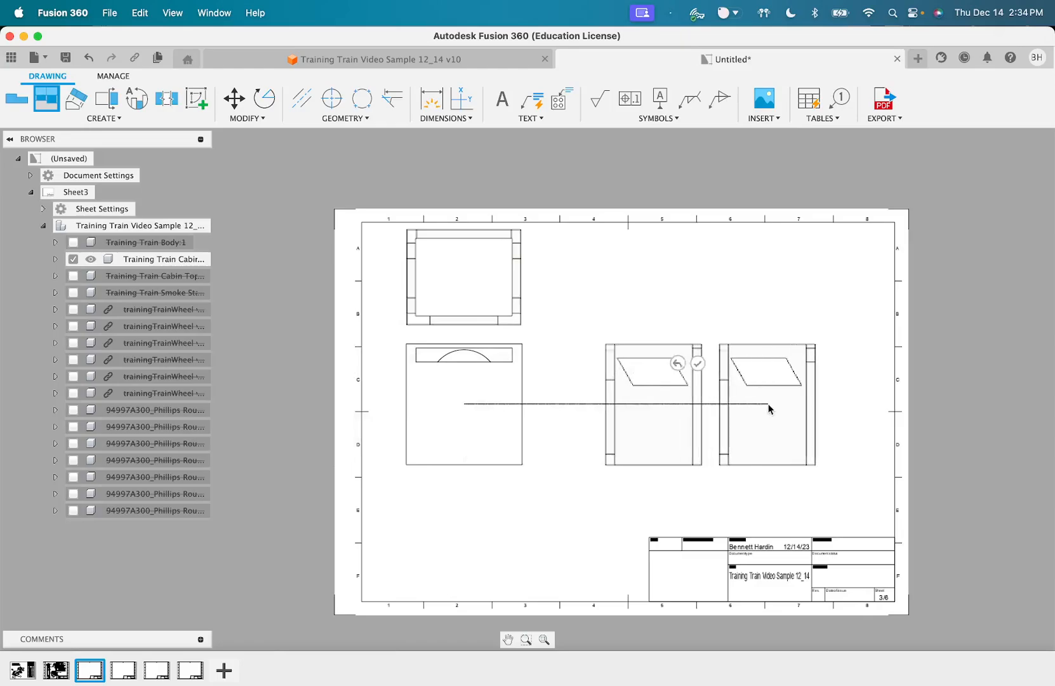
{"action": "left_click", "coordinate": [777, 409]}
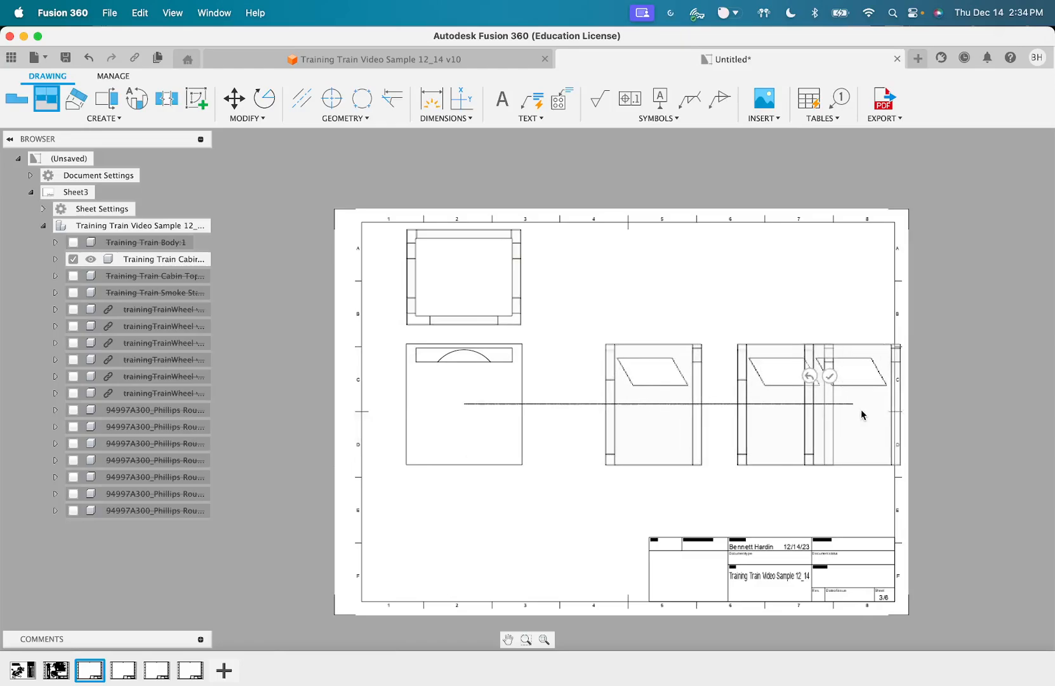
{"action": "key", "text": "Return"}
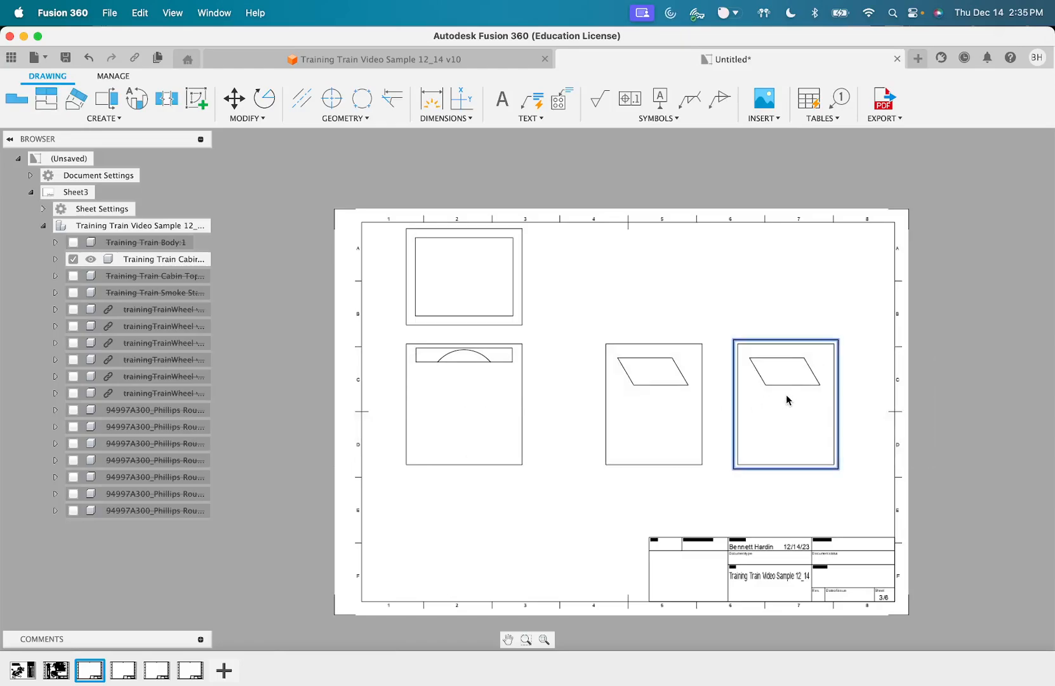
{"action": "key", "text": "Delete"}
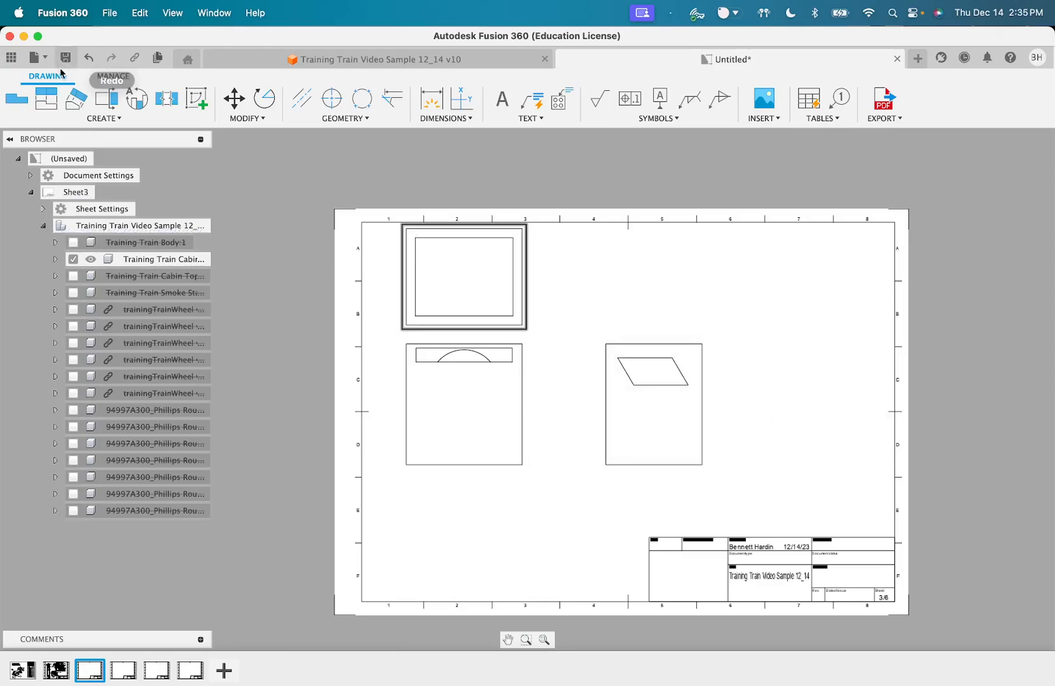
Project a rear view of the cabin from the side view, placing it to the right of the side view
{"action": "left_click", "coordinate": [46, 98]}
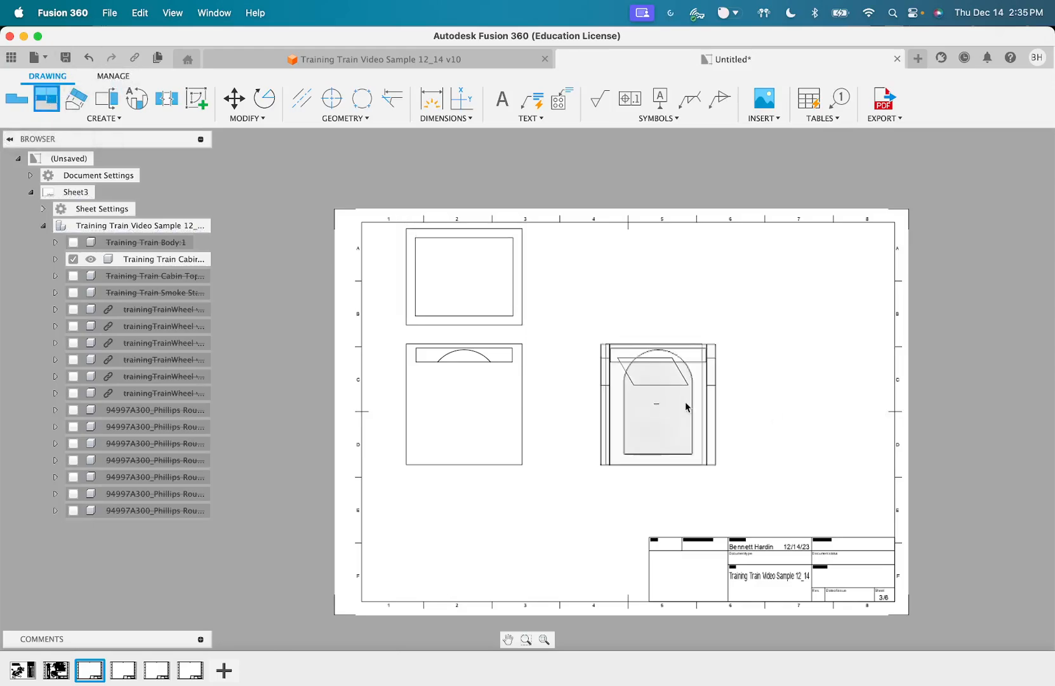
{"action": "left_click", "coordinate": [686, 406]}
{"action": "left_click", "coordinate": [820, 399]}
{"action": "key", "text": "Return"}
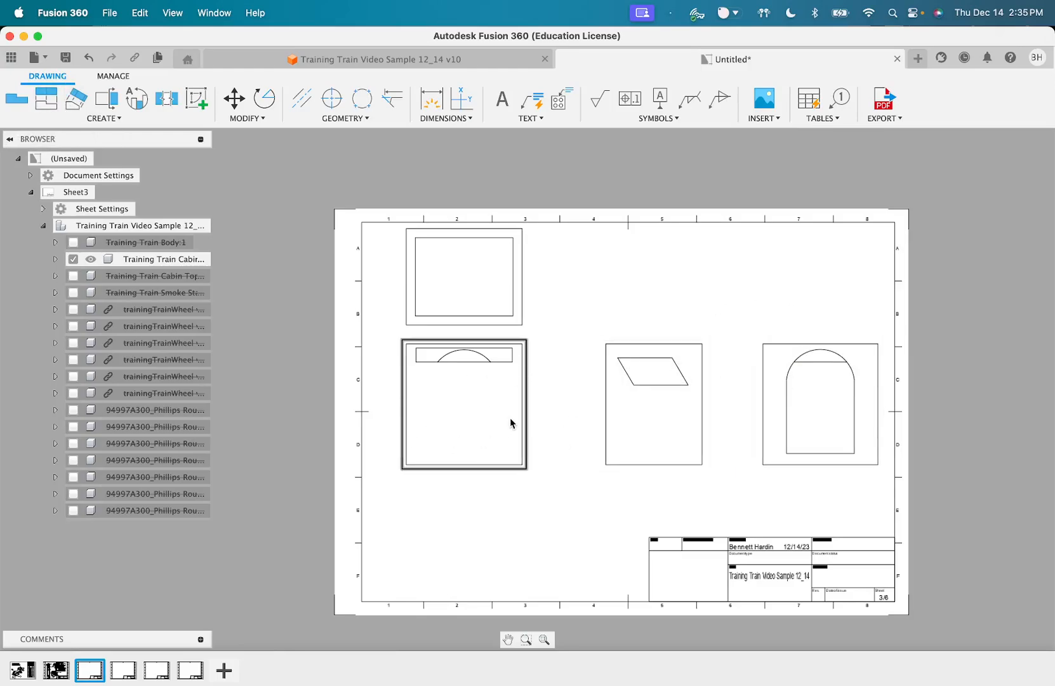
Move the top view slightly down and the front view further down to leave more space between them
{"action": "left_click_drag", "start_coordinate": [493, 421], "coordinate": [493, 434]}
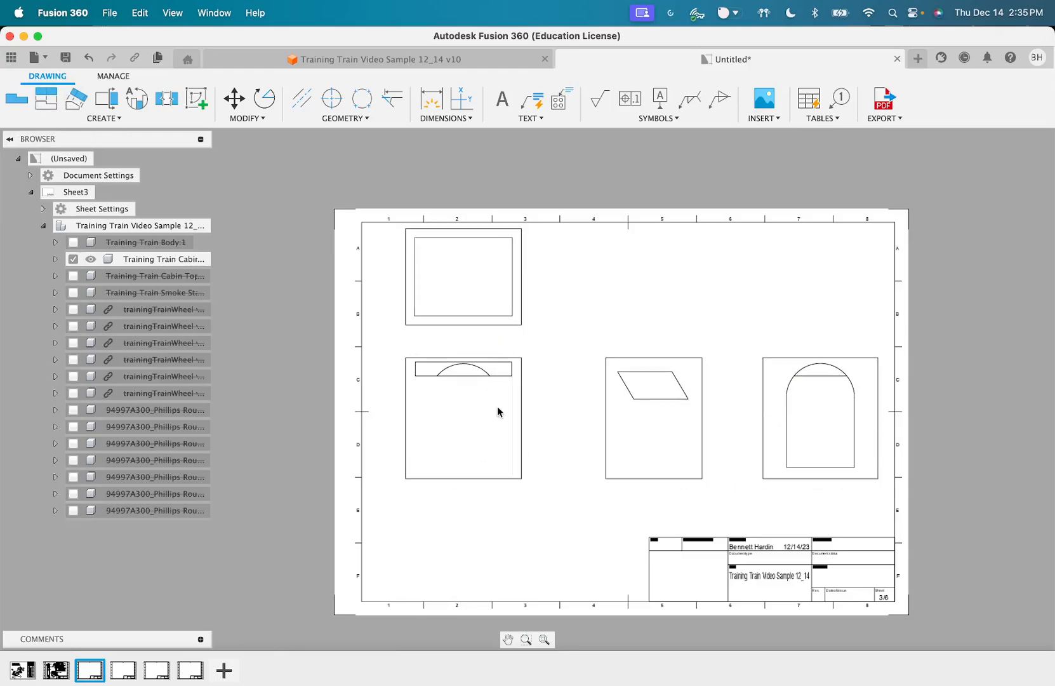
{"action": "left_click_drag", "start_coordinate": [513, 313], "coordinate": [510, 323]}
{"action": "left_click_drag", "start_coordinate": [496, 441], "coordinate": [496, 450]}
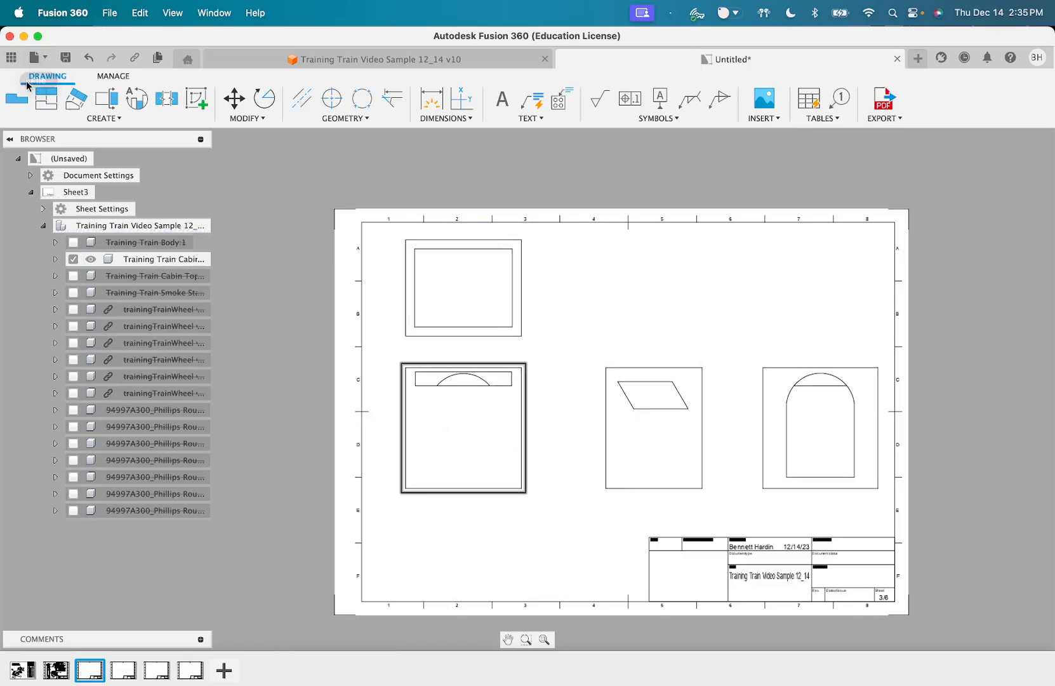
{"action": "left_click", "coordinate": [16, 98]}
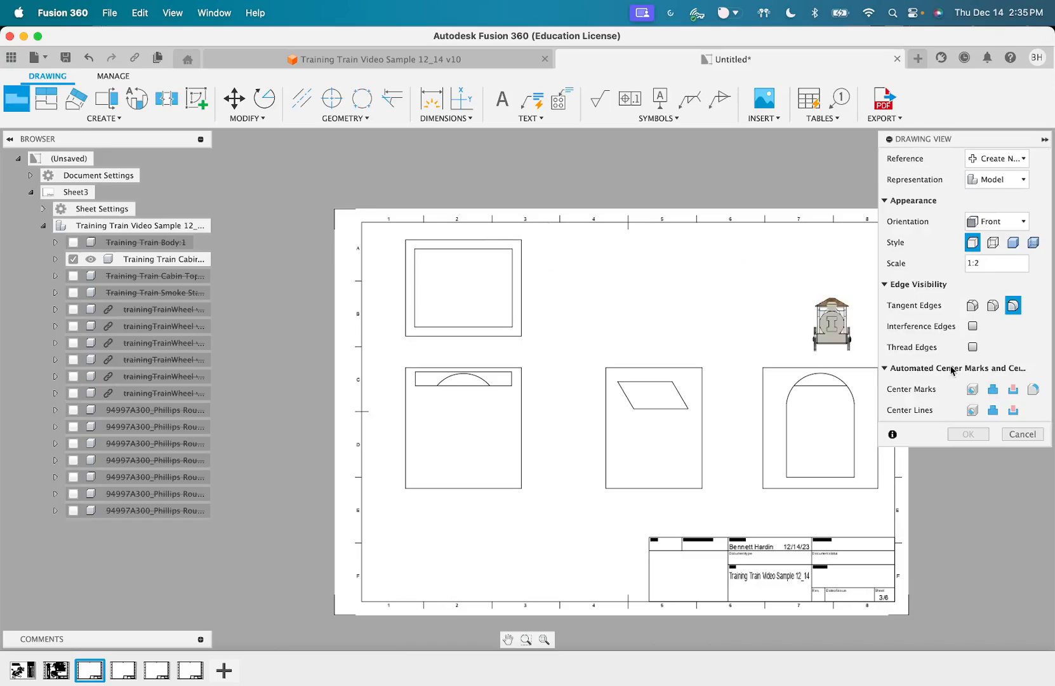
{"action": "key", "text": "Escape"}
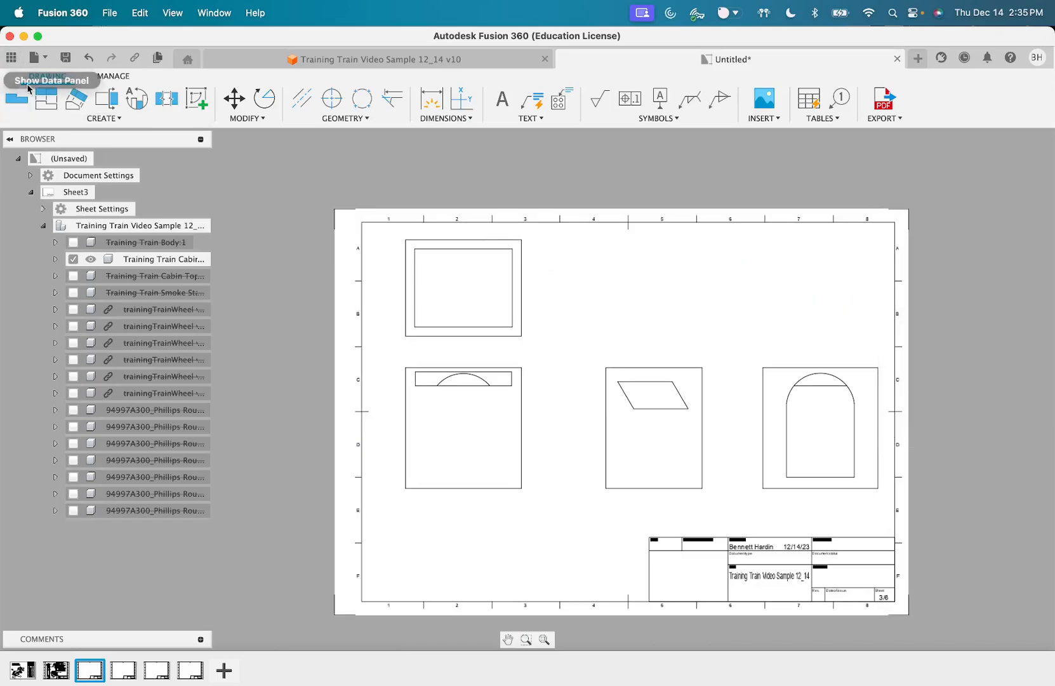
{"action": "left_click", "coordinate": [46, 98]}
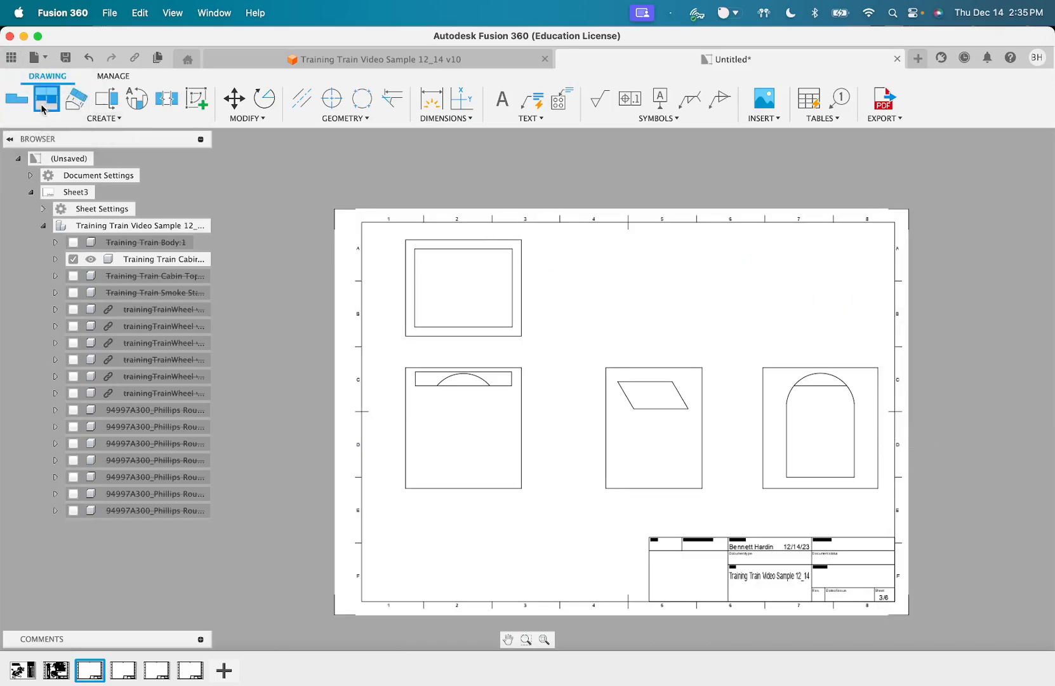
{"action": "left_click", "coordinate": [480, 454]}
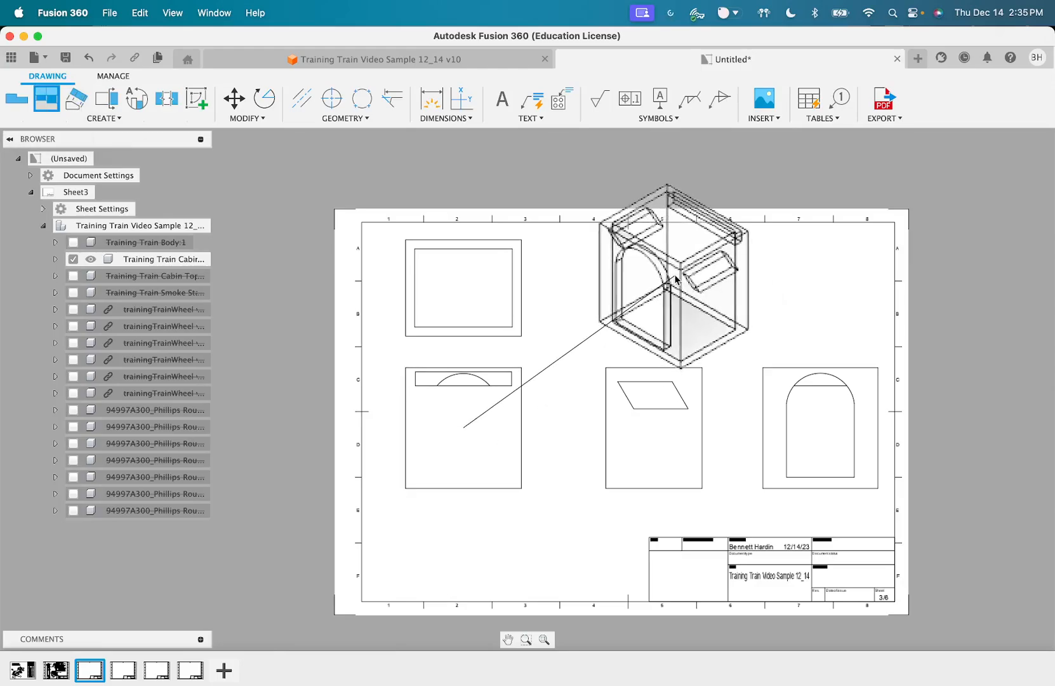
{"action": "left_click", "coordinate": [669, 287]}
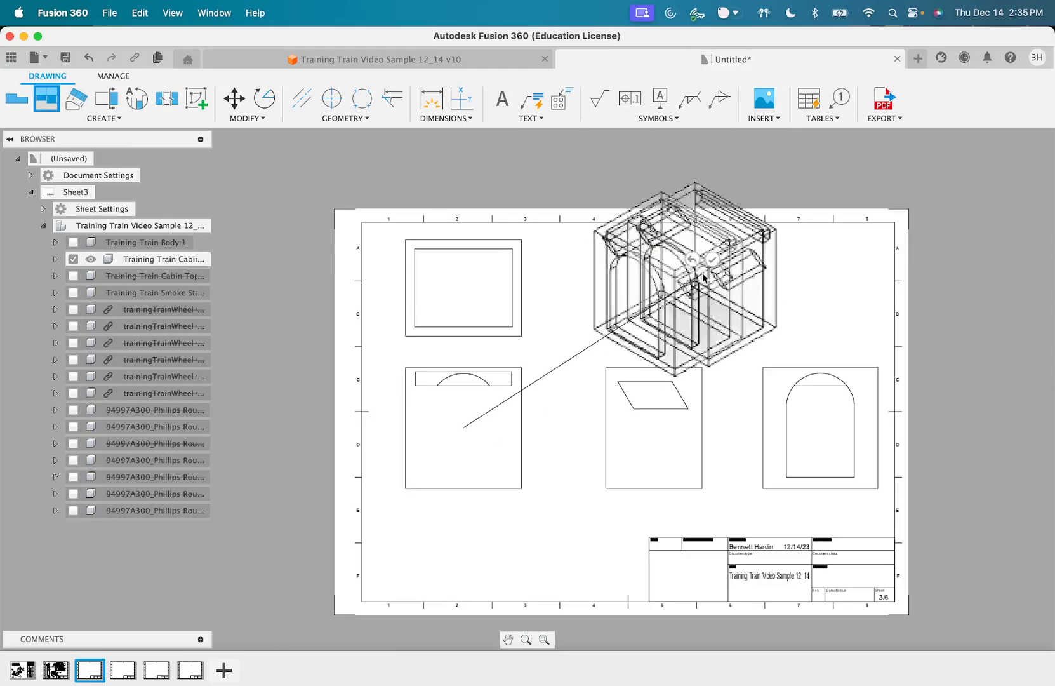
{"action": "key", "text": "Return"}
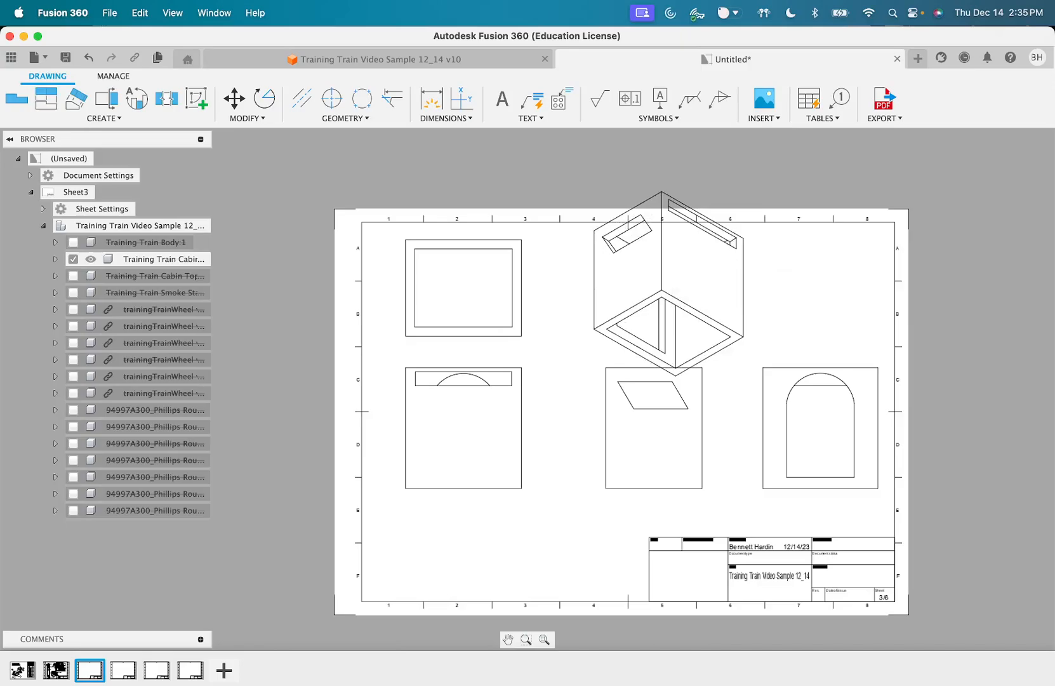
{"action": "left_click", "coordinate": [683, 271]}
{"action": "key", "text": "Delete"}
Project an isometric view of the cabin diagonally down and to the right of the front view
{"action": "left_click", "coordinate": [428, 456]}
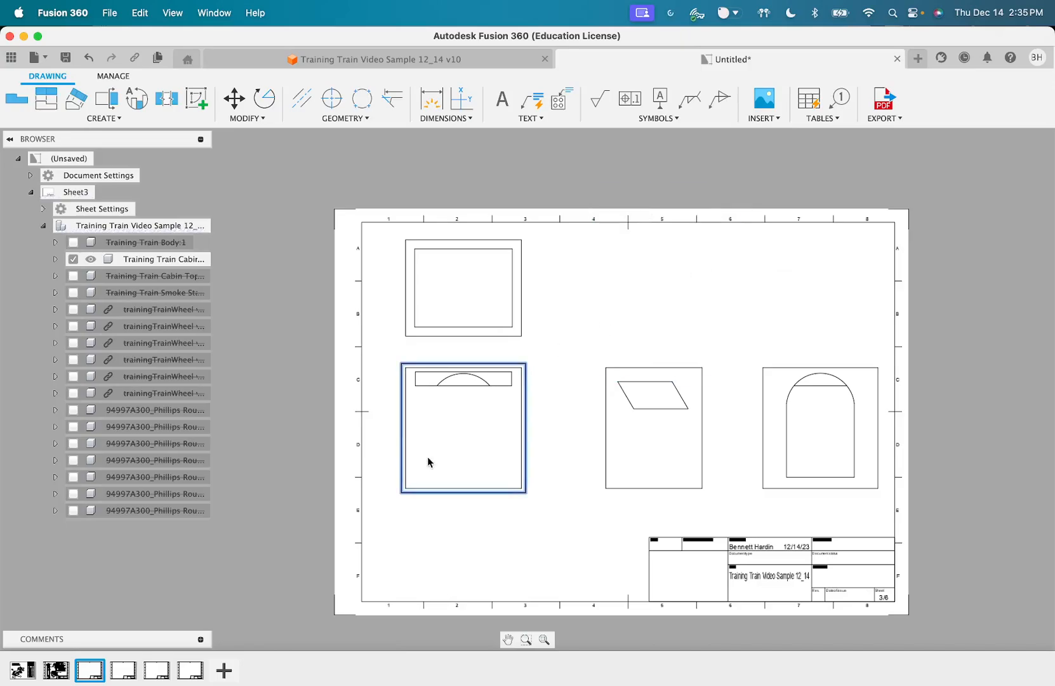
{"action": "left_click", "coordinate": [46, 99]}
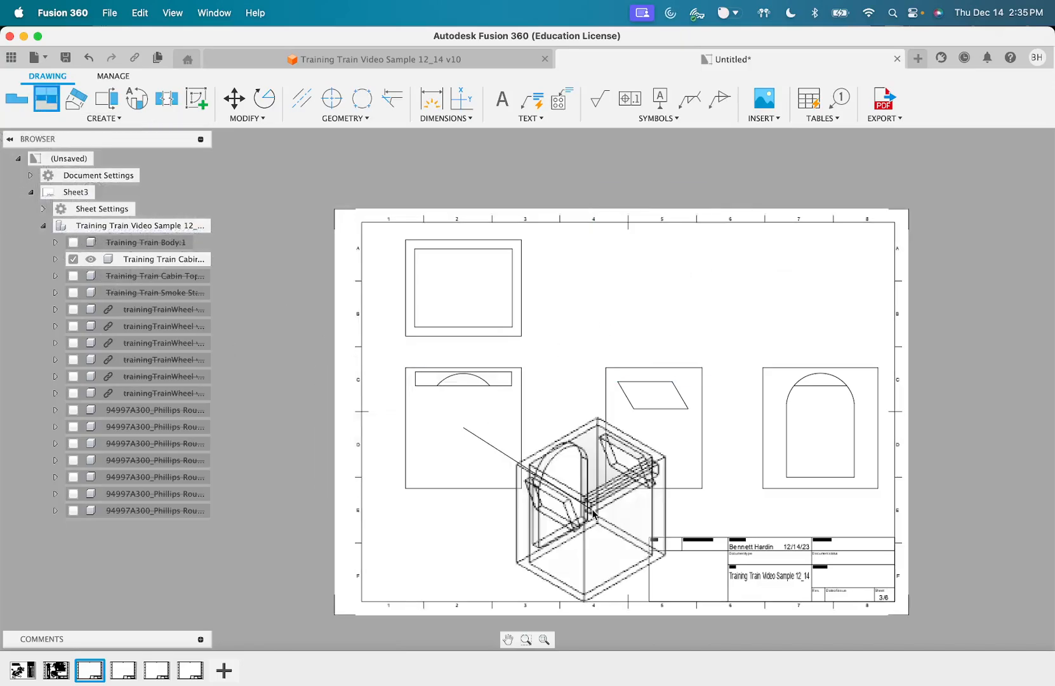
{"action": "left_click", "coordinate": [603, 526]}
{"action": "key", "text": "Return"}
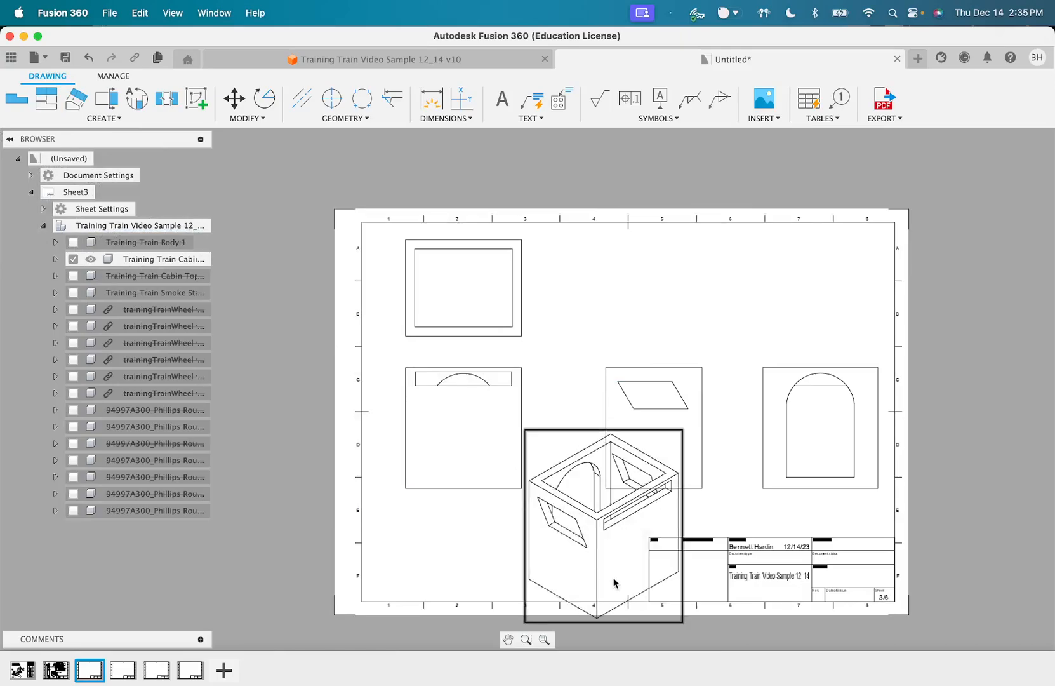
Set the isometric view to the Shaded style at scale 1:2 and move it into the title block's empty cell
{"action": "double_click", "coordinate": [593, 556]}
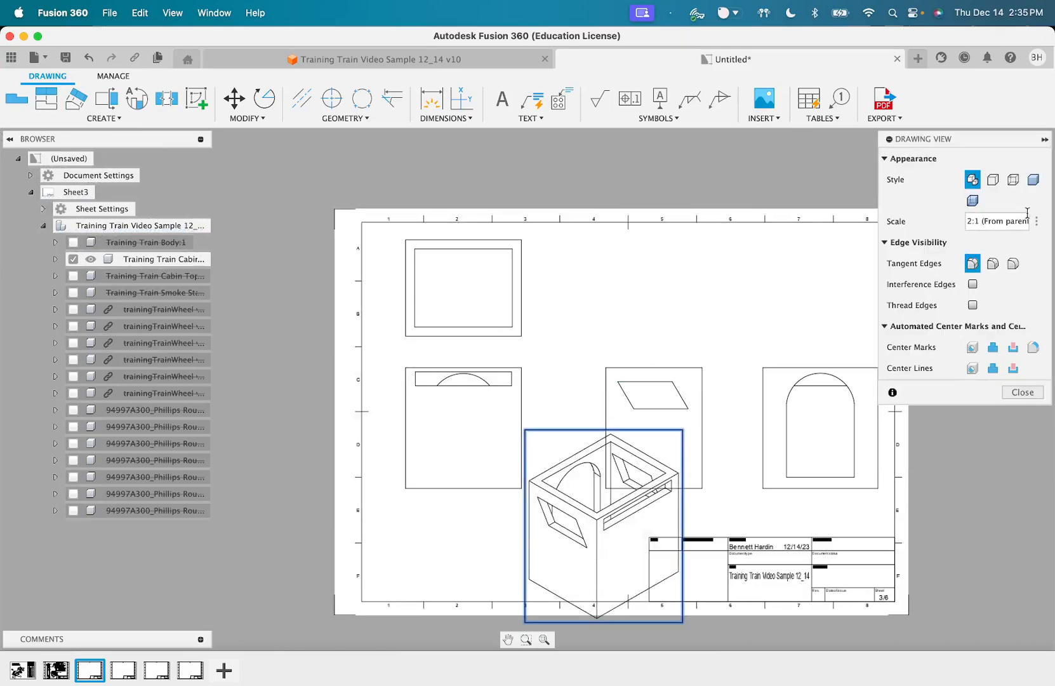
{"action": "left_click", "coordinate": [1014, 180]}
{"action": "left_click", "coordinate": [1033, 180]}
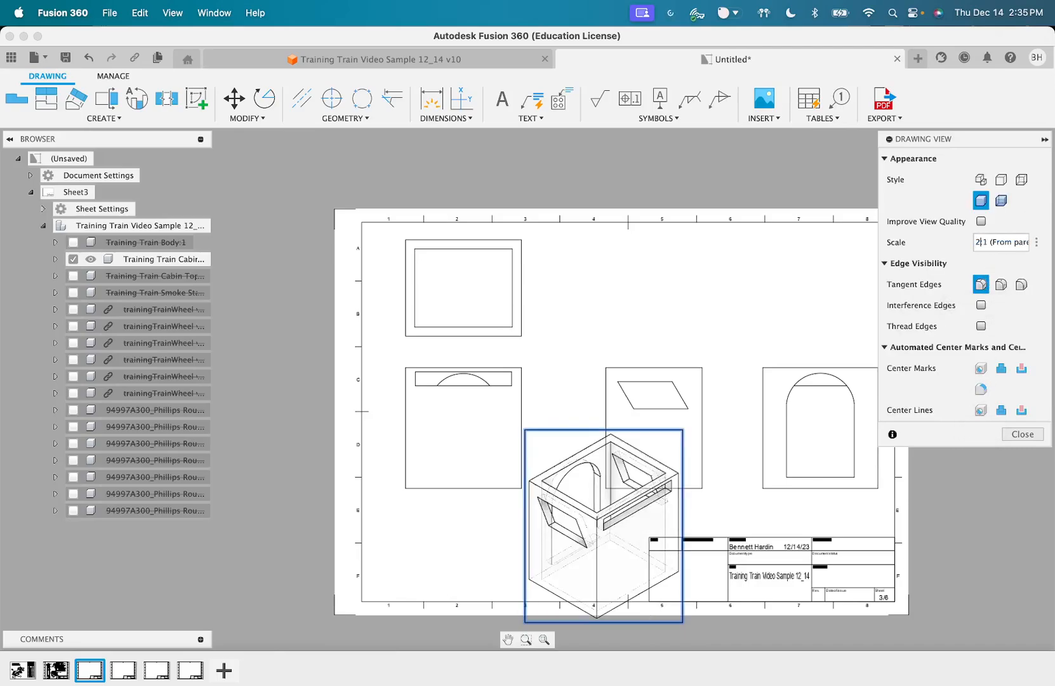
{"action": "key", "text": "Return"}
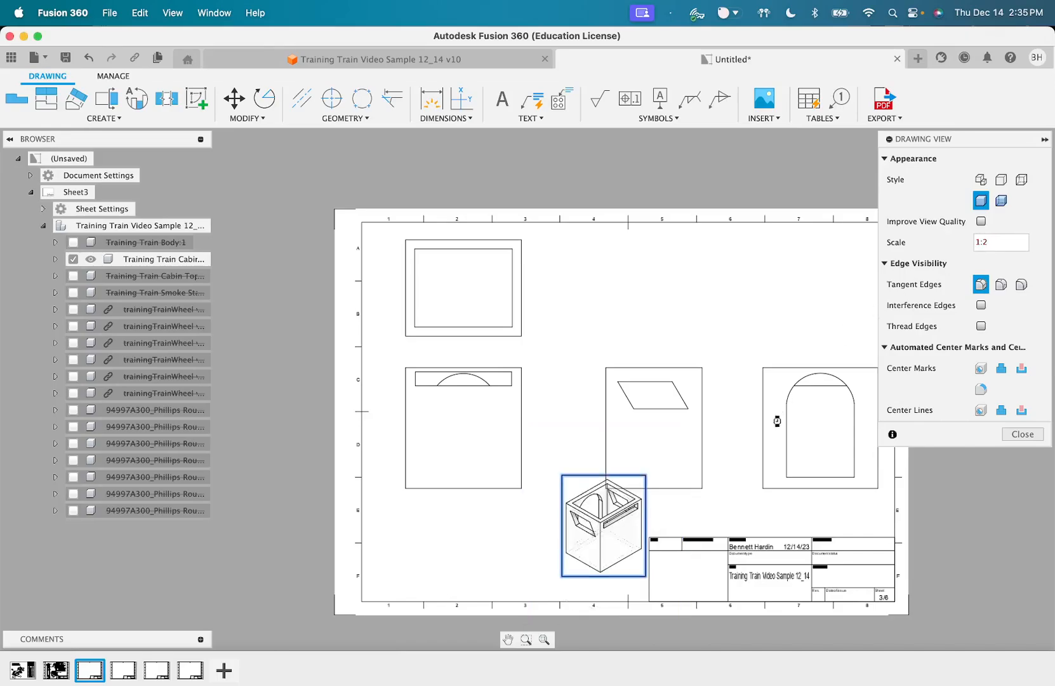
{"action": "left_click", "coordinate": [639, 519]}
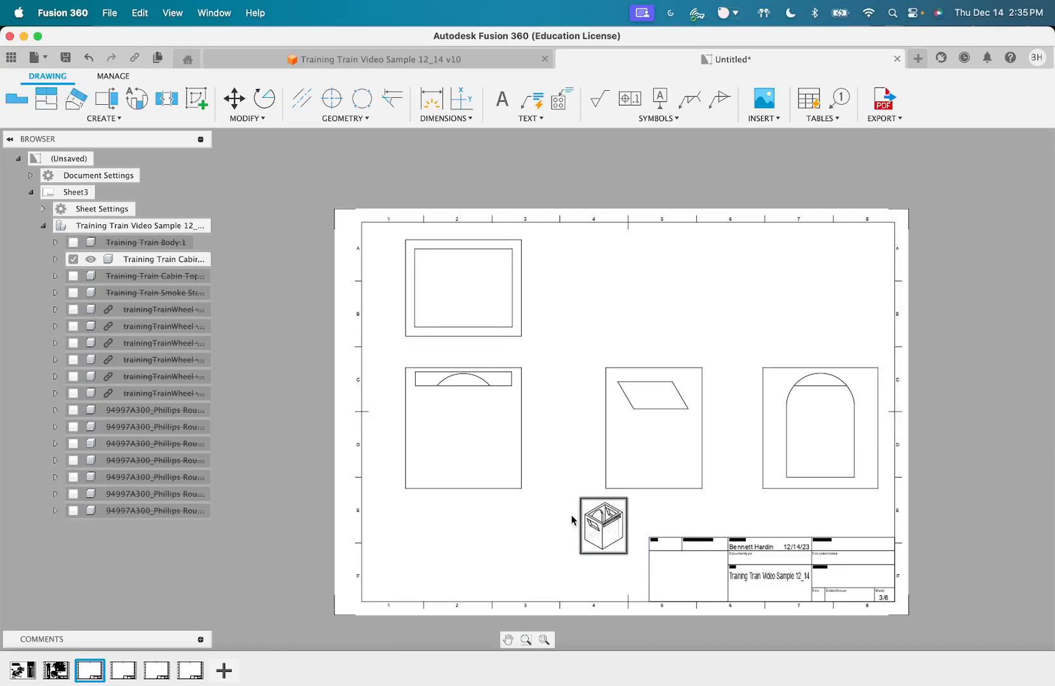
{"action": "left_click_drag", "start_coordinate": [600, 533], "coordinate": [693, 588]}
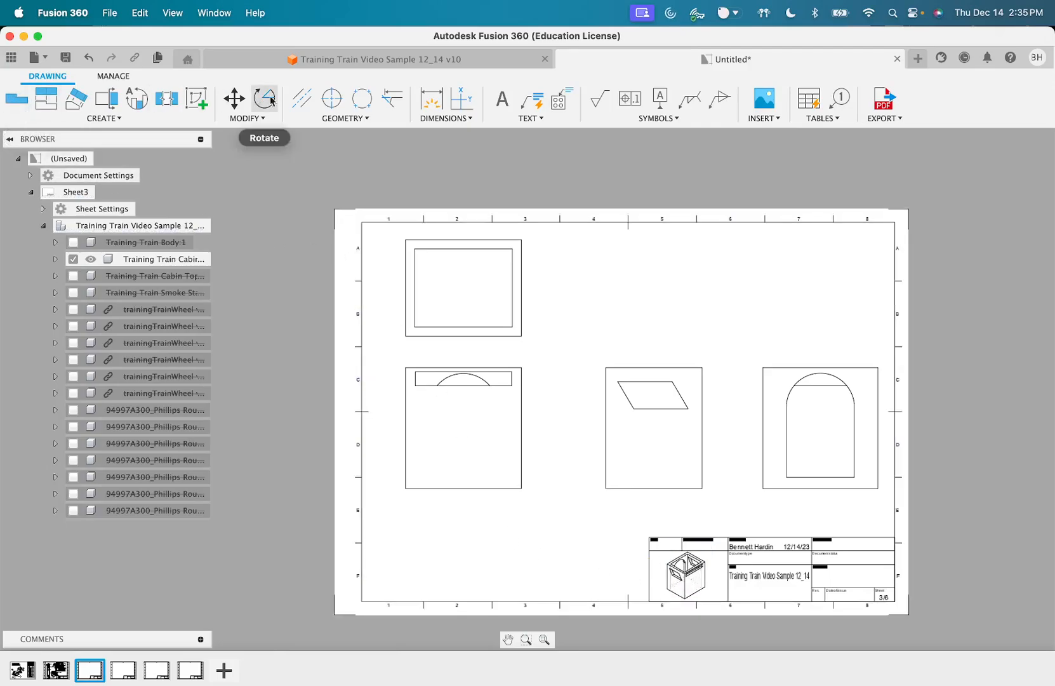
Dimension the top view's outer width and depth, the inner opening's width and depth, and the wall thickness
{"action": "left_click", "coordinate": [431, 98]}
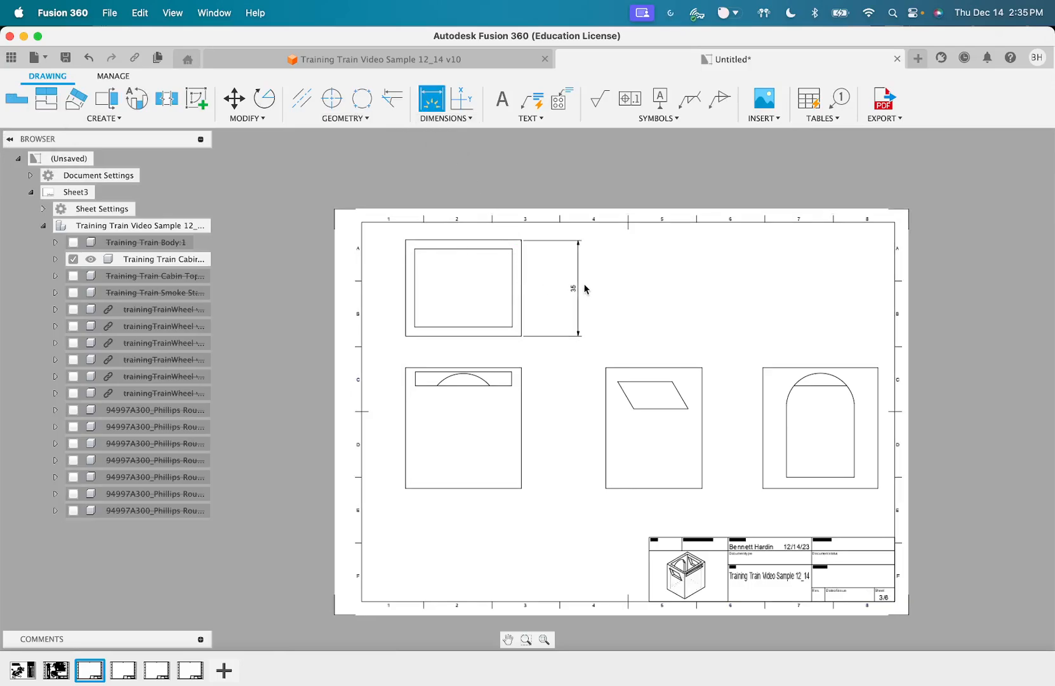
{"action": "left_click", "coordinate": [483, 252]}
{"action": "left_click", "coordinate": [476, 277]}
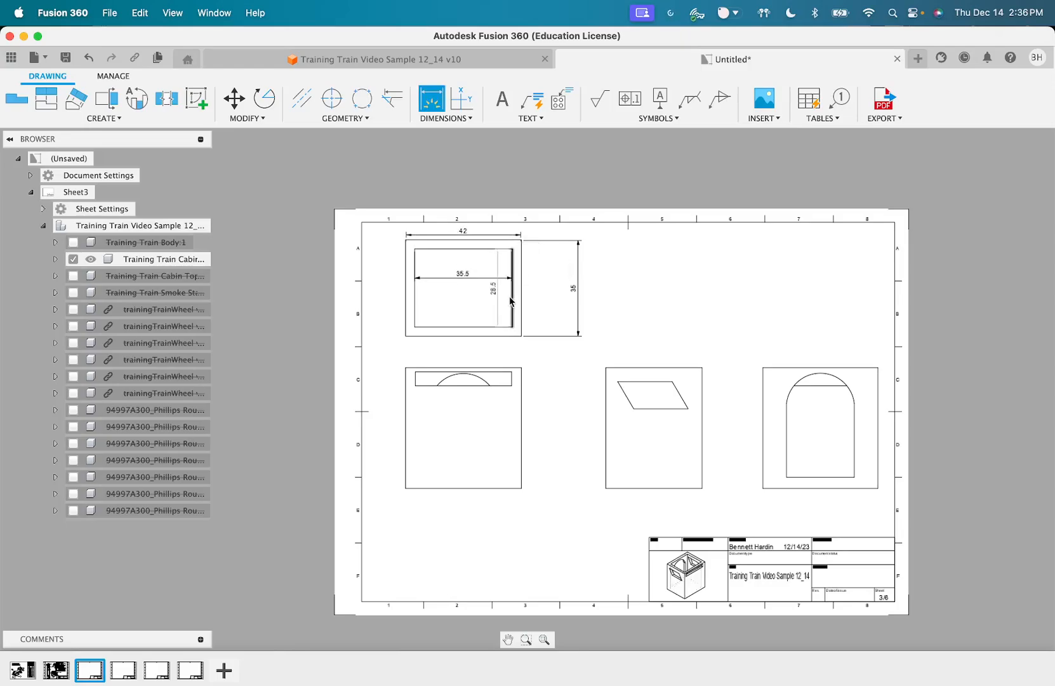
{"action": "left_click", "coordinate": [511, 303]}
{"action": "left_click", "coordinate": [546, 296]}
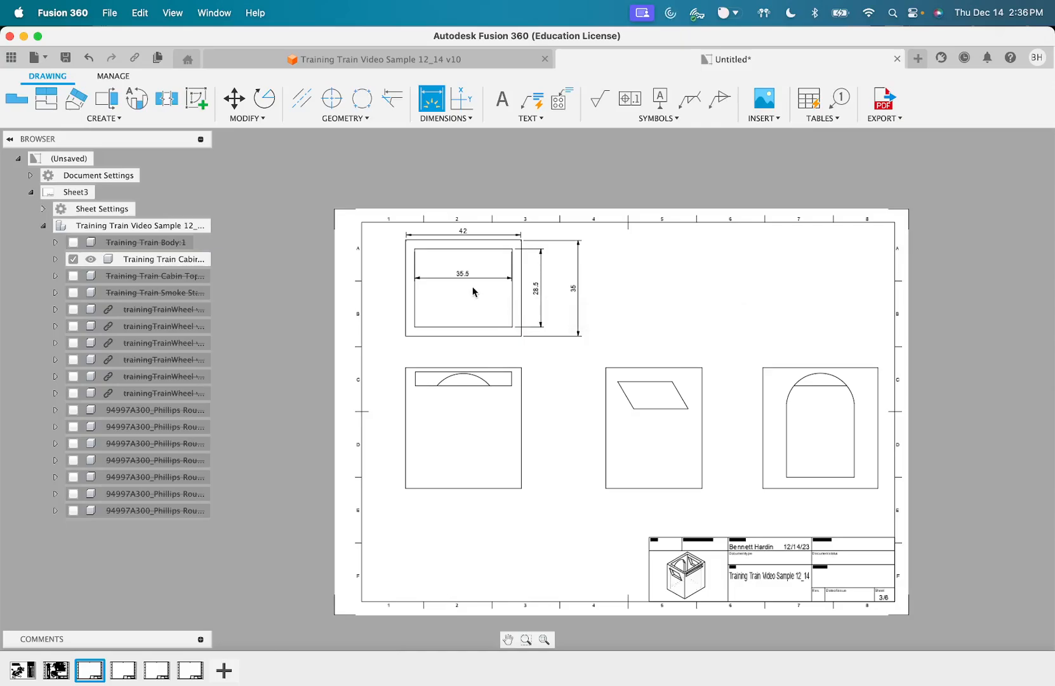
{"action": "left_click", "coordinate": [483, 327]}
{"action": "left_click", "coordinate": [482, 335]}
Dimension the front view's overall height, placing the dimension to the right of the view
{"action": "left_click", "coordinate": [521, 435]}
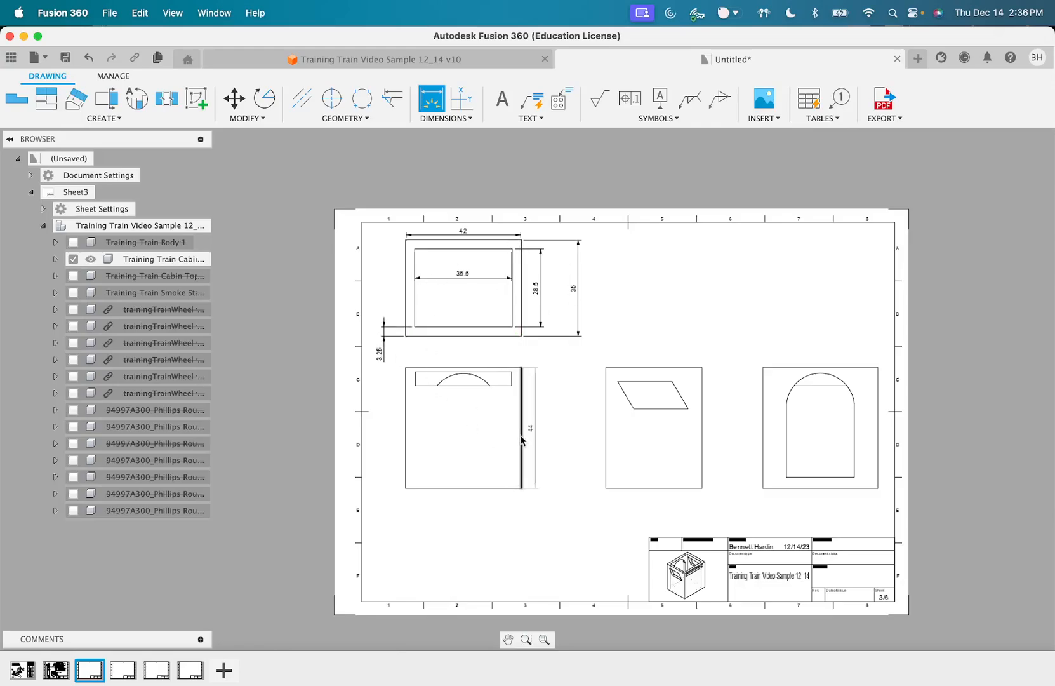
{"action": "left_click", "coordinate": [564, 437]}
{"action": "key", "text": "Escape"}
Dimension the front view's rectangular opening with its width, its height and its offset from the view's top edge
{"action": "key", "text": "d"}
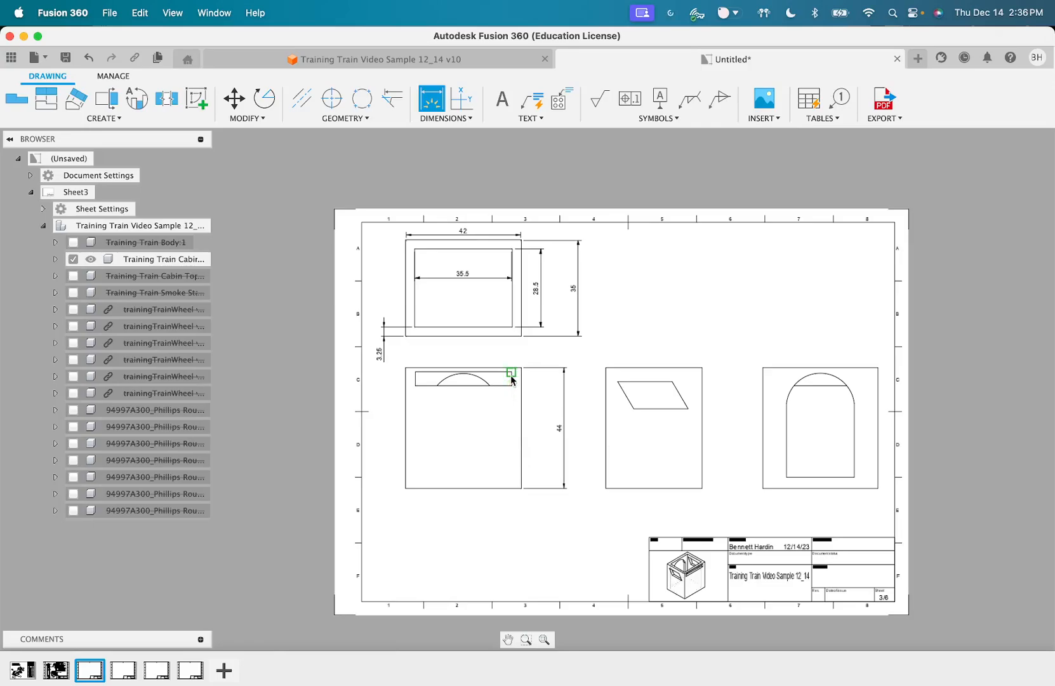
{"action": "scroll", "coordinate": [511, 380], "scroll_direction": "up", "scroll_amount": 5}
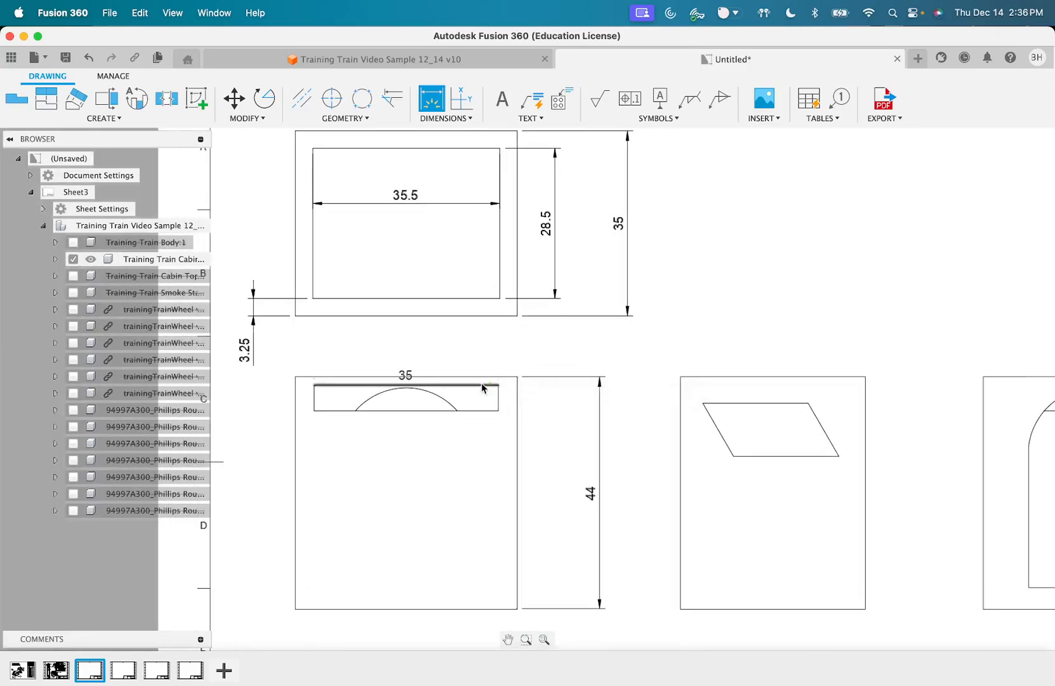
{"action": "left_click", "coordinate": [464, 357]}
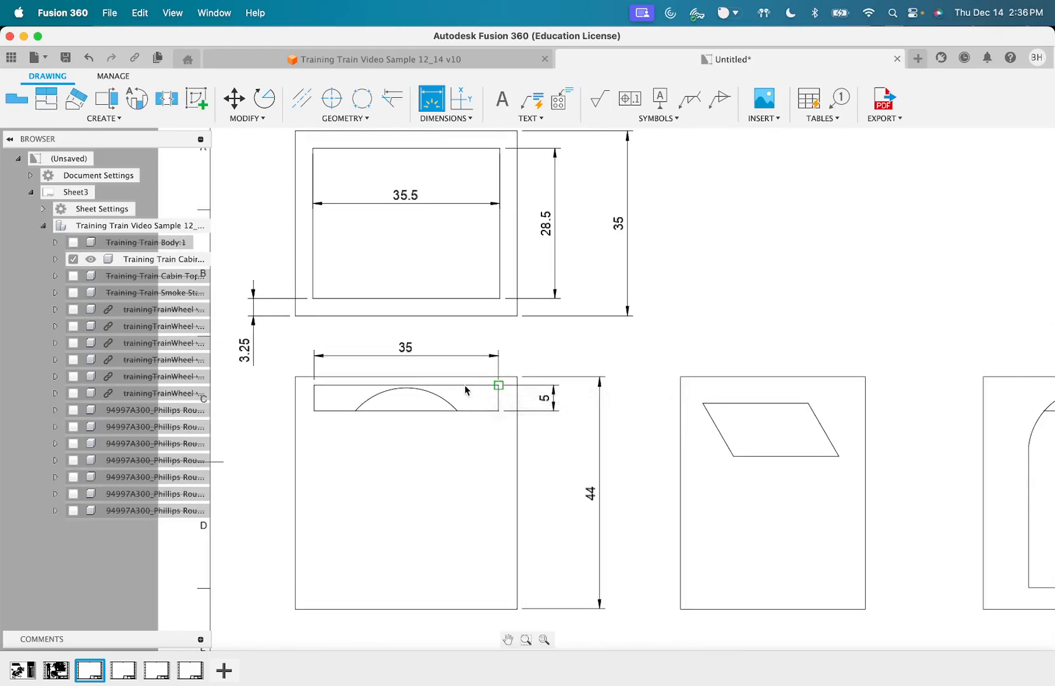
{"action": "left_click", "coordinate": [440, 385]}
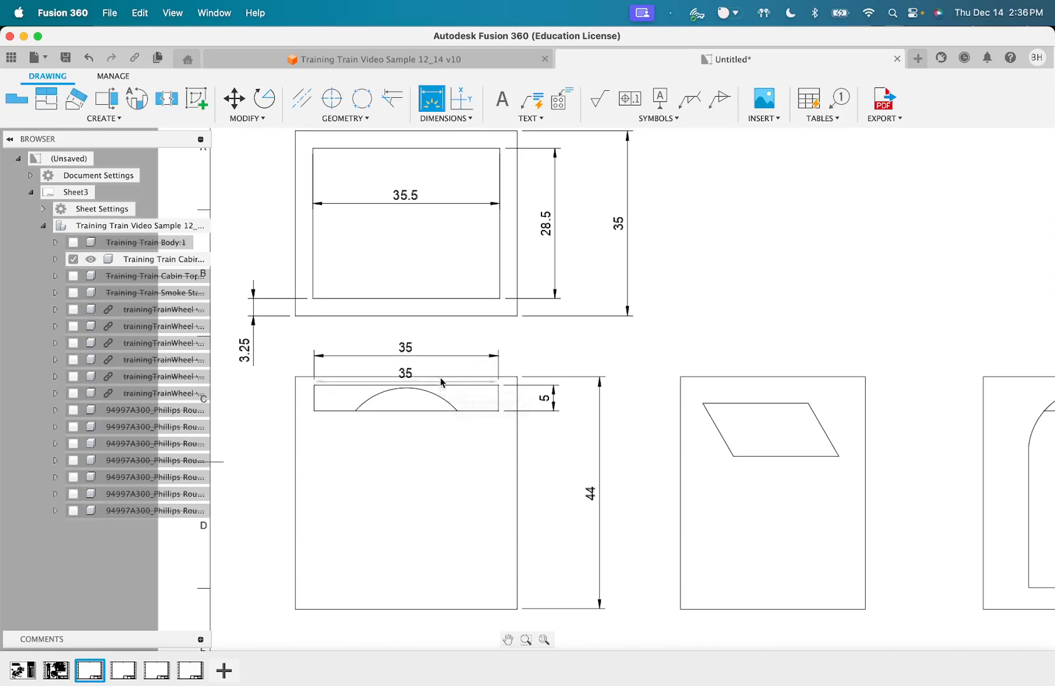
{"action": "left_click", "coordinate": [440, 376]}
{"action": "left_click", "coordinate": [551, 355]}
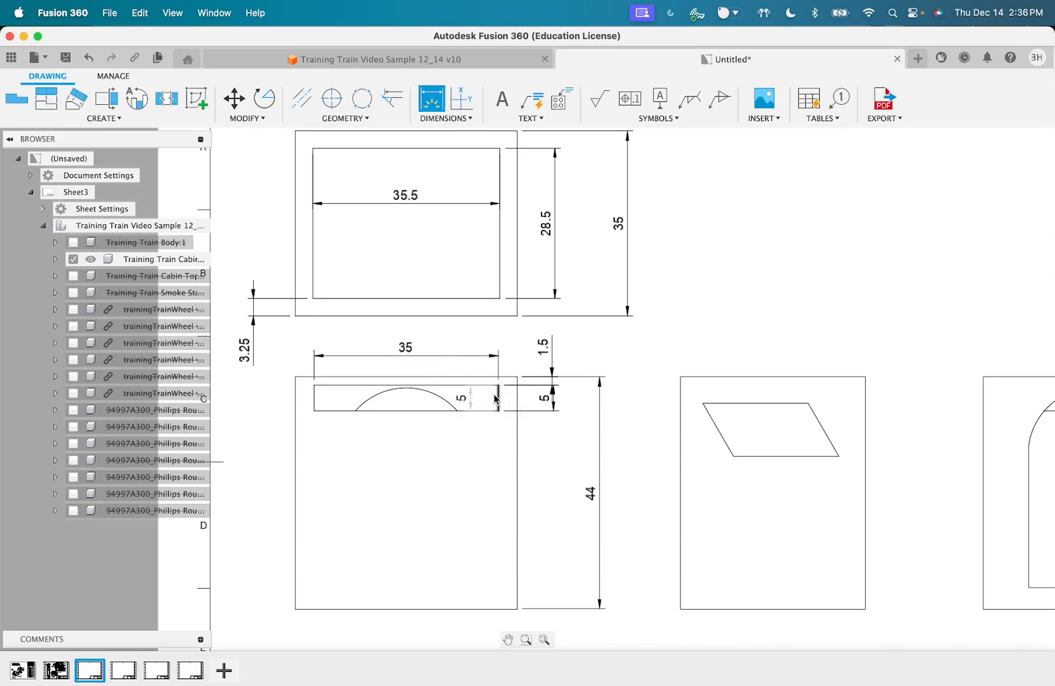
{"action": "left_click", "coordinate": [517, 376]}
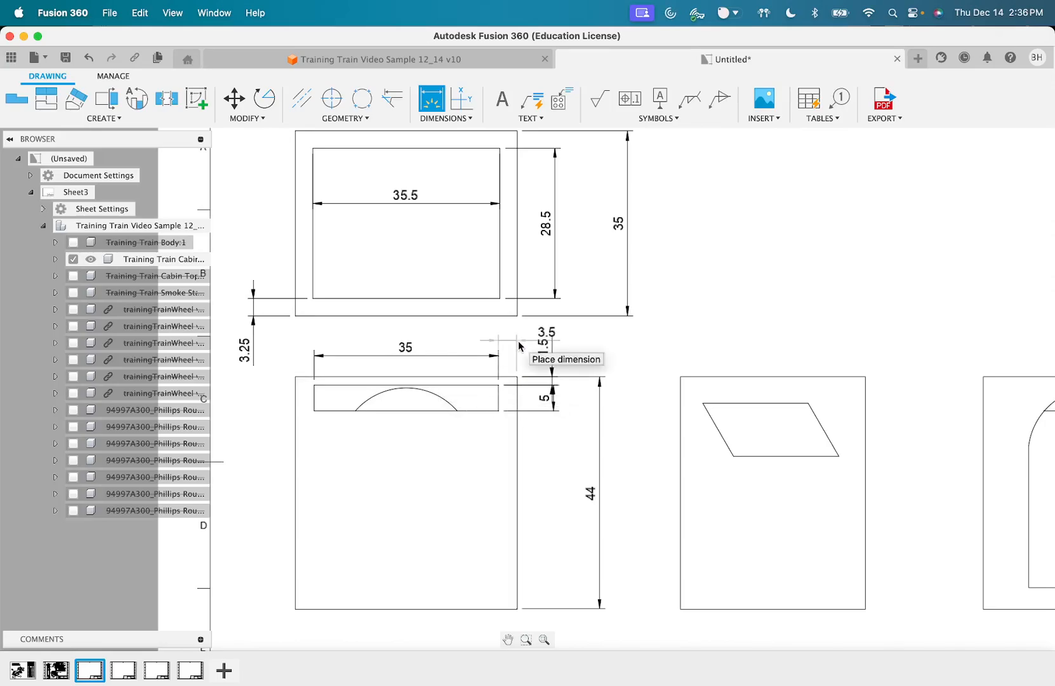
{"action": "key", "text": "Escape"}
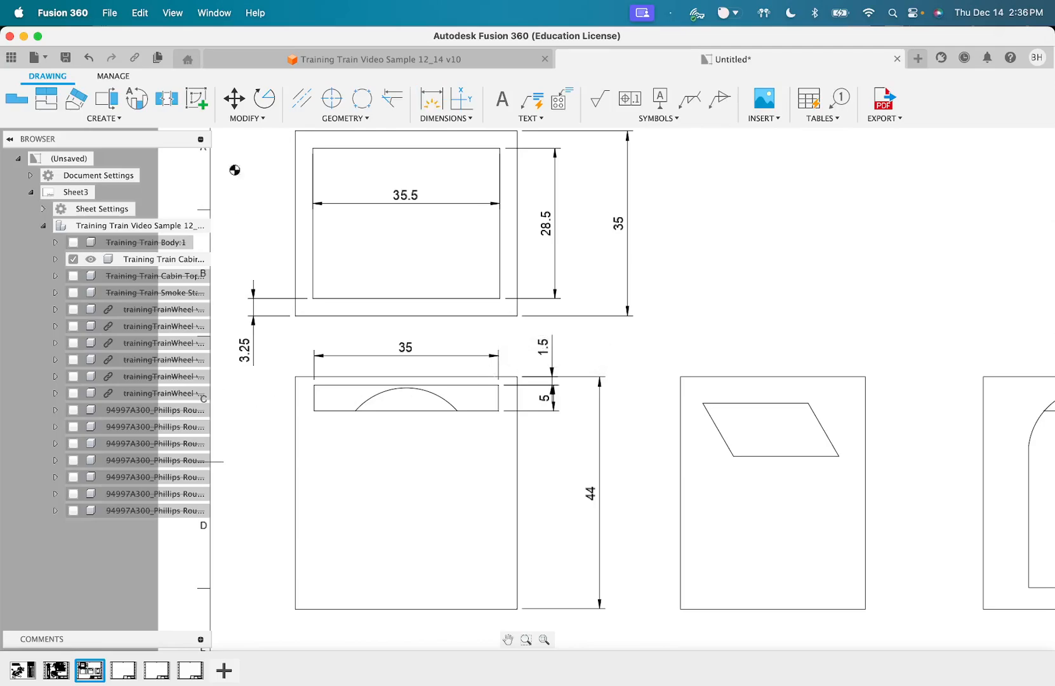
Dimension the horizontal offset between the front view's left edge and the rectangular opening, placing it above the view
{"action": "left_click", "coordinate": [433, 104]}
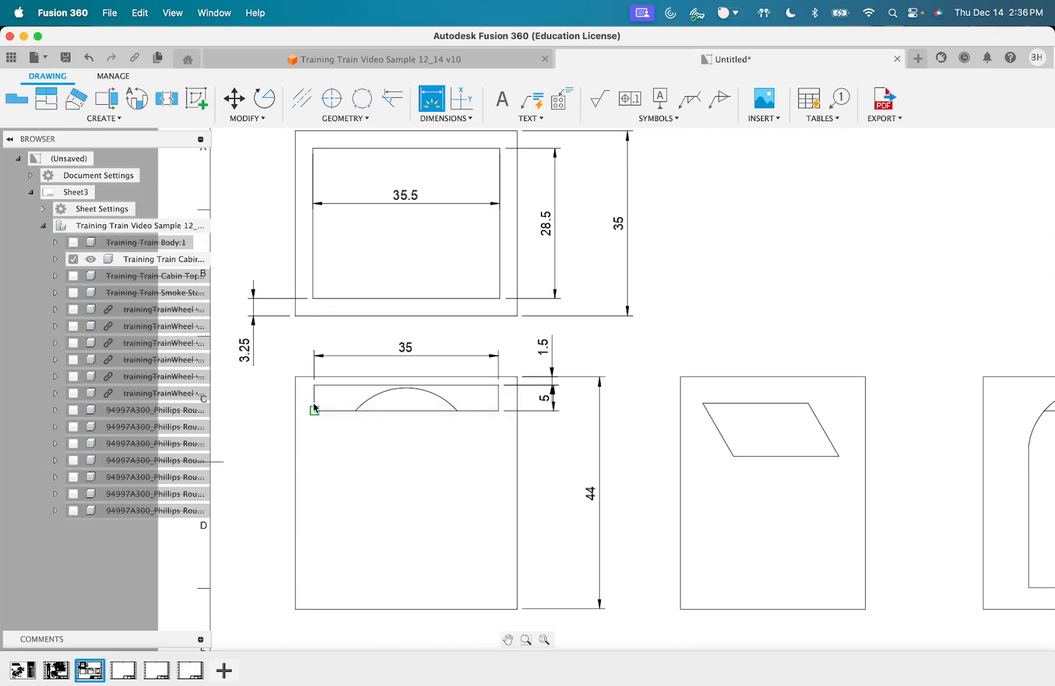
{"action": "scroll", "coordinate": [312, 397], "scroll_direction": "up", "scroll_amount": 3}
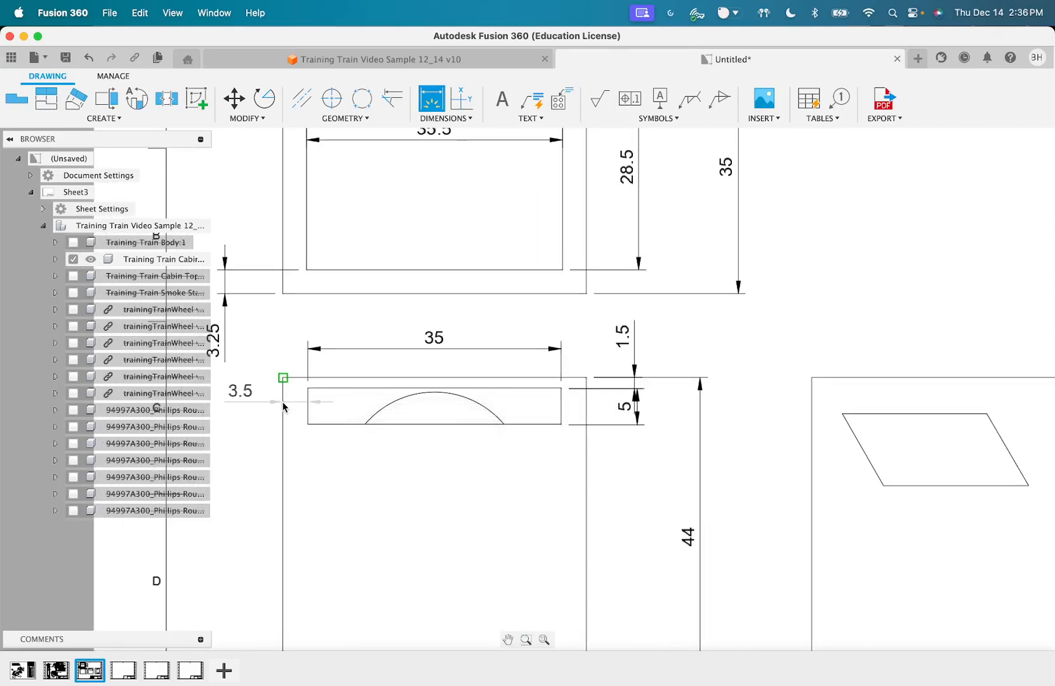
{"action": "left_click", "coordinate": [282, 376]}
{"action": "middle_click_drag", "start_coordinate": [292, 381], "coordinate": [340, 384]}
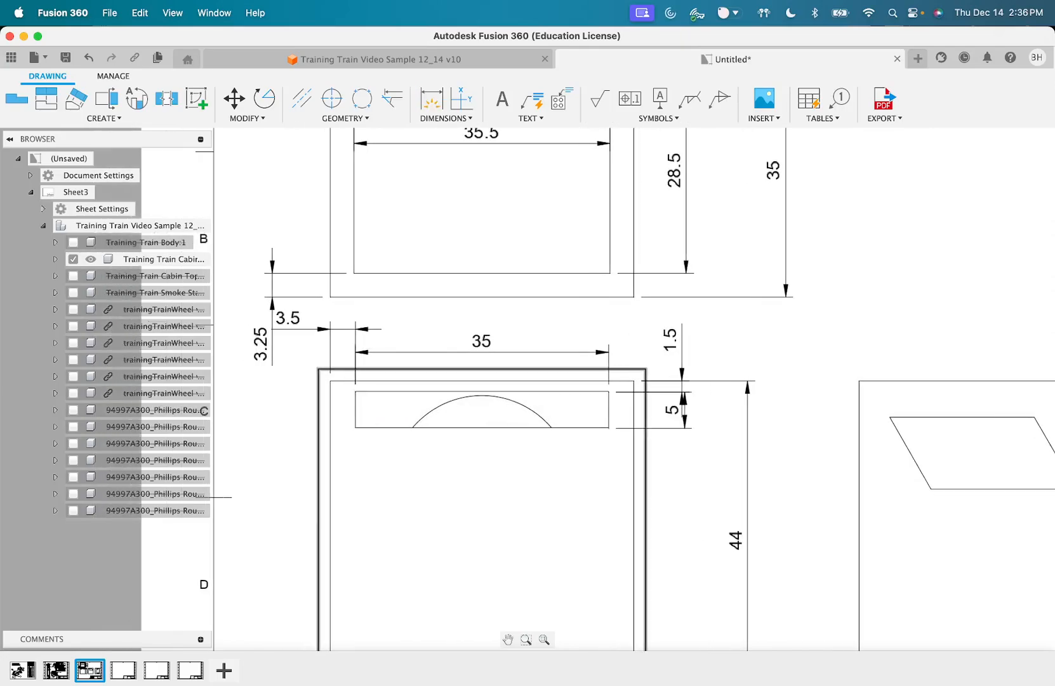
Move the top view's wall thickness dimension and the front opening's height dimension outward to clear neighbouring dimensions
{"action": "left_click", "coordinate": [261, 346]}
{"action": "left_click_drag", "start_coordinate": [261, 346], "coordinate": [246, 346]}
{"action": "left_click", "coordinate": [299, 393]}
{"action": "scroll", "coordinate": [299, 393], "scroll_direction": "down", "scroll_amount": 2}
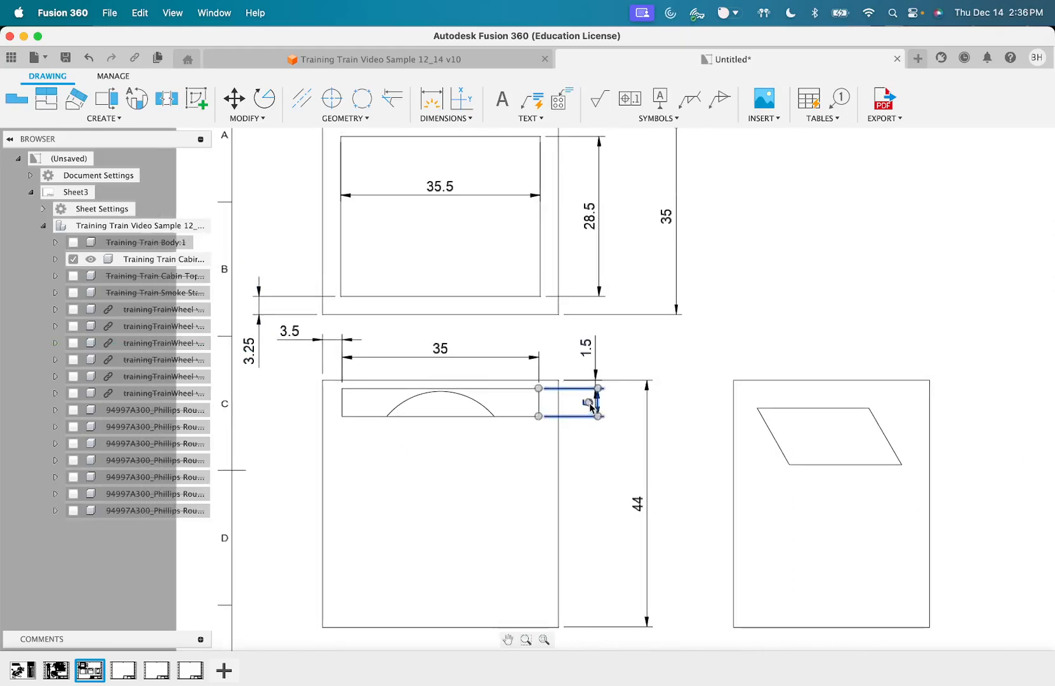
{"action": "left_click_drag", "start_coordinate": [600, 407], "coordinate": [627, 408]}
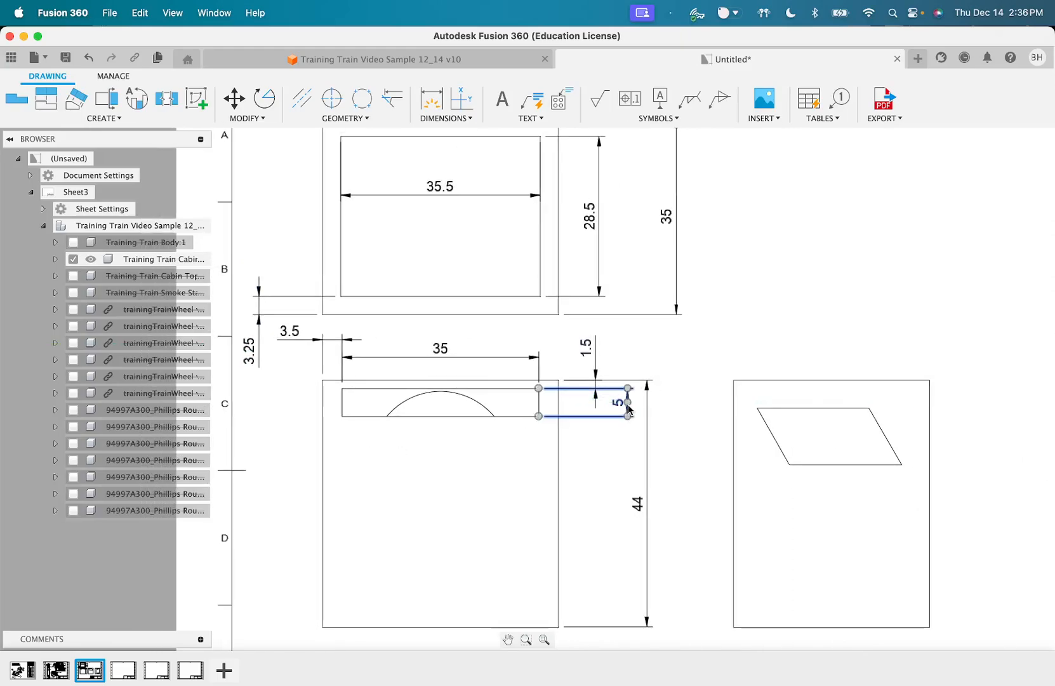
{"action": "left_click", "coordinate": [744, 361]}
{"action": "scroll", "coordinate": [680, 352], "scroll_direction": "down", "scroll_amount": 3}
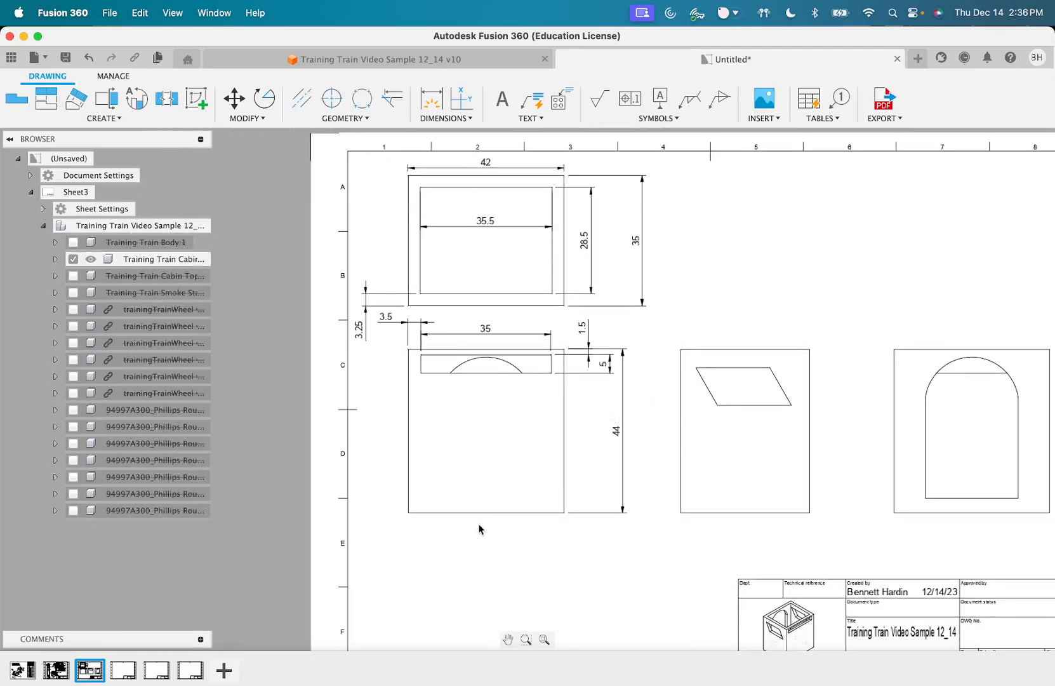
Dimension the front view's overall width along its bottom edge, placing the dimension below the view
{"action": "left_click", "coordinate": [432, 98]}
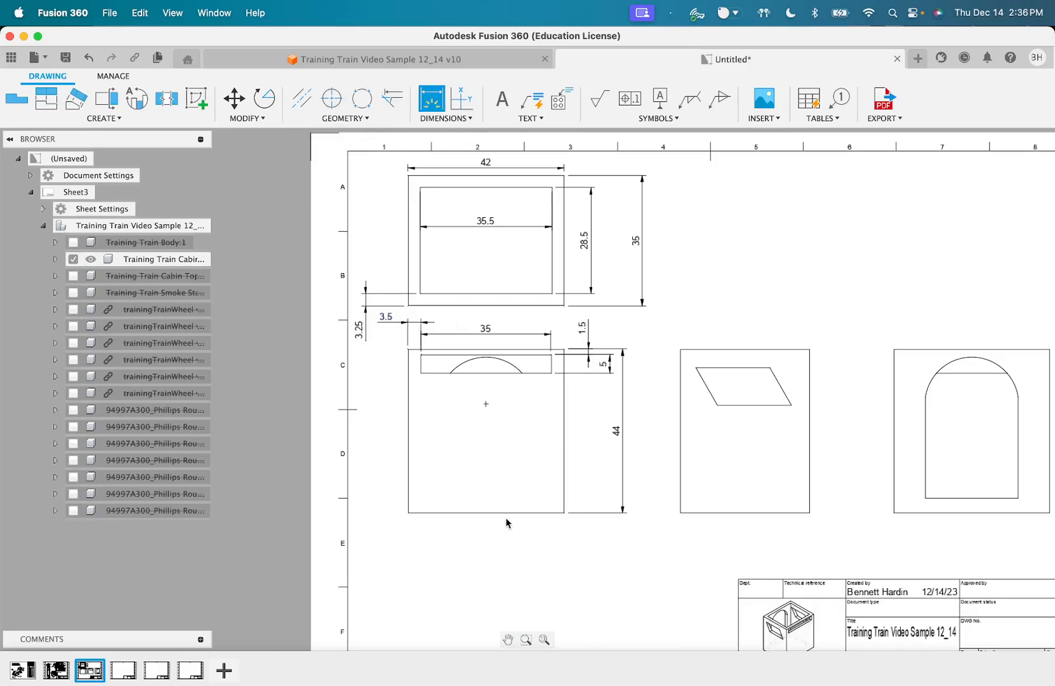
{"action": "key", "text": "Escape"}
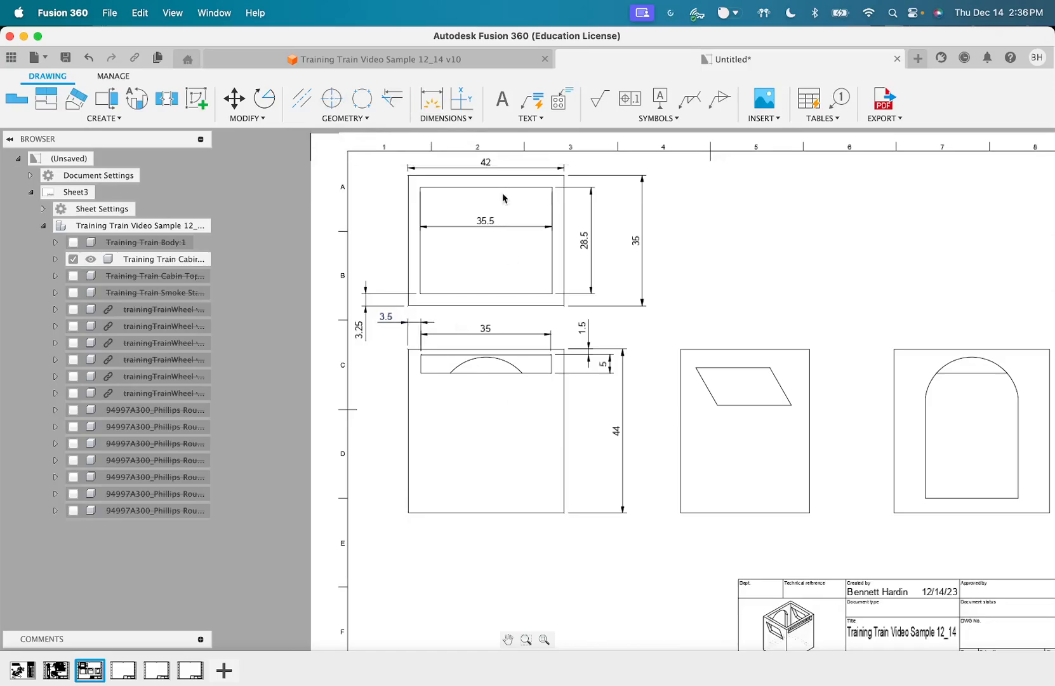
{"action": "scroll", "coordinate": [728, 393], "scroll_direction": "right", "scroll_amount": 5}
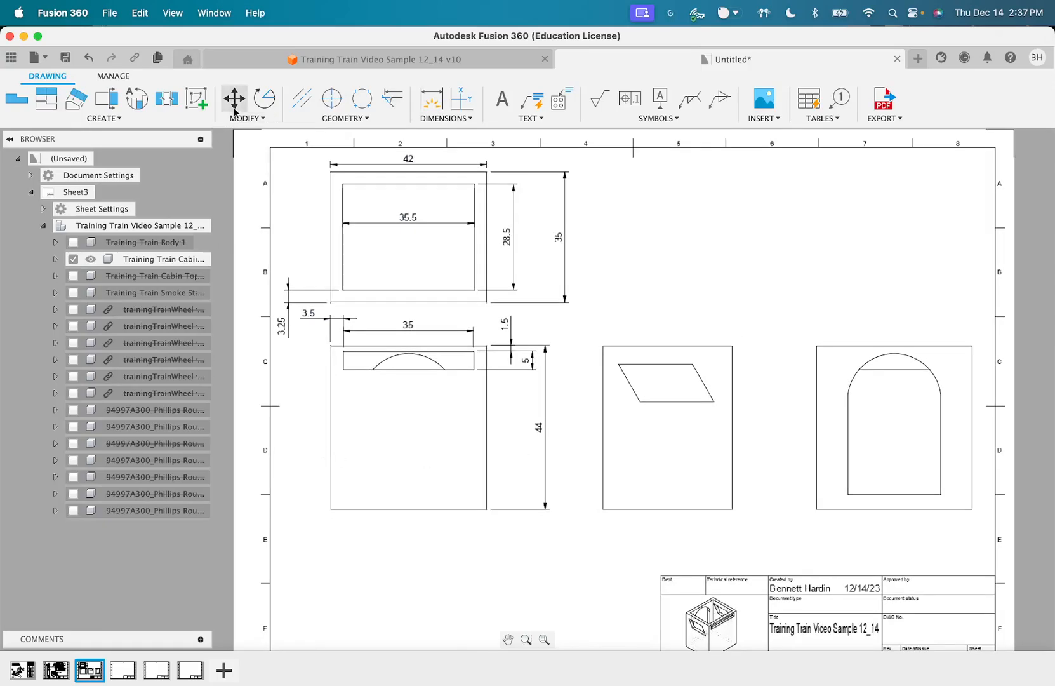
{"action": "left_click", "coordinate": [431, 98]}
{"action": "left_click", "coordinate": [405, 510]}
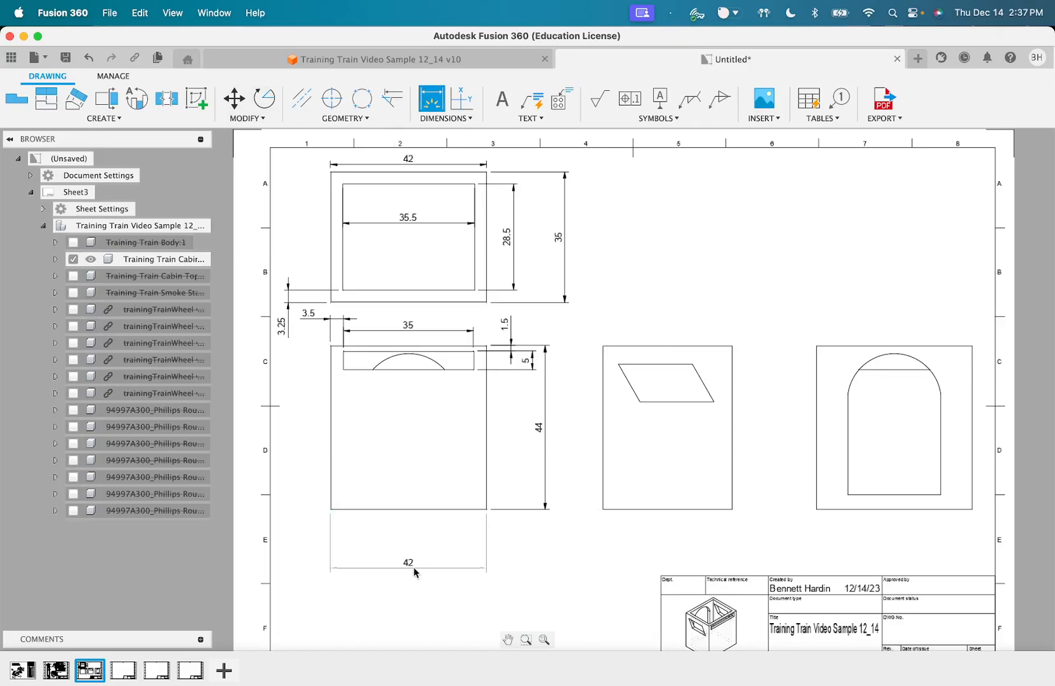
{"action": "scroll", "coordinate": [726, 324], "scroll_direction": "right", "scroll_amount": 6}
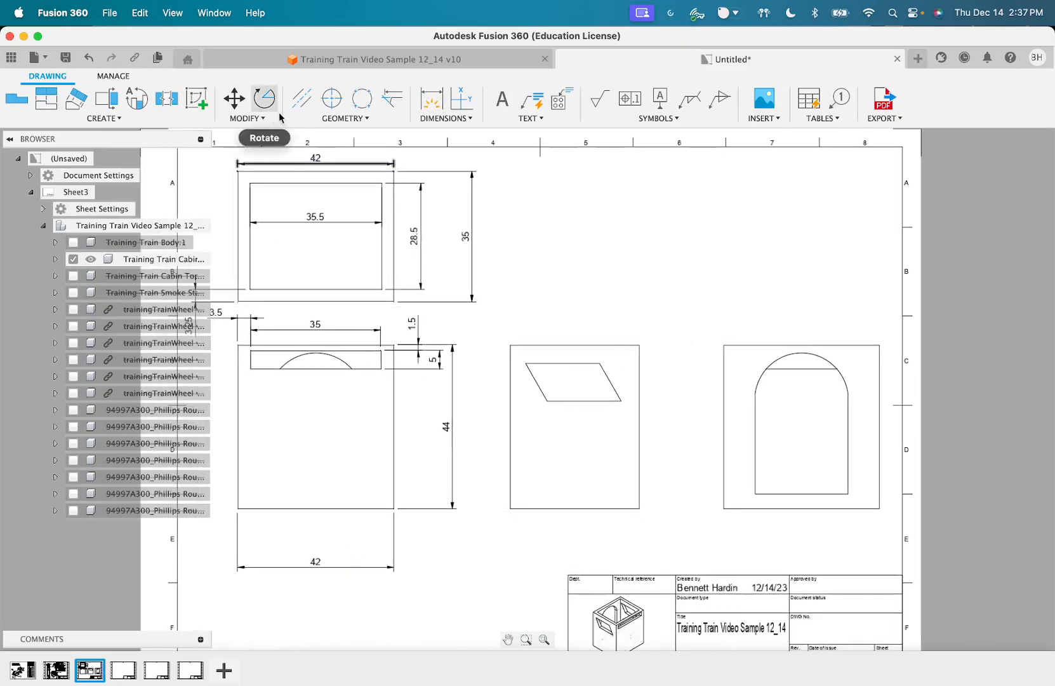
{"action": "left_click", "coordinate": [431, 99]}
{"action": "left_click", "coordinate": [640, 391]}
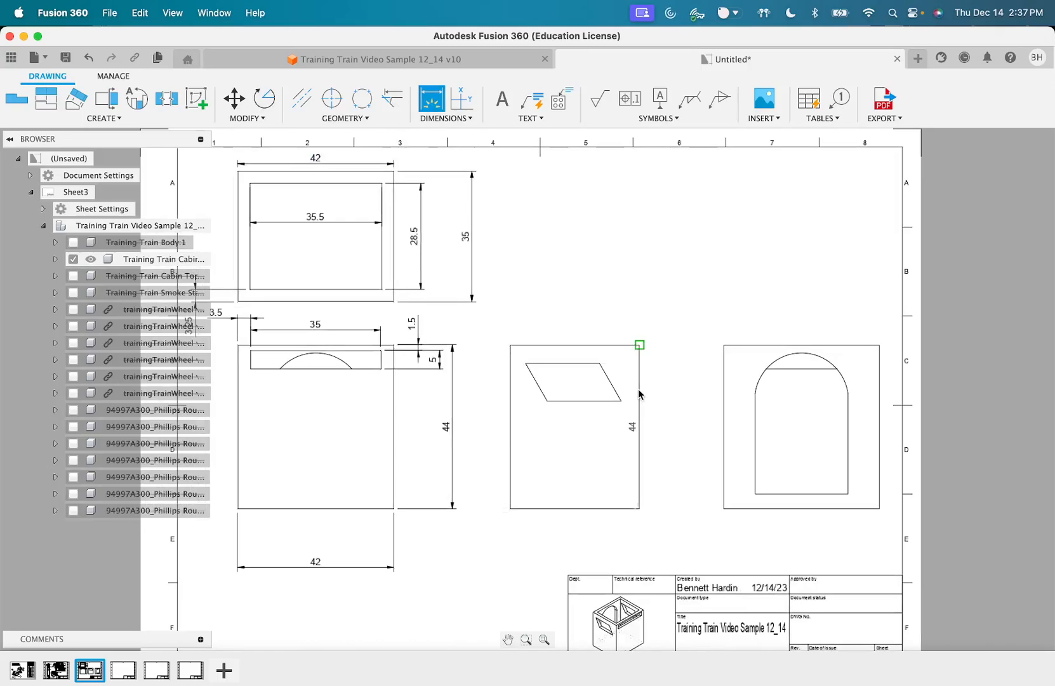
{"action": "key", "text": "Escape"}
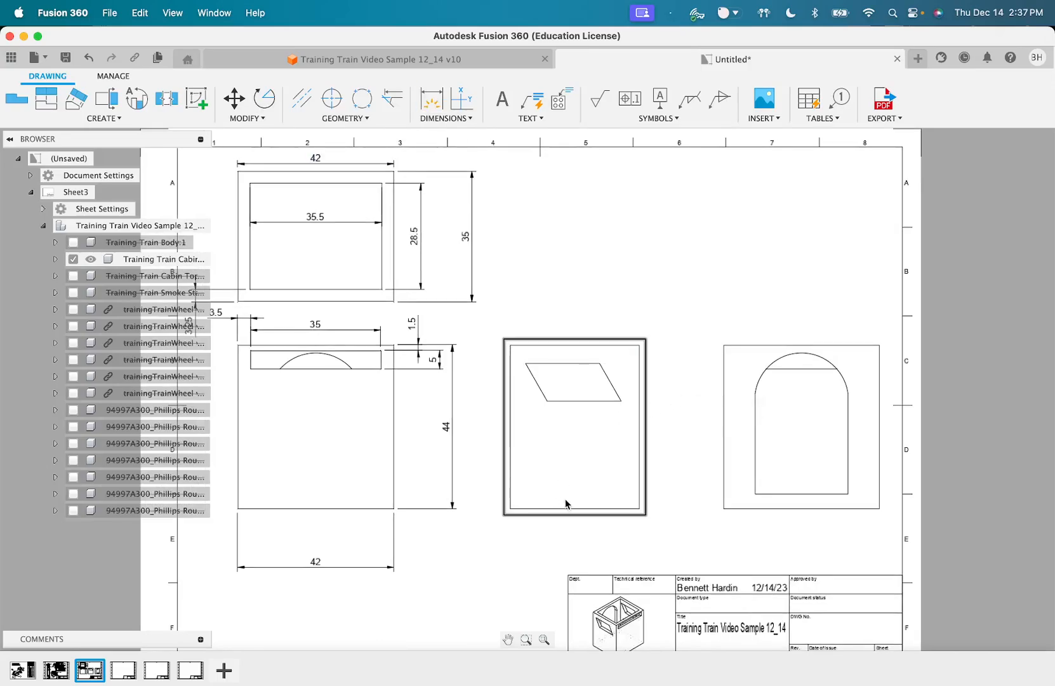
{"action": "key", "text": "d"}
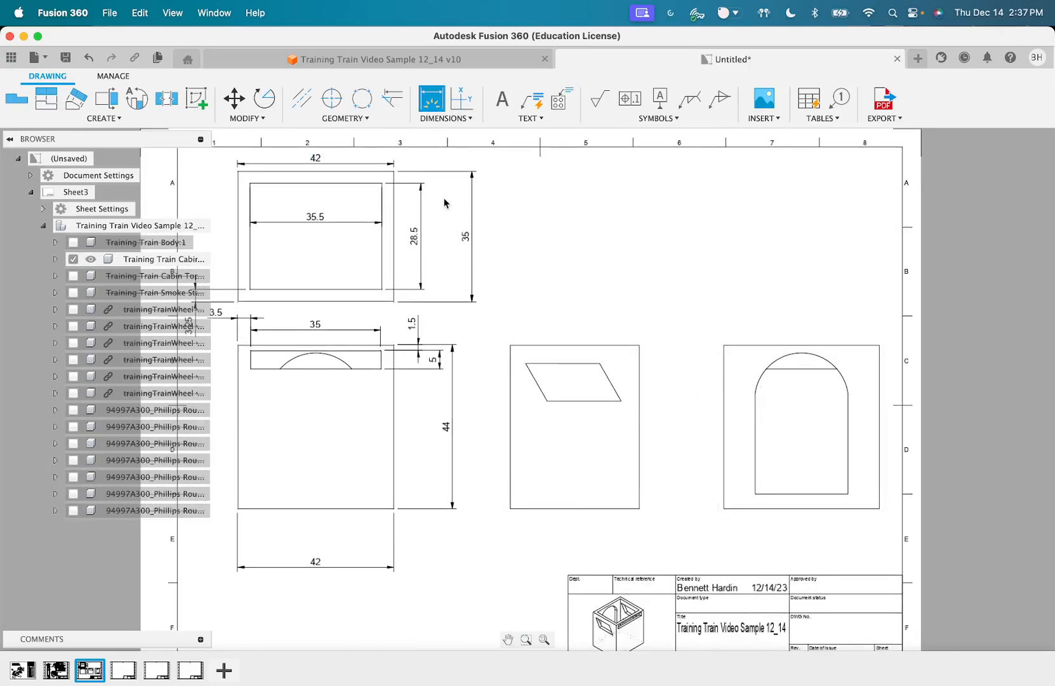
{"action": "left_click", "coordinate": [578, 345]}
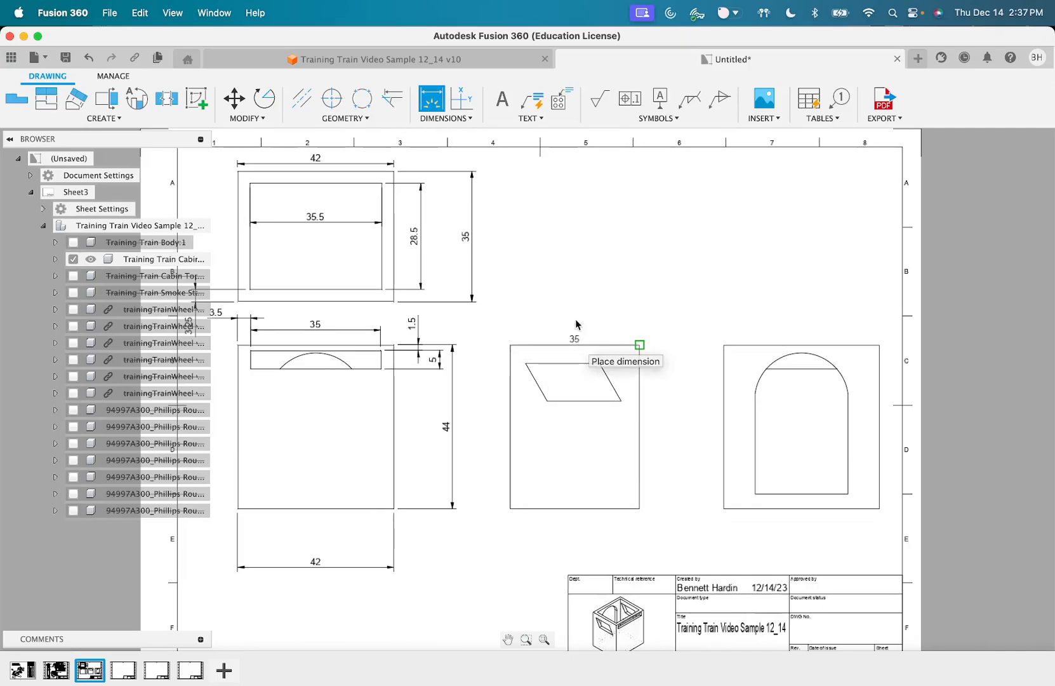
{"action": "key", "text": "Escape"}
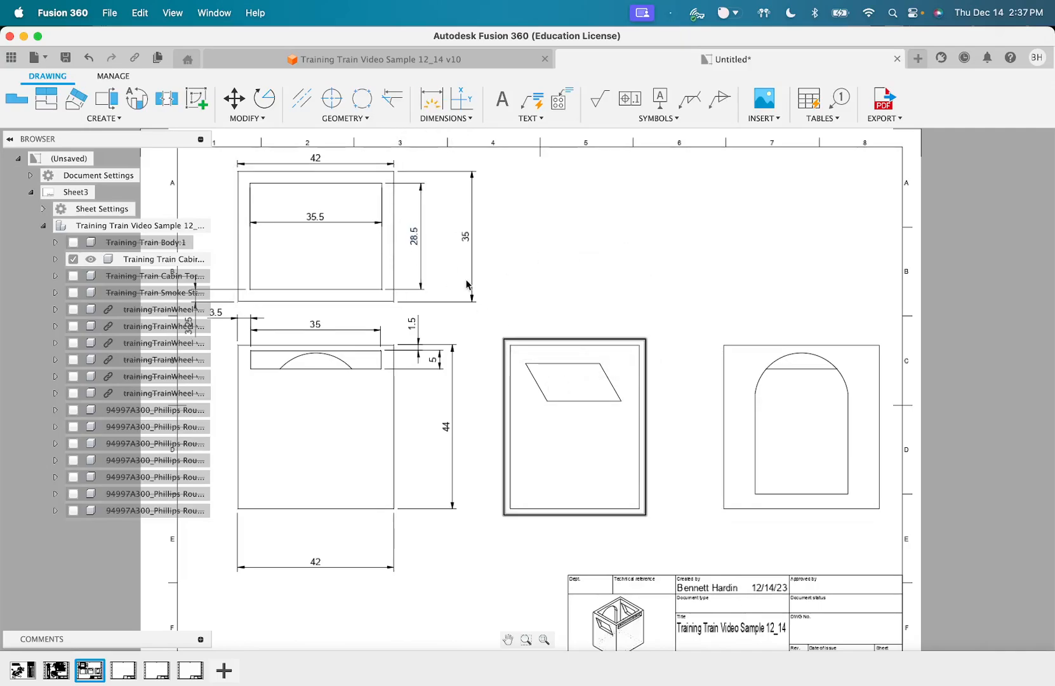
Dimension the side view's overall width along its top edge, placing the dimension well above the view
{"action": "key", "text": "d"}
{"action": "left_click", "coordinate": [613, 349]}
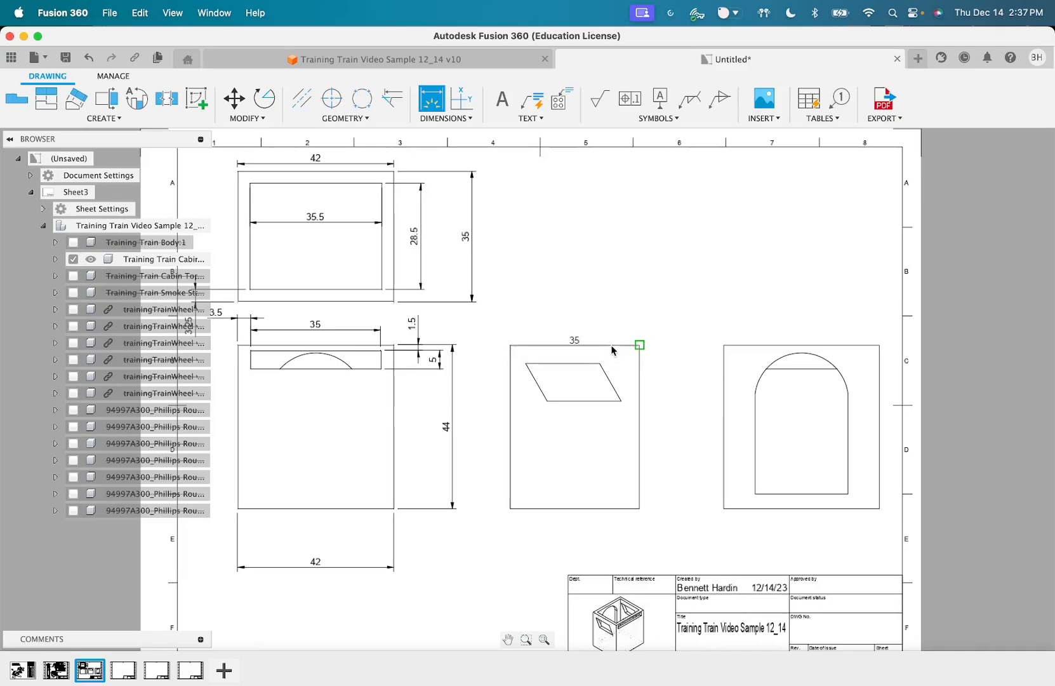
{"action": "left_click", "coordinate": [613, 282]}
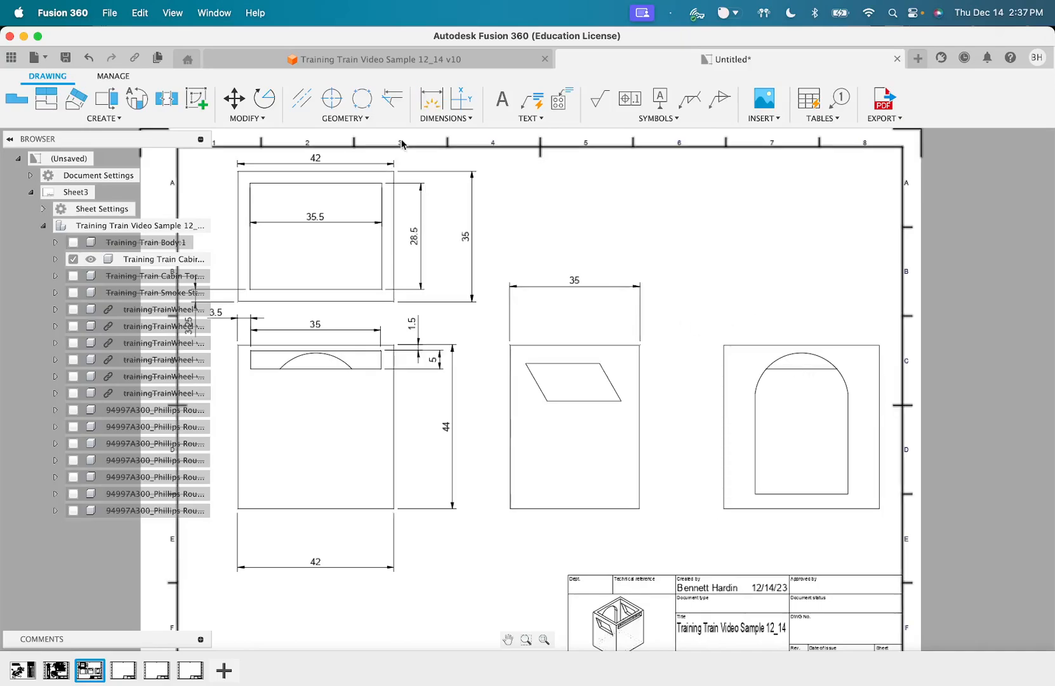
Dimension the side view's slanted window with its bottom edge length, its vertical height and its lower-left interior angle
{"action": "left_click", "coordinate": [431, 100]}
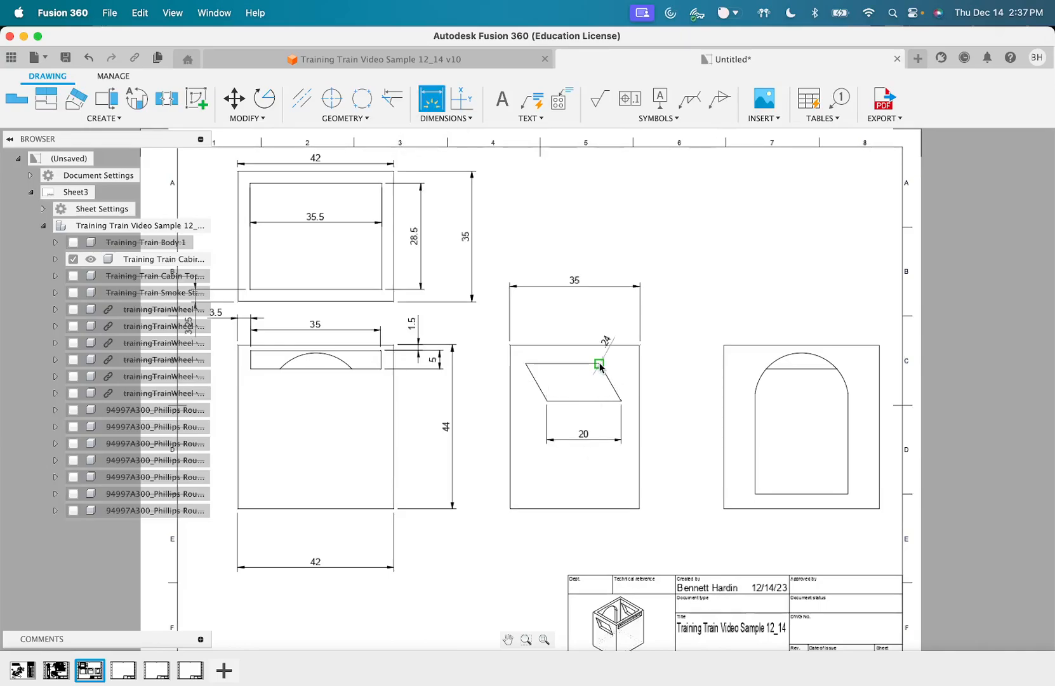
{"action": "left_click", "coordinate": [621, 401]}
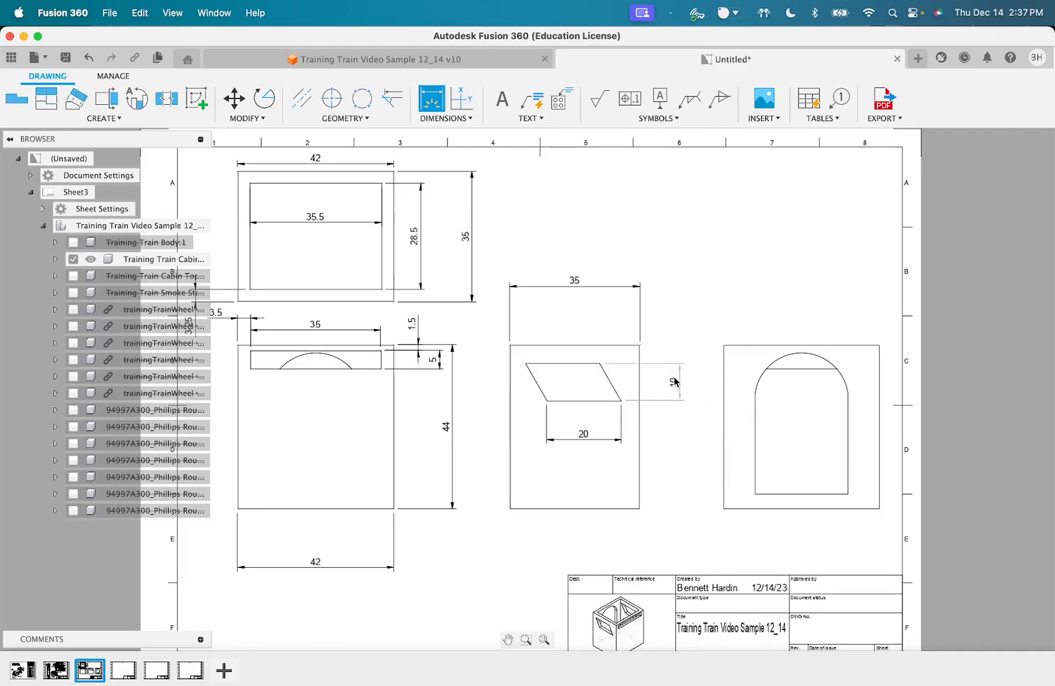
{"action": "left_click", "coordinate": [542, 385]}
{"action": "left_click", "coordinate": [566, 400]}
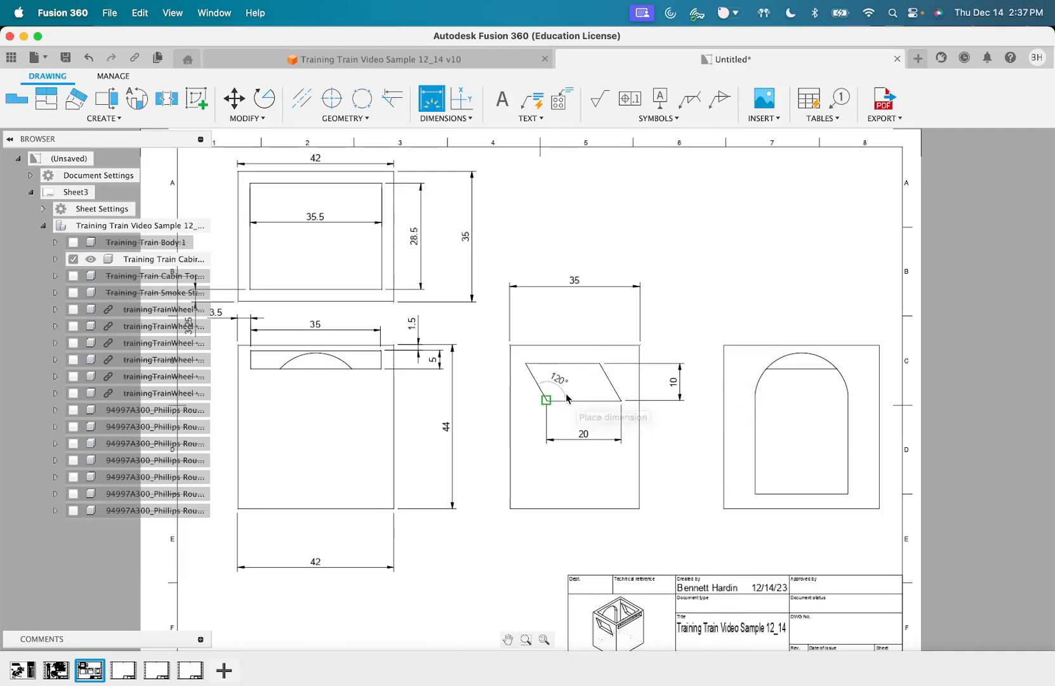
{"action": "left_click", "coordinate": [566, 397]}
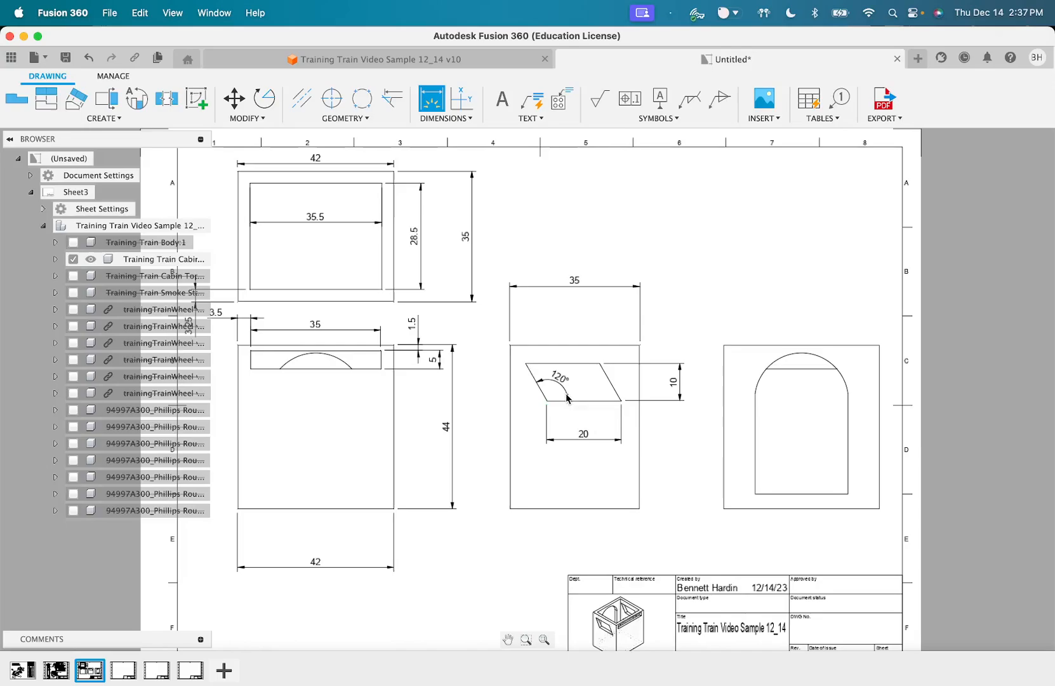
Dimension the slanted window's offsets from the side view's top edge and right edge
{"action": "left_click", "coordinate": [525, 364]}
{"action": "left_click", "coordinate": [526, 348]}
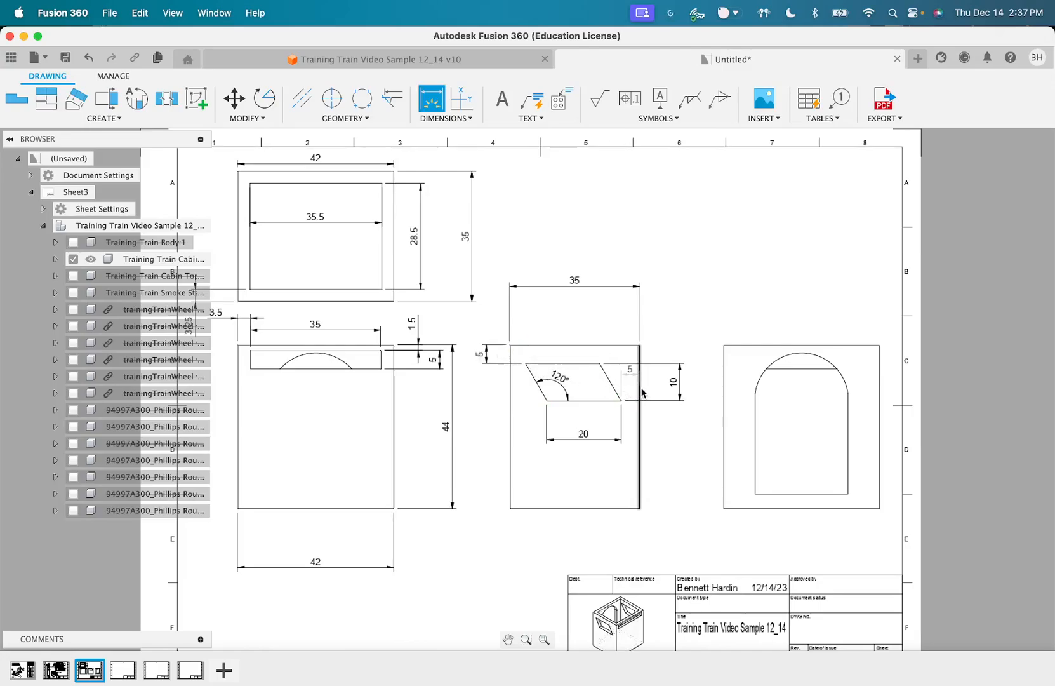
{"action": "left_click", "coordinate": [636, 347]}
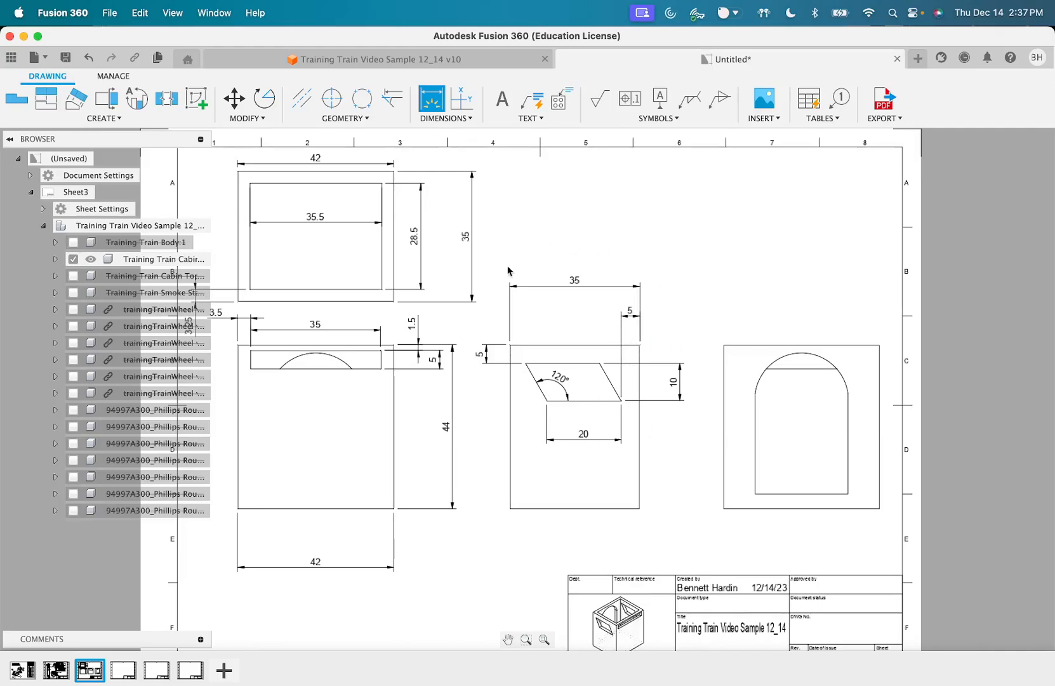
{"action": "scroll", "coordinate": [630, 427], "scroll_direction": "right", "scroll_amount": 2}
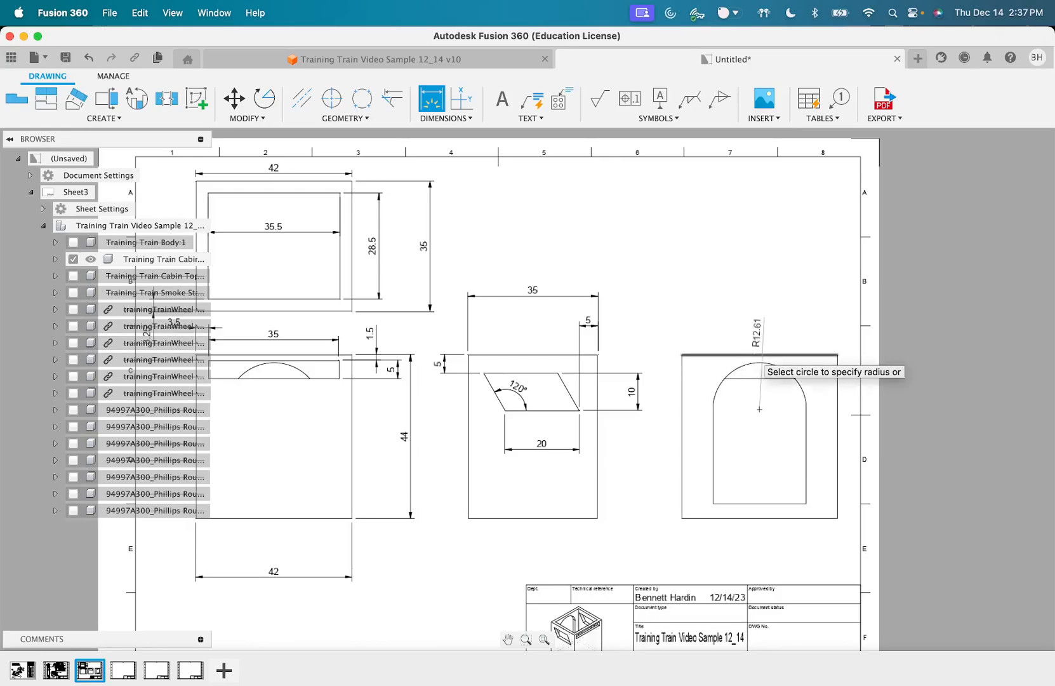
{"action": "left_click", "coordinate": [754, 355]}
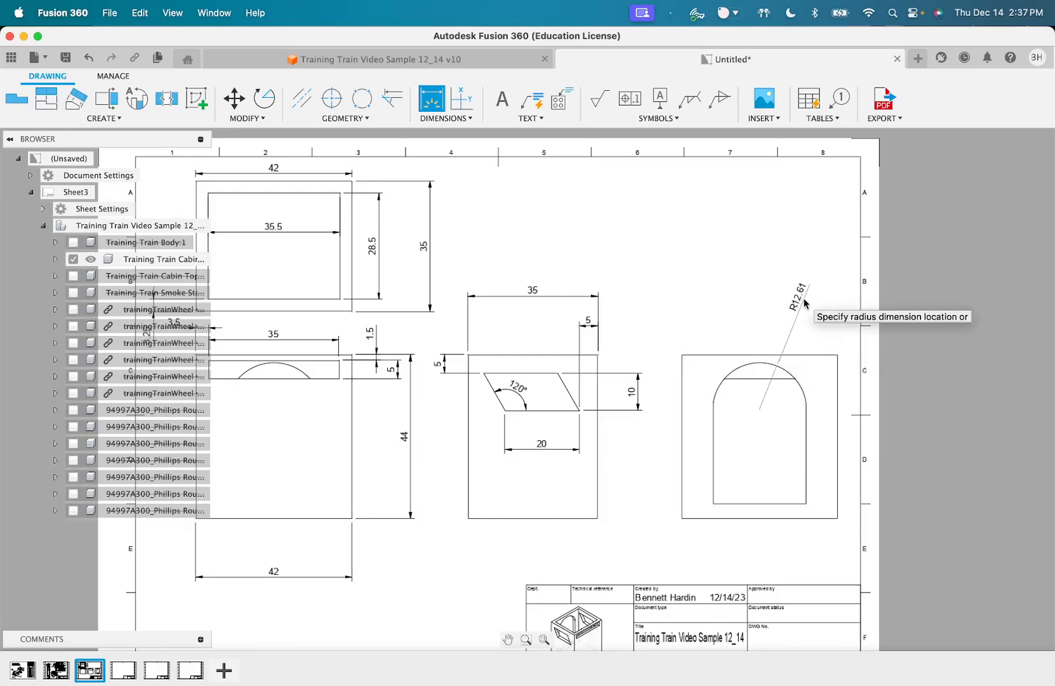
{"action": "left_click", "coordinate": [826, 314]}
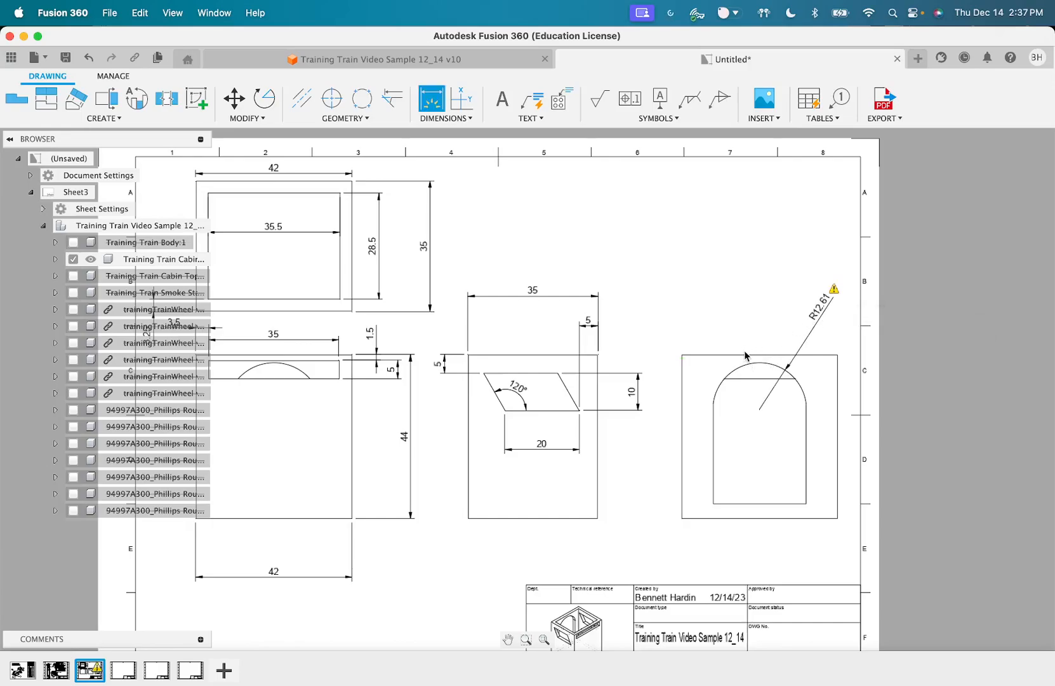
{"action": "key", "text": "Escape"}
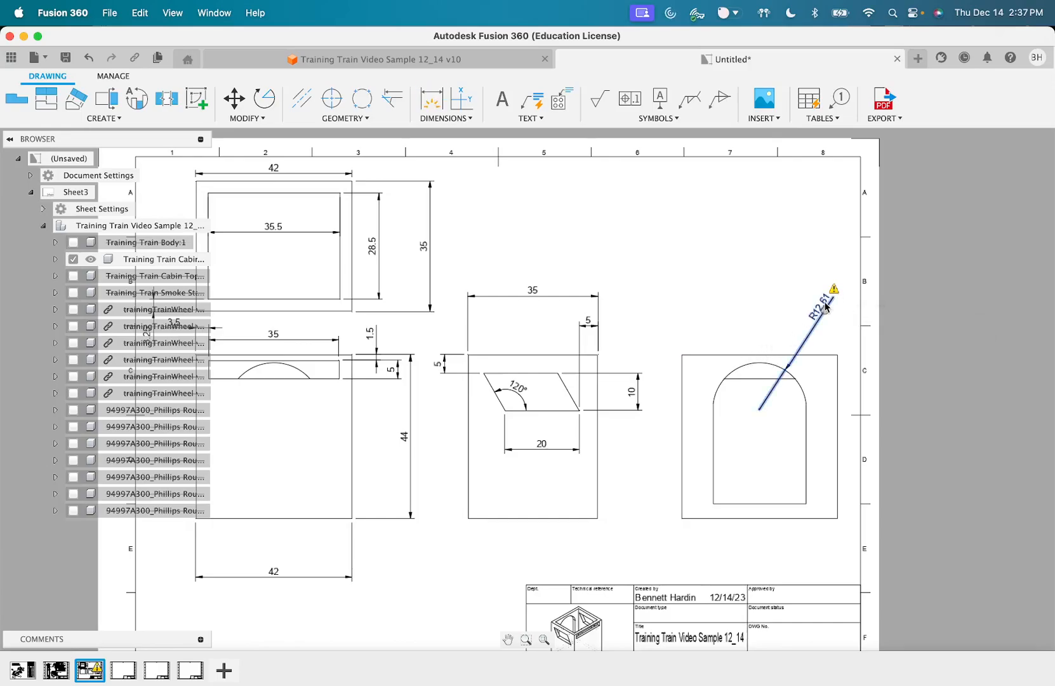
{"action": "mouse_move", "coordinate": [834, 291]}
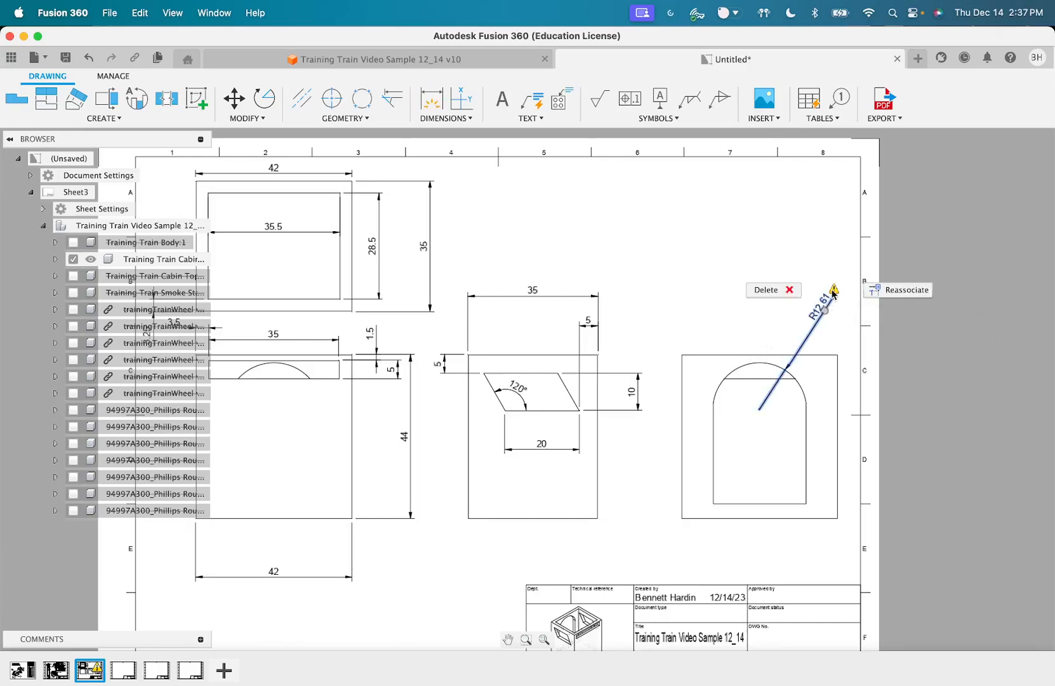
{"action": "left_click", "coordinate": [769, 290]}
{"action": "left_click", "coordinate": [422, 99]}
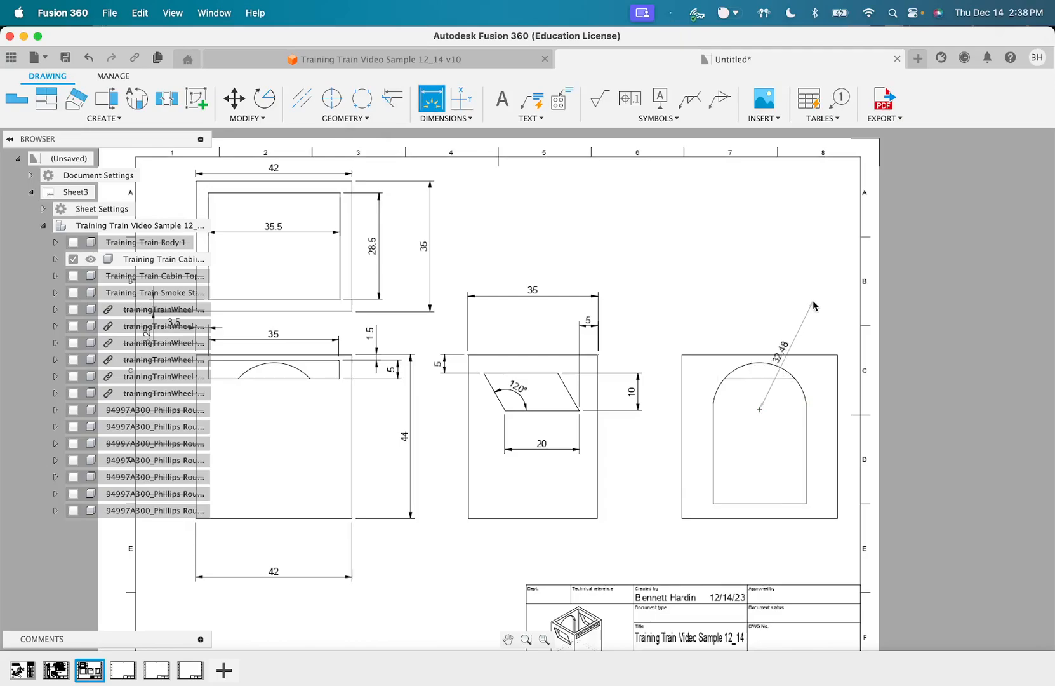
{"action": "key", "text": "Escape"}
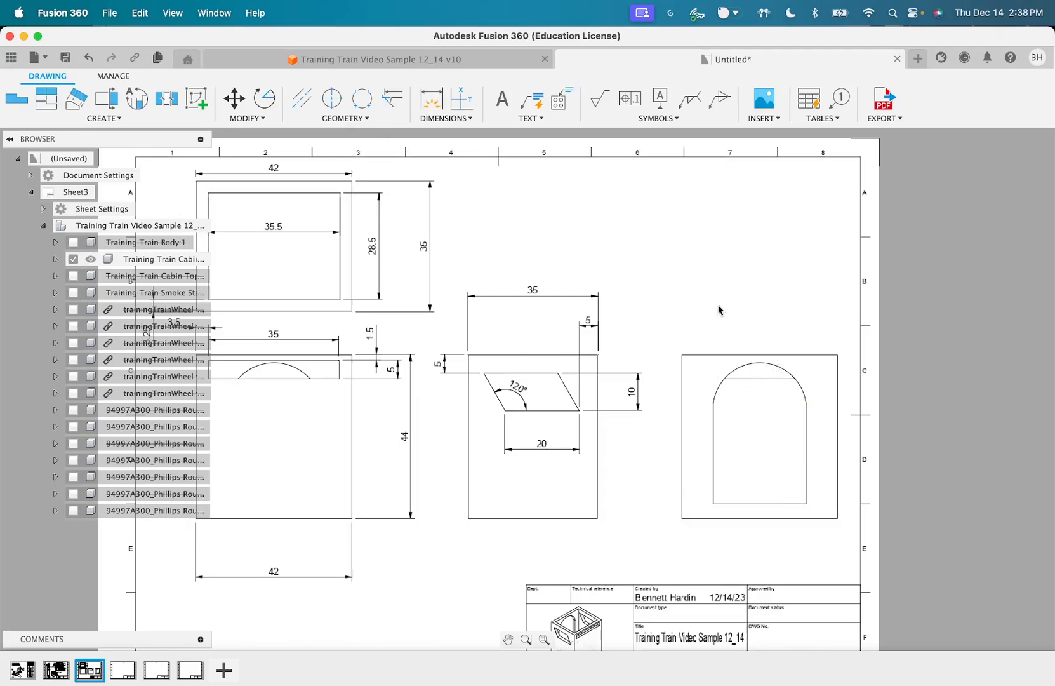
Dimension the arched-doorway view's overall width above its top edge, and dimension the radius of the doorway's arch
{"action": "left_click", "coordinate": [431, 98]}
{"action": "left_click", "coordinate": [762, 356]}
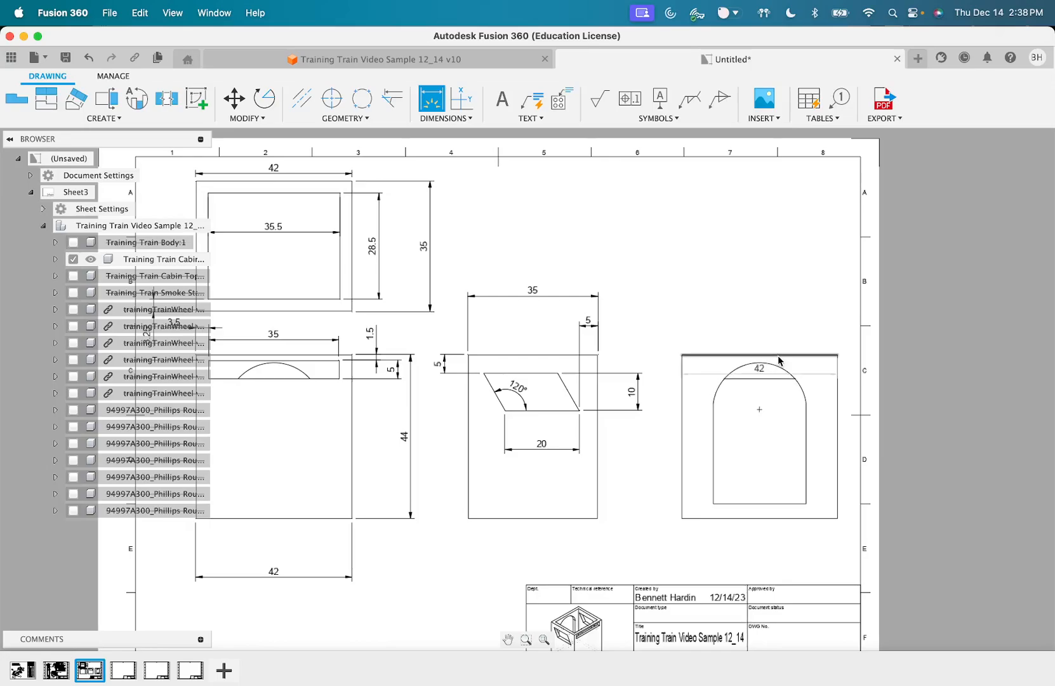
{"action": "left_click", "coordinate": [759, 274]}
{"action": "left_click", "coordinate": [786, 371]}
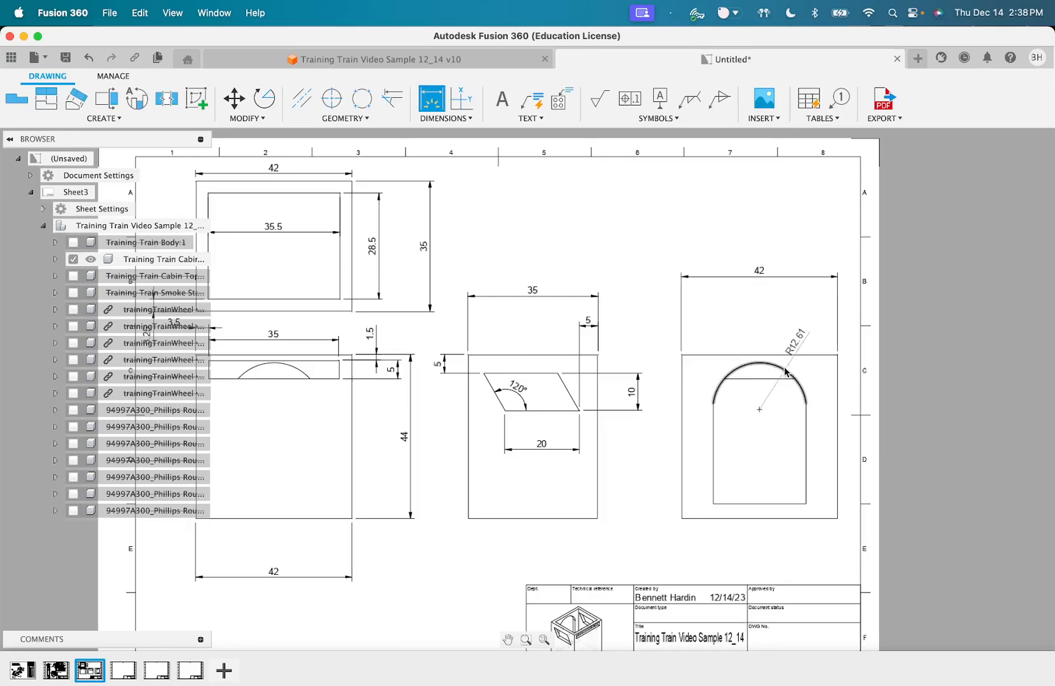
{"action": "left_click", "coordinate": [796, 320]}
{"action": "key", "text": "Escape"}
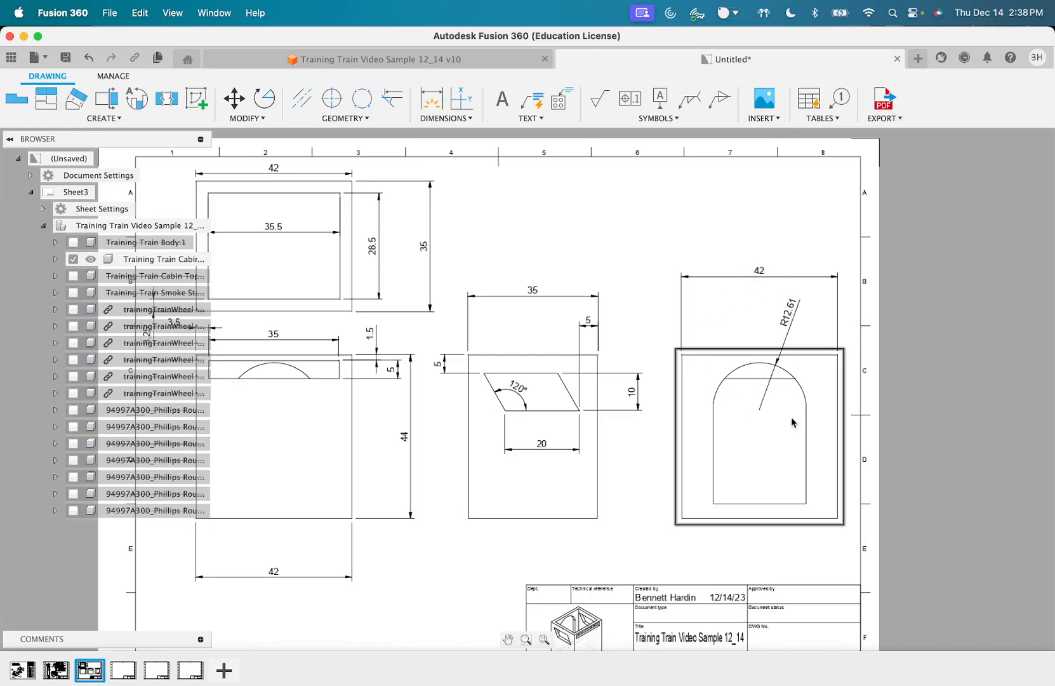
Dimension the arched doorway's straight side, its bottom width and its offset from the view's bottom edge
{"action": "key", "text": "d"}
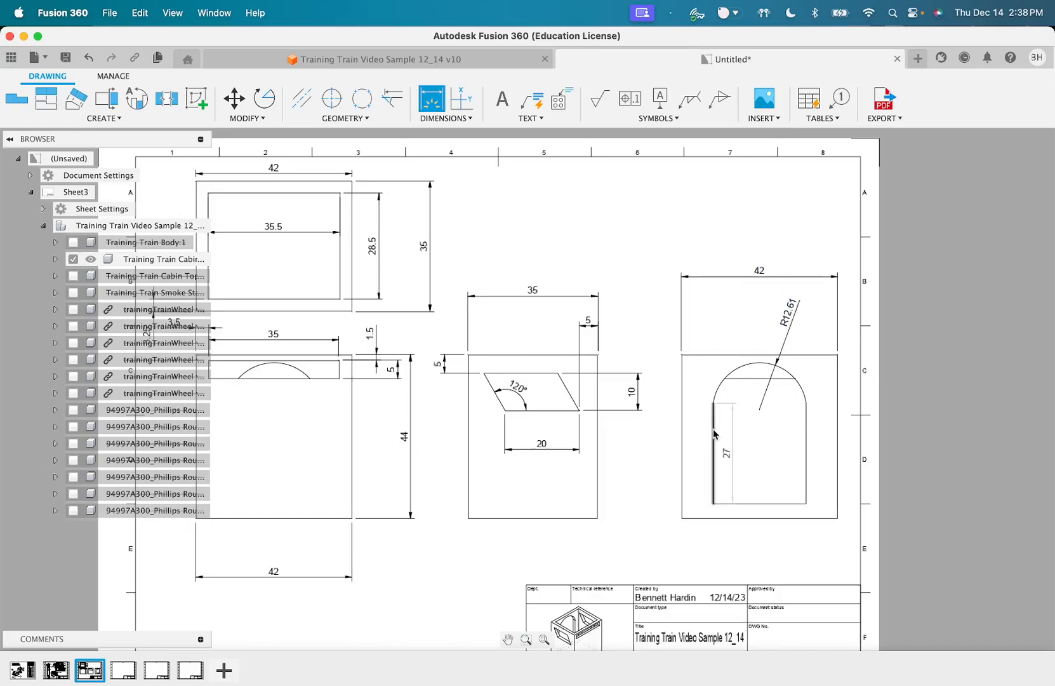
{"action": "left_click", "coordinate": [714, 432]}
{"action": "left_click", "coordinate": [655, 452]}
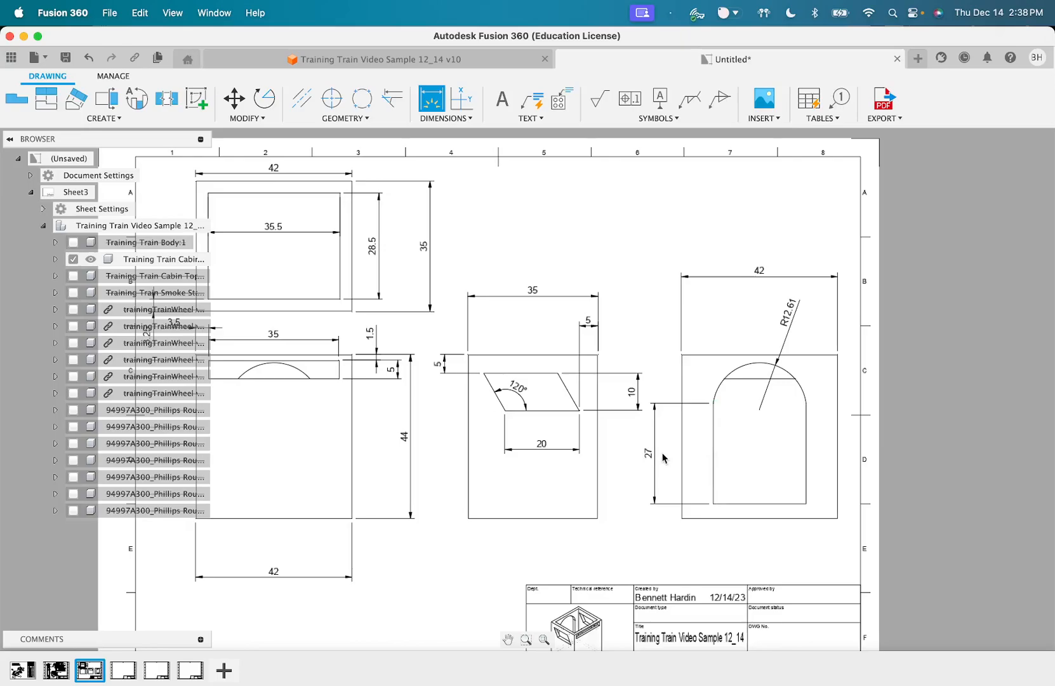
{"action": "left_click", "coordinate": [766, 505]}
{"action": "left_click", "coordinate": [761, 556]}
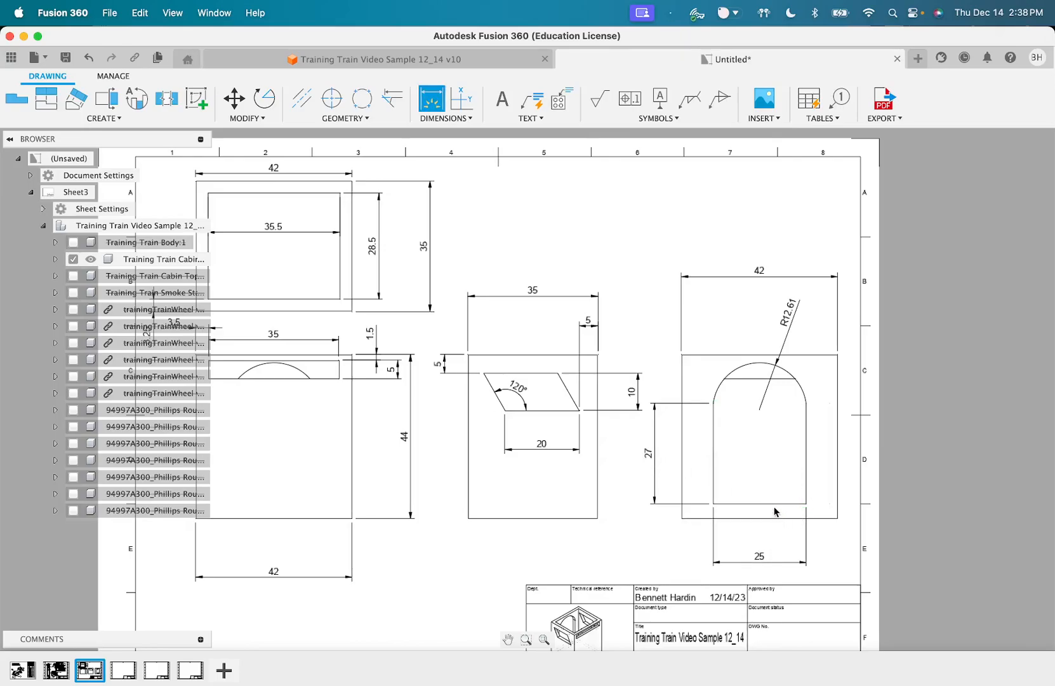
{"action": "left_click", "coordinate": [774, 506]}
{"action": "scroll", "coordinate": [630, 470], "scroll_direction": "left", "scroll_amount": 1}
{"action": "scroll", "coordinate": [630, 470], "scroll_direction": "down", "scroll_amount": 2}
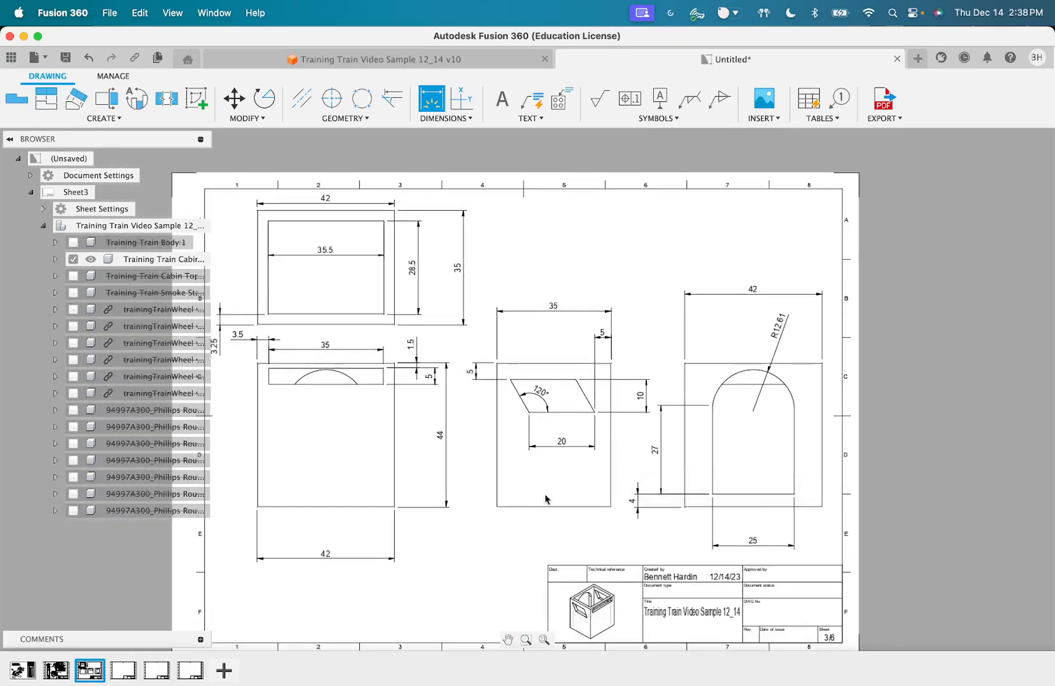
{"action": "scroll", "coordinate": [545, 499], "scroll_direction": "down", "scroll_amount": 3}
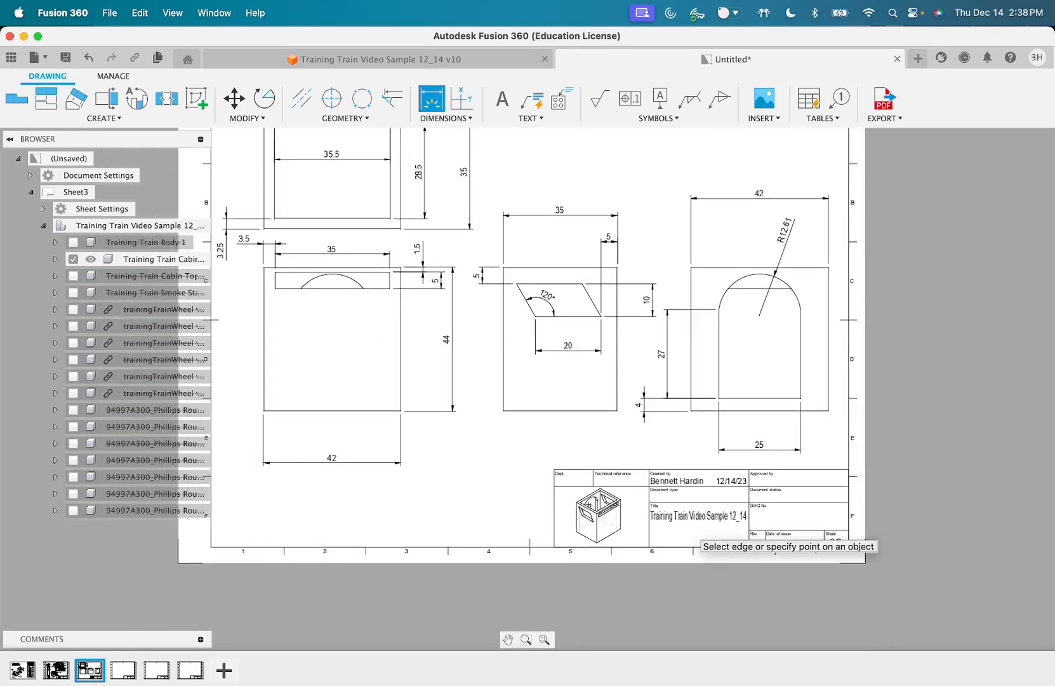
{"action": "key", "text": "Escape"}
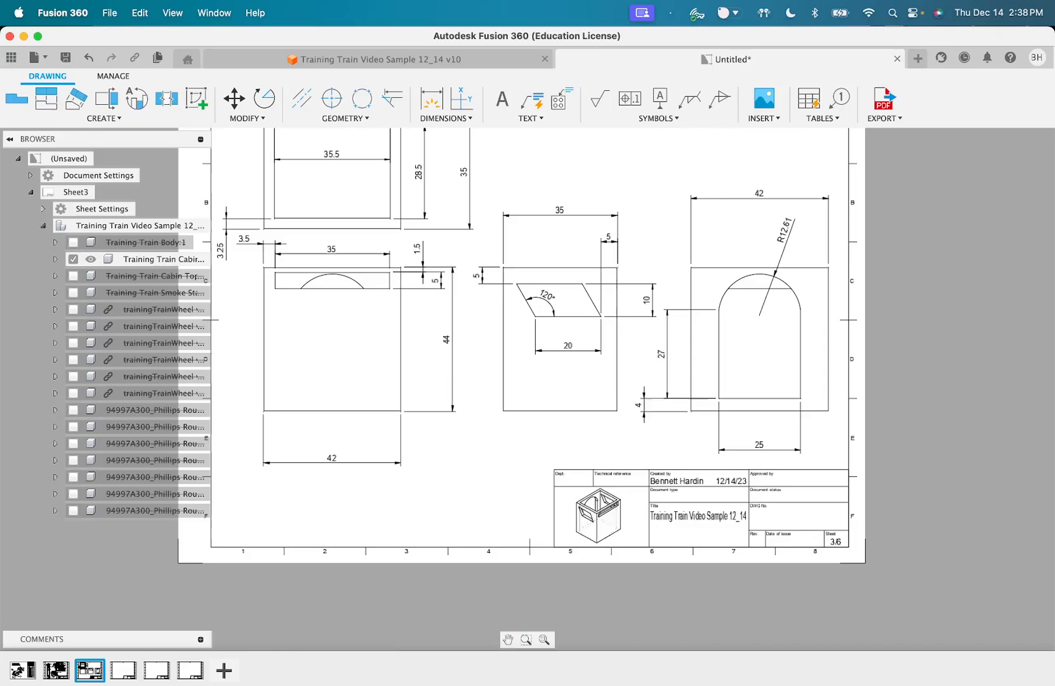
Enter "Training Train Cabin" as the second title line in sheet three's title block
{"action": "left_click", "coordinate": [661, 527]}
{"action": "scroll", "coordinate": [661, 527], "scroll_direction": "up", "scroll_amount": 2}
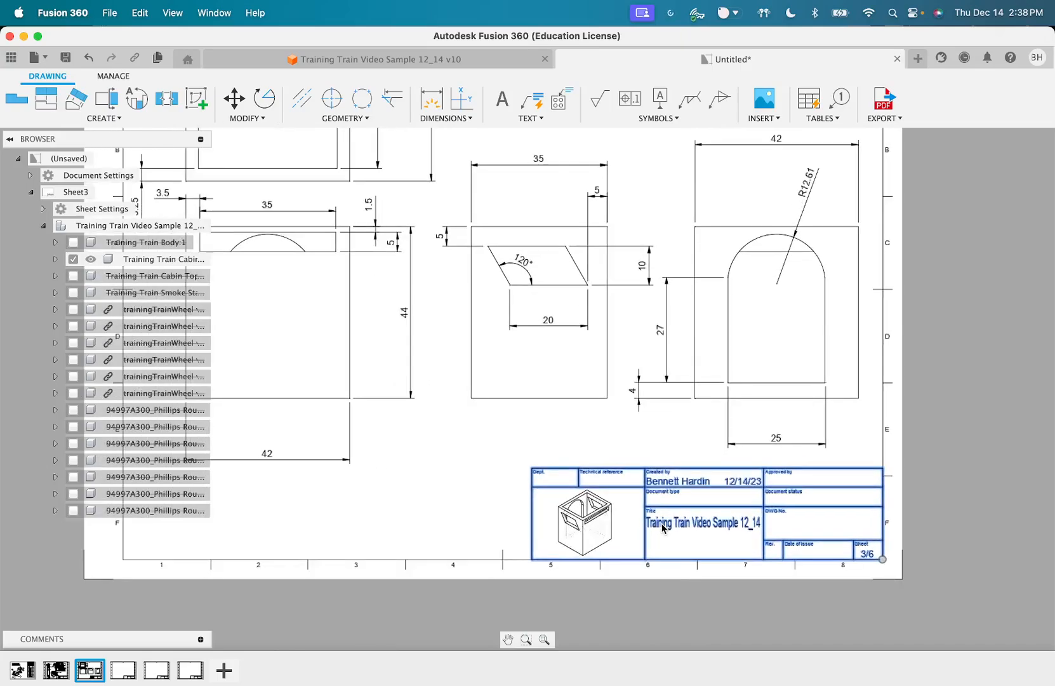
{"action": "scroll", "coordinate": [668, 536], "scroll_direction": "up", "scroll_amount": 3}
{"action": "key", "text": "Escape"}
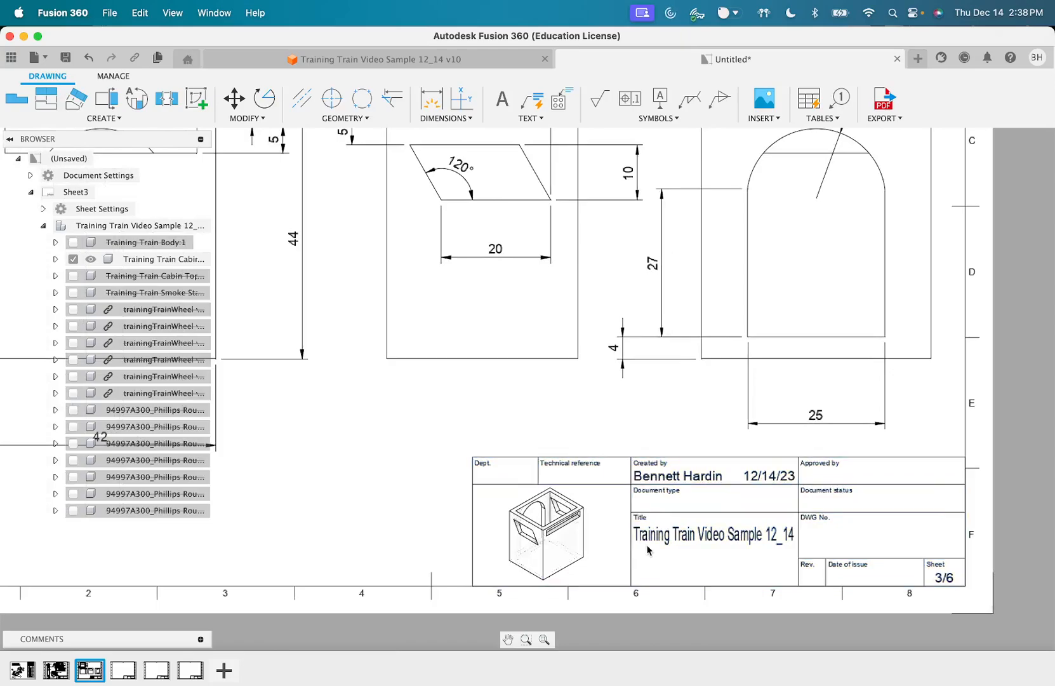
{"action": "double_click", "coordinate": [670, 532]}
{"action": "double_click", "coordinate": [474, 445]}
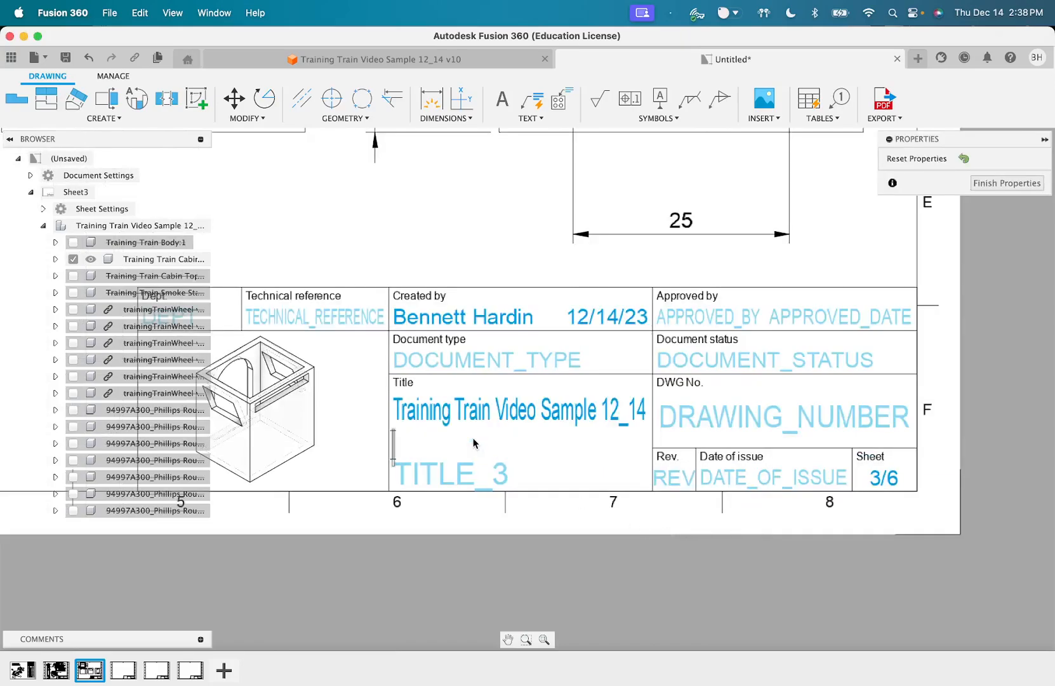
{"action": "type", "text": "Training Tr"}
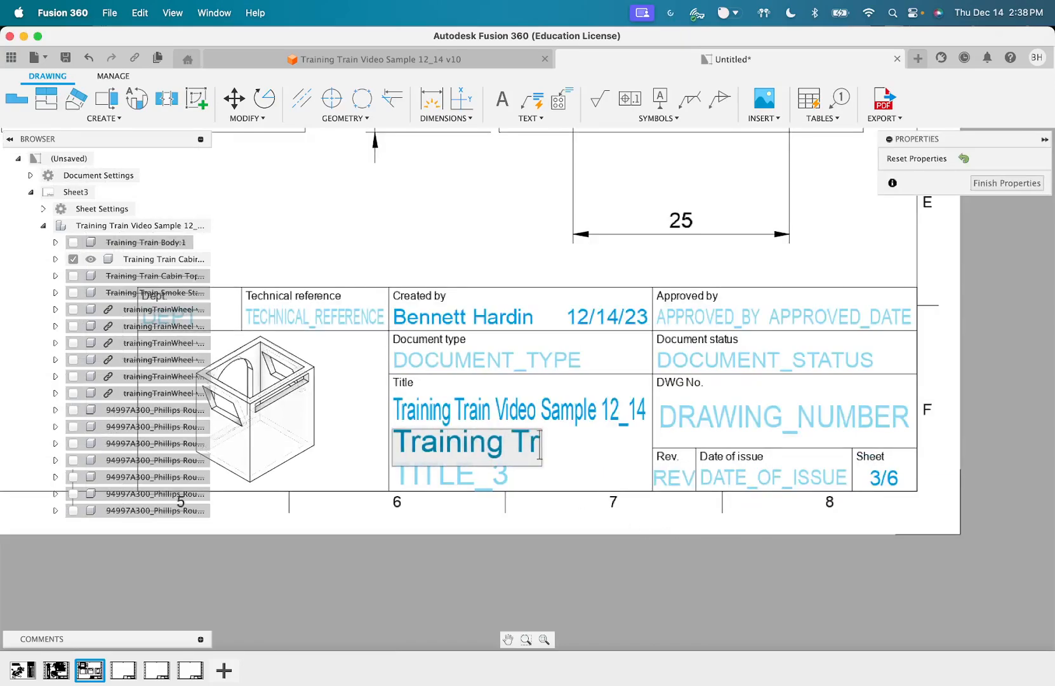
{"action": "type", "text": "ain Cabin"}
{"action": "key", "text": "Return"}
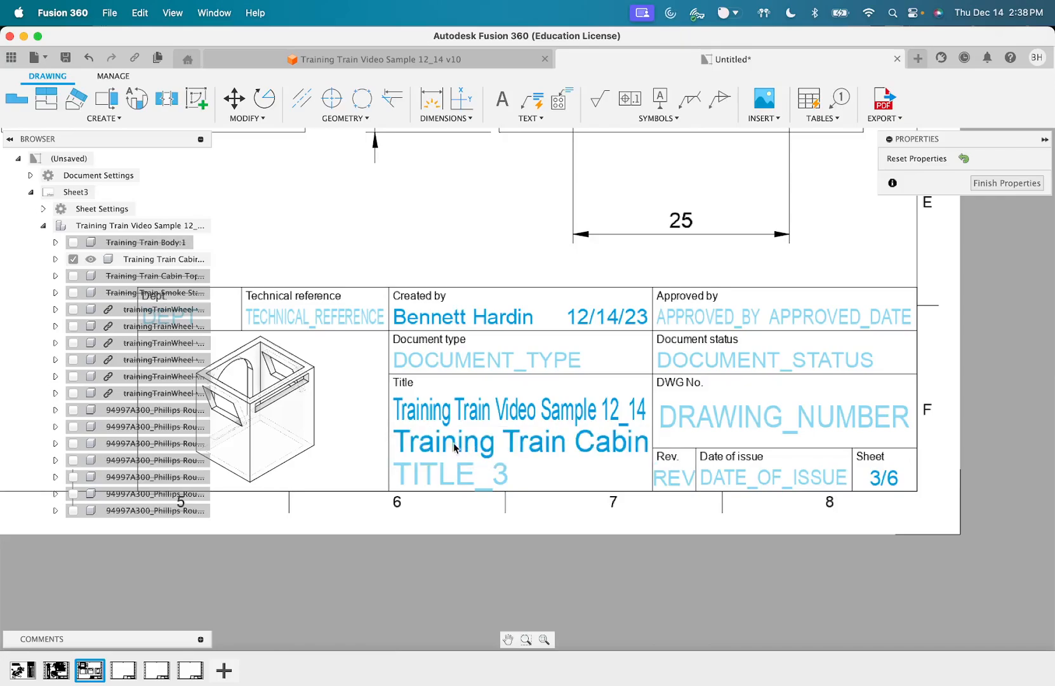
Enter "Scale 2:1" as the third title line and finish editing the title block properties
{"action": "double_click", "coordinate": [440, 481]}
{"action": "type", "text": "Scale"}
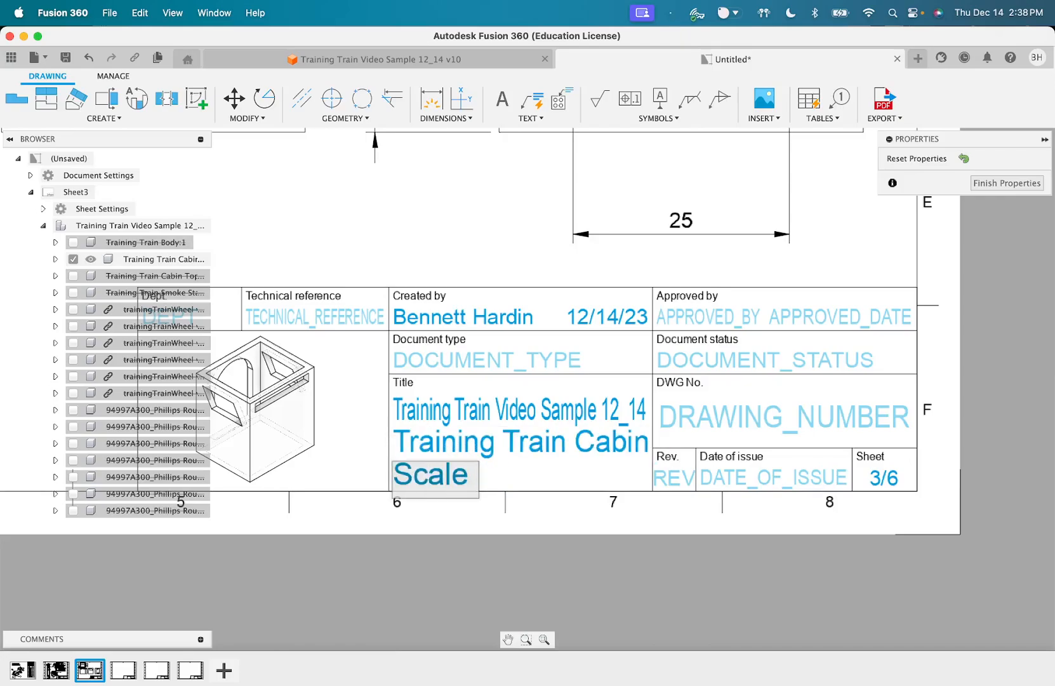
{"action": "type", "text": " 2:1"}
{"action": "key", "text": "Return"}
{"action": "scroll", "coordinate": [381, 473], "scroll_direction": "down", "scroll_amount": 3}
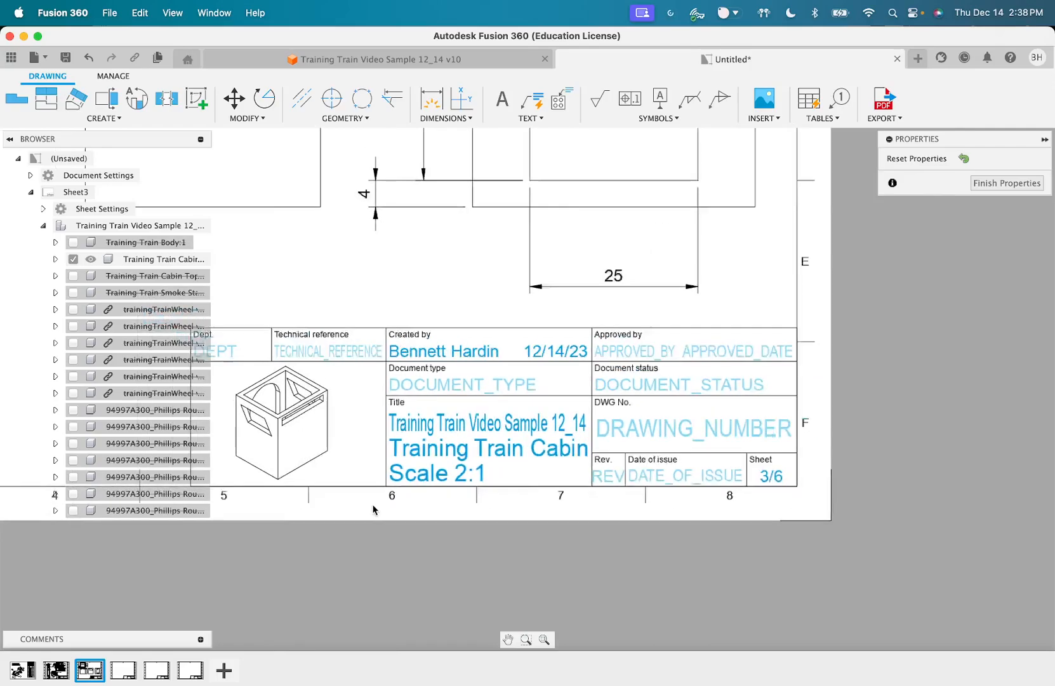
{"action": "left_click", "coordinate": [1006, 183]}
On sheet four, place a front base view of the train at 2:1 scale in the sheet's left half
{"action": "scroll", "coordinate": [609, 450], "scroll_direction": "down", "scroll_amount": 5}
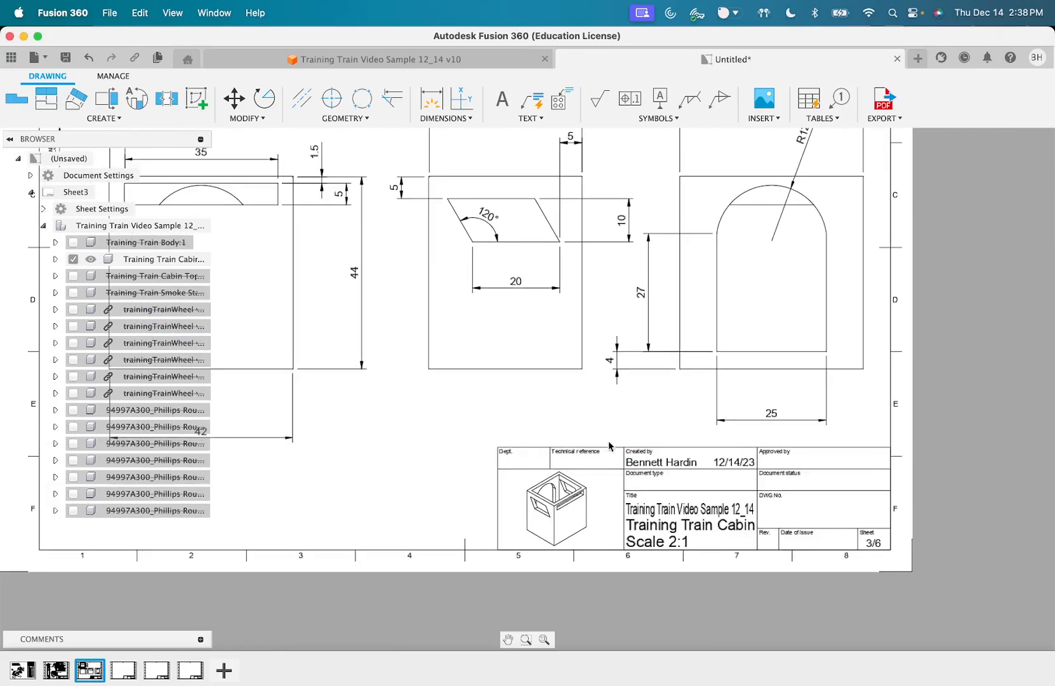
{"action": "scroll", "coordinate": [609, 450], "scroll_direction": "down", "scroll_amount": 3}
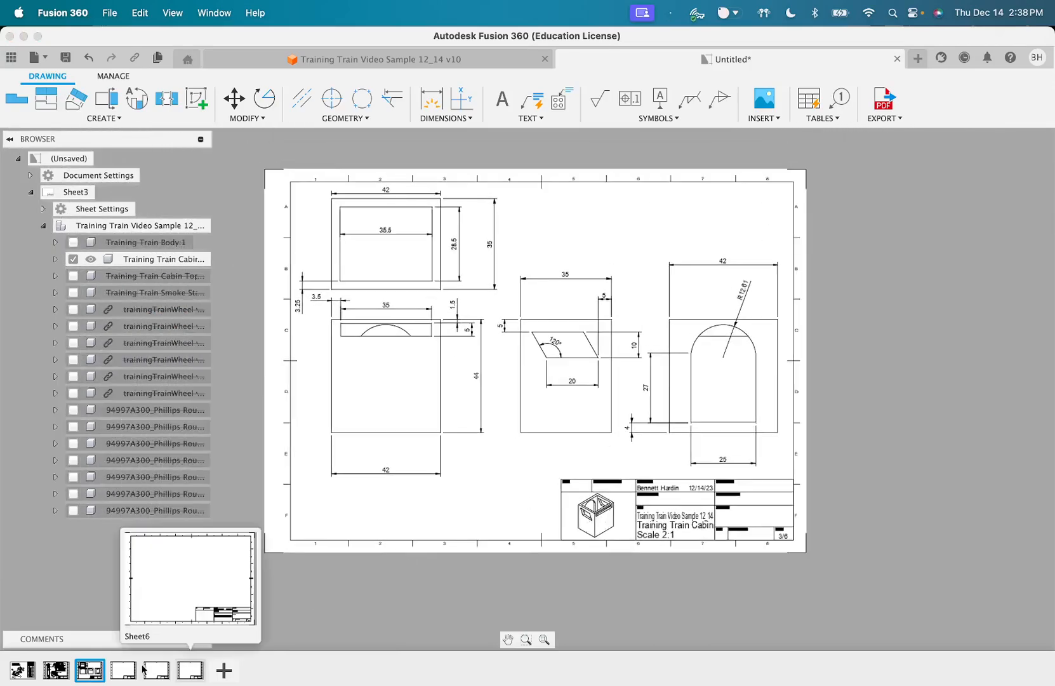
{"action": "left_click", "coordinate": [115, 672]}
{"action": "left_click", "coordinate": [17, 99]}
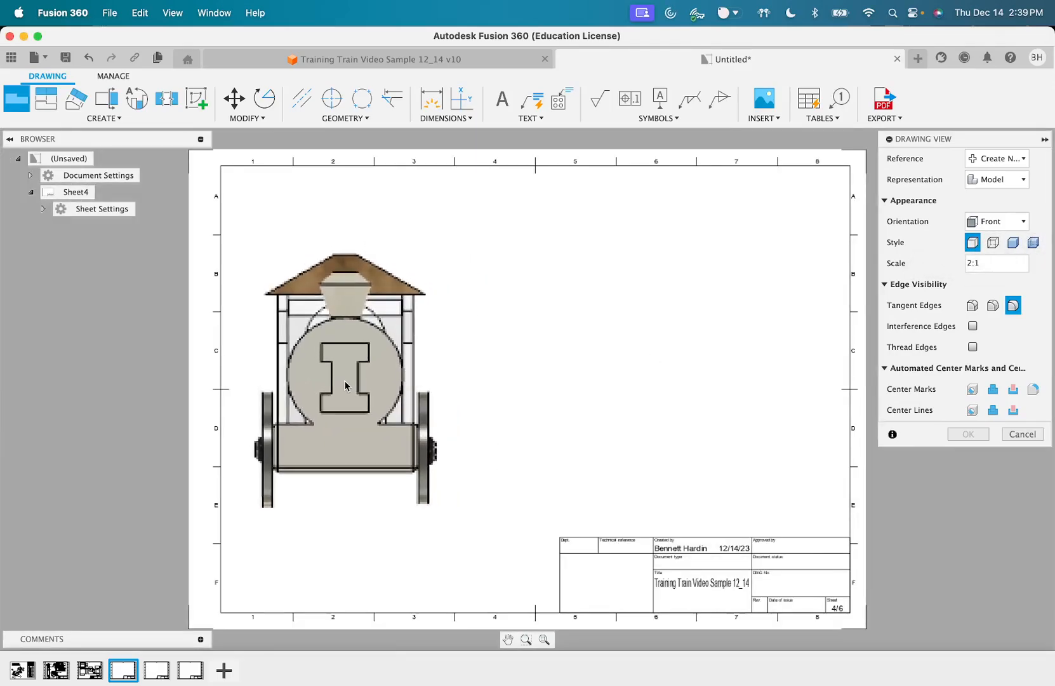
{"action": "left_click", "coordinate": [348, 386]}
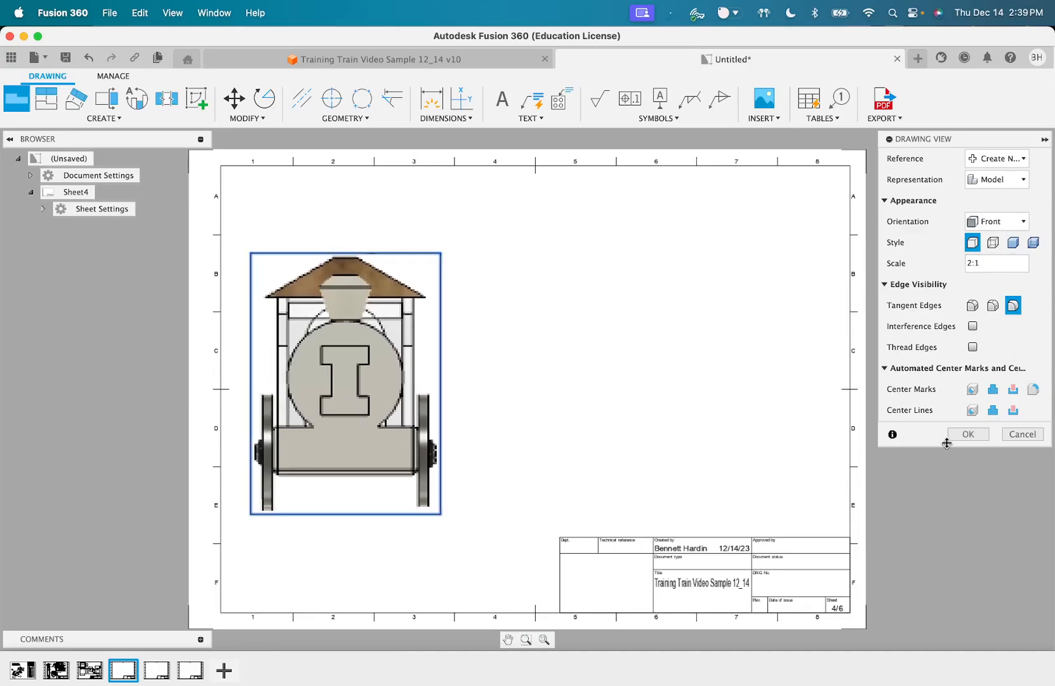
{"action": "left_click", "coordinate": [967, 434]}
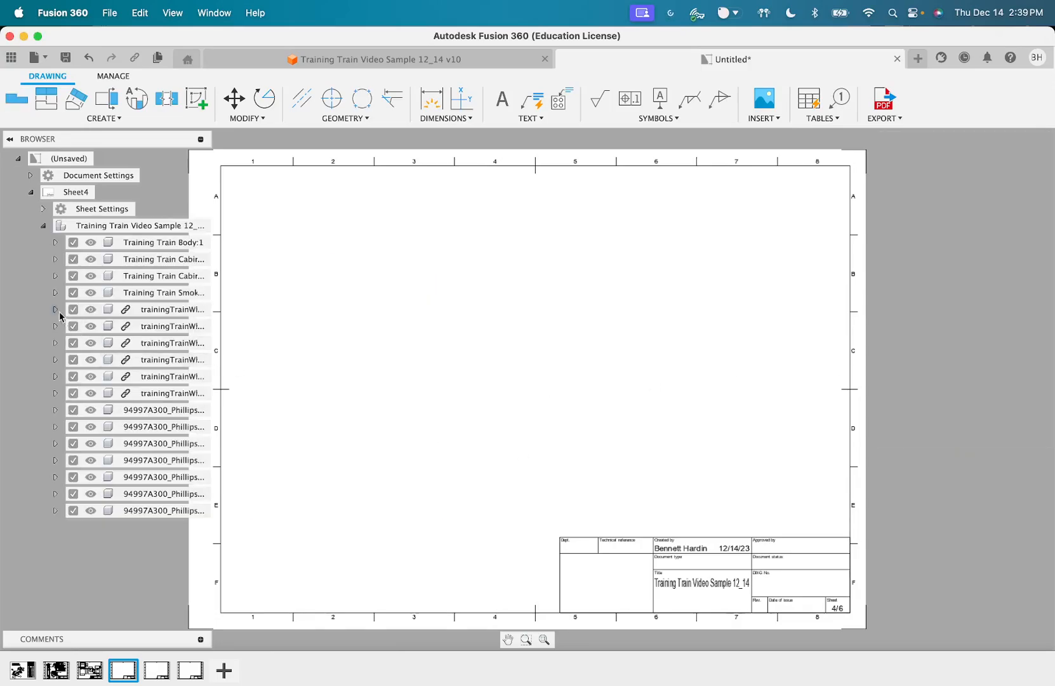
Suppress every component in sheet four's view except the cabin top, and collapse the component browser
{"action": "left_click", "coordinate": [73, 243]}
{"action": "left_click", "coordinate": [73, 259]}
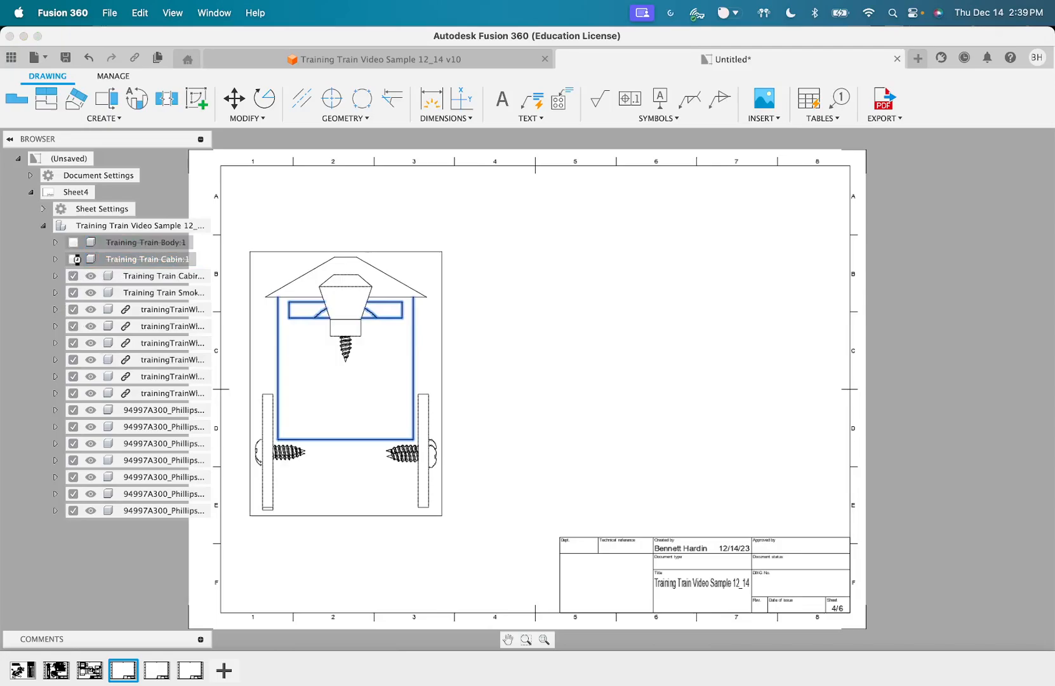
{"action": "left_click", "coordinate": [73, 292]}
{"action": "left_click", "coordinate": [74, 309]}
{"action": "left_click", "coordinate": [74, 325]}
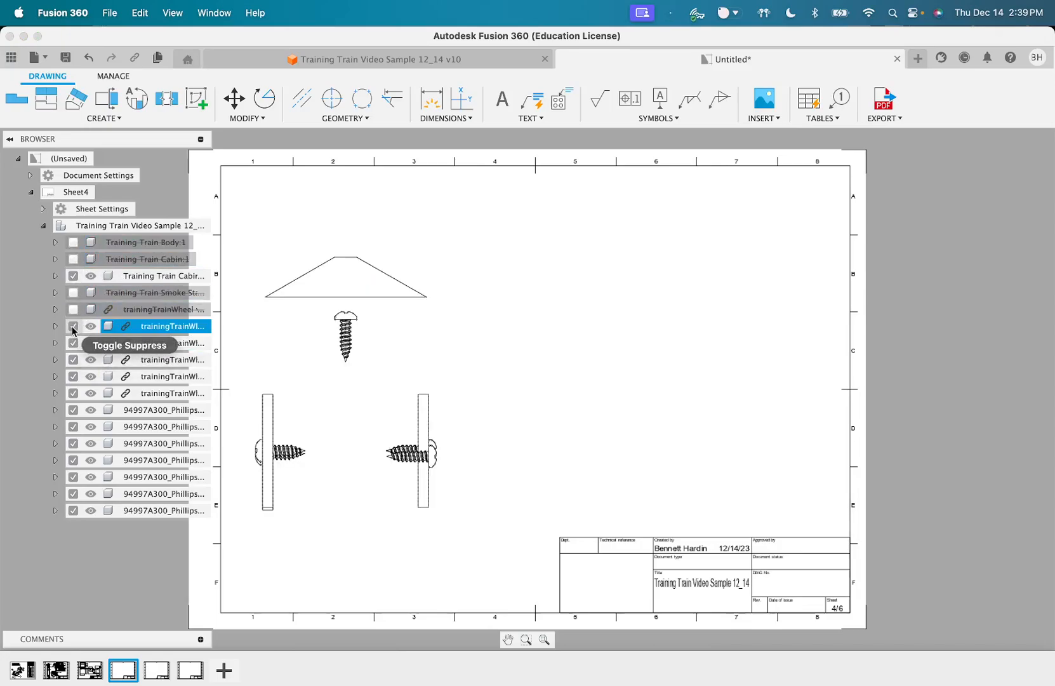
{"action": "left_click", "coordinate": [74, 342]}
{"action": "left_click", "coordinate": [73, 360]}
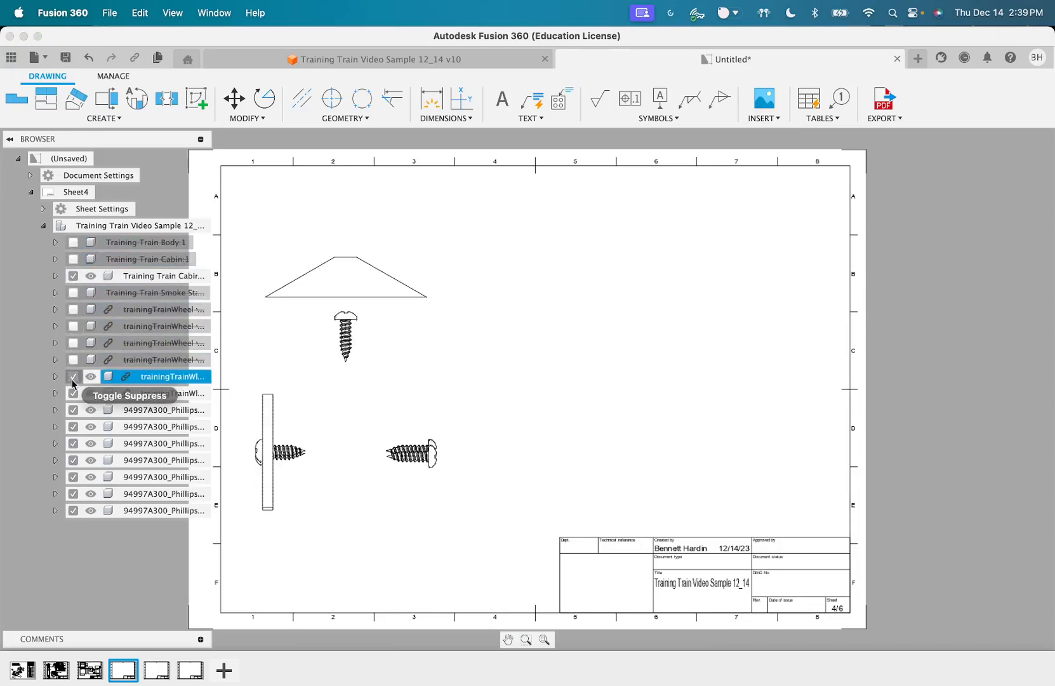
{"action": "left_click", "coordinate": [74, 375]}
{"action": "left_click", "coordinate": [73, 393]}
{"action": "left_click", "coordinate": [74, 409]}
{"action": "left_click", "coordinate": [74, 426]}
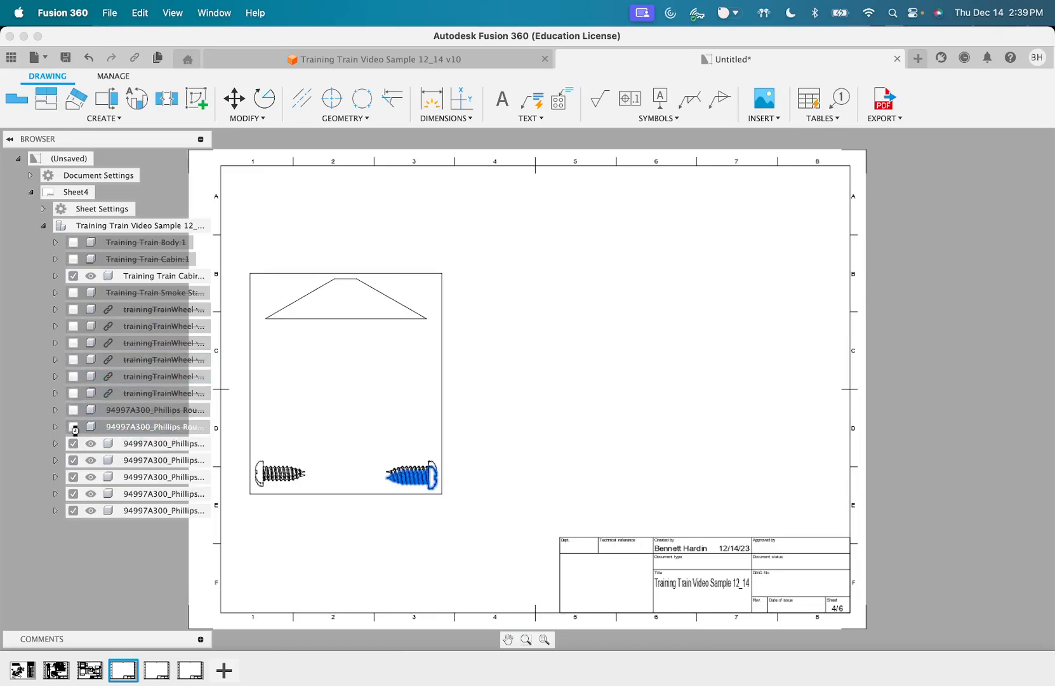
{"action": "left_click", "coordinate": [73, 444]}
{"action": "left_click", "coordinate": [73, 459]}
{"action": "left_click", "coordinate": [73, 476]}
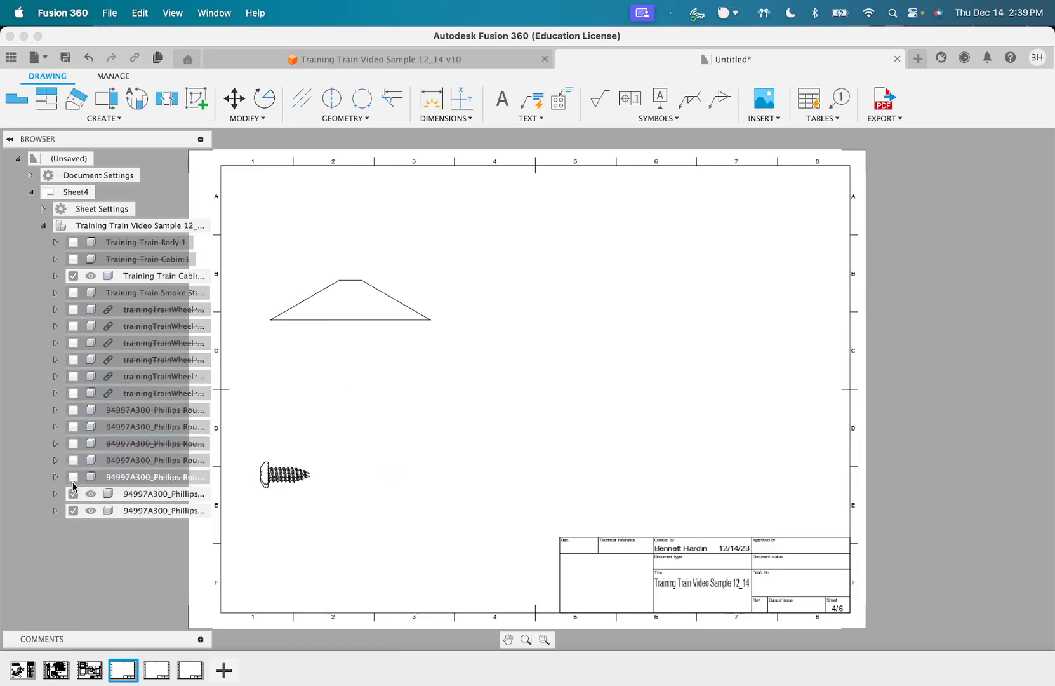
{"action": "left_click", "coordinate": [74, 493]}
{"action": "left_click", "coordinate": [73, 509]}
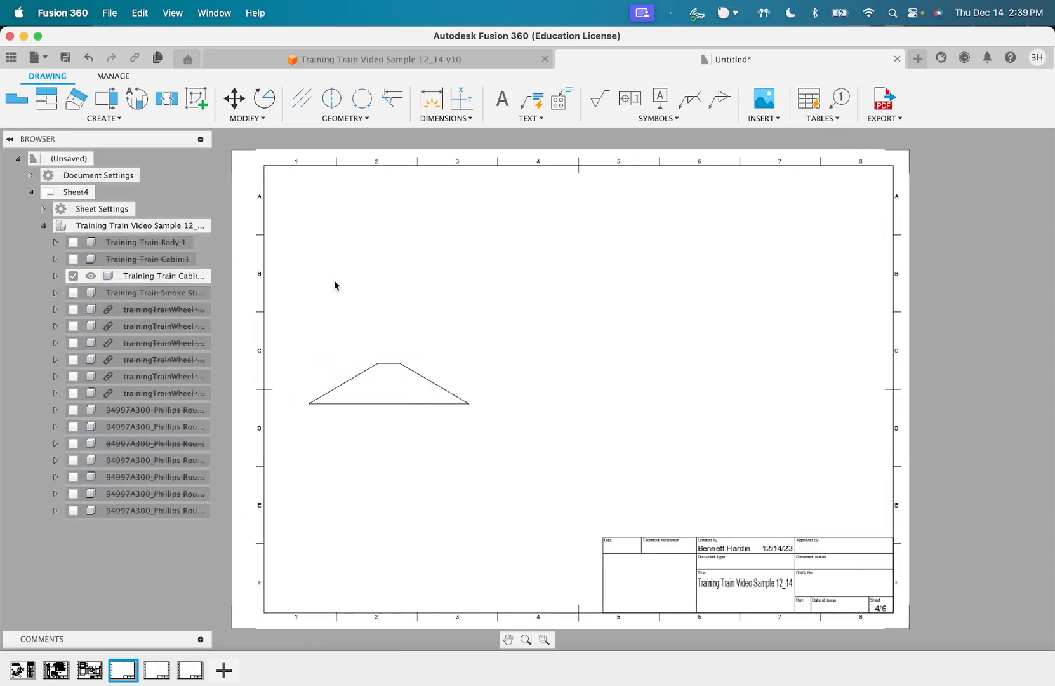
{"action": "left_click", "coordinate": [10, 141]}
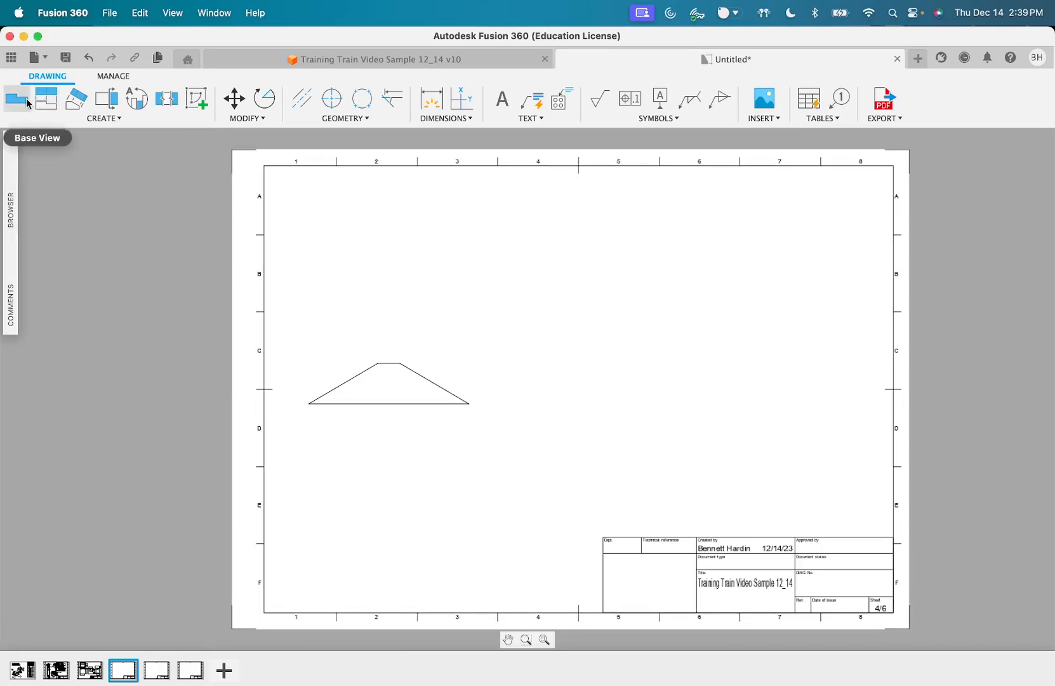
Create projected views of the cabin top below, above and beside the front view, plus an isometric view below and to its side
{"action": "left_click", "coordinate": [56, 105]}
{"action": "left_click", "coordinate": [398, 395]}
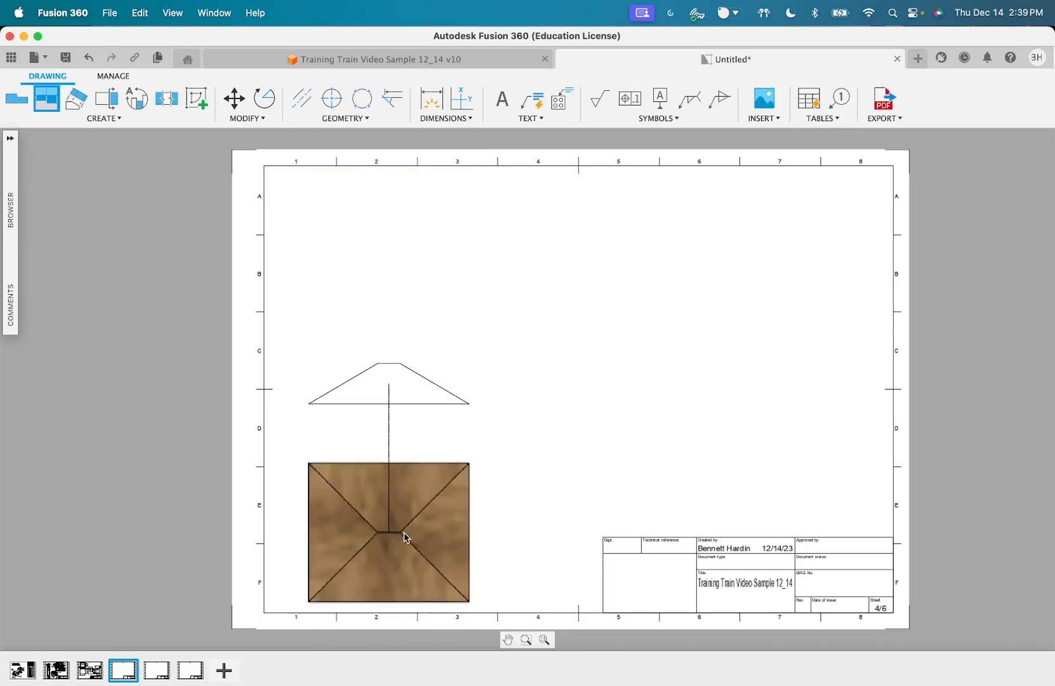
{"action": "left_click", "coordinate": [404, 531]}
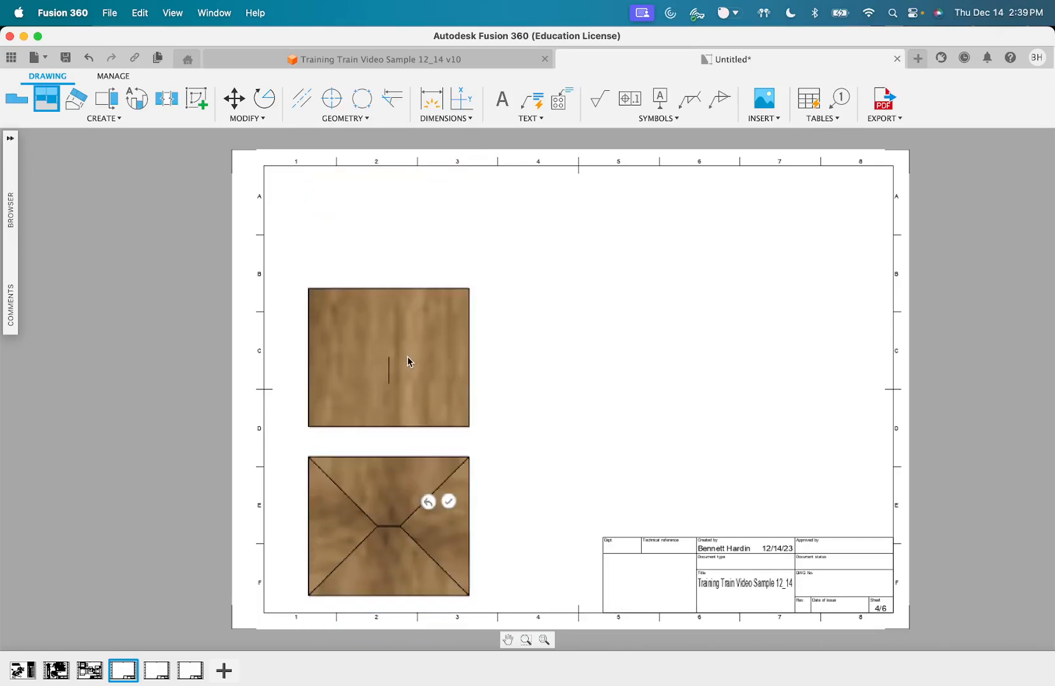
{"action": "left_click", "coordinate": [403, 252]}
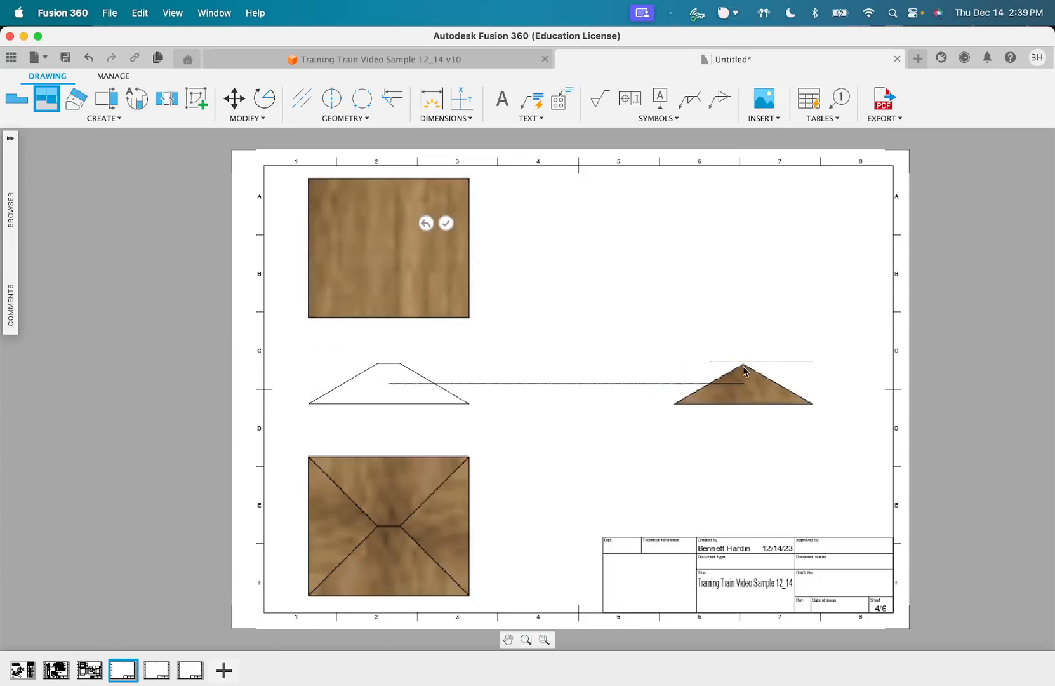
{"action": "left_click", "coordinate": [694, 391]}
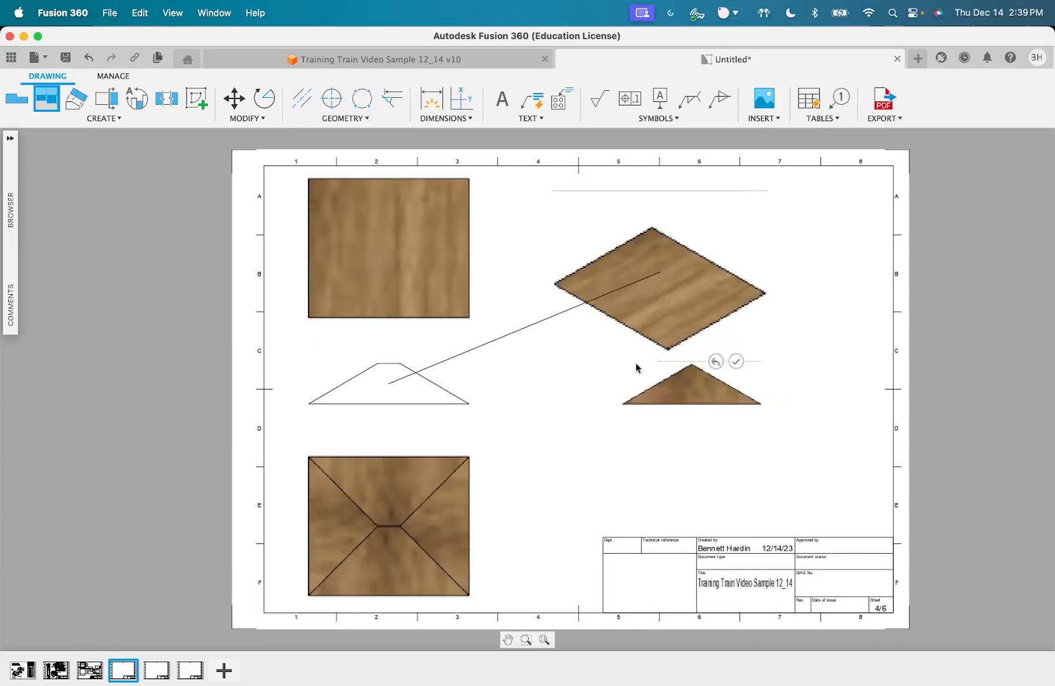
{"action": "left_click", "coordinate": [616, 538]}
{"action": "key", "text": "Return"}
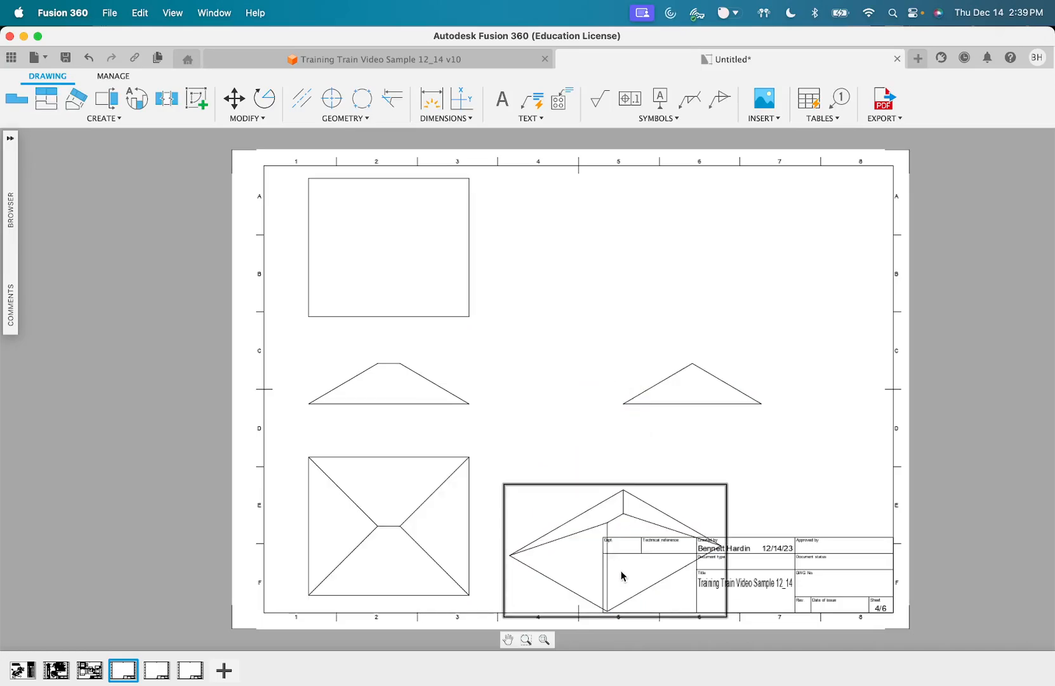
Set the isometric view's scale to 1:2 and its style to shaded
{"action": "double_click", "coordinate": [587, 541]}
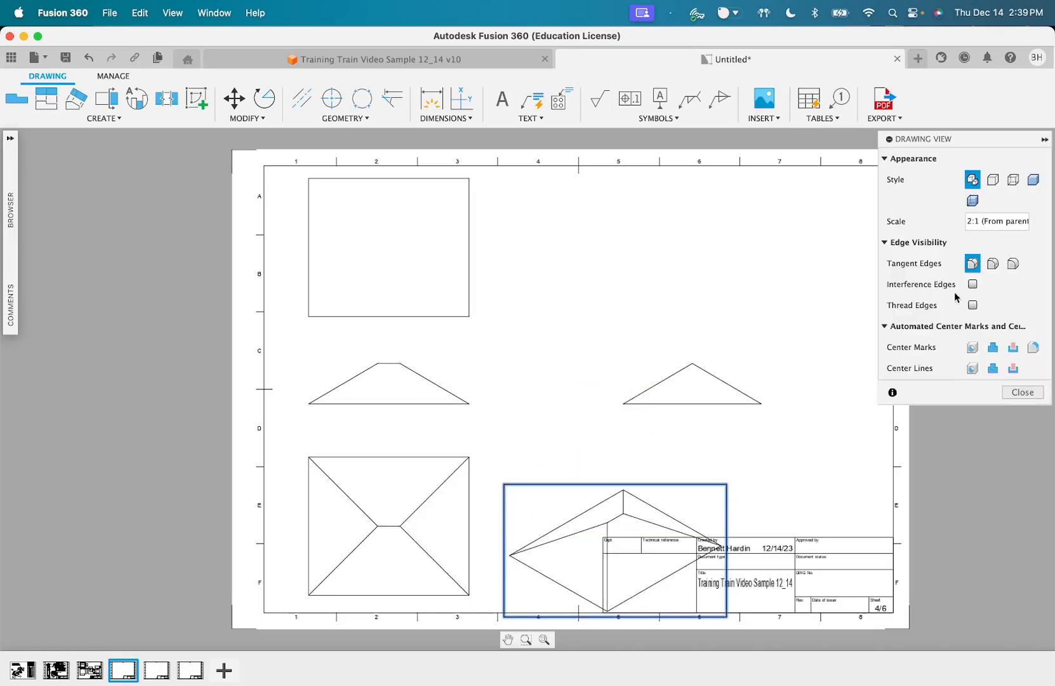
{"action": "type", "text": "1"}
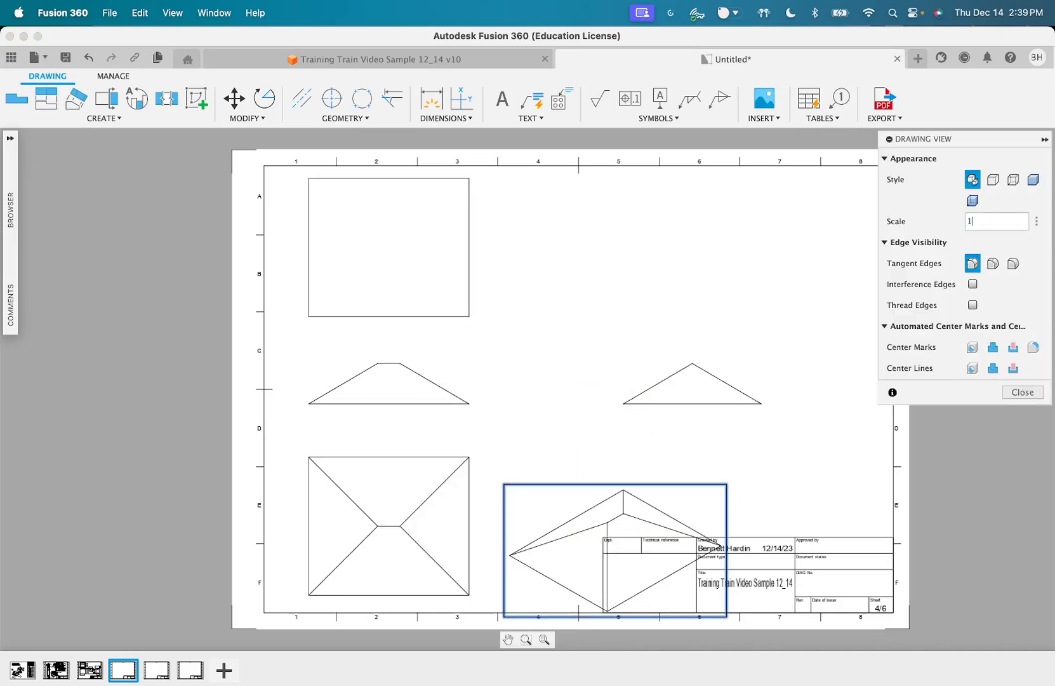
{"action": "type", "text": ":"}
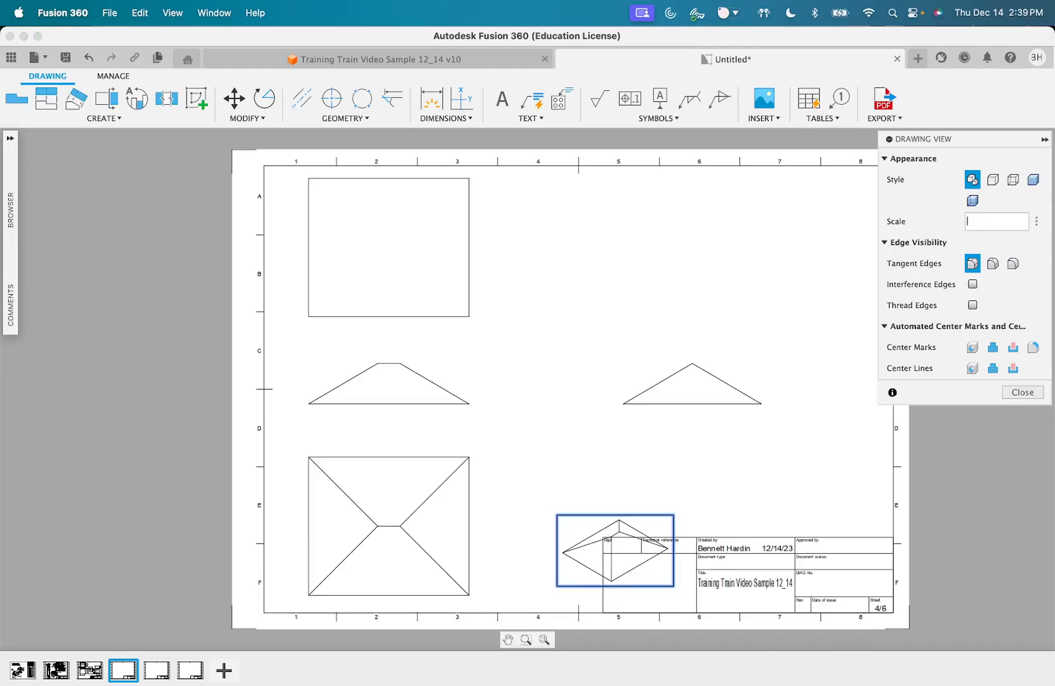
{"action": "type", "text": "2"}
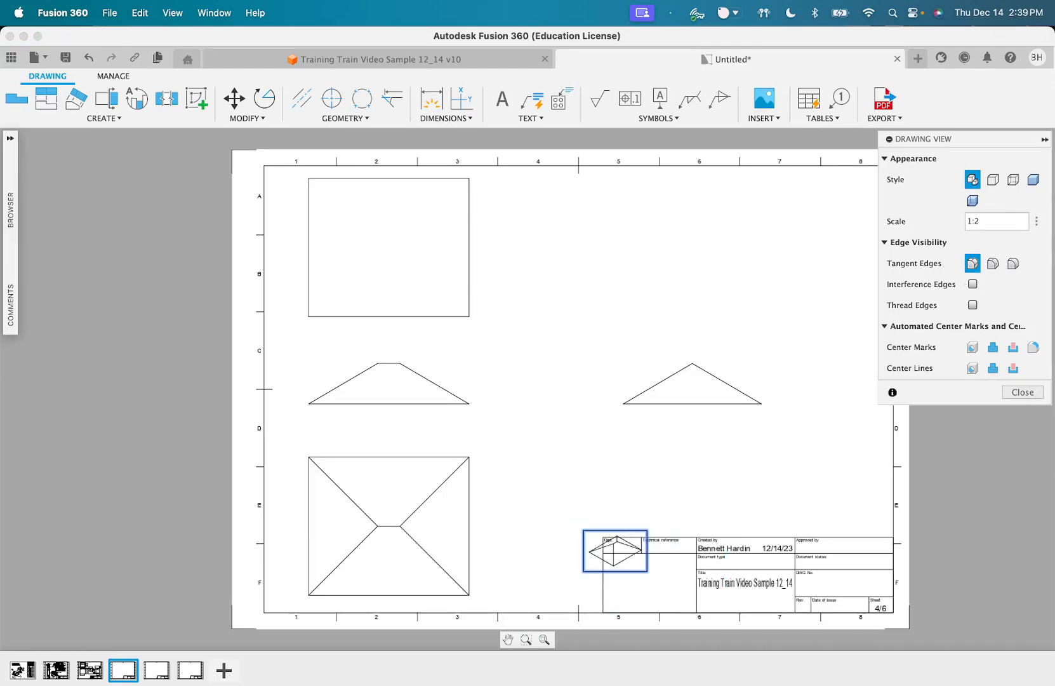
{"action": "key", "text": "Return"}
{"action": "left_click", "coordinate": [1032, 180]}
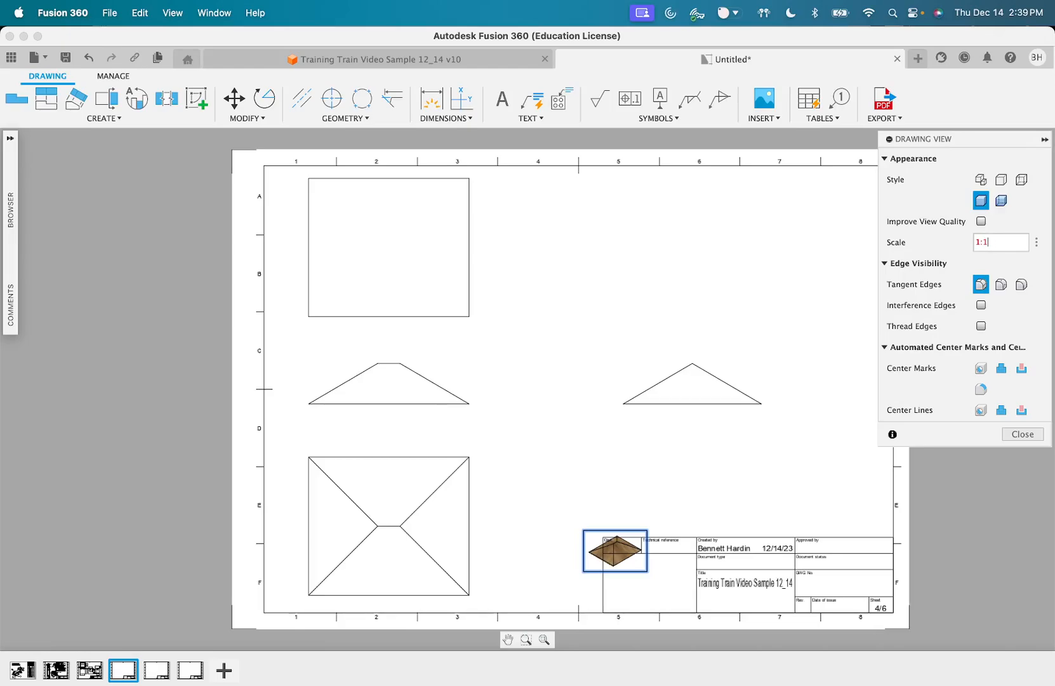
Enlarge the isometric view's scale slightly and move the view into the title block's empty image cell
{"action": "type", "text": "."}
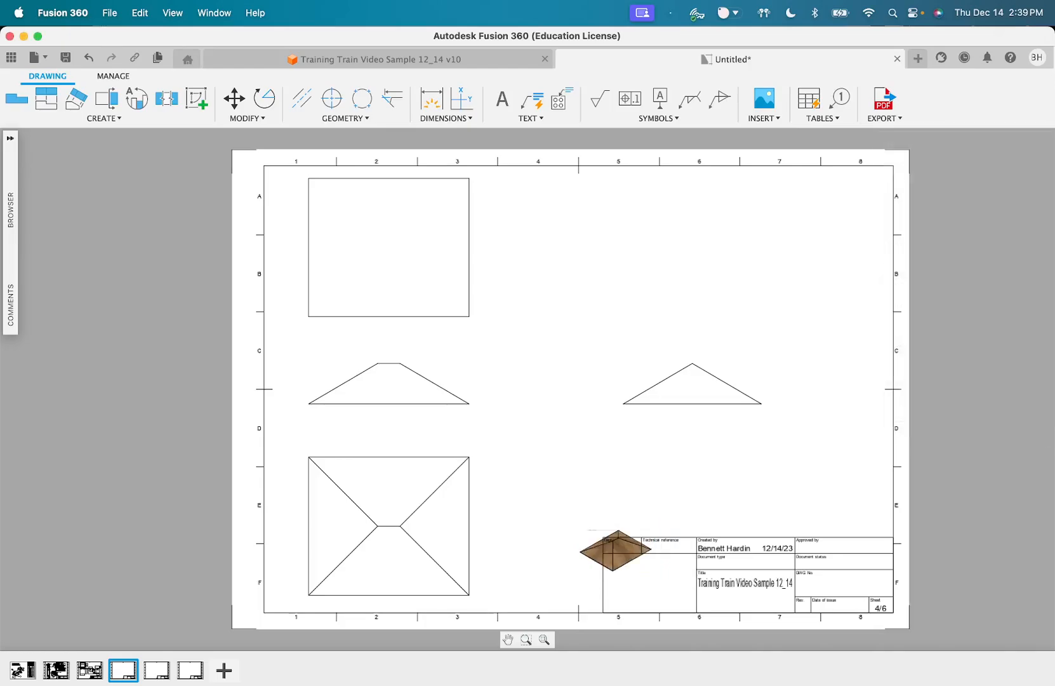
{"action": "key", "text": "Return"}
{"action": "left_click_drag", "start_coordinate": [622, 566], "coordinate": [659, 599]}
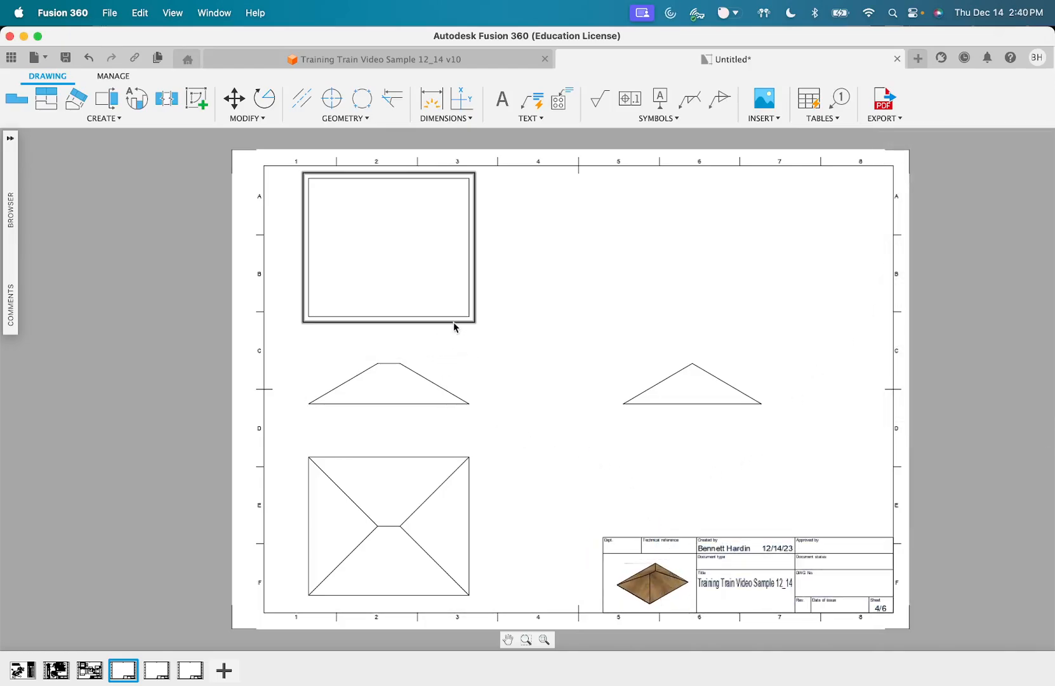
Dimension the height and width of the plain rectangular view above the front view
{"action": "scroll", "coordinate": [454, 327], "scroll_direction": "up", "scroll_amount": 1}
{"action": "key", "text": "d"}
{"action": "left_click", "coordinate": [475, 250]}
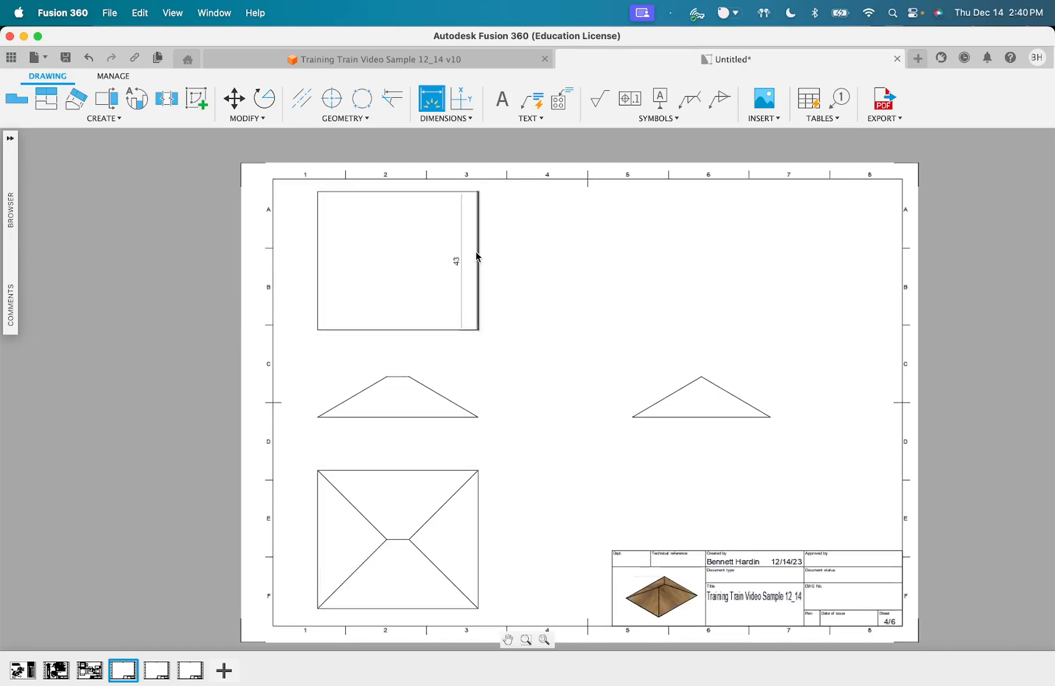
{"action": "left_click", "coordinate": [545, 264]}
{"action": "left_click", "coordinate": [416, 330]}
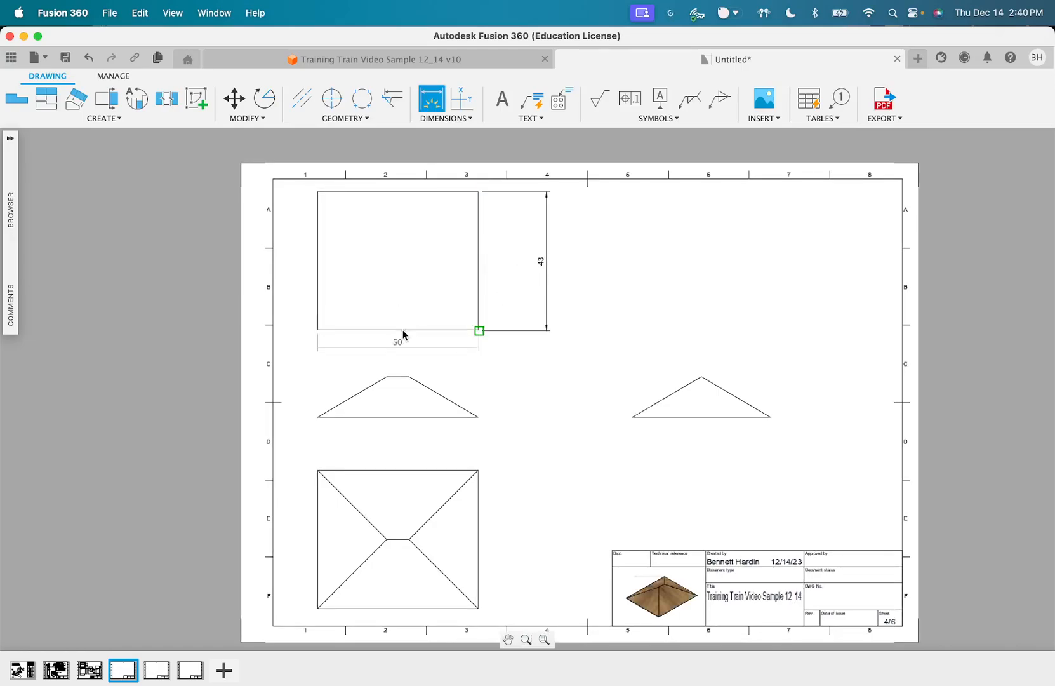
{"action": "left_click", "coordinate": [403, 347]}
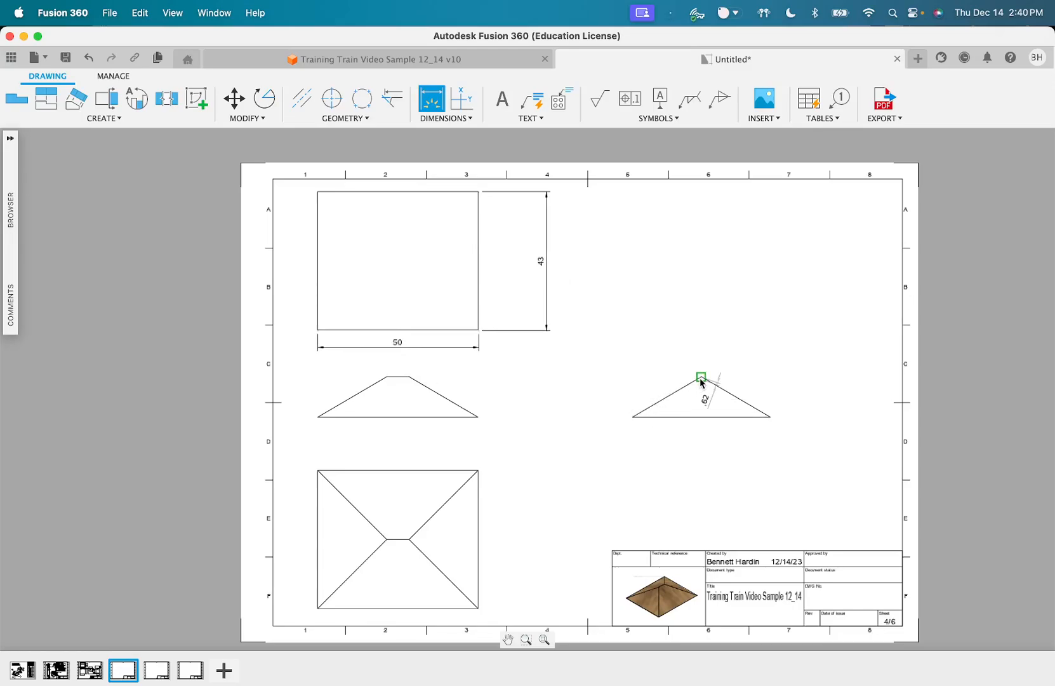
Dimension the triangular side view's height and left sloped edge, and the front view's right sloped edge
{"action": "left_click", "coordinate": [703, 418]}
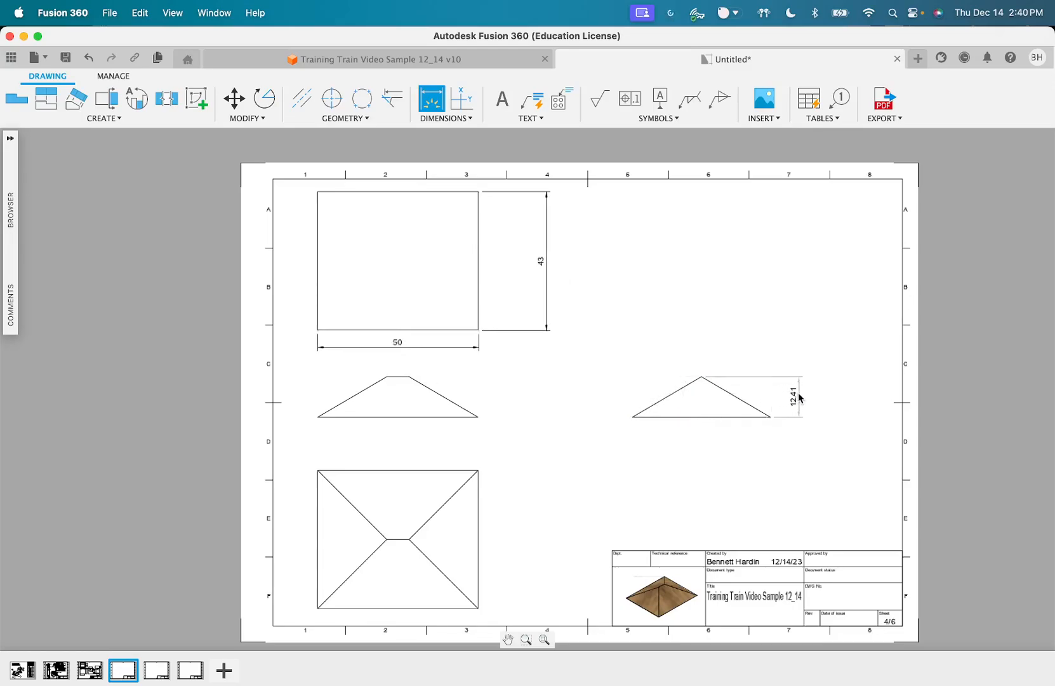
{"action": "left_click", "coordinate": [663, 402]}
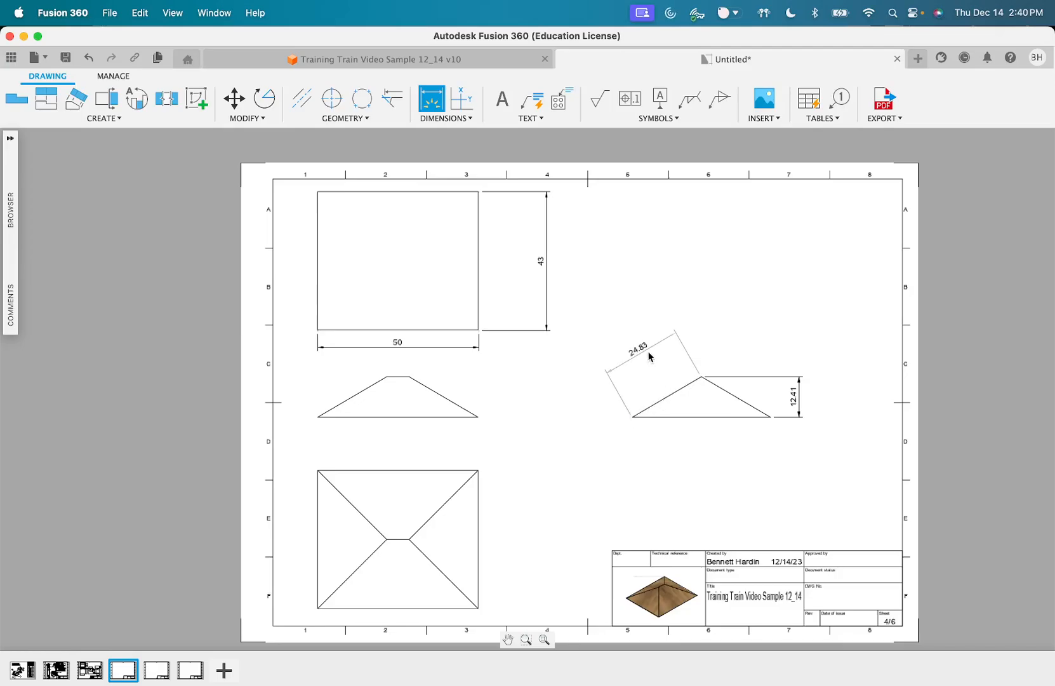
{"action": "left_click", "coordinate": [448, 397]}
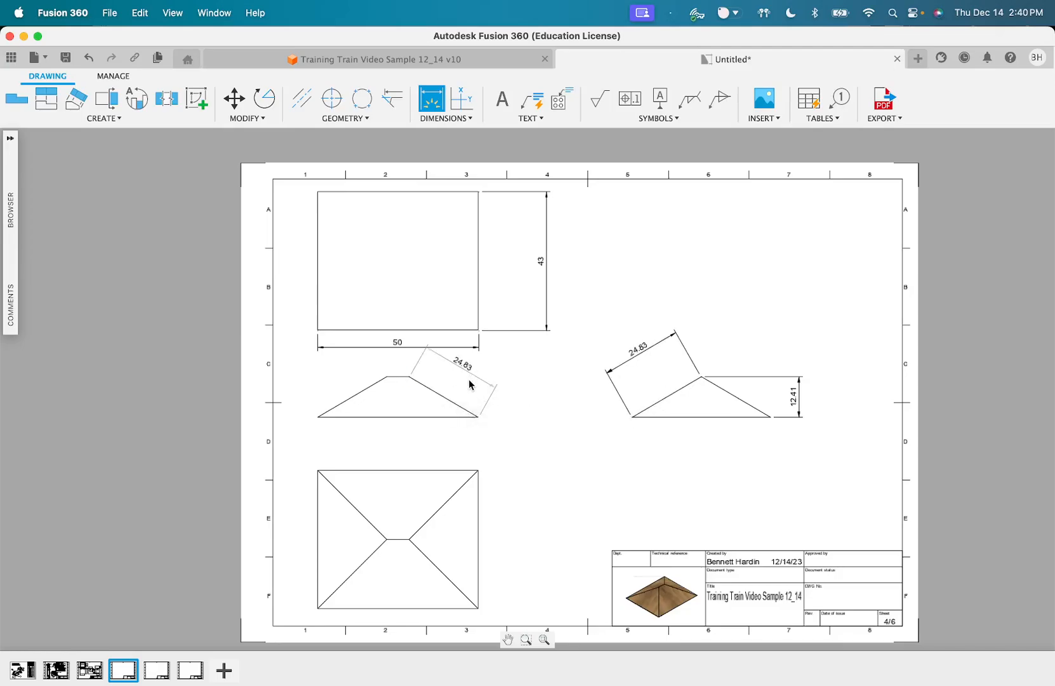
{"action": "left_click", "coordinate": [467, 385]}
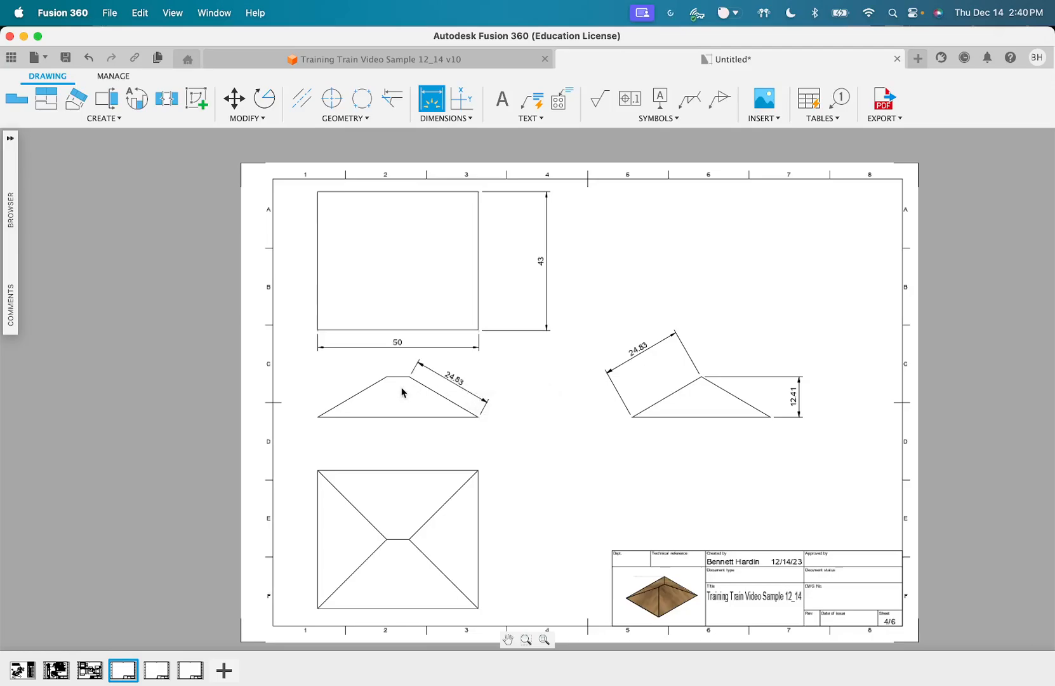
Dimension the front view's short top edge and overall height, and delete the triangular side view's duplicate height dimension
{"action": "scroll", "coordinate": [398, 379], "scroll_direction": "up", "scroll_amount": 3}
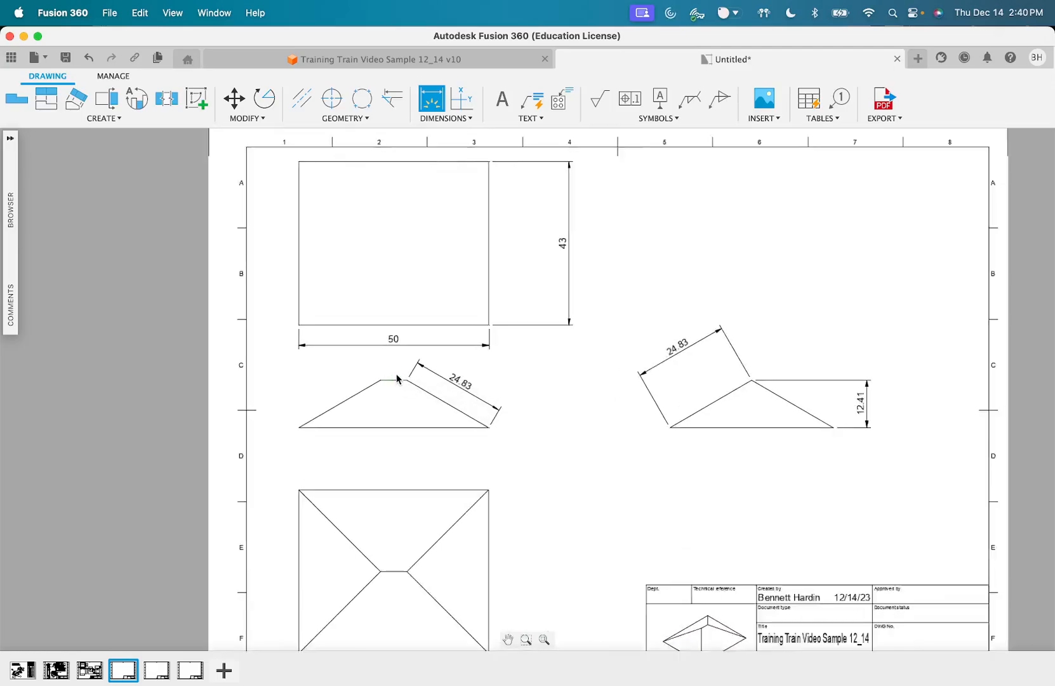
{"action": "left_click", "coordinate": [396, 376]}
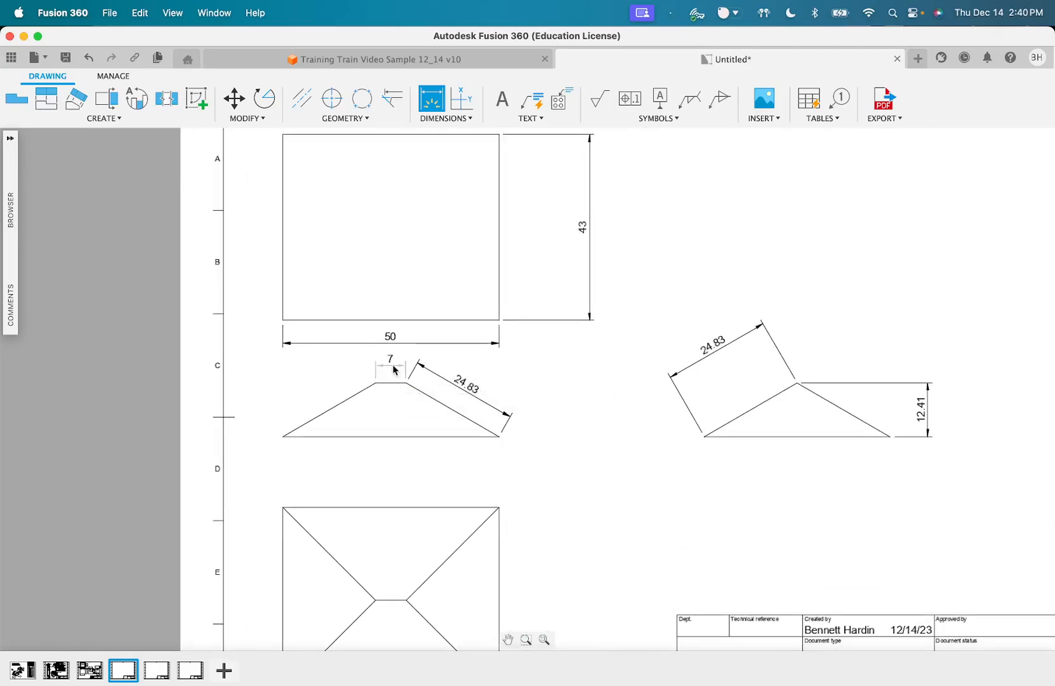
{"action": "left_click", "coordinate": [391, 436]}
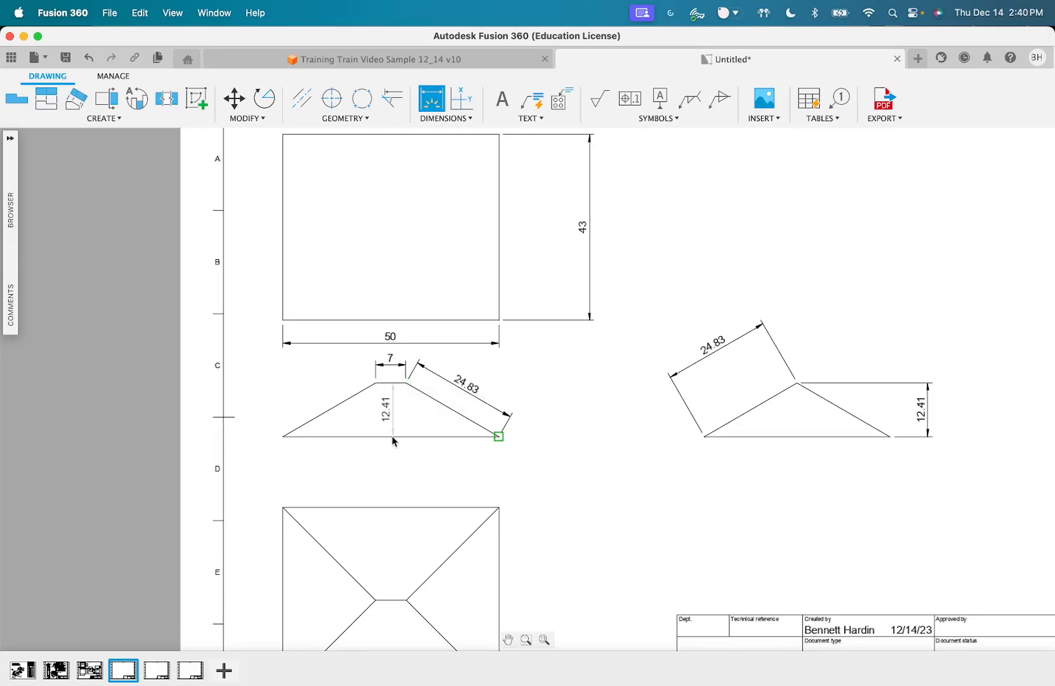
{"action": "left_click", "coordinate": [597, 429]}
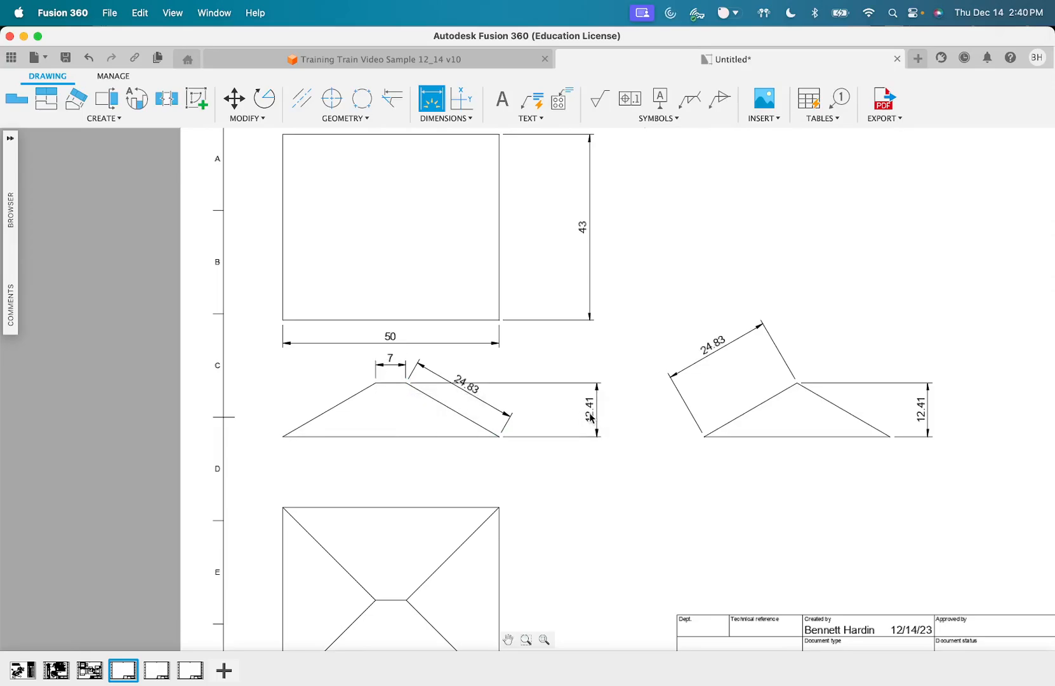
{"action": "key", "text": "Escape"}
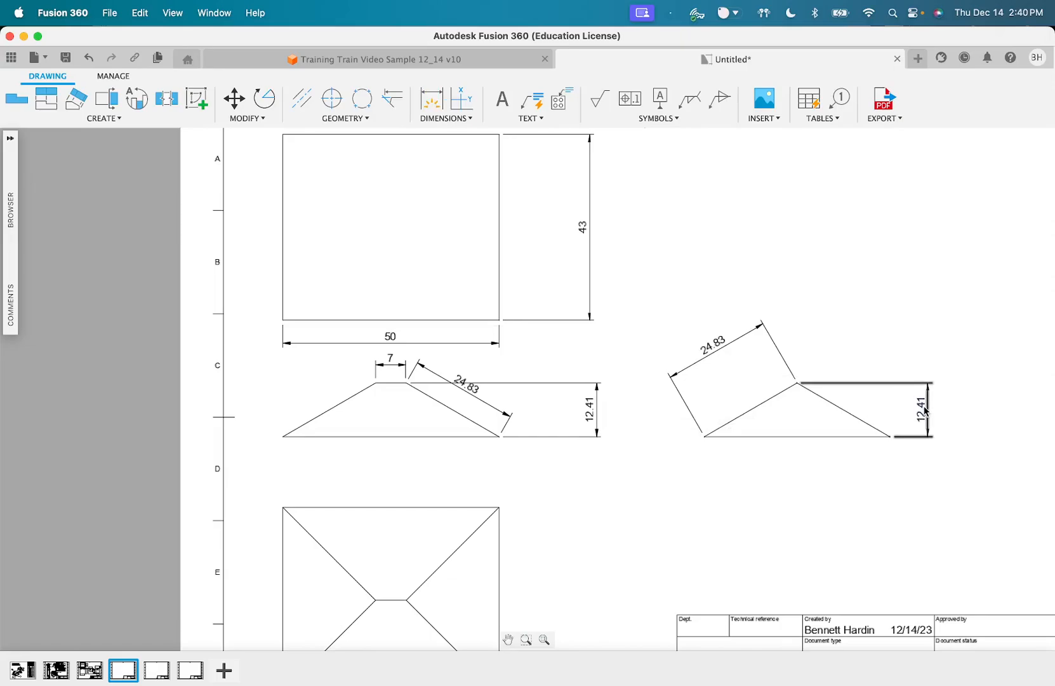
{"action": "key", "text": "Delete"}
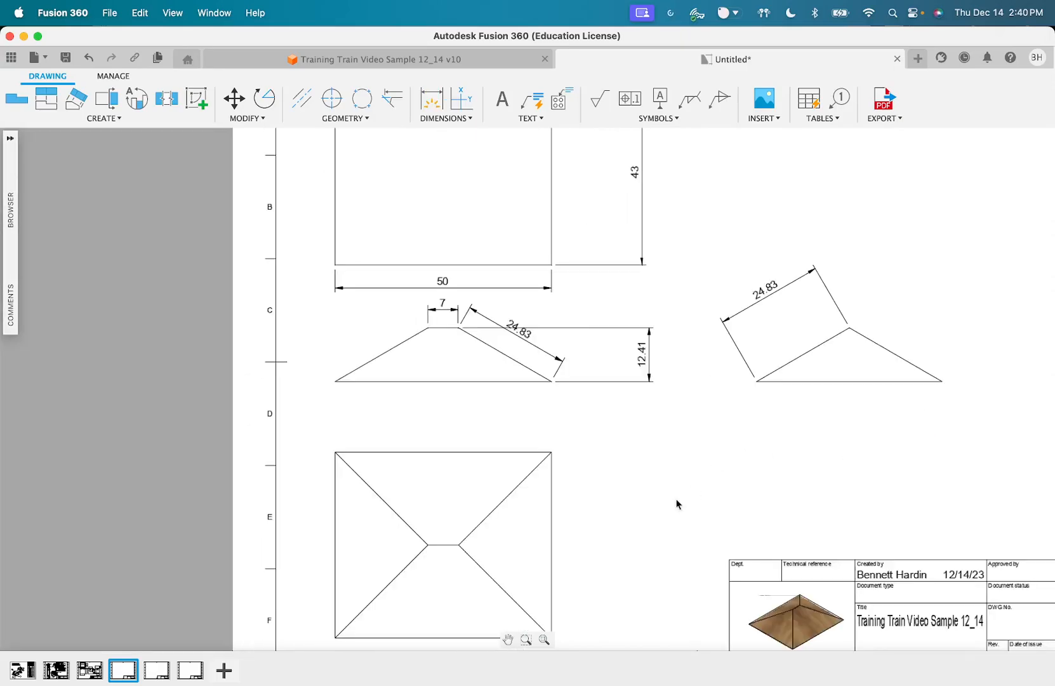
Add an angular dimension between the top edge and the upper-right diagonal in the view below the front view
{"action": "middle_click_drag", "start_coordinate": [541, 538], "coordinate": [511, 486]}
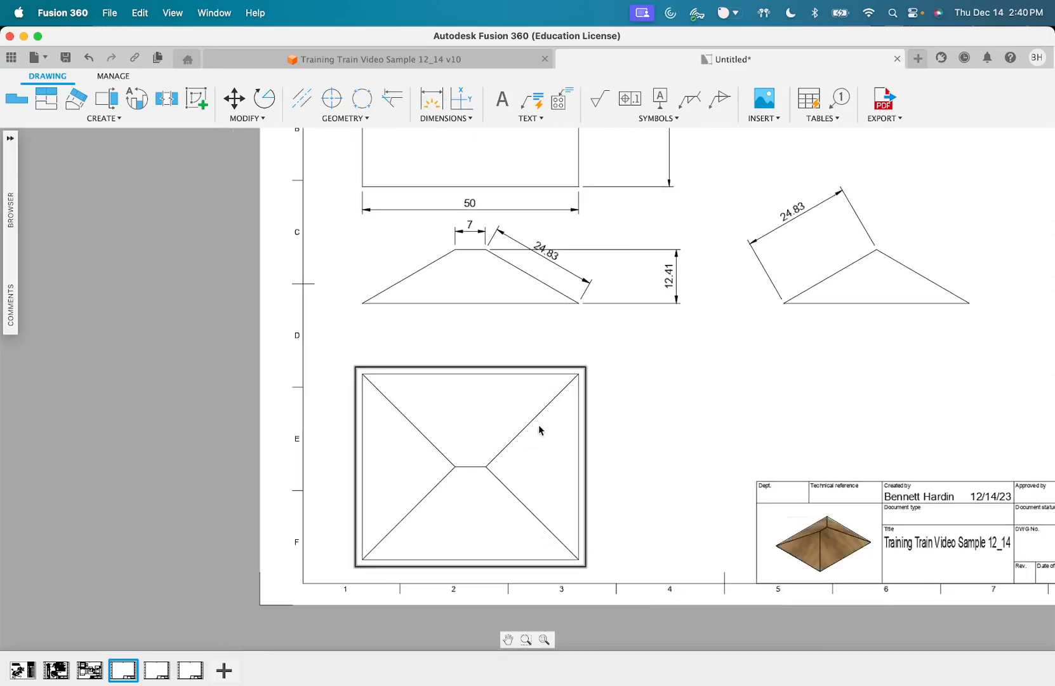
{"action": "key", "text": "d"}
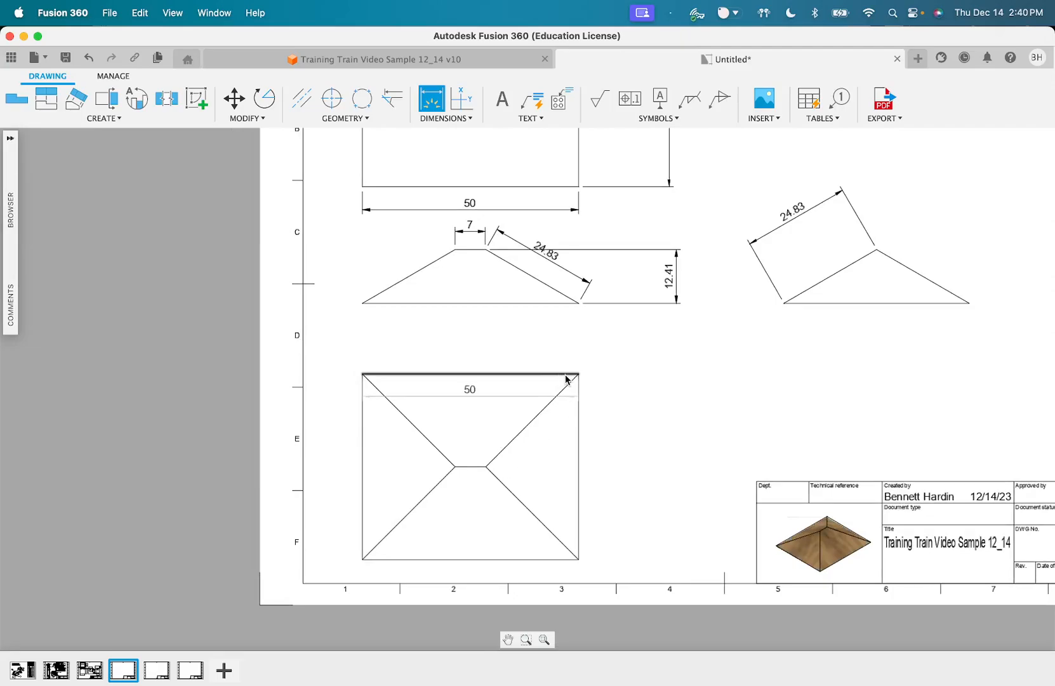
{"action": "left_click", "coordinate": [567, 379]}
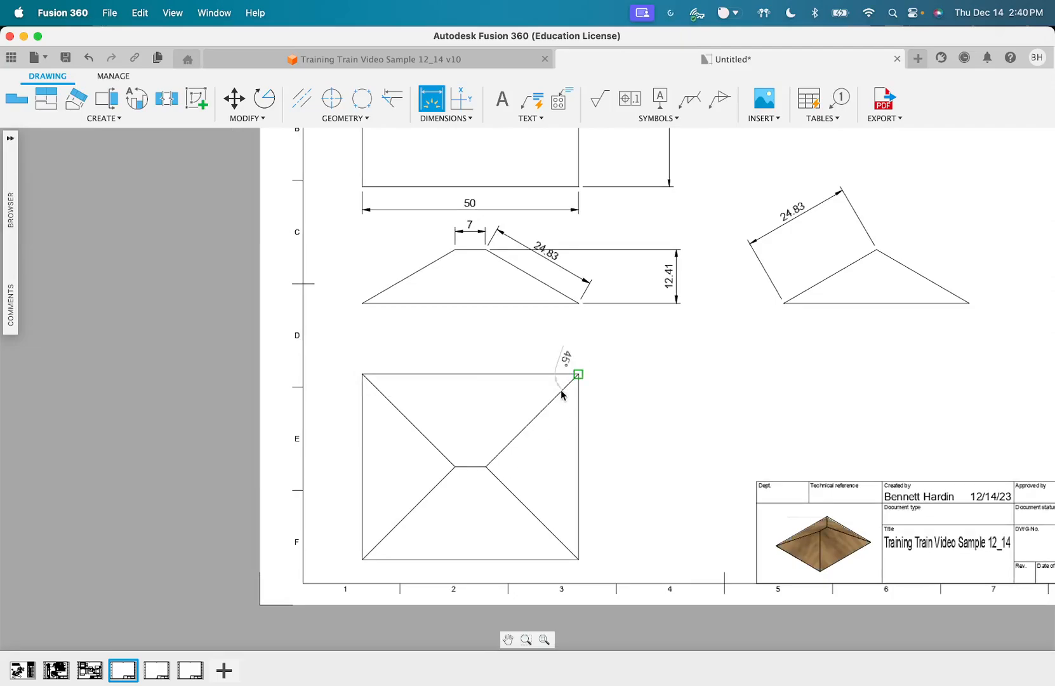
{"action": "left_click", "coordinate": [560, 375]}
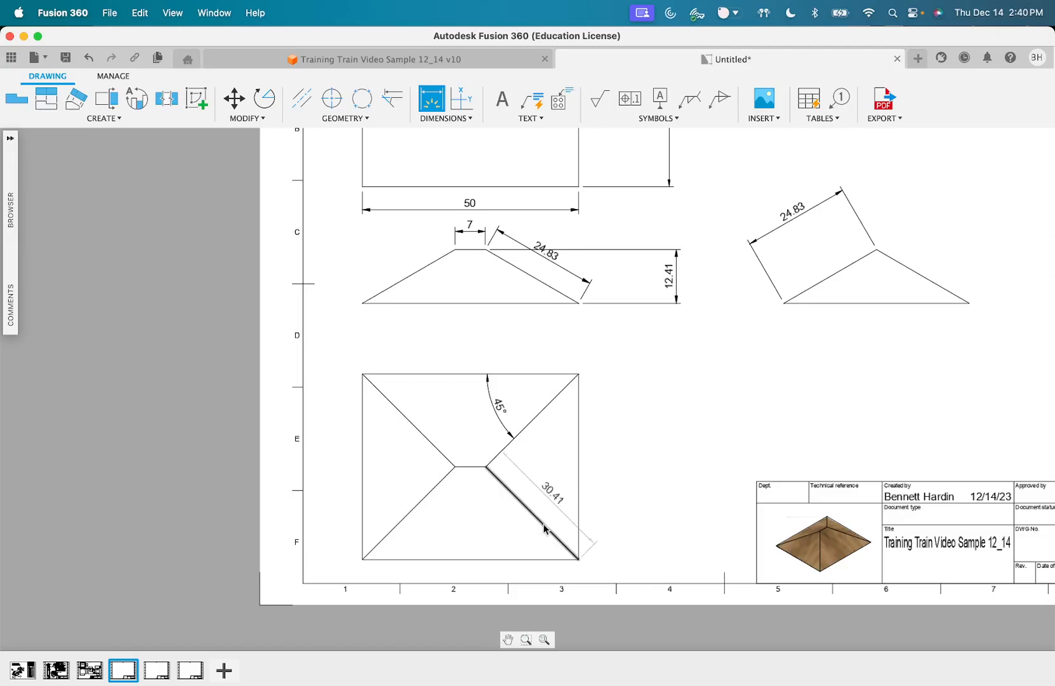
{"action": "left_click", "coordinate": [559, 539]}
{"action": "left_click", "coordinate": [577, 513]}
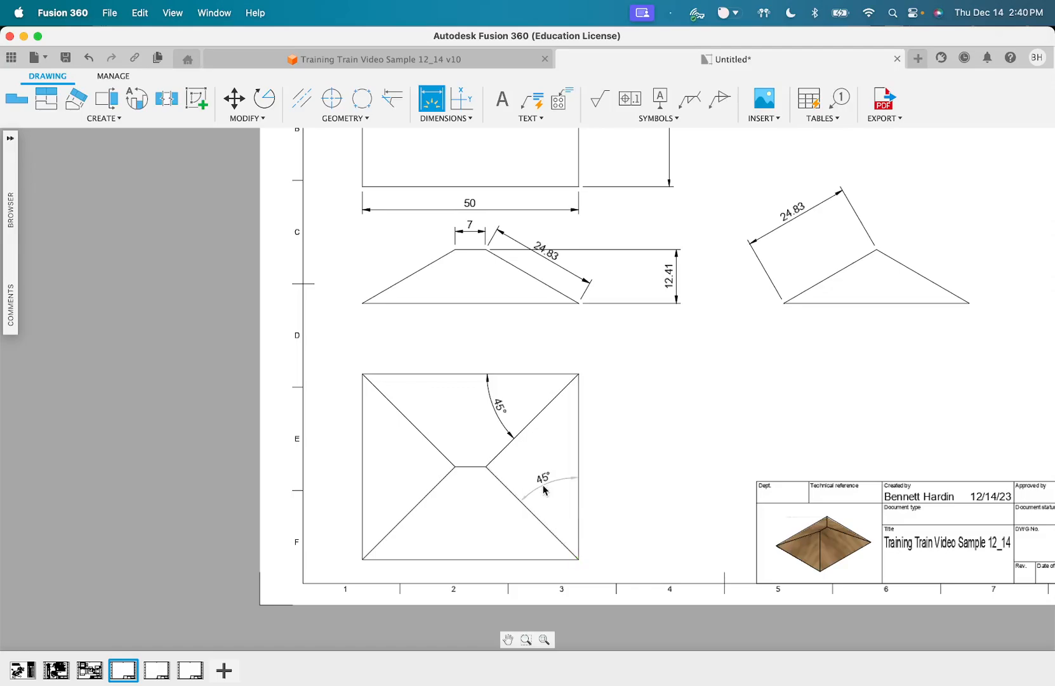
{"action": "key", "text": "Escape"}
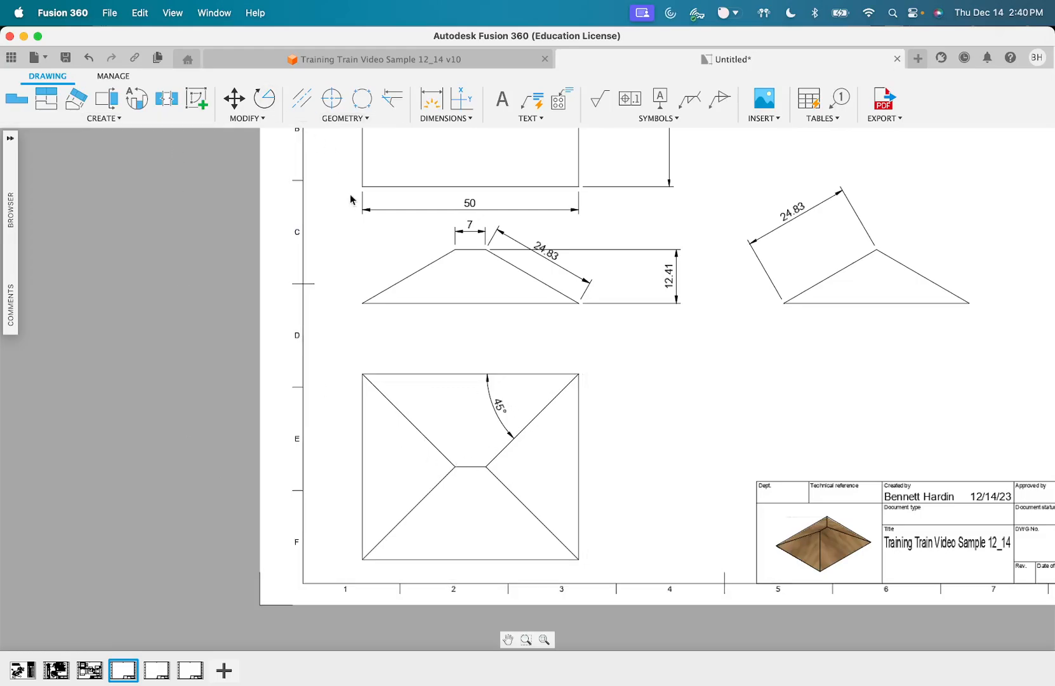
Add an angular dimension between the two left diagonals in the view below the front view
{"action": "key", "text": "d"}
{"action": "left_click", "coordinate": [409, 432]}
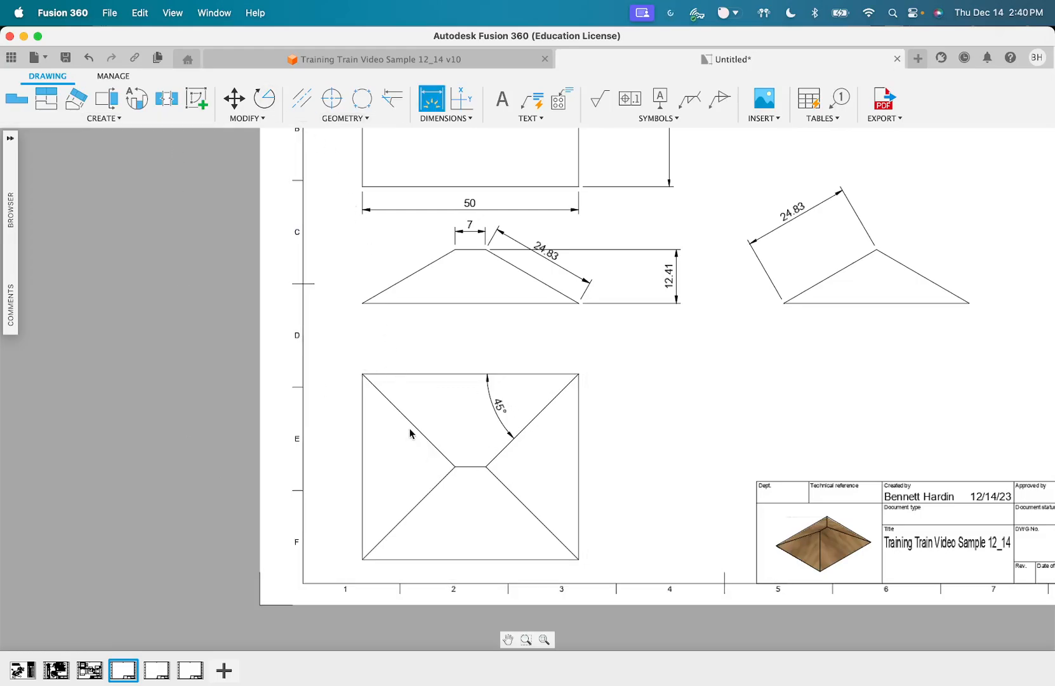
{"action": "left_click", "coordinate": [426, 496]}
{"action": "key", "text": "Escape"}
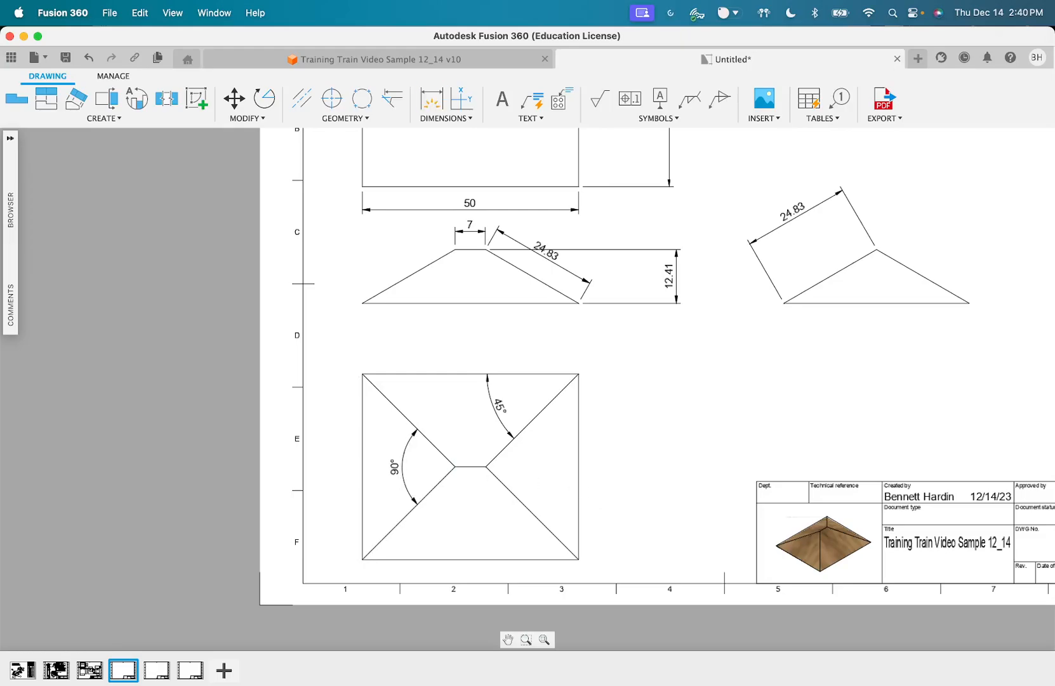
{"action": "scroll", "coordinate": [520, 468], "scroll_direction": "left", "scroll_amount": 2}
{"action": "scroll", "coordinate": [521, 468], "scroll_direction": "down", "scroll_amount": 2}
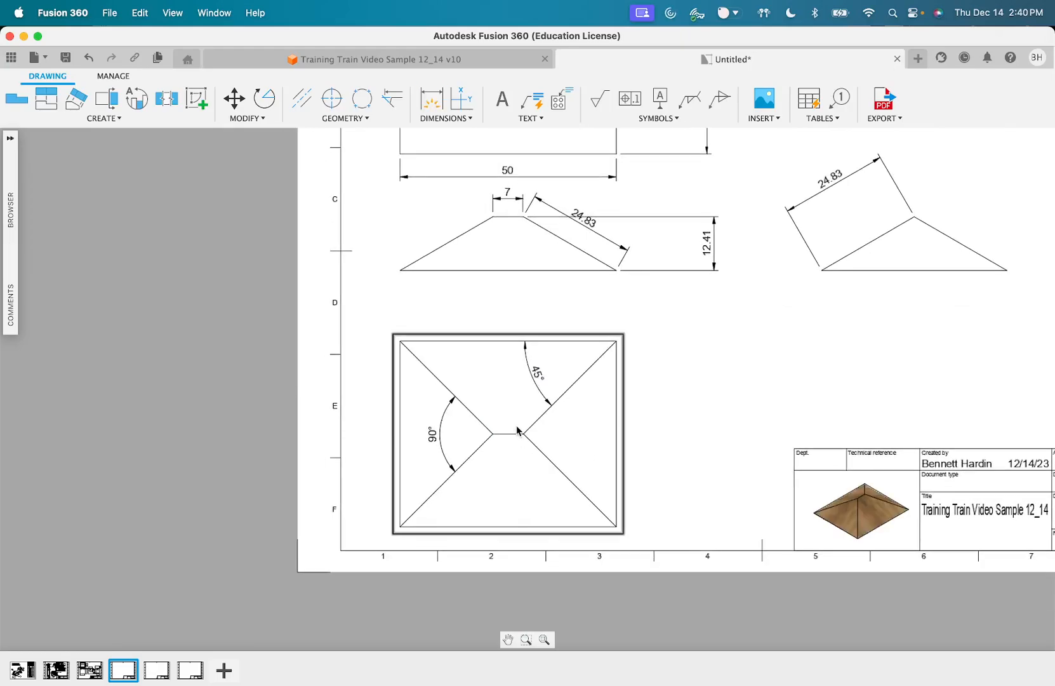
{"action": "scroll", "coordinate": [558, 426], "scroll_direction": "down", "scroll_amount": 3}
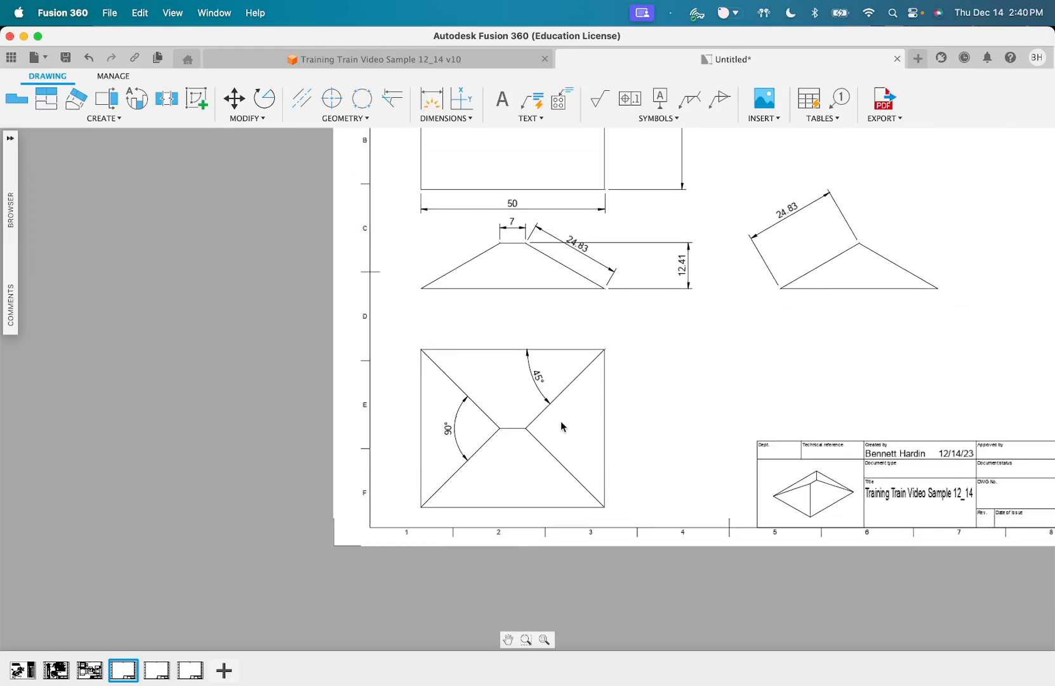
Delete the front view's right sloped-edge dimension and dimension the left sloped edge instead
{"action": "left_click", "coordinate": [560, 295]}
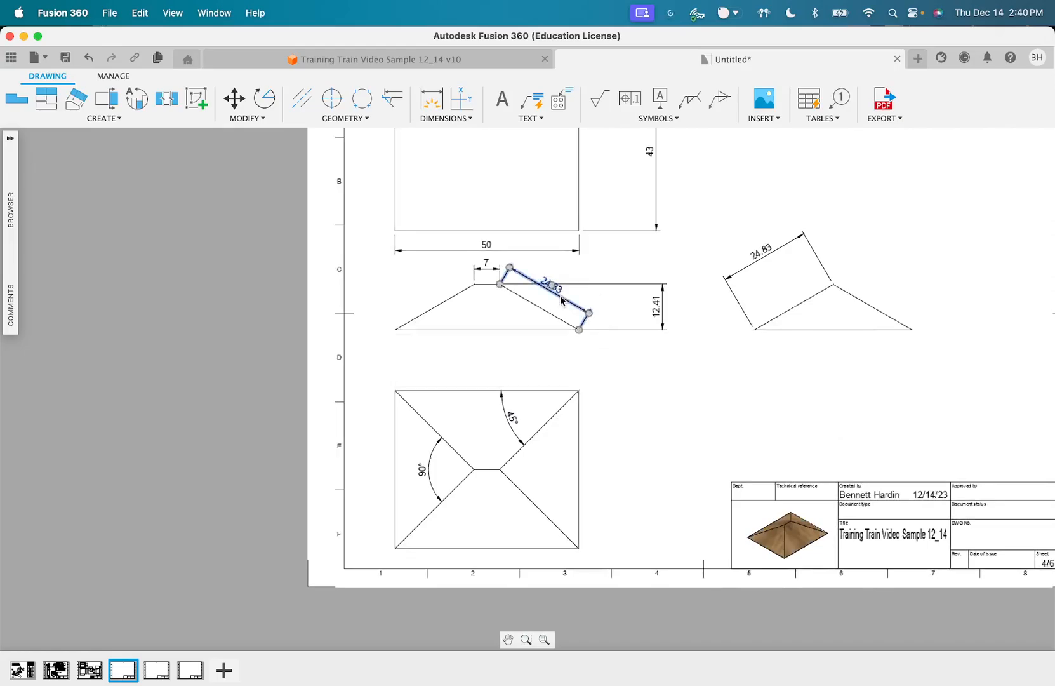
{"action": "key", "text": "Delete"}
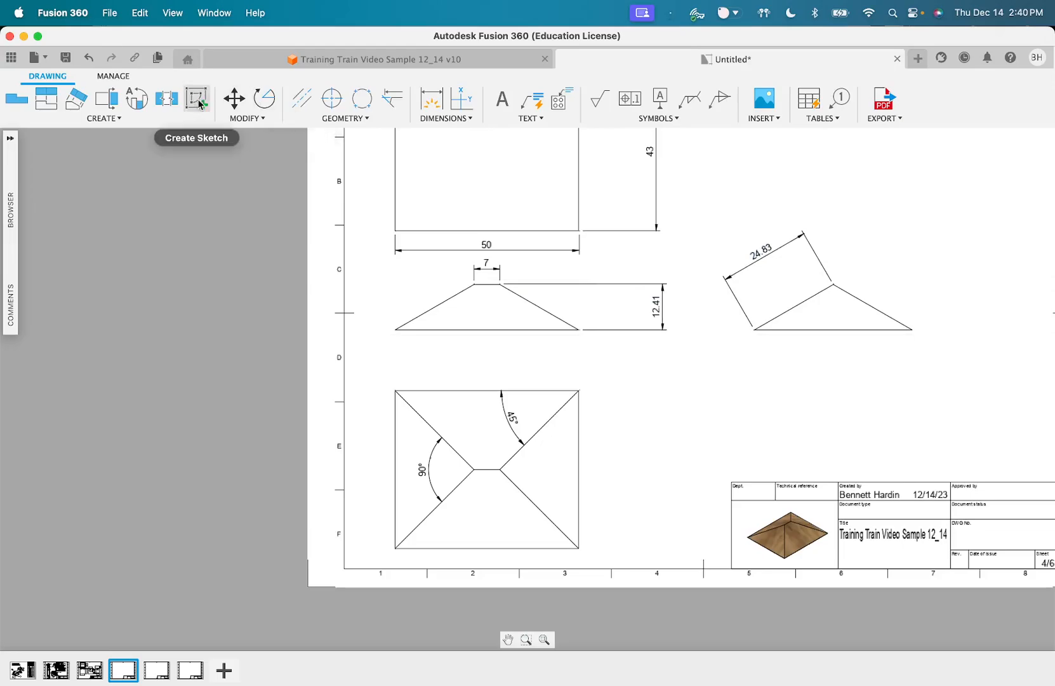
{"action": "key", "text": "s"}
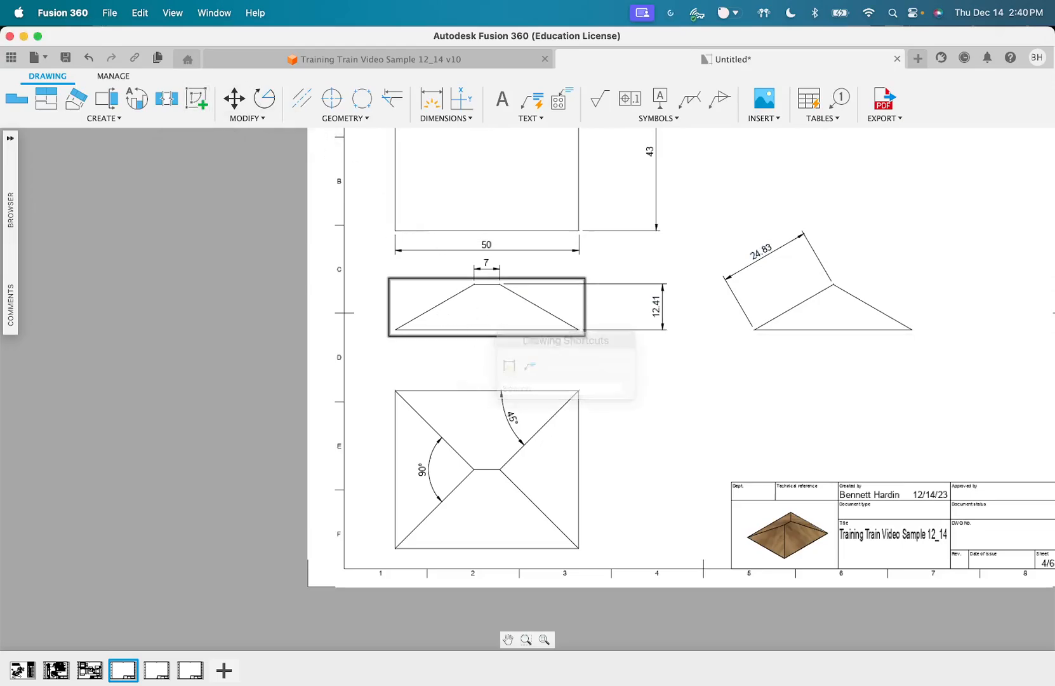
{"action": "key", "text": "d"}
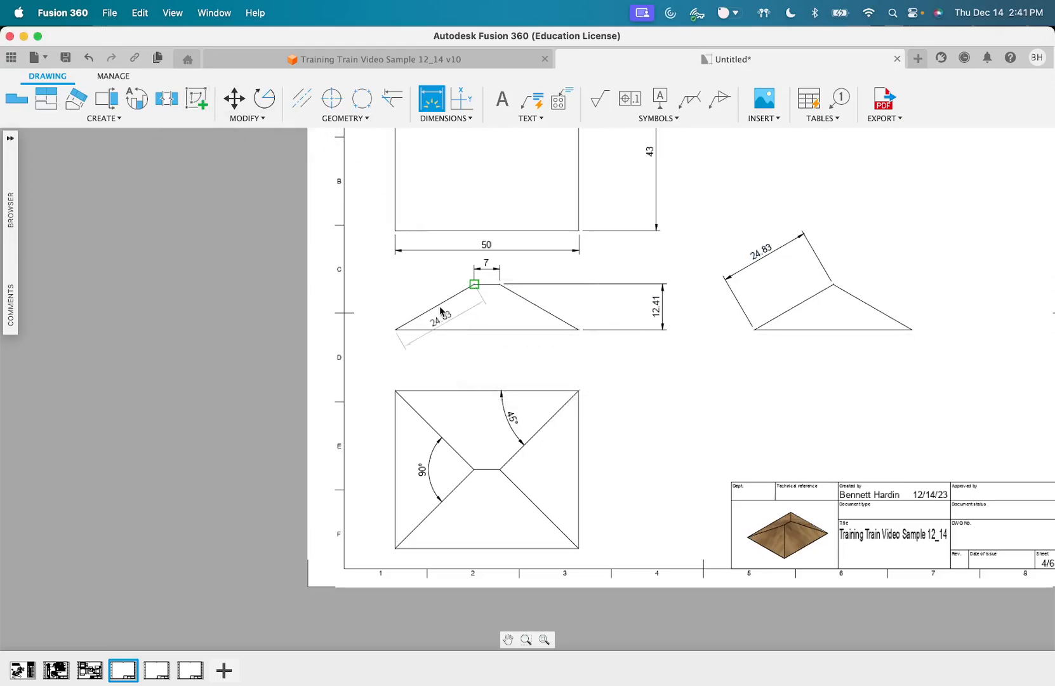
{"action": "left_click", "coordinate": [440, 308]}
{"action": "left_click", "coordinate": [405, 301]}
{"action": "key", "text": "Escape"}
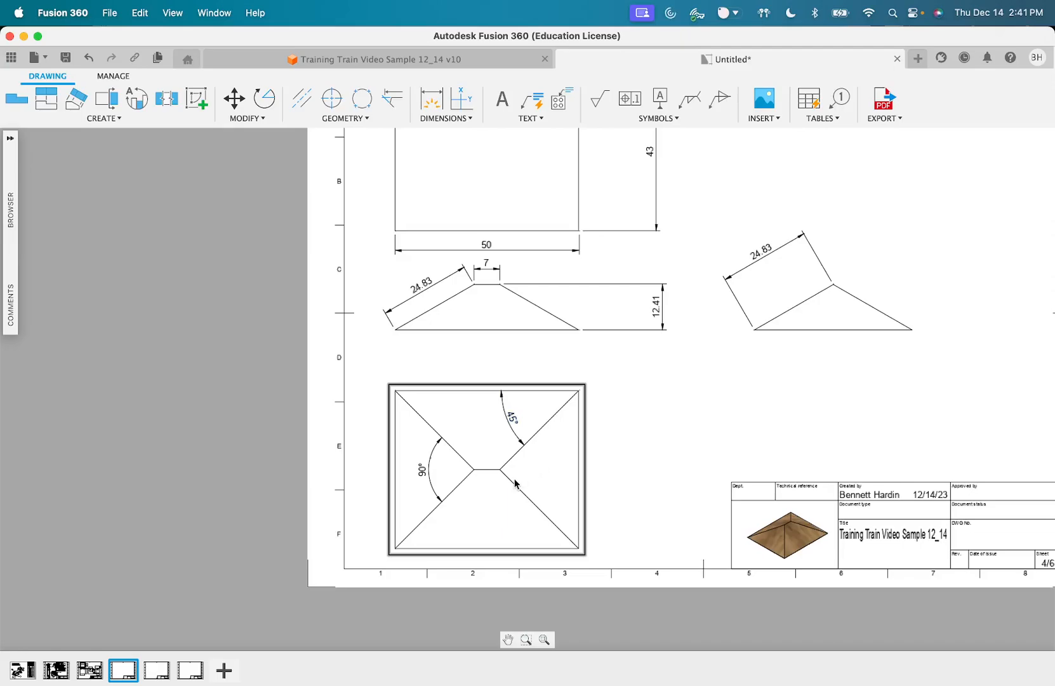
Dimension the horizontal distance from the short center edge's right end to the right edge in the view below the front view
{"action": "left_click", "coordinate": [431, 98]}
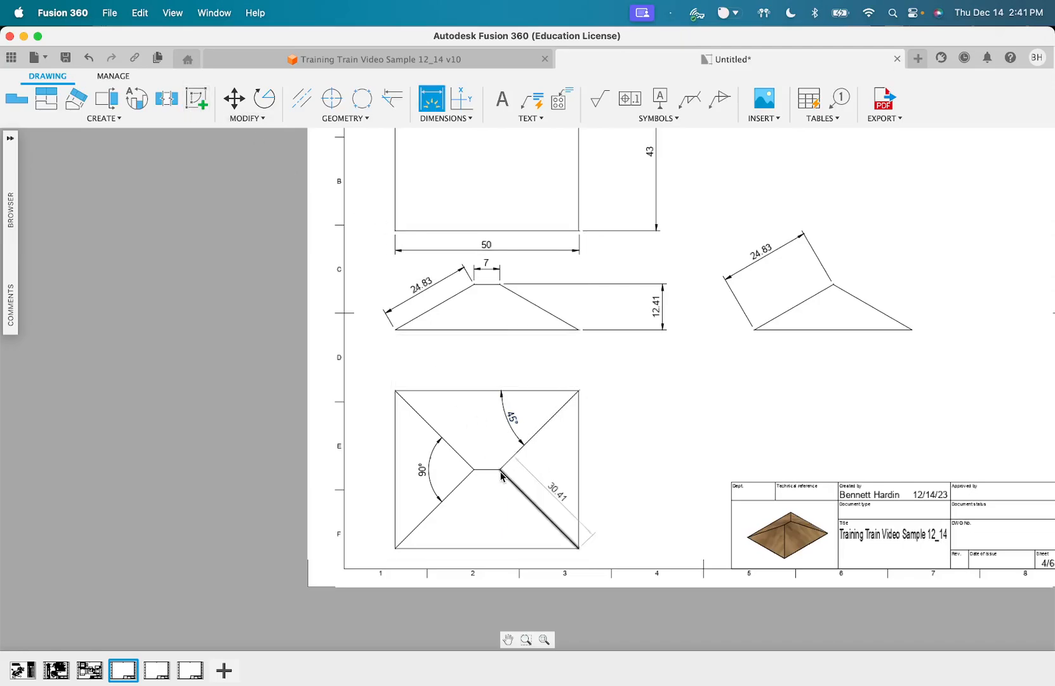
{"action": "left_click", "coordinate": [501, 471]}
{"action": "left_click", "coordinate": [581, 472]}
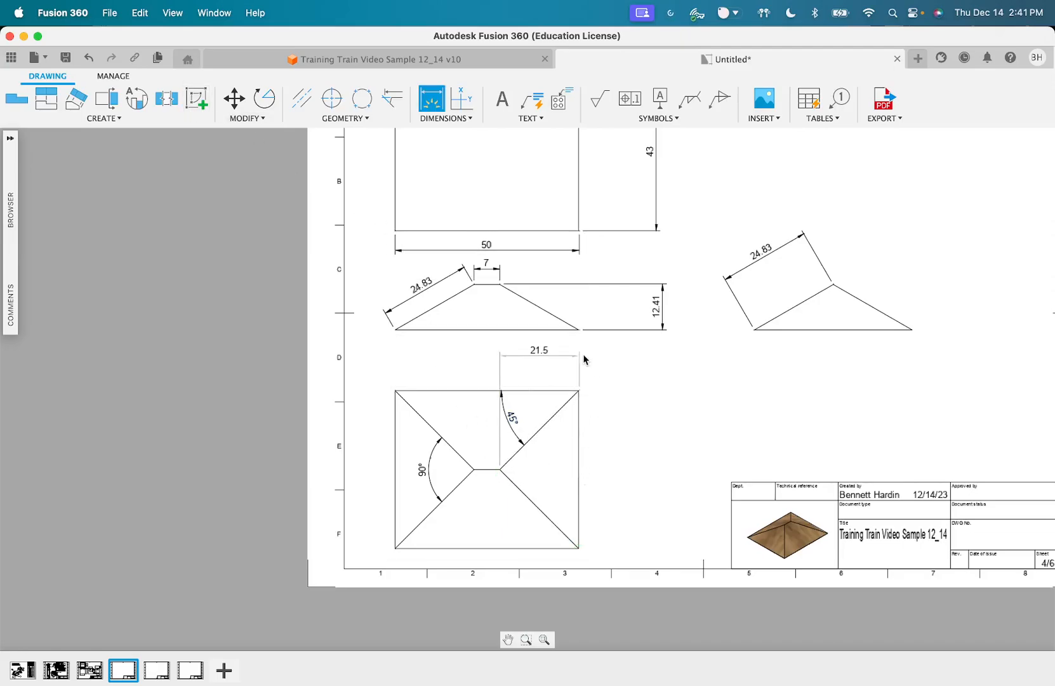
{"action": "left_click", "coordinate": [582, 360]}
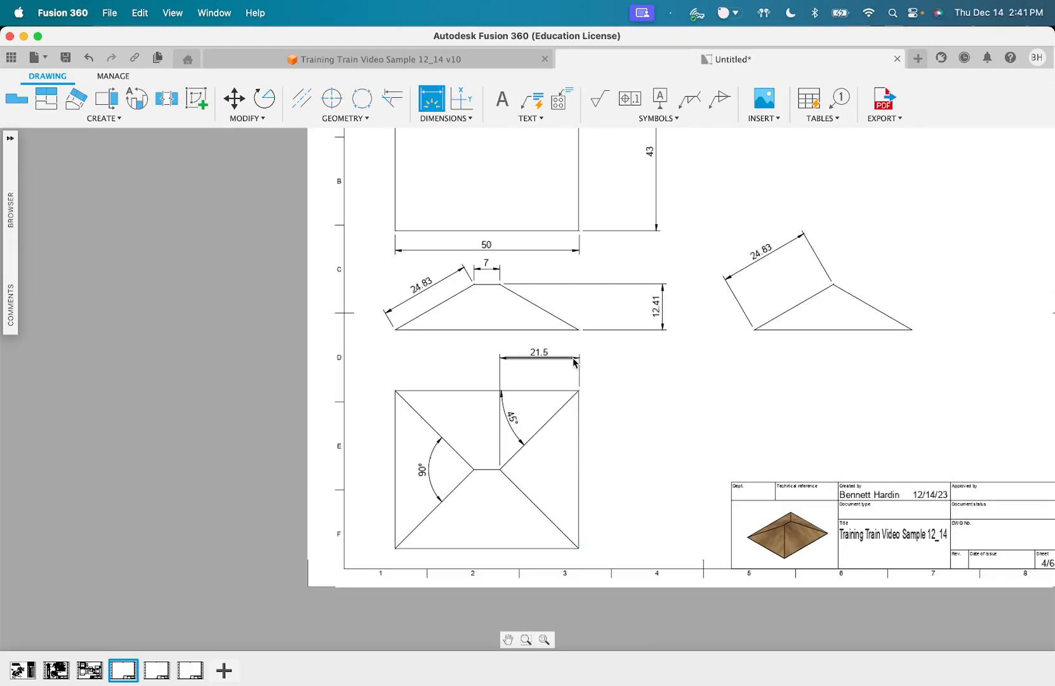
Dimension the vertical distance between the short center edge and the top edge, and place that dimension left of the view
{"action": "left_click", "coordinate": [484, 469]}
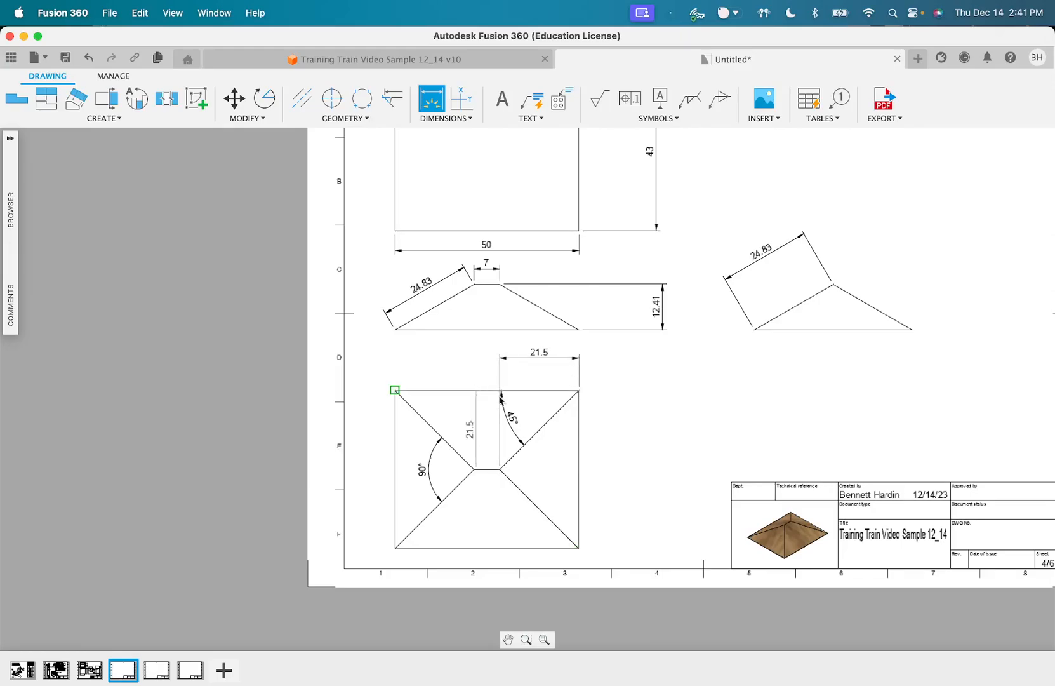
{"action": "left_click", "coordinate": [394, 390]}
{"action": "left_click", "coordinate": [640, 436]}
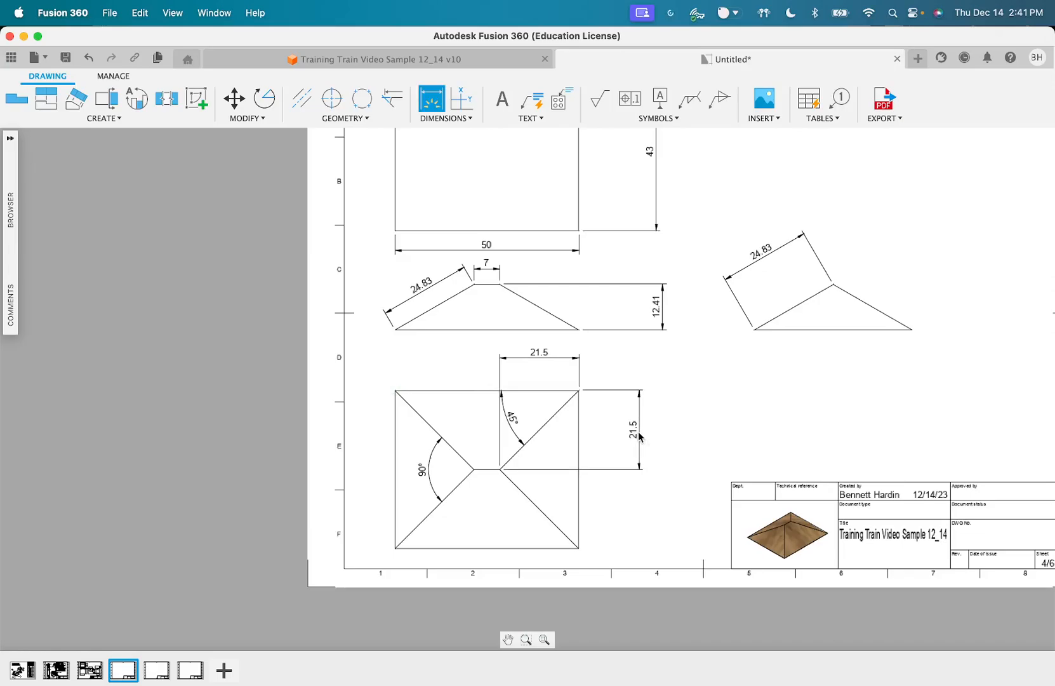
{"action": "key", "text": "Escape"}
{"action": "scroll", "coordinate": [639, 436], "scroll_direction": "down", "scroll_amount": 2}
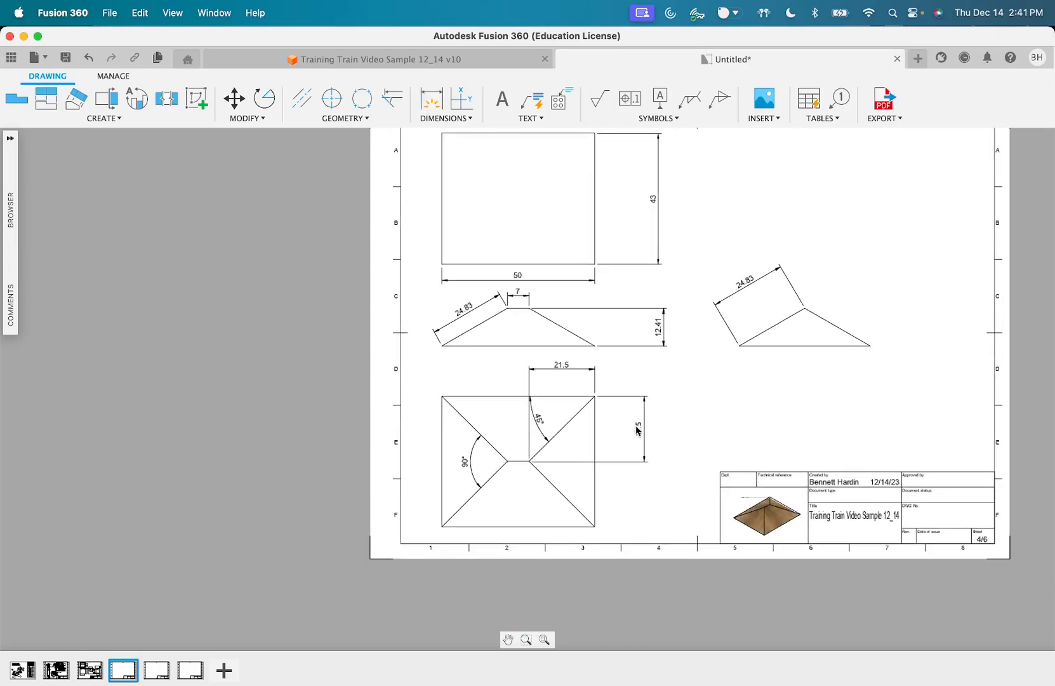
{"action": "left_click", "coordinate": [640, 429]}
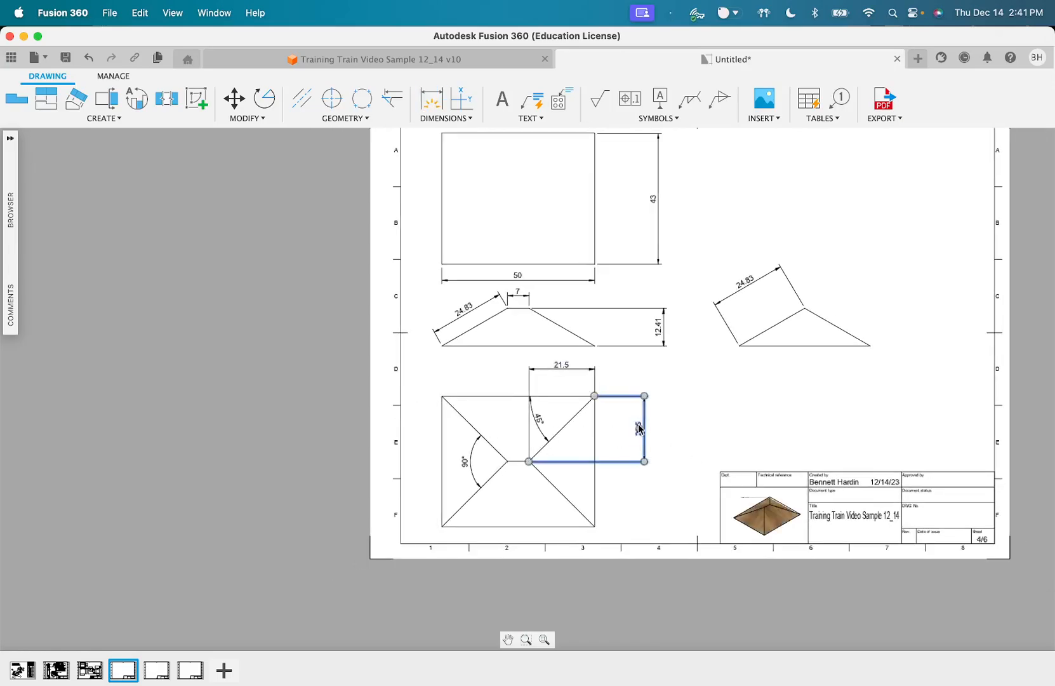
{"action": "left_click_drag", "start_coordinate": [639, 429], "coordinate": [420, 430]}
{"action": "left_click", "coordinate": [678, 437]}
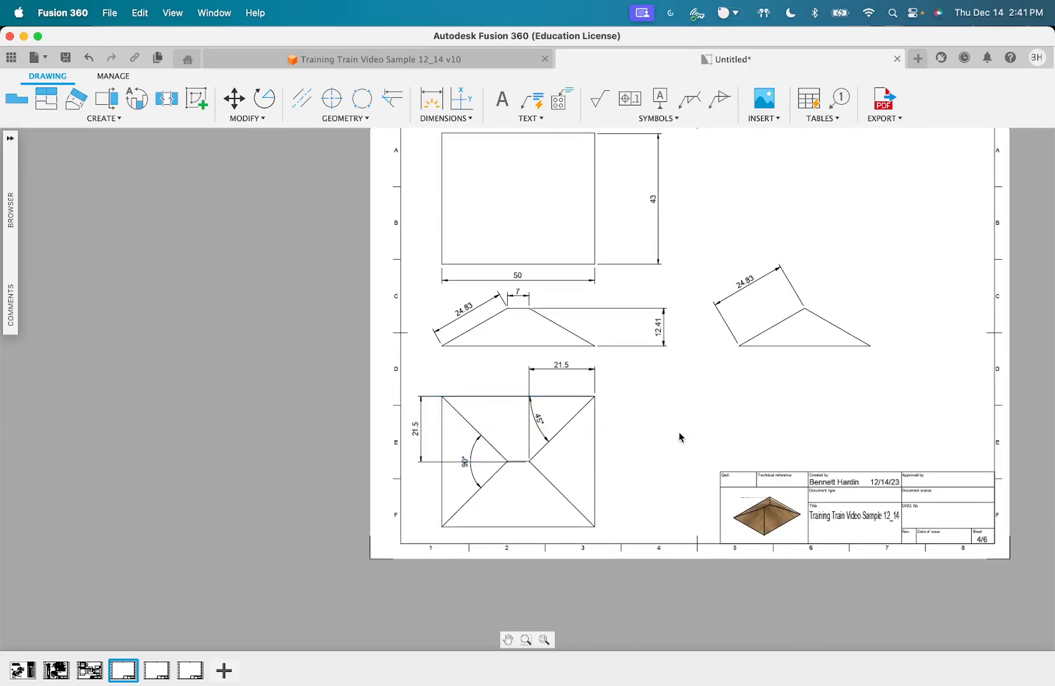
Set the second title line in sheet four's title block to "Training Train Cabin Top"
{"action": "scroll", "coordinate": [679, 432], "scroll_direction": "down", "scroll_amount": 2}
{"action": "scroll", "coordinate": [878, 512], "scroll_direction": "up", "scroll_amount": 2}
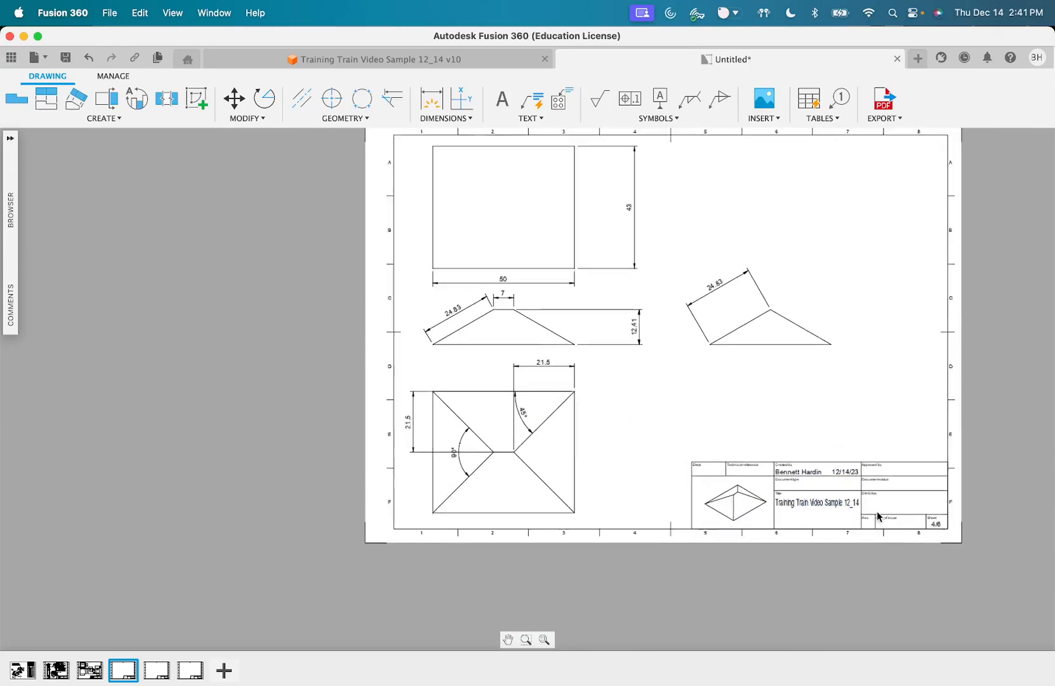
{"action": "scroll", "coordinate": [877, 512], "scroll_direction": "up", "scroll_amount": 1}
{"action": "double_click", "coordinate": [790, 524]}
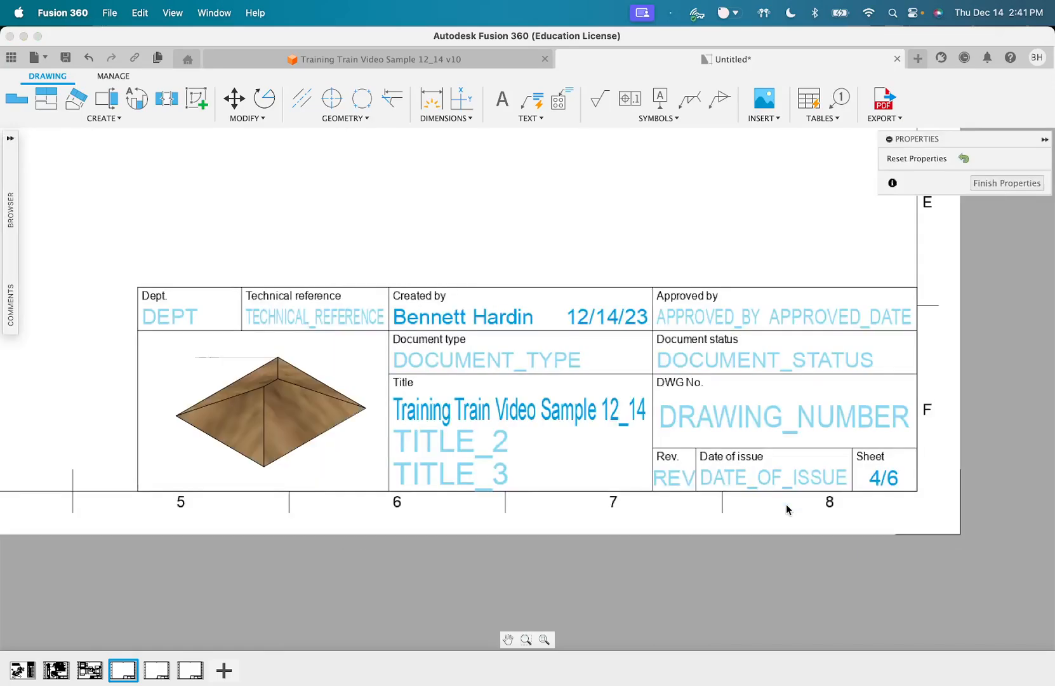
{"action": "left_click", "coordinate": [462, 439]}
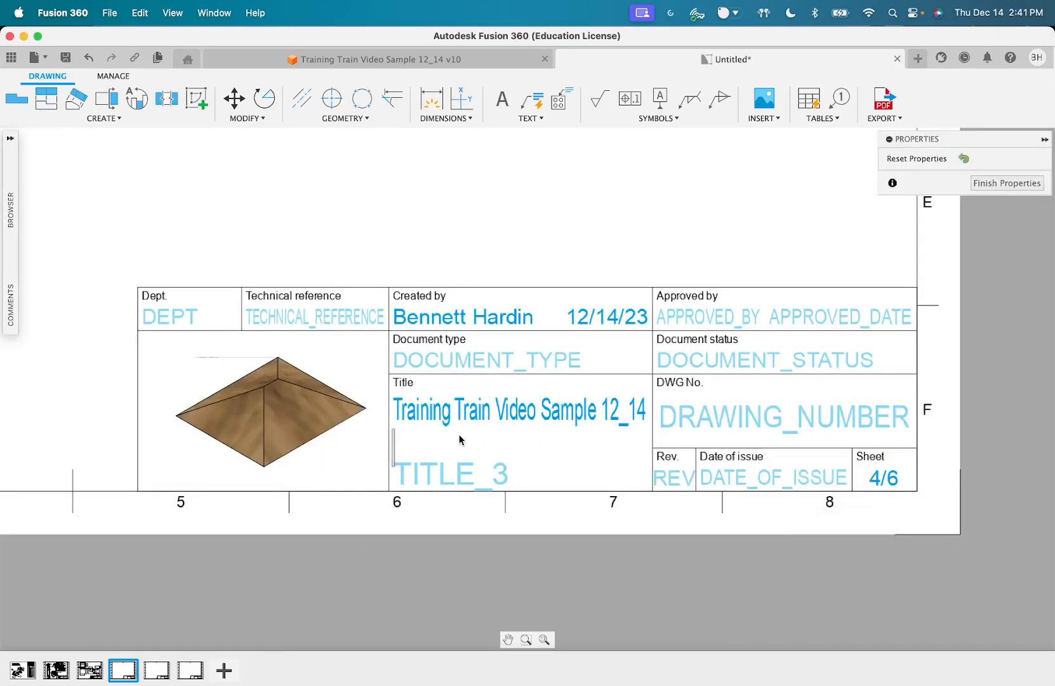
{"action": "type", "text": "Tr"}
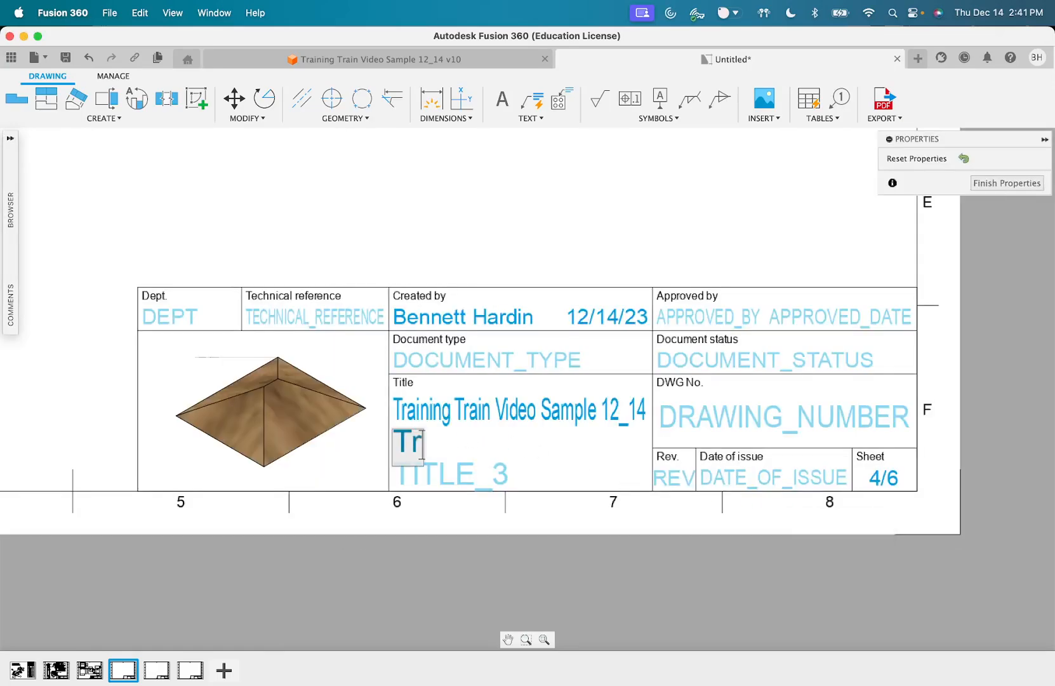
{"action": "type", "text": "aining Tr"}
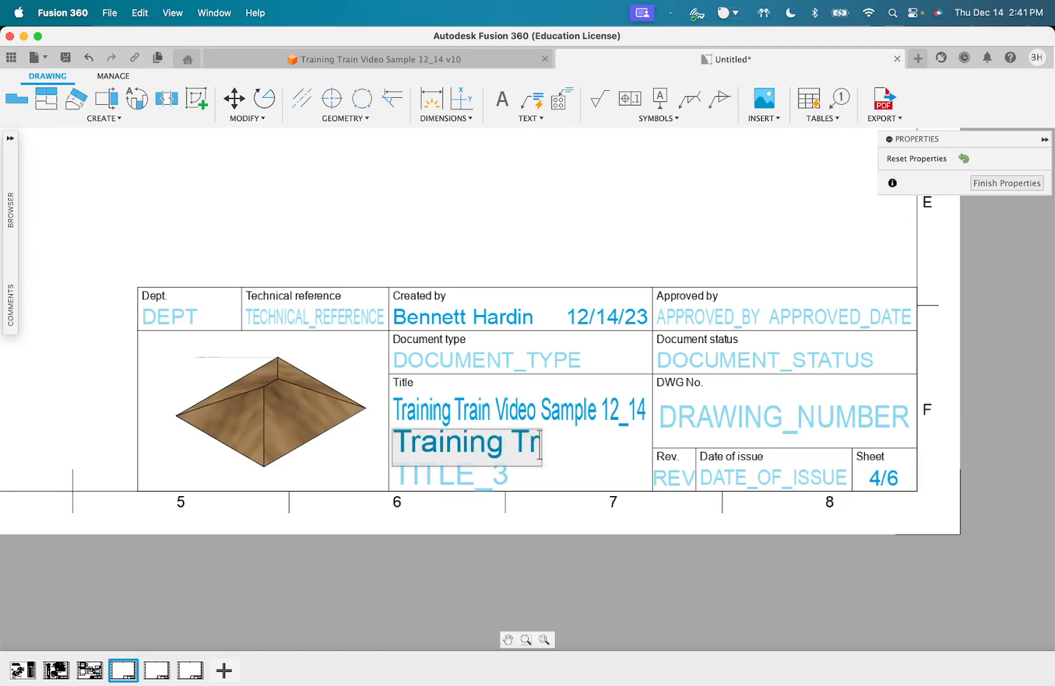
{"action": "type", "text": "ain Cabin Top"}
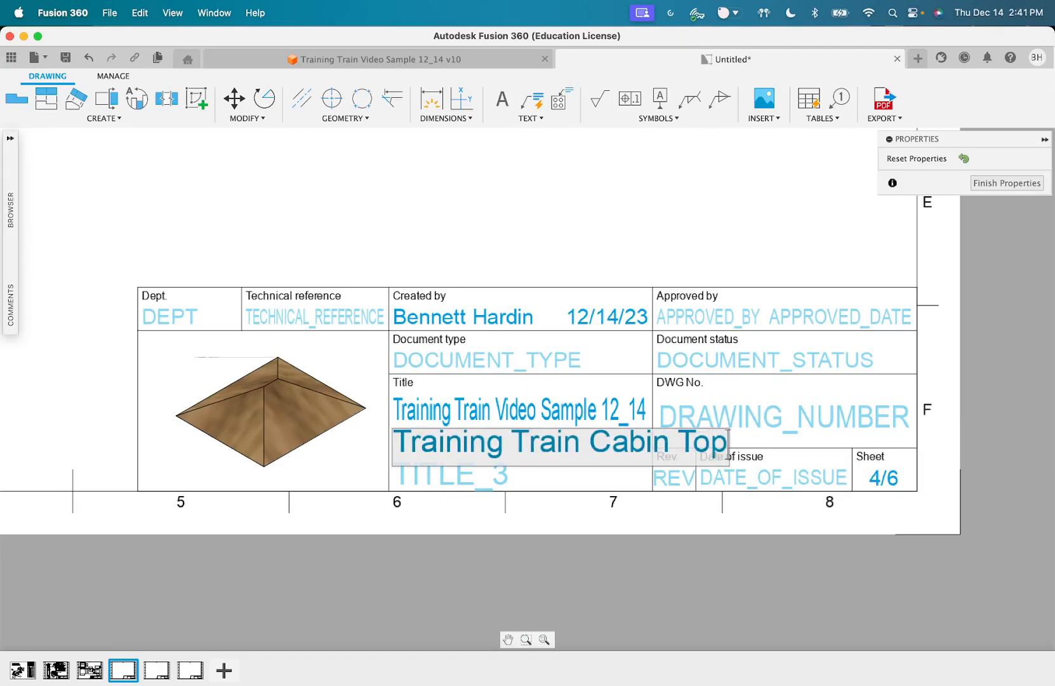
{"action": "key", "text": "Return"}
Set the third title line to "Scale 2:1" and finish editing the title block
{"action": "left_click", "coordinate": [457, 482]}
{"action": "type", "text": "Scaele"}
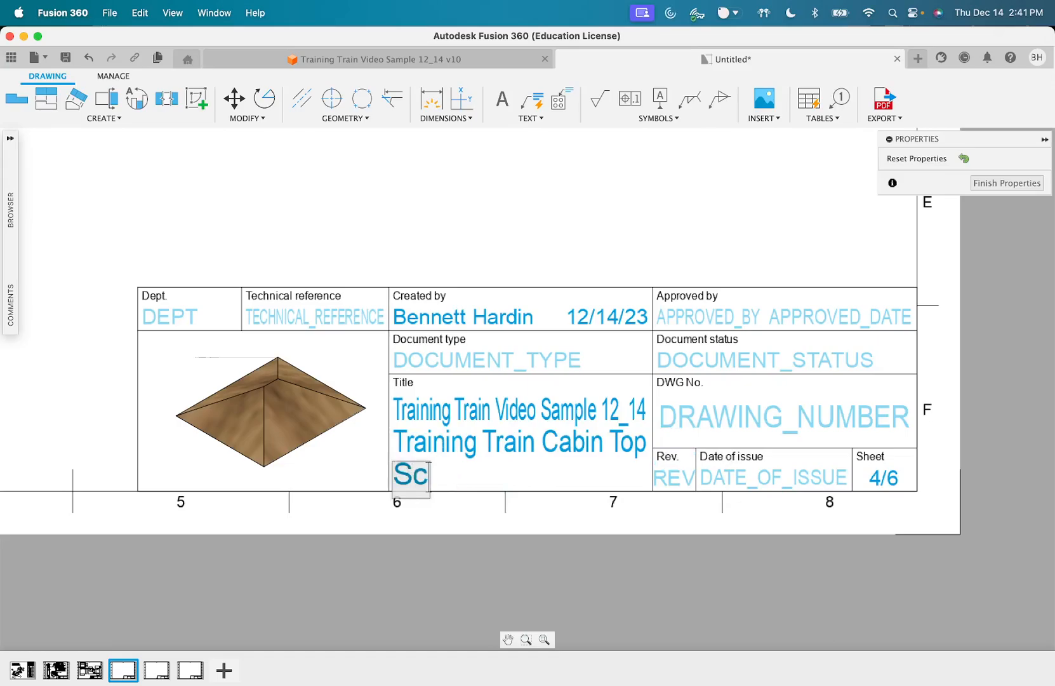
{"action": "key", "text": "BackSpace"}
{"action": "key", "text": "BackSpace"}
{"action": "key", "text": "BackSpace"}
{"action": "type", "text": "le 2:1"}
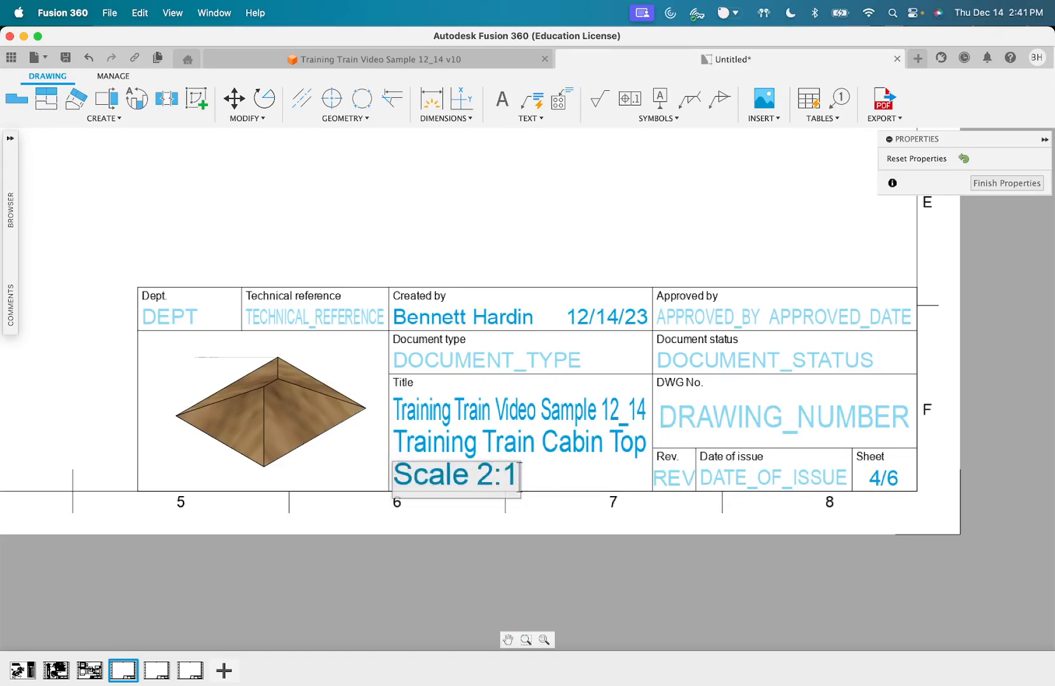
{"action": "key", "text": "Return"}
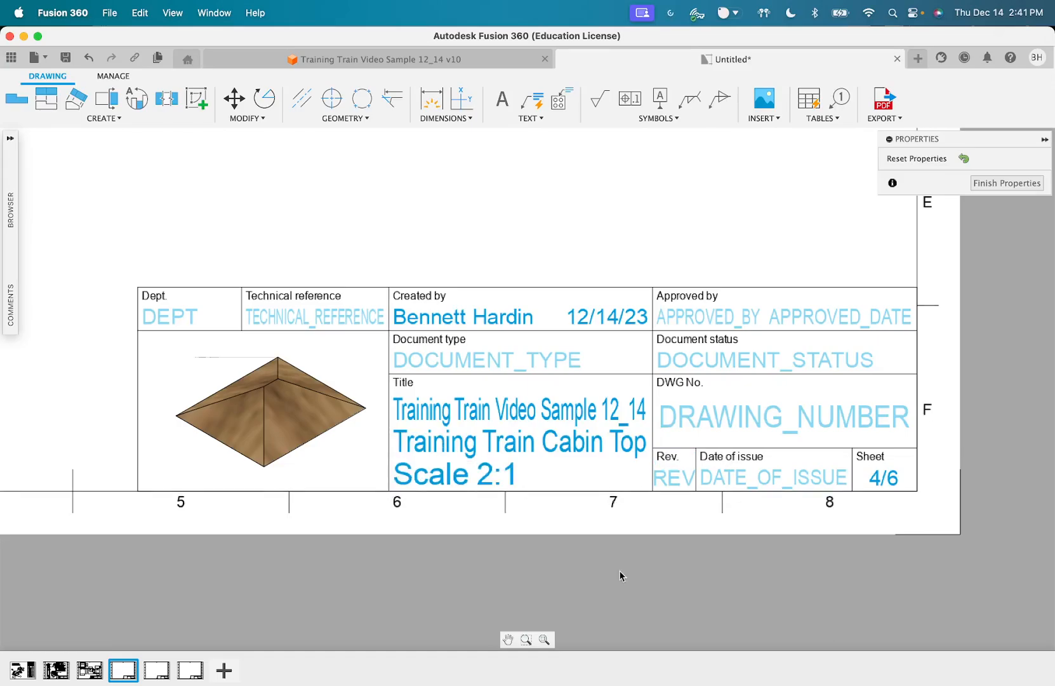
{"action": "left_click", "coordinate": [1006, 183]}
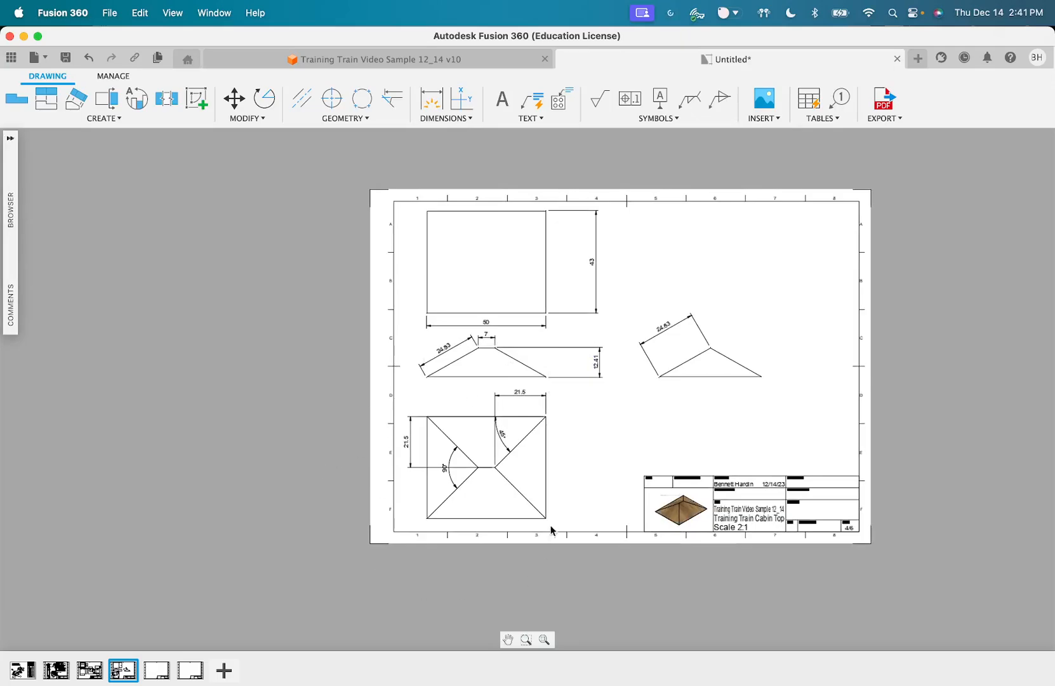
Place a front-orientation base view of the train at 2:1 scale on the left half of sheet five
{"action": "left_click", "coordinate": [169, 676]}
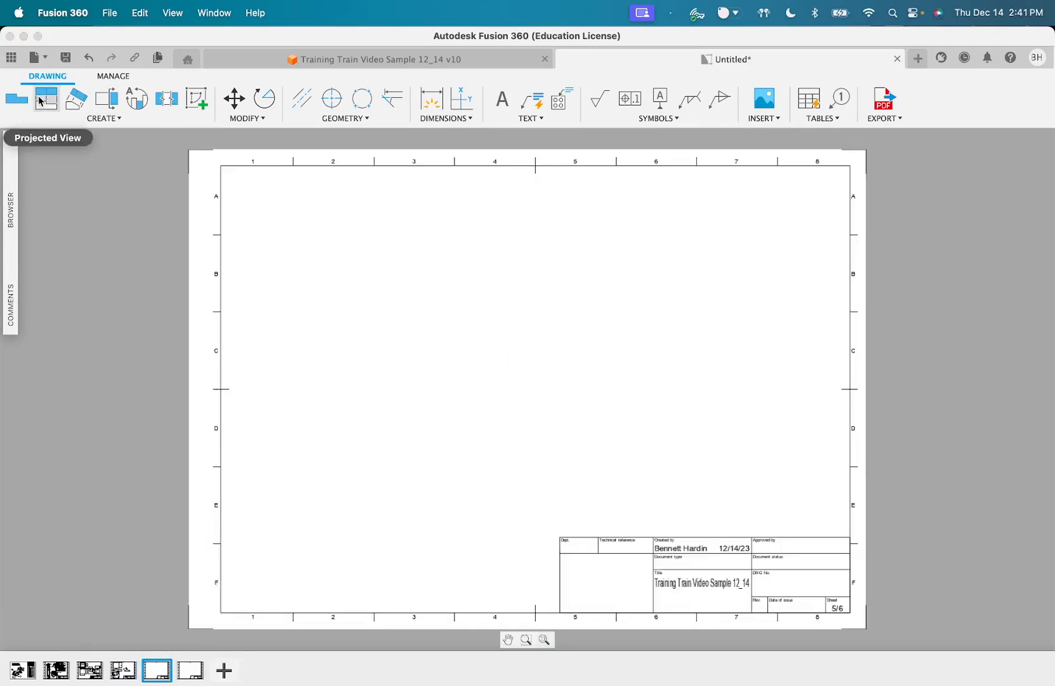
{"action": "left_click", "coordinate": [16, 98]}
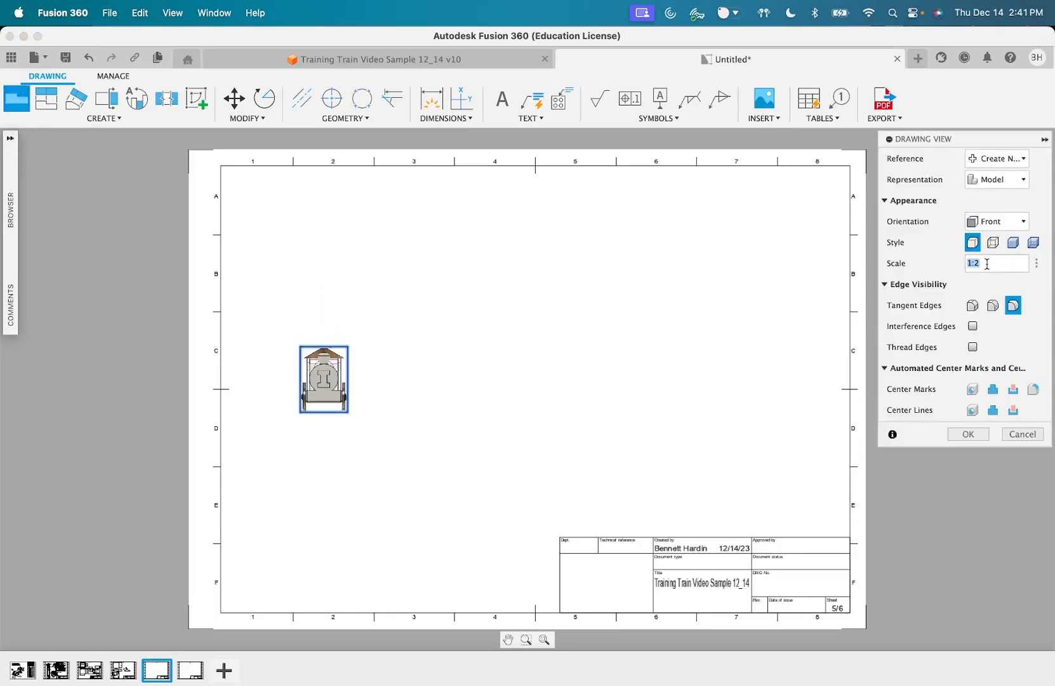
{"action": "key", "text": "Return"}
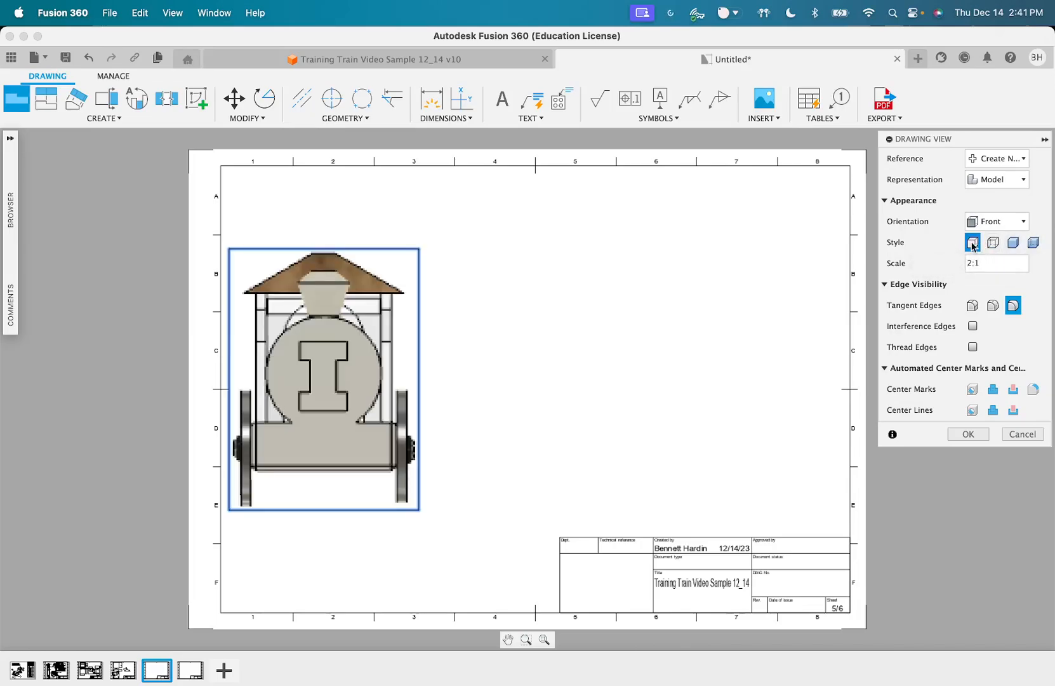
{"action": "left_click", "coordinate": [968, 434]}
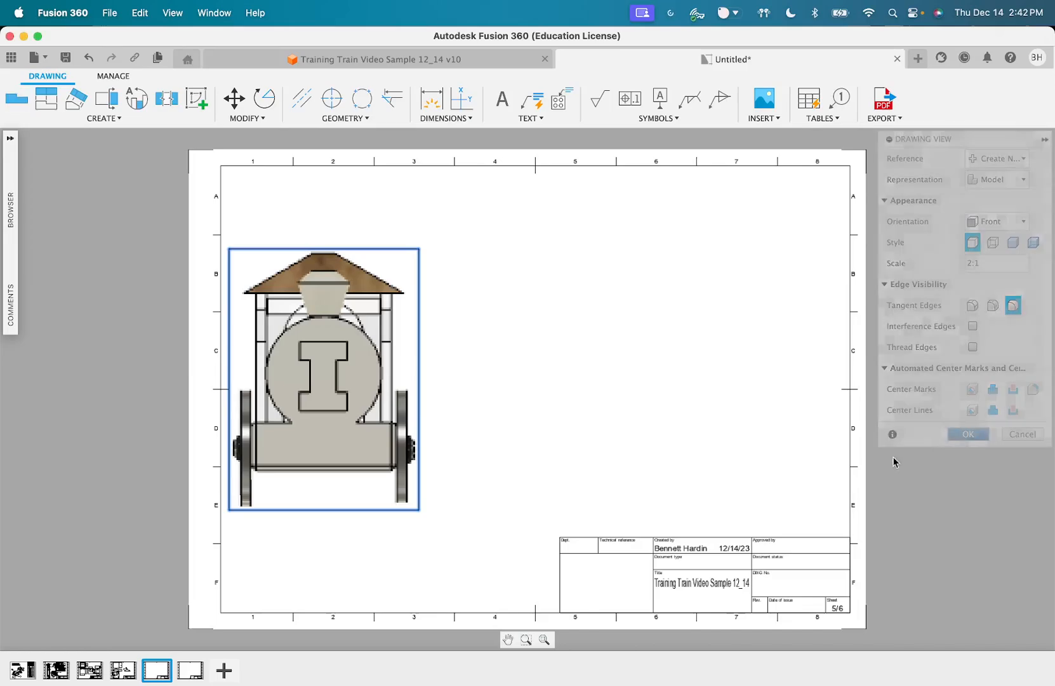
Suppress the train body, cabin, cabin top and all six wheels in sheet five's base view
{"action": "left_click", "coordinate": [11, 138]}
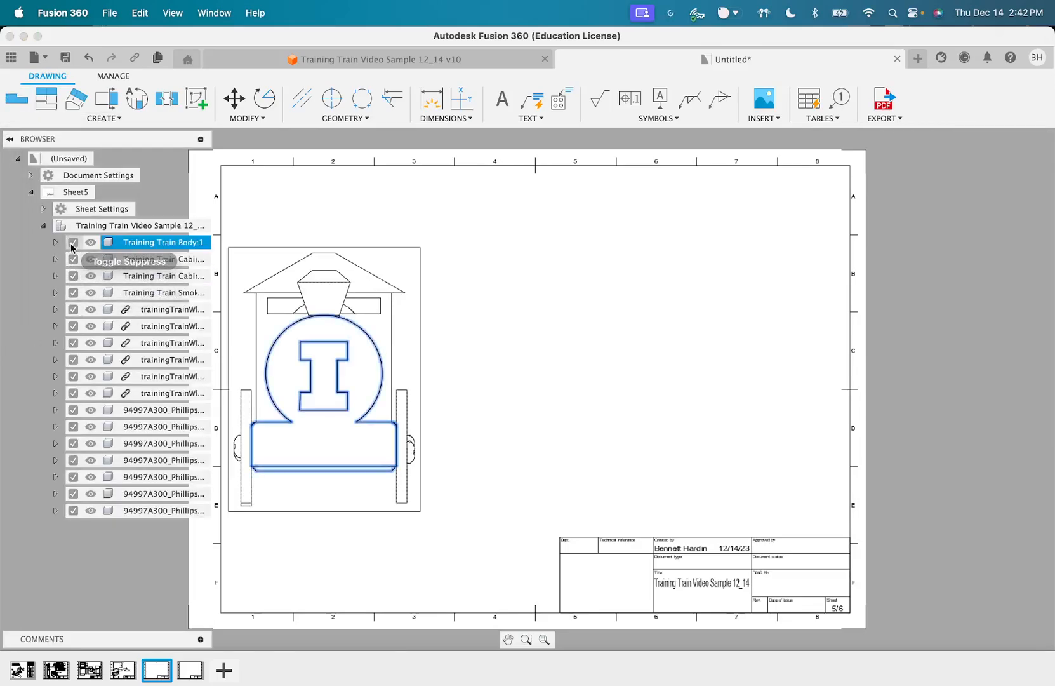
{"action": "left_click", "coordinate": [73, 242]}
{"action": "left_click", "coordinate": [73, 258]}
{"action": "left_click", "coordinate": [73, 276]}
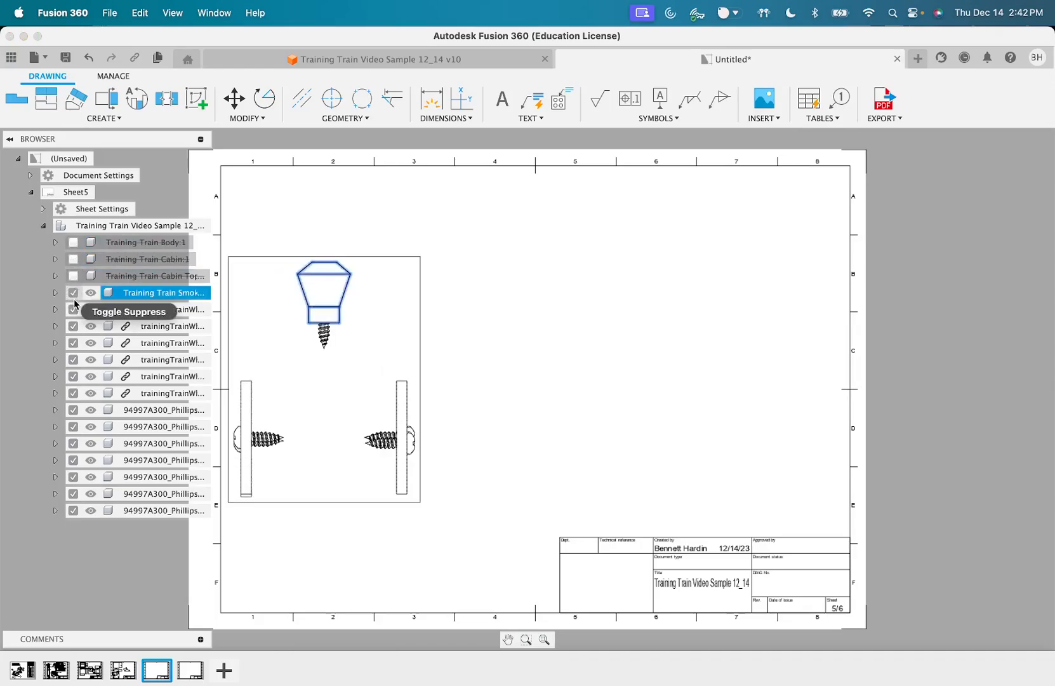
{"action": "left_click", "coordinate": [73, 309]}
{"action": "left_click", "coordinate": [73, 325]}
{"action": "left_click", "coordinate": [73, 342]}
{"action": "left_click", "coordinate": [73, 360]}
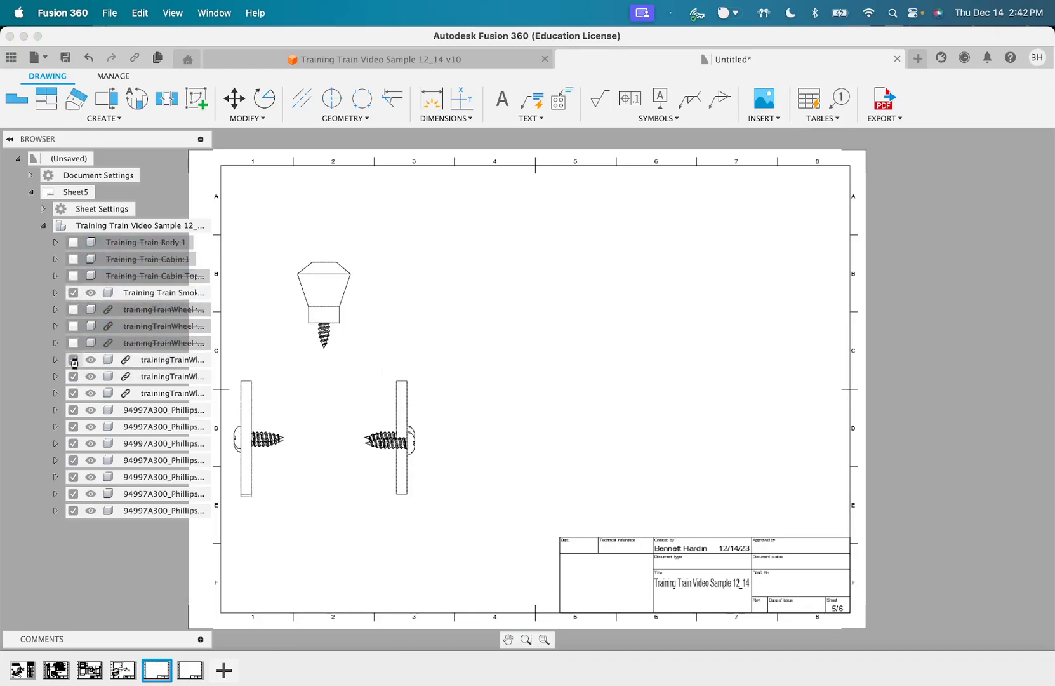
{"action": "left_click", "coordinate": [73, 376]}
{"action": "left_click", "coordinate": [73, 393]}
Suppress all seven Phillips screws in the base view, leaving only the smokestack
{"action": "left_click", "coordinate": [73, 410]}
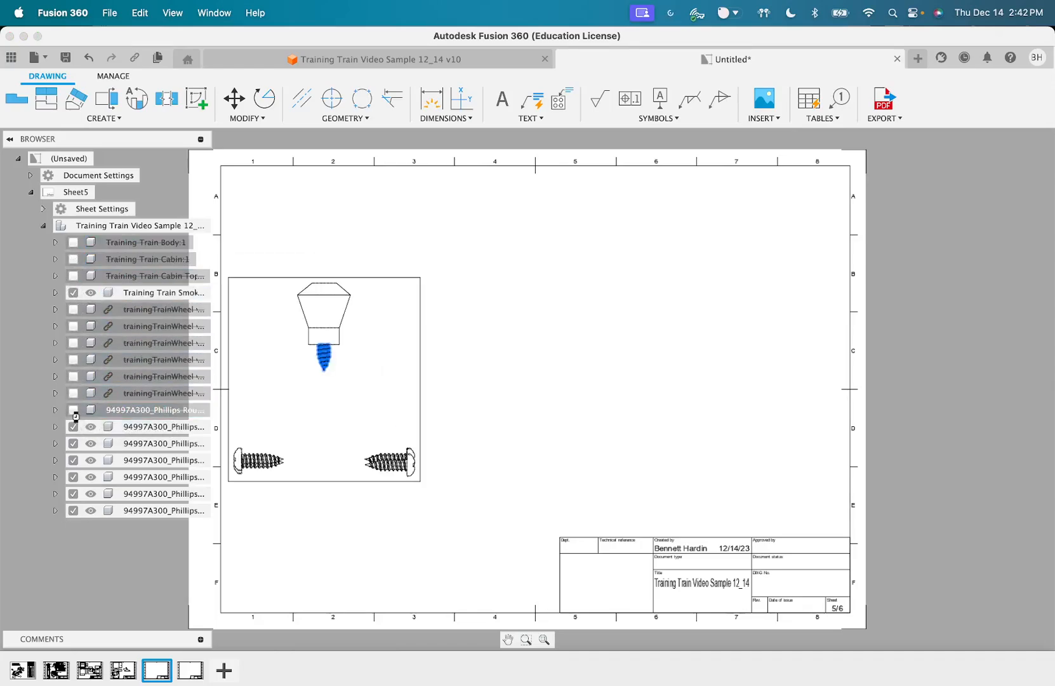
{"action": "left_click", "coordinate": [73, 426]}
{"action": "left_click", "coordinate": [73, 443]}
{"action": "left_click", "coordinate": [73, 459]}
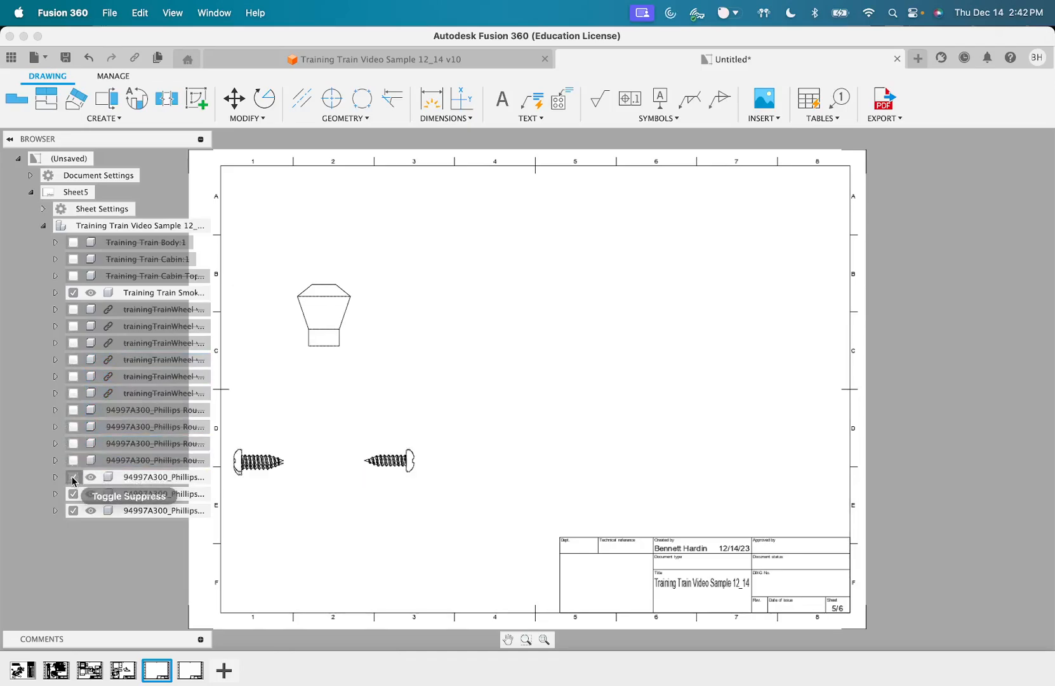
{"action": "left_click", "coordinate": [73, 477]}
{"action": "left_click", "coordinate": [73, 494]}
{"action": "left_click", "coordinate": [73, 511]}
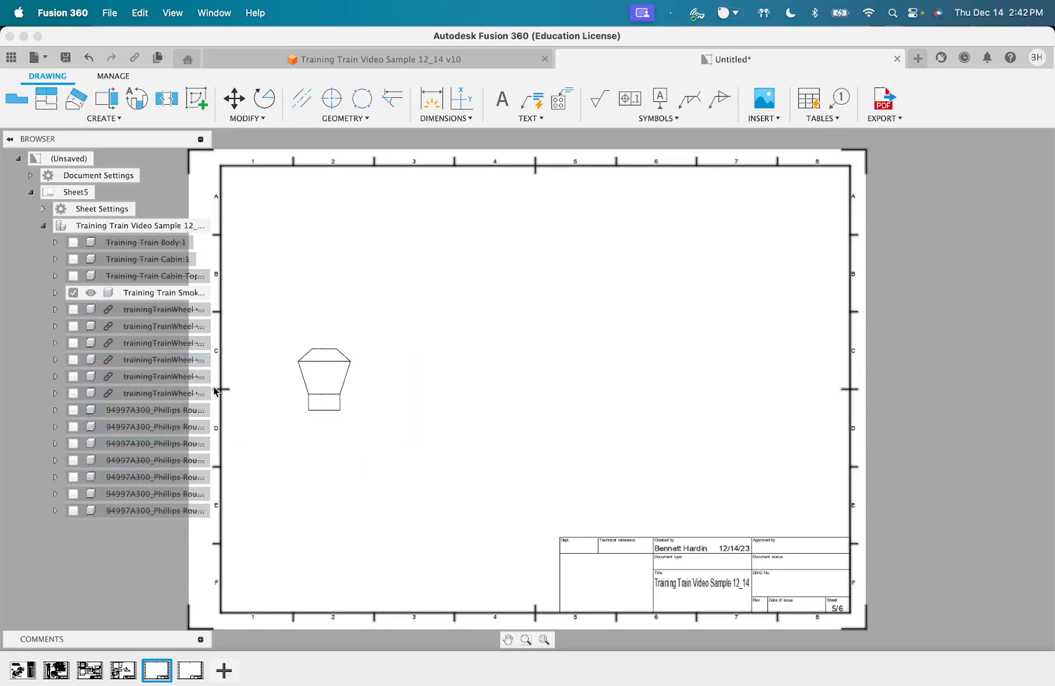
{"action": "left_click", "coordinate": [10, 137]}
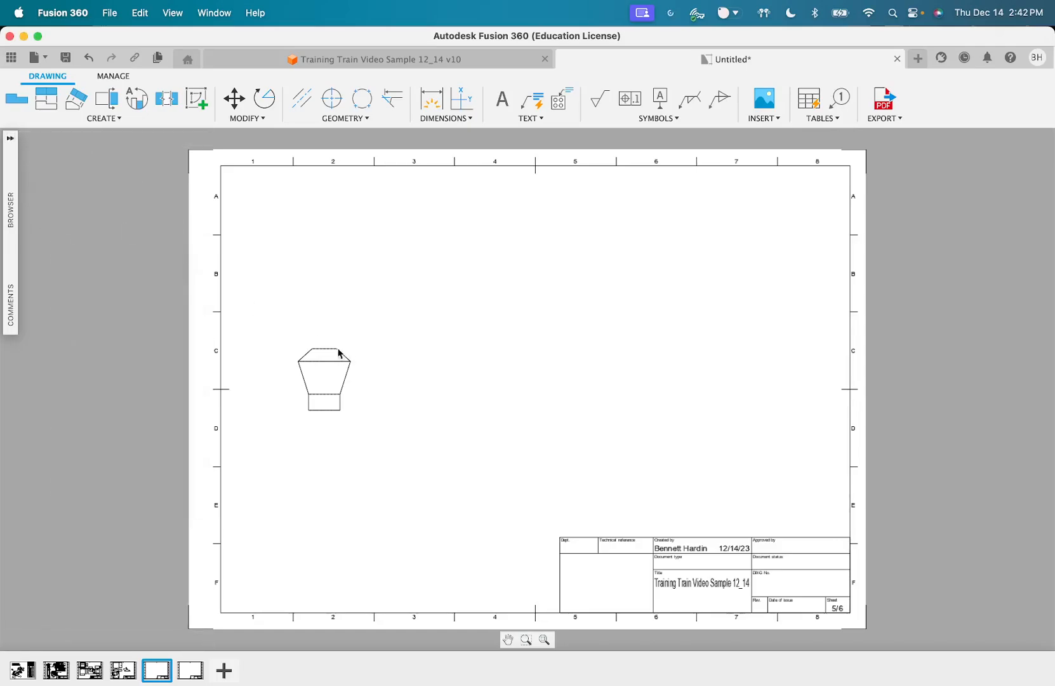
Project top, bottom and isometric views from the smokestack's front view, with the isometric view set diagonally below and beside it
{"action": "left_click", "coordinate": [46, 98]}
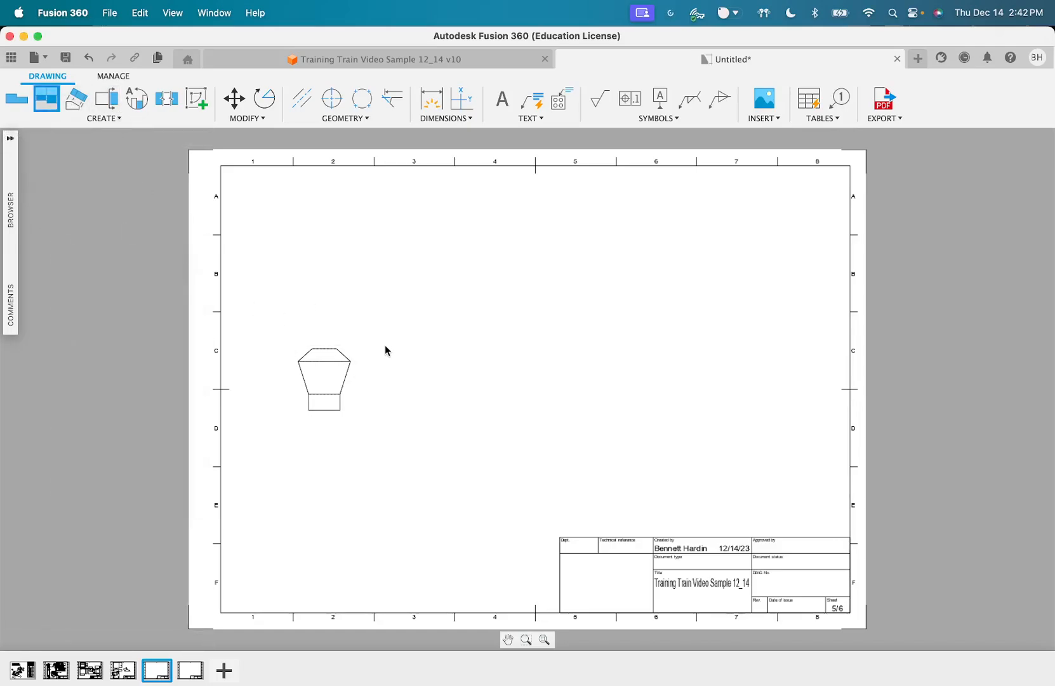
{"action": "left_click", "coordinate": [329, 365]}
{"action": "left_click", "coordinate": [323, 227]}
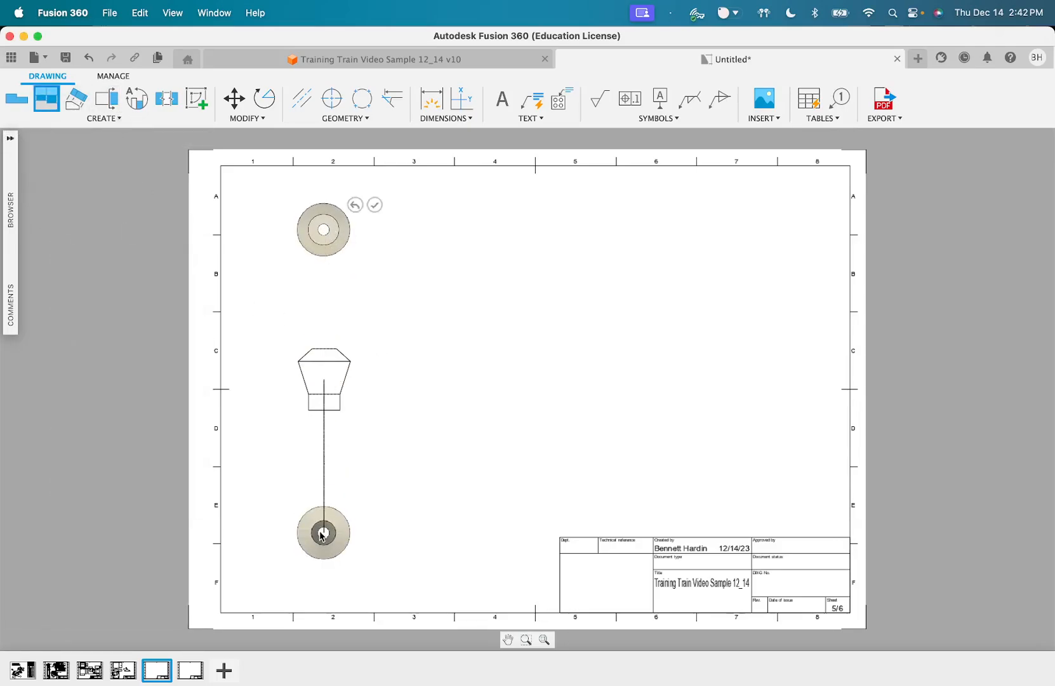
{"action": "left_click", "coordinate": [322, 531]}
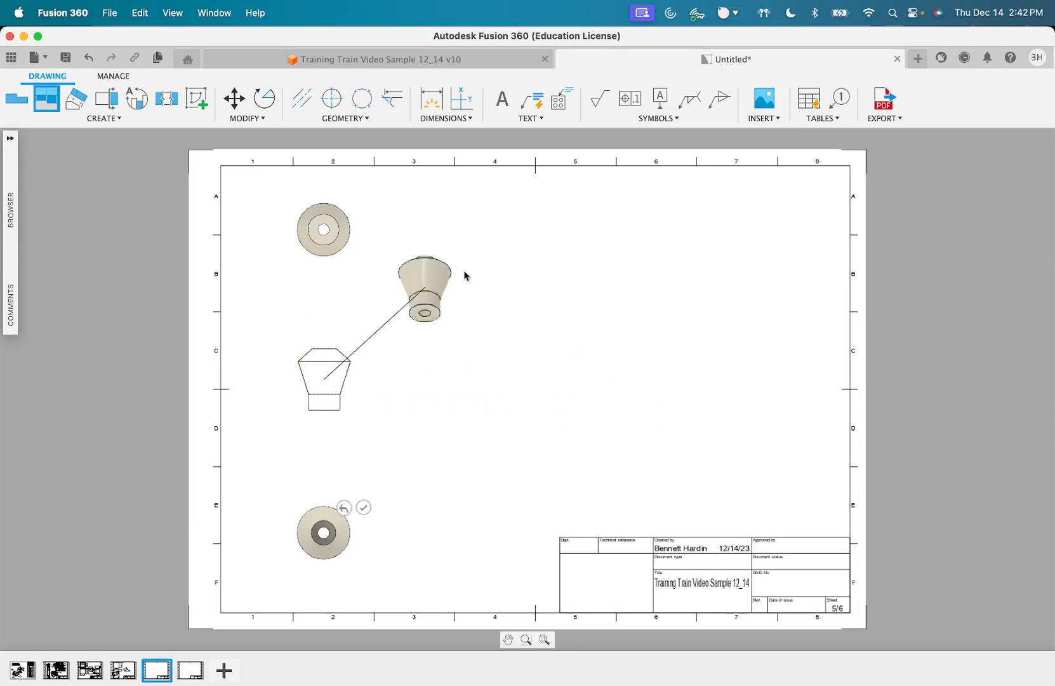
{"action": "left_click", "coordinate": [469, 468]}
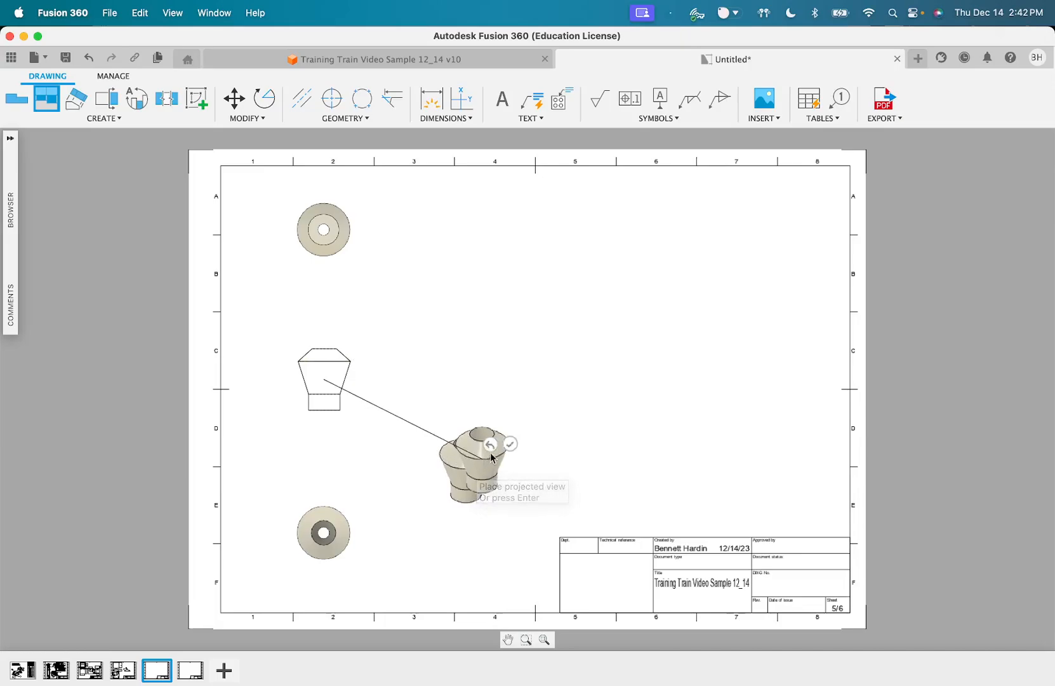
{"action": "key", "text": "Return"}
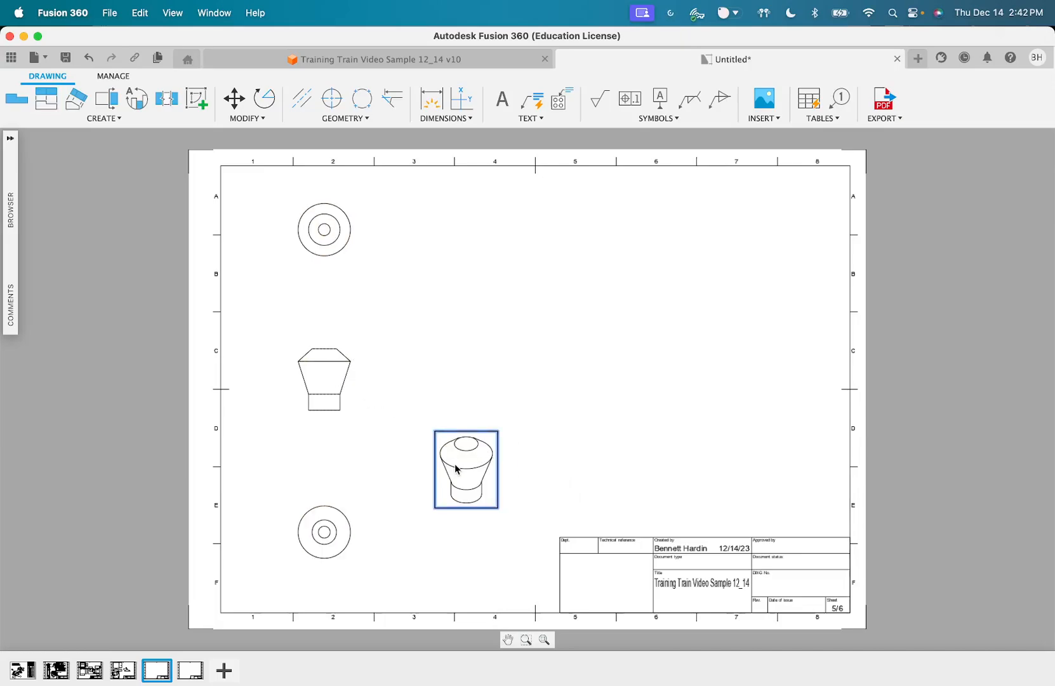
Set the smokestack's isometric view to 1:1 scale and the Shaded style
{"action": "scroll", "coordinate": [468, 486], "scroll_direction": "up", "scroll_amount": 1}
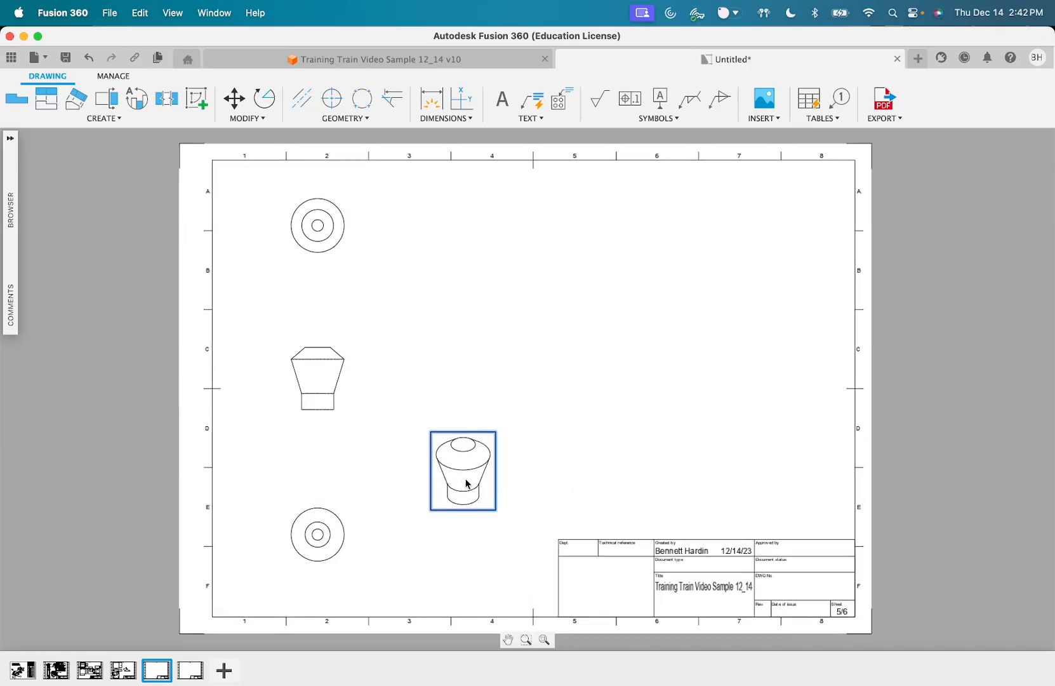
{"action": "double_click", "coordinate": [466, 484]}
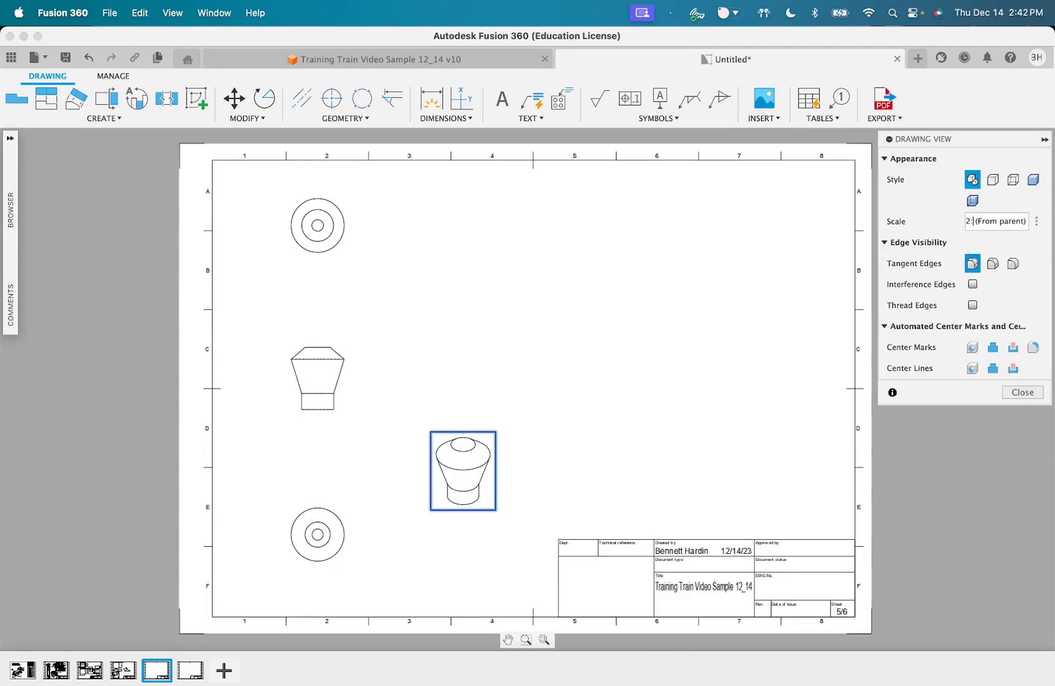
{"action": "type", "text": ":1"}
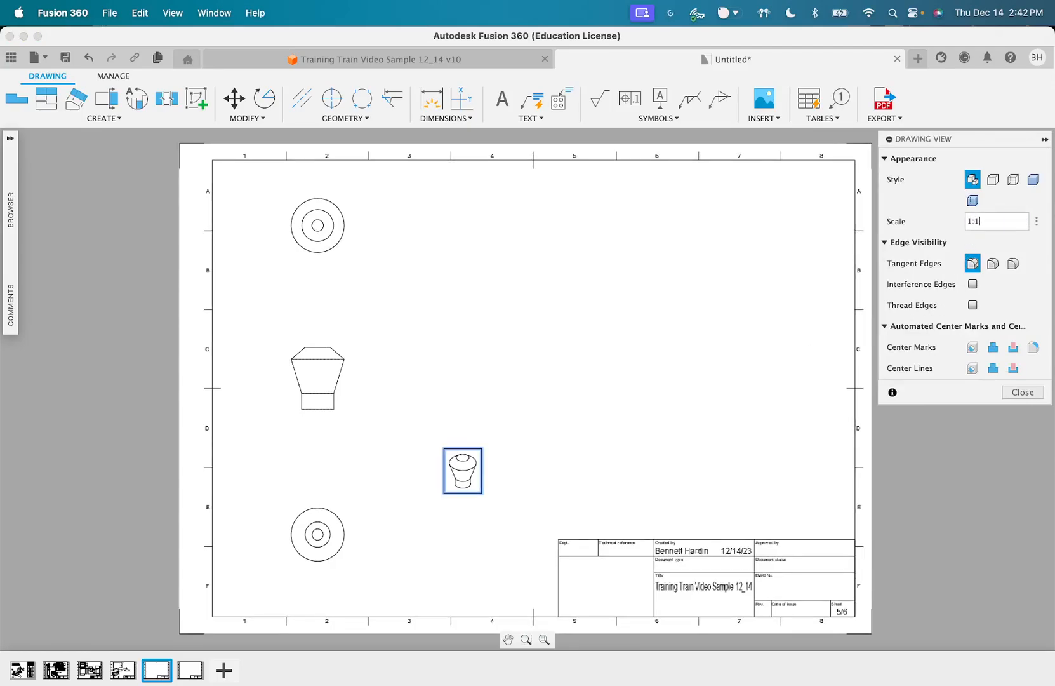
{"action": "key", "text": "Return"}
{"action": "double_click", "coordinate": [465, 471]}
{"action": "left_click", "coordinate": [1033, 180]}
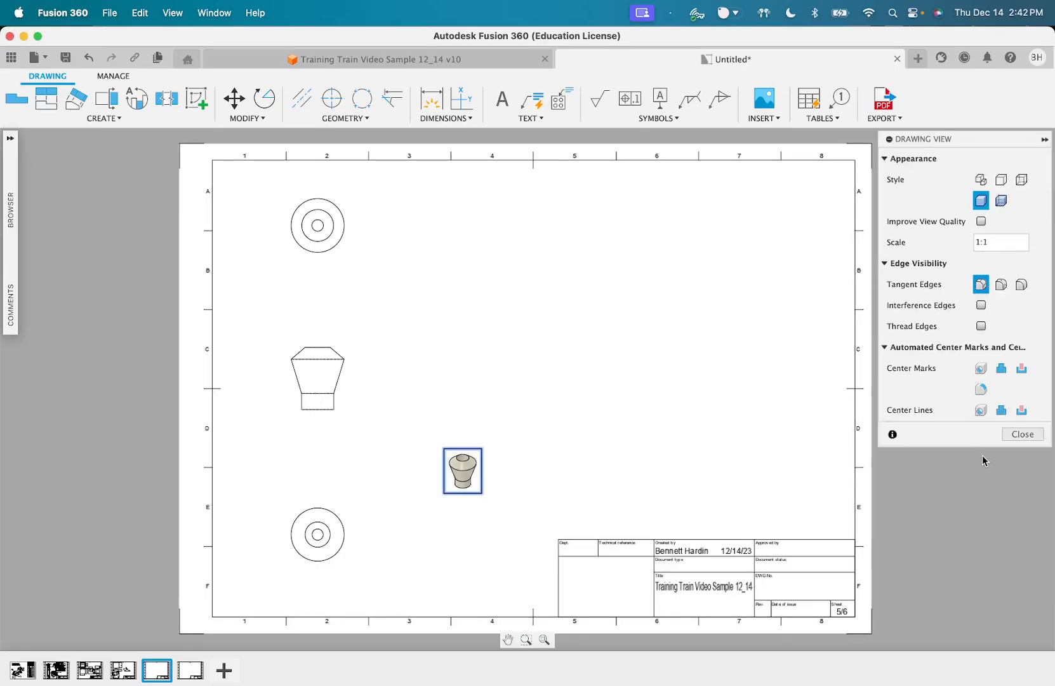
{"action": "left_click", "coordinate": [1022, 434]}
Move the shaded isometric view into the empty box of the title block
{"action": "left_click_drag", "start_coordinate": [463, 480], "coordinate": [605, 595]}
{"action": "left_click", "coordinate": [331, 390]}
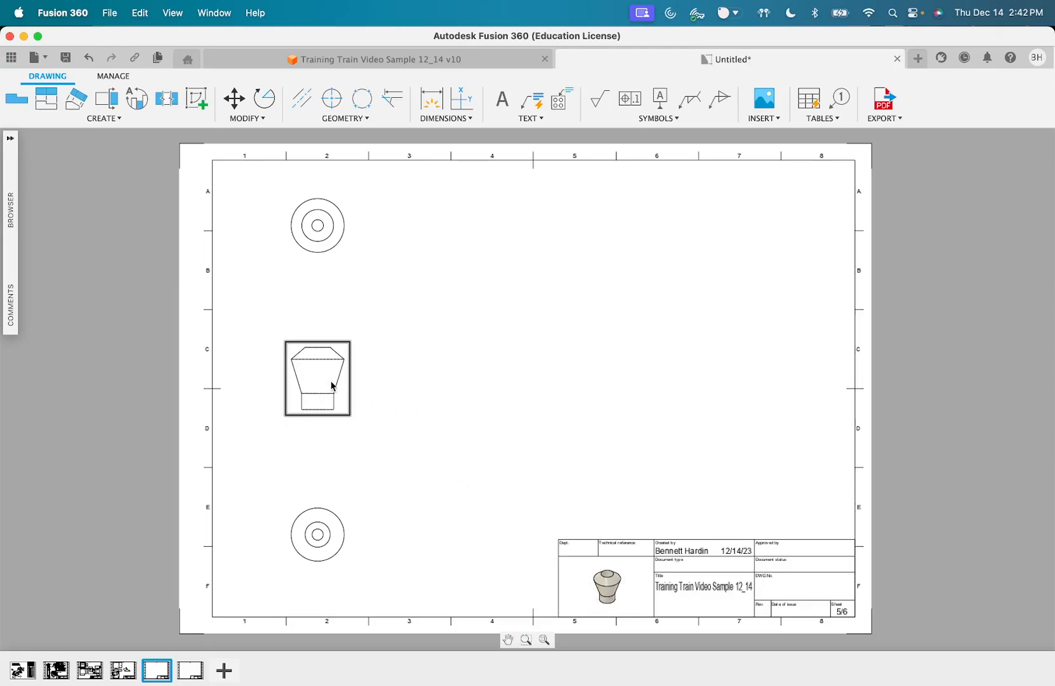
{"action": "double_click", "coordinate": [331, 386]}
{"action": "key", "text": "Escape"}
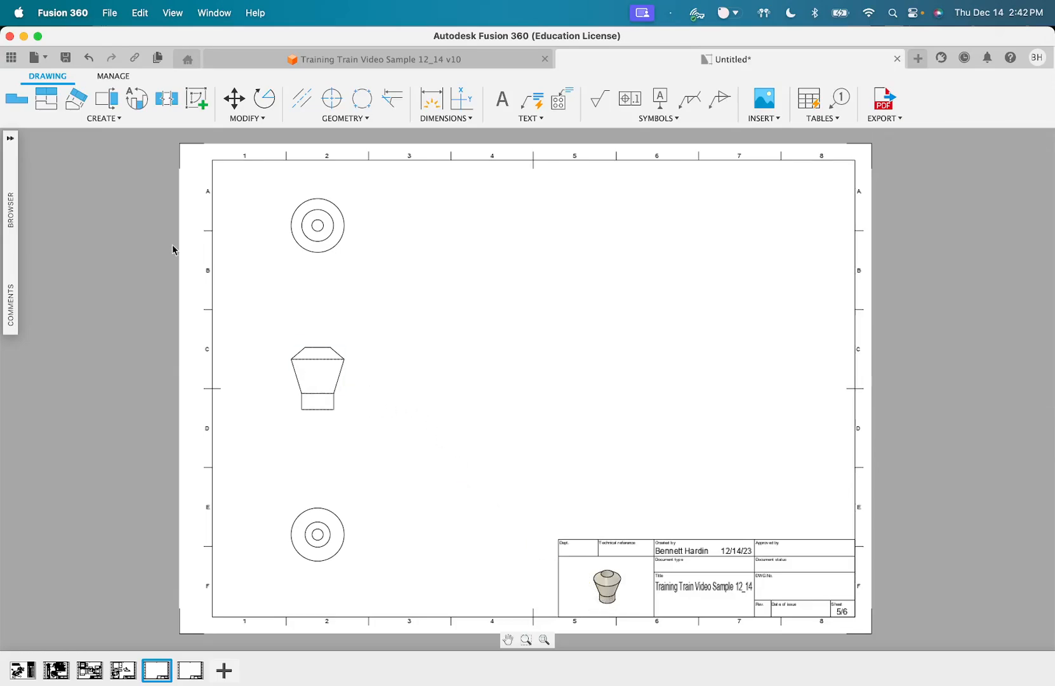
{"action": "left_click", "coordinate": [107, 98]}
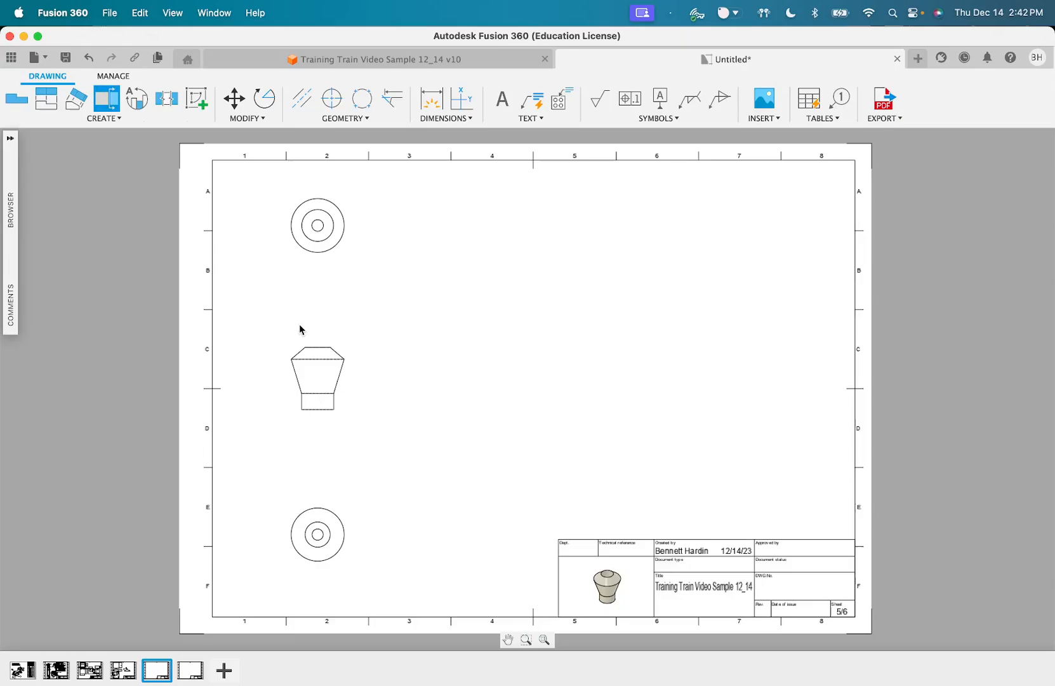
{"action": "left_click", "coordinate": [319, 350]}
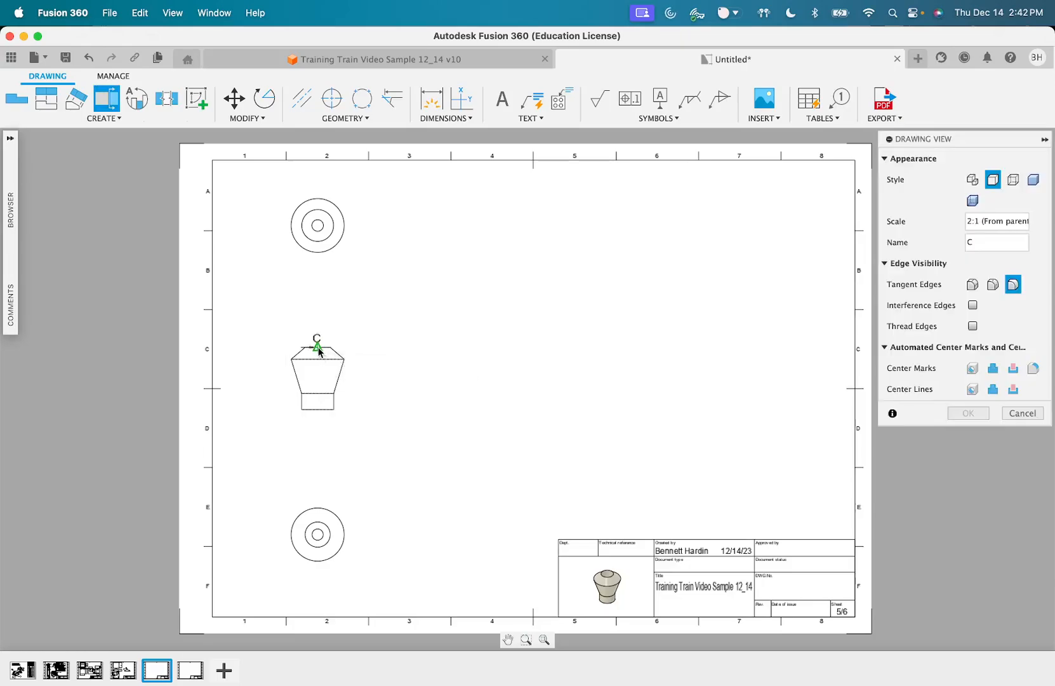
{"action": "left_click", "coordinate": [318, 349]}
{"action": "left_click", "coordinate": [318, 412]}
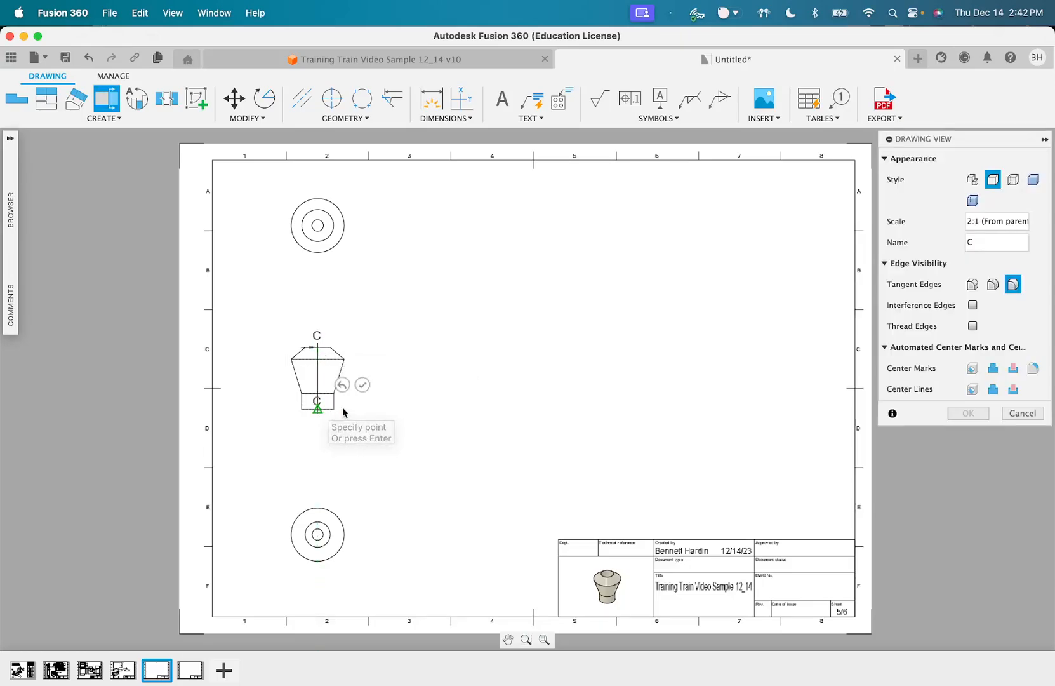
{"action": "key", "text": "Return"}
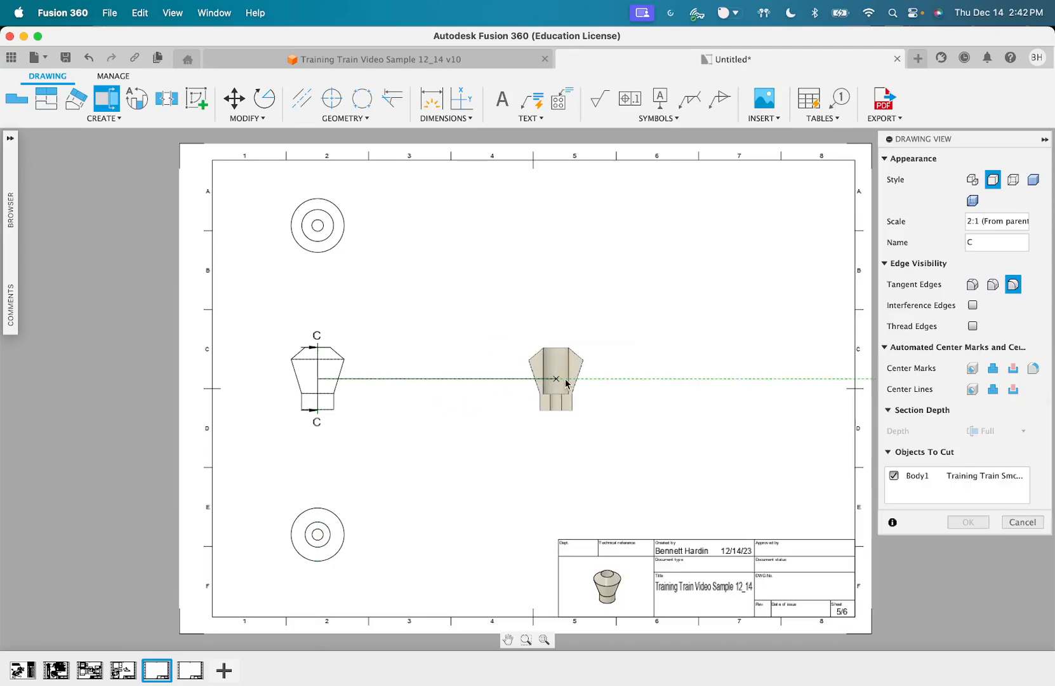
{"action": "left_click", "coordinate": [584, 381]}
{"action": "key", "text": "Escape"}
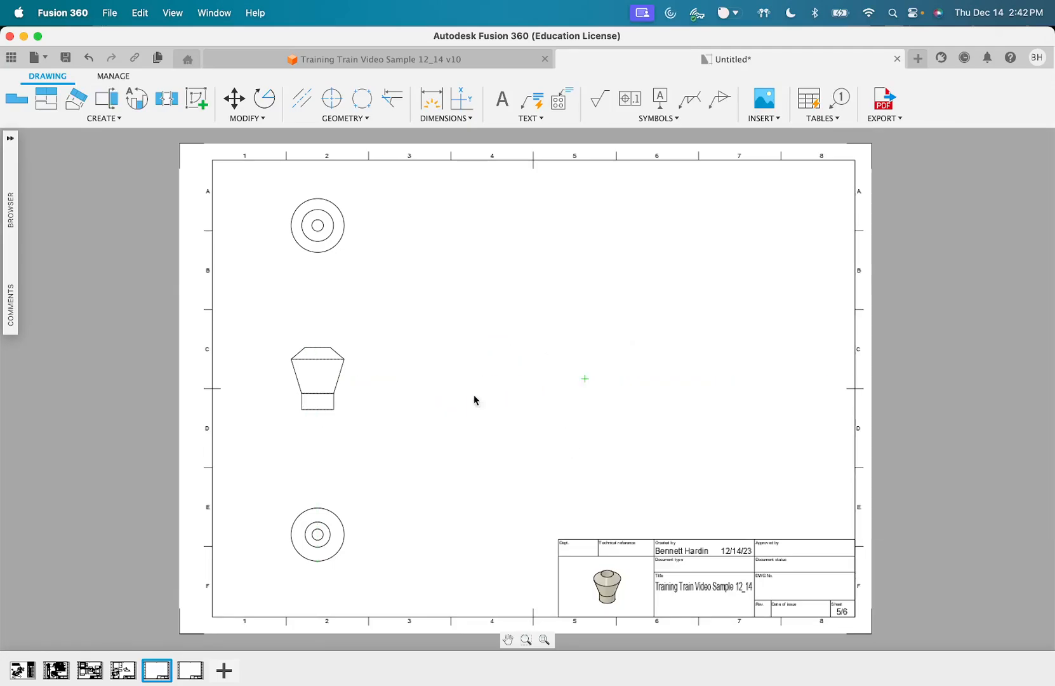
Create section view C-C from a vertical cut through the middle of the front view, placed to its right
{"action": "left_click", "coordinate": [108, 99]}
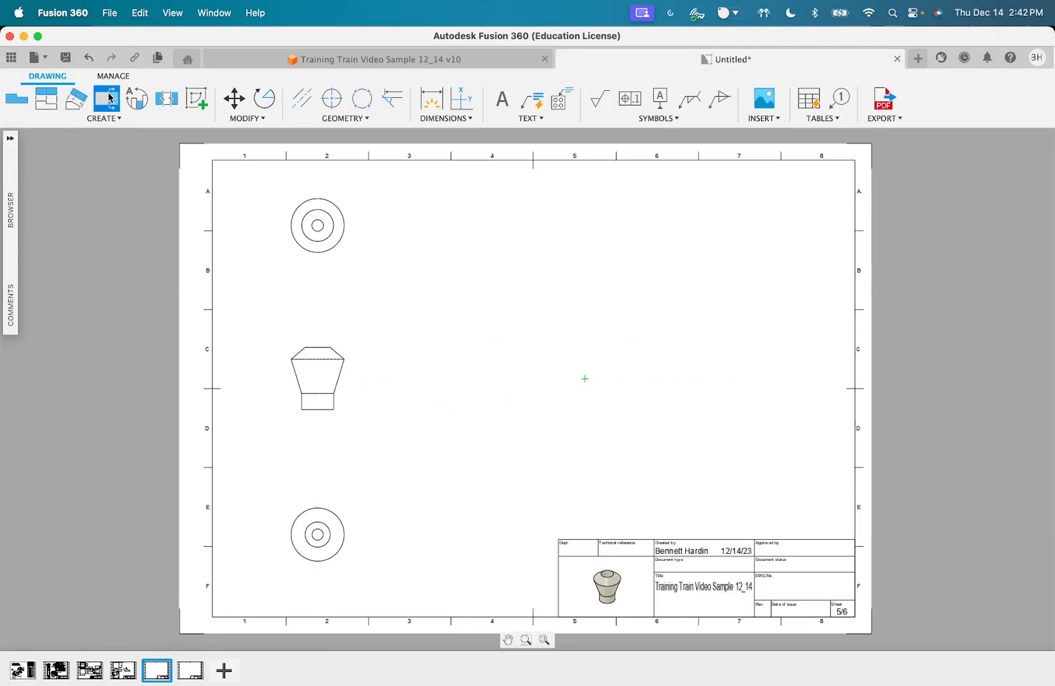
{"action": "left_click", "coordinate": [320, 351]}
{"action": "left_click", "coordinate": [320, 351]}
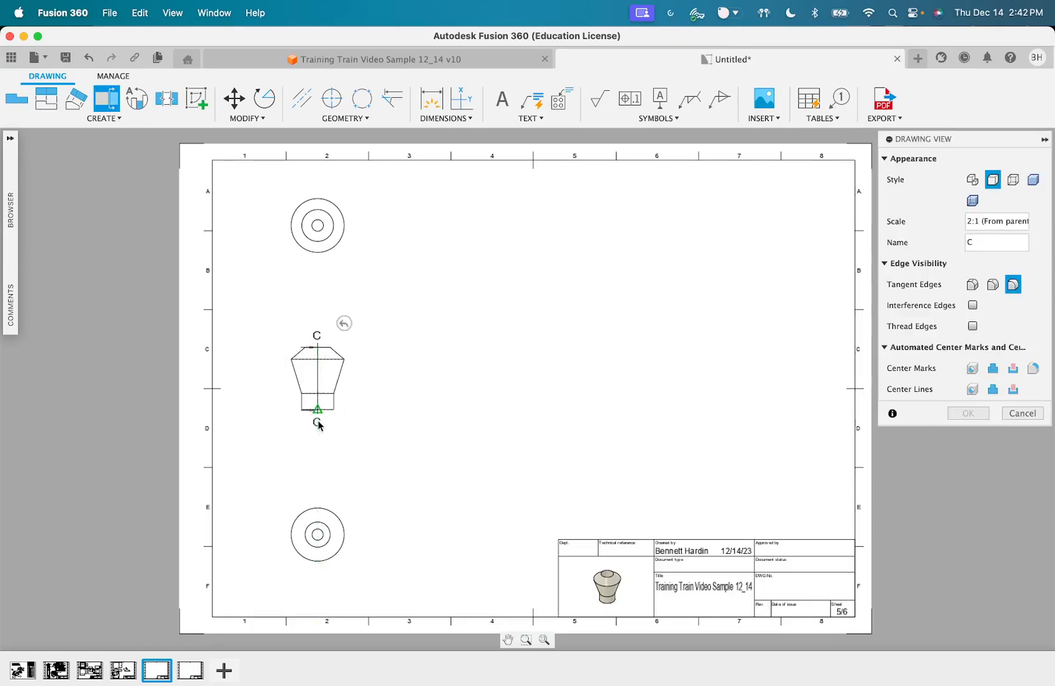
{"action": "left_click", "coordinate": [319, 416]}
{"action": "key", "text": "Return"}
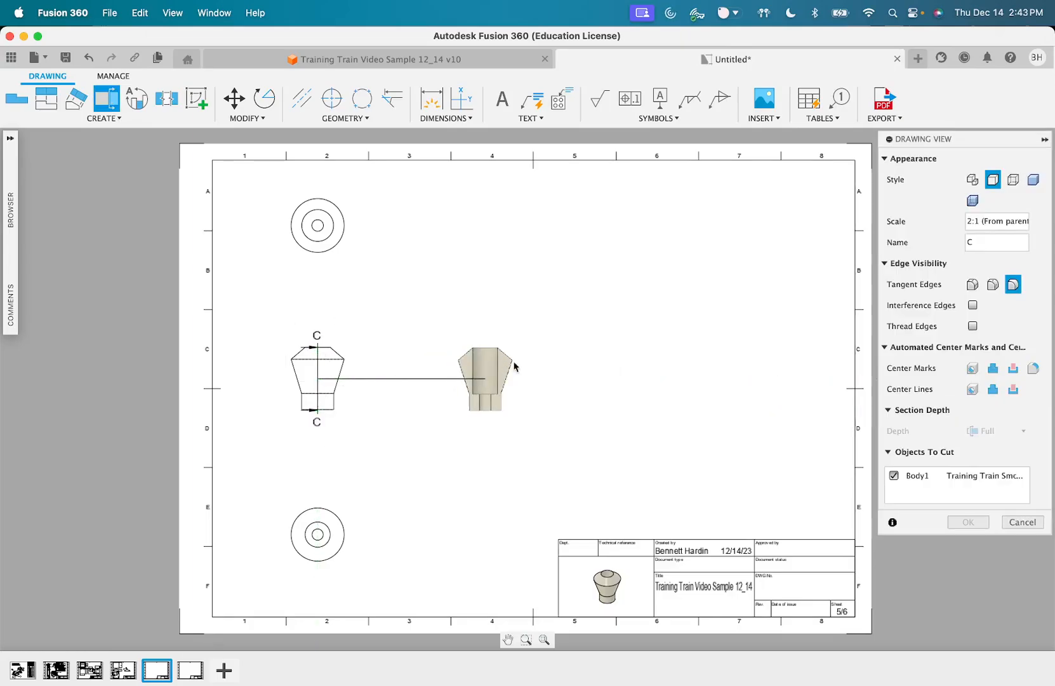
{"action": "left_click", "coordinate": [540, 371]}
{"action": "key", "text": "Return"}
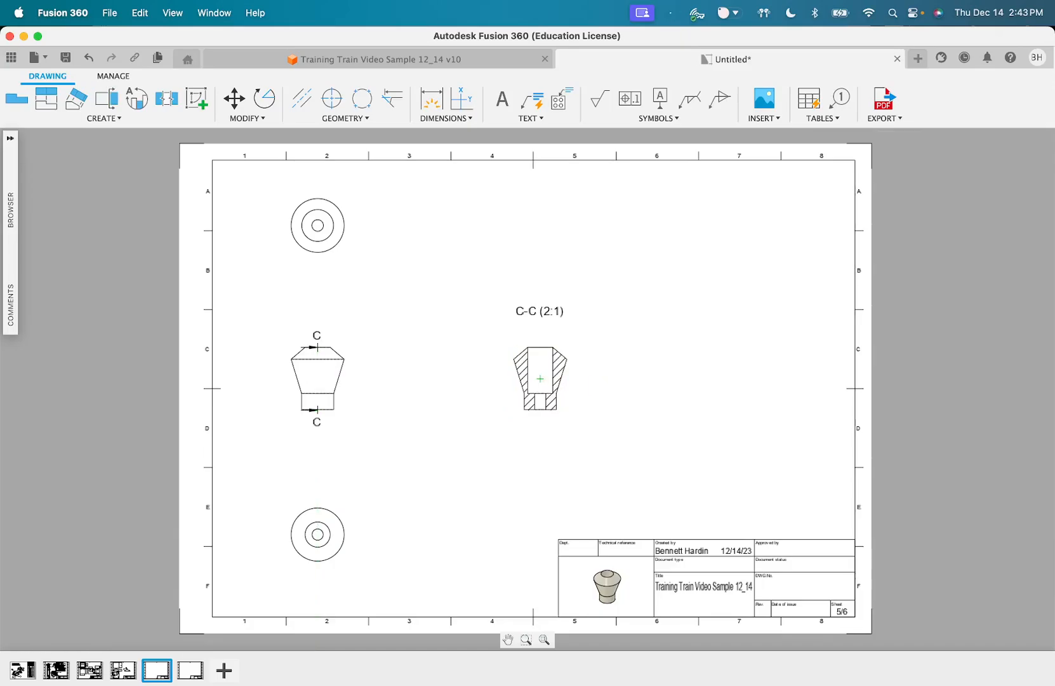
Try to dimension the smokestack's overall height in the front view, using the point at the section line on the upper edge
{"action": "scroll", "coordinate": [306, 363], "scroll_direction": "up", "scroll_amount": 3}
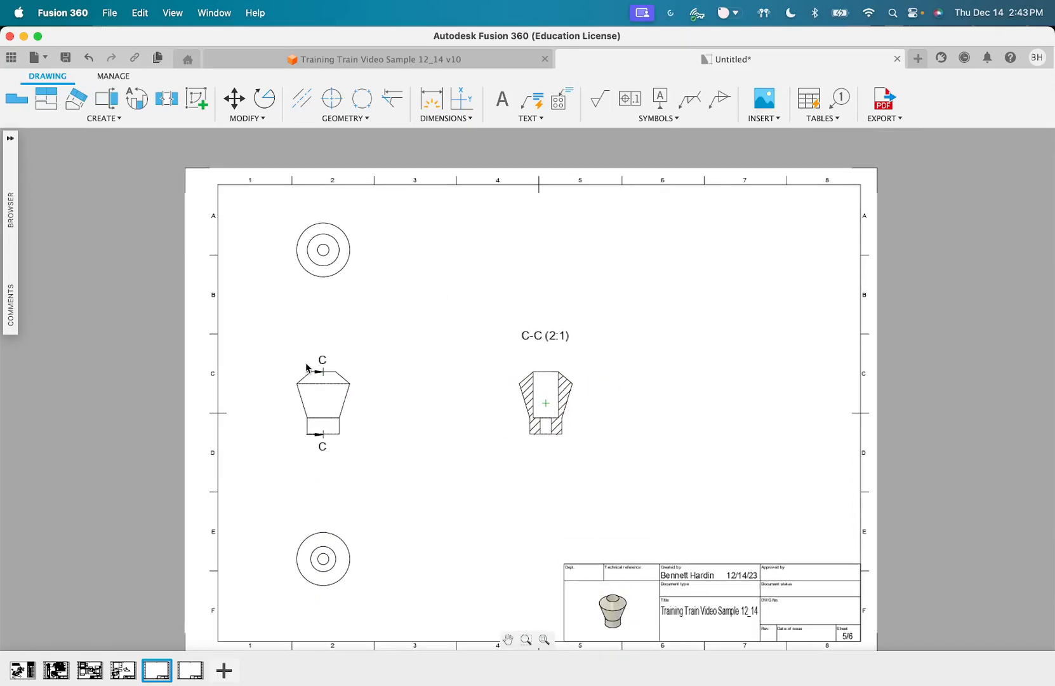
{"action": "key", "text": "d"}
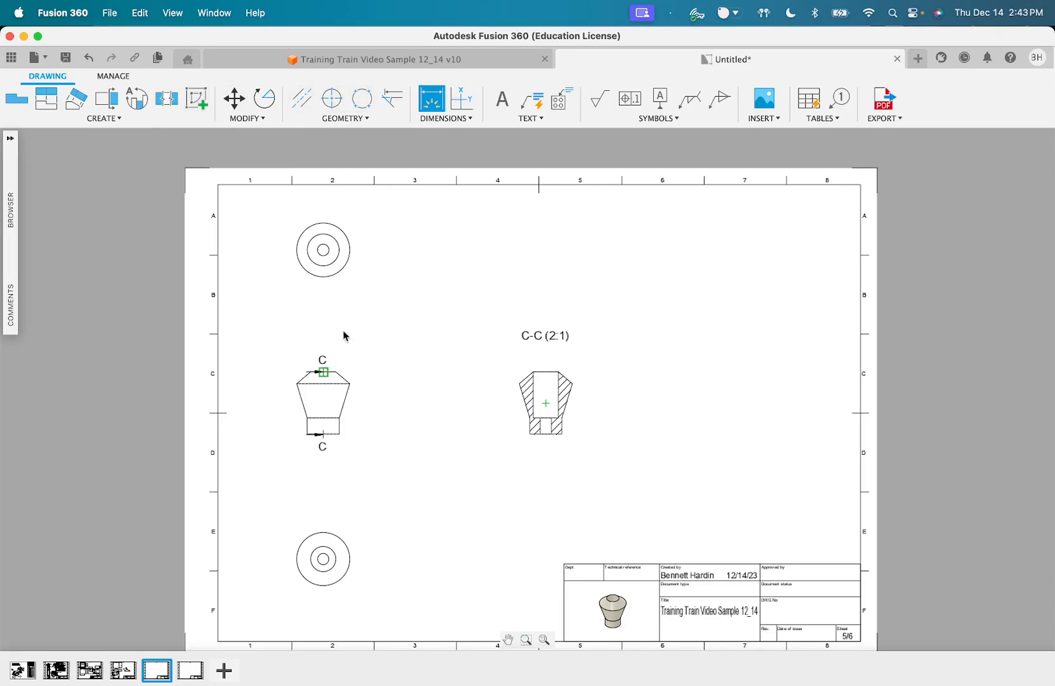
{"action": "scroll", "coordinate": [324, 413], "scroll_direction": "up", "scroll_amount": 2}
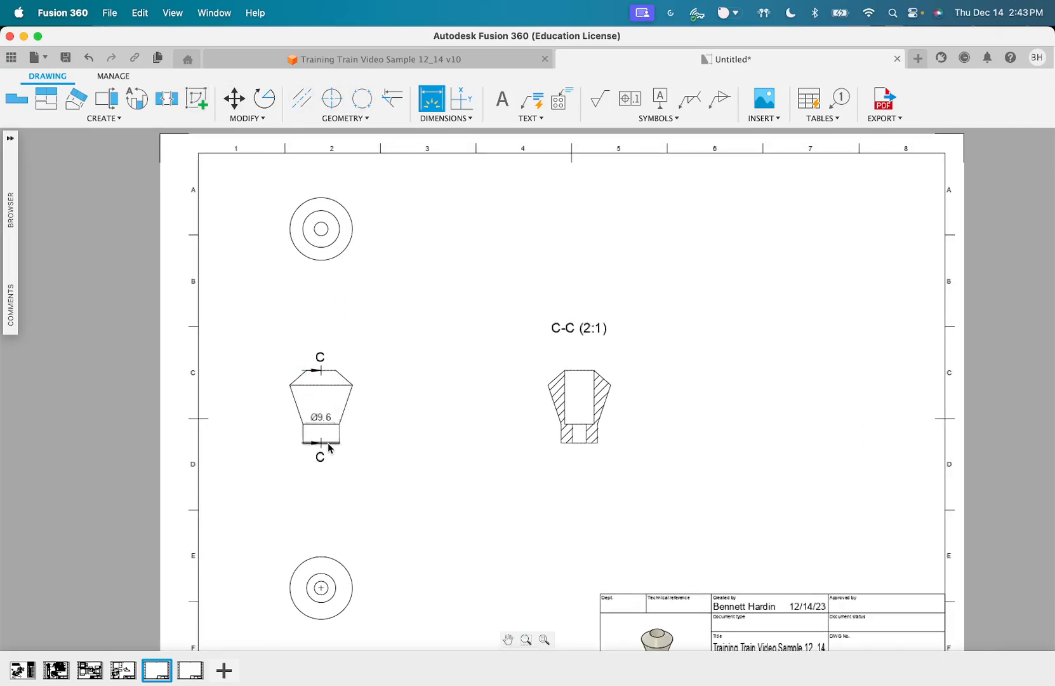
{"action": "left_click", "coordinate": [323, 371]}
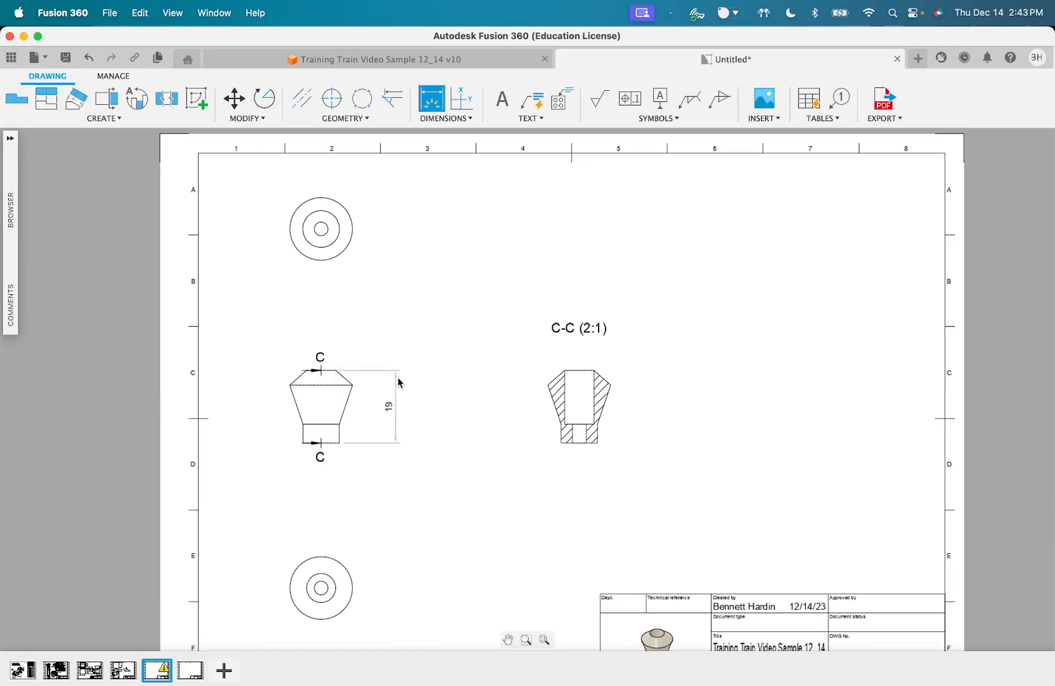
{"action": "left_click", "coordinate": [398, 379]}
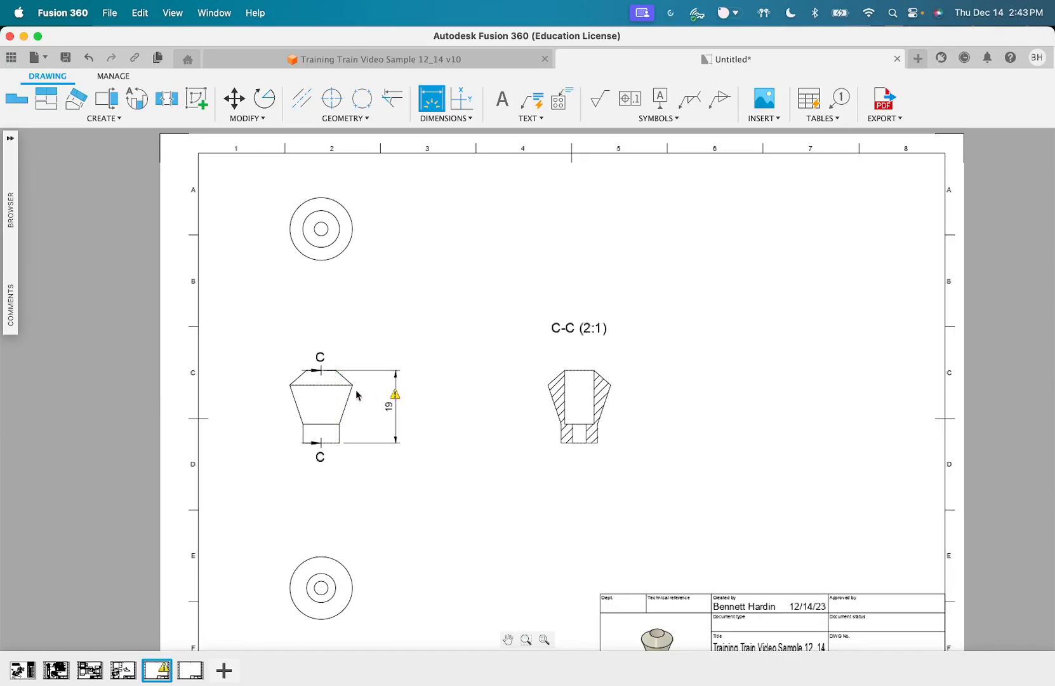
{"action": "key", "text": "Escape"}
Try to reassociate the flagged height dimension, and delete it from the front view
{"action": "left_click", "coordinate": [397, 399]}
{"action": "right_click", "coordinate": [396, 399]}
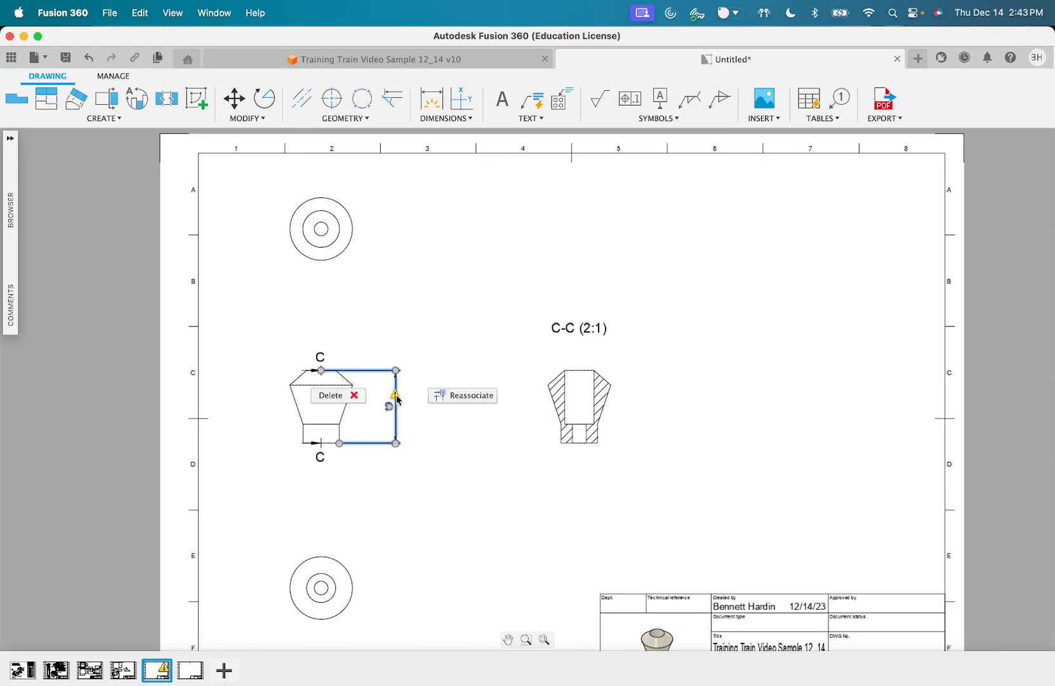
{"action": "left_click", "coordinate": [438, 394]}
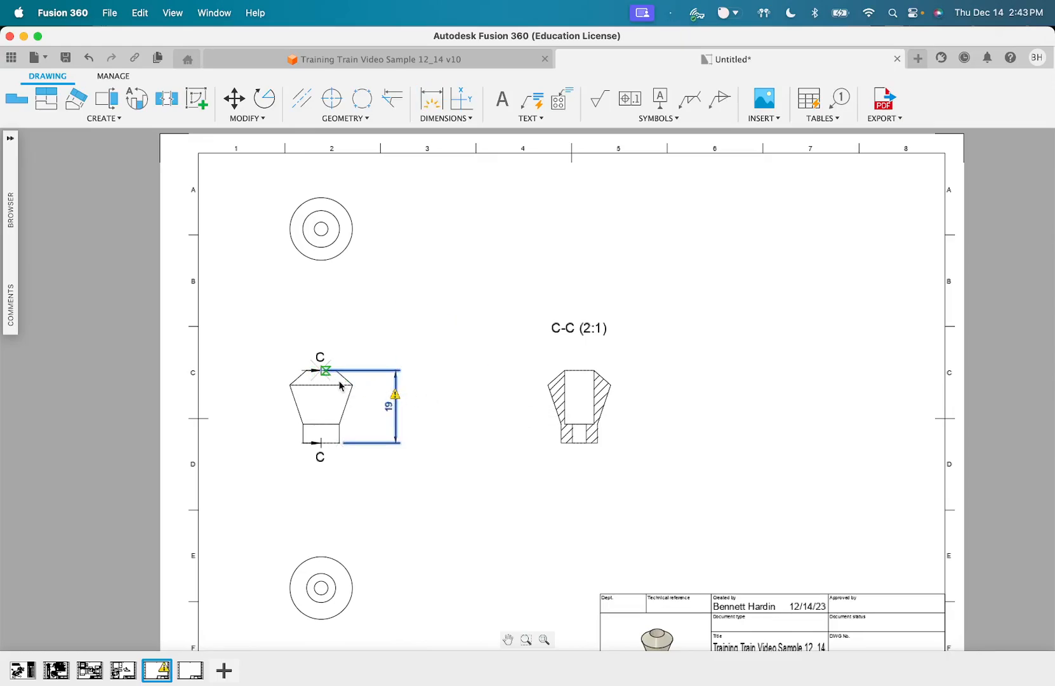
{"action": "left_click", "coordinate": [394, 405]}
{"action": "right_click", "coordinate": [388, 406]}
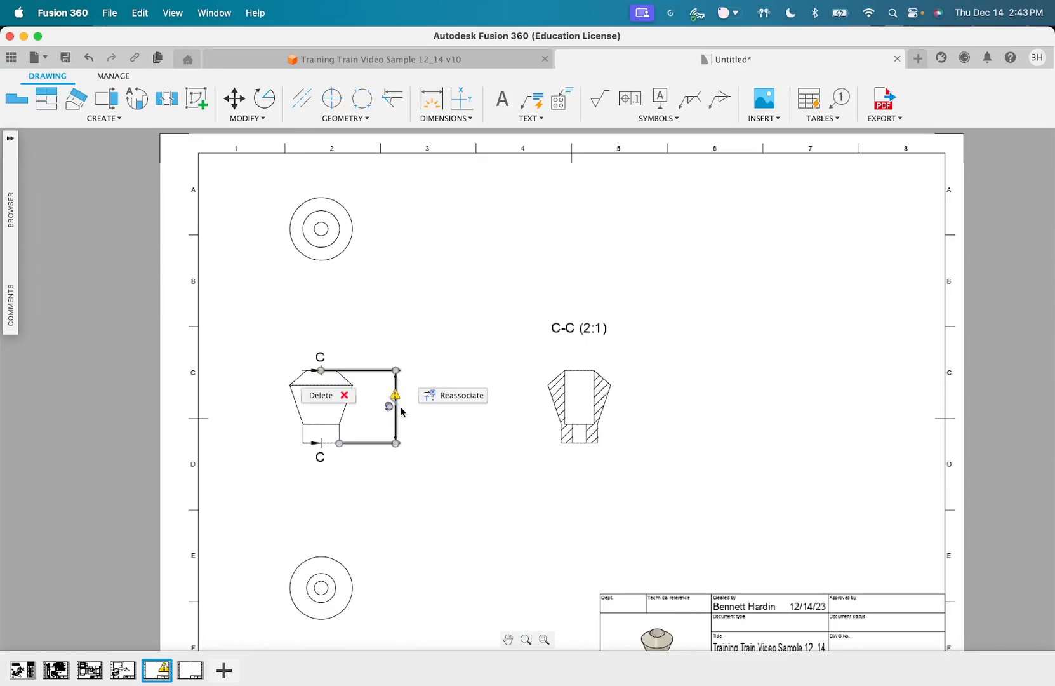
{"action": "left_click", "coordinate": [322, 395]}
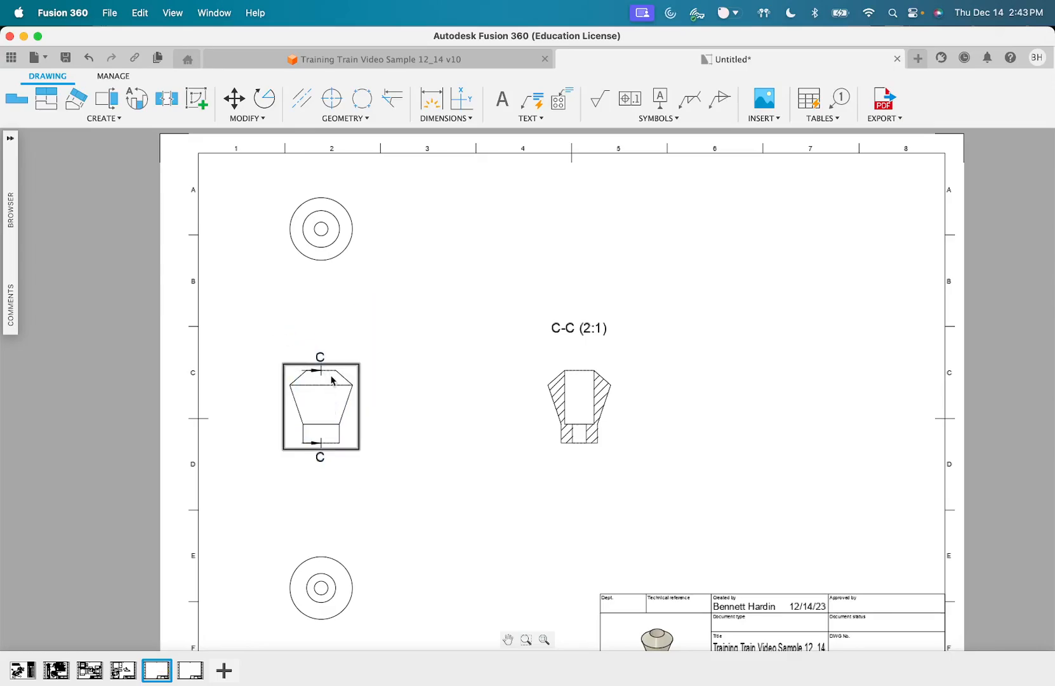
Dimension the smokestack's overall height from upper edge to base corner, placing the dimension beside the front view
{"action": "scroll", "coordinate": [311, 366], "scroll_direction": "up", "scroll_amount": 3}
{"action": "key", "text": "d"}
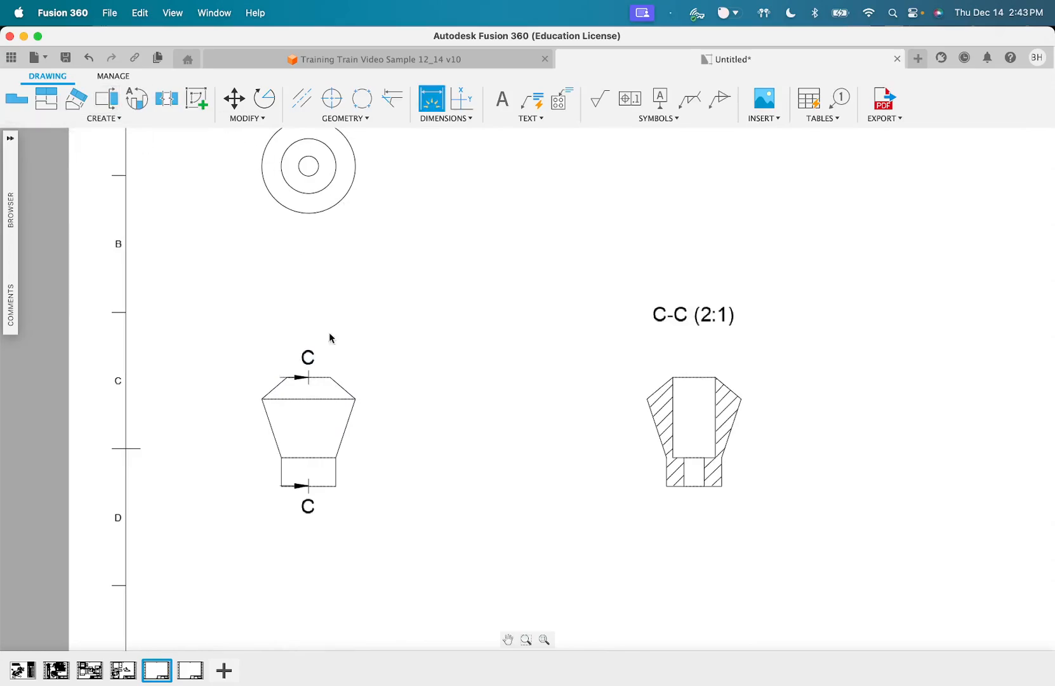
{"action": "left_click", "coordinate": [335, 486]}
{"action": "left_click", "coordinate": [392, 462]}
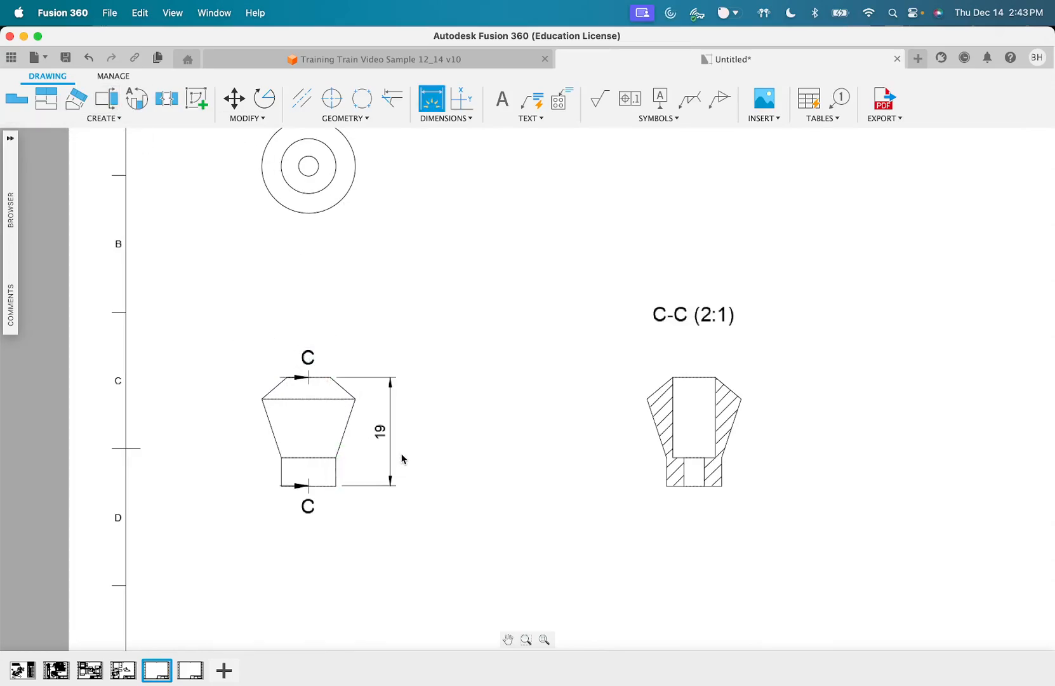
{"action": "key", "text": "Escape"}
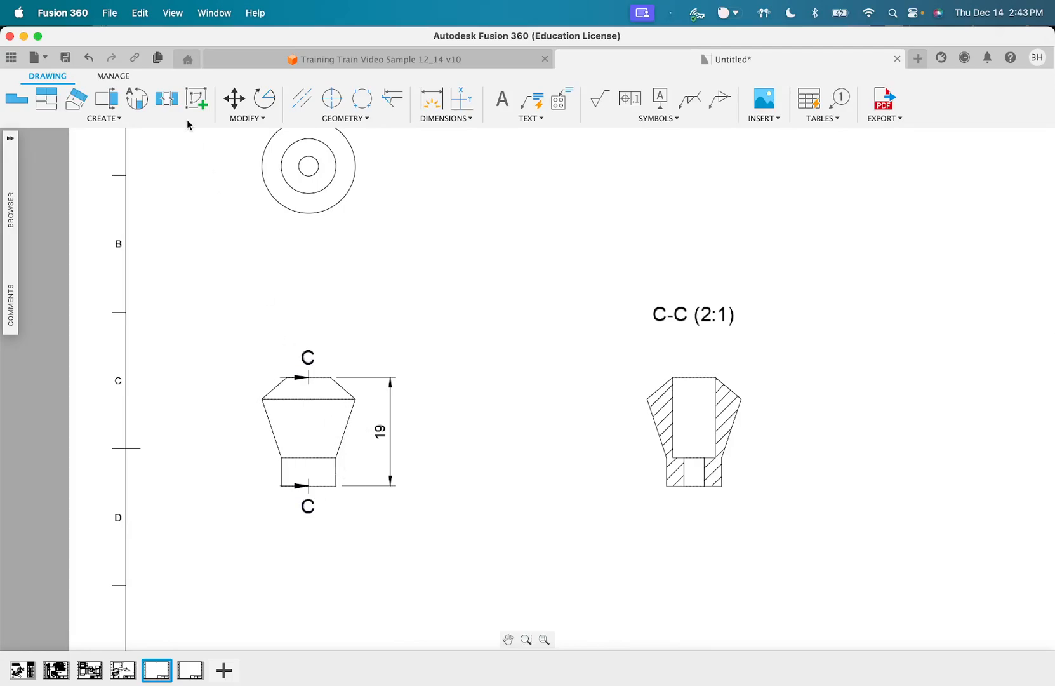
Add an angle dimension between the smokestack's right slanted side and the horizontal line above its base, inside the front view
{"action": "left_click", "coordinate": [431, 98]}
{"action": "left_click", "coordinate": [344, 432]}
{"action": "left_click", "coordinate": [319, 458]}
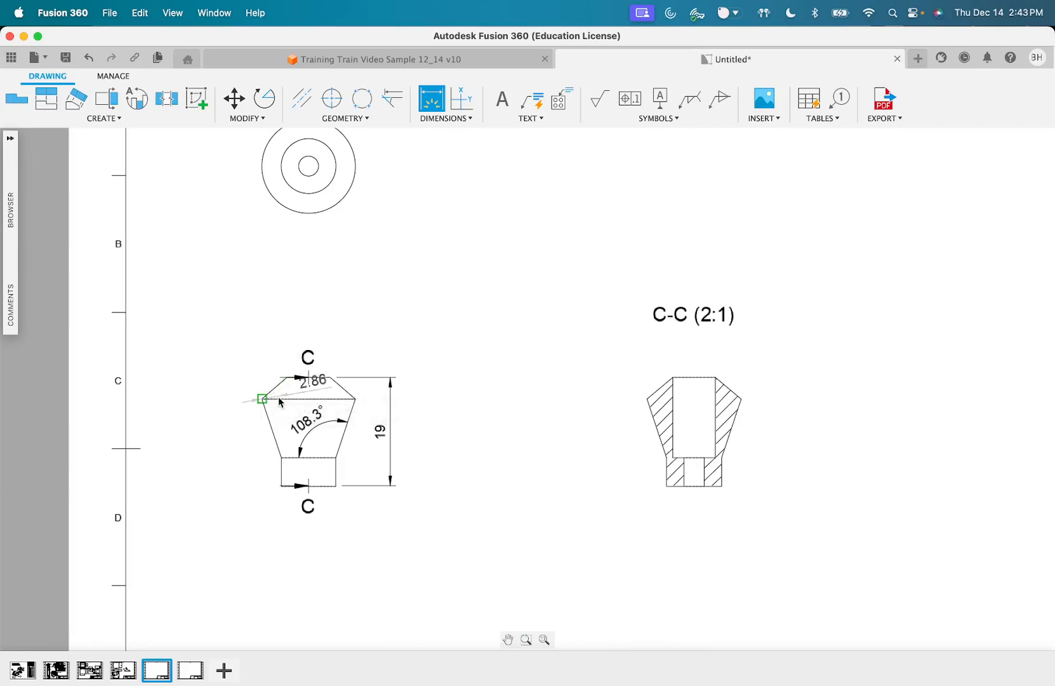
{"action": "key", "text": "Escape"}
Add an angle dimension between the smokestack's upper-left slanted edge and its widest horizontal line, placed outside the front view's upper-right side
{"action": "key", "text": "d"}
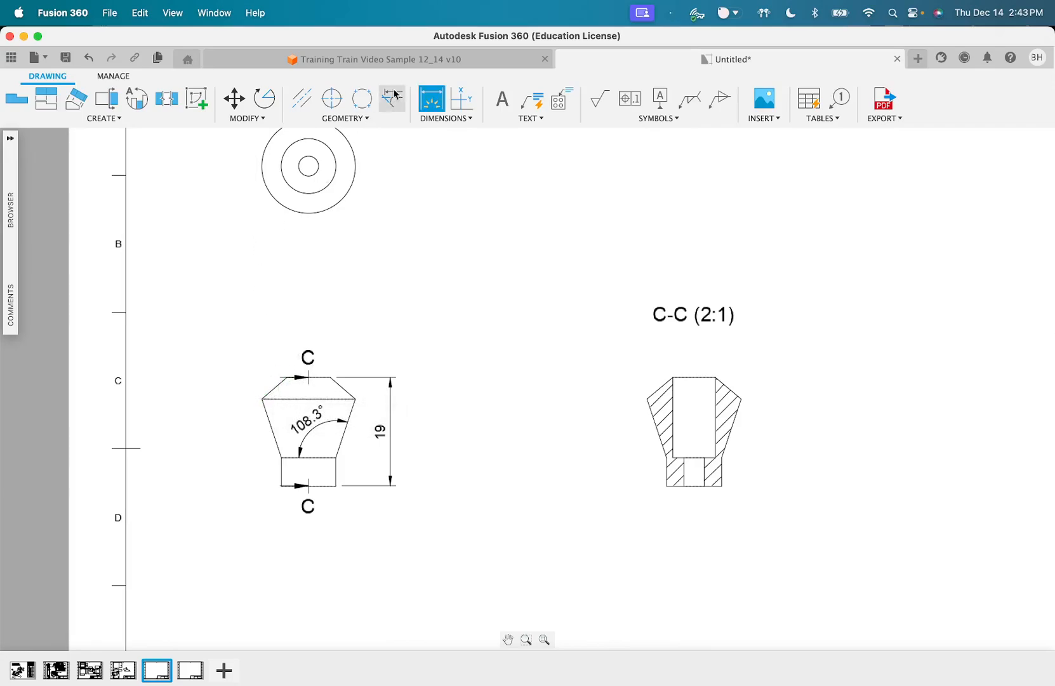
{"action": "left_click", "coordinate": [275, 386]}
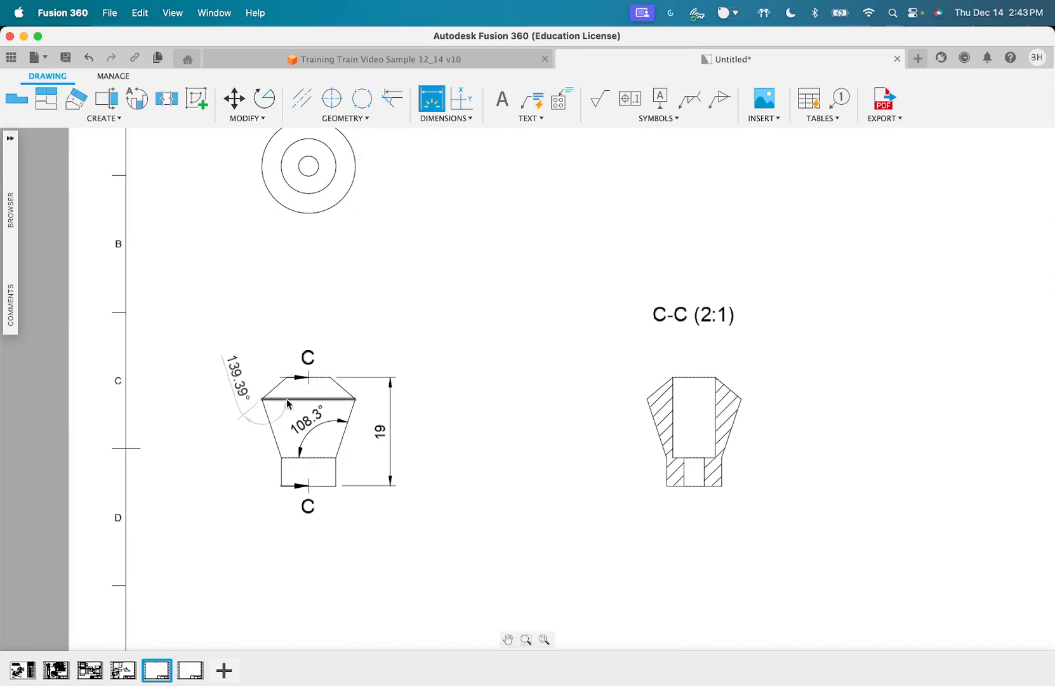
{"action": "left_click", "coordinate": [287, 399]}
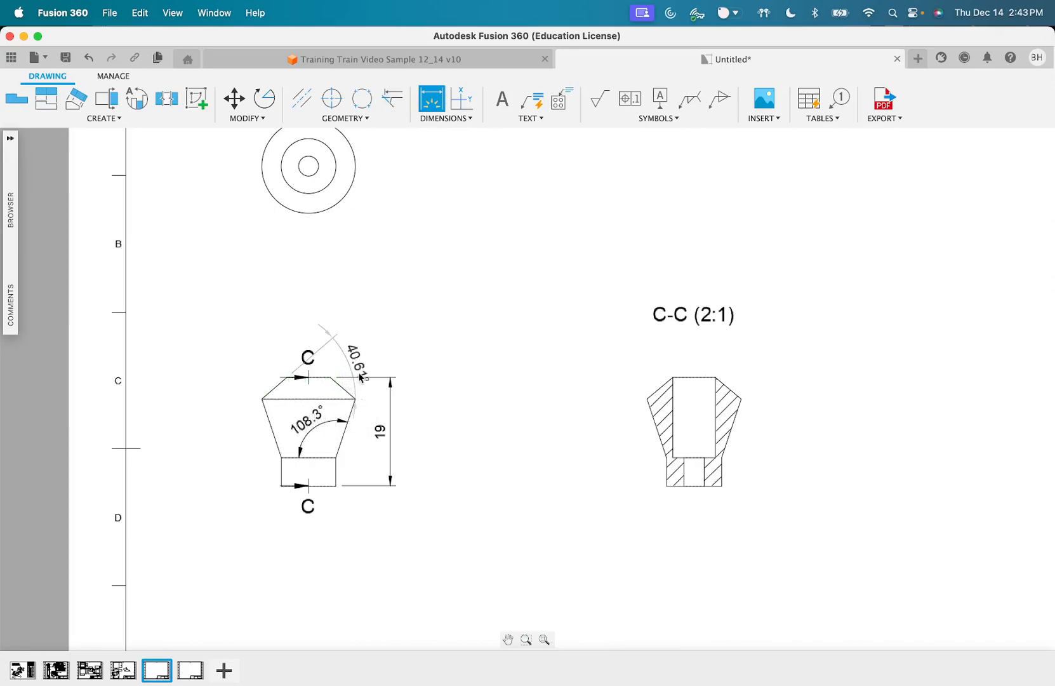
{"action": "left_click", "coordinate": [403, 337]}
{"action": "key", "text": "Escape"}
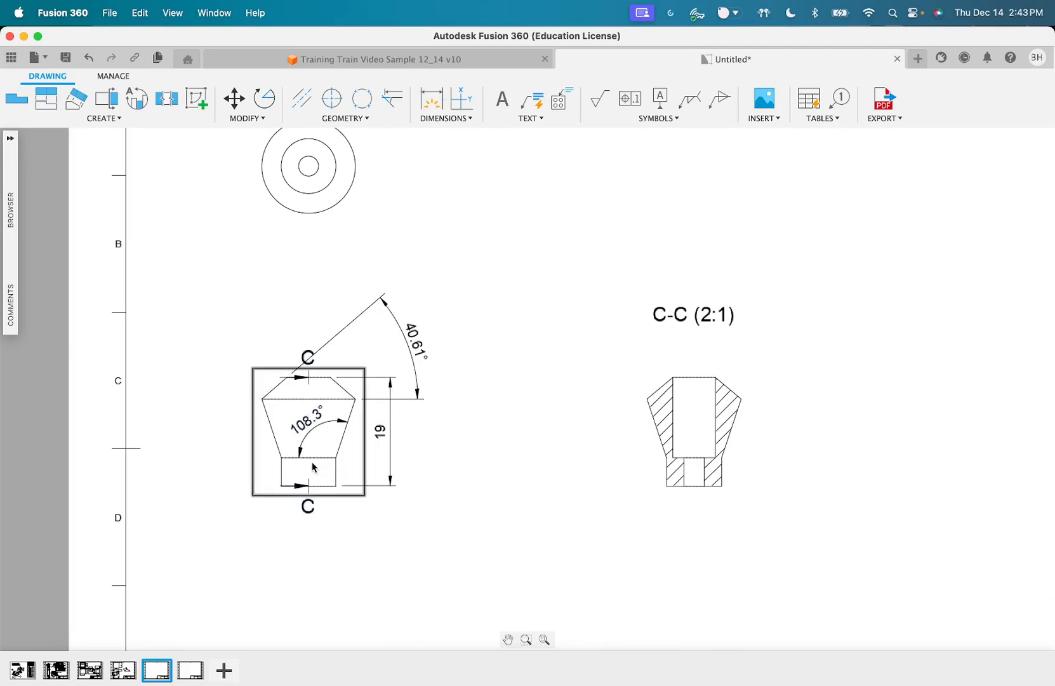
{"action": "key", "text": "d"}
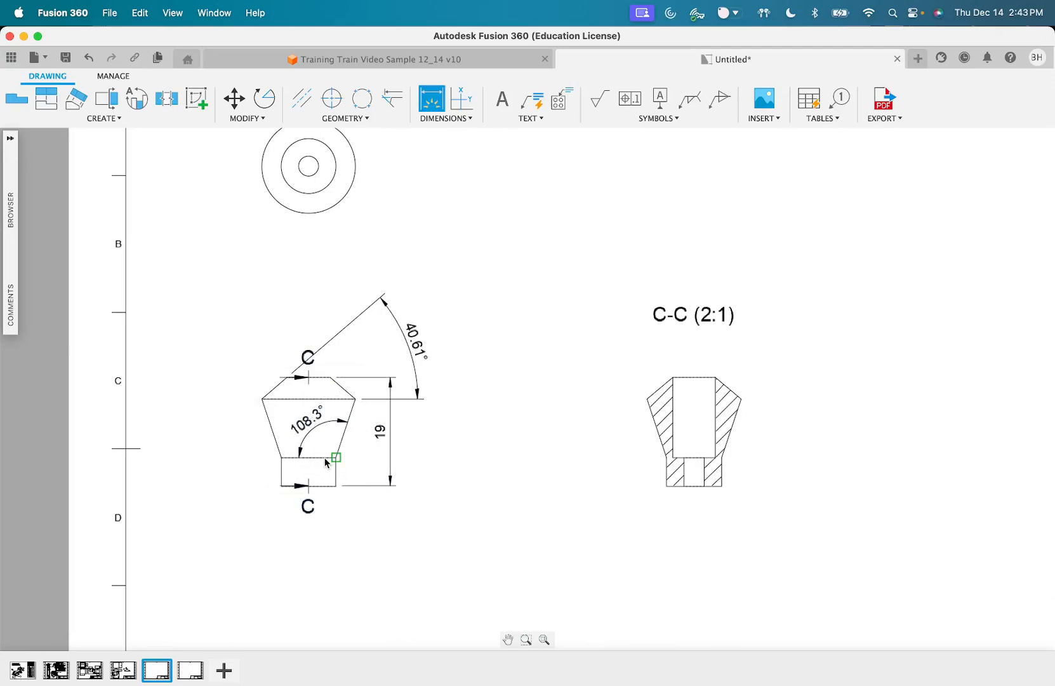
{"action": "left_click", "coordinate": [318, 461]}
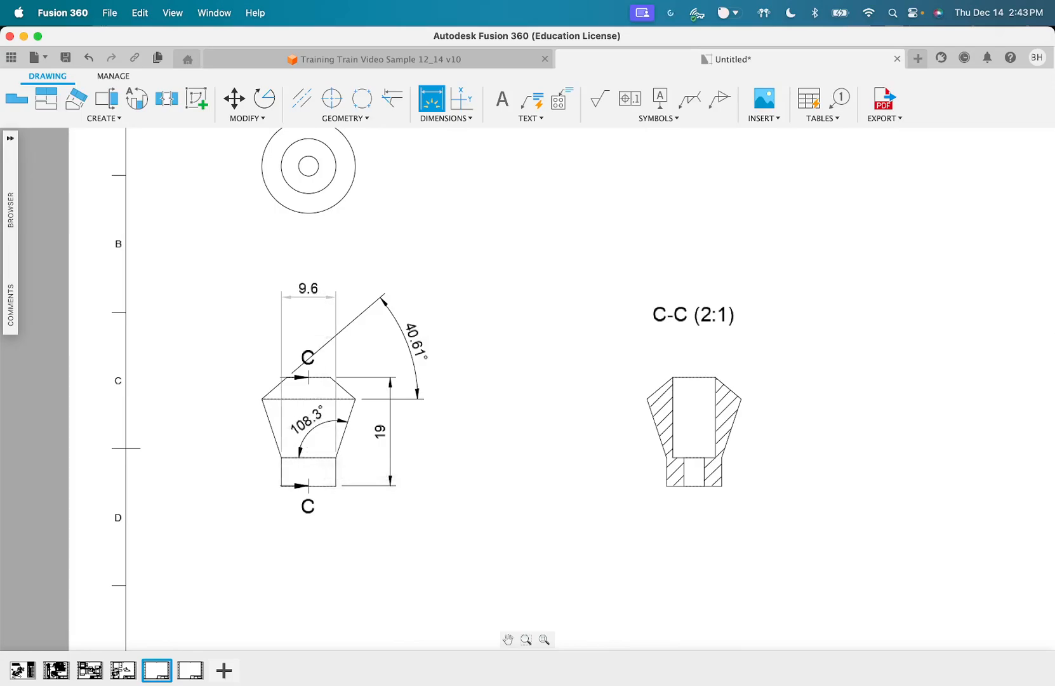
{"action": "key", "text": "Escape"}
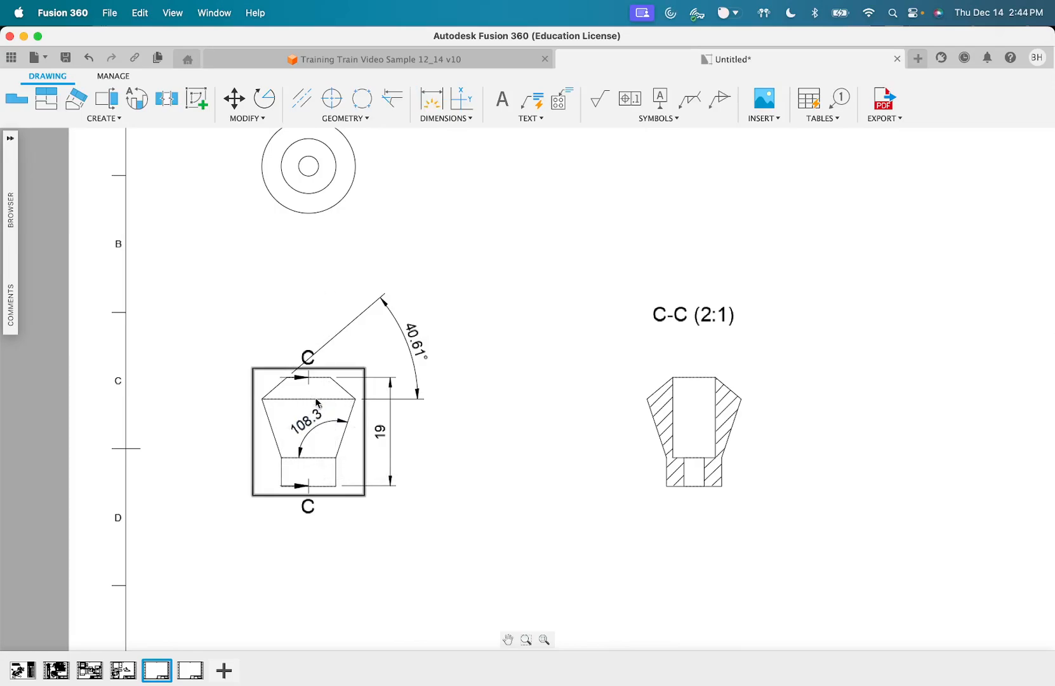
Add diameter dimensions to the outer, middle and inner circles of the round view above the front view
{"action": "scroll", "coordinate": [312, 294], "scroll_direction": "up", "scroll_amount": 2}
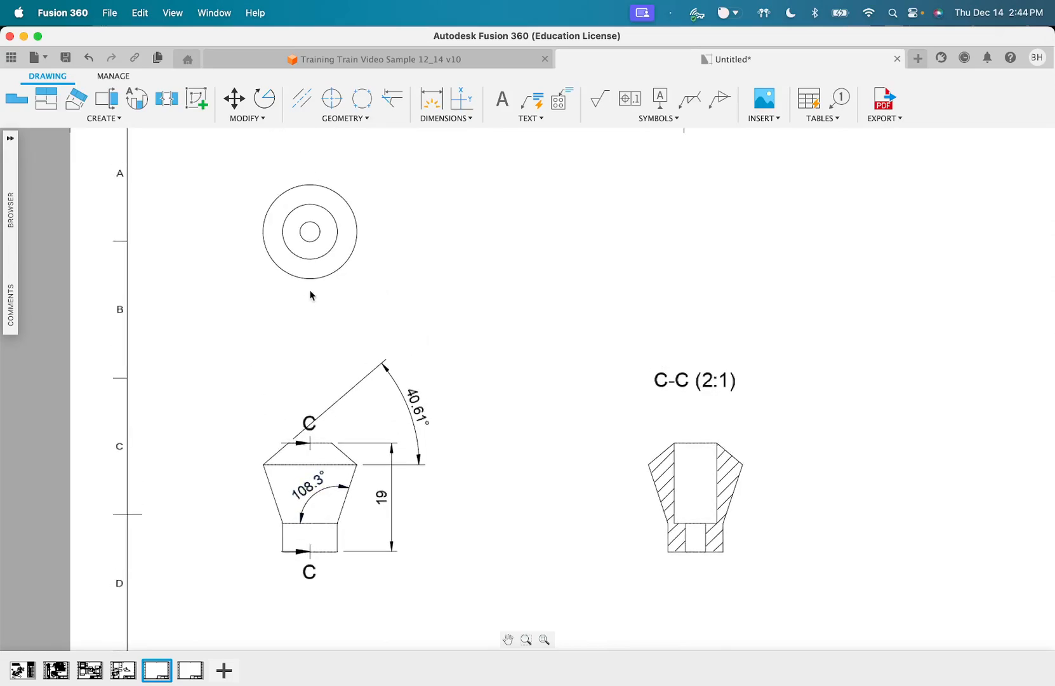
{"action": "key", "text": "d"}
{"action": "left_click", "coordinate": [359, 239]}
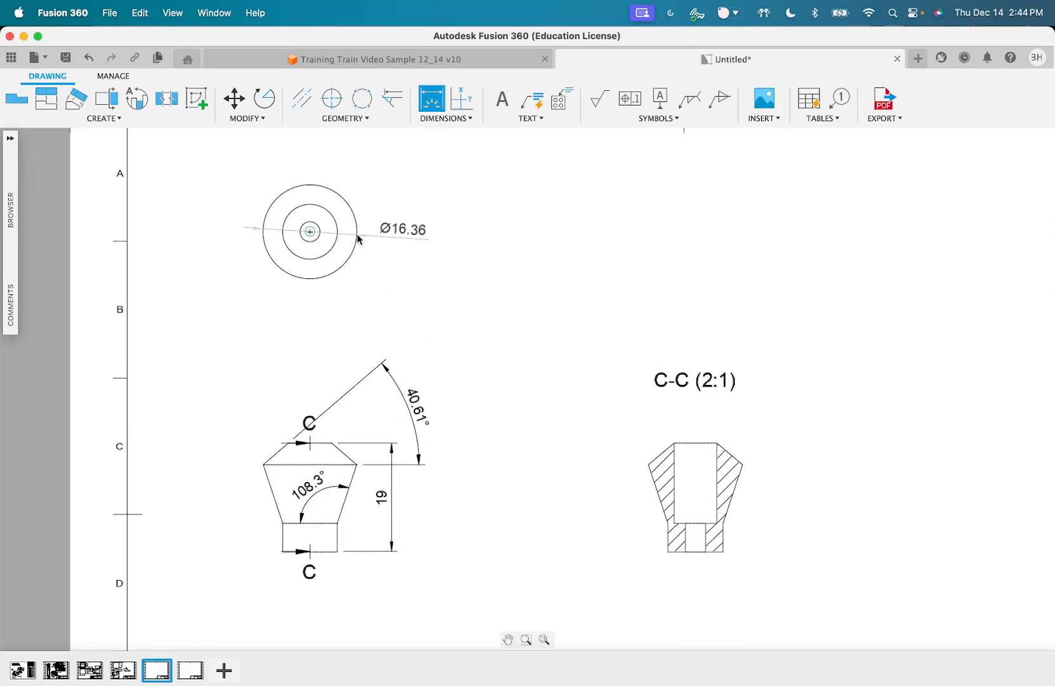
{"action": "left_click", "coordinate": [326, 218]}
{"action": "left_click", "coordinate": [389, 173]}
{"action": "left_click", "coordinate": [320, 234]}
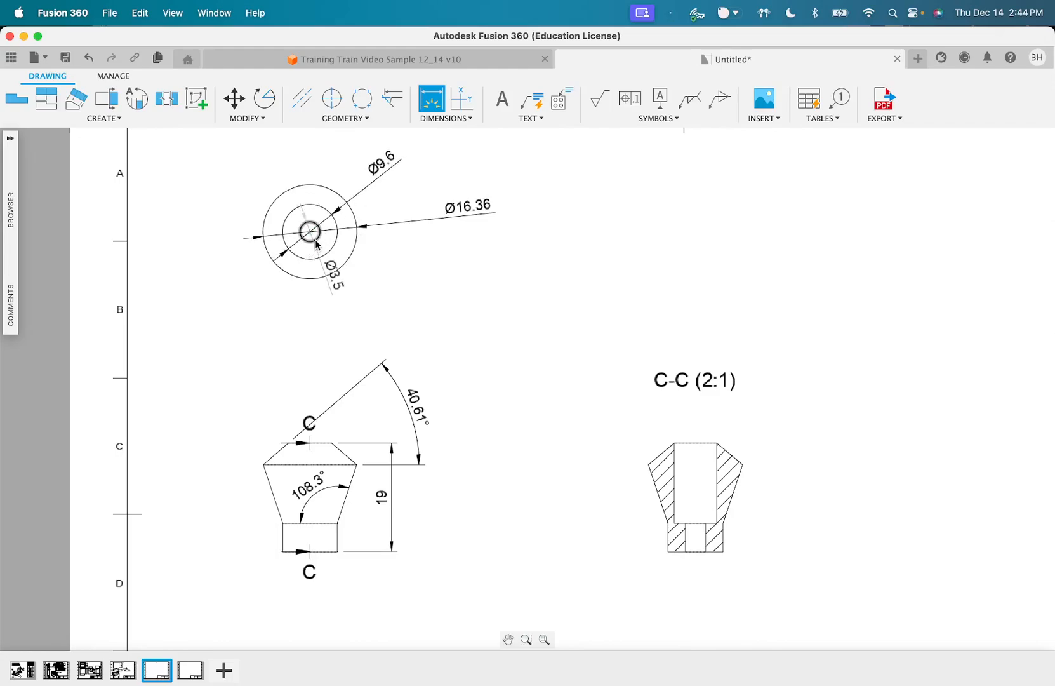
{"action": "left_click", "coordinate": [238, 183]}
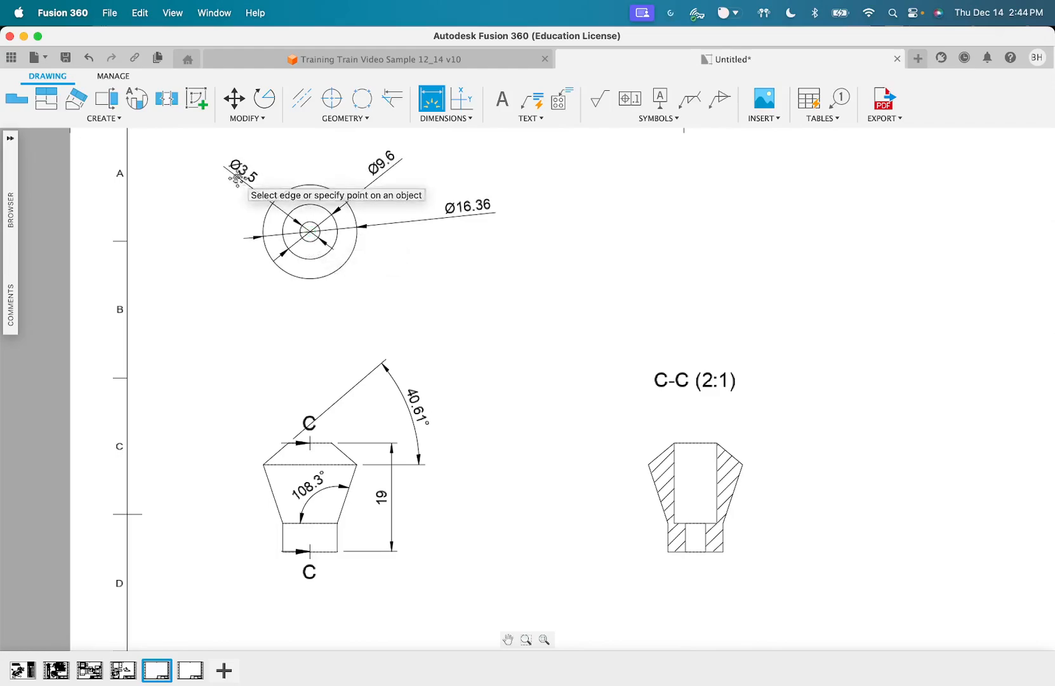
Add a diameter dimension to the middle circle of the round view below the front view
{"action": "scroll", "coordinate": [381, 476], "scroll_direction": "down", "scroll_amount": 3}
{"action": "scroll", "coordinate": [464, 511], "scroll_direction": "down", "scroll_amount": 5}
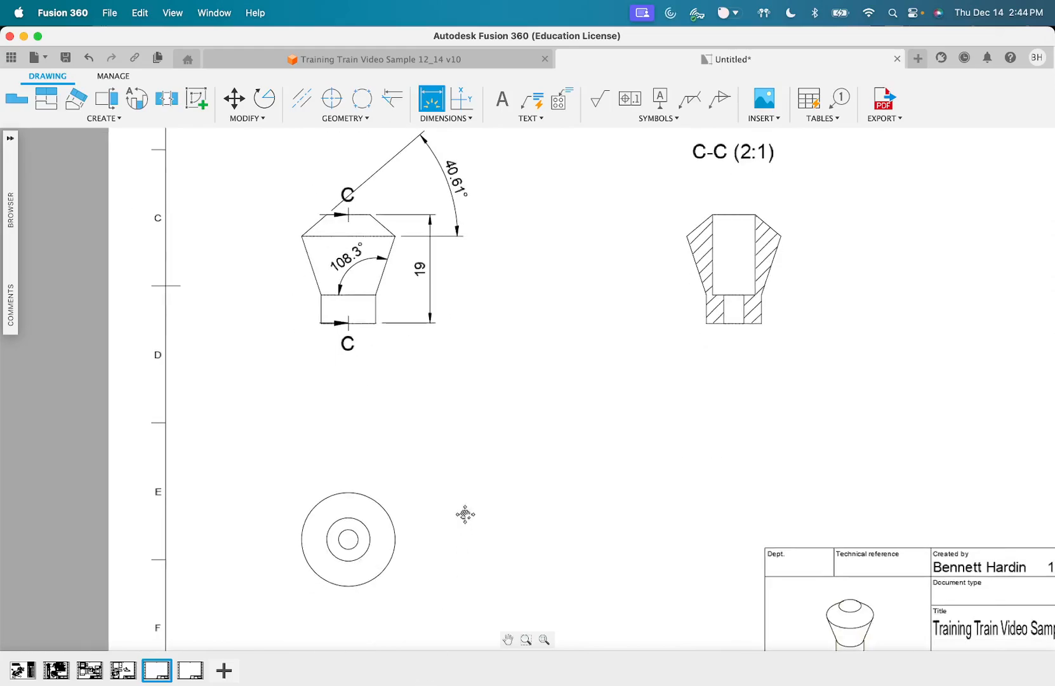
{"action": "left_click", "coordinate": [377, 505]}
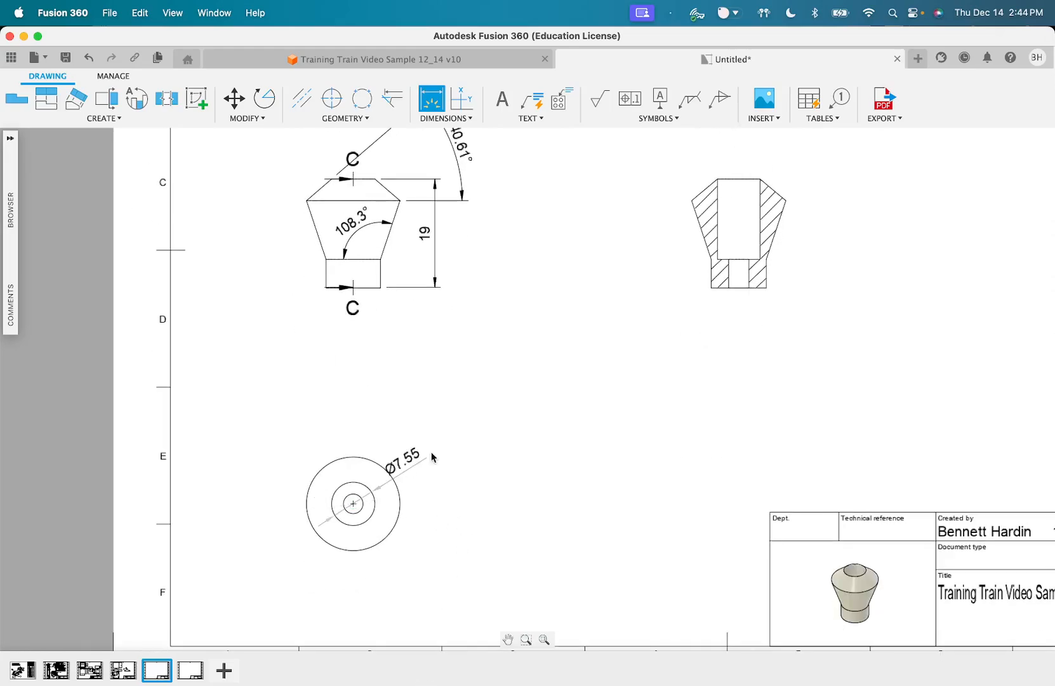
{"action": "left_click", "coordinate": [471, 448]}
Dimension the wide bore's depth and the narrow lower hole's height in section C-C, aligning both beside the view
{"action": "scroll", "coordinate": [544, 579], "scroll_direction": "up", "scroll_amount": 5}
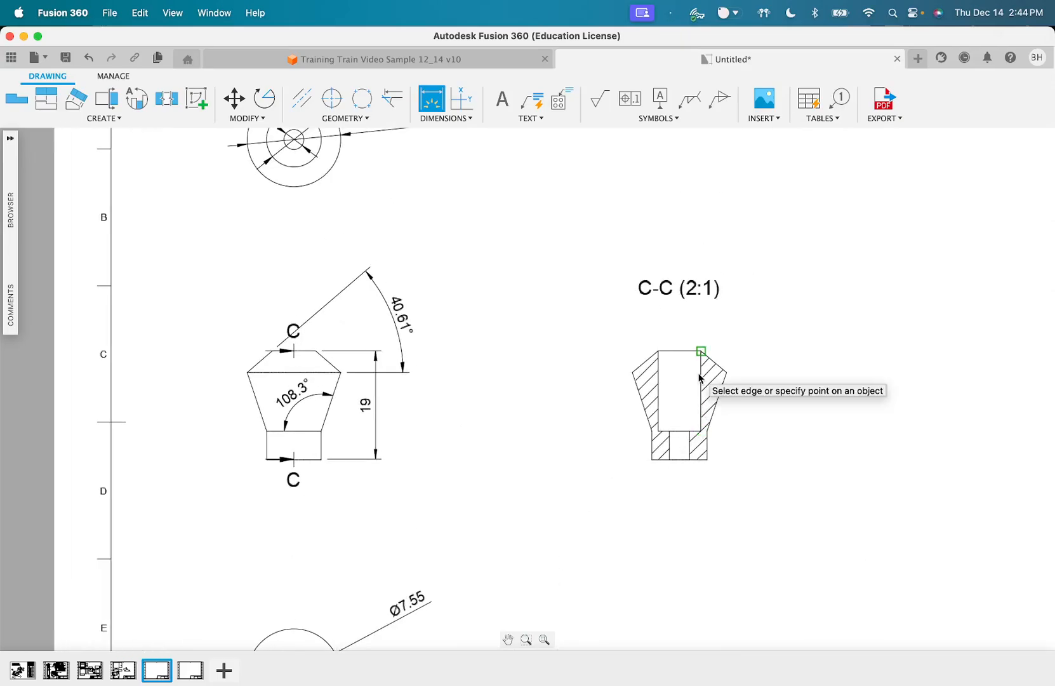
{"action": "left_click", "coordinate": [700, 351]}
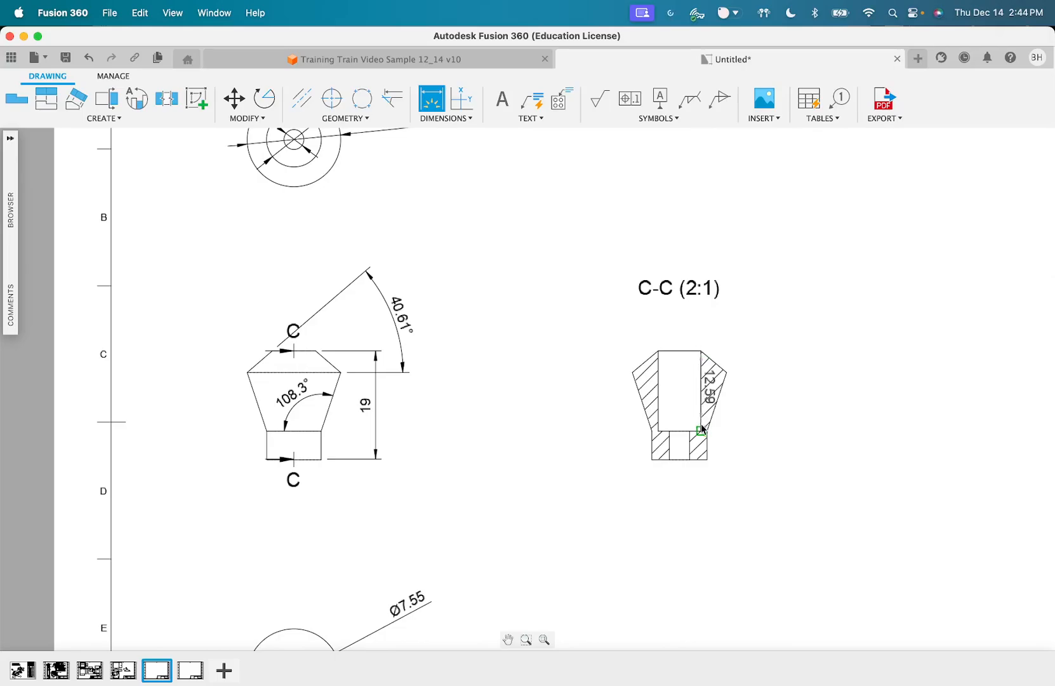
{"action": "left_click", "coordinate": [701, 433]}
{"action": "left_click", "coordinate": [791, 399]}
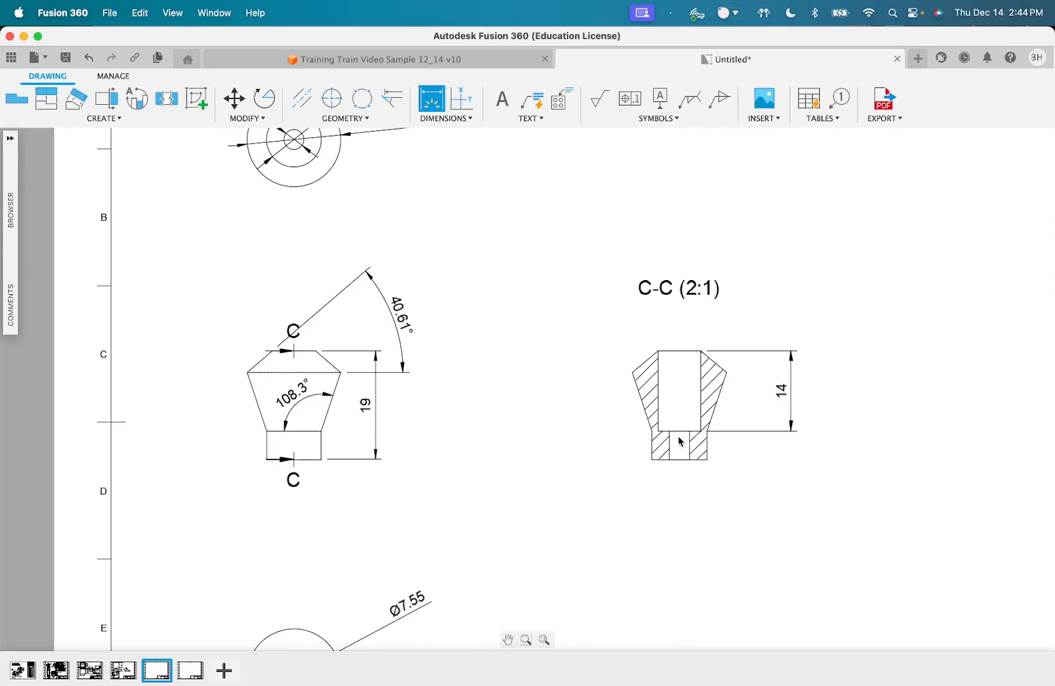
{"action": "left_click", "coordinate": [679, 438]}
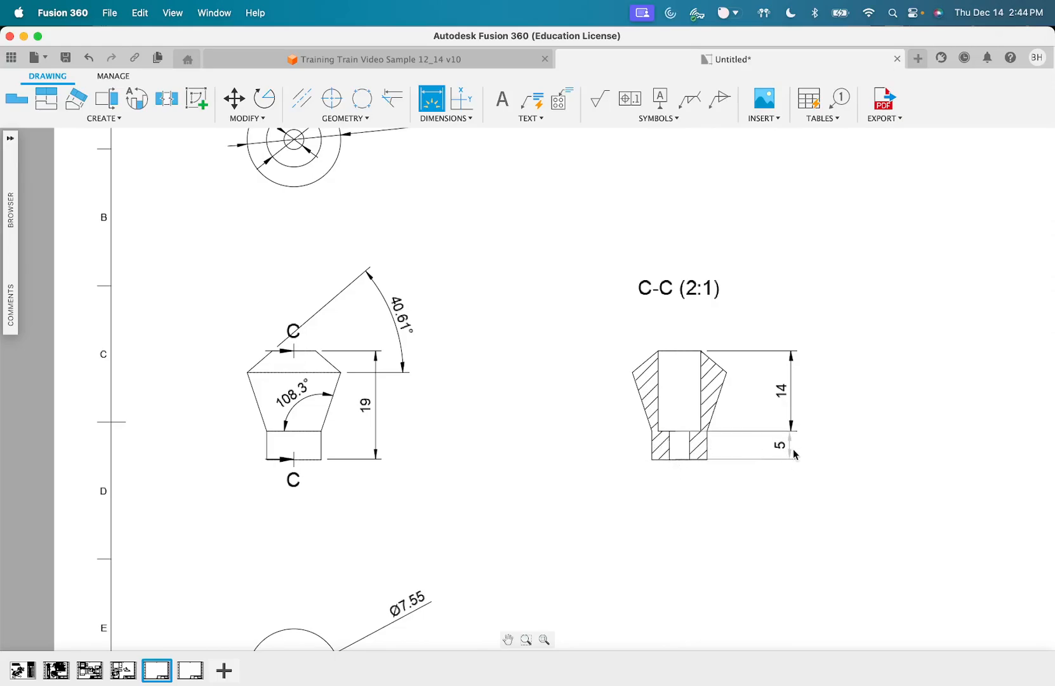
{"action": "left_click", "coordinate": [794, 453]}
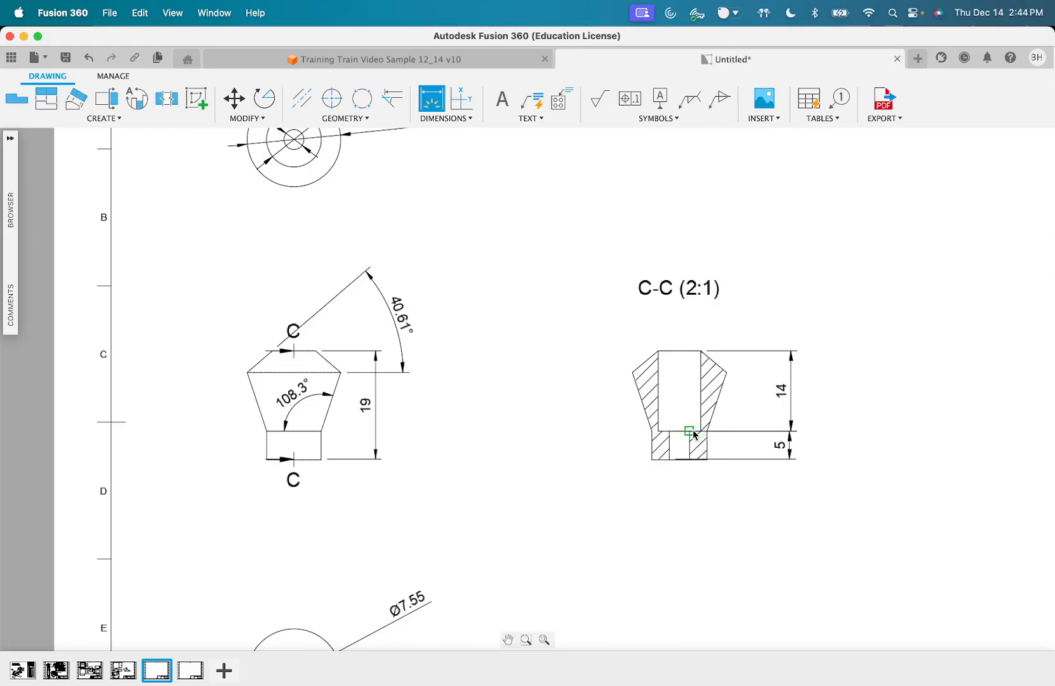
Dimension the width of the step between the wide bore and the narrow hole, placing it above section view C-C
{"action": "scroll", "coordinate": [694, 434], "scroll_direction": "up", "scroll_amount": 3}
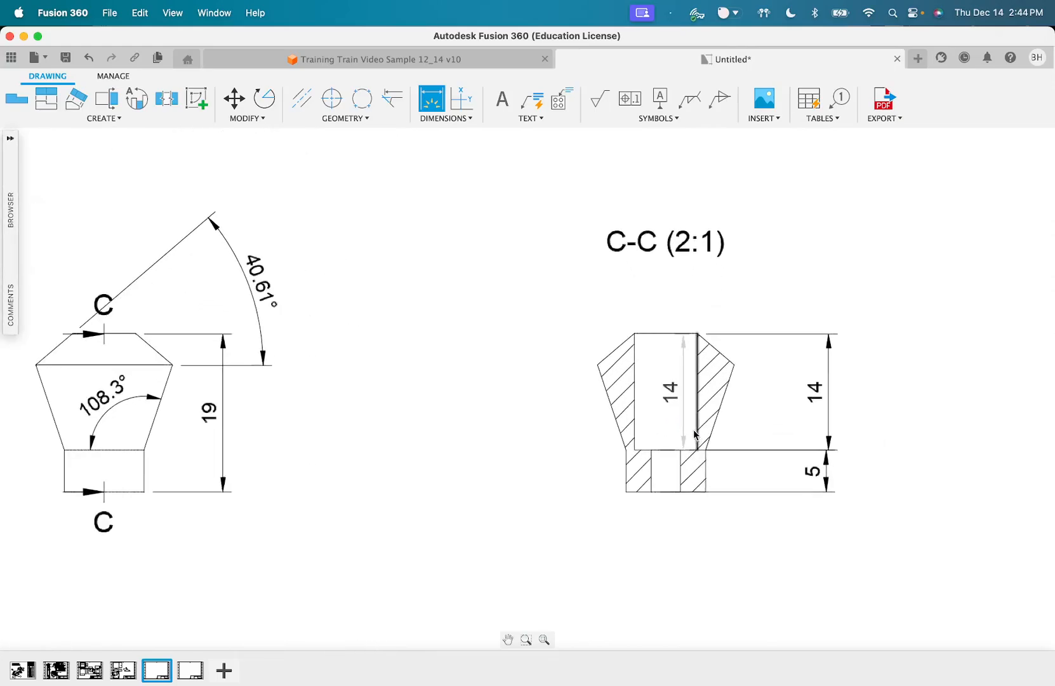
{"action": "scroll", "coordinate": [695, 434], "scroll_direction": "up", "scroll_amount": 1}
{"action": "left_click", "coordinate": [649, 452]}
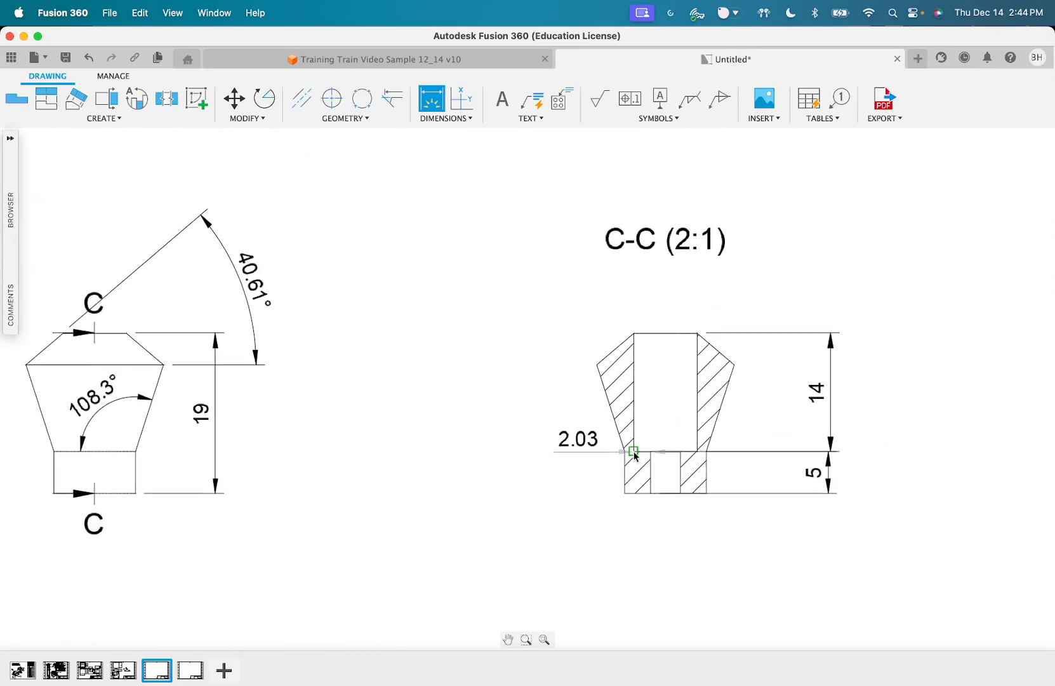
{"action": "left_click", "coordinate": [632, 298]}
{"action": "scroll", "coordinate": [619, 412], "scroll_direction": "down", "scroll_amount": 2}
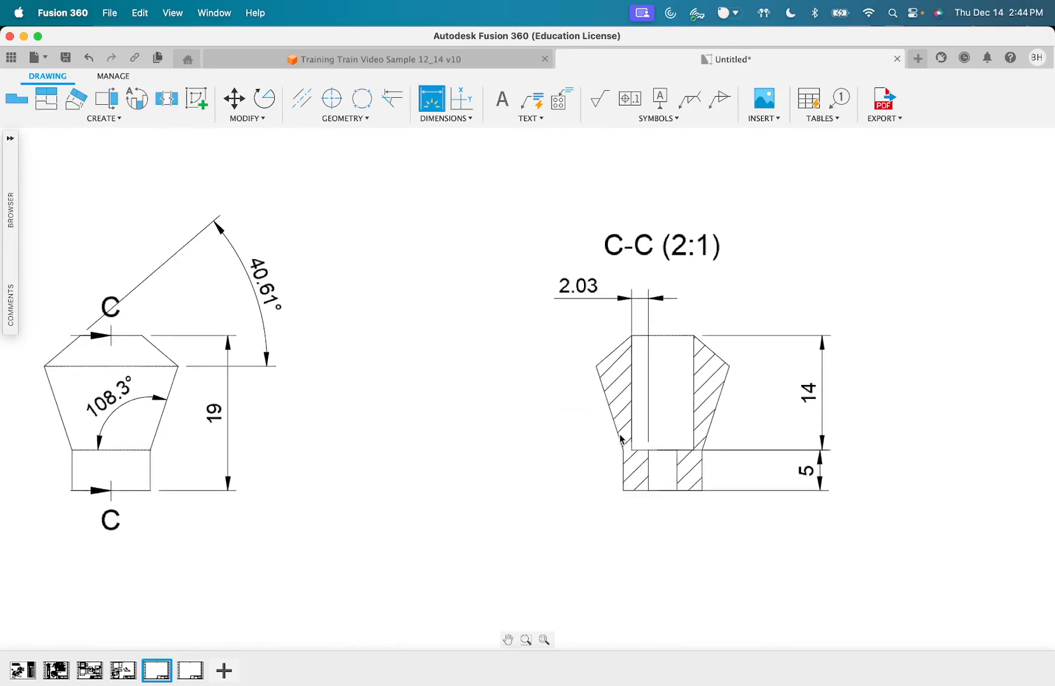
{"action": "key", "text": "Escape"}
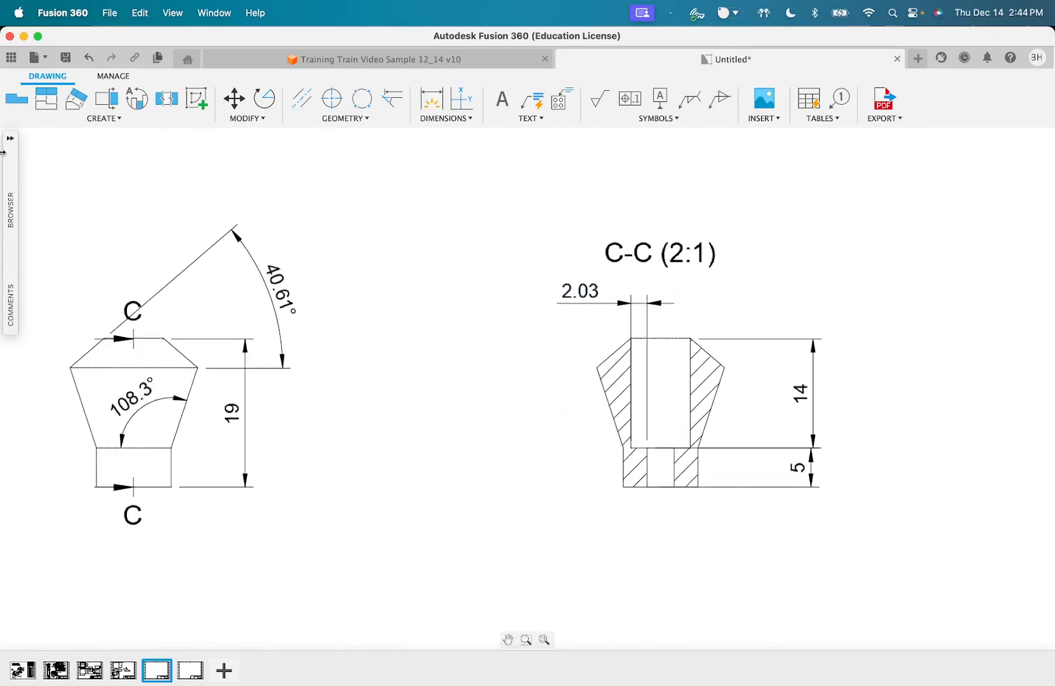
Set the drawing's linear dimension precision to three decimal places (0.123) in the document settings
{"action": "left_click", "coordinate": [10, 140]}
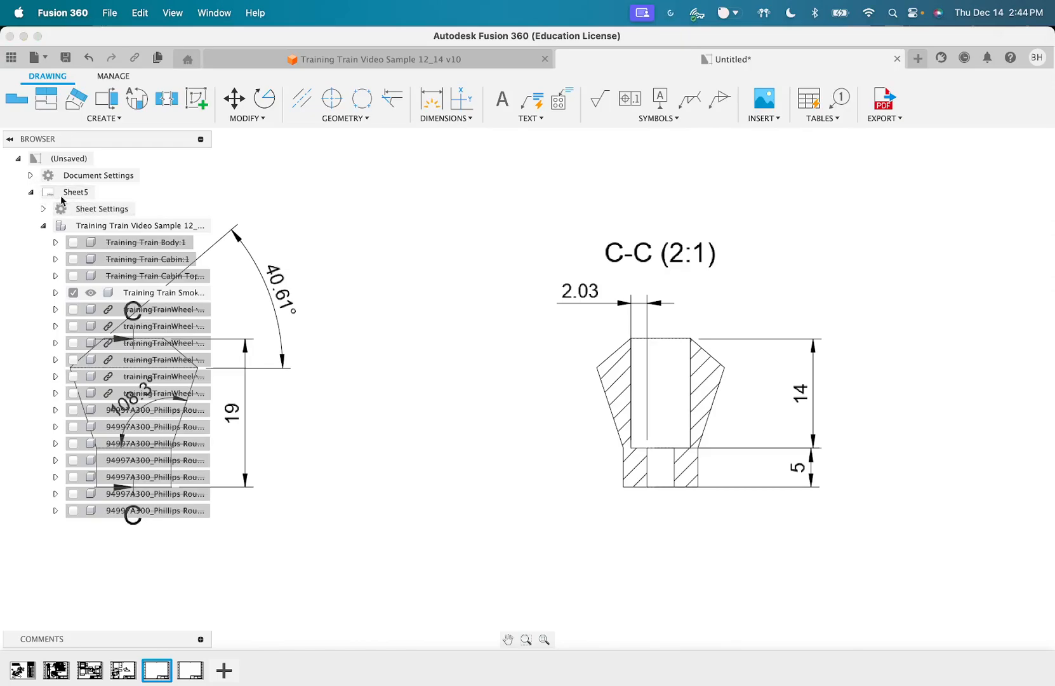
{"action": "left_click", "coordinate": [80, 180]}
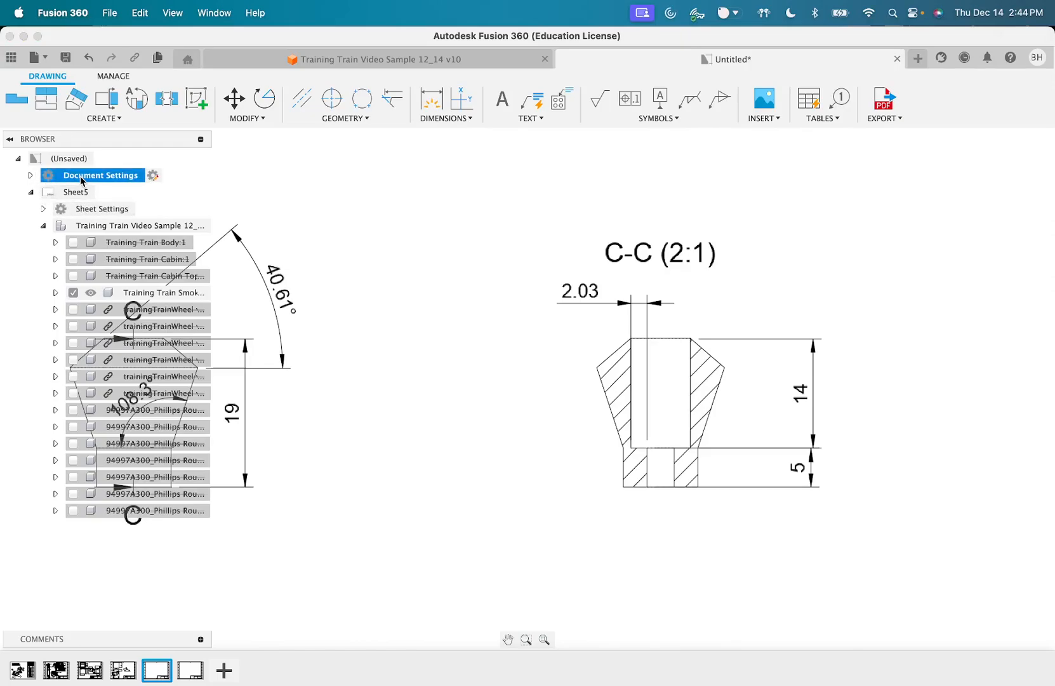
{"action": "left_click", "coordinate": [151, 175]}
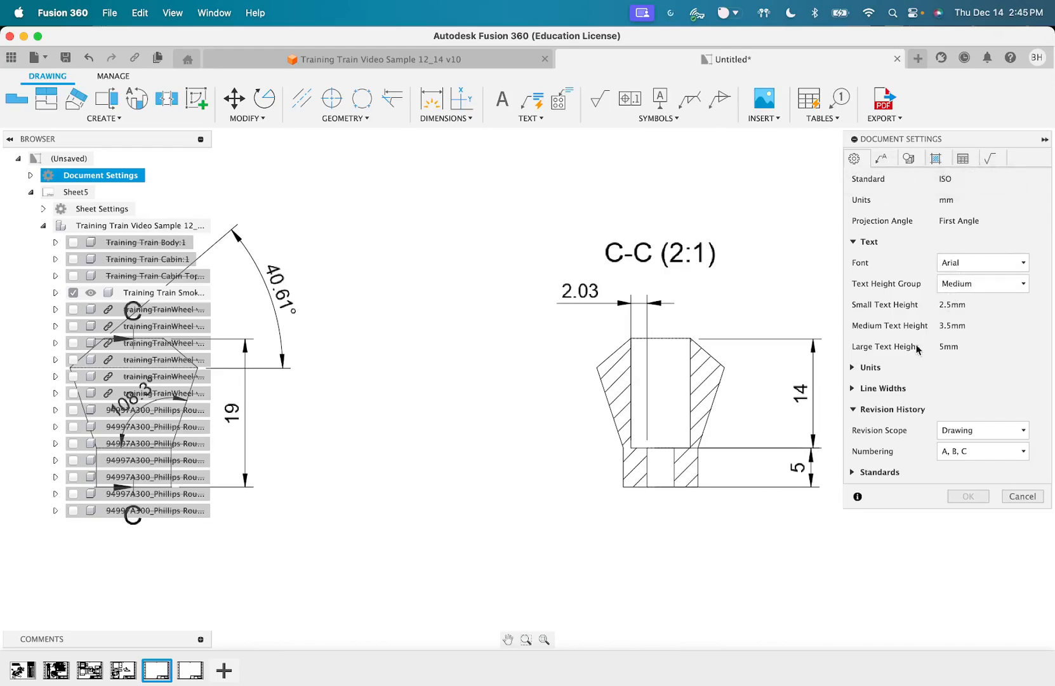
{"action": "left_click", "coordinate": [853, 471]}
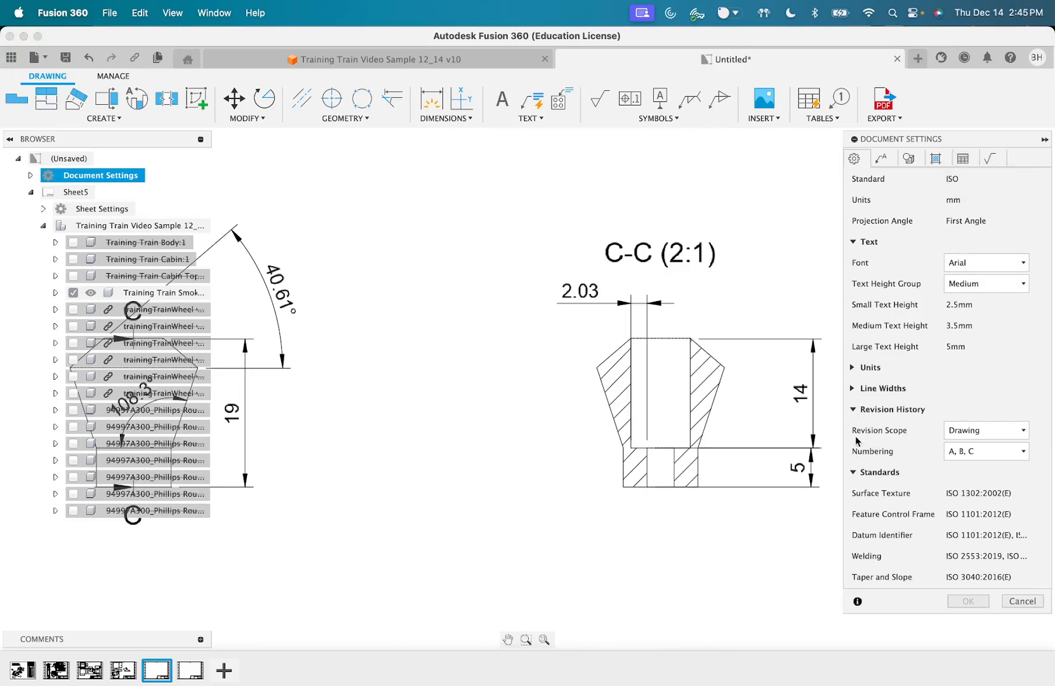
{"action": "left_click", "coordinate": [854, 472]}
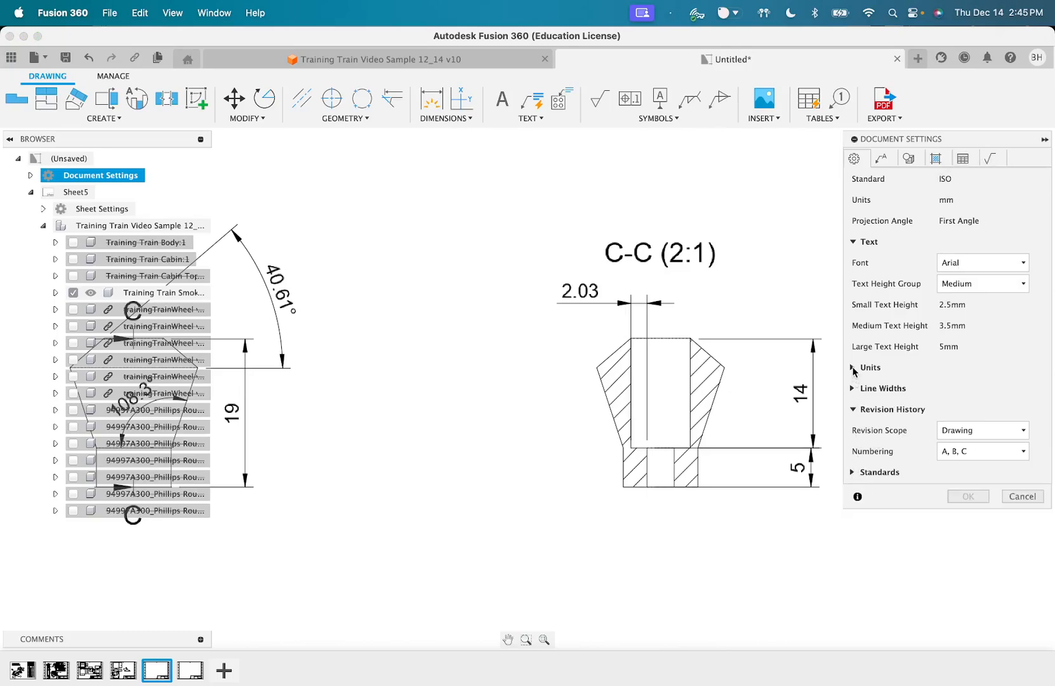
{"action": "left_click", "coordinate": [853, 368]}
{"action": "scroll", "coordinate": [889, 397], "scroll_direction": "down", "scroll_amount": 1}
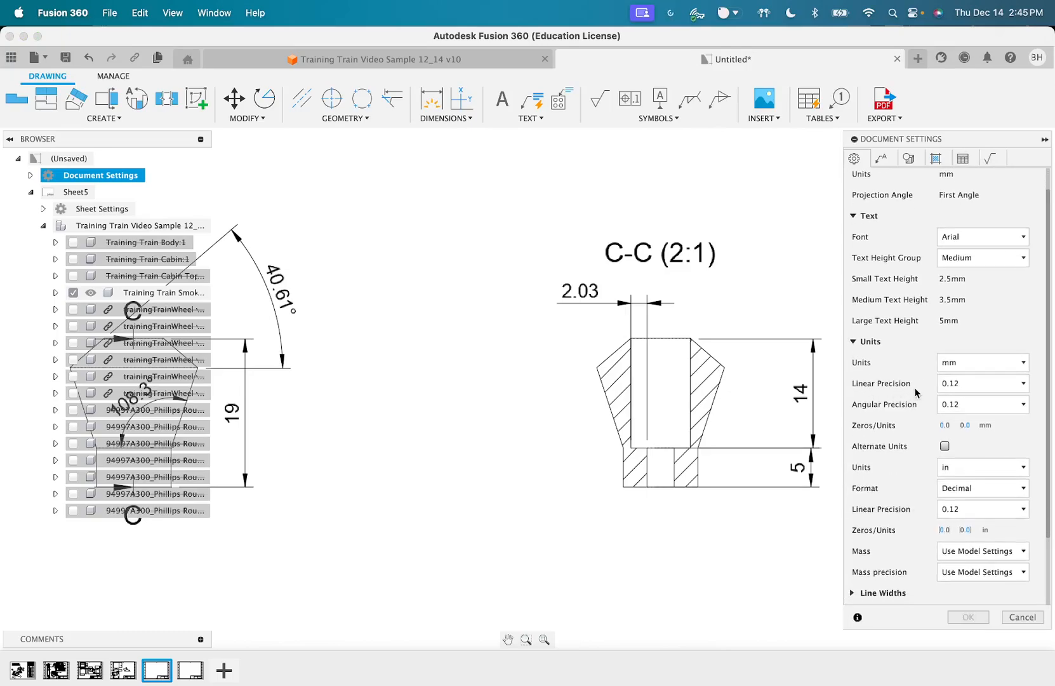
{"action": "left_click", "coordinate": [945, 384]}
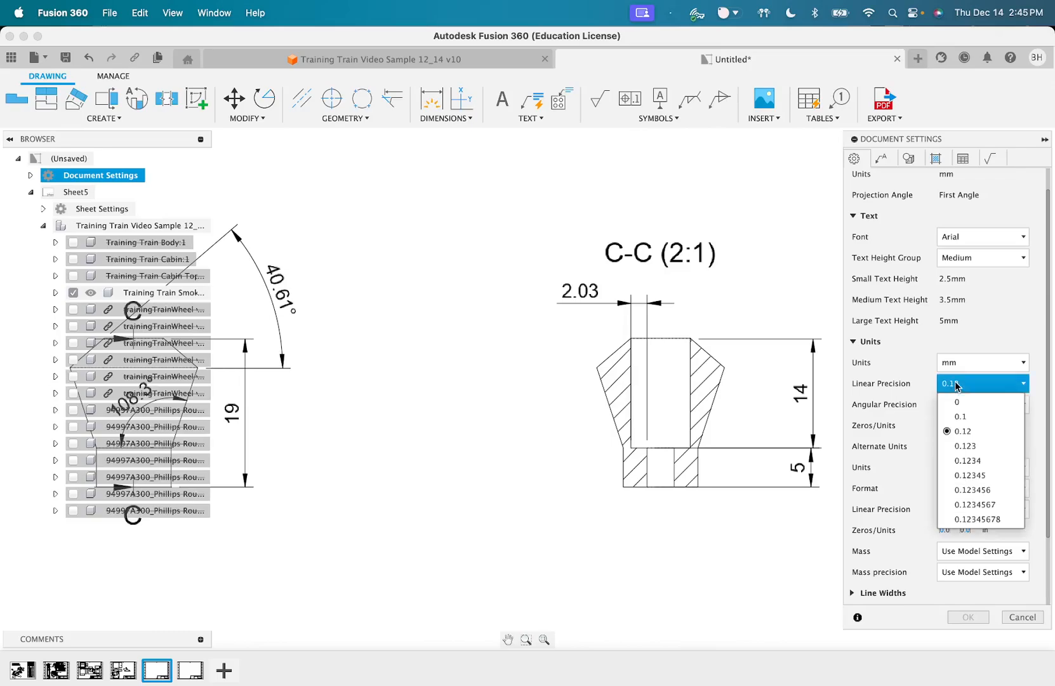
{"action": "left_click", "coordinate": [963, 447]}
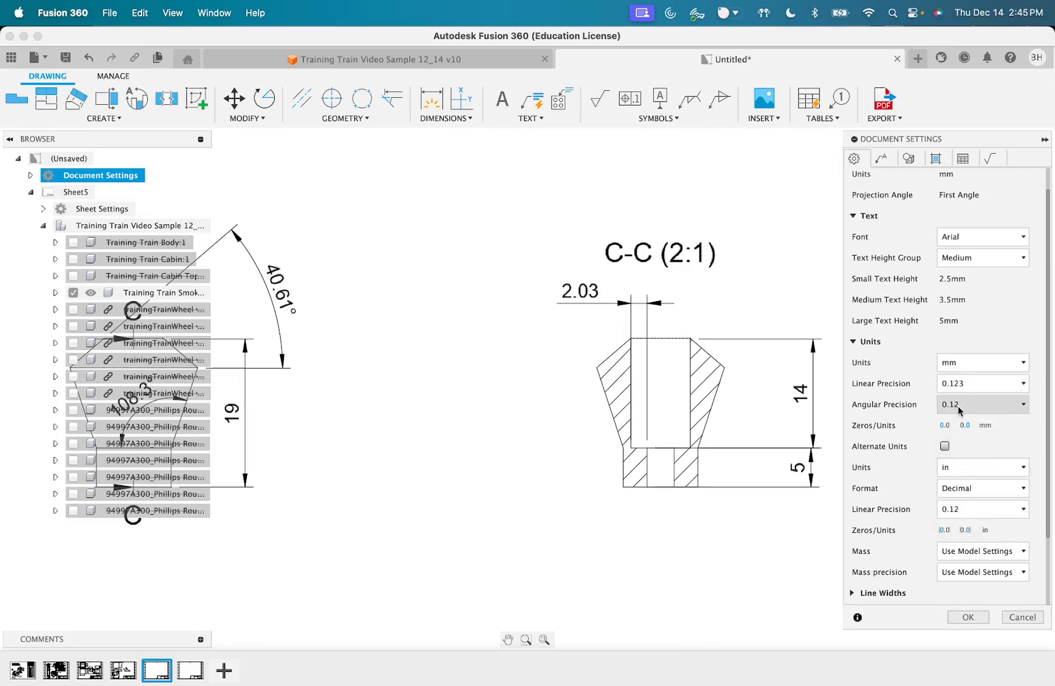
{"action": "left_click", "coordinate": [958, 618]}
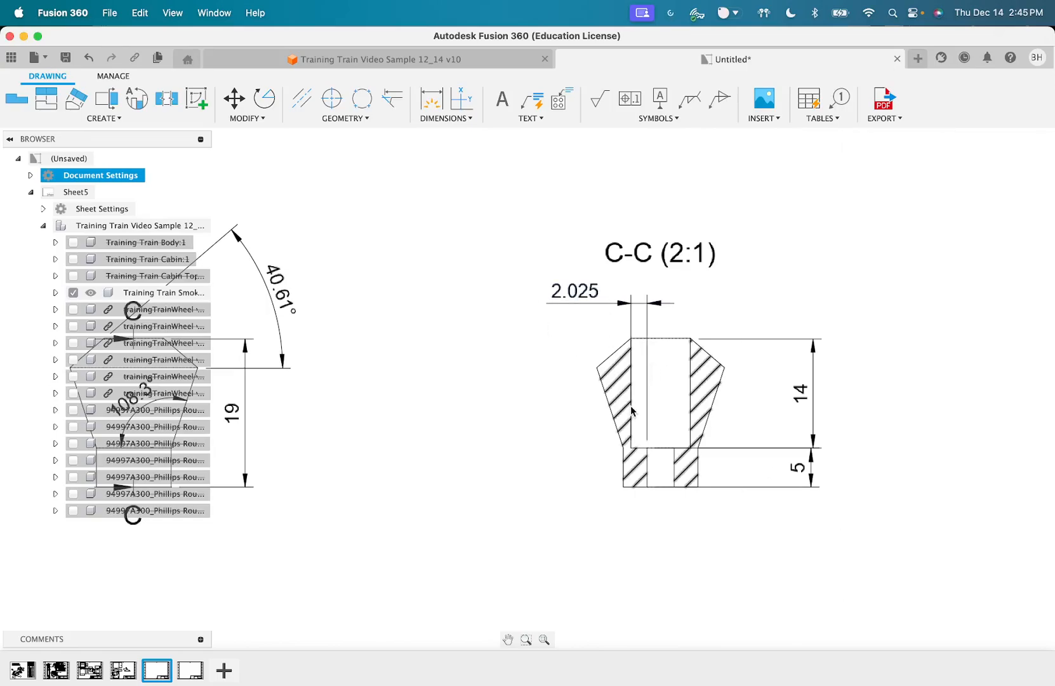
Dimension the left wall's thickness at the smokestack's base in section C-C, placing the dimension below the view
{"action": "scroll", "coordinate": [628, 436], "scroll_direction": "down", "scroll_amount": 2}
{"action": "scroll", "coordinate": [628, 433], "scroll_direction": "down", "scroll_amount": 2}
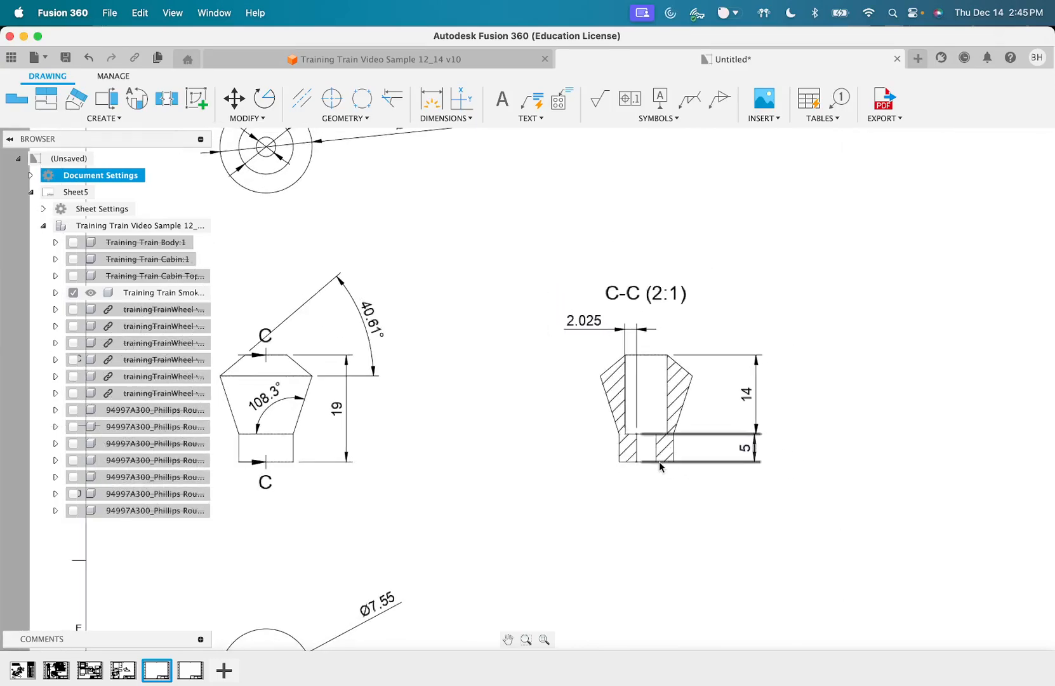
{"action": "left_click", "coordinate": [432, 99]}
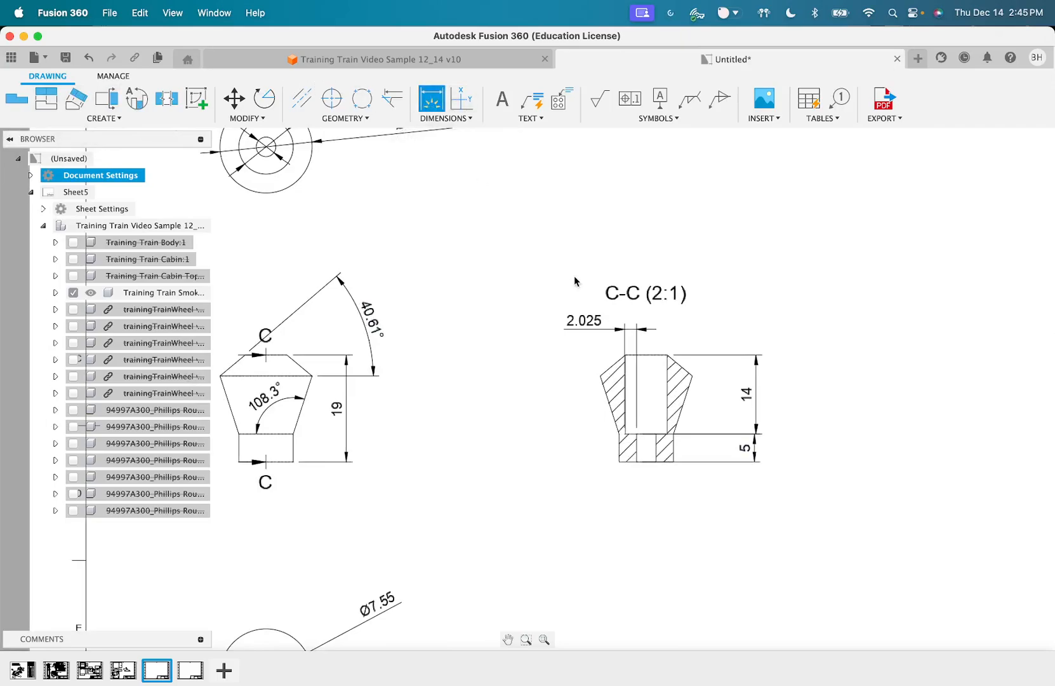
{"action": "left_click", "coordinate": [618, 462]}
{"action": "left_click", "coordinate": [636, 461]}
{"action": "left_click", "coordinate": [627, 500]}
{"action": "key", "text": "Escape"}
{"action": "scroll", "coordinate": [577, 508], "scroll_direction": "down", "scroll_amount": 5}
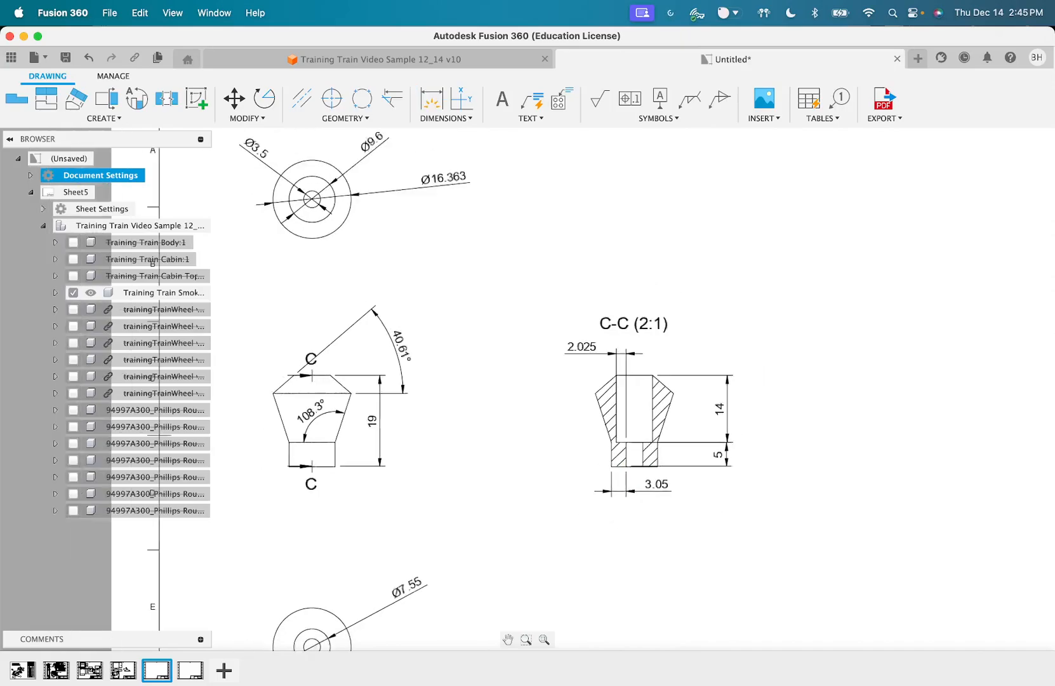
{"action": "scroll", "coordinate": [580, 517], "scroll_direction": "down", "scroll_amount": 3}
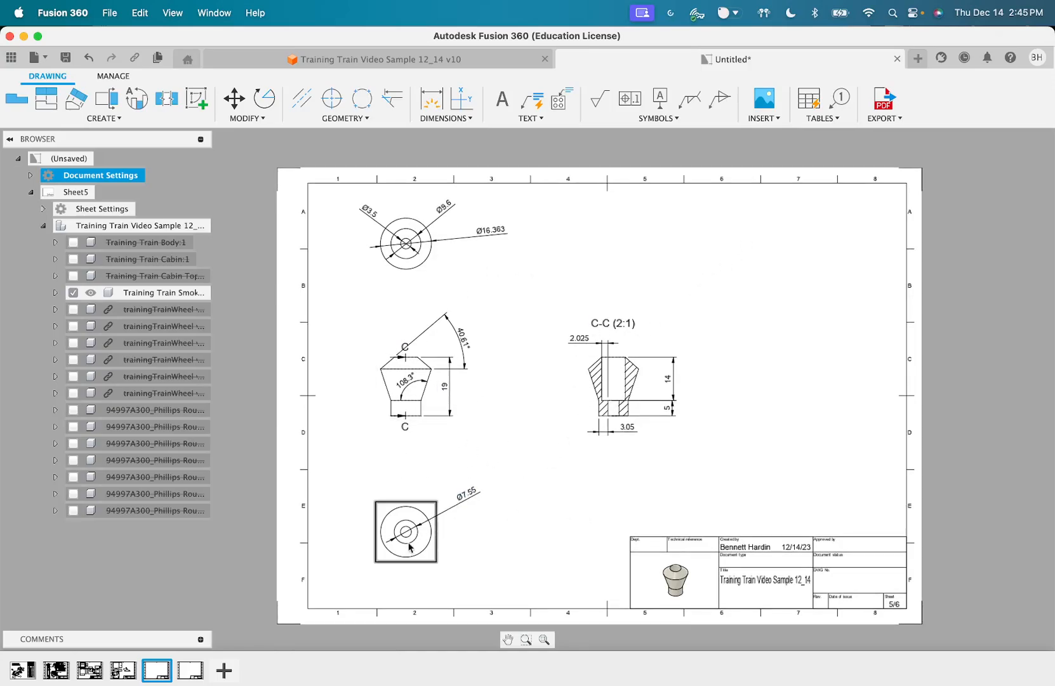
Place a front base view of the full train at 2:1 scale on sheet six, in the sheet's left half
{"action": "left_click", "coordinate": [190, 670]}
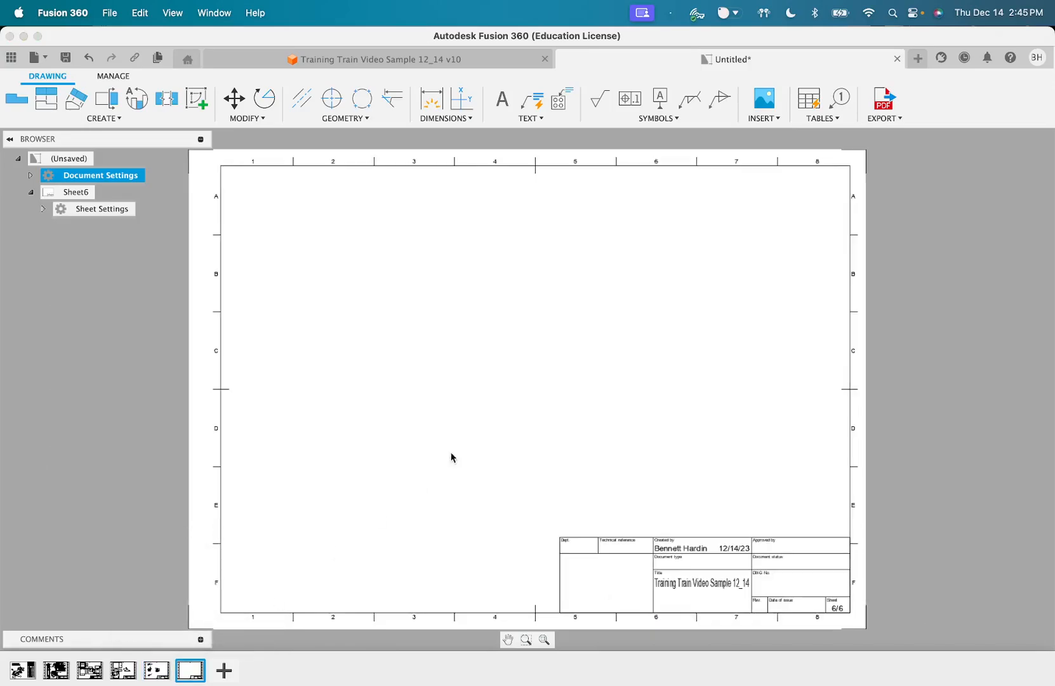
{"action": "left_click", "coordinate": [16, 99]}
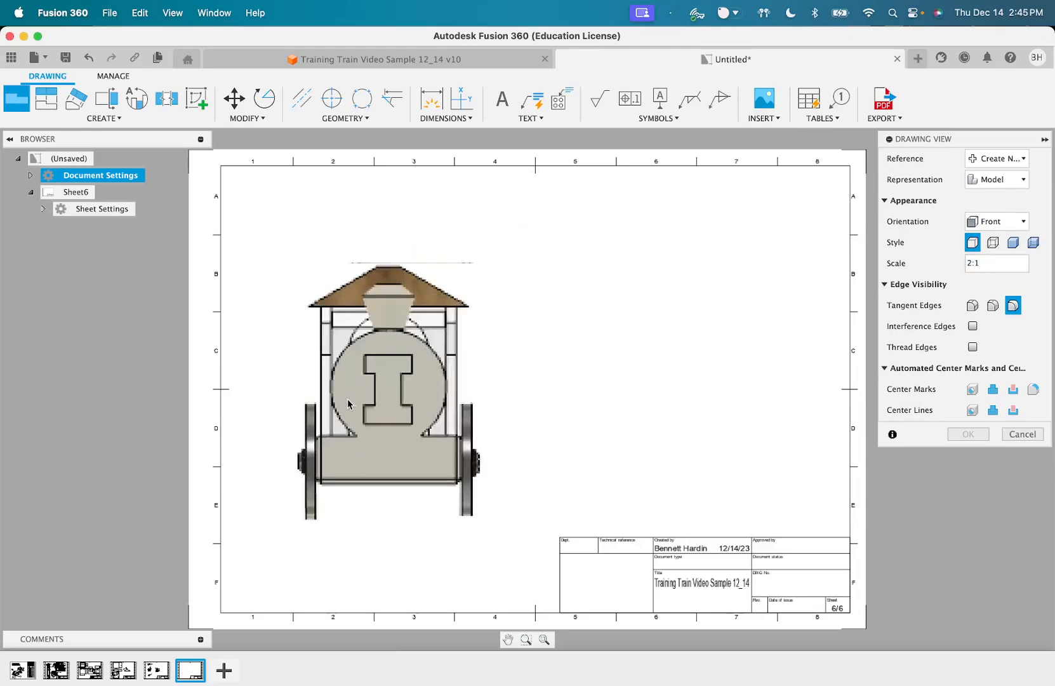
{"action": "left_click", "coordinate": [349, 400]}
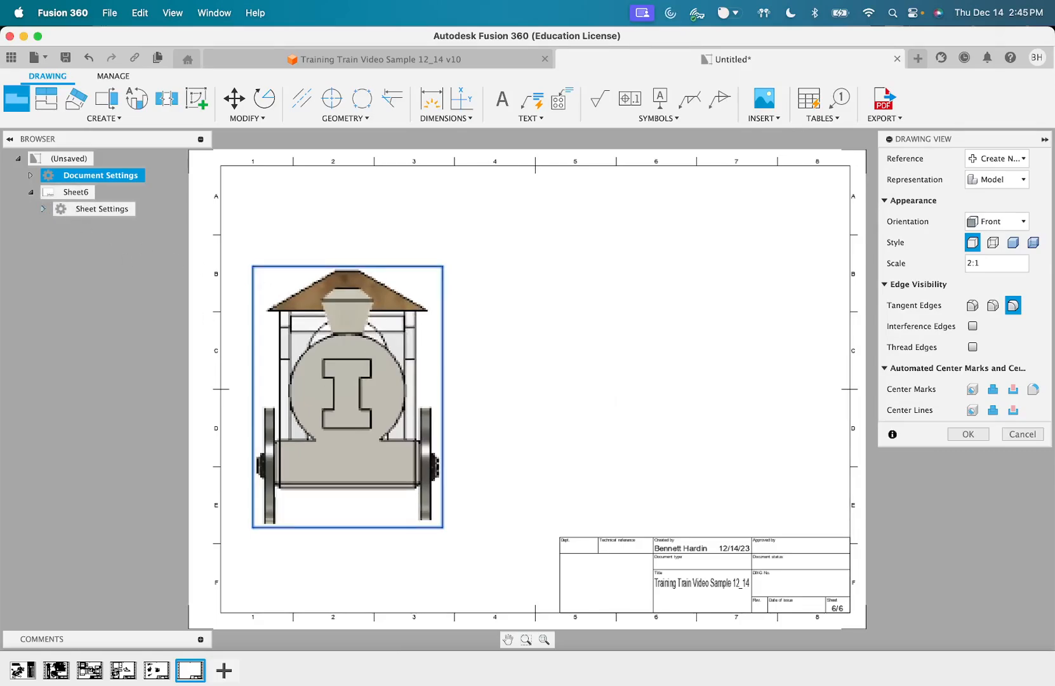
{"action": "key", "text": "Return"}
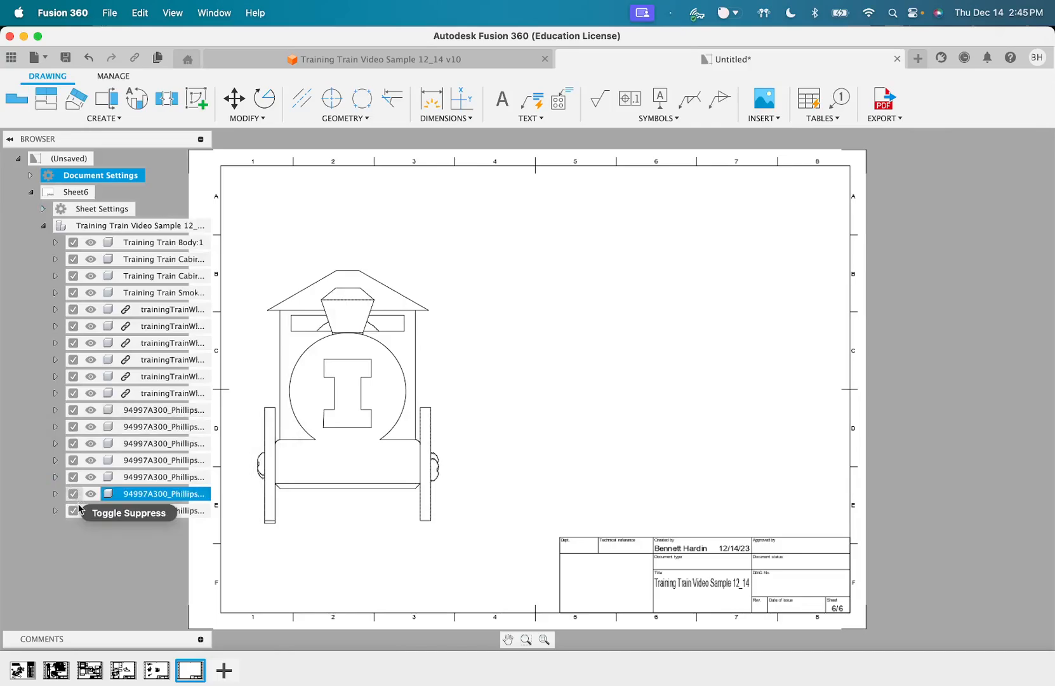
Suppress the body, cabin, cabin top, smokestack, all screws and every wheel except the first listed one in sheet six's view
{"action": "left_click", "coordinate": [73, 510]}
{"action": "left_click", "coordinate": [73, 493]}
{"action": "left_click", "coordinate": [73, 477]}
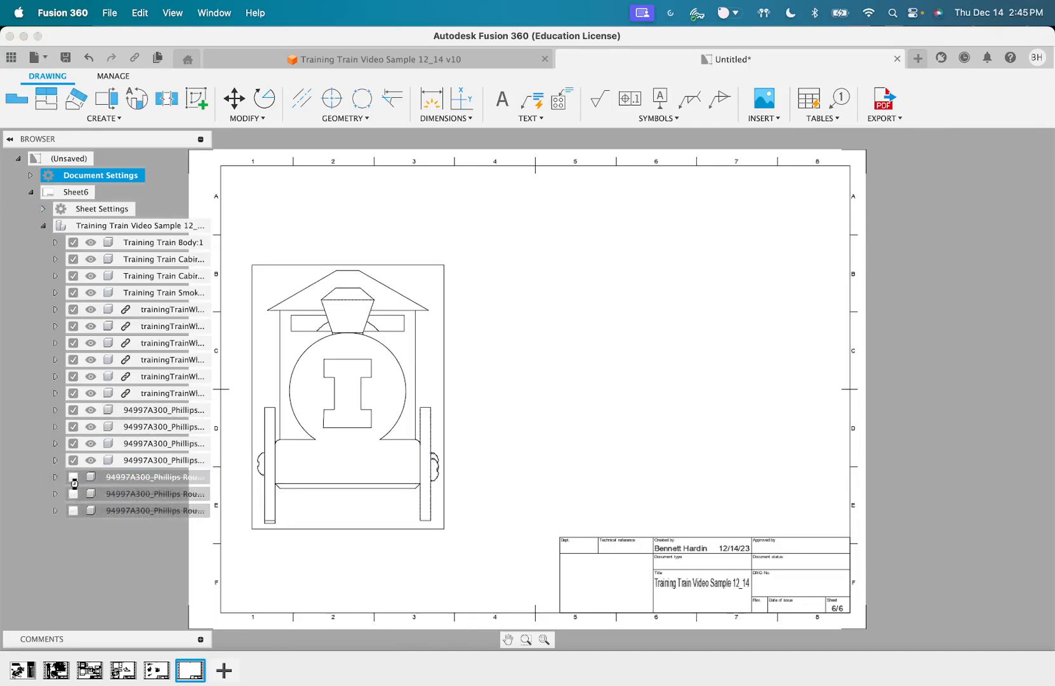
{"action": "left_click", "coordinate": [73, 460]}
{"action": "left_click", "coordinate": [73, 443]}
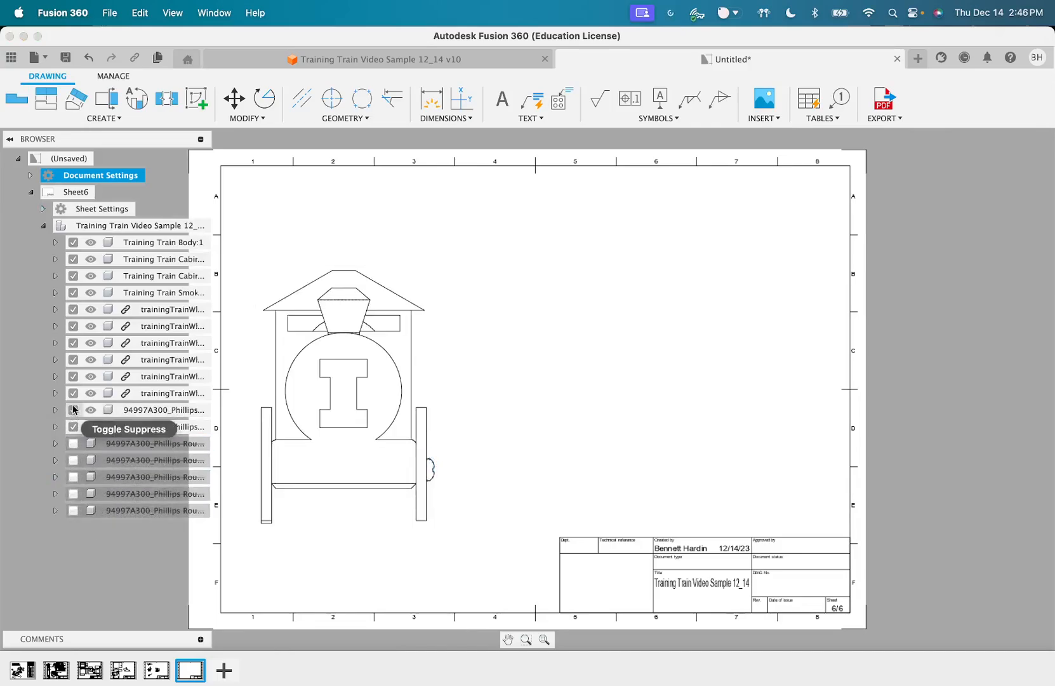
{"action": "left_click", "coordinate": [73, 325]}
{"action": "left_click", "coordinate": [73, 292]}
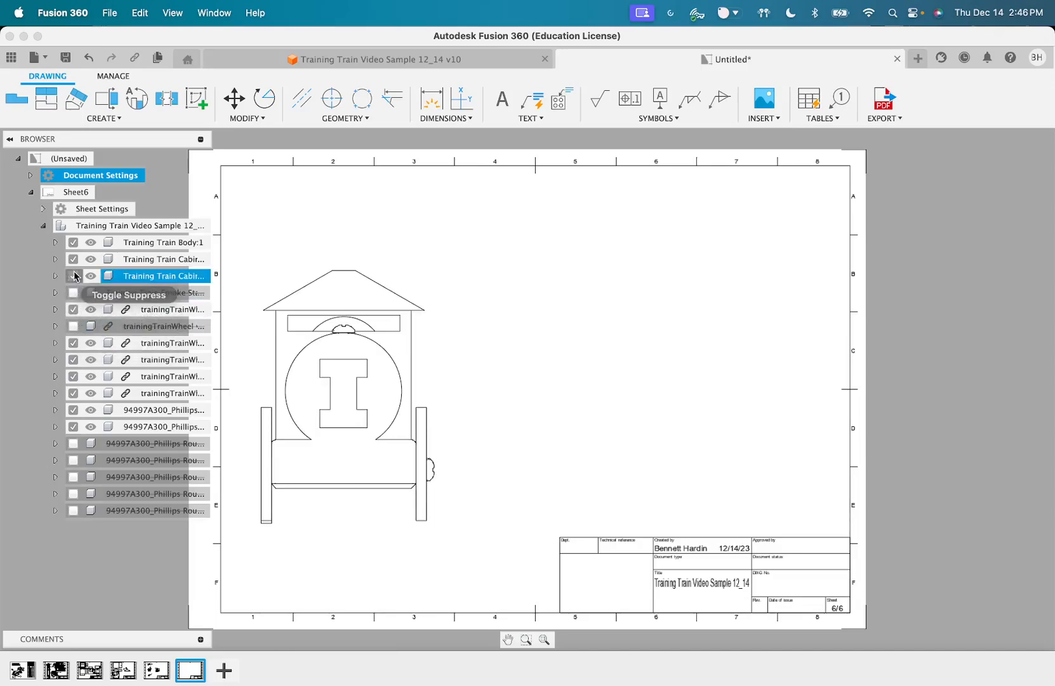
{"action": "left_click", "coordinate": [73, 275]}
{"action": "left_click", "coordinate": [73, 259]}
{"action": "left_click", "coordinate": [73, 242]}
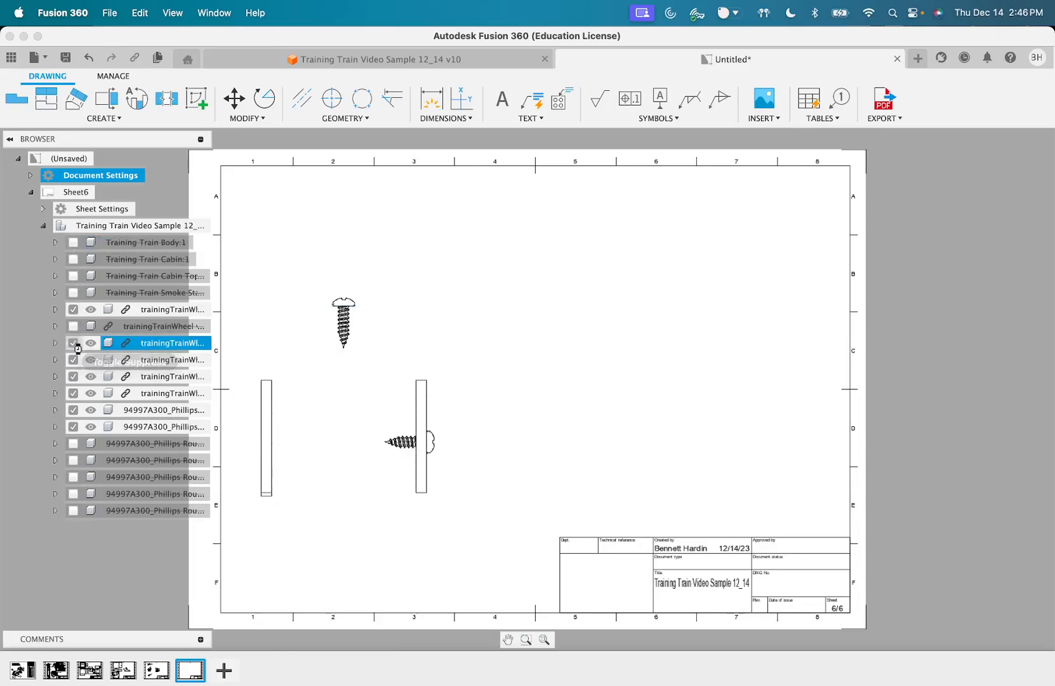
{"action": "left_click", "coordinate": [73, 342]}
{"action": "left_click", "coordinate": [73, 359]}
{"action": "left_click", "coordinate": [73, 375]}
{"action": "left_click", "coordinate": [73, 393]}
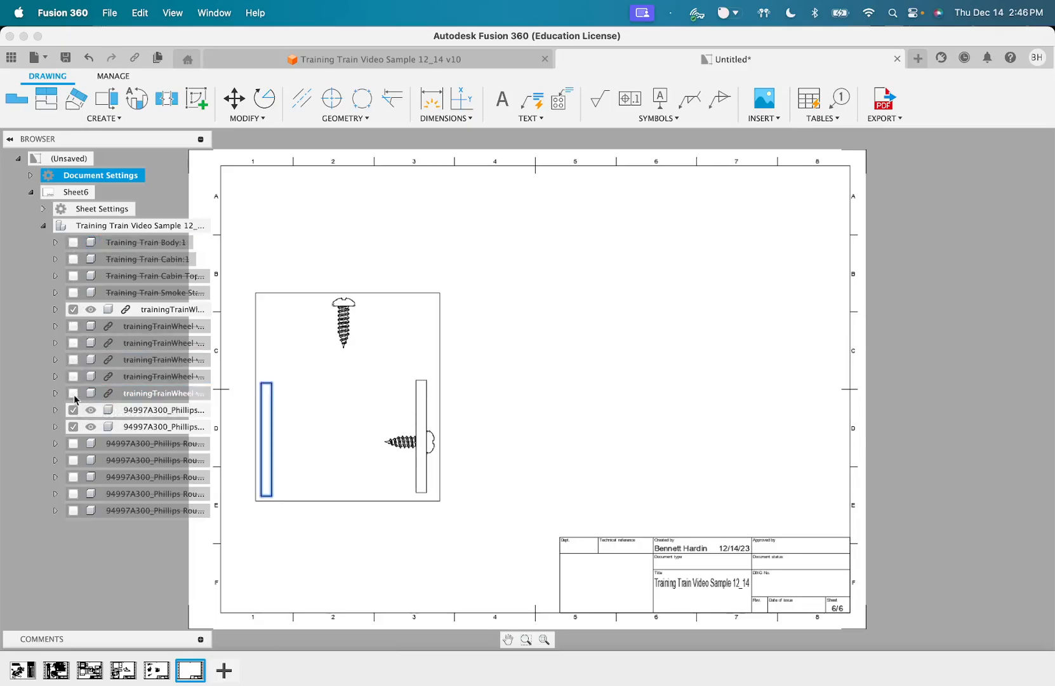
{"action": "left_click", "coordinate": [73, 409]}
{"action": "left_click", "coordinate": [73, 426]}
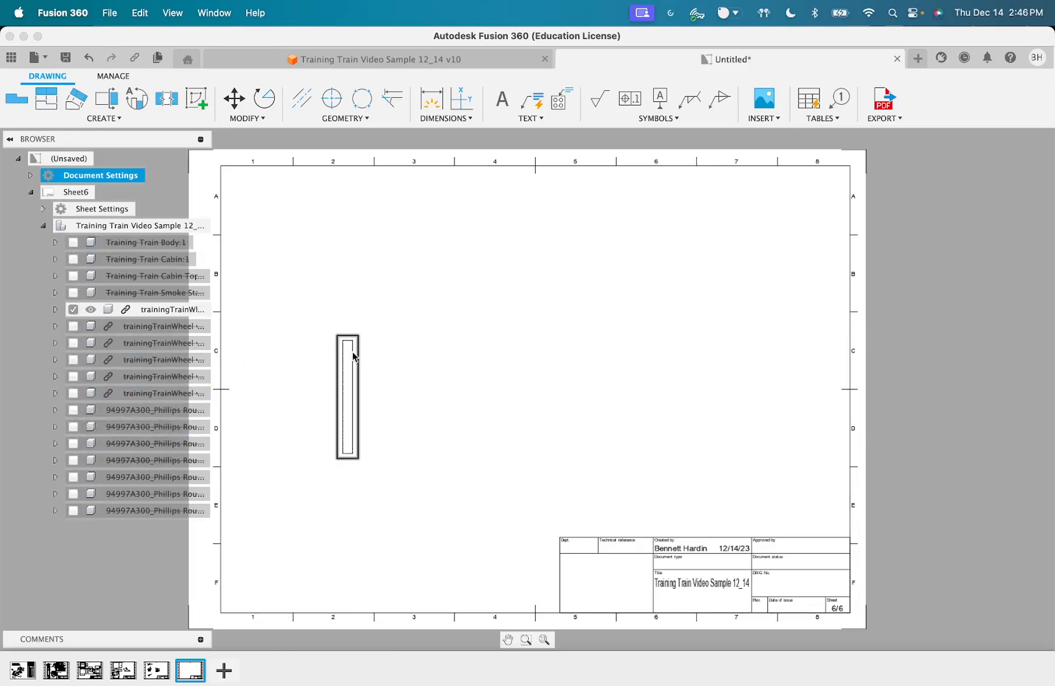
Enter "Training Train Smoke Stack" as the second title line in sheet five's title block
{"action": "left_click", "coordinate": [156, 672]}
{"action": "scroll", "coordinate": [736, 591], "scroll_direction": "up", "scroll_amount": 2}
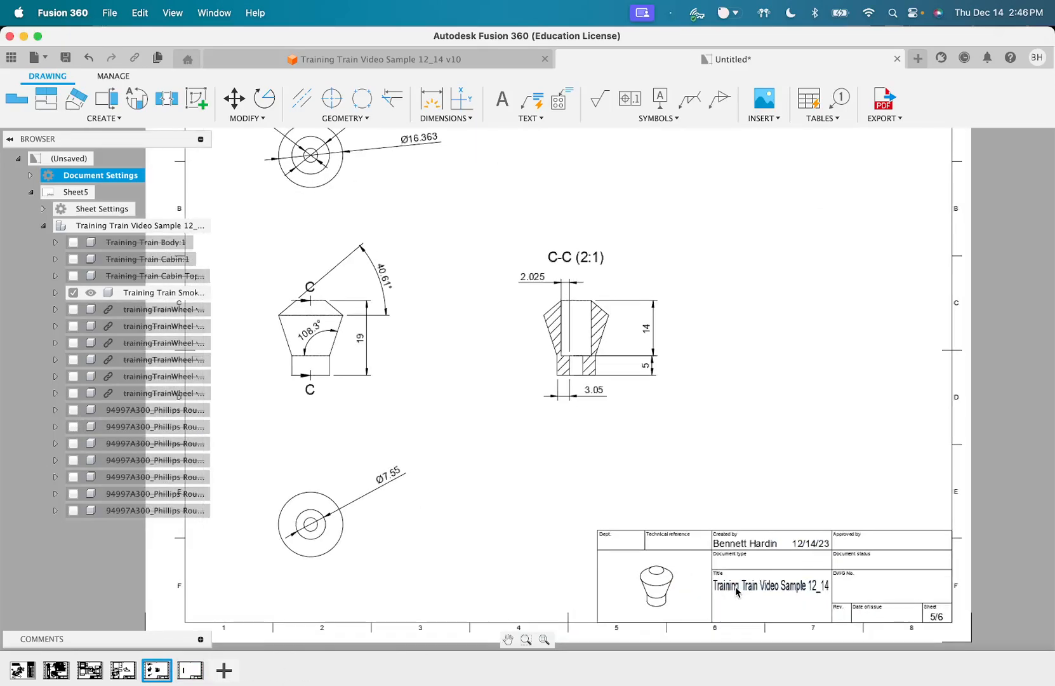
{"action": "double_click", "coordinate": [737, 587]}
{"action": "left_click", "coordinate": [449, 453]}
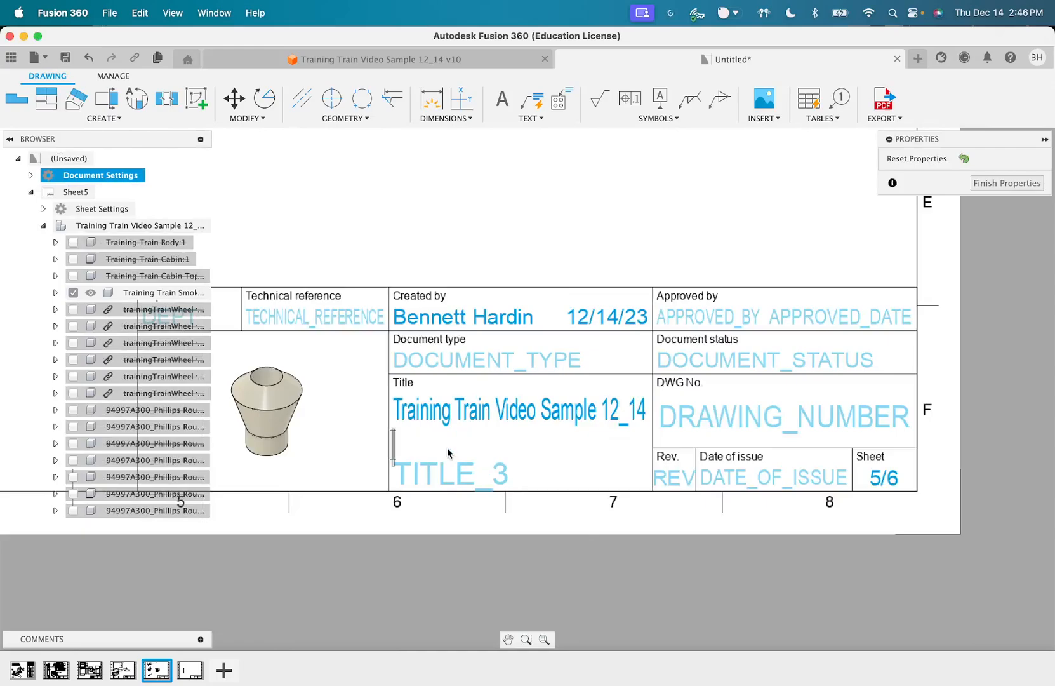
{"action": "type", "text": "Trainig"}
{"action": "key", "text": "BackSpace"}
{"action": "key", "text": "BackSpace"}
{"action": "key", "text": "BackSpace"}
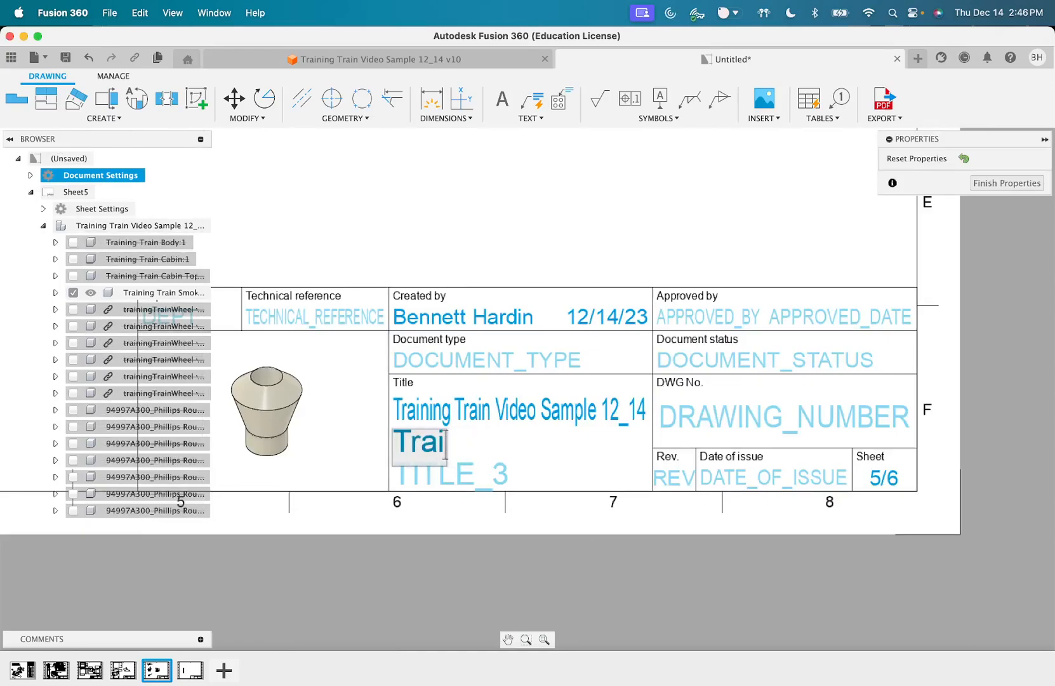
{"action": "type", "text": "ning Train"}
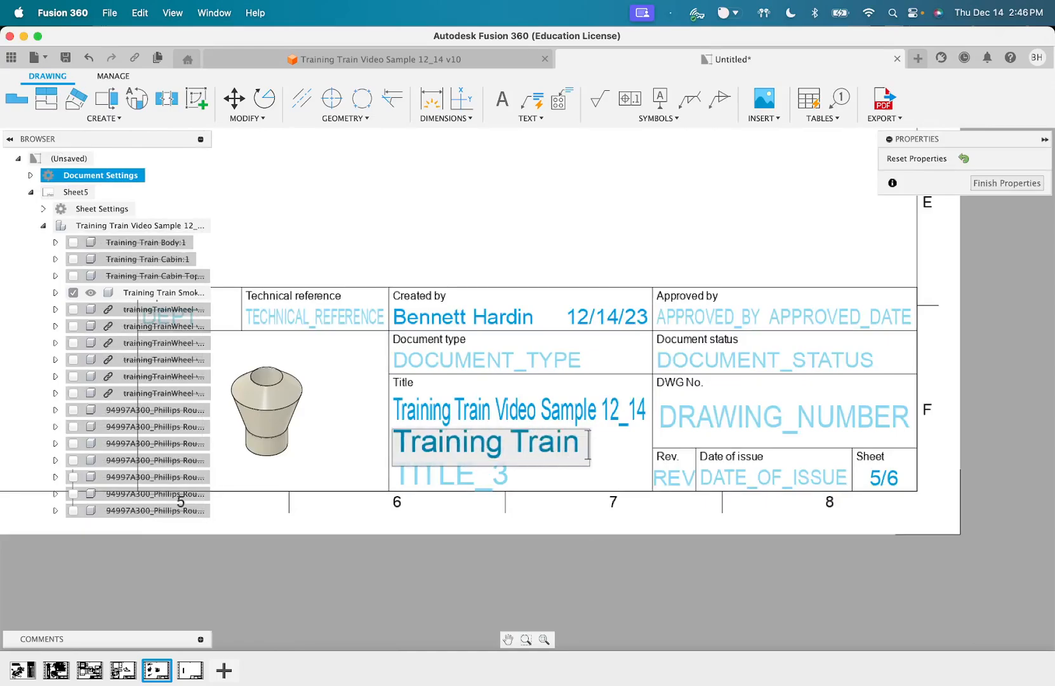
{"action": "type", "text": " Smoke Stack"}
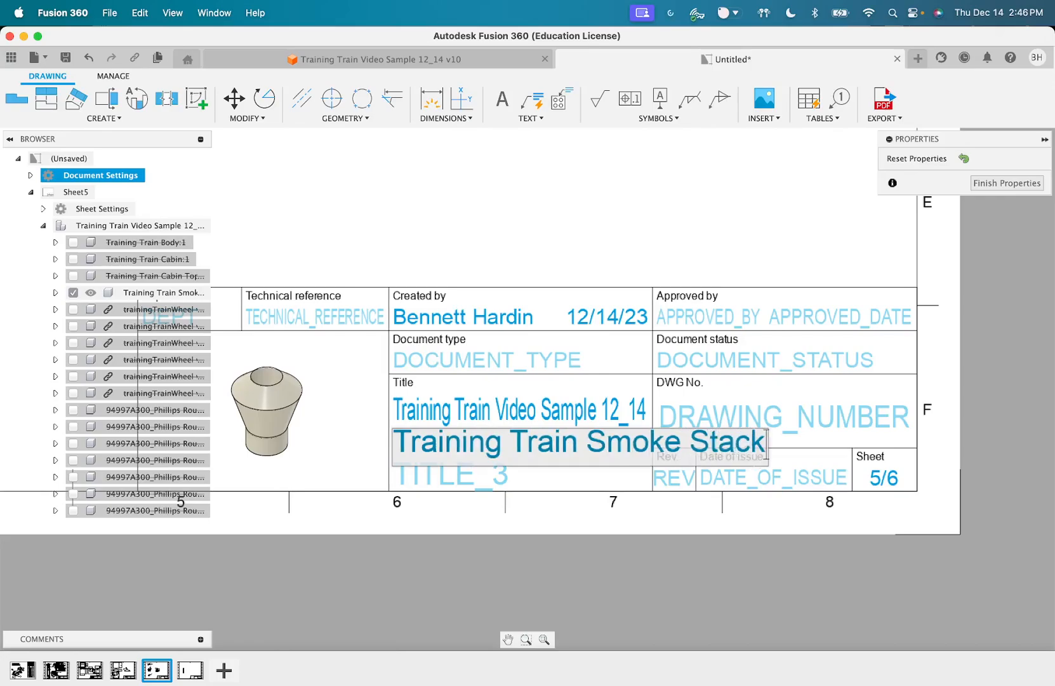
{"action": "key", "text": "Return"}
Enter "Scale 2:1" as the third title line in sheet five's title block
{"action": "left_click", "coordinate": [428, 476]}
{"action": "type", "text": "Sca"}
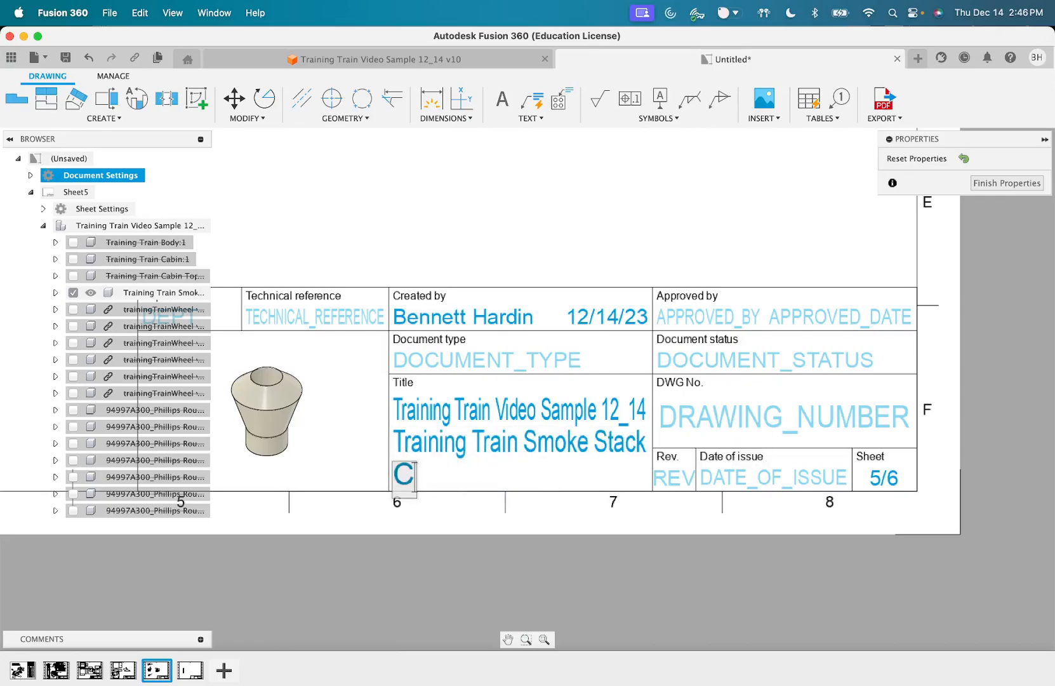
{"action": "type", "text": "le 2:1"}
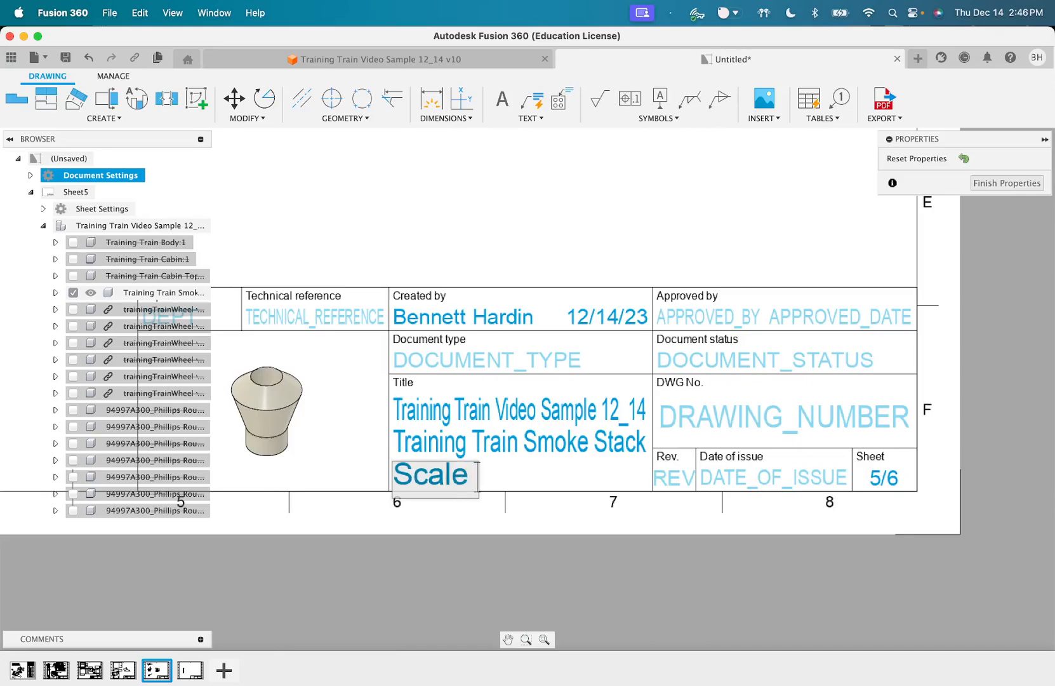
{"action": "key", "text": "Return"}
{"action": "scroll", "coordinate": [454, 423], "scroll_direction": "down", "scroll_amount": 2}
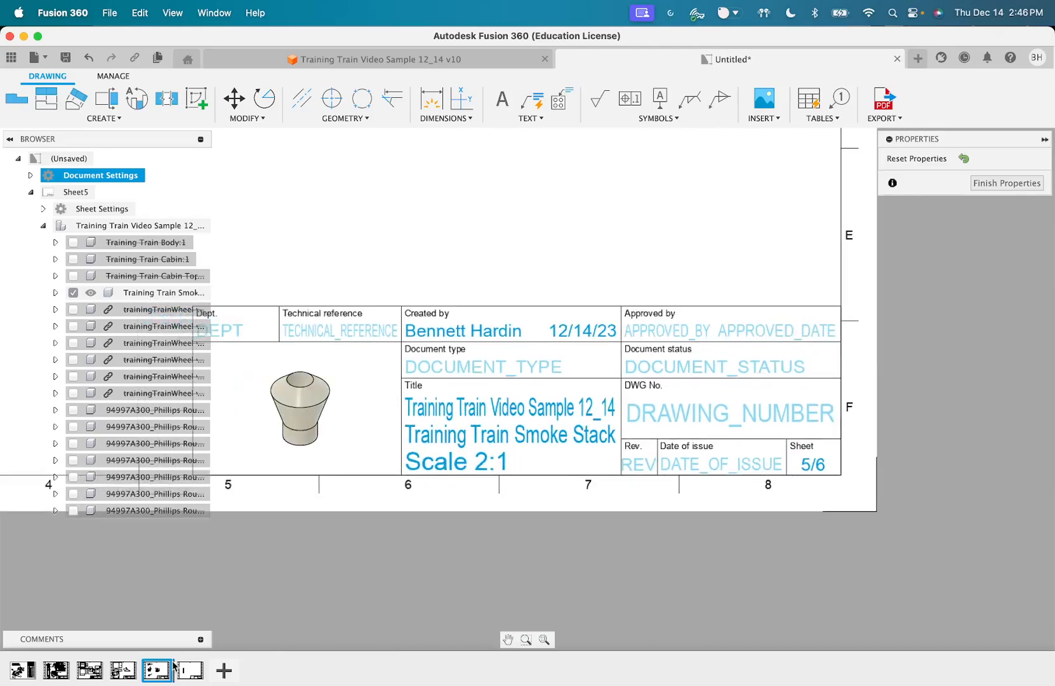
Project a circular side view of the wheel to the right of its edge view on sheet six
{"action": "left_click", "coordinate": [190, 667]}
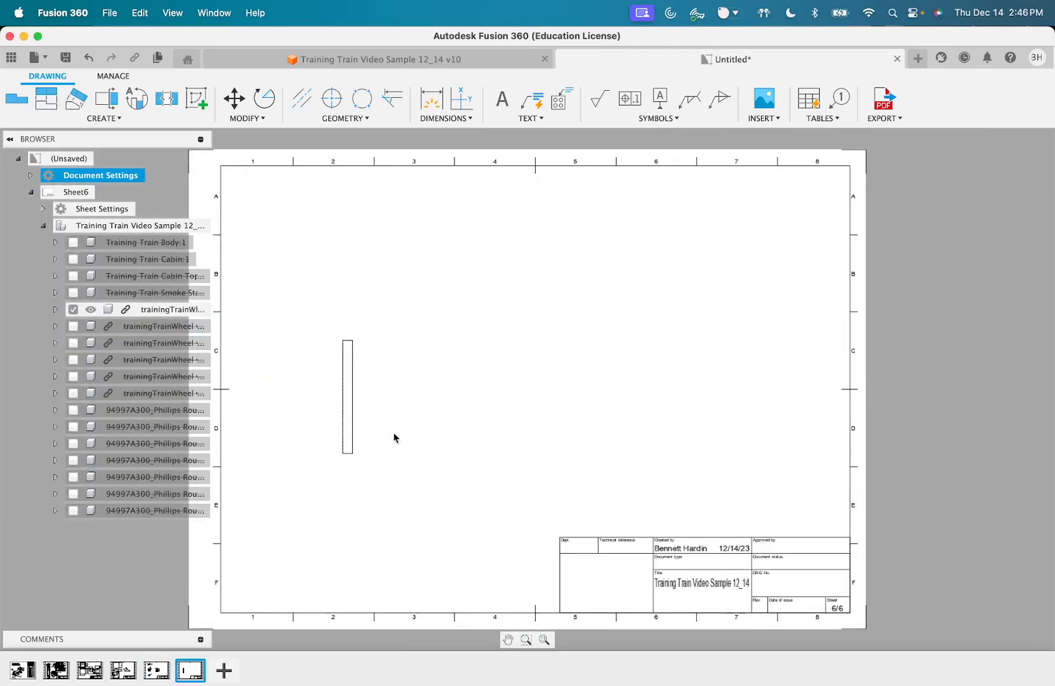
{"action": "left_click", "coordinate": [48, 106]}
{"action": "left_click", "coordinate": [351, 379]}
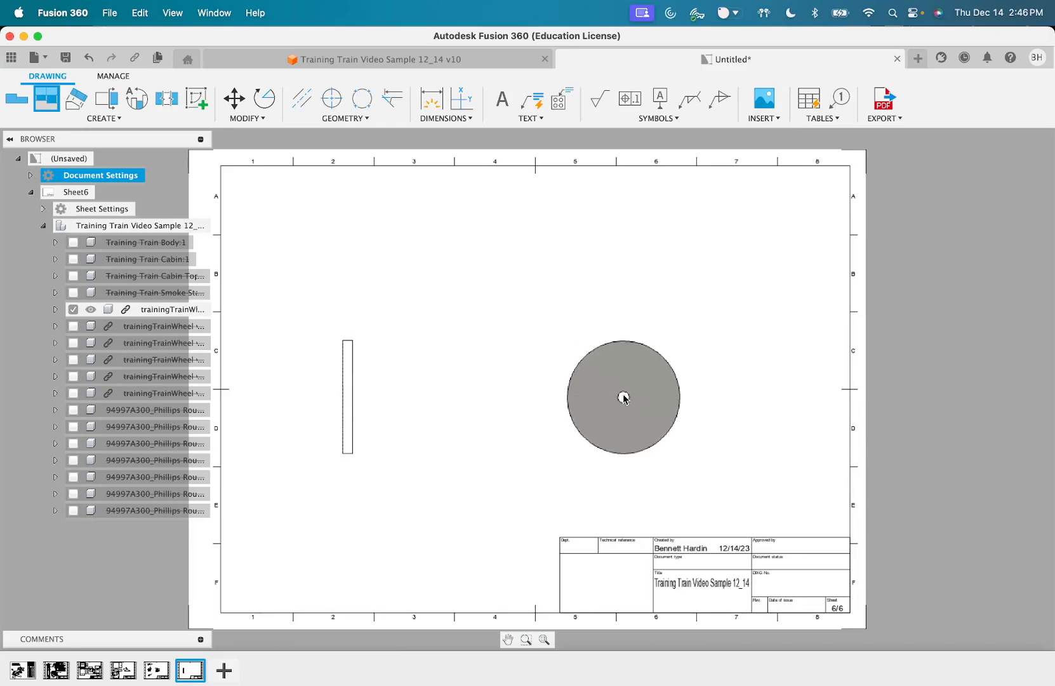
{"action": "left_click", "coordinate": [624, 397]}
{"action": "key", "text": "Return"}
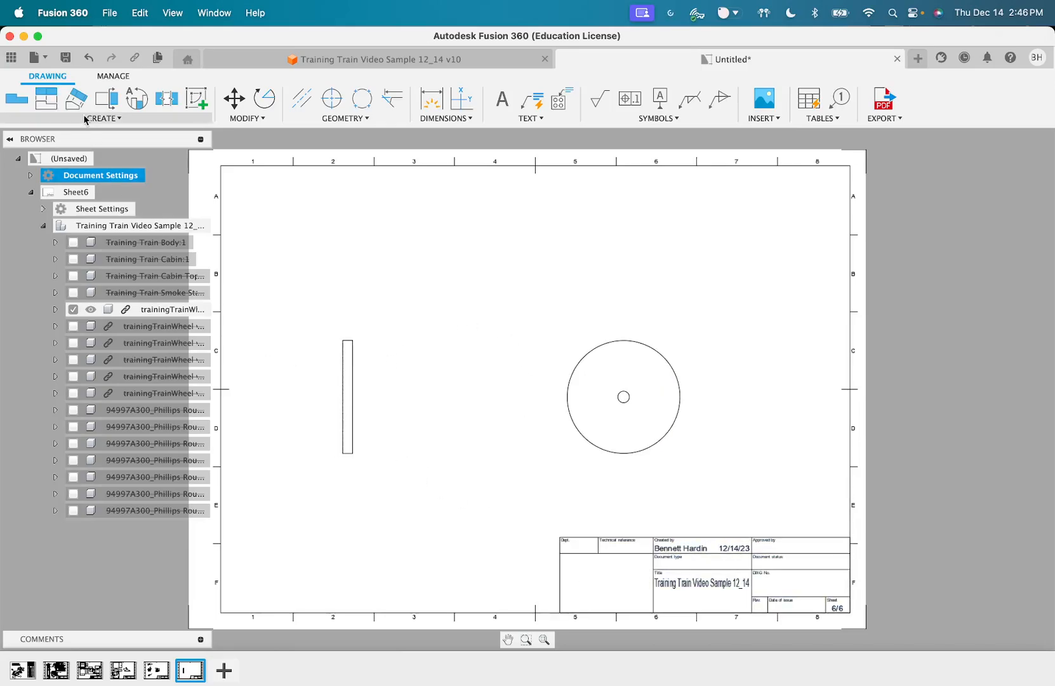
Project an isometric view of the wheel diagonally down and right from its edge view
{"action": "left_click", "coordinate": [46, 98]}
{"action": "left_click", "coordinate": [348, 401]}
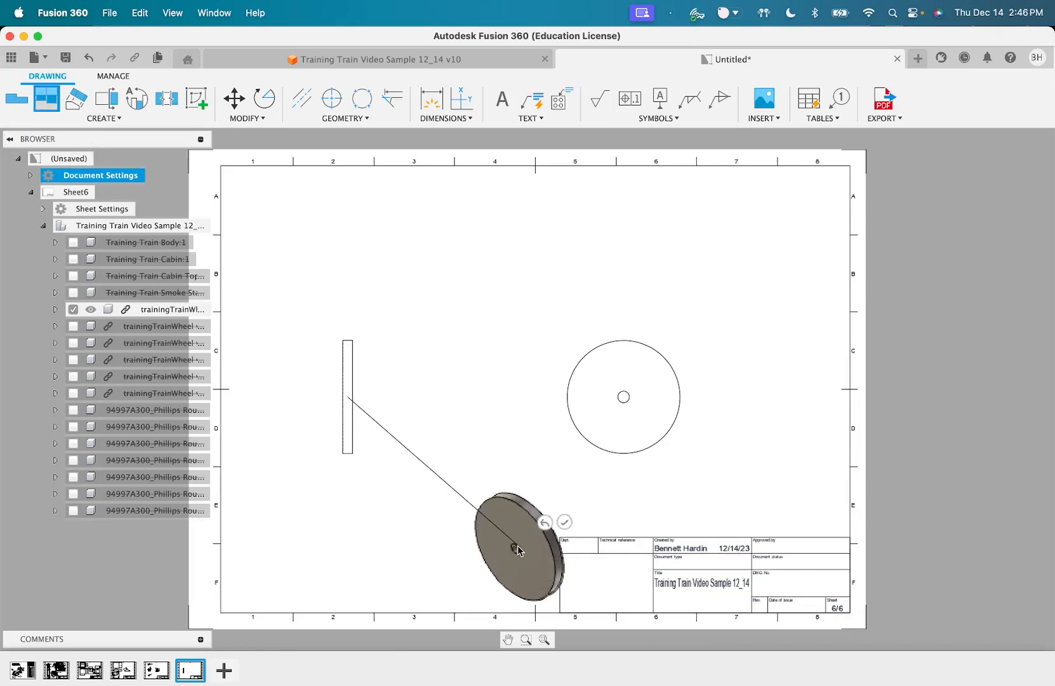
{"action": "left_click", "coordinate": [517, 550]}
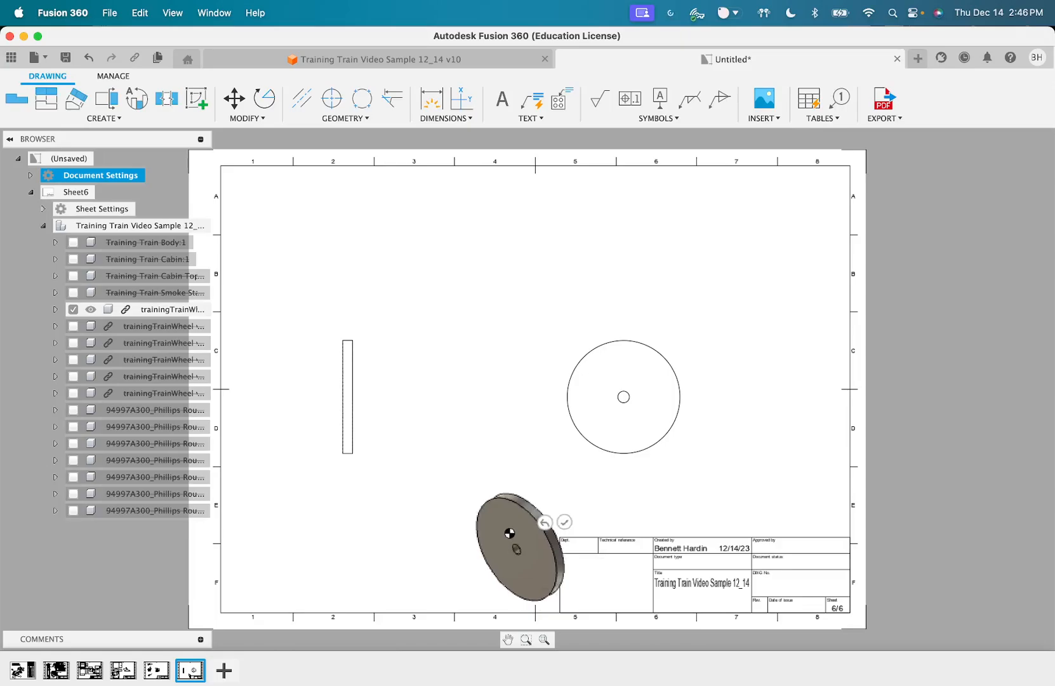
{"action": "key", "text": "Return"}
Set the isometric wheel view to shaded style at 1:1 scale and move it into the title block's empty image cell
{"action": "double_click", "coordinate": [500, 534]}
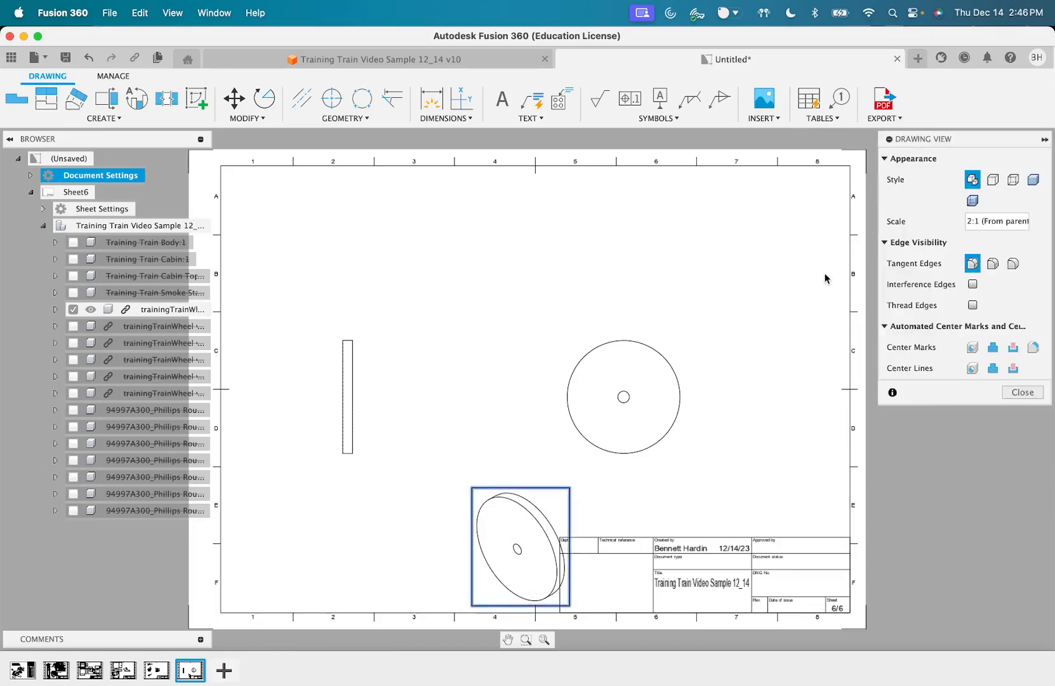
{"action": "left_click", "coordinate": [1032, 182]}
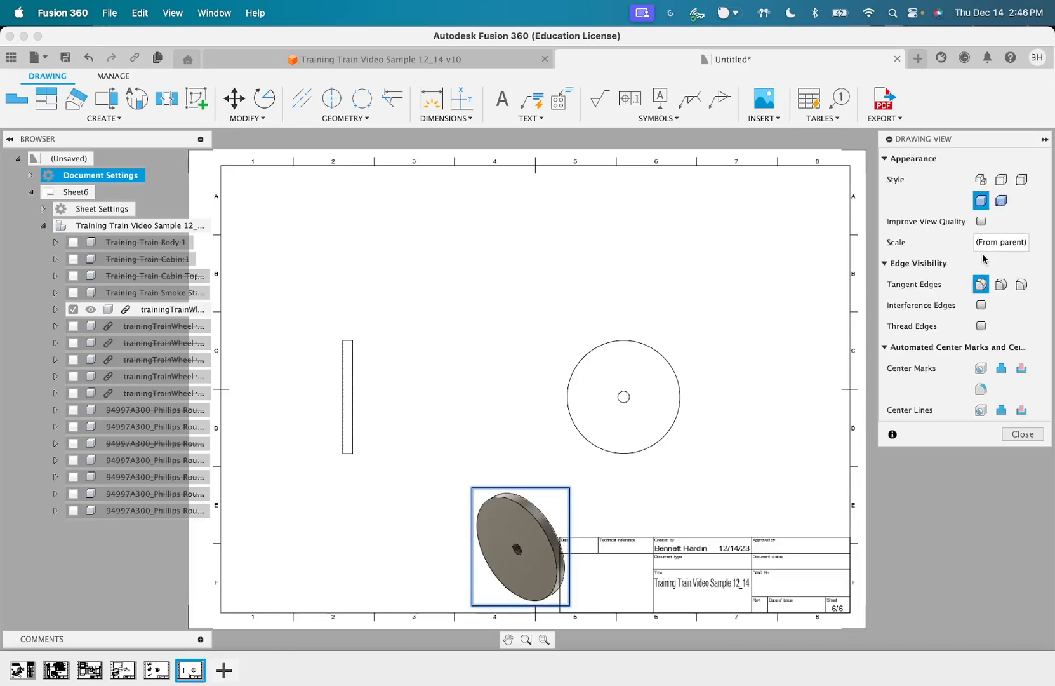
{"action": "type", "text": "1"}
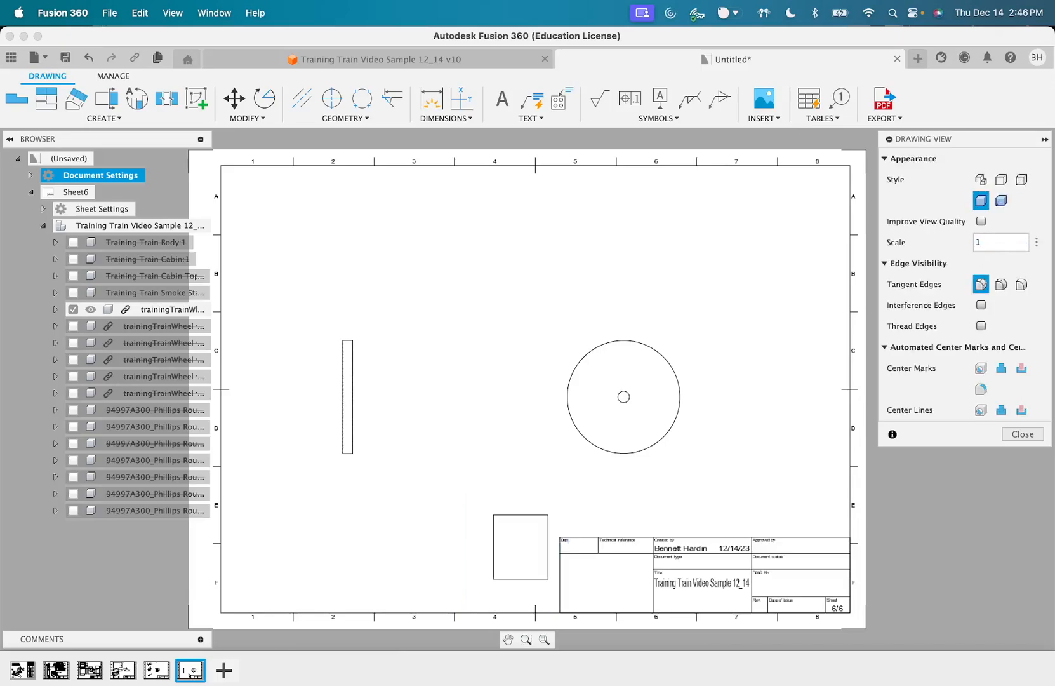
{"action": "type", "text": ":1"}
{"action": "key", "text": "Return"}
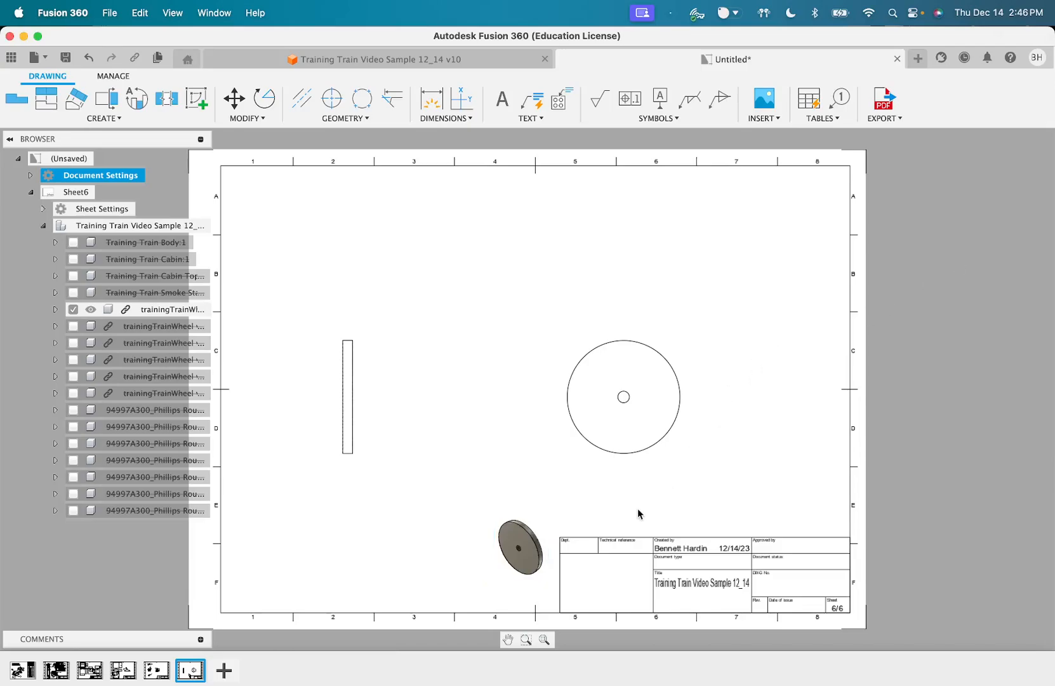
{"action": "mouse_move", "coordinate": [534, 534]}
{"action": "left_mouse_down"}
{"action": "mouse_move", "coordinate": [576, 580]}
{"action": "mouse_move", "coordinate": [608, 582]}
{"action": "left_mouse_up"}
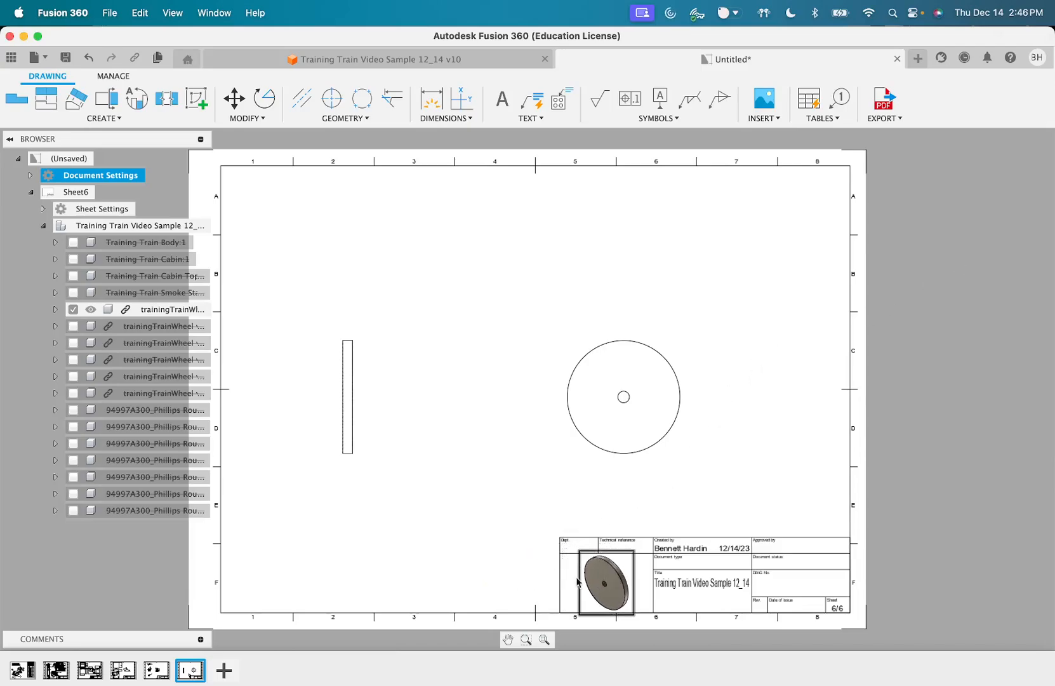
Dimension the wheel's outer diameter on the edge view, placing the dimension to the left of the view
{"action": "key", "text": "d"}
{"action": "left_click", "coordinate": [343, 385]}
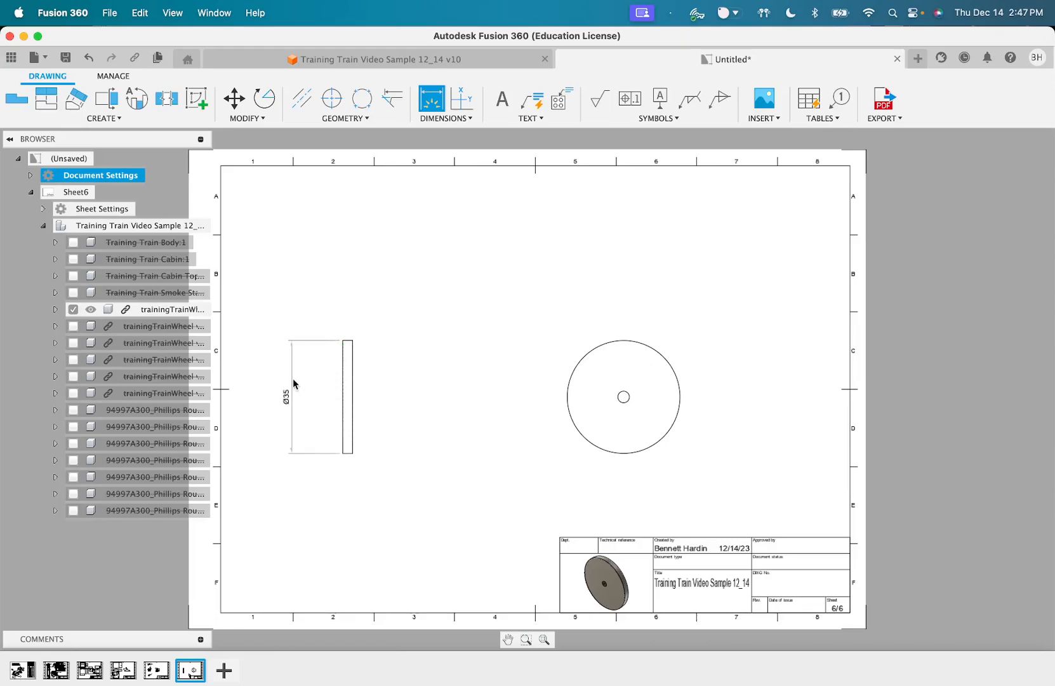
{"action": "left_click", "coordinate": [293, 383]}
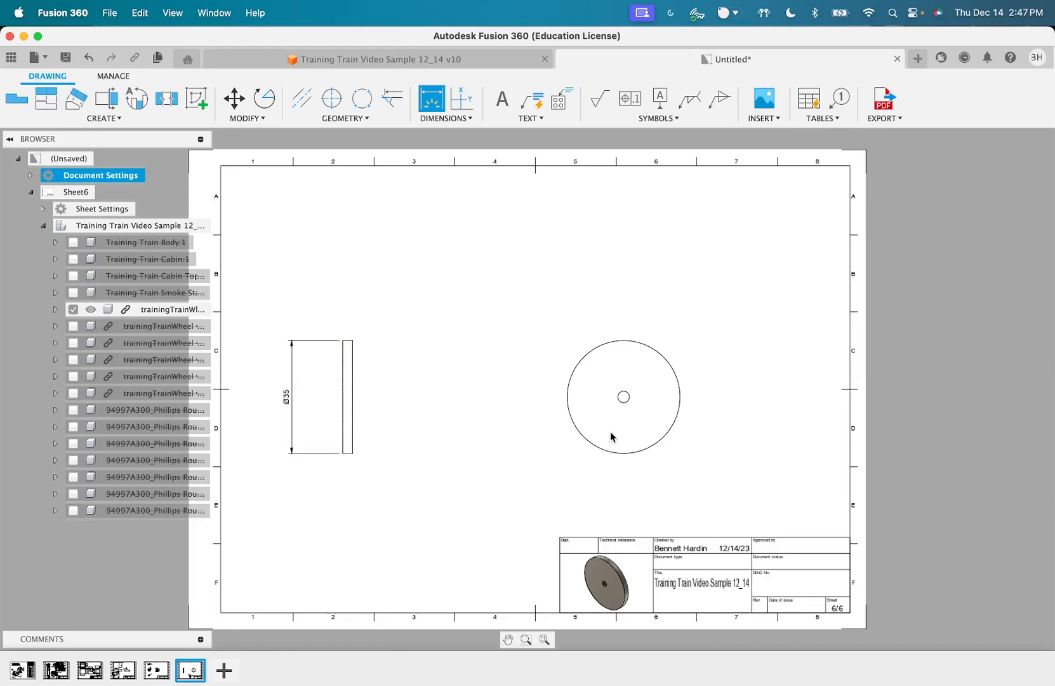
{"action": "left_click", "coordinate": [624, 393]}
{"action": "key", "text": "Escape"}
{"action": "key", "text": "d"}
{"action": "key", "text": "Escape"}
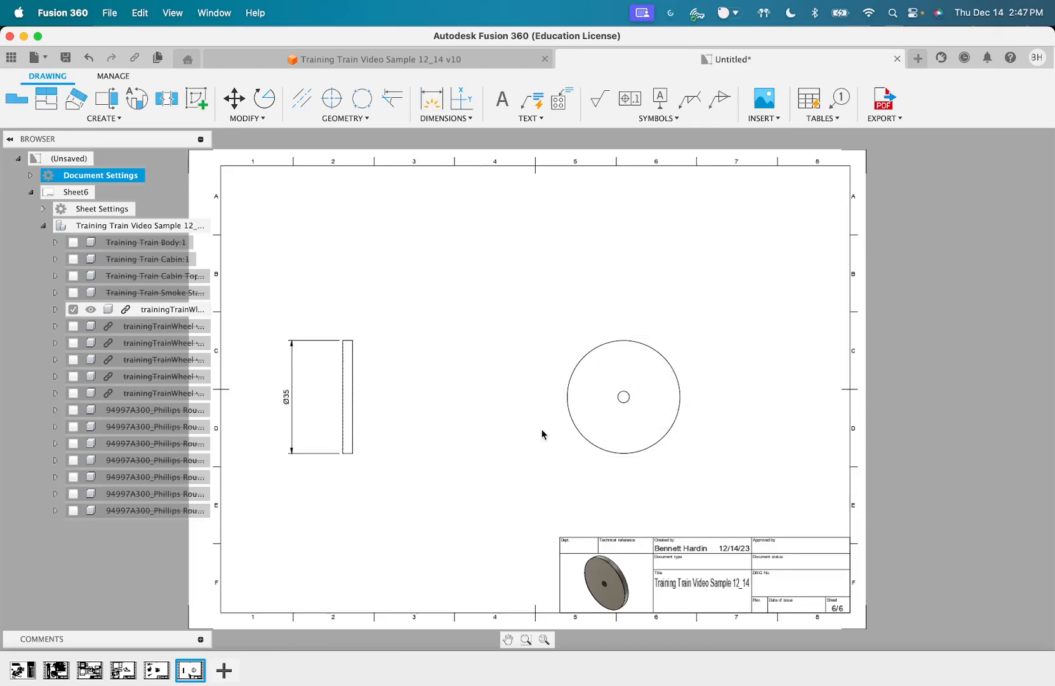
Dimension the centre hole's diameter in the circular wheel view, placing the dimension text outside the wheel at the upper left
{"action": "scroll", "coordinate": [541, 434], "scroll_direction": "up", "scroll_amount": 3}
{"action": "key", "text": "d"}
{"action": "left_click", "coordinate": [695, 389]}
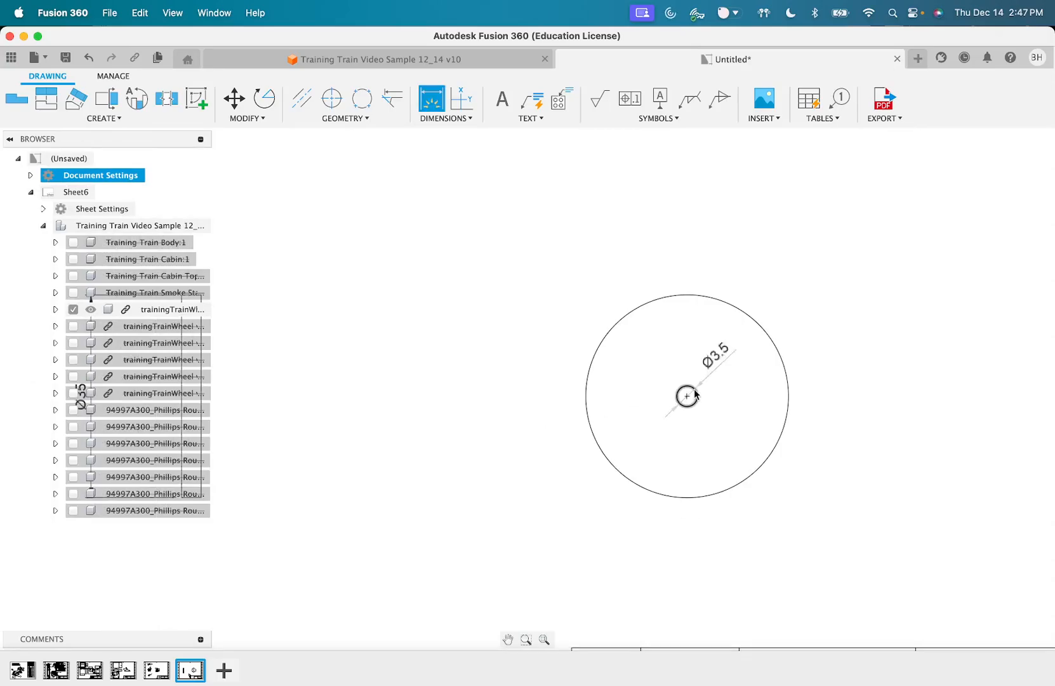
{"action": "left_click", "coordinate": [510, 270]}
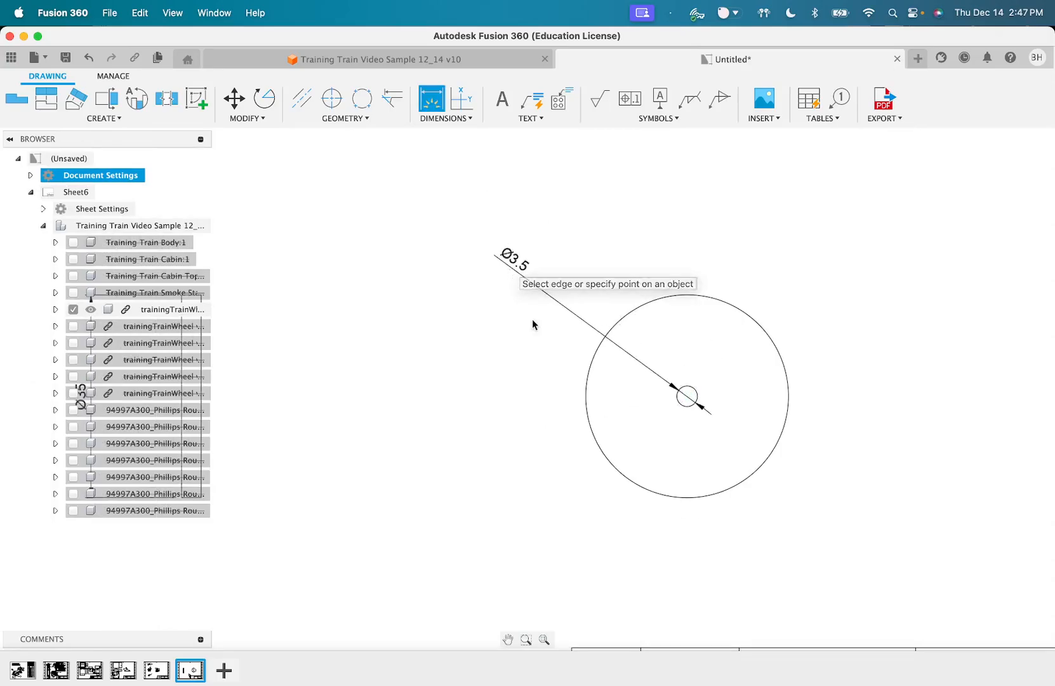
Dimension the wheel's thickness between the two faces of the edge view, placing the dimension above the view
{"action": "scroll", "coordinate": [544, 336], "scroll_direction": "left", "scroll_amount": 5}
{"action": "left_click", "coordinate": [332, 373]}
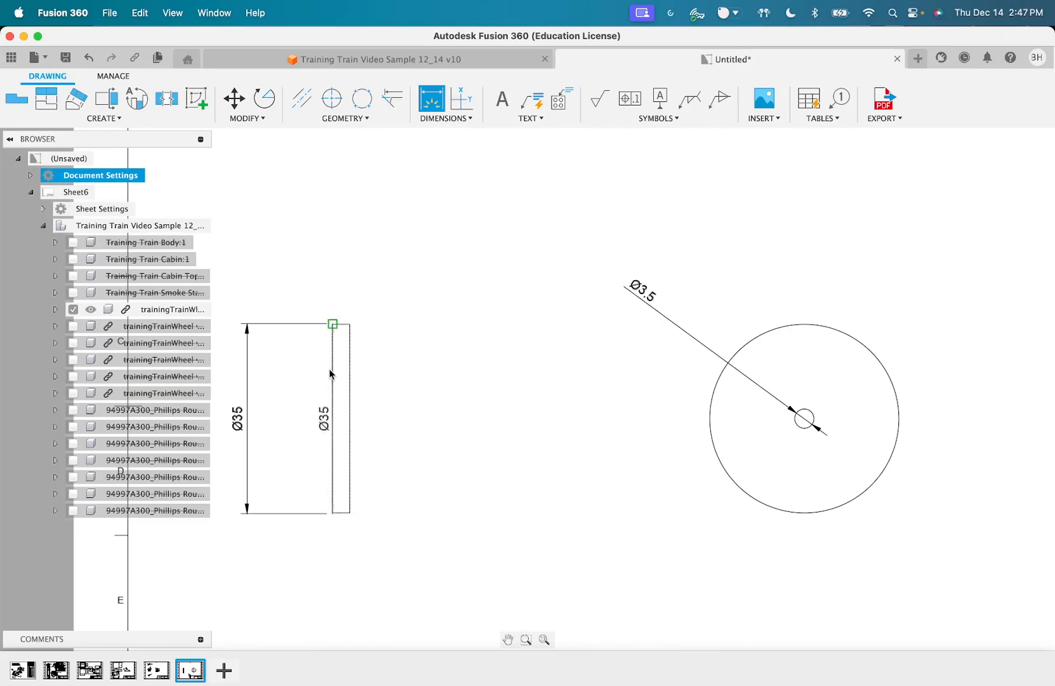
{"action": "left_click", "coordinate": [350, 372]}
{"action": "left_click", "coordinate": [346, 222]}
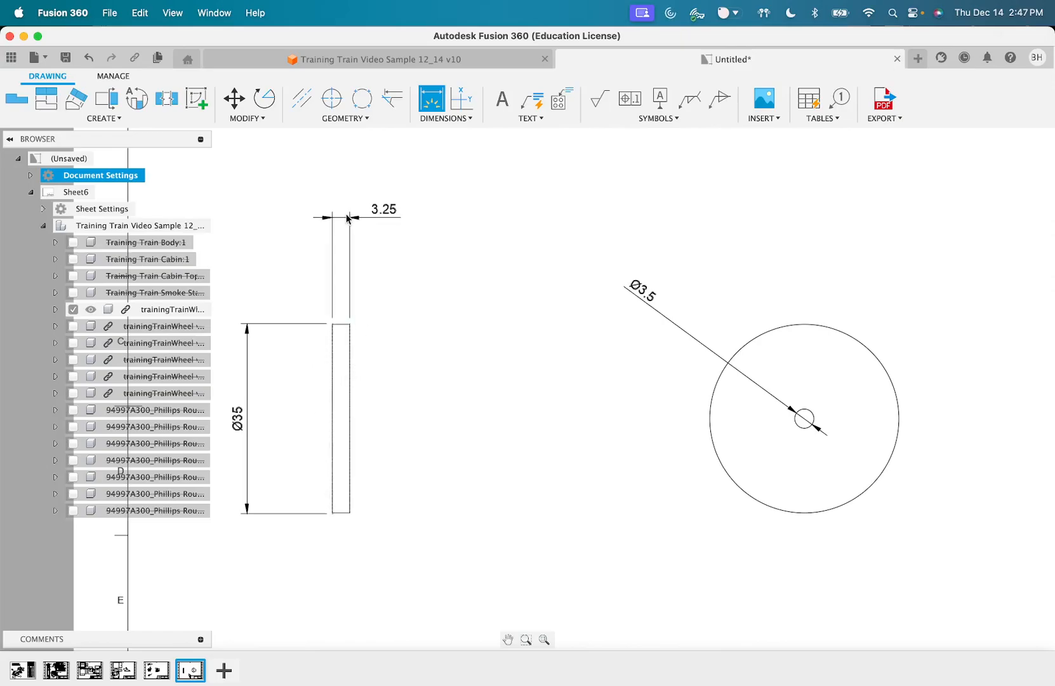
Fill in the second title line of sheet six's title block with "Training Train Wheel"
{"action": "scroll", "coordinate": [349, 219], "scroll_direction": "down", "scroll_amount": 5}
{"action": "scroll", "coordinate": [586, 489], "scroll_direction": "up", "scroll_amount": 2}
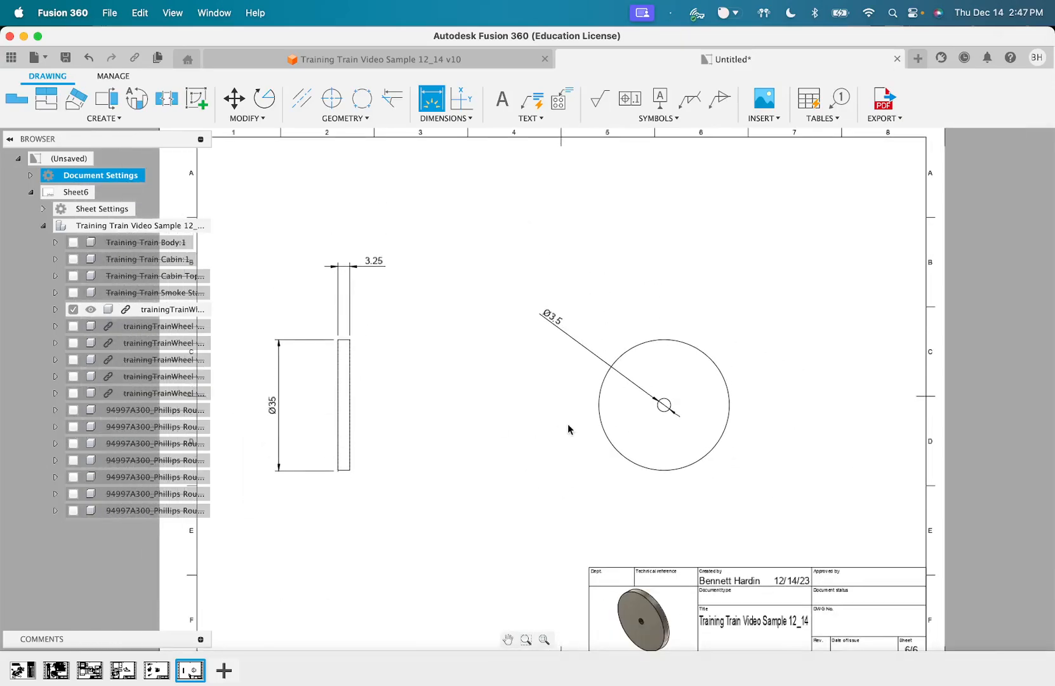
{"action": "key", "text": "Escape"}
{"action": "scroll", "coordinate": [580, 381], "scroll_direction": "down", "scroll_amount": 3}
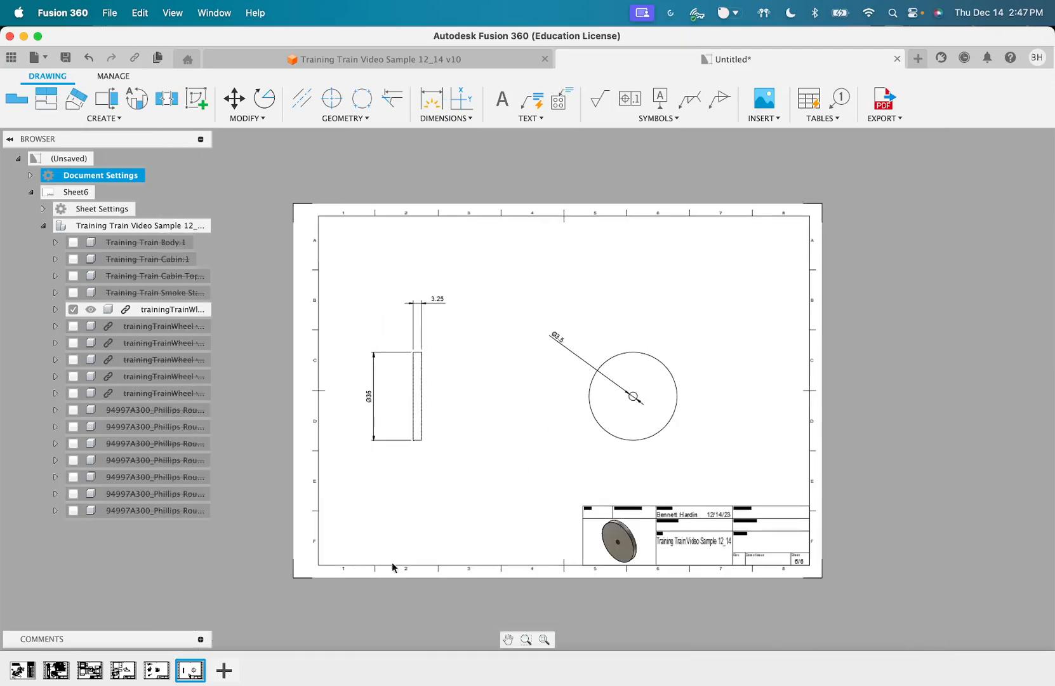
{"action": "double_click", "coordinate": [681, 540]}
{"action": "type", "text": "Training Trai"}
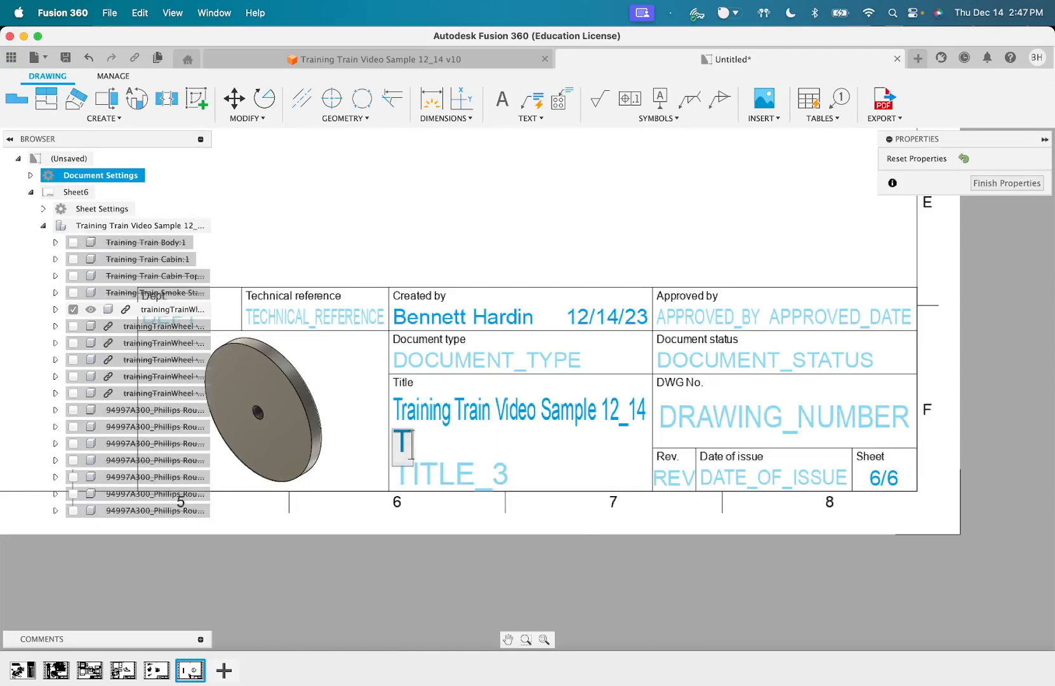
{"action": "type", "text": "n Wheel"}
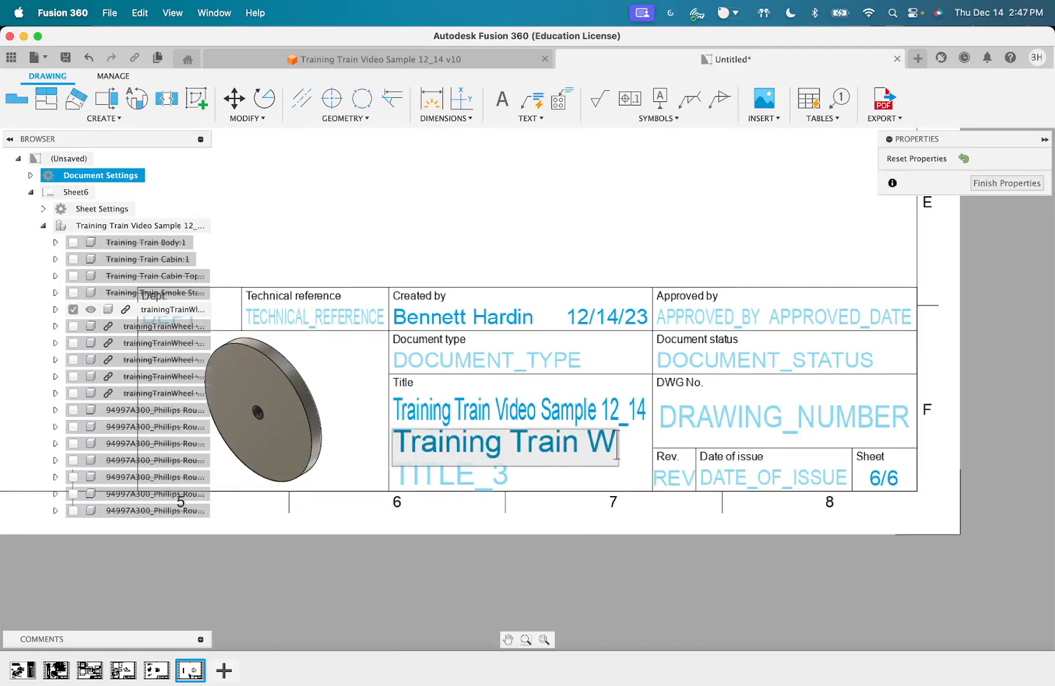
{"action": "key", "text": "Return"}
Enter "Scale 2:1" on the third title line of the wheel's title block and finish editing its properties
{"action": "left_click", "coordinate": [438, 483]}
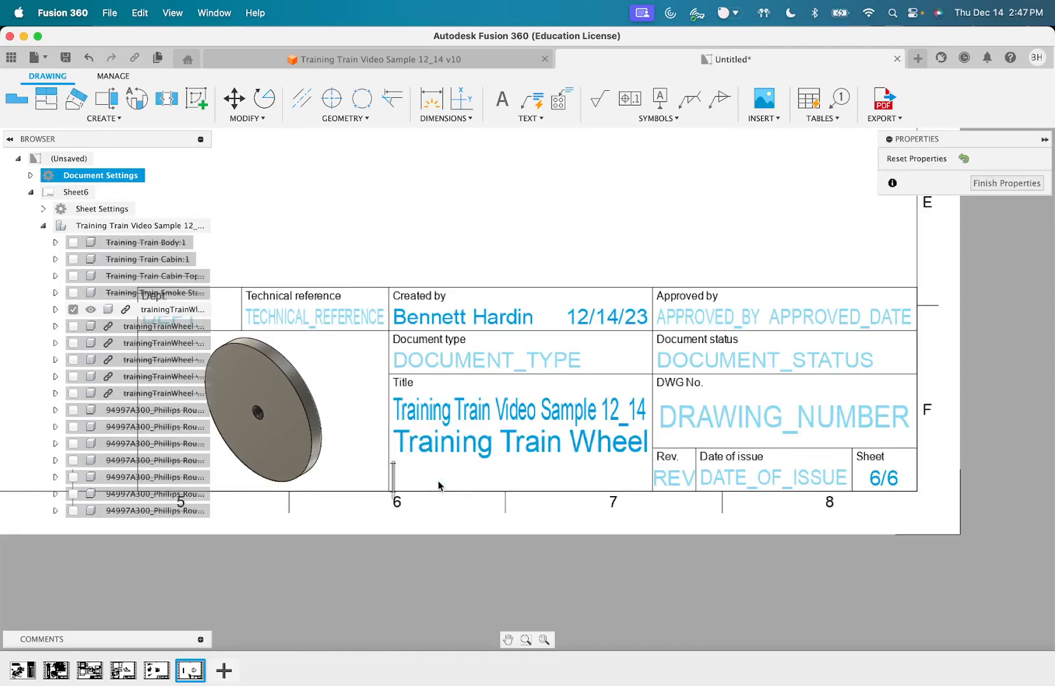
{"action": "type", "text": "Scale 2:"}
{"action": "type", "text": "1"}
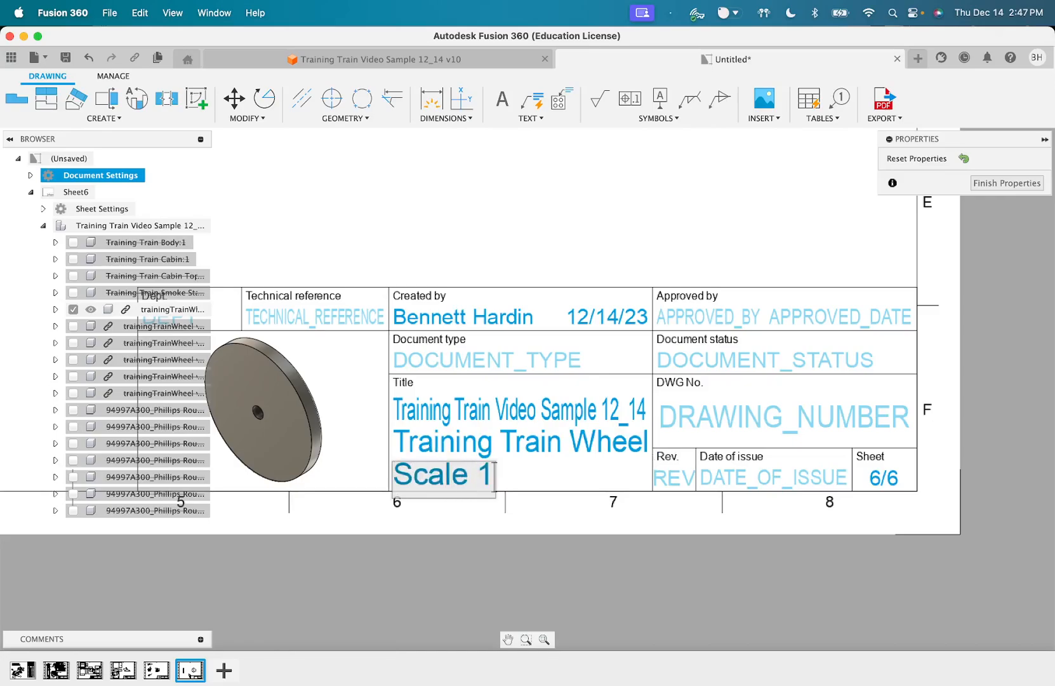
{"action": "key", "text": "BackSpace"}
{"action": "type", "text": "2:1"}
{"action": "key", "text": "Return"}
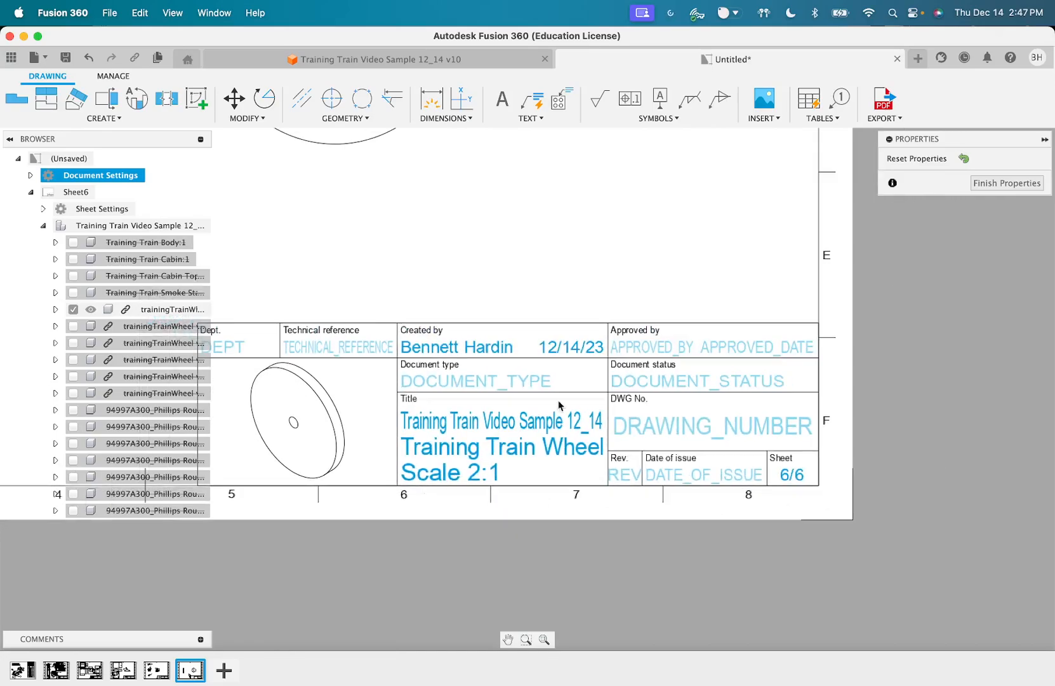
{"action": "left_click", "coordinate": [1010, 183]}
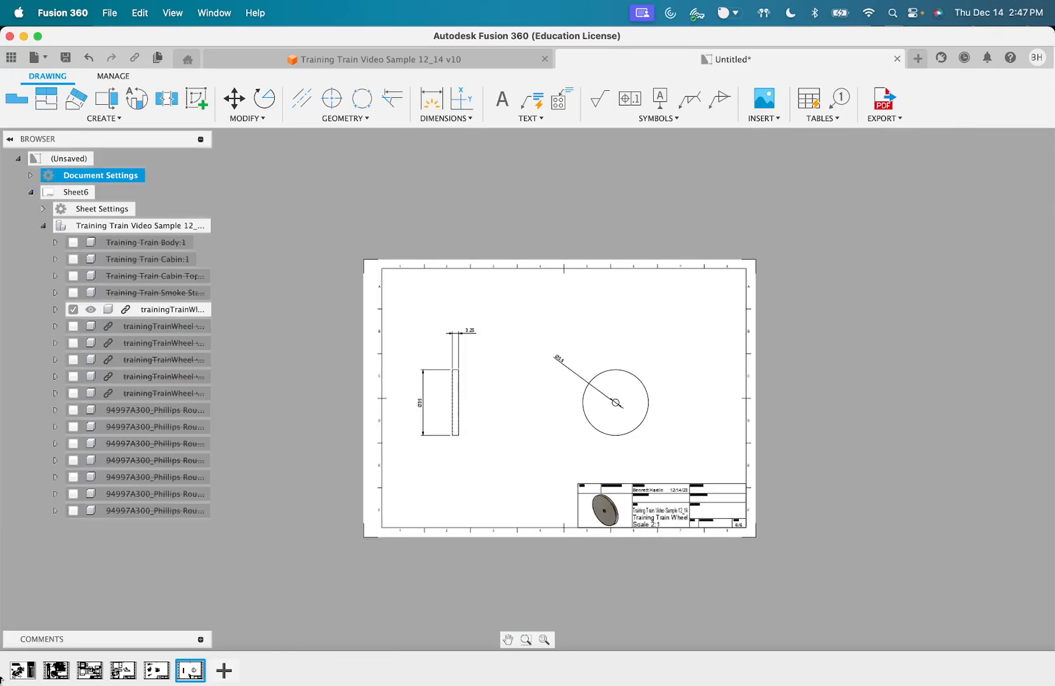
Review the drawing's six sheets, examining their views, dimensions and title blocks, and return to the train body on sheet two
{"action": "left_click", "coordinate": [22, 670]}
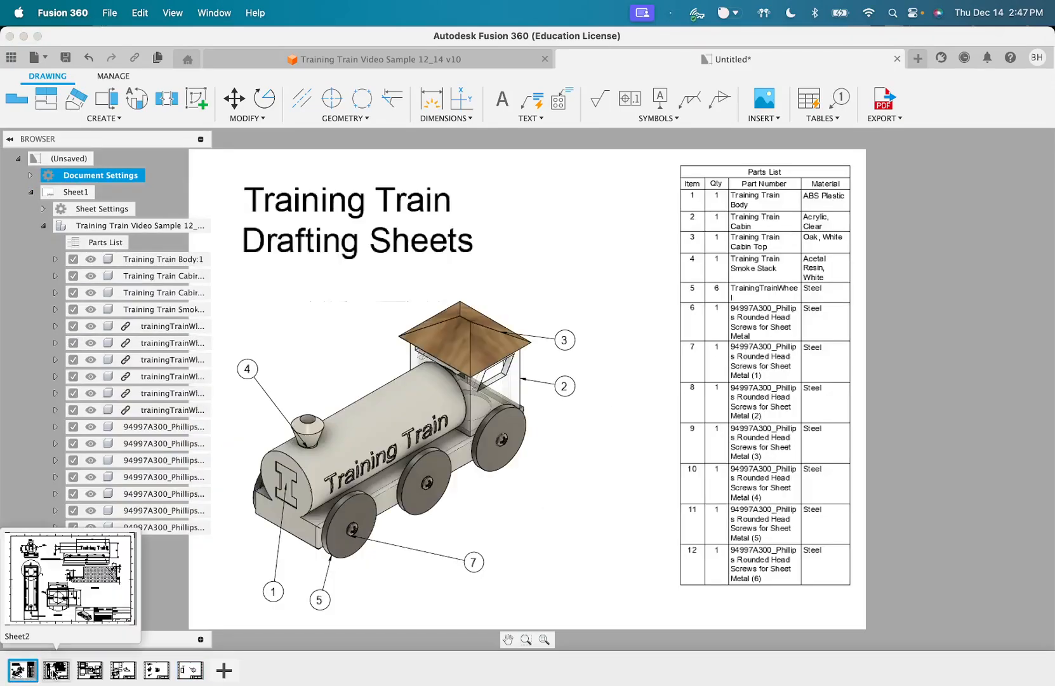
{"action": "left_click", "coordinate": [56, 671]}
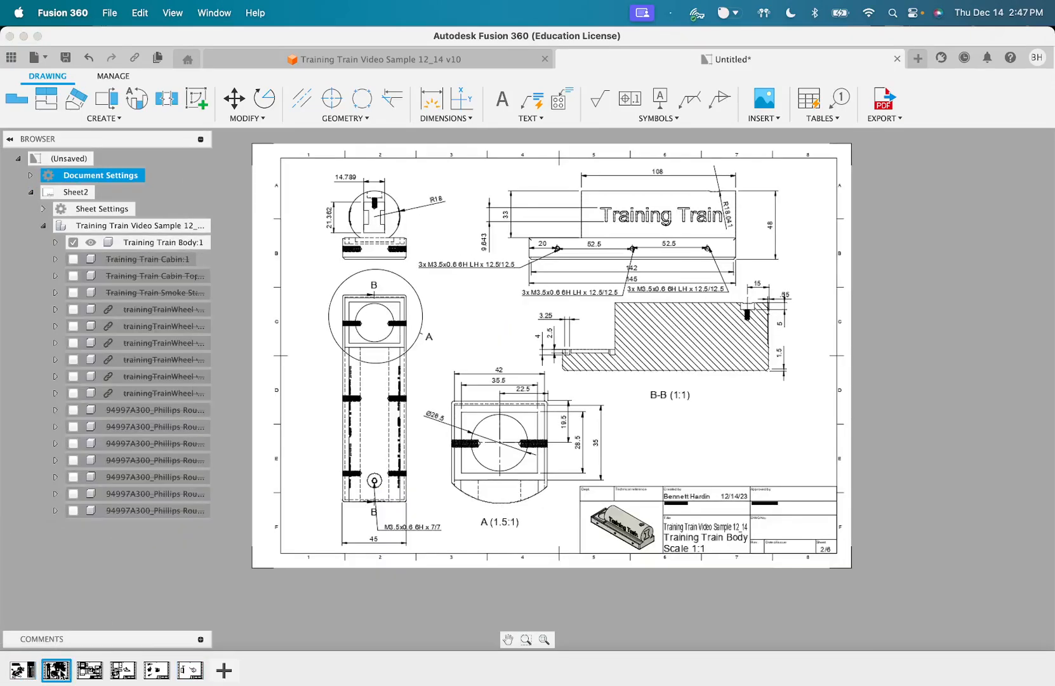
{"action": "left_click", "coordinate": [94, 671]}
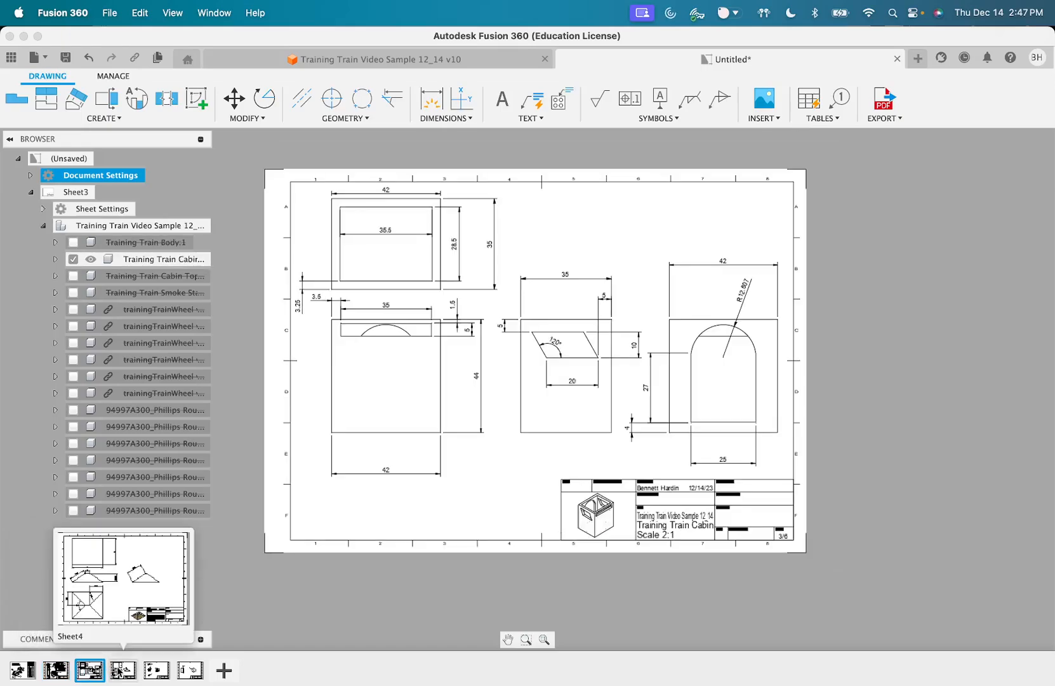
{"action": "left_click", "coordinate": [122, 670]}
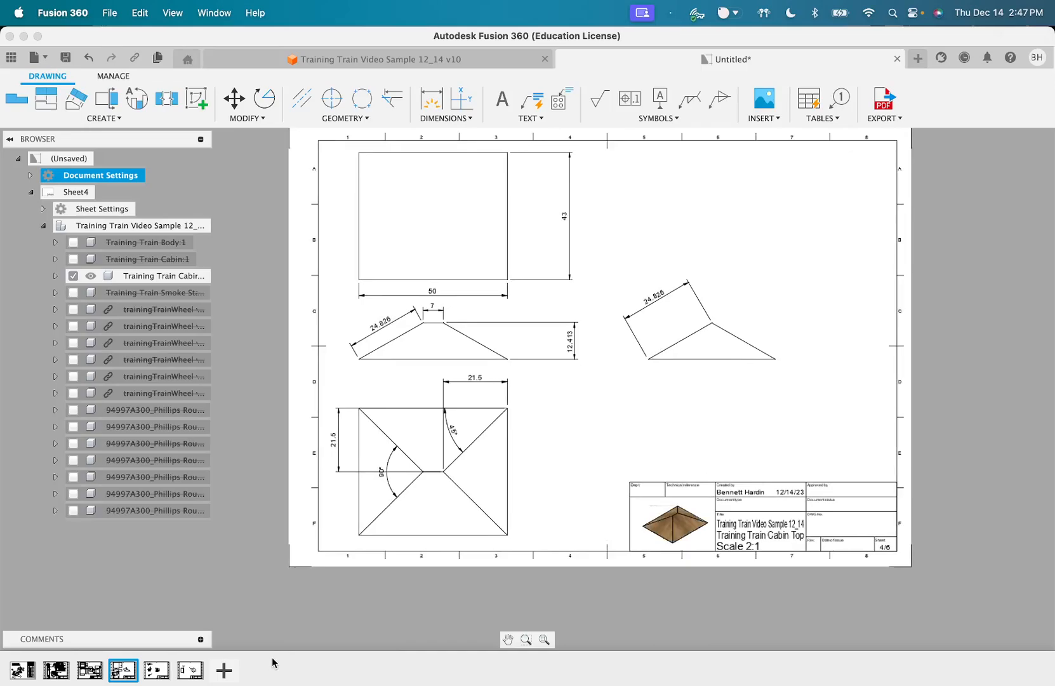
{"action": "left_click", "coordinate": [156, 669]}
{"action": "left_click", "coordinate": [187, 677]}
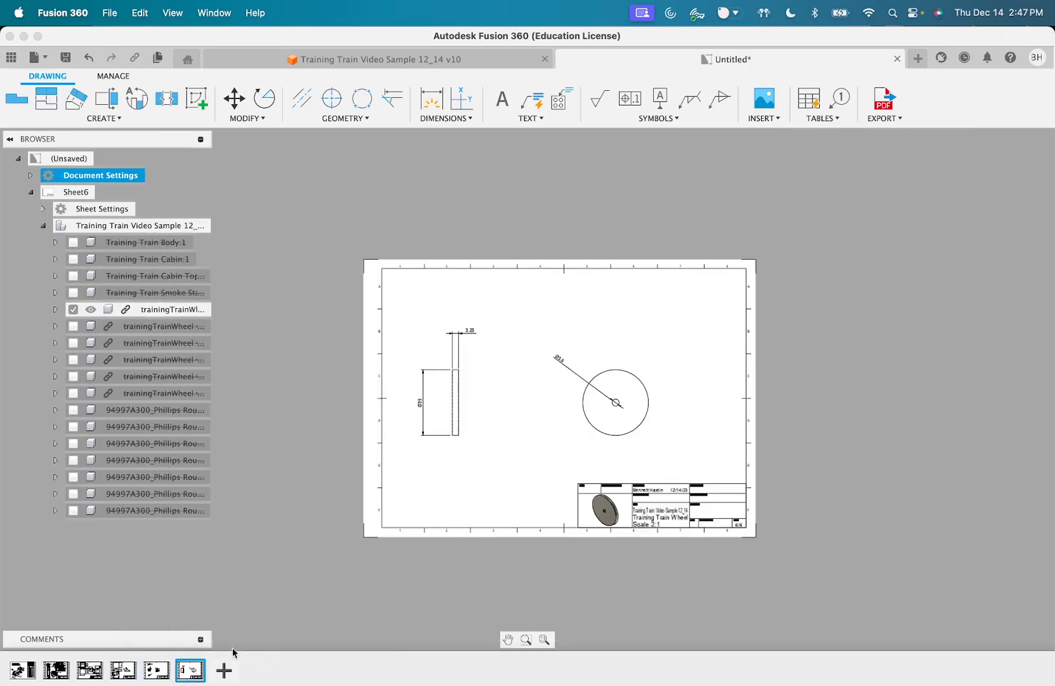
{"action": "left_click", "coordinate": [123, 670]}
{"action": "left_click", "coordinate": [88, 669]}
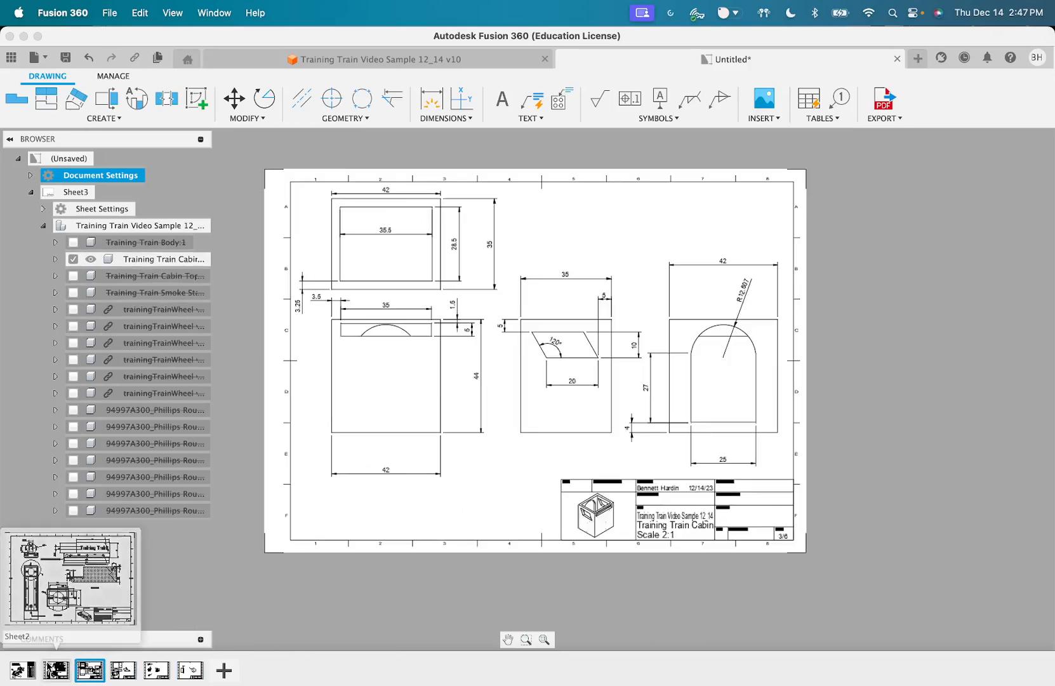
{"action": "left_click", "coordinate": [54, 669]}
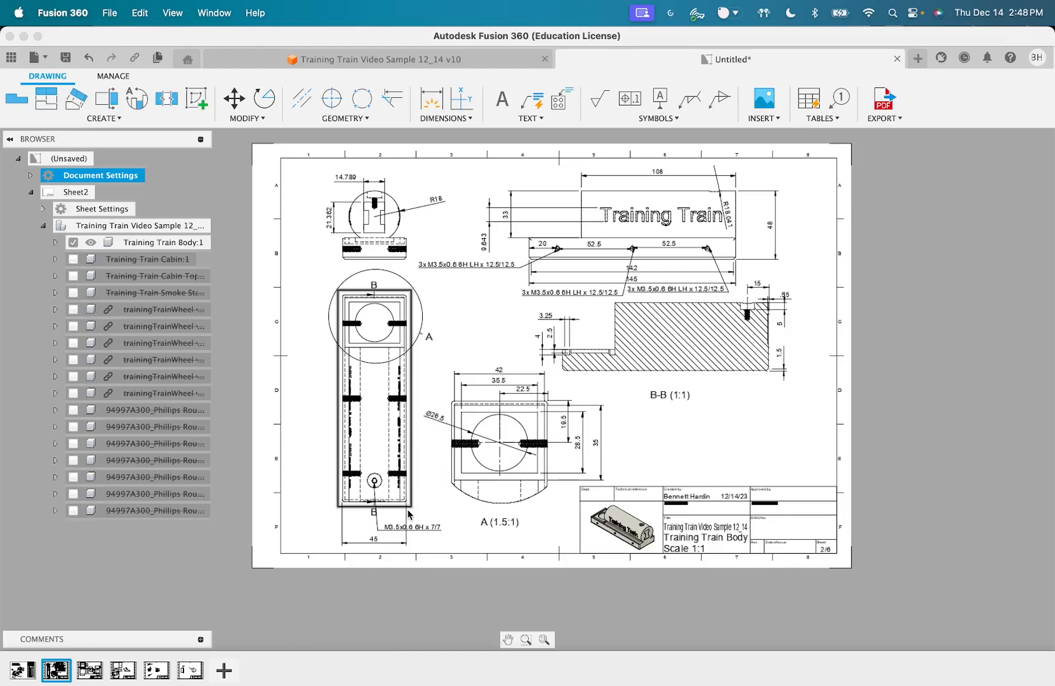
{"action": "scroll", "coordinate": [542, 546], "scroll_direction": "down", "scroll_amount": 3}
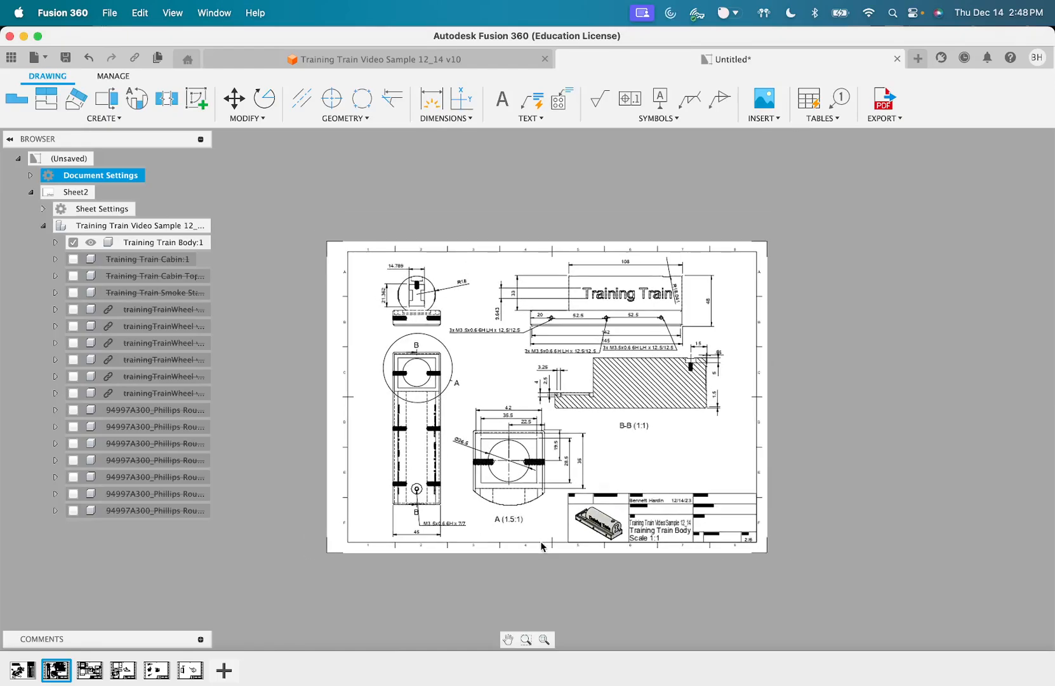